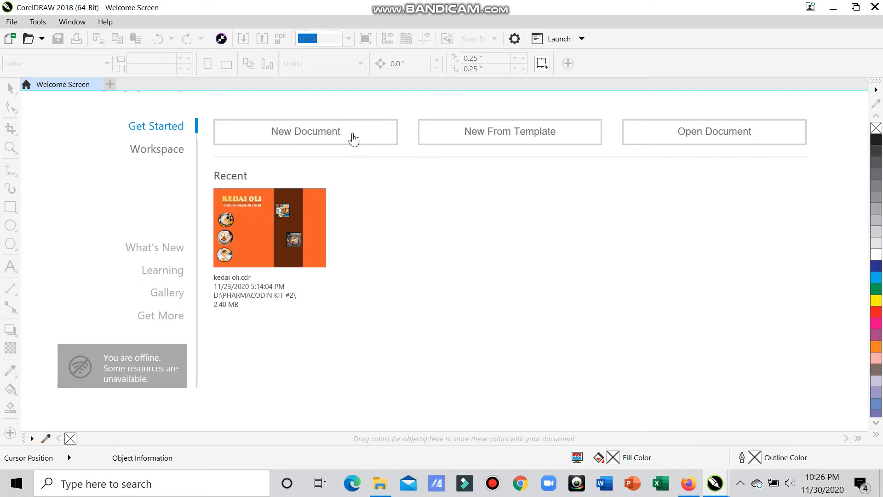
Step: Create a new document and set its page to A4 size in landscape orientation
left_click(353, 138)
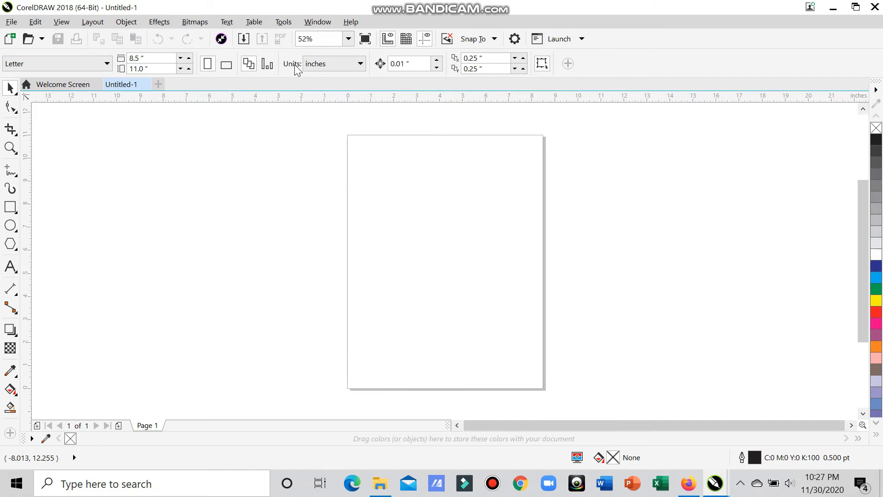
left_click(226, 65)
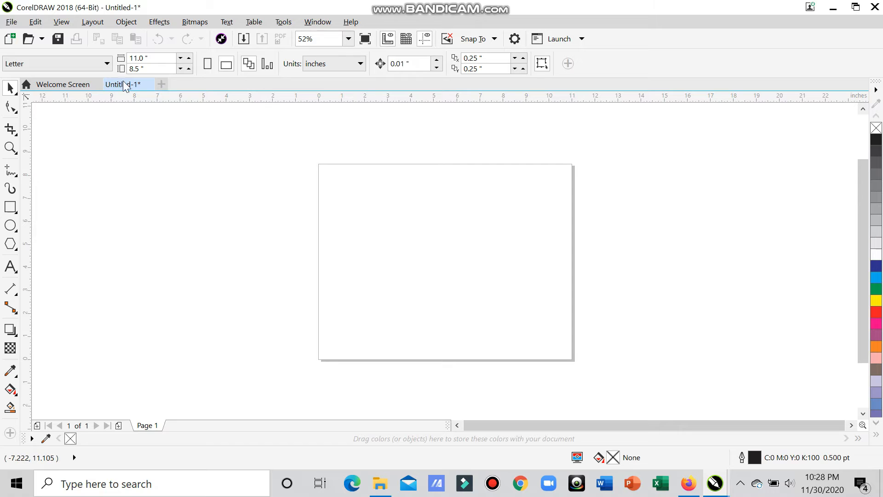
left_click(104, 63)
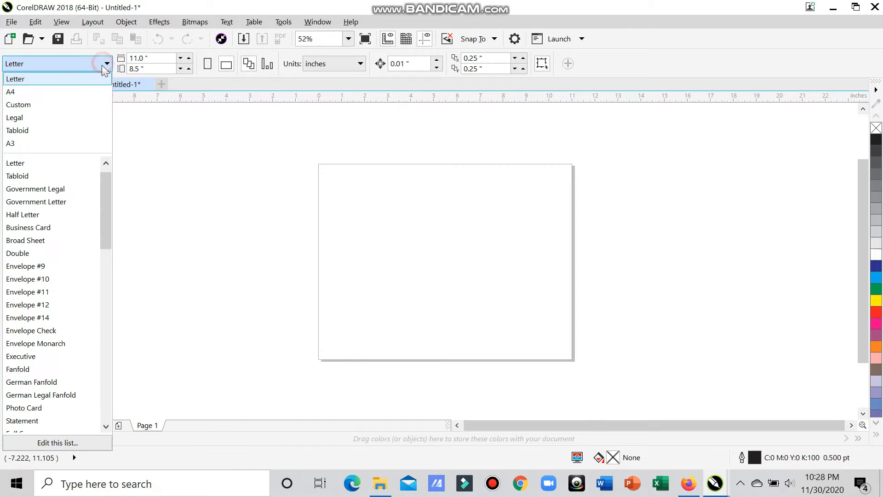
left_click(81, 91)
left_click(139, 58)
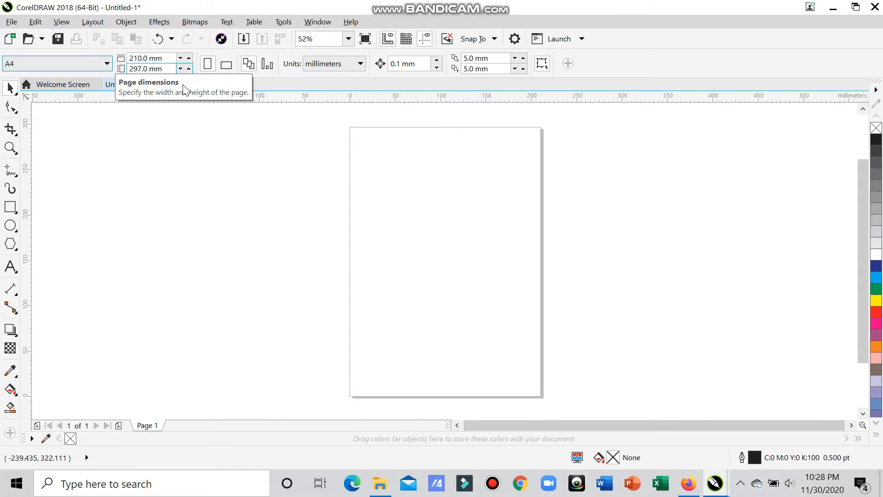
left_click(226, 64)
left_click(446, 219)
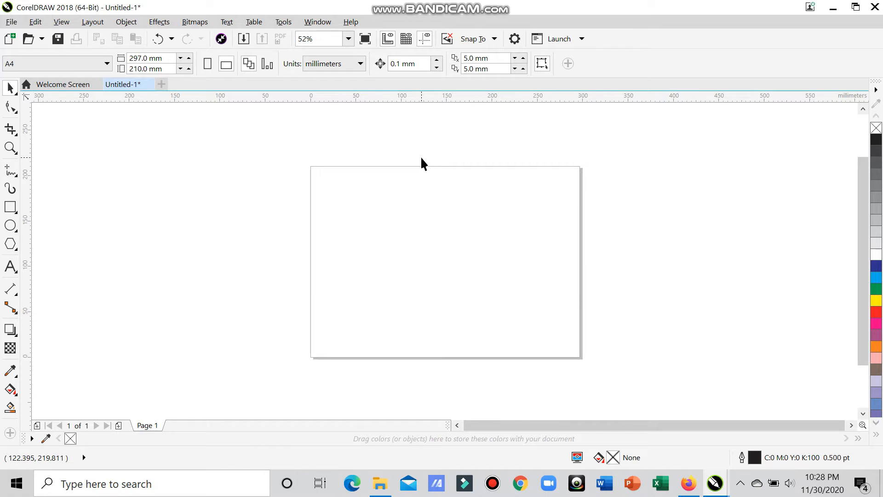
Step: Open the PHARMACODIN II DRAFT Word document from the PHARMACODIN KIT #2 folder and maximize its window
left_click(384, 481)
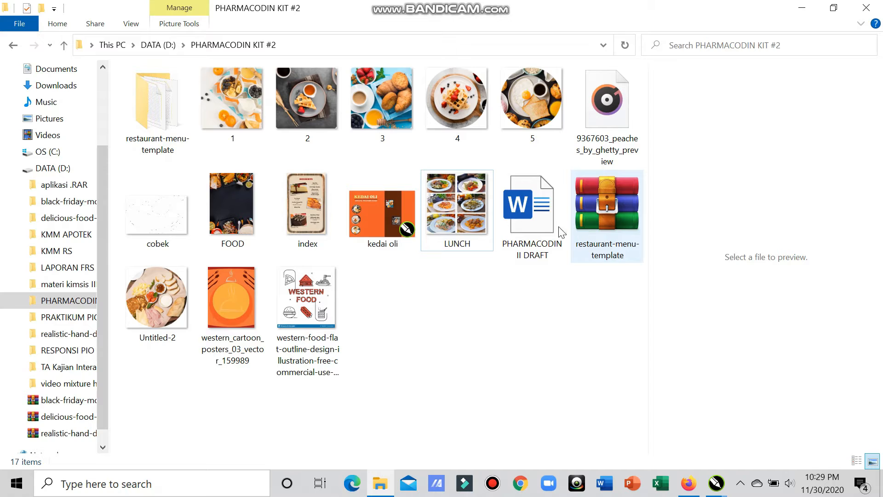
double_click(545, 225)
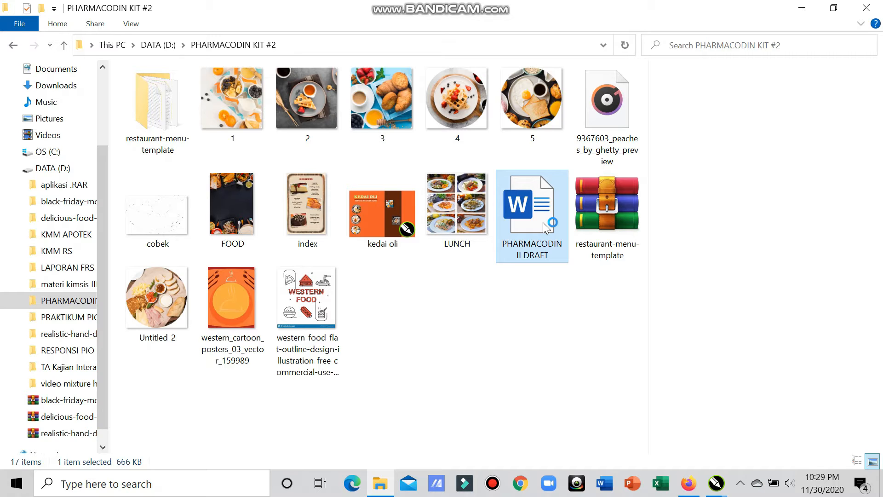
double_click(543, 222)
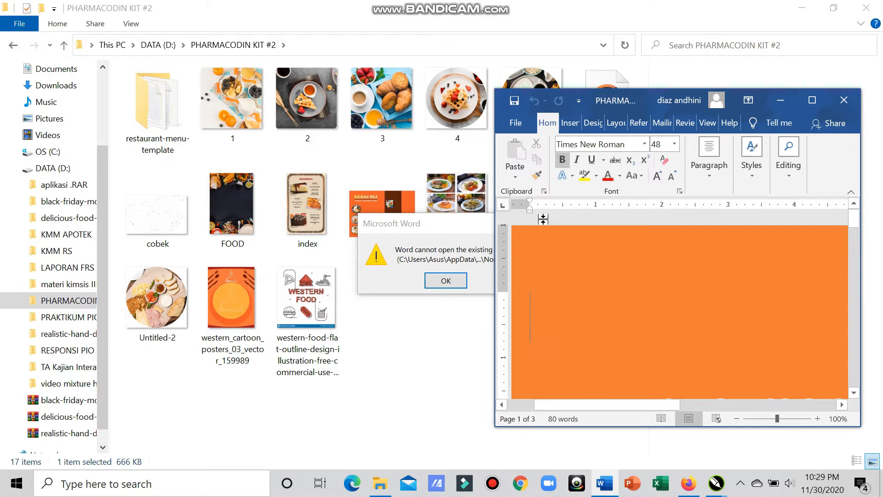
left_click(817, 99)
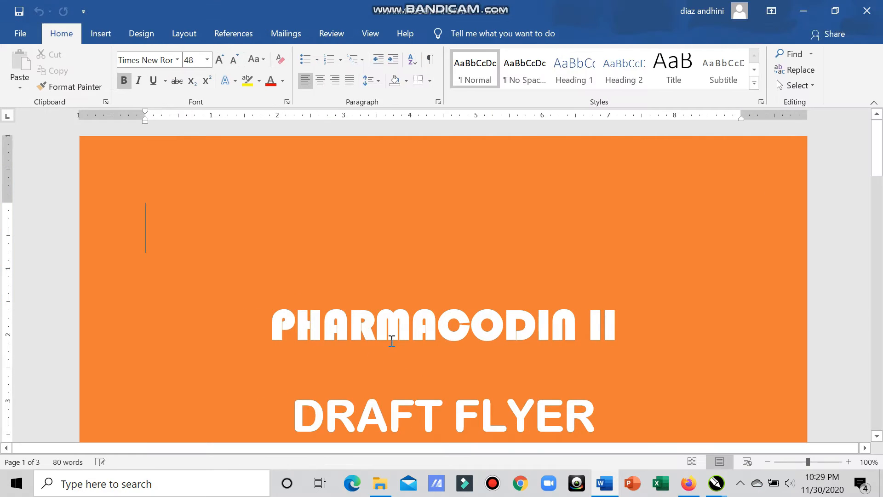
Step: Examine the flyer draft's menu page, checking the KEDAI OLI heading and the breakfast, lunch and dessert sections at 65% zoom
scroll(388, 342, "down", 5)
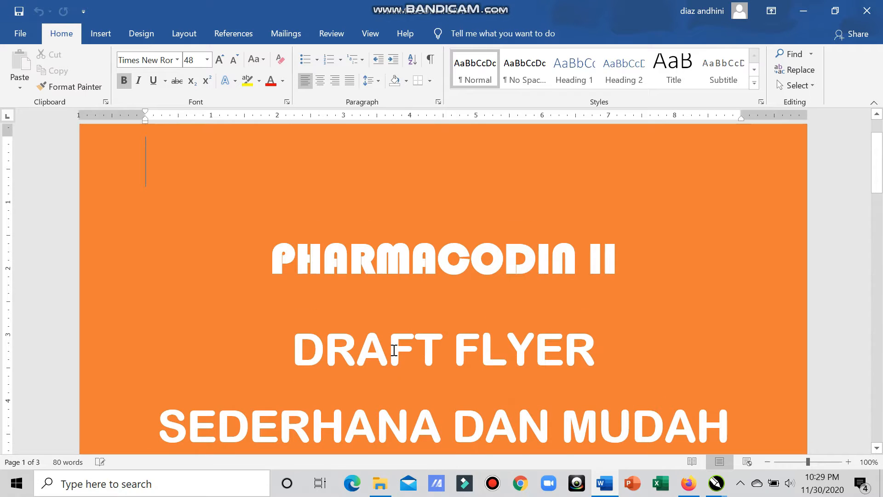
scroll(492, 290, "down", 6)
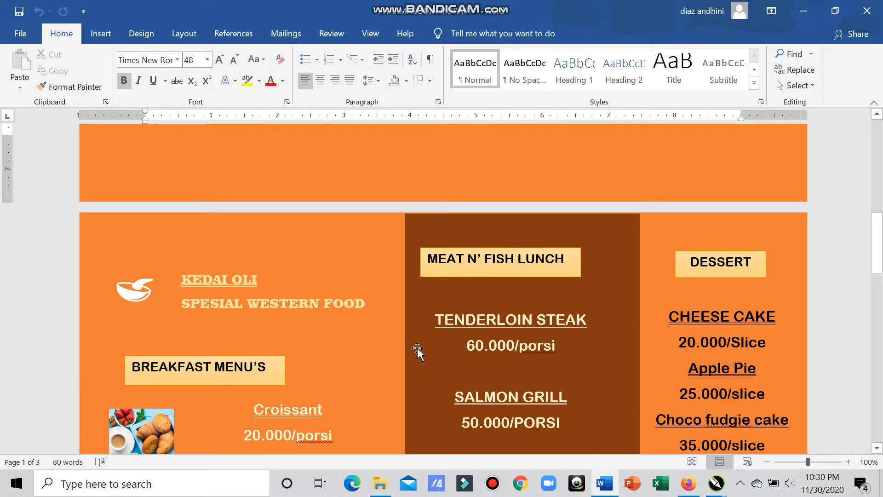
scroll(417, 351, "down", 3)
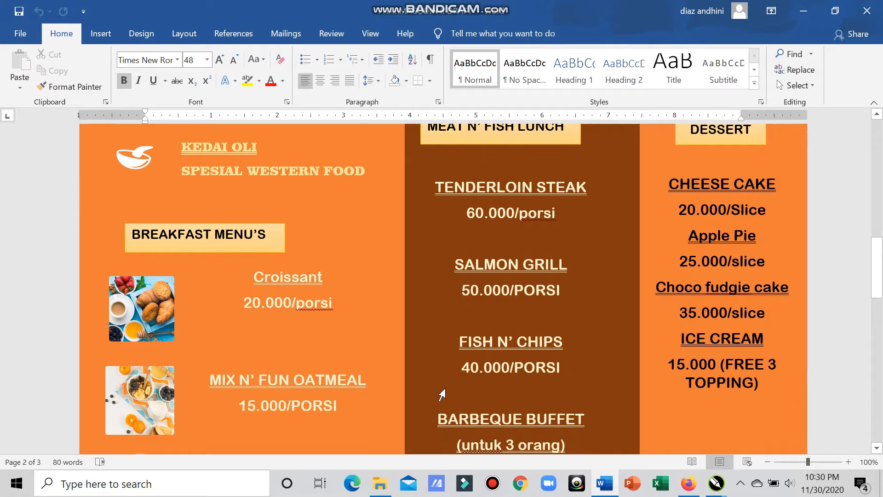
left_click(796, 461)
scroll(841, 324, "up", 2)
scroll(841, 325, "up", 5)
scroll(815, 326, "up", 3)
scroll(814, 326, "down", 15)
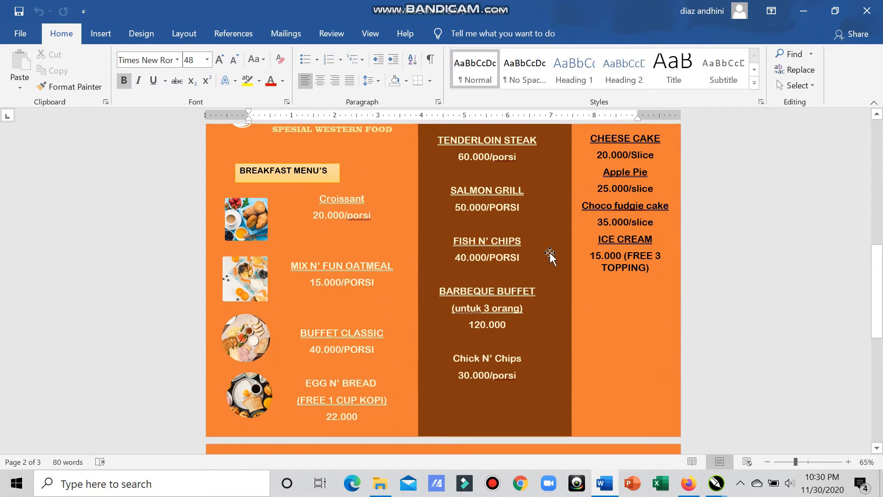
scroll(551, 254, "up", 2)
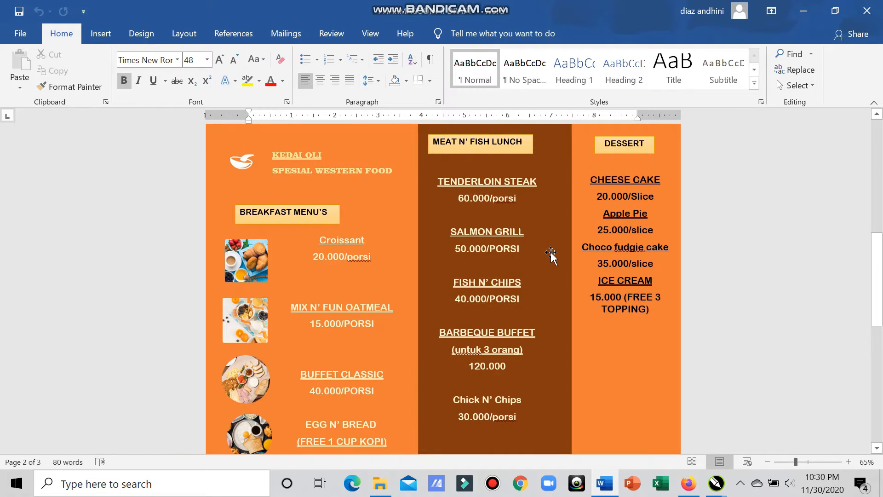
scroll(552, 253, "up", 1)
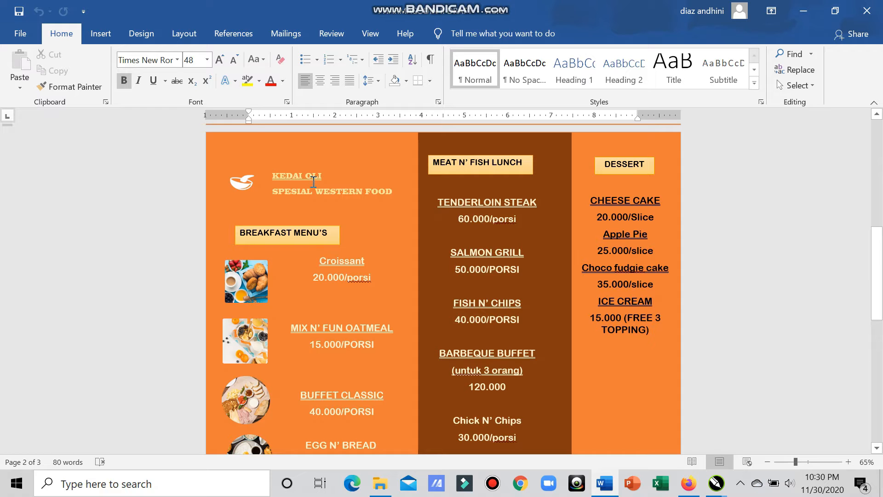
left_click(313, 181)
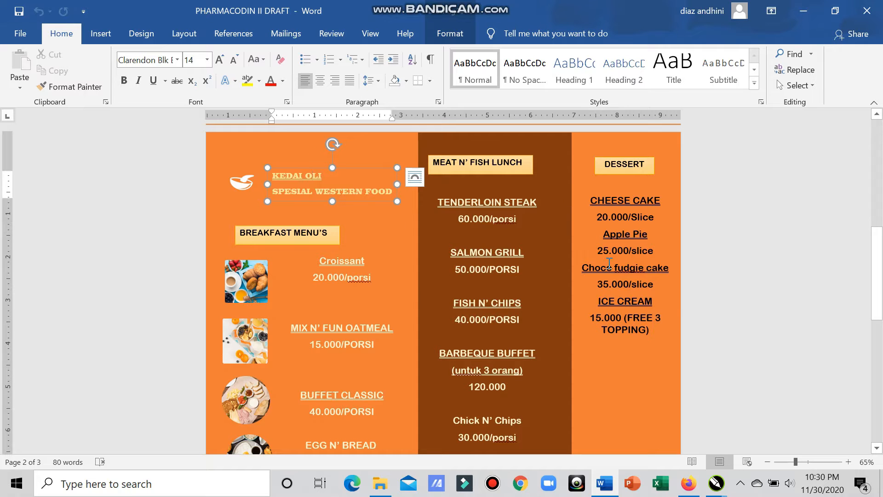
Step: Switch back to CorelDRAW and bring the blank Untitled-1 document to the front
left_click(689, 483)
left_click(716, 484)
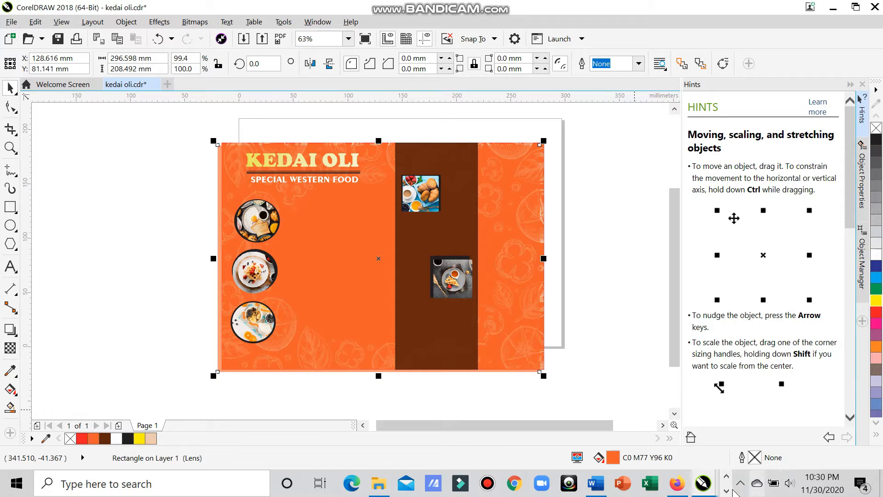
mouse_move(705, 492)
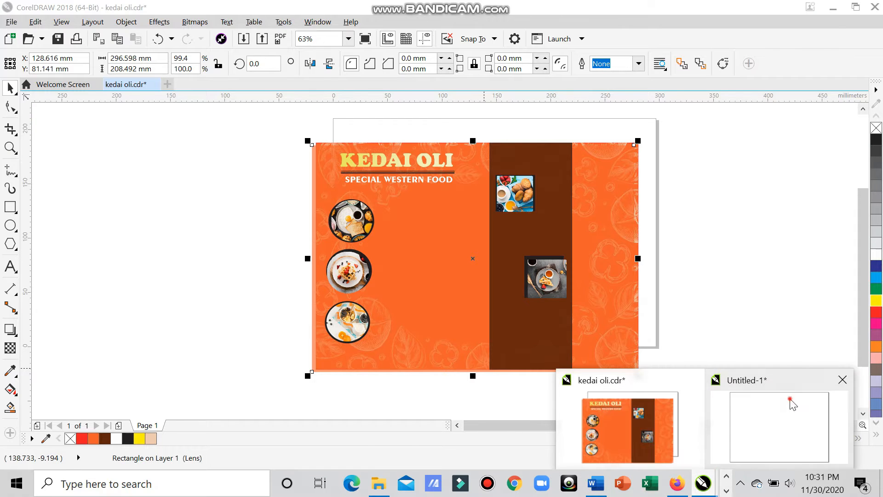
left_click(791, 401)
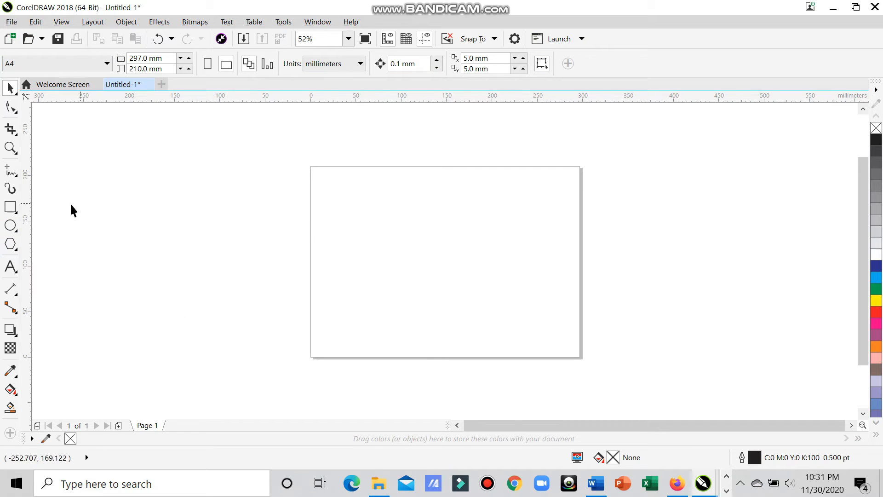
Step: Draw a nearly vertical two-segment Bézier line about 50 mm tall on the empty area left of the page
left_click(10, 188)
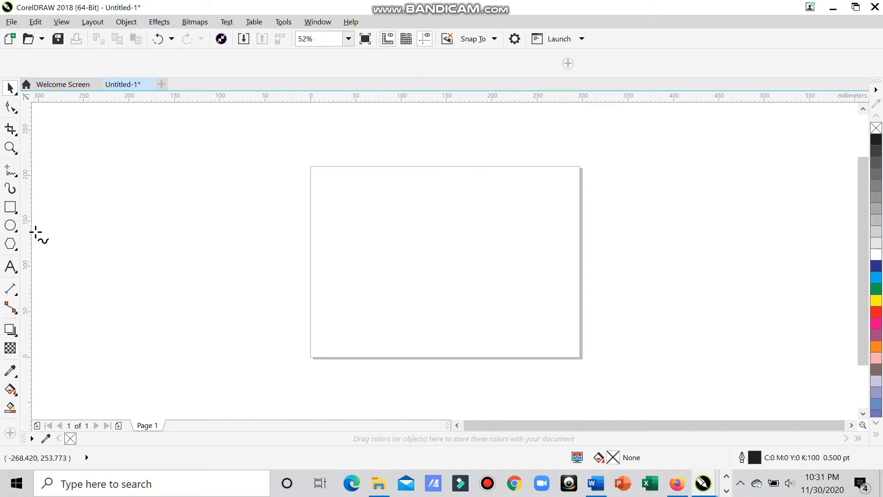
left_click(10, 170)
left_click(48, 196)
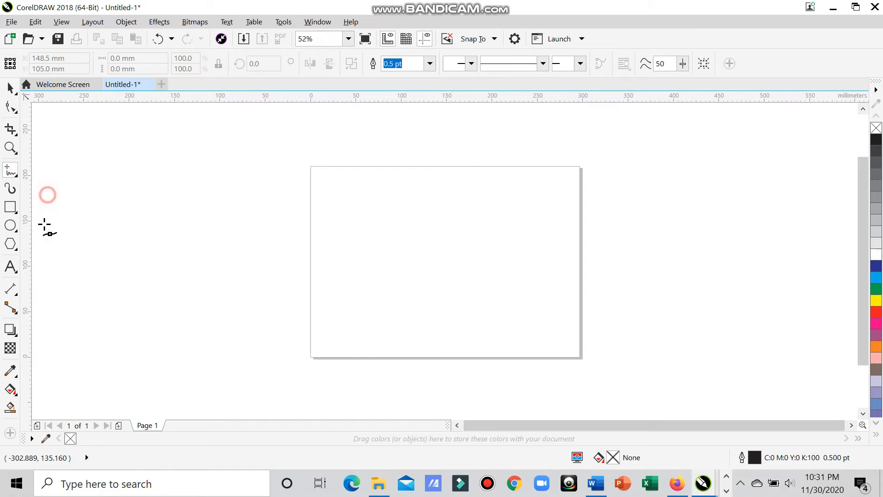
mouse_move(43, 202)
left_mouse_down()
mouse_move(50, 245)
mouse_move(42, 233)
left_mouse_up()
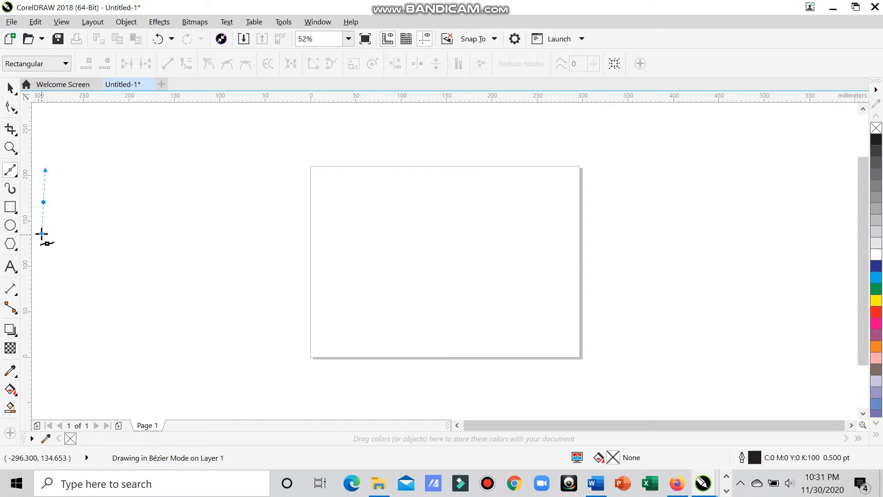
left_click(41, 235)
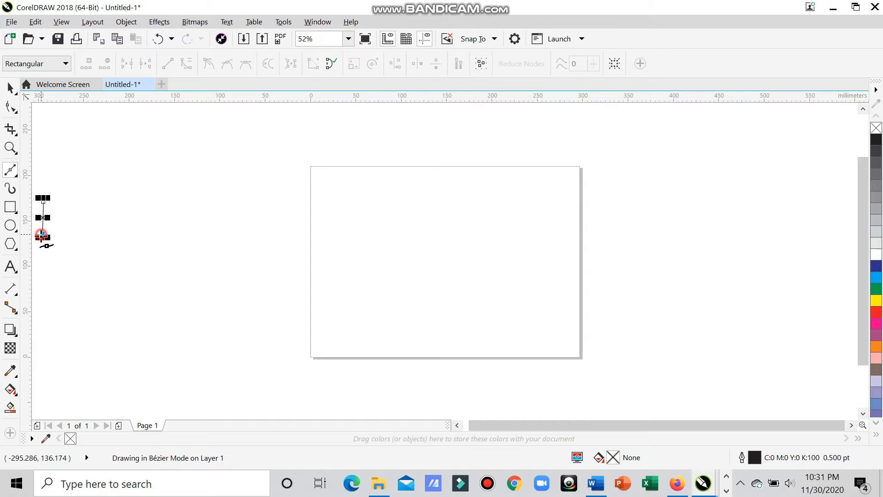
left_click(43, 251)
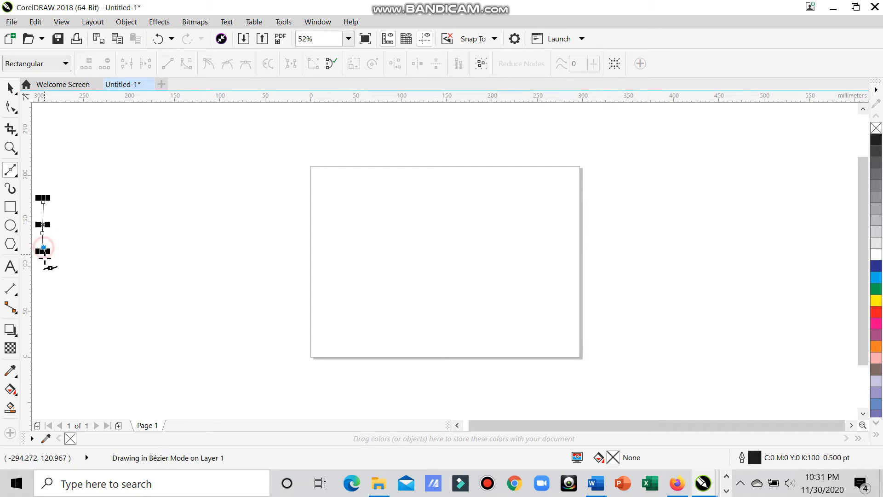
left_click(10, 88)
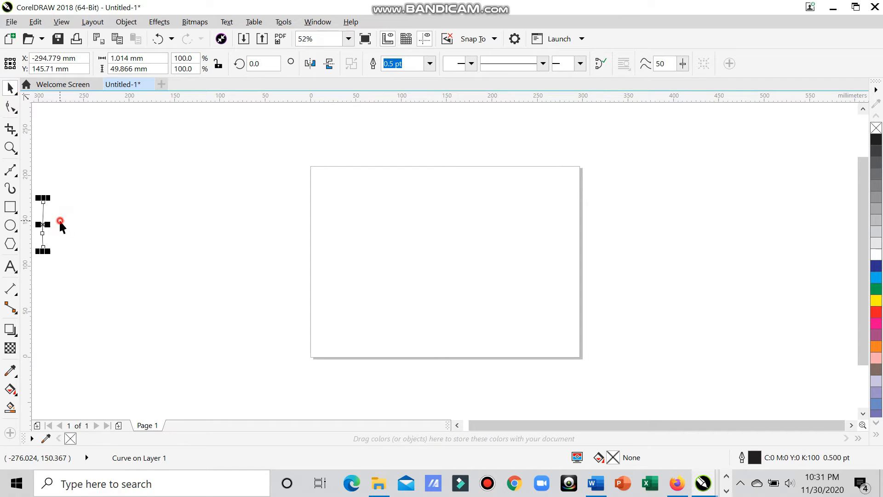
left_click(60, 225)
left_click_drag(80, 282, 113, 262)
Step: Undo the Bézier line and set the A4 page back to landscape orientation
key("ctrl+z")
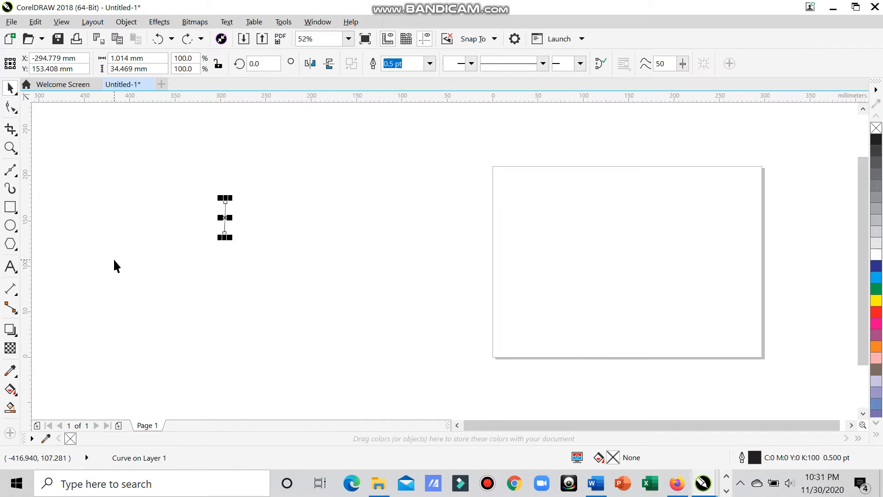
key("ctrl+z")
key("ctrl+z")
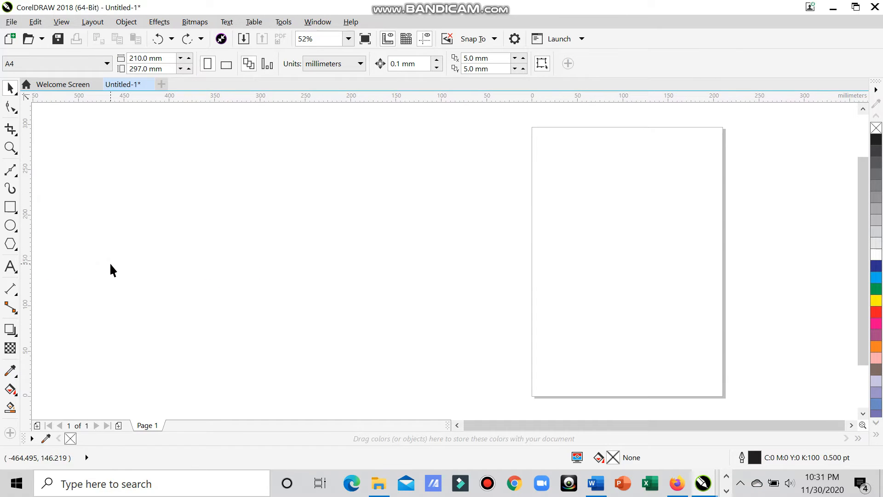
left_click(852, 425)
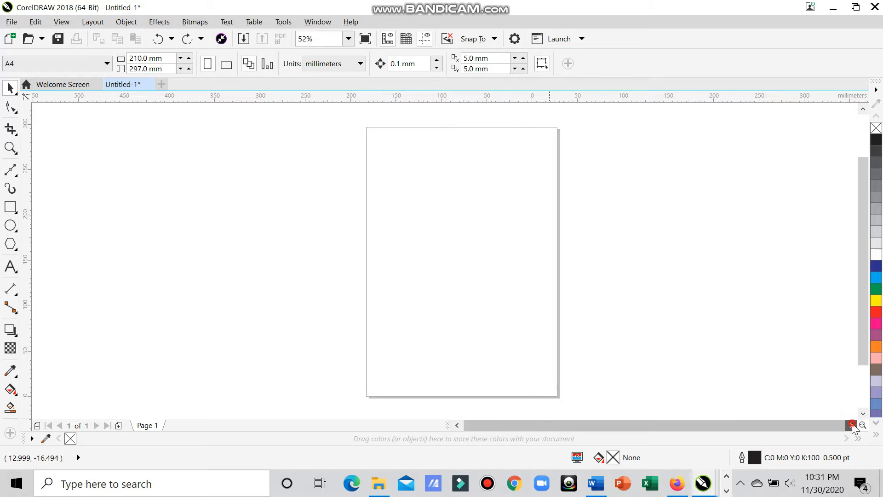
left_click(457, 425)
left_click(225, 65)
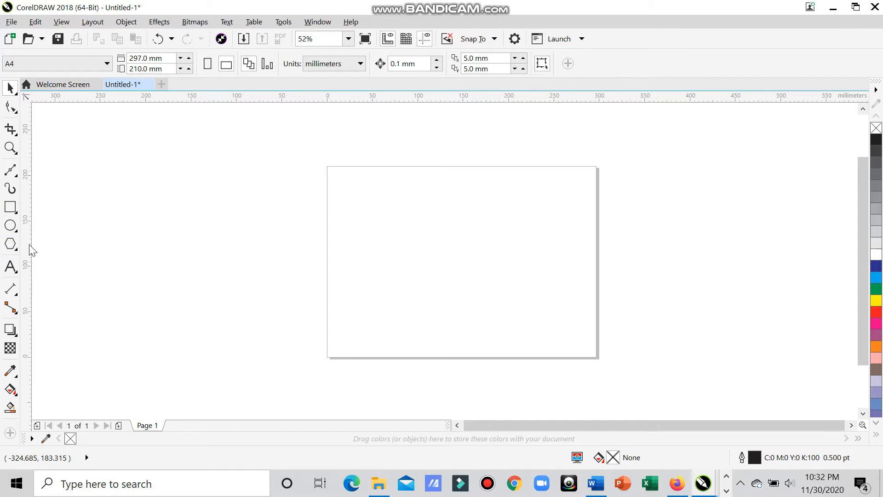
Step: Draw a rectangle of about 296 × 211 mm covering the whole page and deselect it
left_click(16, 213)
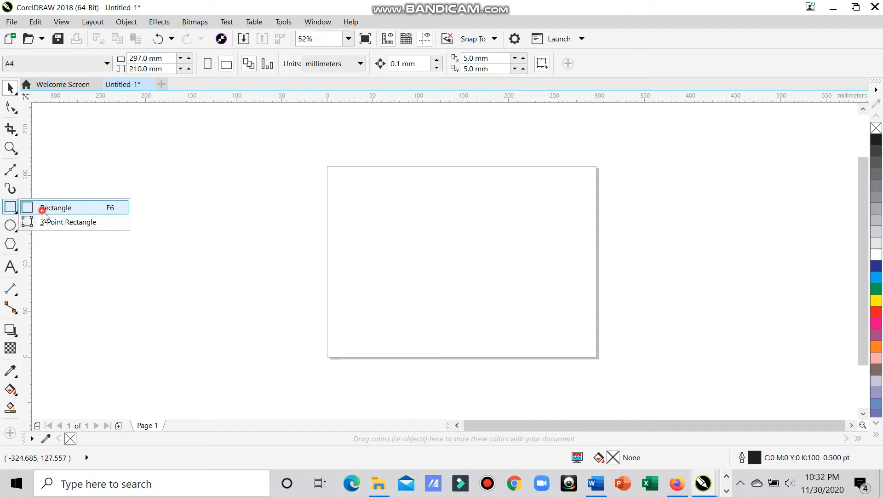
left_click(43, 210)
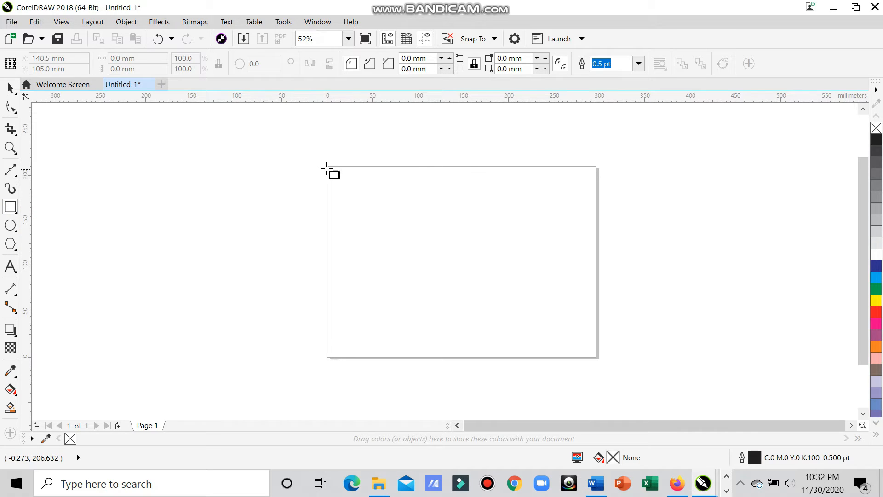
left_click_drag(326, 168, 597, 357)
left_click(11, 88)
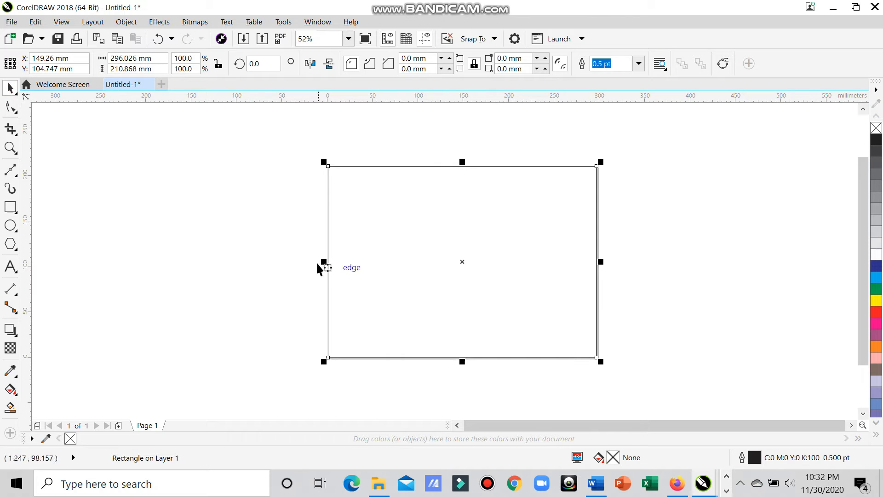
left_click(258, 170)
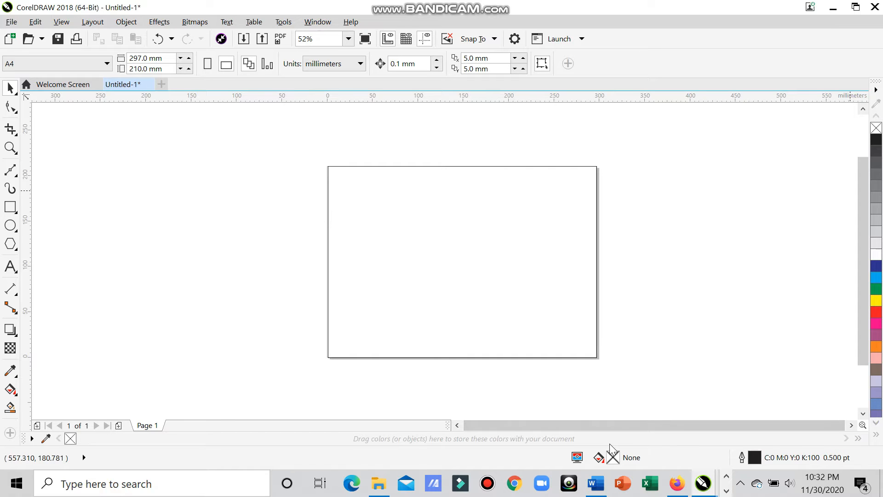
Step: Set the default outline to a sampled black colour with a 36 pt width
double_click(755, 458)
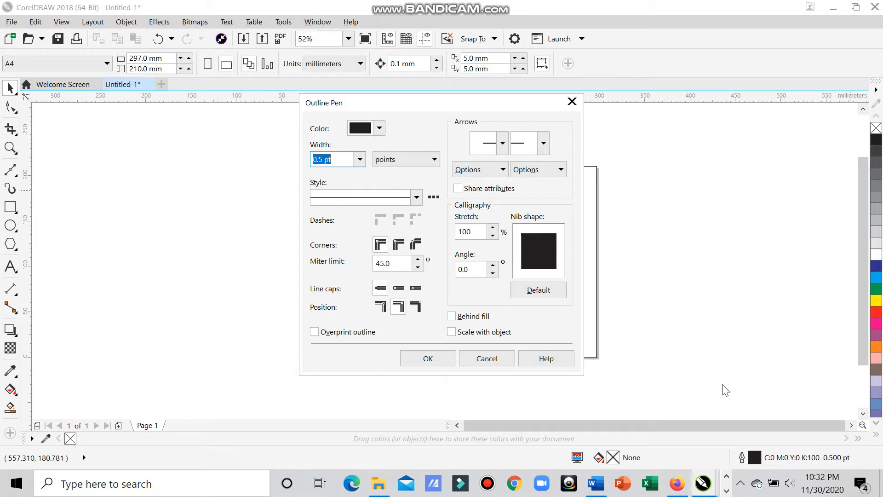
left_click(375, 133)
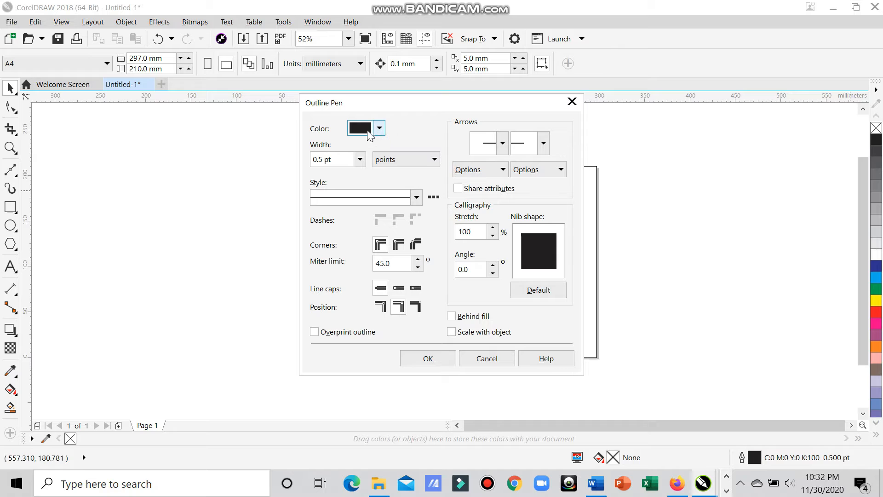
left_click(380, 131)
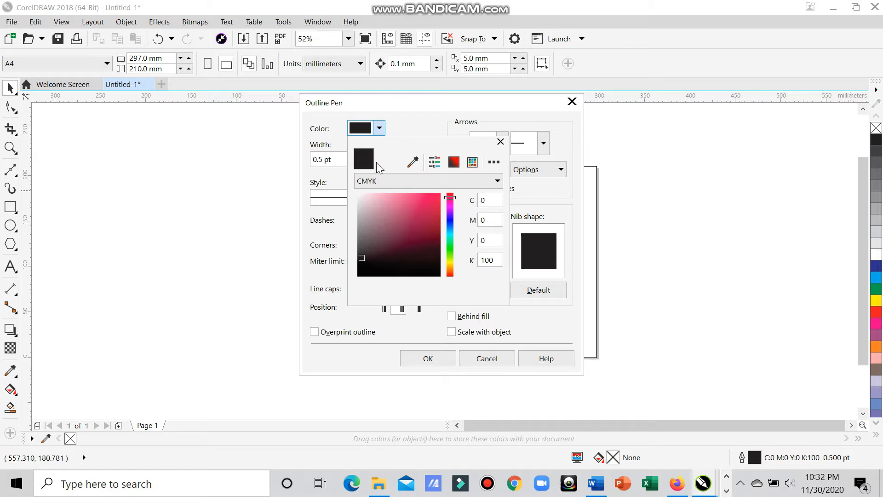
left_click(413, 162)
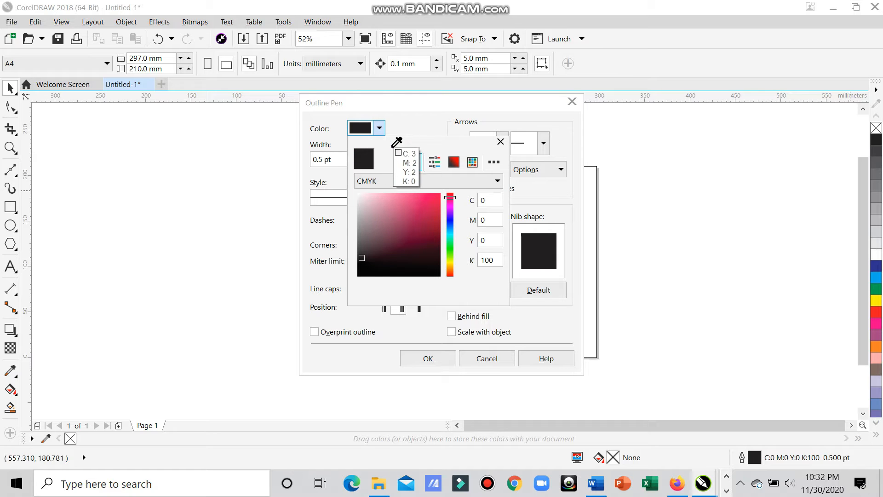
left_click(369, 158)
left_click(359, 160)
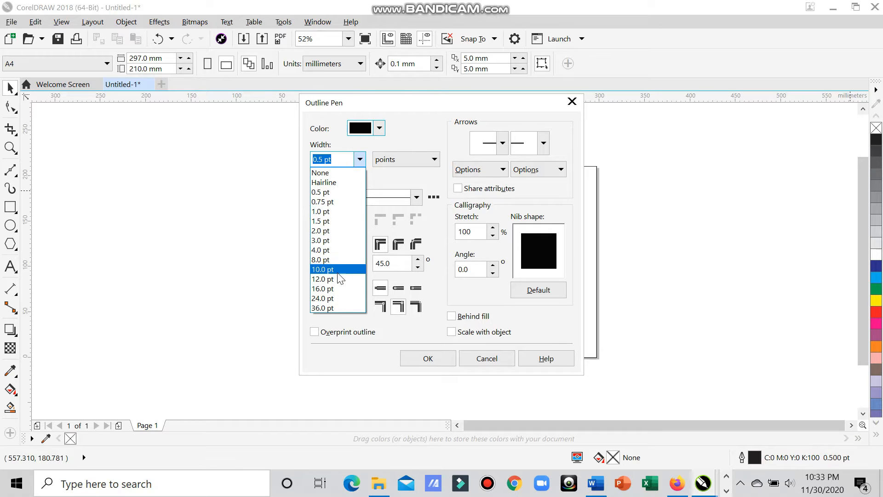
left_click(337, 183)
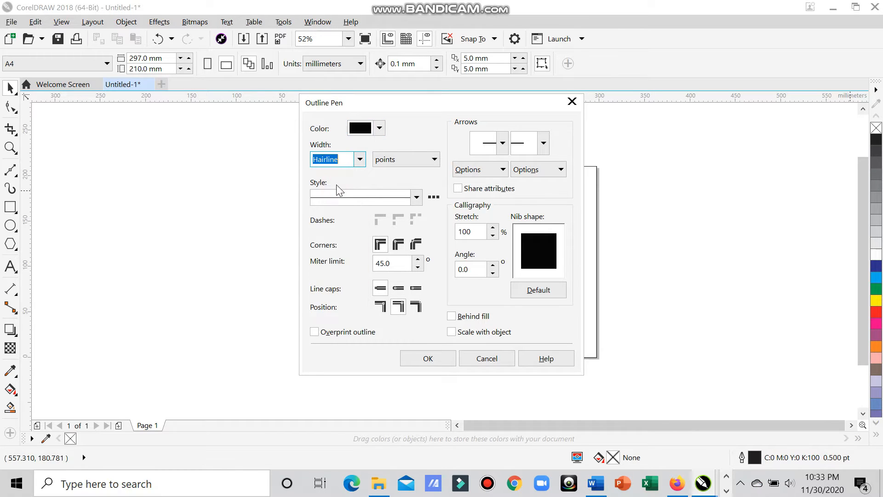
left_click(361, 161)
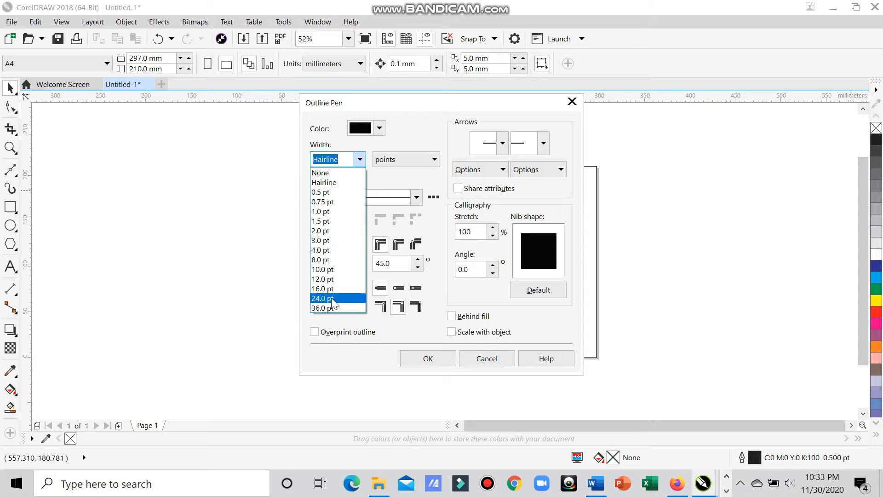
left_click(332, 306)
left_click(424, 357)
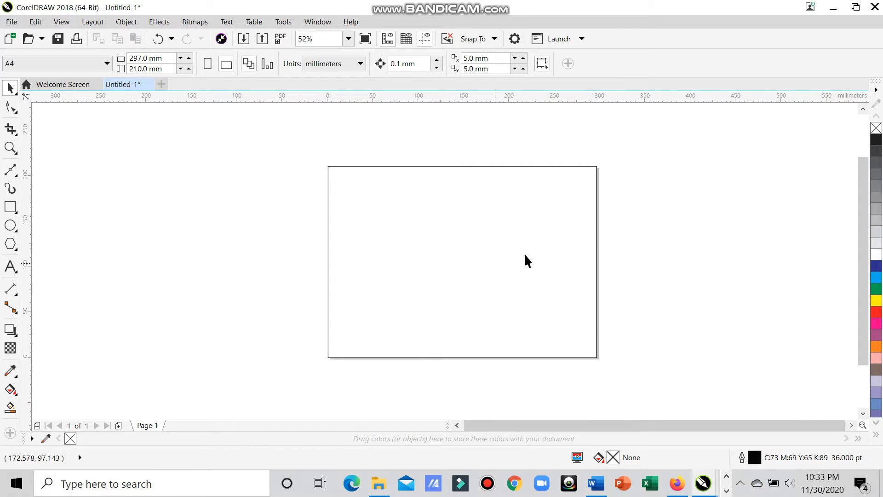
Step: Set the default outline width for new objects to None
double_click(755, 458)
left_click(360, 160)
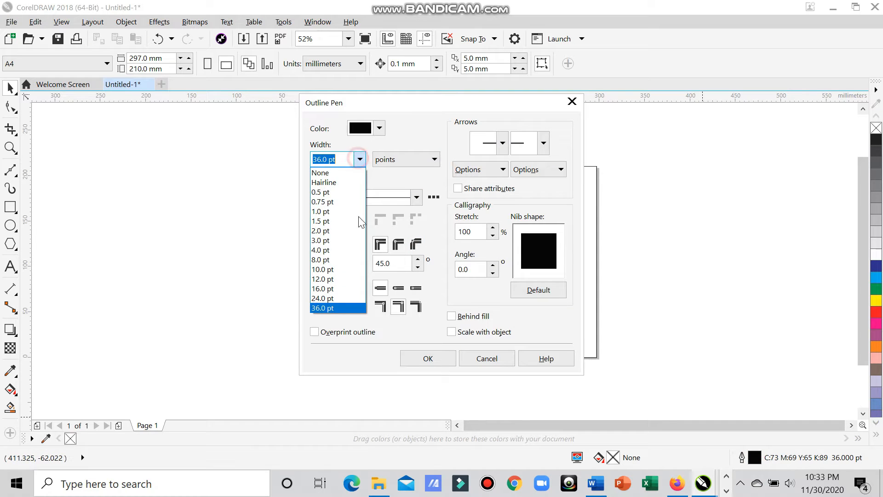
left_click(338, 173)
left_click(433, 358)
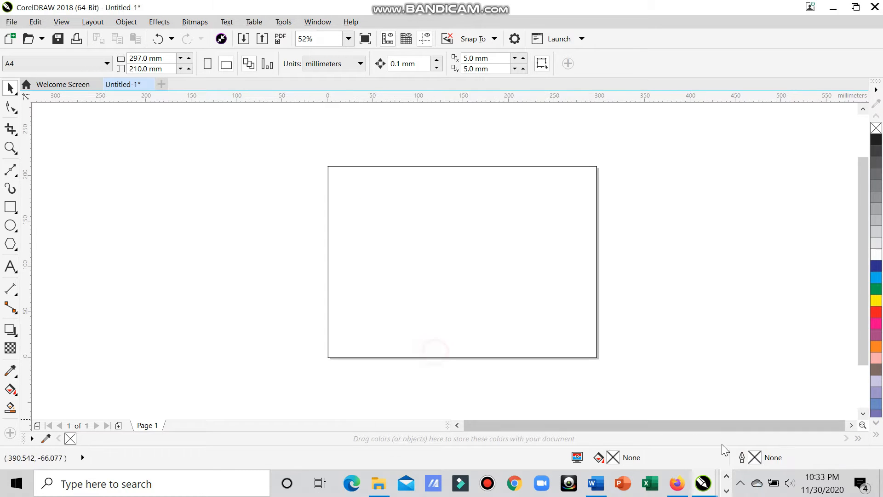
Step: Set the default fill for new objects to a uniform orange, C0 M64 Y100 K0, sampled from the hue strip
double_click(612, 457)
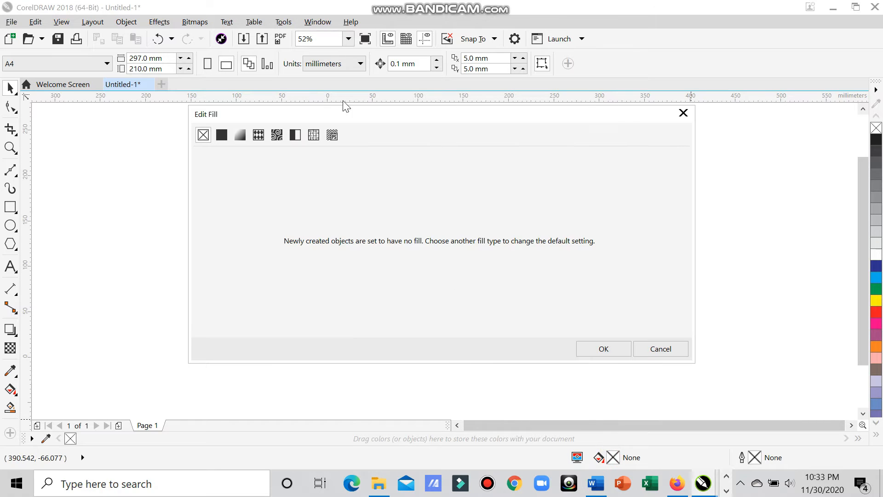
left_click(222, 138)
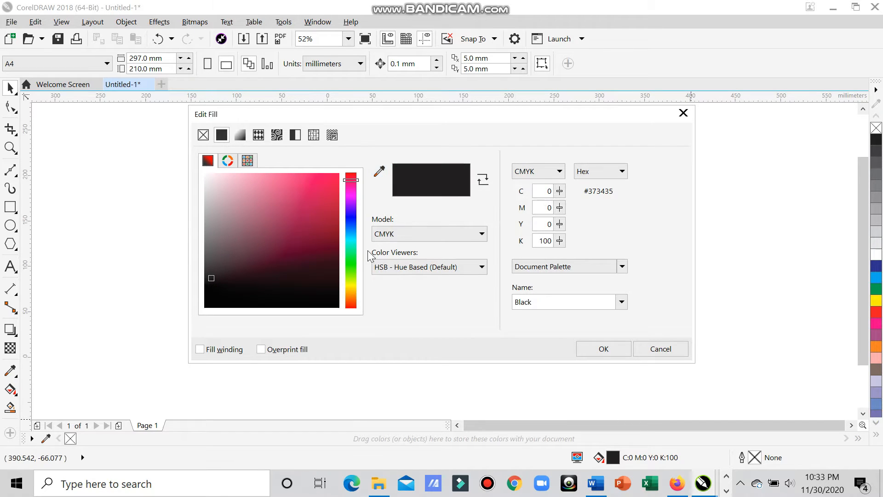
left_click(380, 172)
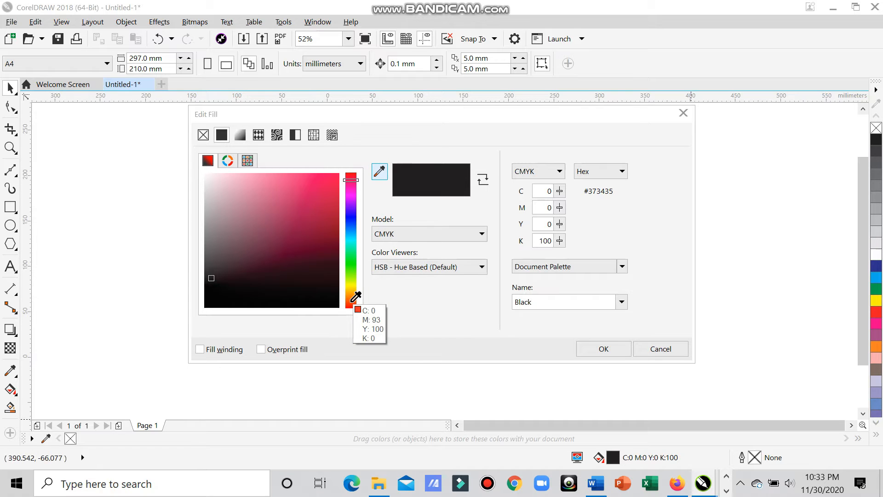
left_click(352, 304)
left_click(380, 172)
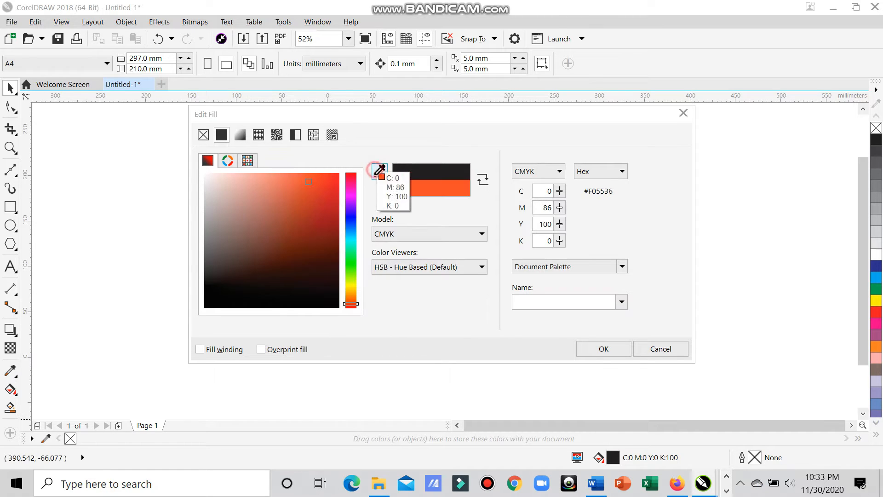
left_click(352, 296)
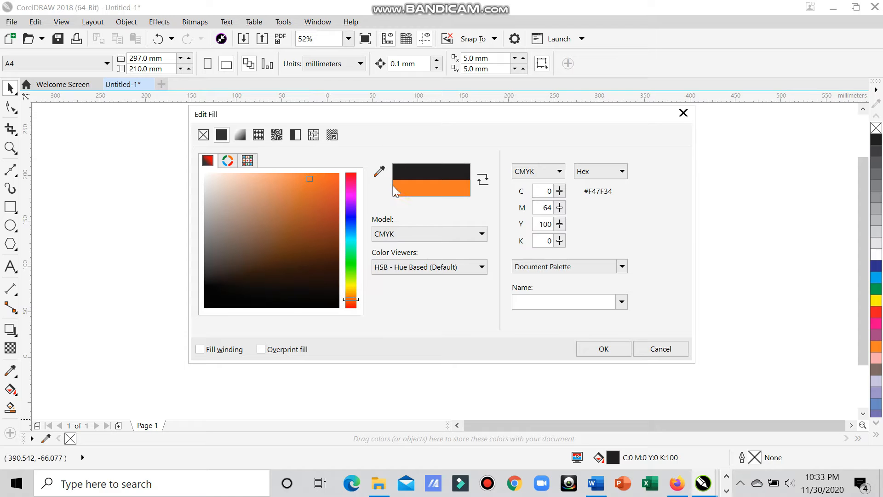
left_click(593, 356)
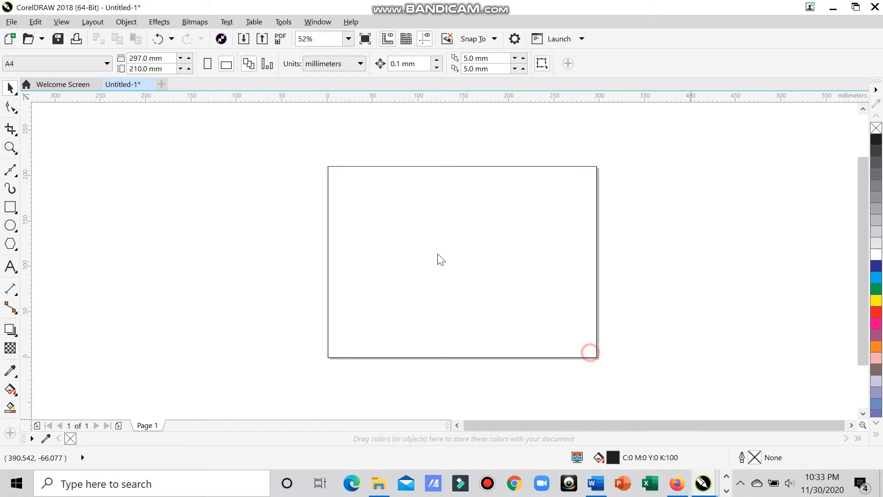
Step: Edit the page rectangle's fill as a uniform colour and sample the orange C0 M64 Y100 K0 document swatch
left_click(513, 218)
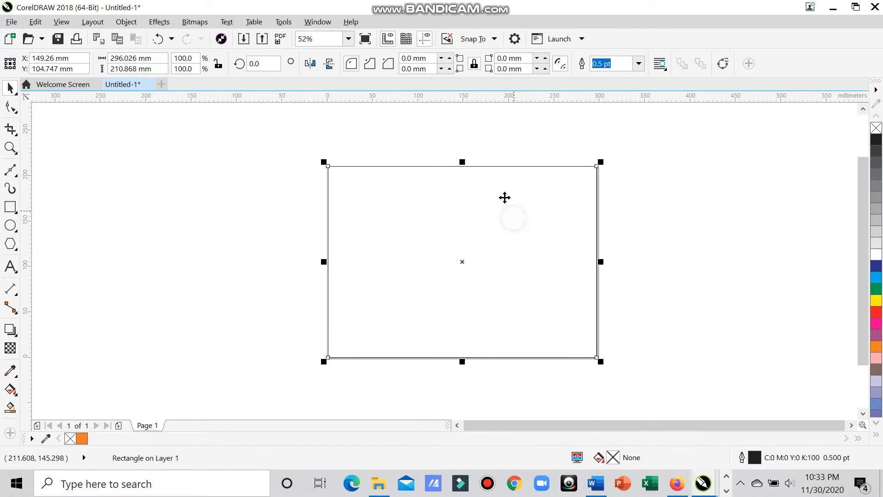
double_click(614, 459)
left_click(222, 134)
left_click(380, 171)
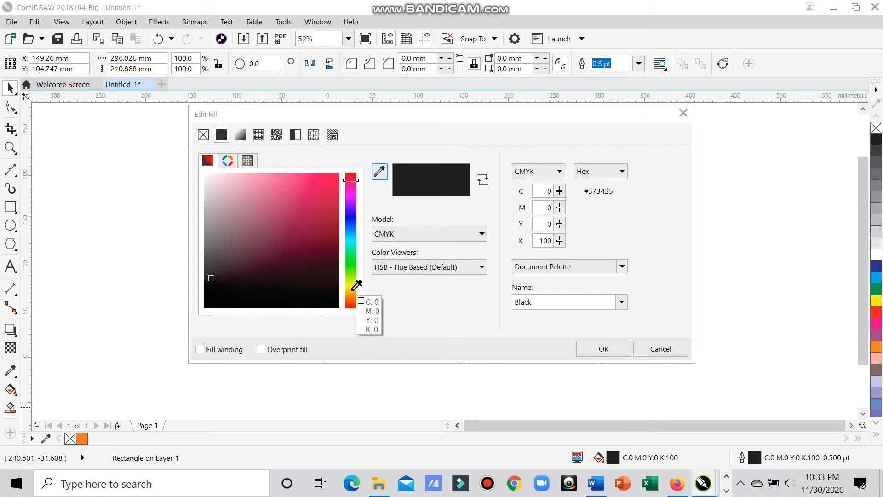
left_click(82, 439)
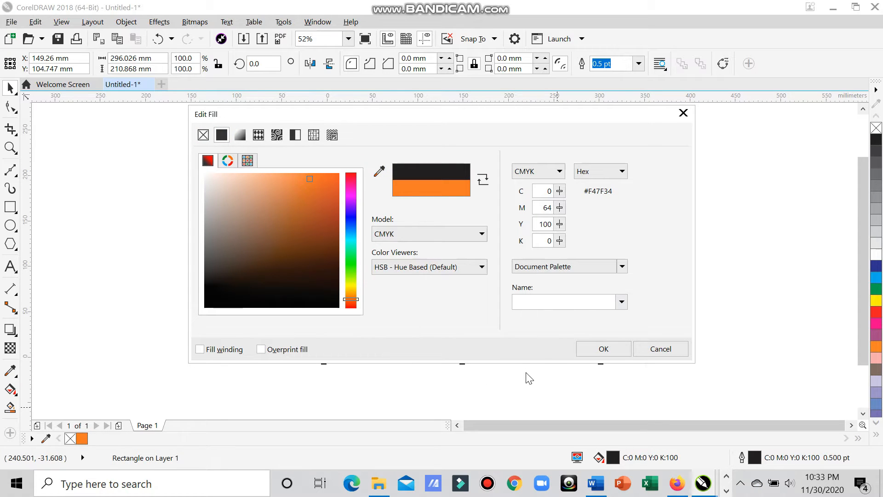
Step: Try dark orange C12 M85 Y100 K2 and red C11 M100 Y100 K4 for the fill, sampled from taskbar icons
left_click(380, 171)
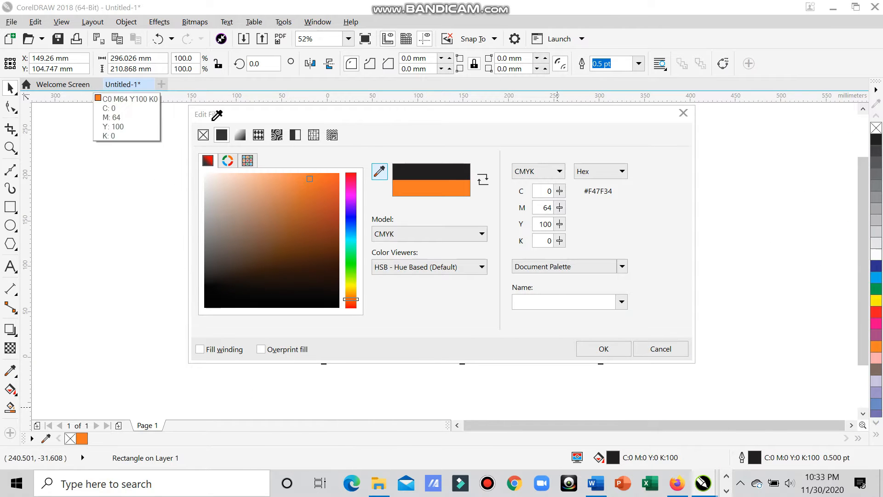
left_click(629, 489)
left_click(368, 167)
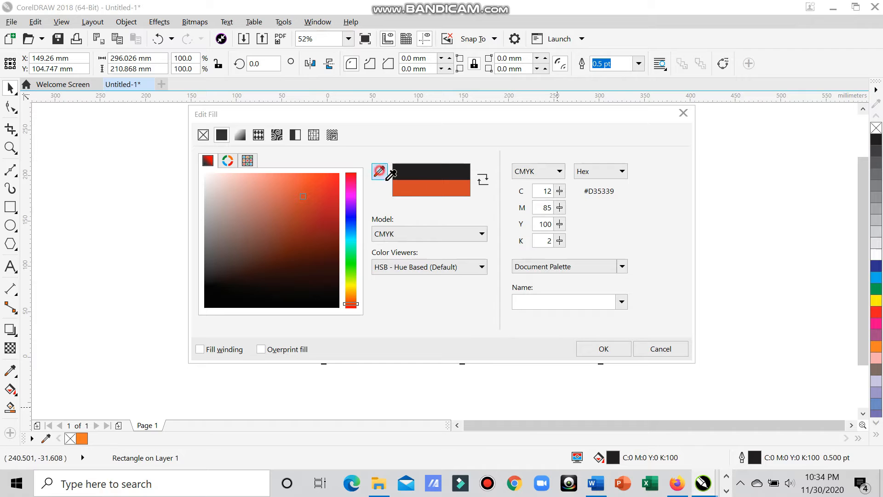
left_click(490, 489)
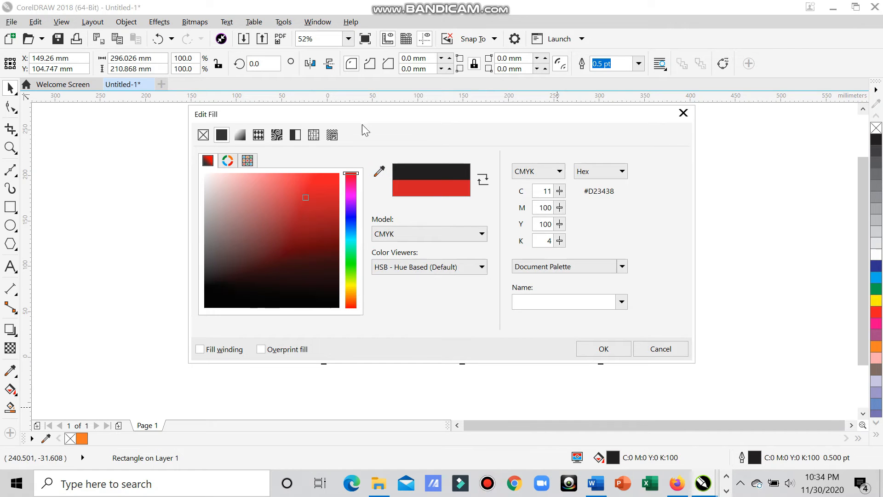
Step: Resample the orange C0 M64 Y100 K0 document swatch and apply it as the rectangle's fill
left_click(376, 164)
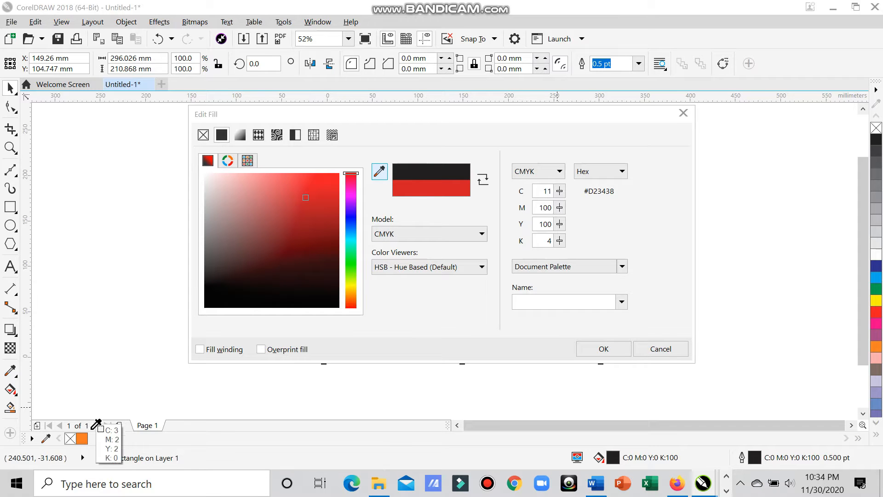
left_click(82, 438)
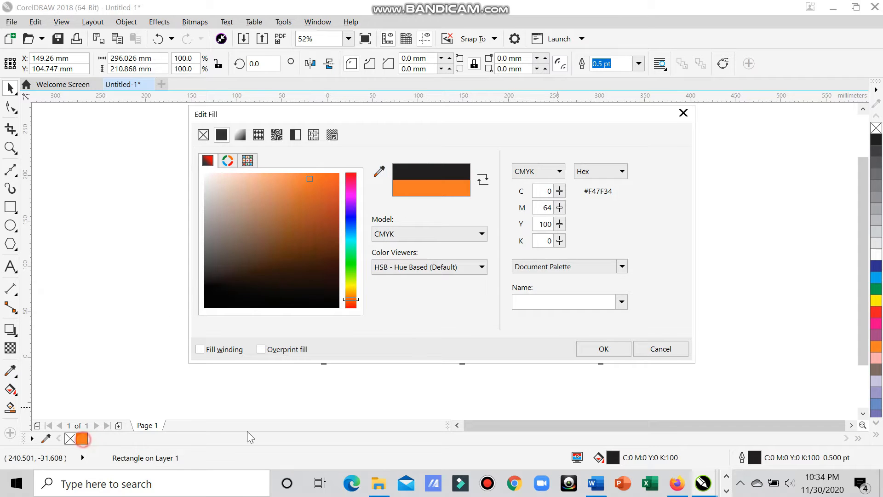
left_click(607, 349)
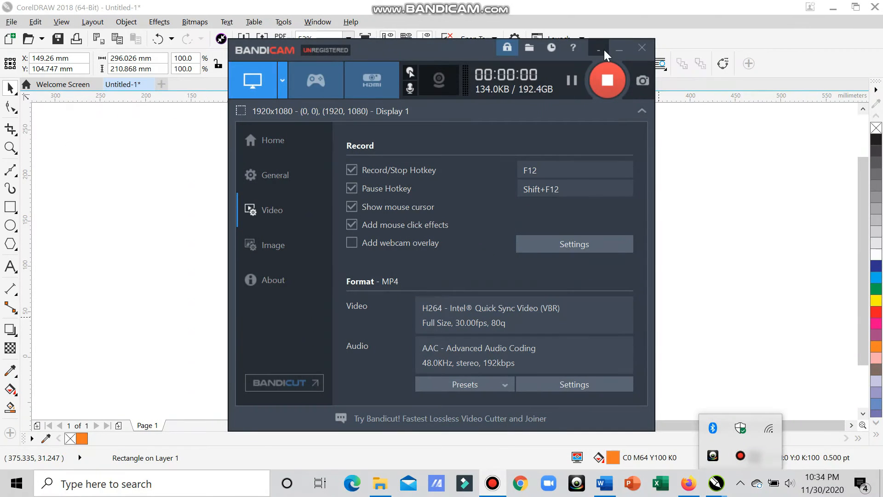
left_click(604, 50)
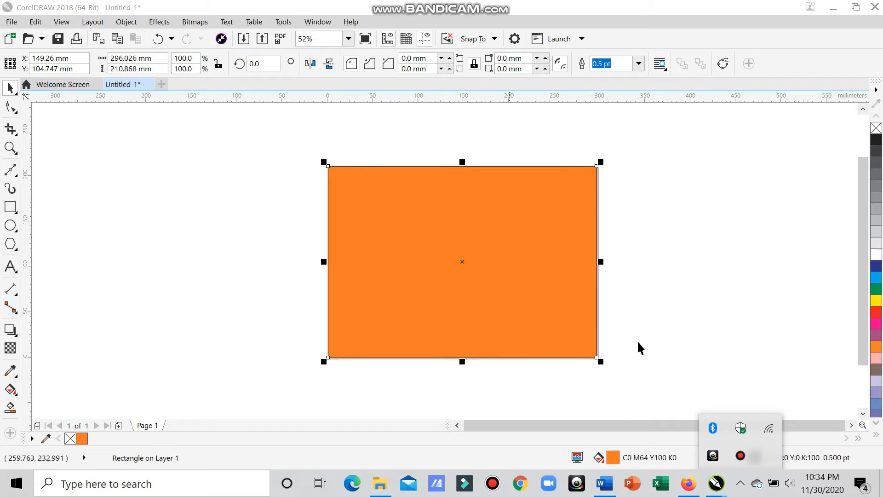
Step: View the orange page rectangle at 75% zoom, centred horizontally with its upper edge and the space above it visible
scroll(647, 333, "up", 2)
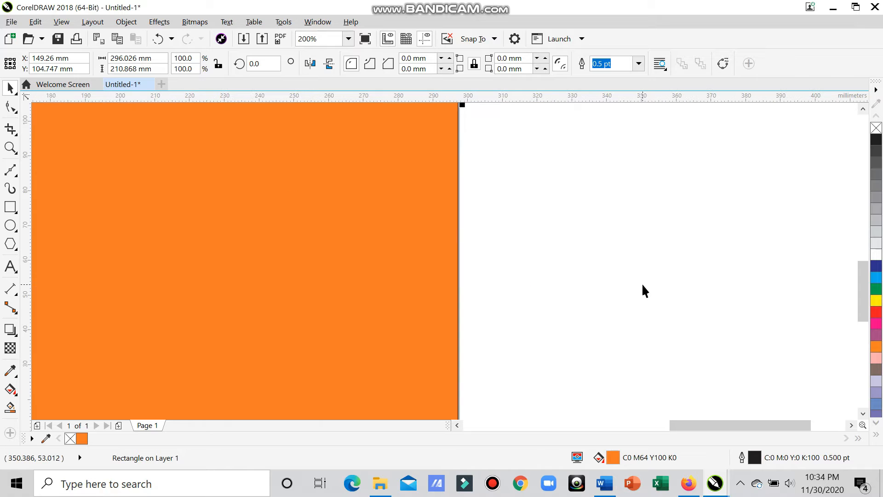
scroll(414, 211, "down", 2)
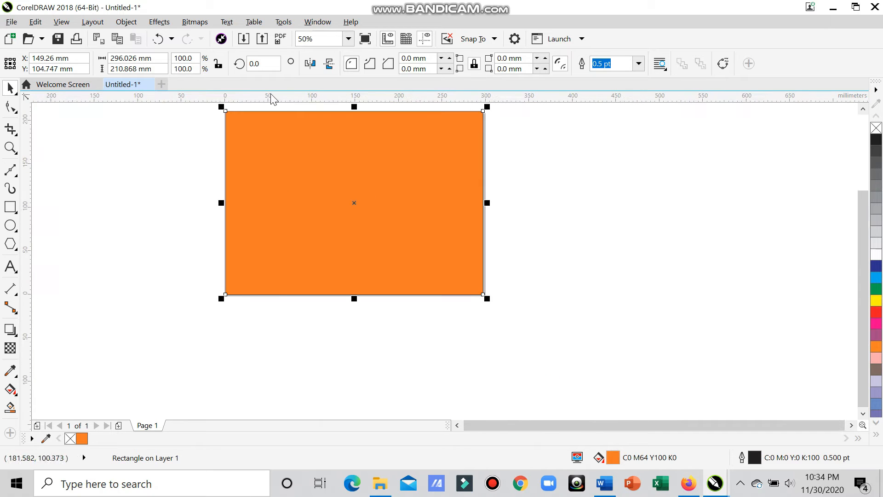
left_click_drag(865, 228, 865, 196)
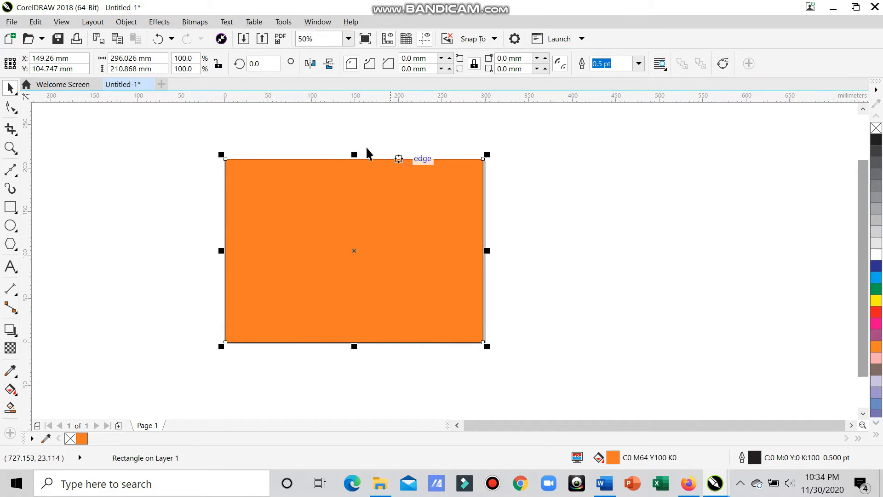
left_click(284, 114)
left_click(330, 201)
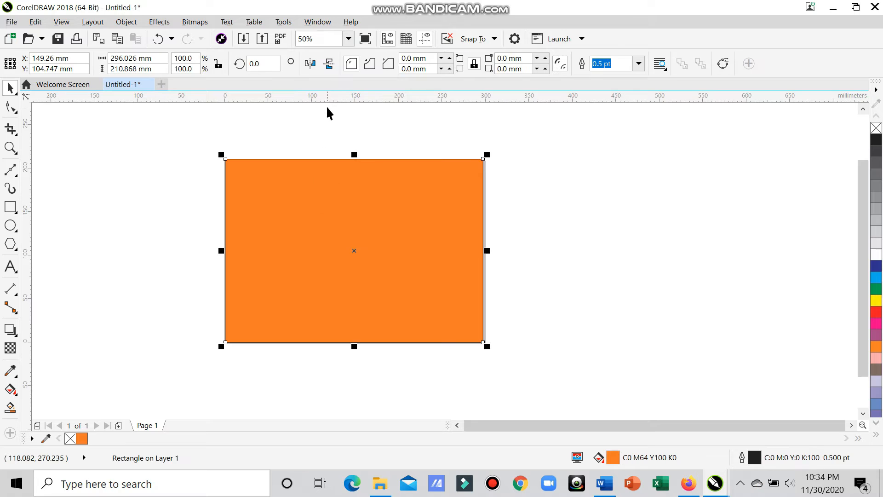
left_click(349, 39)
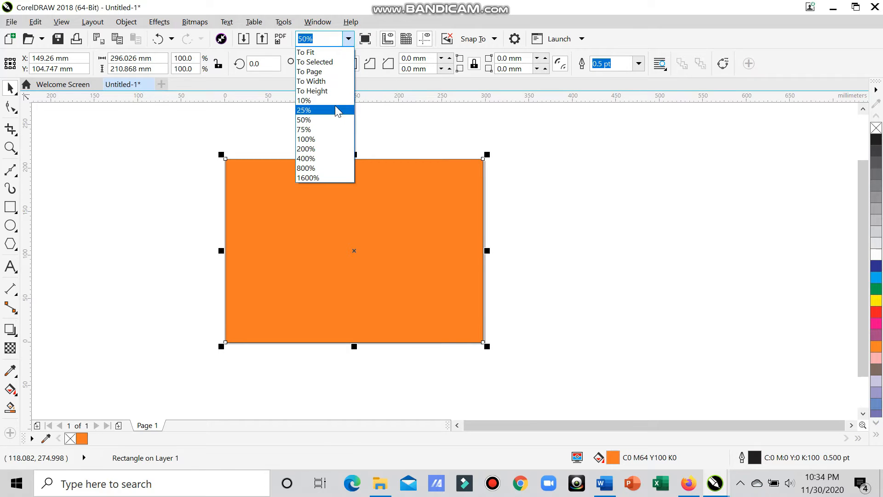
left_click(342, 129)
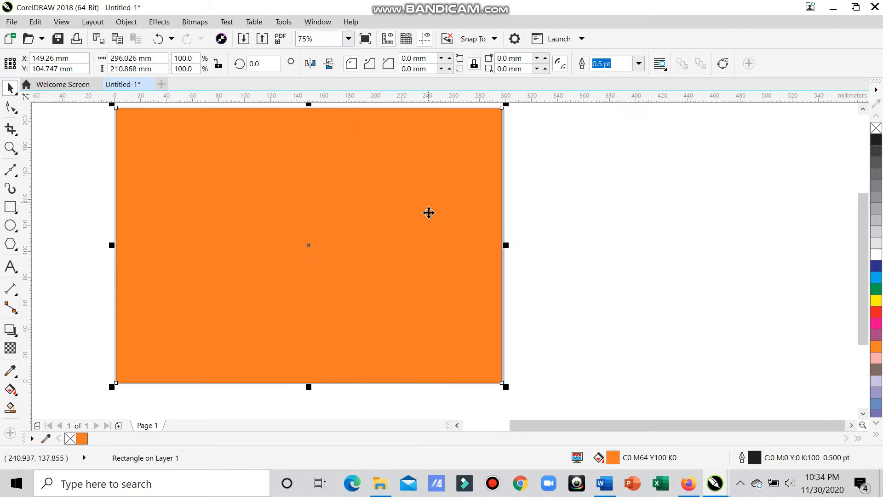
left_click_drag(865, 309, 865, 277)
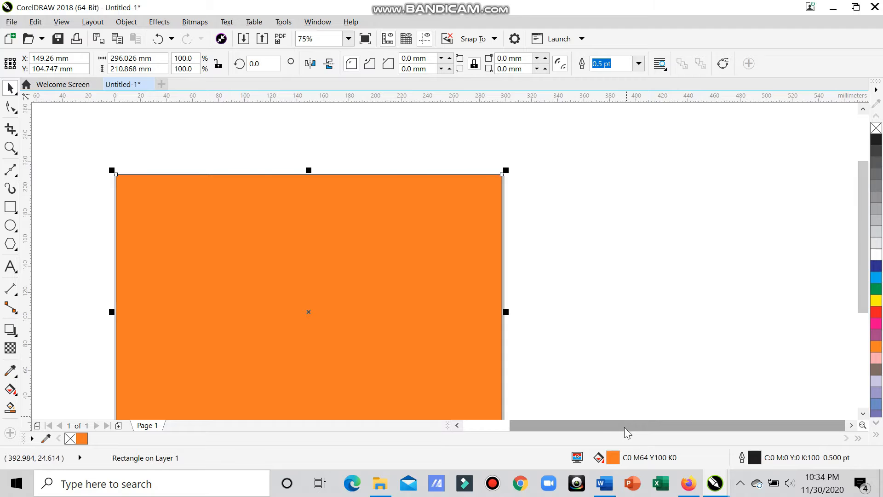
left_click_drag(627, 427, 601, 426)
left_click(479, 231)
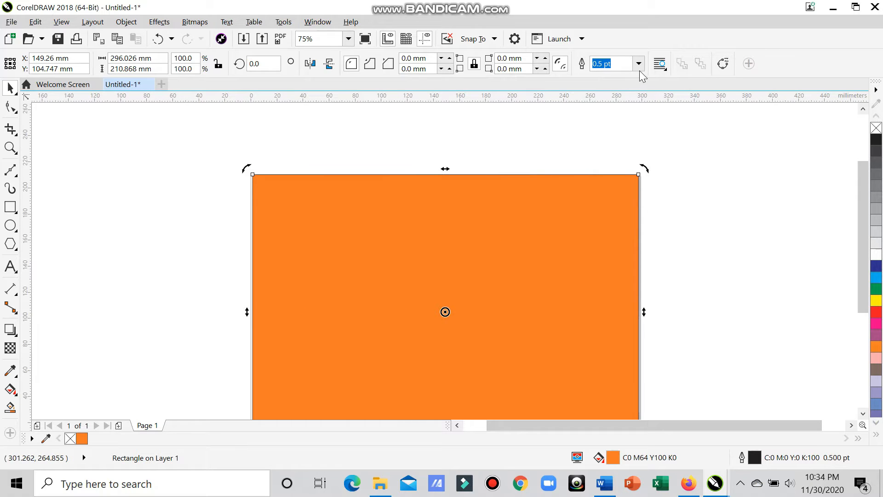
left_click(625, 137)
left_click(405, 226)
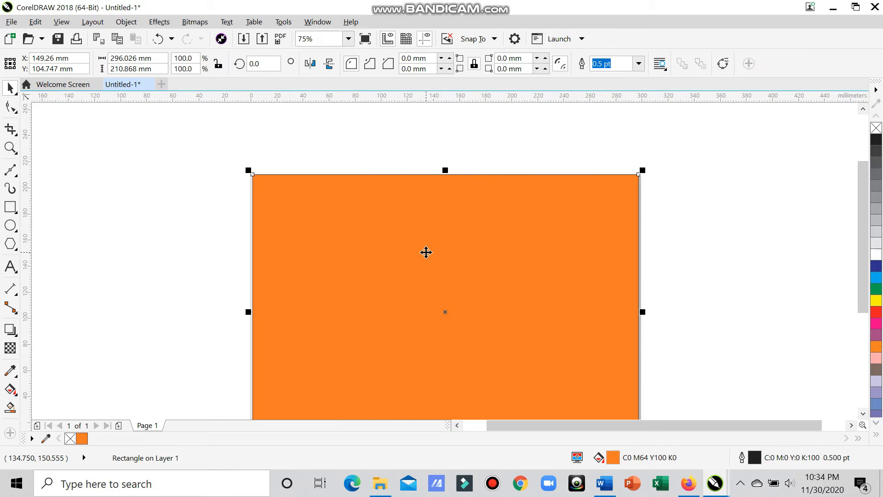
Step: Remove the orange rectangle's outline and nudge it left until its left edge lines up with the page edge
left_click(639, 63)
left_click(626, 77)
left_click(462, 338)
key("Left")
key("Left")
key("Left")
key("Left")
key("Left")
key("Left")
key("Left")
key("Left")
key("Left")
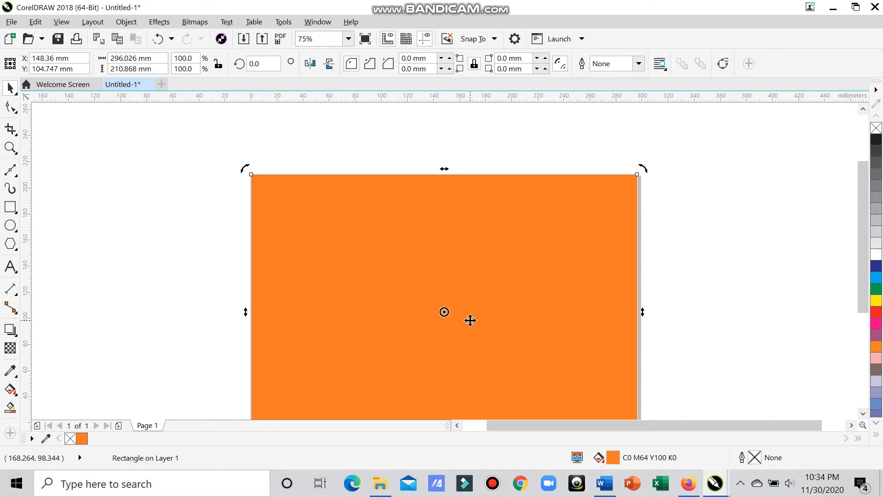
key("Left")
Step: Stretch the orange rectangle's right side out to the page edge, making it about 298 mm wide
scroll(667, 225, "down", 2)
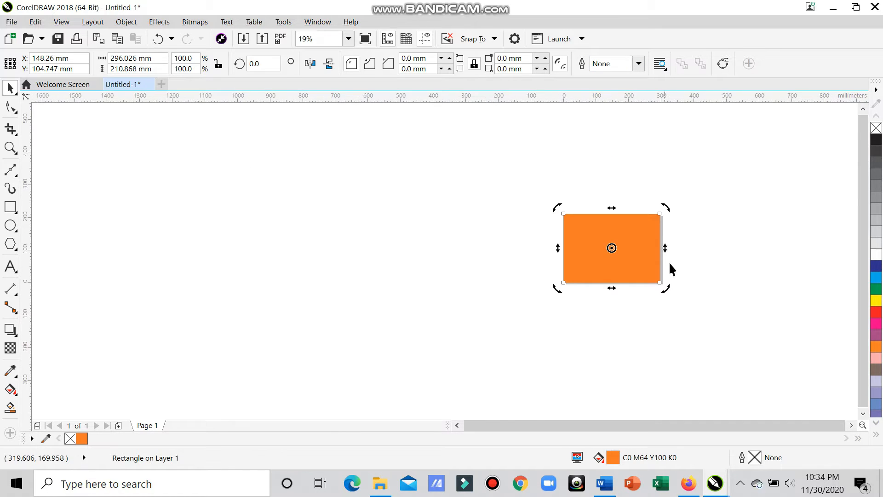
scroll(683, 304, "up", 2)
scroll(685, 307, "up", 2)
left_click_drag(865, 353, 863, 269)
left_click(463, 148)
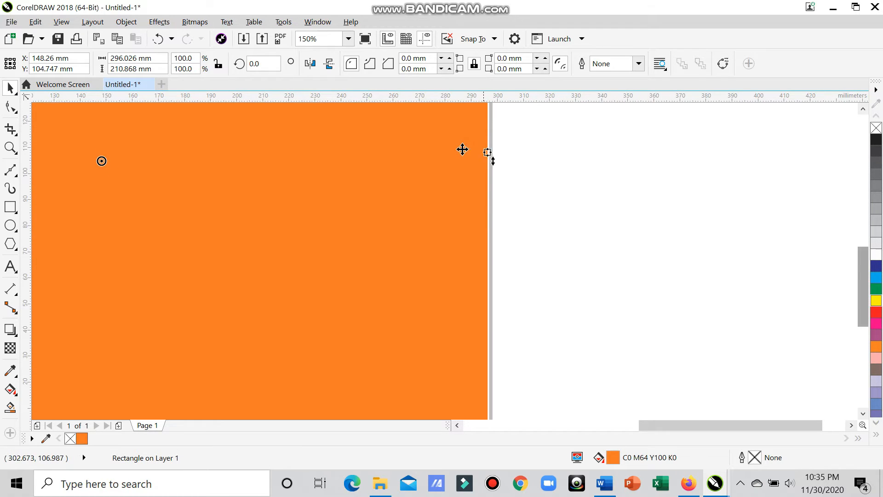
left_click_drag(492, 161, 497, 160)
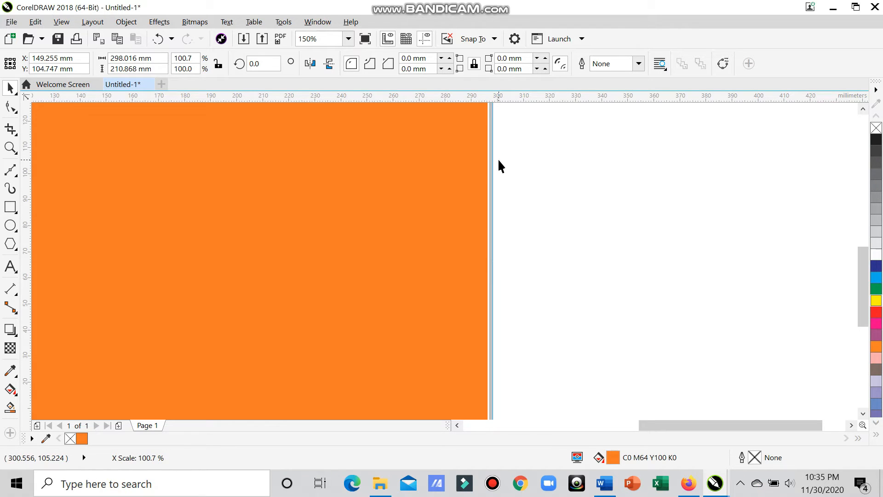
Step: Draw a rectangle about 66 mm wide right of the page's centre and extend its height to about 211 mm, meeting the page's upper edge
scroll(520, 361, "down", 2)
scroll(552, 382, "up", 1)
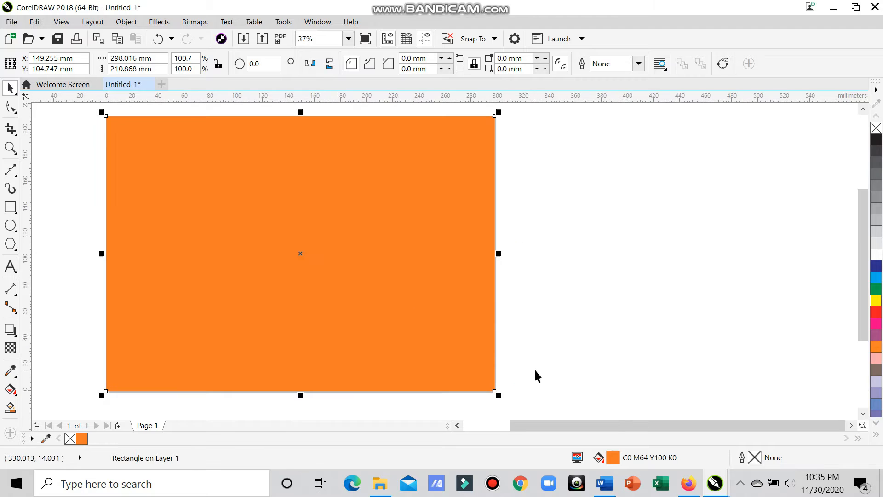
left_click_drag(631, 426, 612, 426)
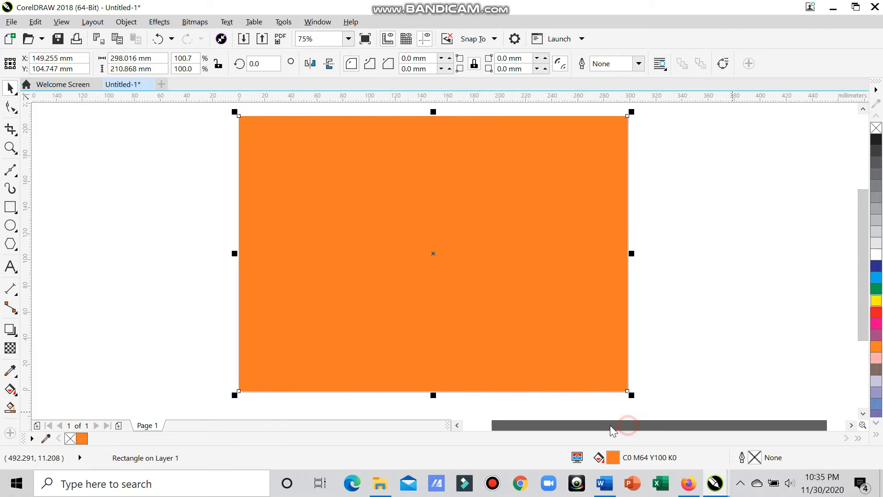
left_click_drag(862, 272, 860, 219)
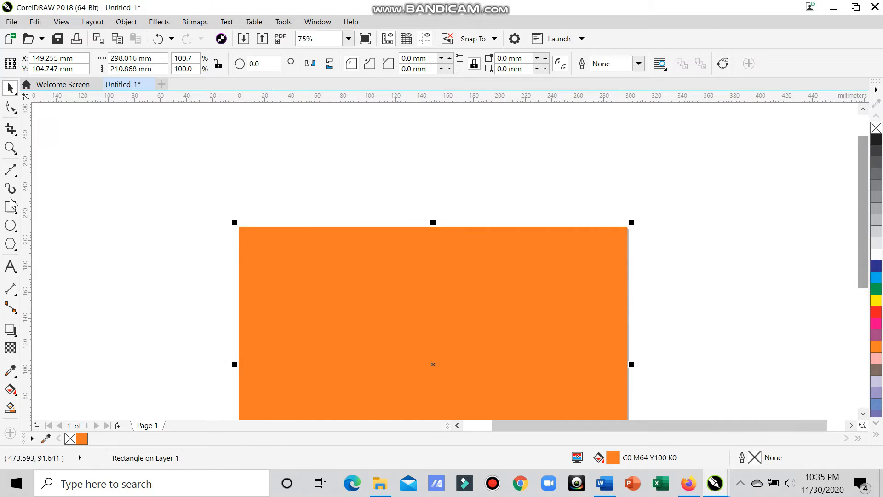
left_click(15, 205)
left_click_drag(477, 230, 562, 407)
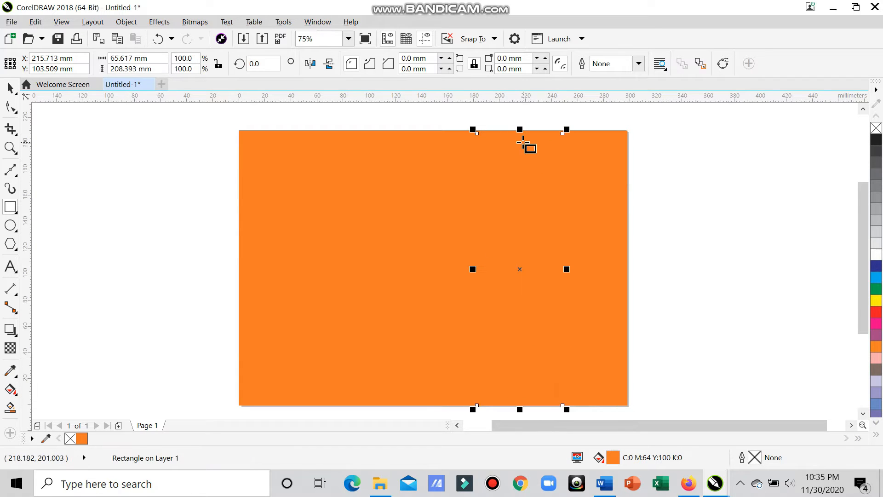
left_click_drag(521, 130, 522, 130)
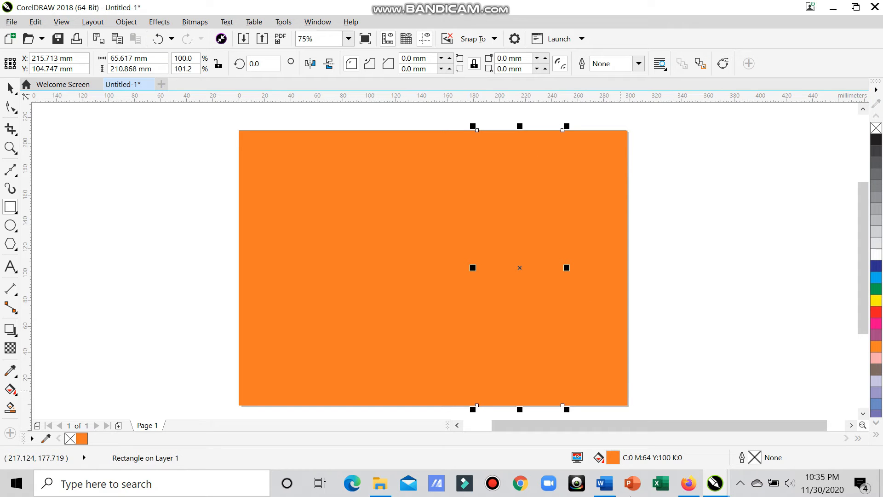
Step: Fill the new vertical rectangle with dark brown C36 M80 Y100 K47
double_click(616, 457)
left_click(326, 292)
left_click_drag(333, 279, 328, 246)
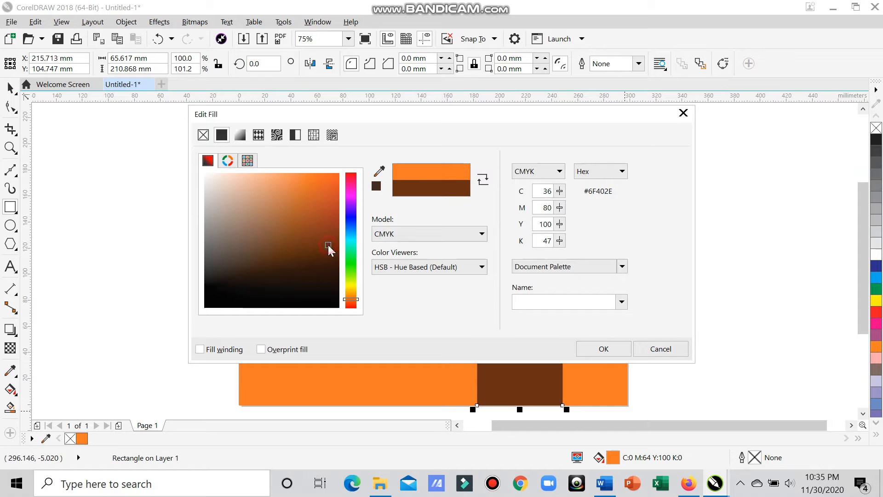
left_click(616, 346)
Step: Widen the brown rectangle to about 91 mm and shift it left so its centre is at about X 184 mm
left_click(10, 88)
left_click_drag(473, 268, 460, 267)
left_click_drag(563, 268, 552, 267)
left_click_drag(463, 269, 433, 267)
left_click_drag(490, 249, 485, 244)
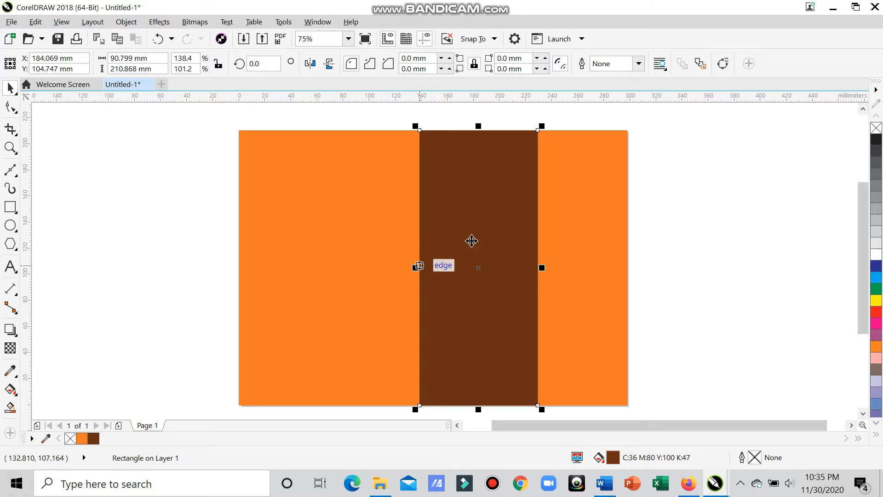
left_click(471, 240)
left_click(743, 486)
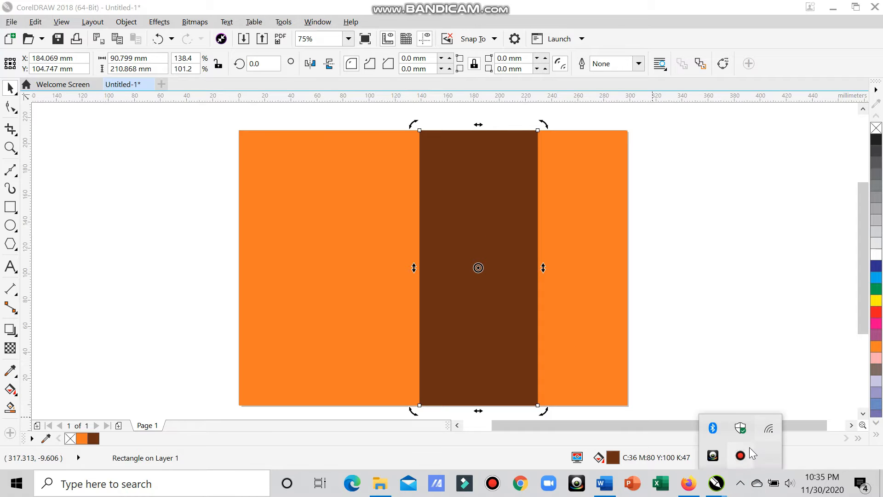
left_click(741, 455)
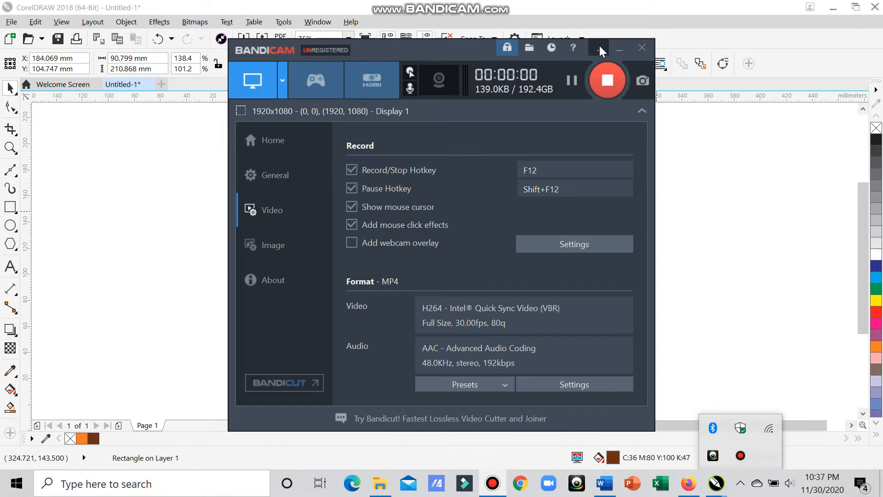
left_click(599, 48)
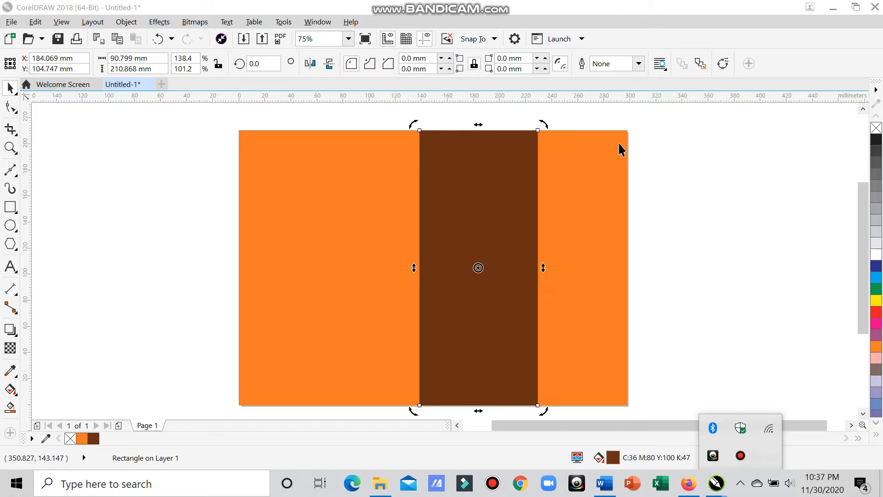
left_click(673, 177)
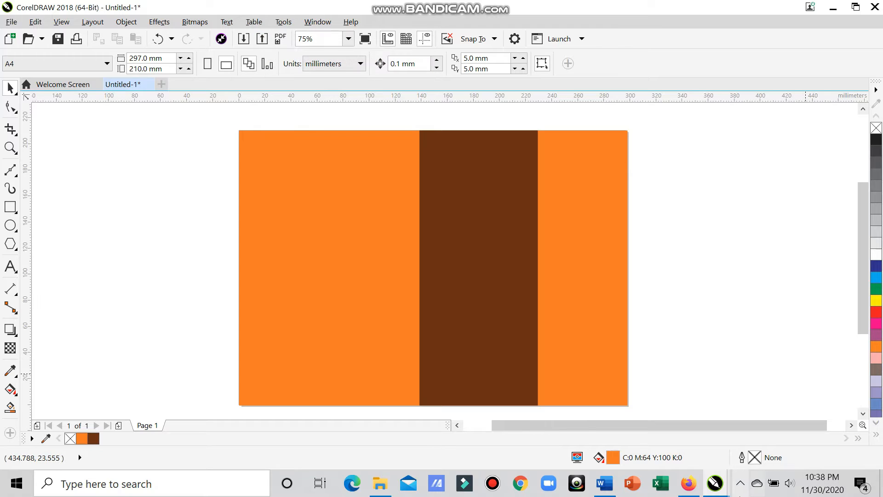
left_click(736, 490)
left_click(740, 455)
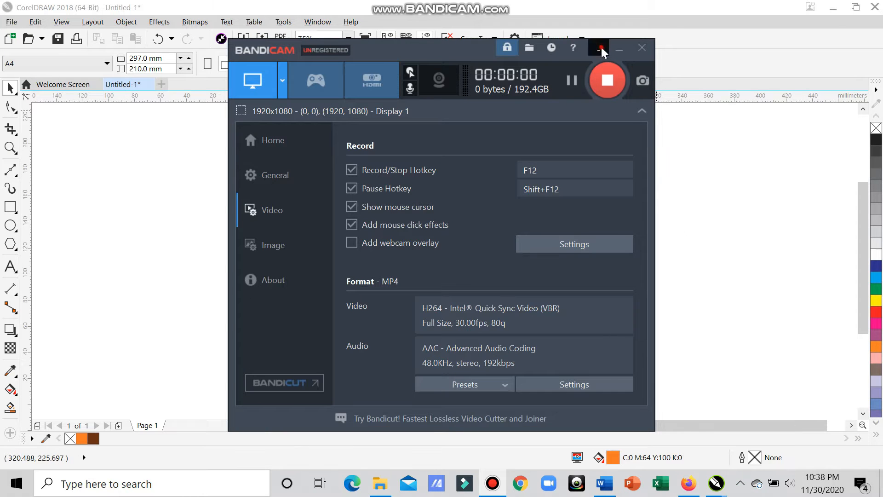
left_click(601, 46)
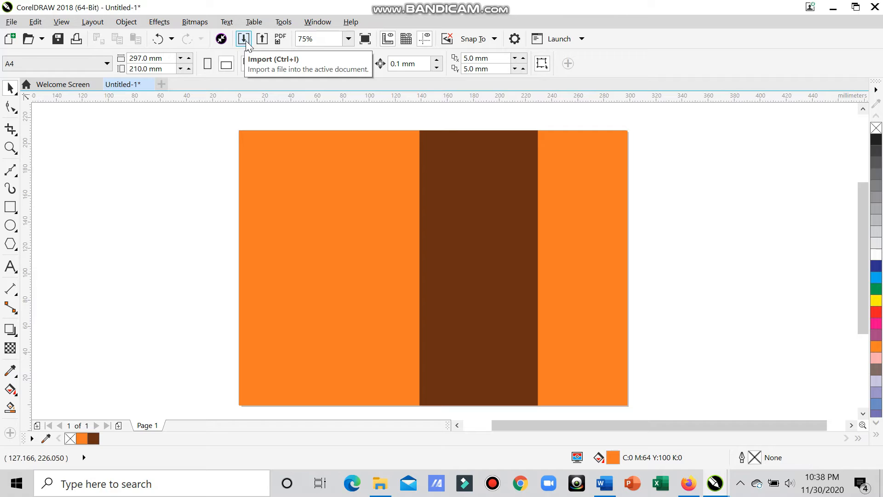
left_click(740, 483)
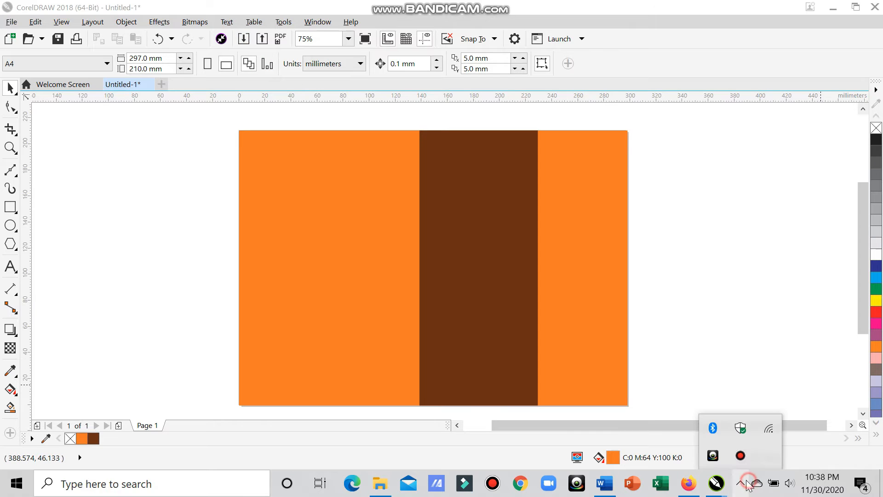
left_click(743, 454)
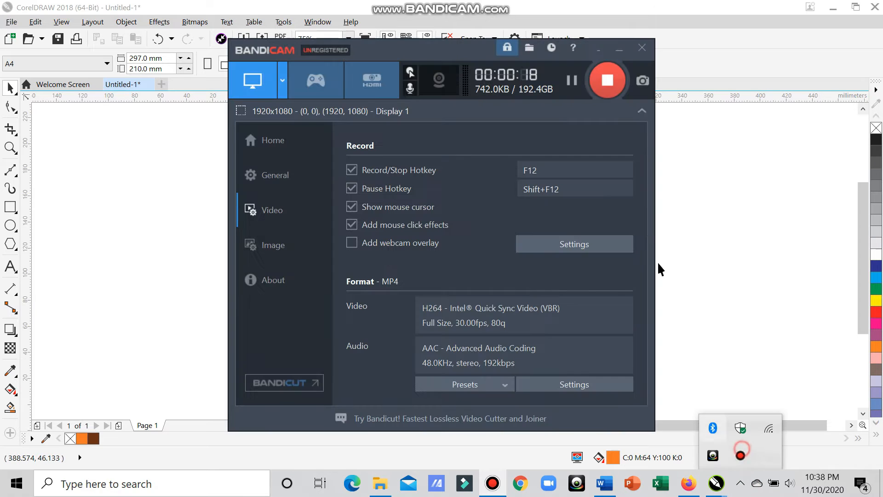
left_click(600, 42)
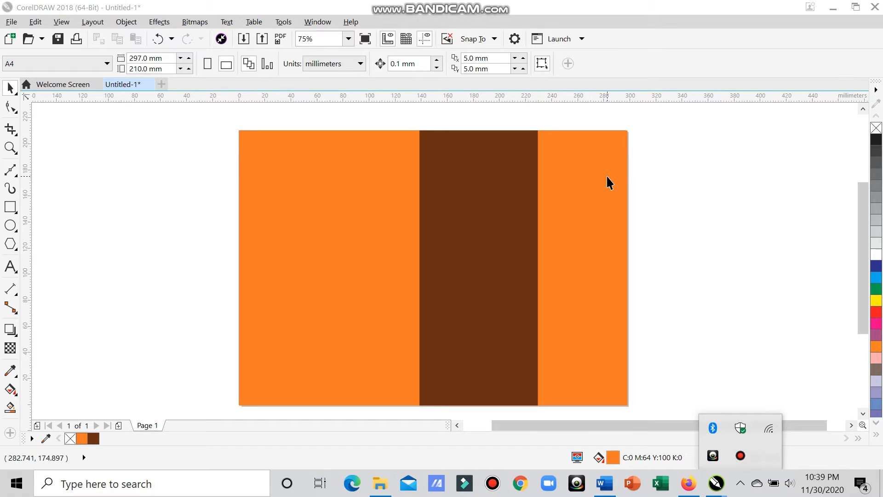
Step: Browse the PHARMACODIN KIT #2 folder on DATA (D:) for a food pattern image to import
left_click(244, 40)
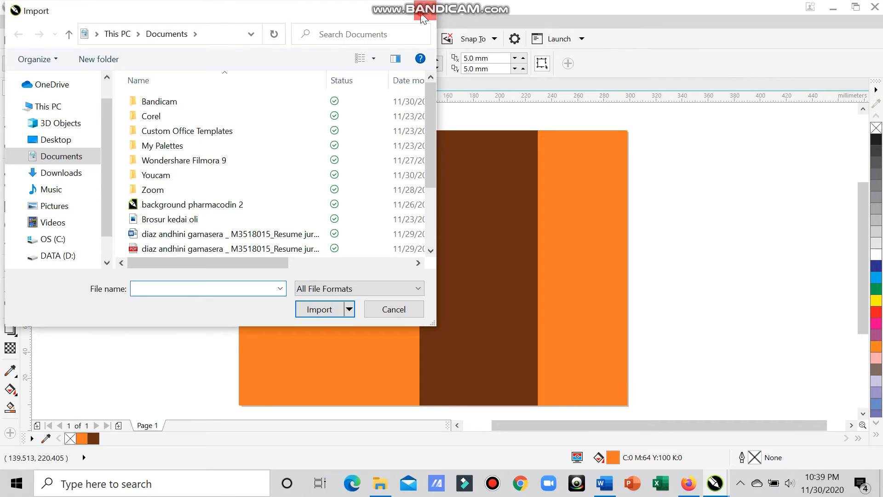
left_click(422, 15)
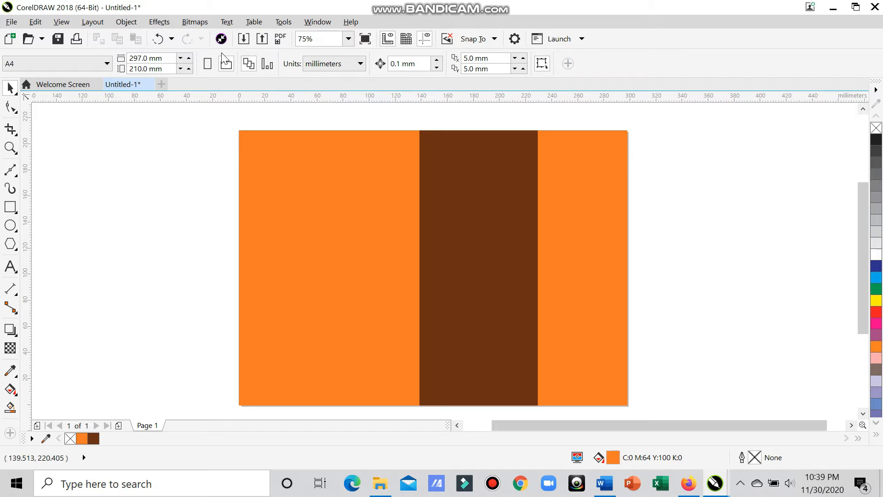
left_click(244, 39)
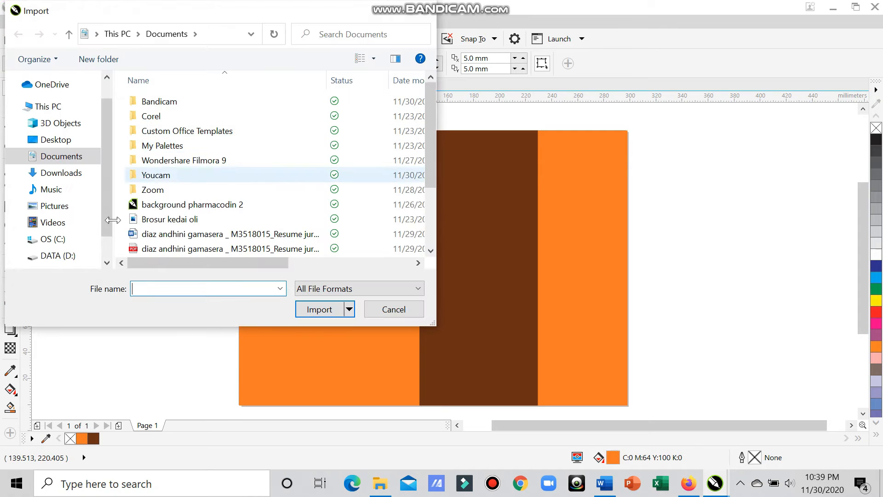
scroll(103, 220, "down", 1)
scroll(97, 228, "up", 1)
left_click(96, 232)
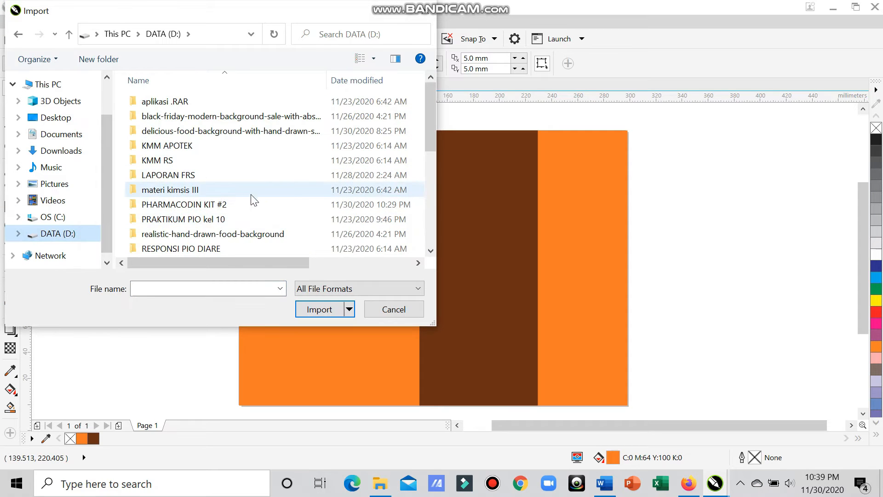
left_click(226, 204)
double_click(227, 204)
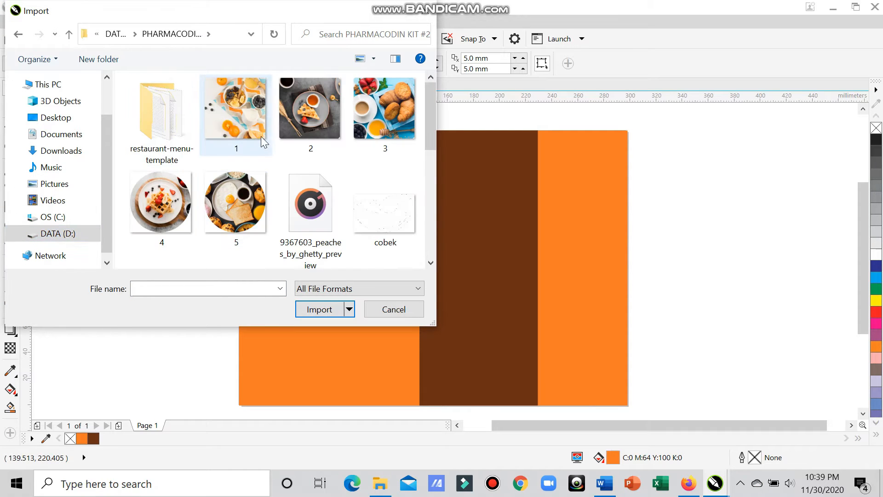
scroll(305, 161, "down", 3)
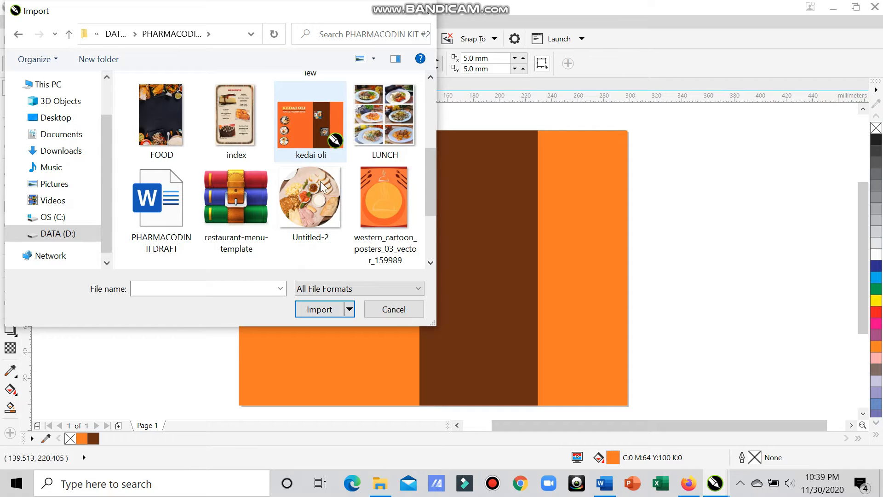
left_click(428, 196)
left_click_drag(431, 201, 429, 158)
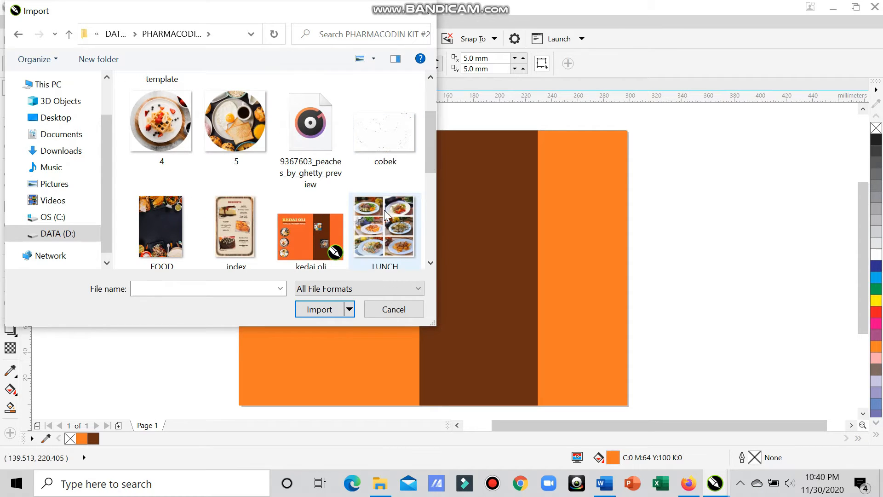
scroll(384, 210, "down", 5)
left_click_drag(106, 201, 106, 168)
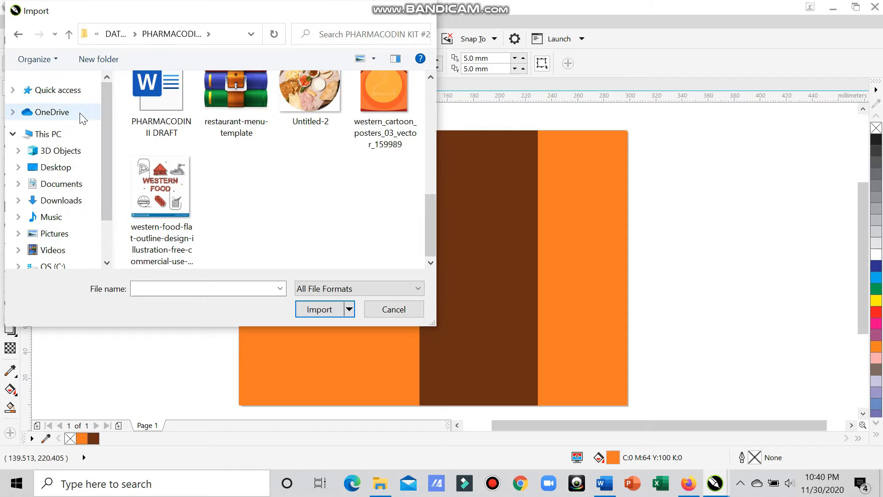
Step: Import FOOD PATTERN.png from the recent files and place it over the whole page at about 298 by 209 mm
left_click(73, 90)
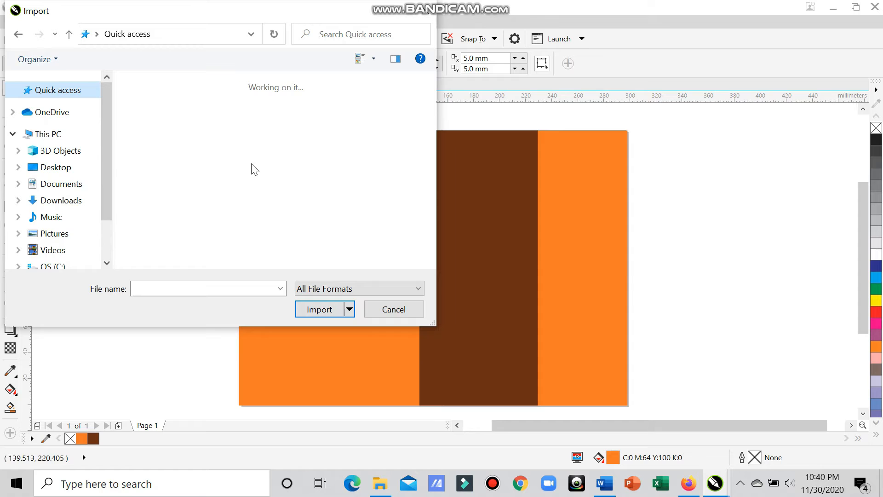
scroll(332, 183, "down", 5)
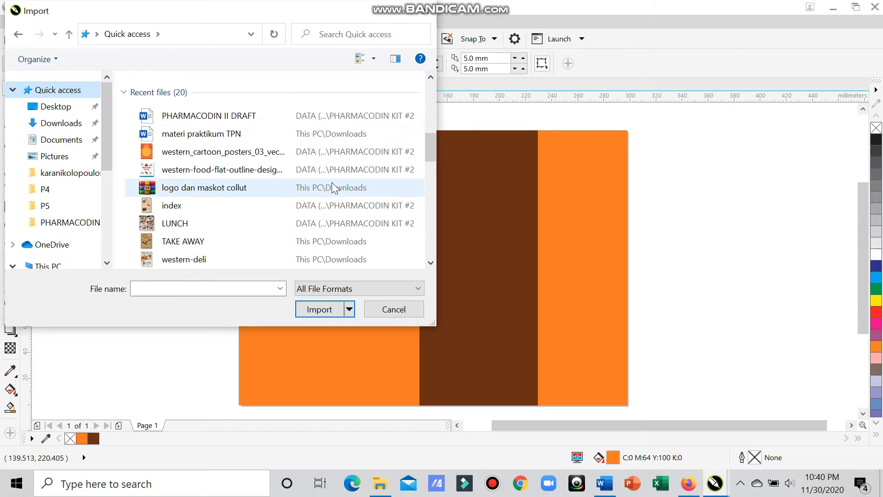
scroll(332, 183, "down", 1)
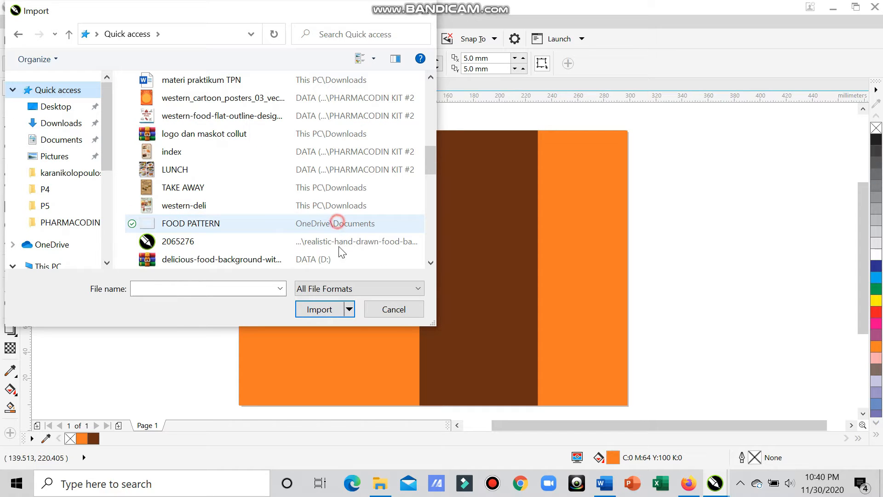
left_click(331, 307)
left_click(323, 309)
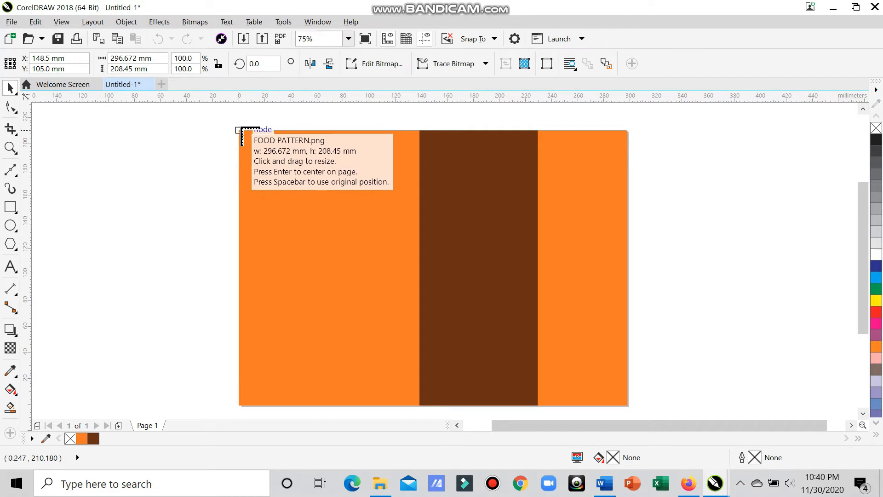
left_click_drag(240, 133, 667, 421)
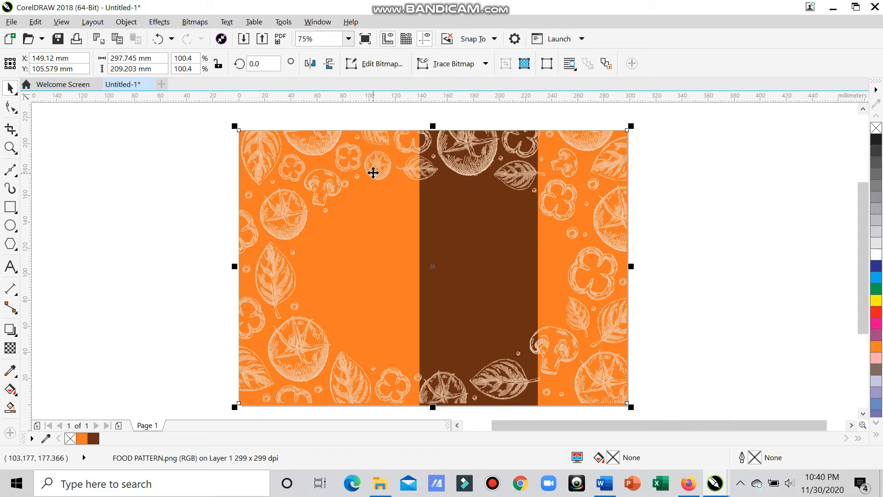
Step: Cut the brown rectangle and paste it back in place so it covers the food pattern
left_click(207, 142)
left_click(864, 275)
left_click_drag(864, 275, 863, 268)
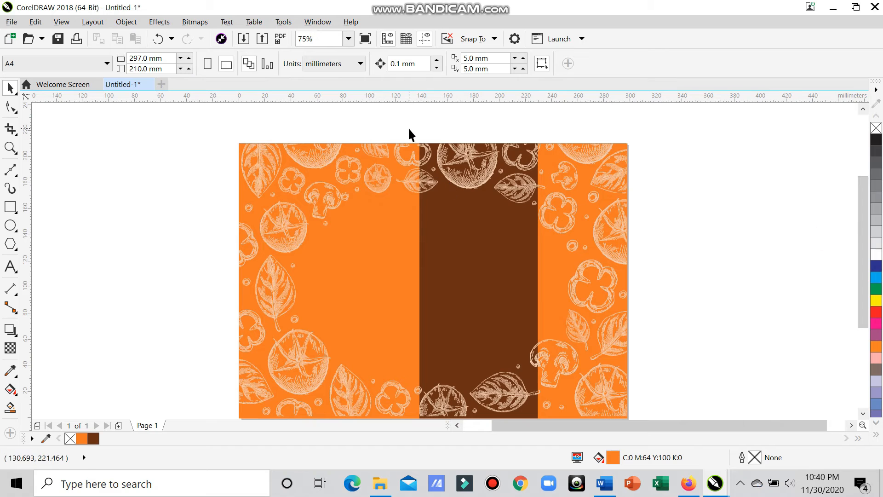
left_click_drag(406, 129, 558, 388)
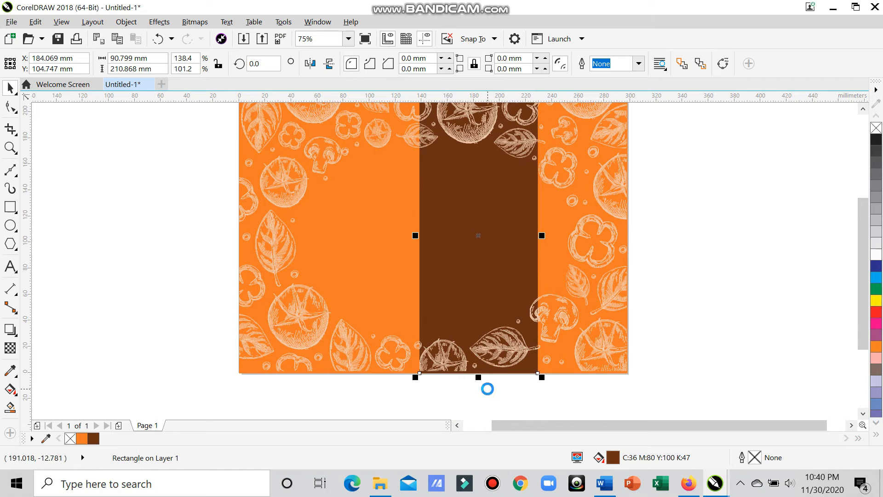
key("Delete")
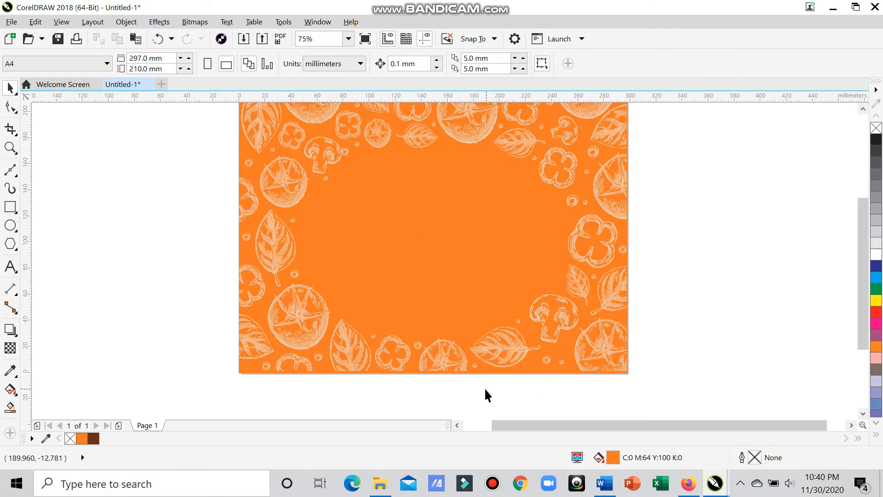
key("ctrl+z")
scroll(697, 285, "up", 2)
scroll(714, 280, "down", 1)
scroll(713, 284, "up", 1)
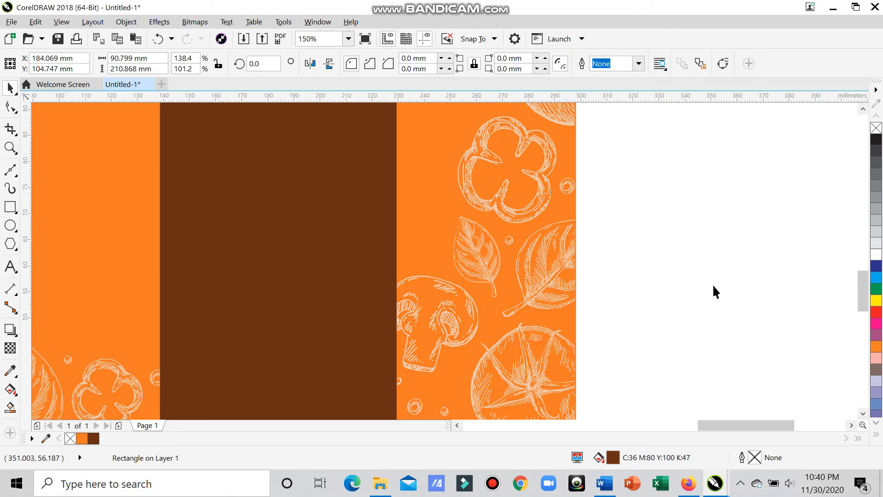
left_click_drag(750, 423, 595, 315)
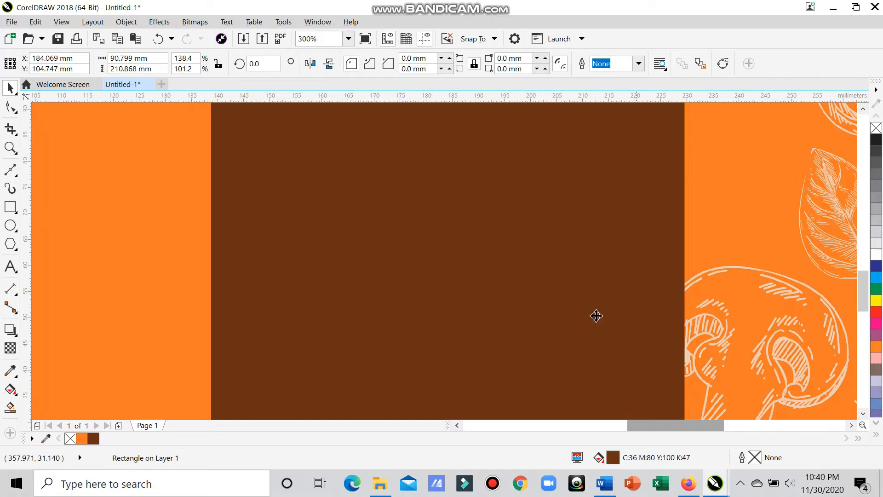
scroll(600, 294, "down", 1)
scroll(600, 294, "down", 1)
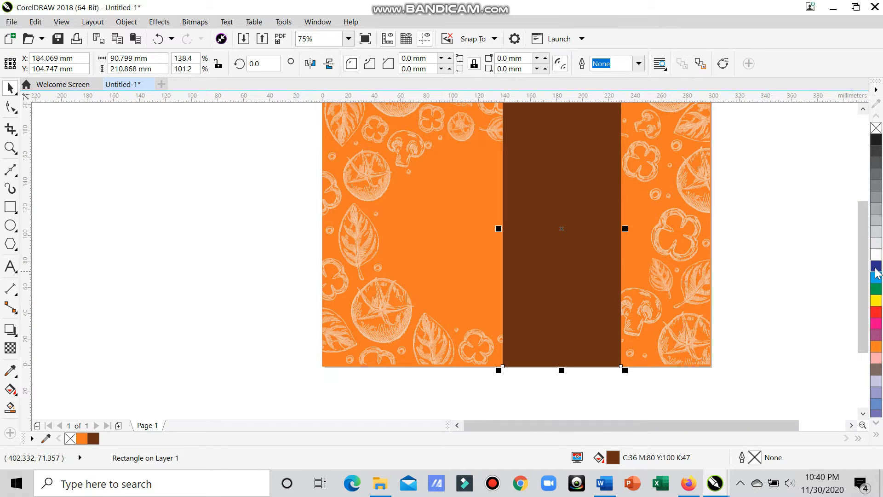
left_click_drag(866, 271, 849, 243)
left_click(845, 238)
left_click(672, 175)
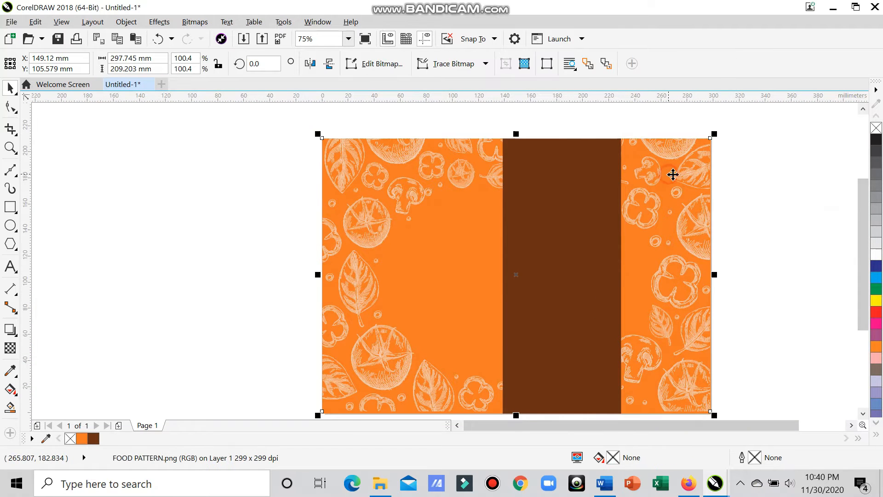
left_click(280, 215)
left_click(672, 308)
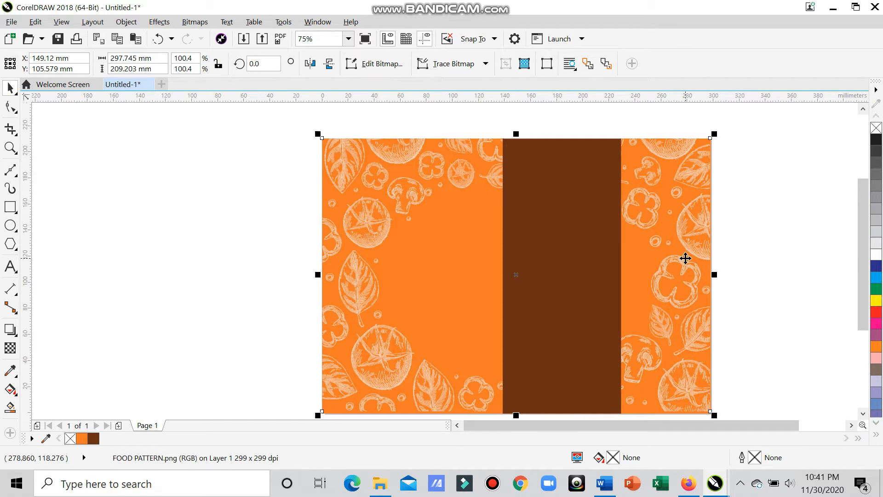
Step: Start an import from the PHARMACODIN KIT #2 folder on DATA (D:) and select images 1, 2, 3, 4 and 5
left_click(244, 39)
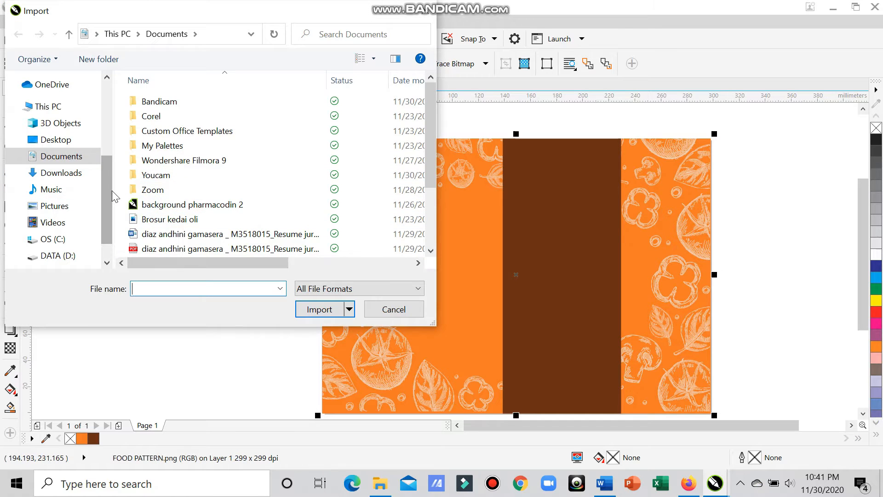
scroll(114, 195, "down", 1)
left_click(87, 212)
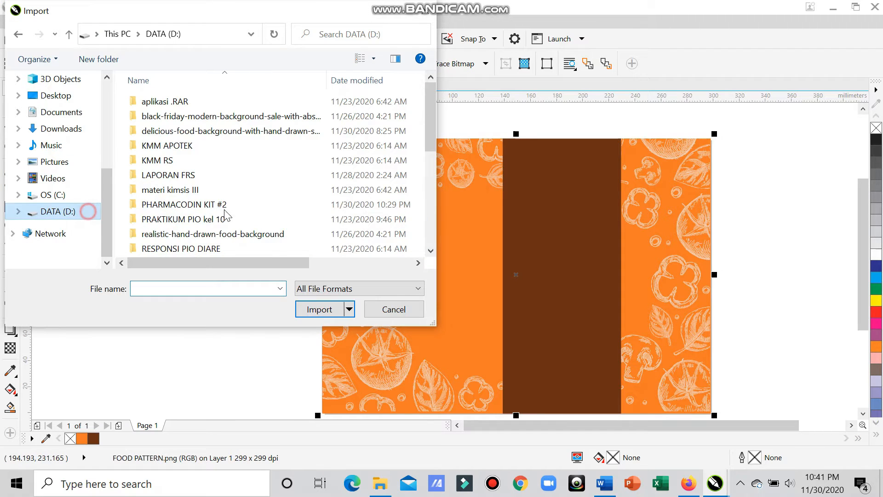
double_click(197, 207)
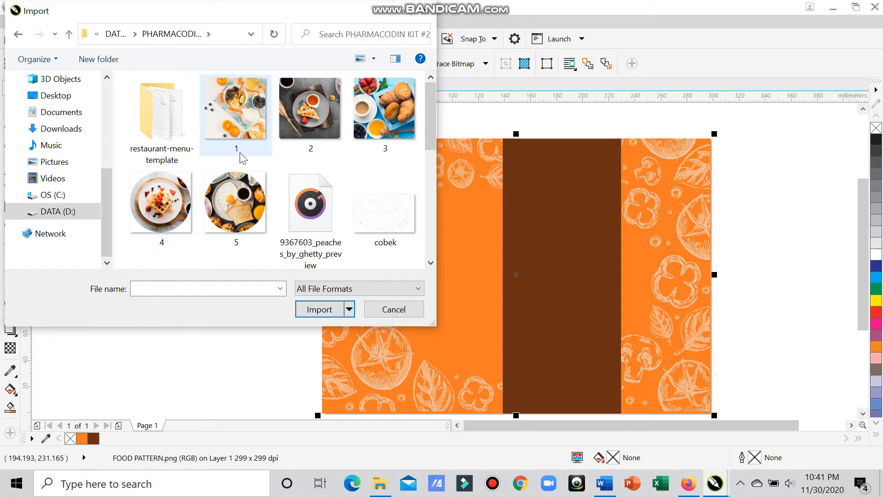
left_click(248, 130)
left_click(318, 127, "ctrl")
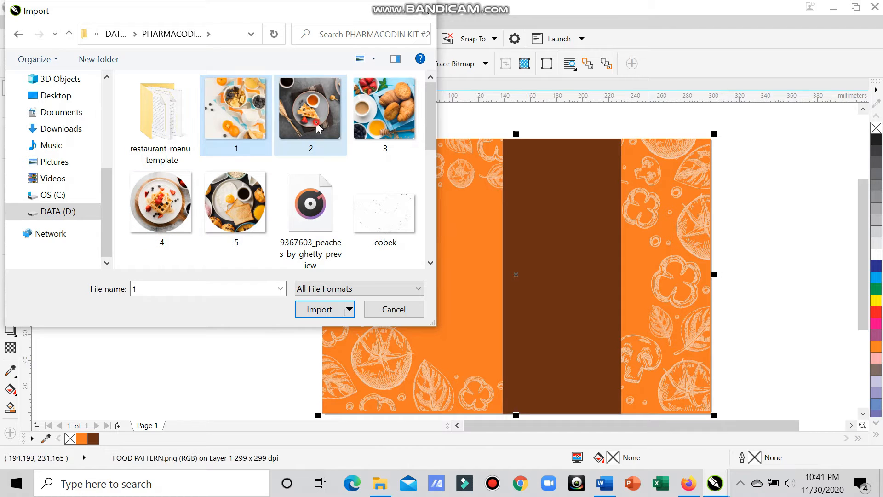
left_click(384, 108, "ctrl")
left_click(161, 203, "ctrl")
left_click(236, 203, "ctrl")
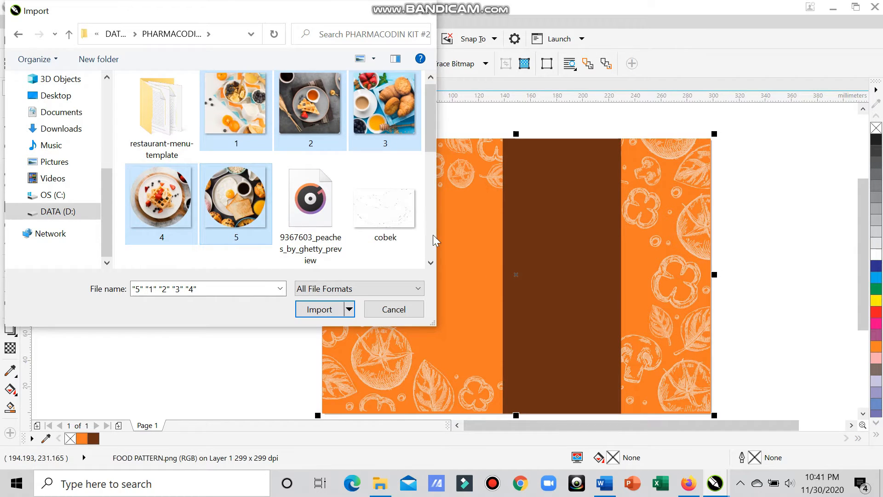
Step: Add index, LUNCH, Untitled-2 and western_cartoon_posters_03_vector_159989 to the selected files and import them all
left_click_drag(432, 105, 432, 156)
left_click(219, 156, "ctrl")
left_click(384, 152, "ctrl")
left_click(320, 230, "ctrl")
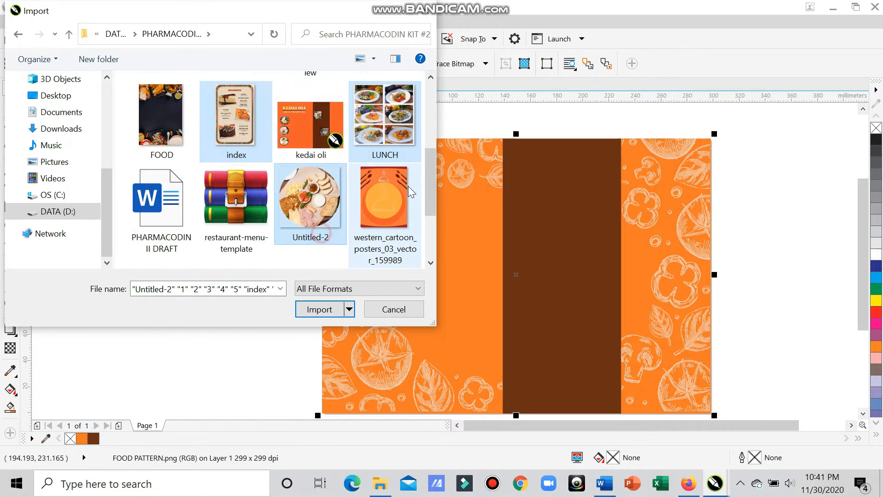
left_click(396, 205, "ctrl")
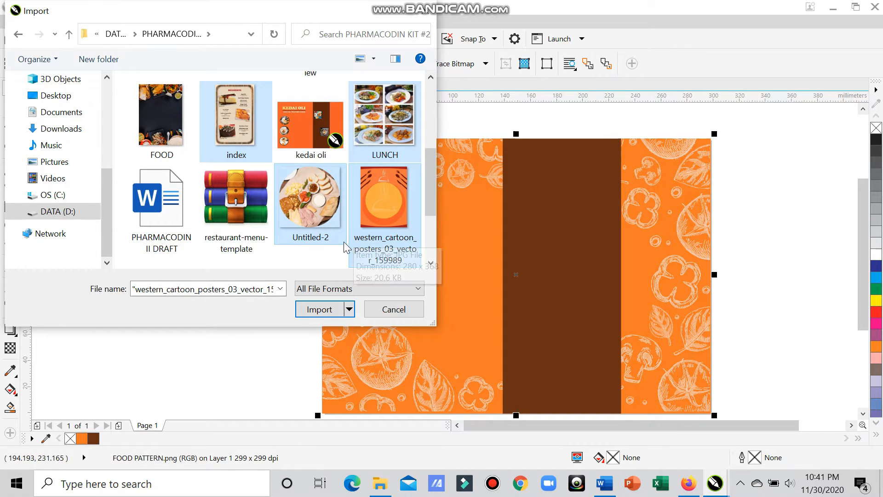
left_click(321, 310)
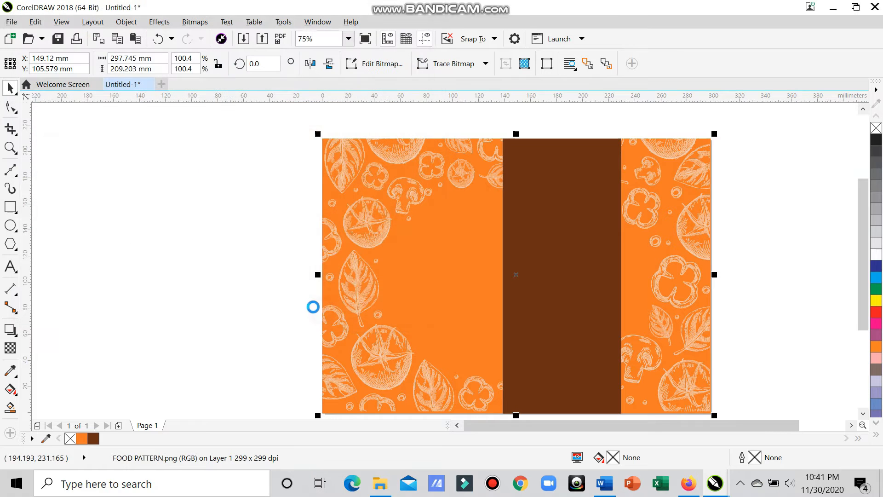
Step: Place the nine imported images one by one in rows on the empty area left of the page
left_click_drag(157, 141, 198, 181)
left_click_drag(209, 143, 248, 182)
left_click_drag(119, 135, 153, 197)
left_click_drag(260, 141, 301, 203)
left_click_drag(135, 197, 201, 244)
left_click_drag(263, 257, 263, 257)
left_click_drag(268, 199, 323, 296)
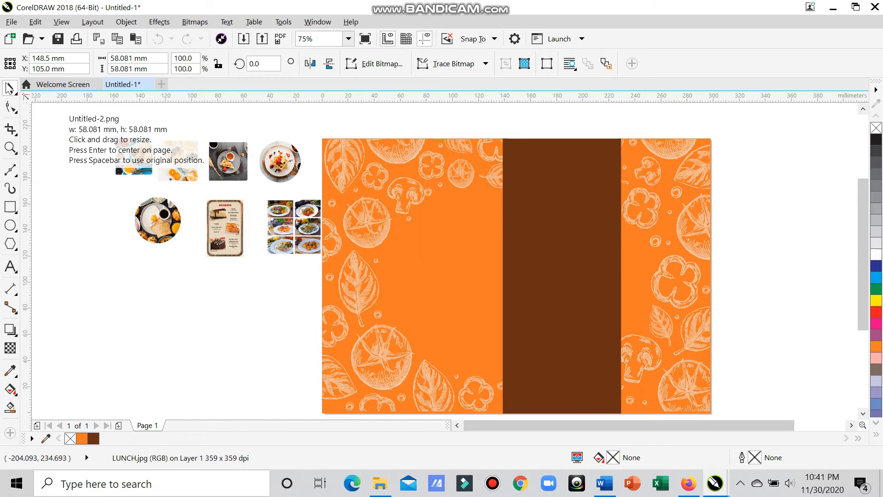
left_click(121, 276)
left_click_drag(217, 270, 288, 360)
left_click(99, 233)
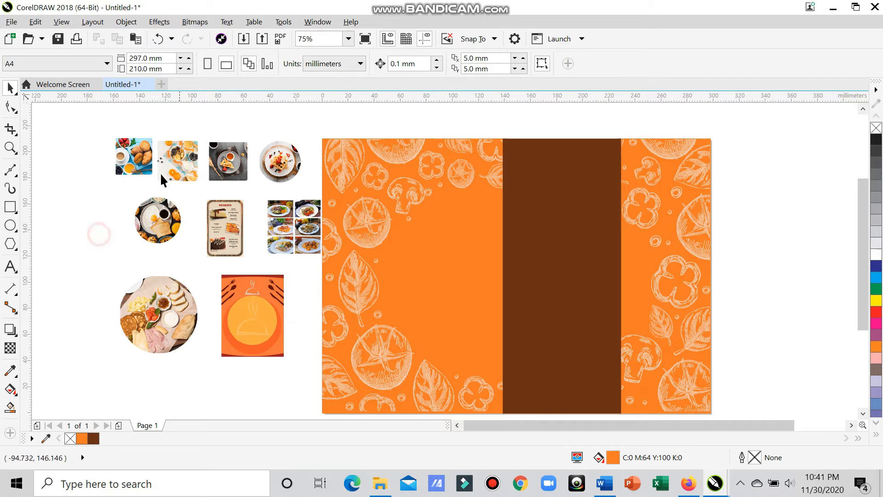
left_click(142, 164)
left_click(300, 121)
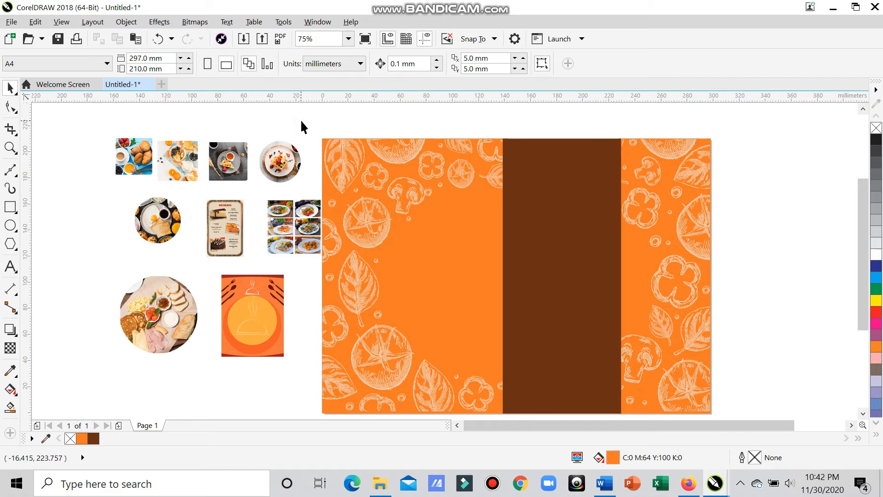
left_click(252, 115)
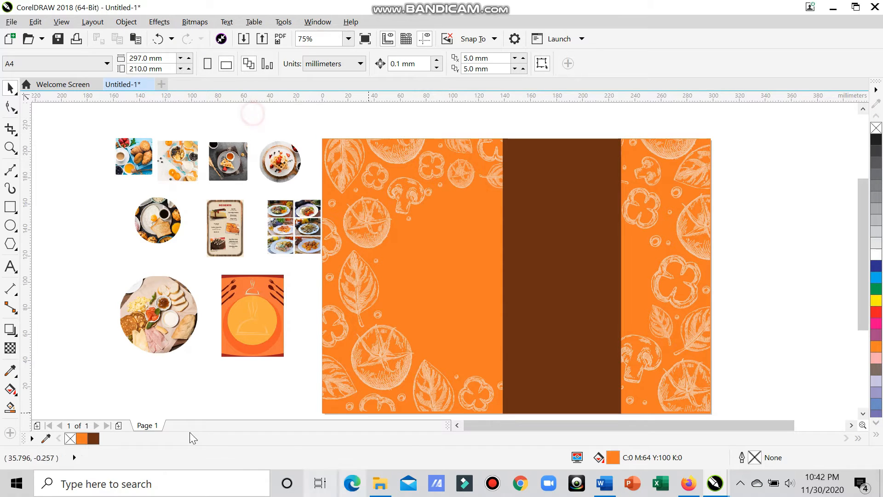
Step: Enlarge the western cartoon poster to about 86 by 113 mm and shift it and the round Untitled-2 photo further left
left_click(268, 317)
left_click_drag(286, 364, 367, 434)
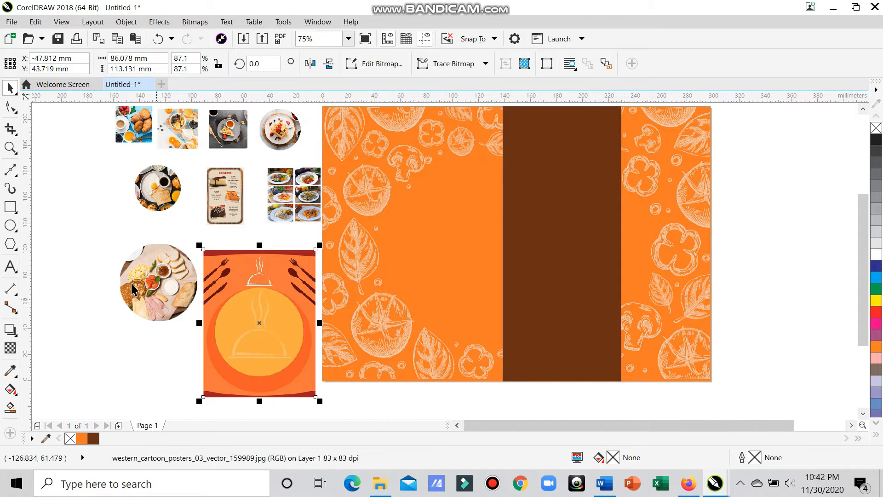
left_click_drag(132, 283, 104, 272)
left_click_drag(246, 296, 226, 304)
Step: Move the LUNCH photo grid to the empty area right of the page, at about X 362, Y 128 mm
left_click(226, 221)
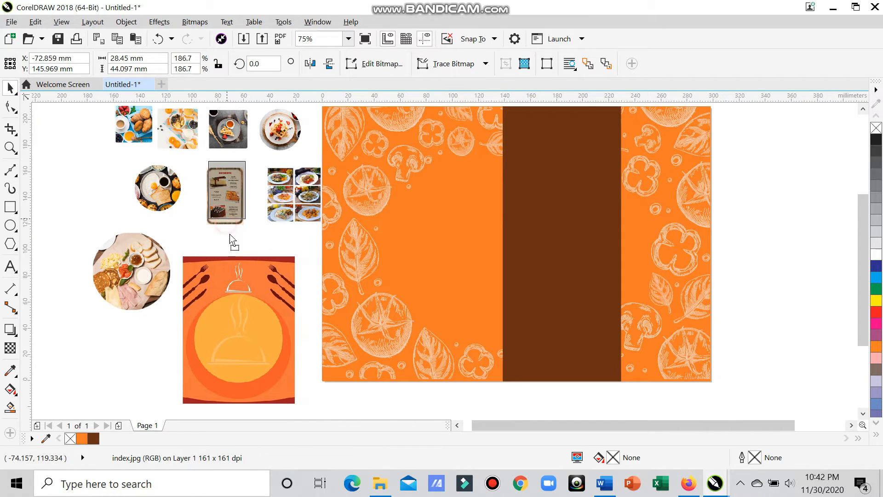
left_click(308, 208)
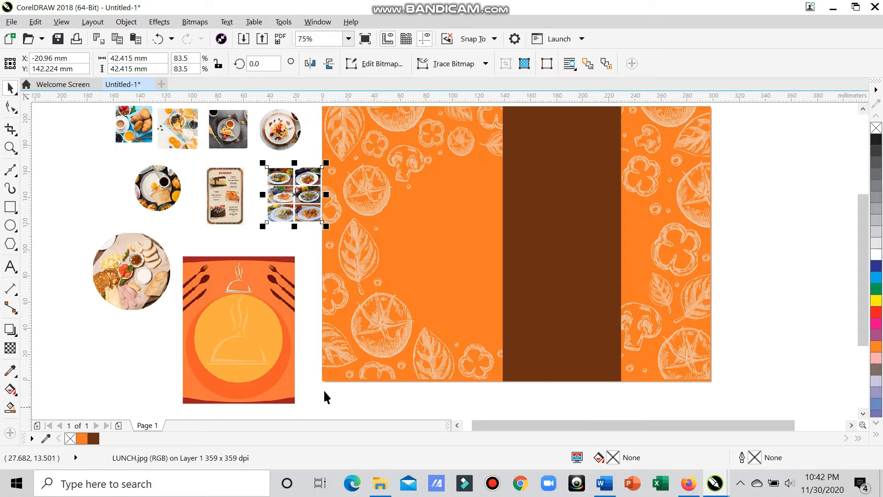
scroll(399, 203, "up", 2)
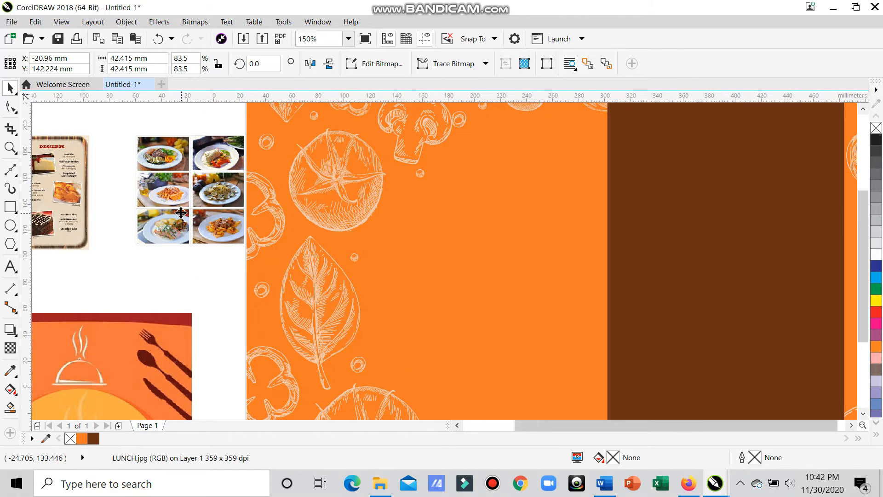
scroll(182, 214, "down", 2)
left_click_drag(182, 214, 697, 235)
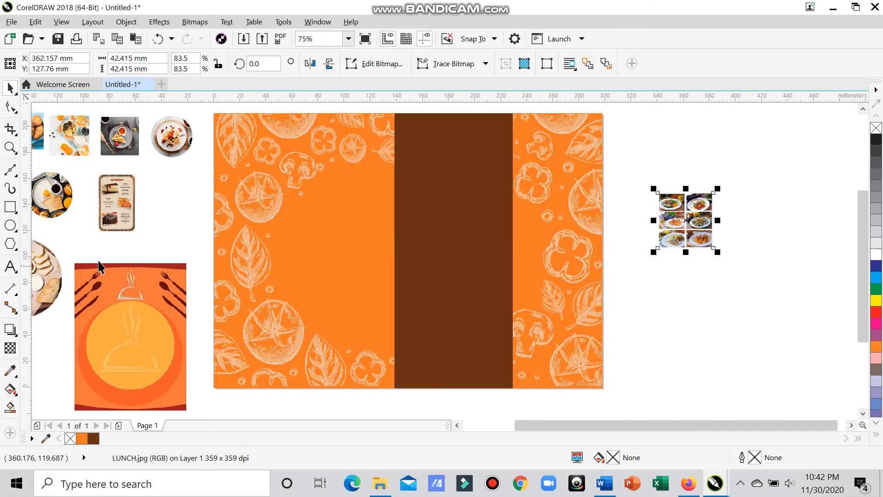
Step: Move the desserts menu image to the right of the page and enlarge it to about 83 by 128 mm
left_click_drag(127, 221, 830, 362)
left_click_drag(789, 309, 790, 235)
left_click(699, 245)
mouse_move(699, 249)
left_mouse_down()
mouse_move(676, 178)
mouse_move(701, 240)
left_mouse_up()
Step: Enlarge the LUNCH photo grid to about 82 by 82 mm and arrange it beside the desserts menu image
left_click(658, 161)
left_click_drag(692, 175, 743, 313)
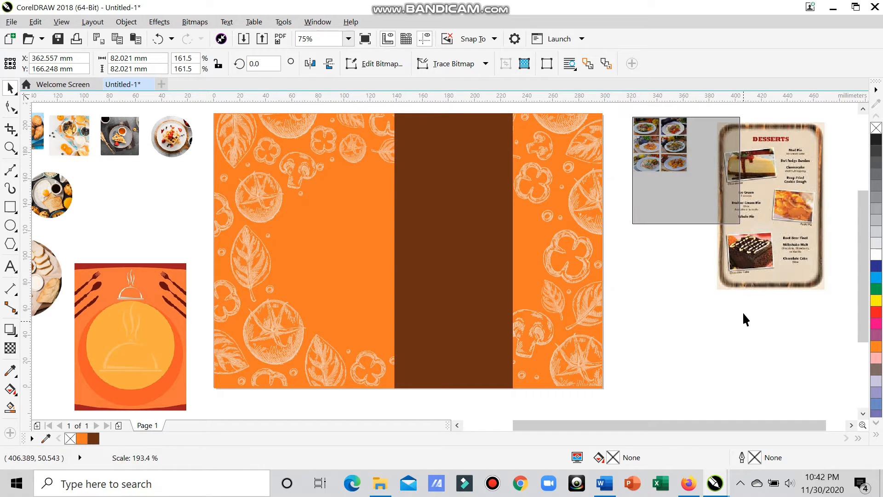
left_click_drag(706, 193, 695, 282)
left_click_drag(765, 214, 785, 244)
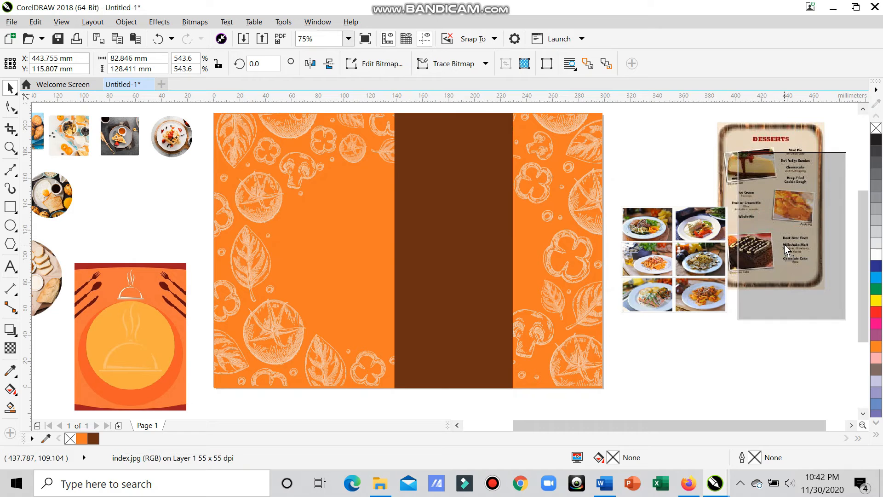
left_click(701, 174)
left_click(702, 276)
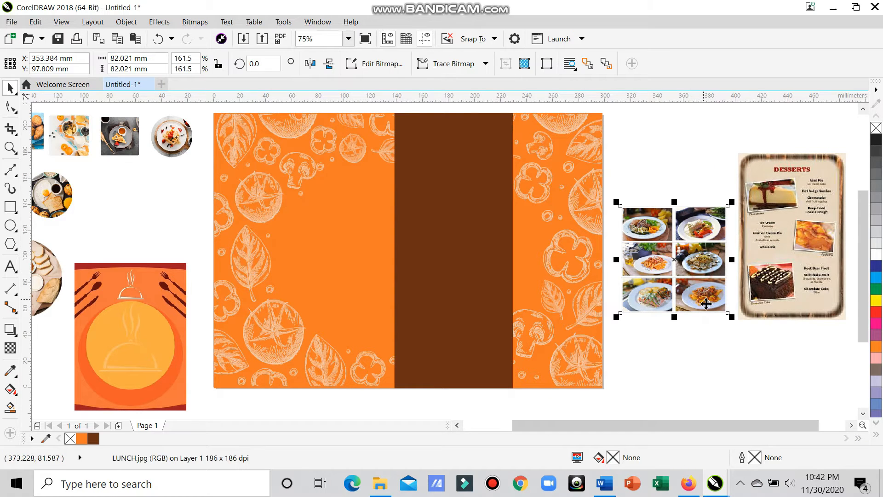
Step: Rescale the LUNCH photo grid slightly larger and move it so it overlaps the page's right edge
left_click_drag(735, 321, 730, 275)
left_click(727, 276)
left_click(764, 309)
left_click_drag(772, 316, 814, 362)
left_click_drag(764, 301, 743, 267)
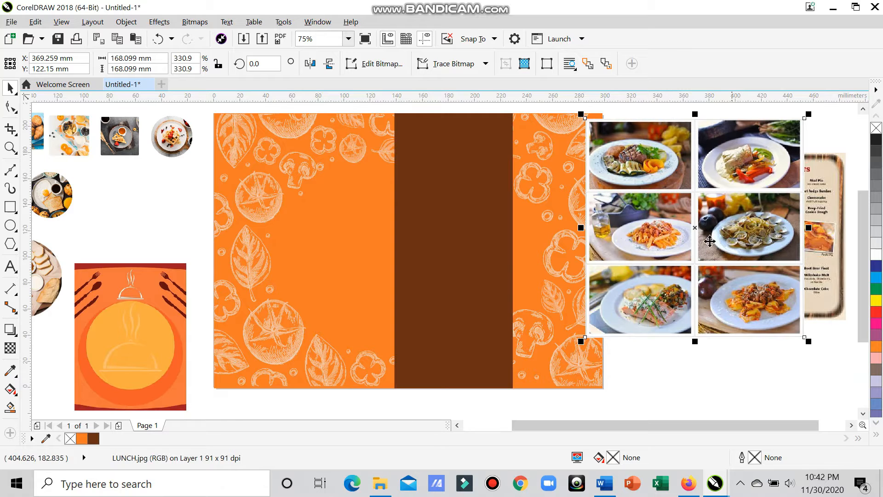
left_click_drag(805, 342, 711, 242)
Step: Move the desserts menu image towards the page and enlarge it to about 144 by 223 mm
left_click(782, 260)
left_click_drag(736, 326, 587, 367)
left_click_drag(770, 276, 580, 262)
left_click_drag(661, 364, 712, 397)
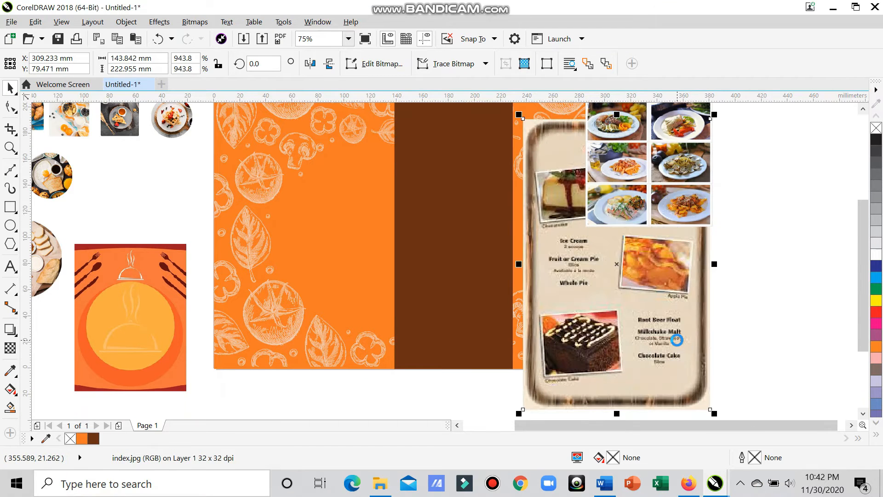
Step: Cut and paste the desserts menu image to the front, and place it right of the page at about 135 by 209 mm
key("ctrl+x")
key("ctrl+v")
left_click_drag(657, 320, 721, 307)
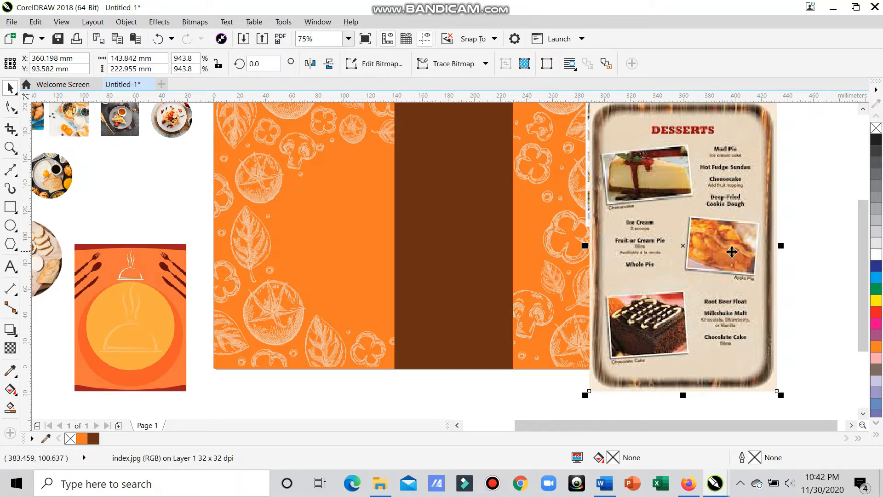
left_click(710, 317)
left_click_drag(703, 320, 789, 318)
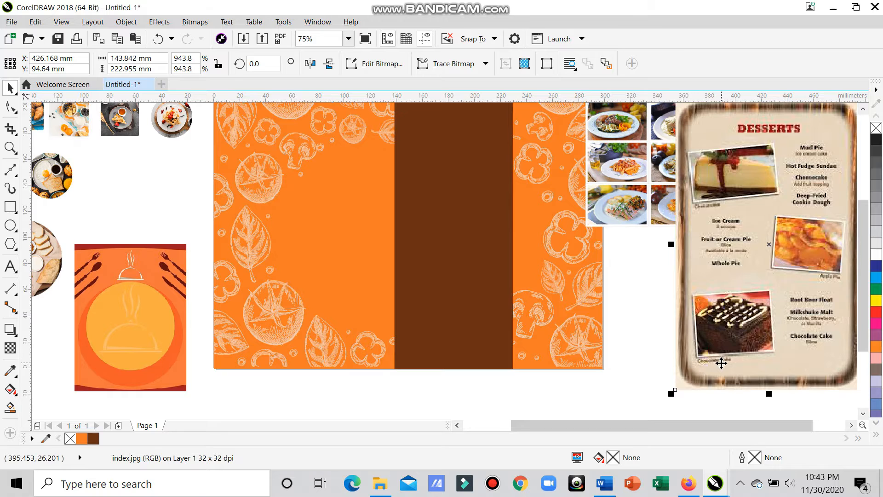
left_click_drag(671, 394, 686, 412)
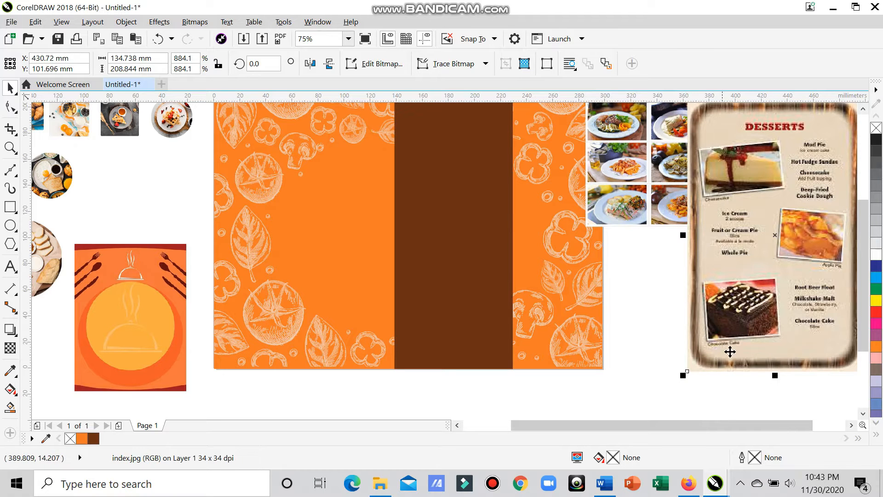
Step: Enlarge the LUNCH photo grid and move it over the upper part of the brown band
scroll(863, 314, "up", 3)
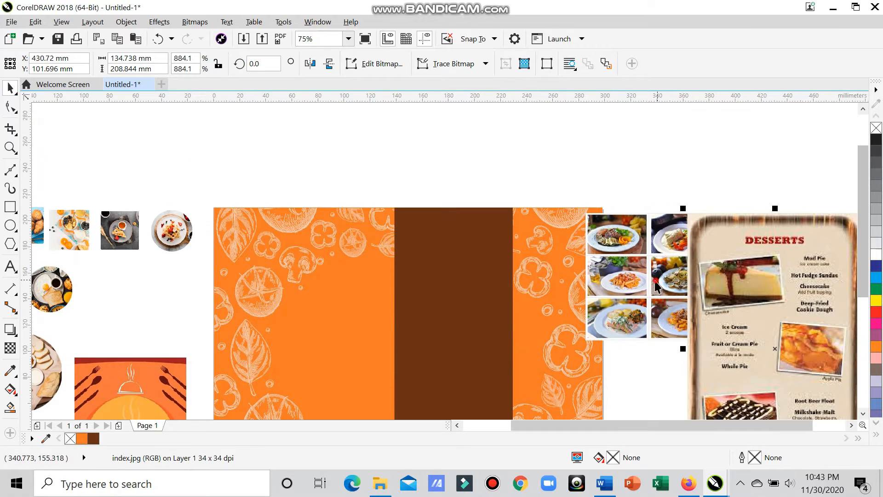
left_click(618, 192)
left_click_drag(680, 256, 788, 364)
left_click_drag(679, 287, 545, 251)
left_click(663, 351)
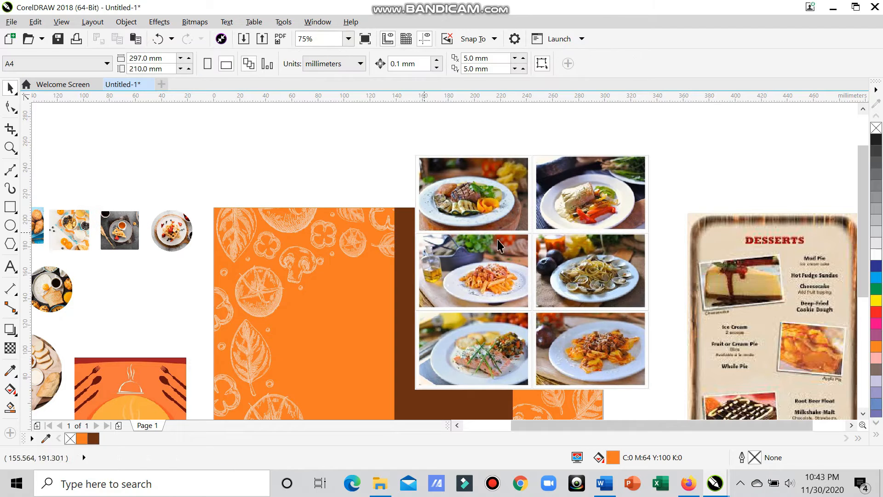
Step: Enlarge the LUNCH photo grid to about 190 mm square and reposition it over the upper part of the brown band
left_click(444, 189)
left_click_drag(410, 149, 320, 133)
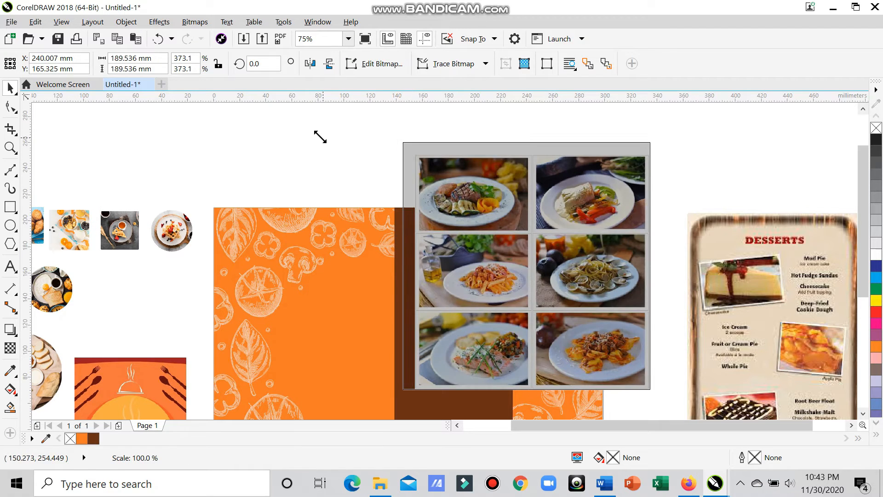
left_click_drag(585, 260, 568, 283)
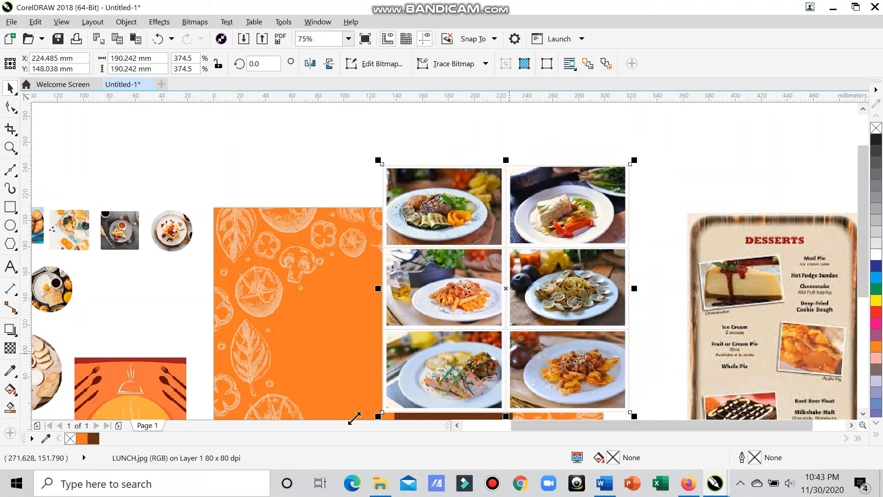
left_click_drag(523, 247, 549, 237)
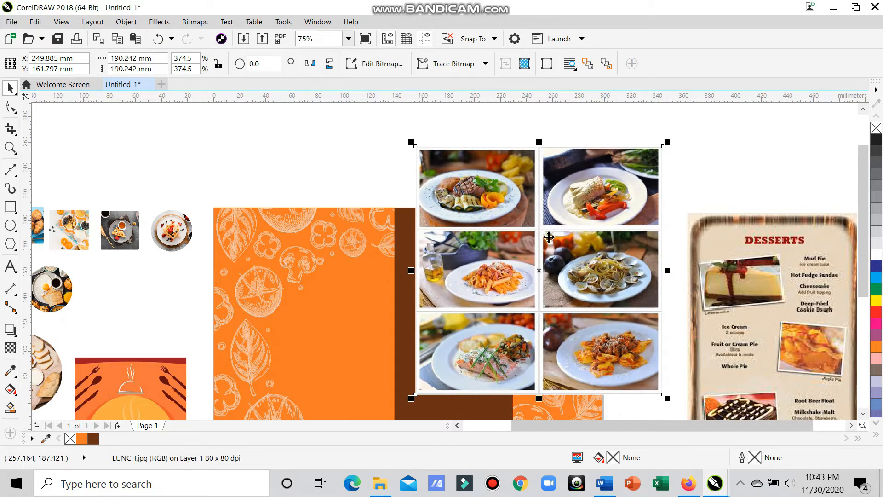
Step: Move the LUNCH photo grid and the desserts menu image off the page into the empty area up and to its right
scroll(548, 248, "down", 5)
left_click_drag(548, 266, 716, 212)
left_click_drag(605, 249, 640, 183)
left_click_drag(562, 138, 764, 324)
left_click(348, 39)
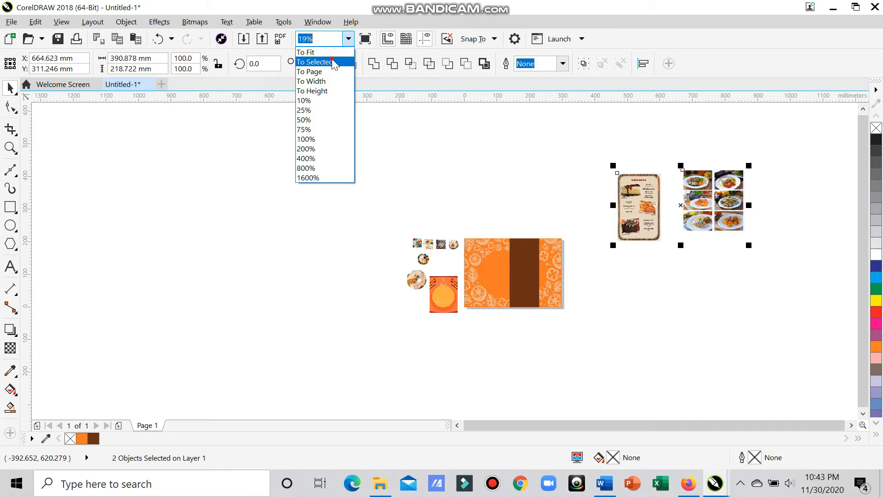
left_click(332, 61)
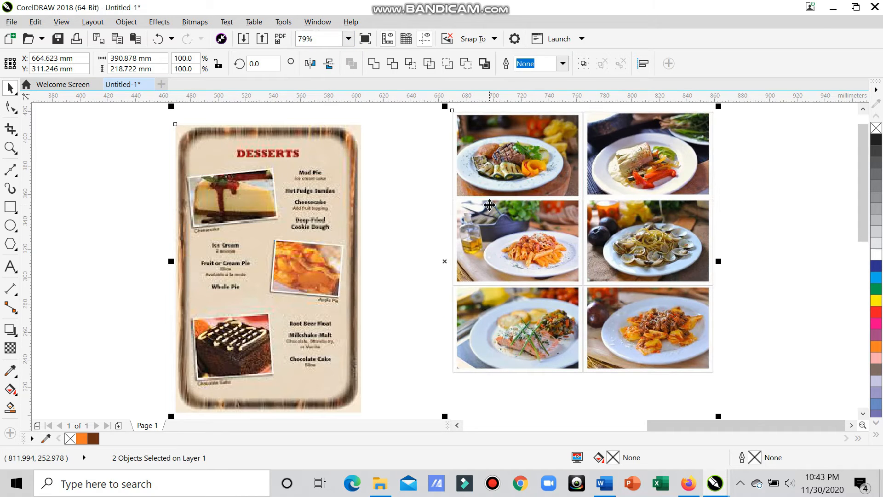
left_click(591, 201)
left_click(811, 249)
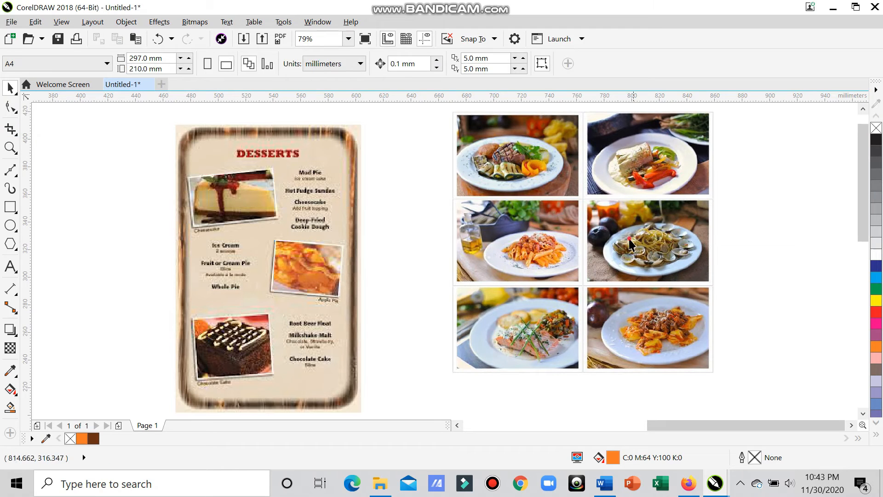
left_click(635, 243)
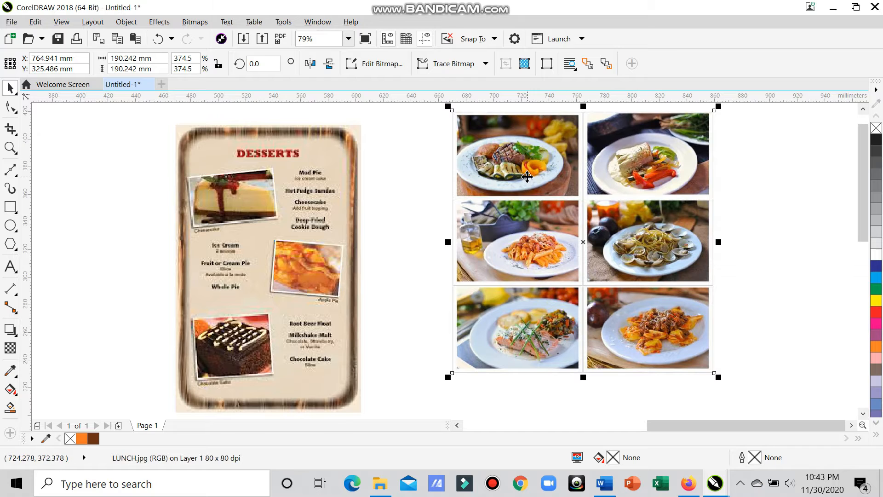
left_click(635, 264)
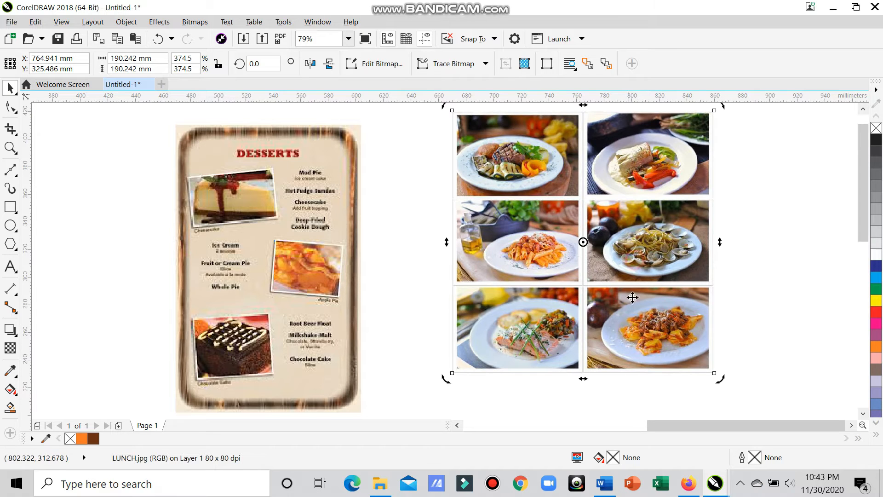
left_click(646, 161)
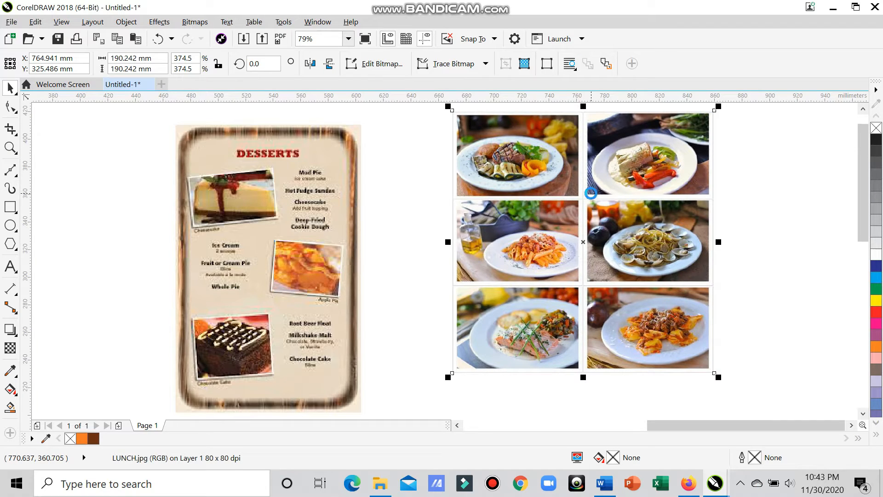
left_click_drag(691, 422, 741, 435)
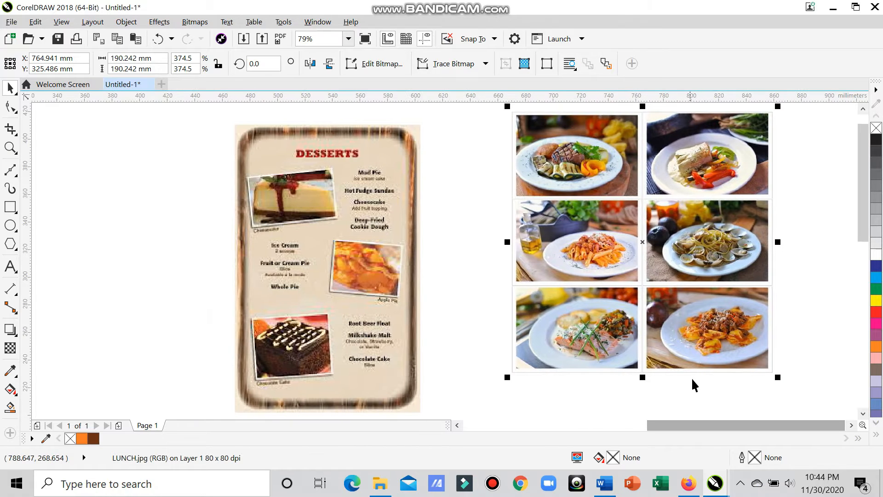
left_click(850, 426)
left_click_drag(465, 235, 429, 338)
right_click(716, 280)
right_click(430, 339)
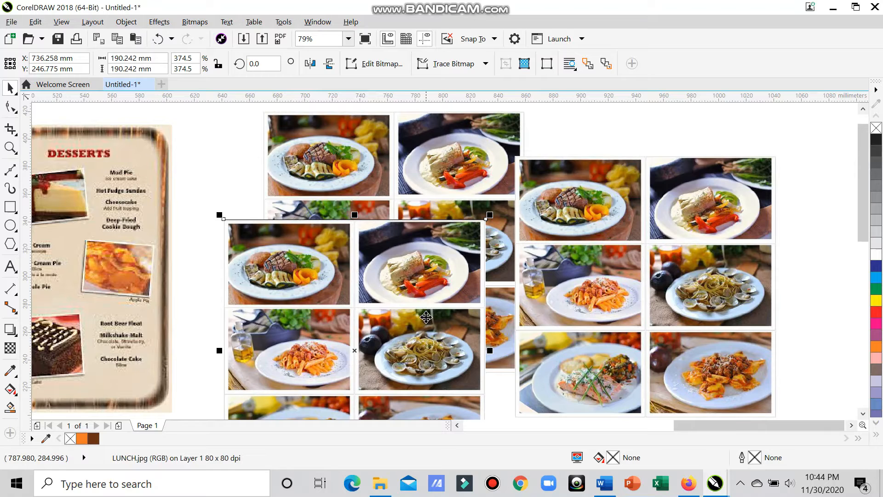
key("ctrl+z")
key("ctrl+z")
Step: Duplicate the LUNCH photo grid twice, placing one copy to the right of the original and the other below it
left_click_drag(439, 278, 747, 269)
right_click(748, 269)
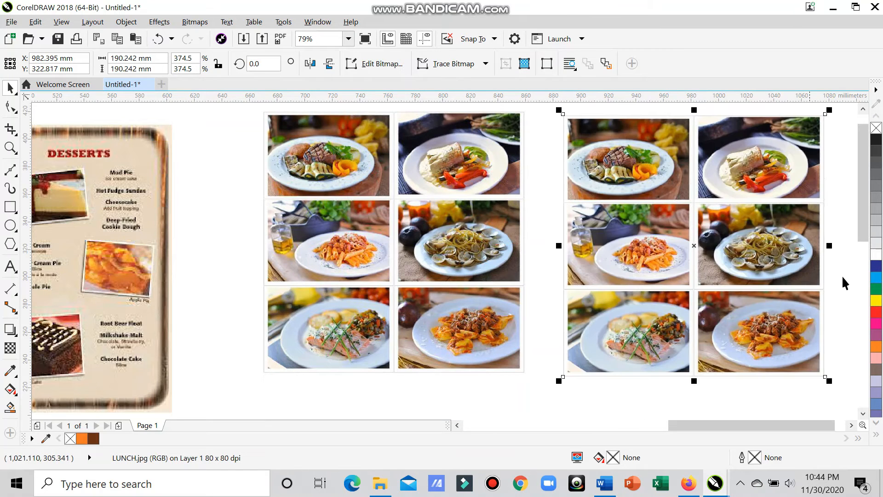
left_click_drag(864, 236, 862, 312)
left_click_drag(743, 128, 444, 399)
right_click(445, 400)
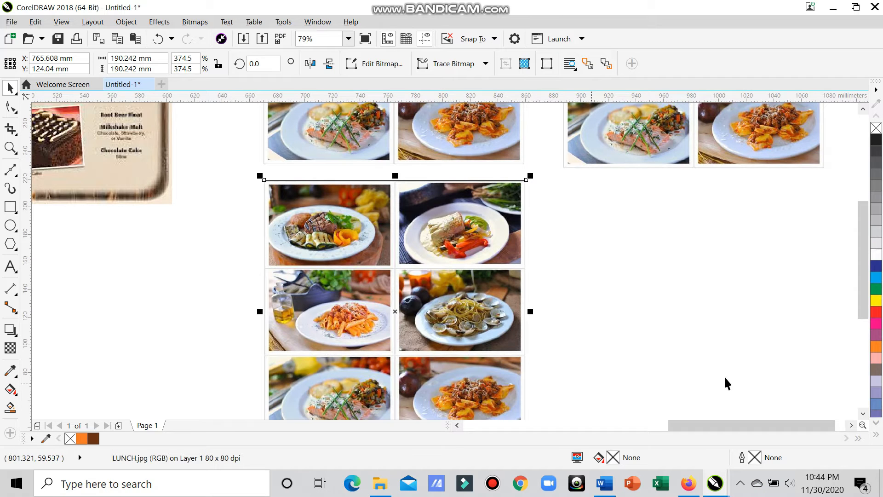
left_click_drag(864, 307, 862, 222)
Step: Shift the original LUNCH photo grid slightly to about X 767, Y 319 mm
left_click(307, 264)
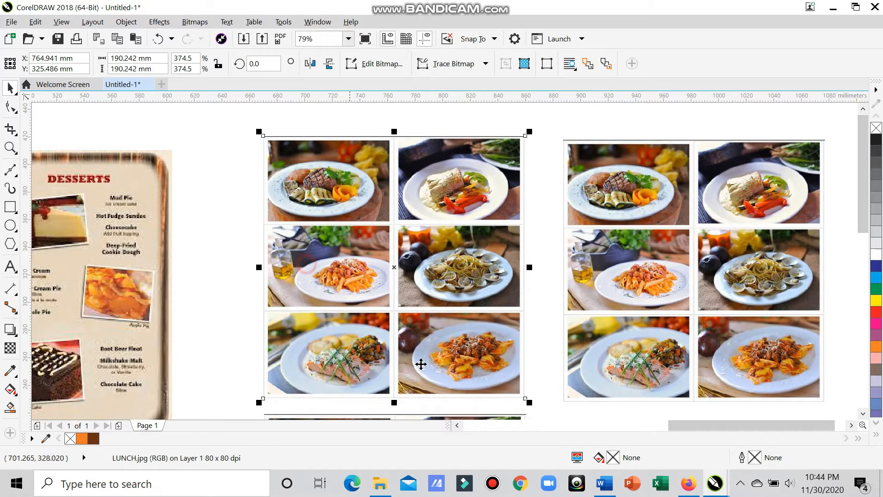
left_click(340, 206)
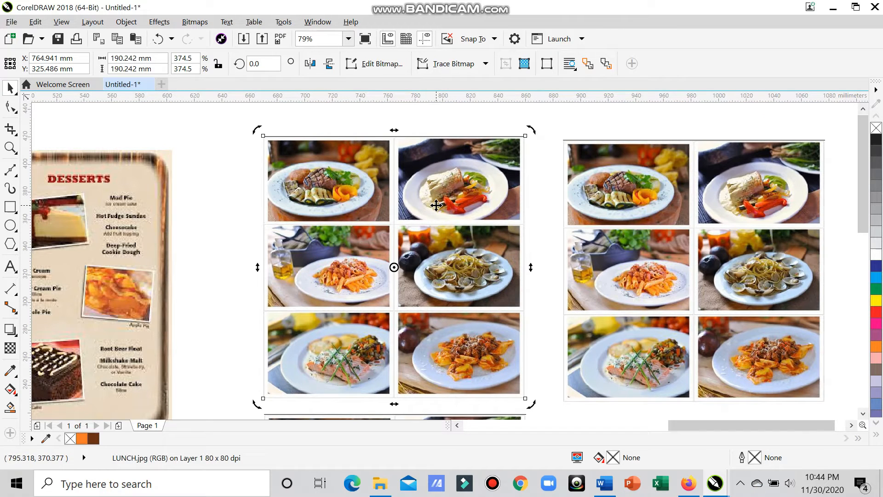
left_click_drag(377, 200, 379, 196)
left_click_drag(326, 195, 326, 208)
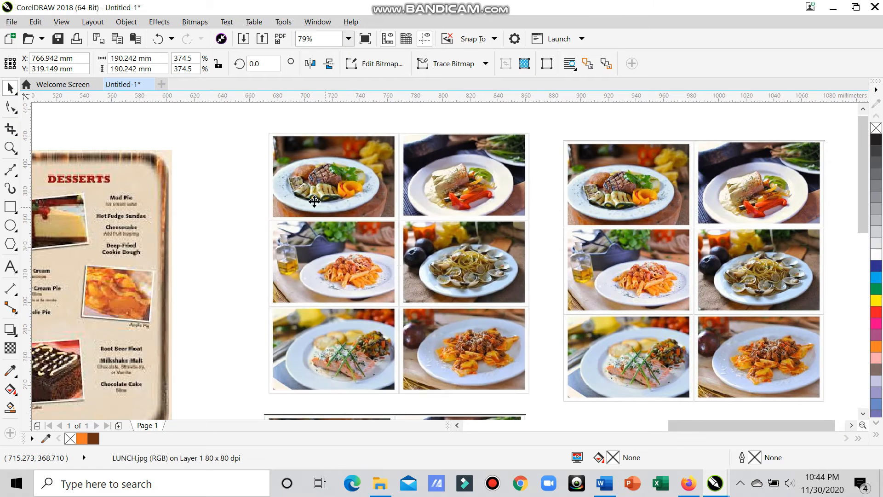
Step: Crop the original LUNCH grid to its top-left steak photo, about 87 by 59 mm
left_click(16, 137)
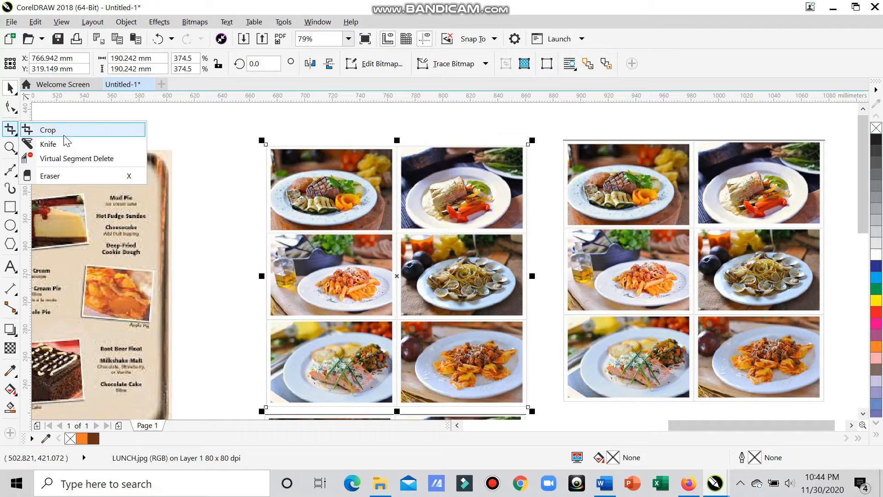
left_click(55, 166)
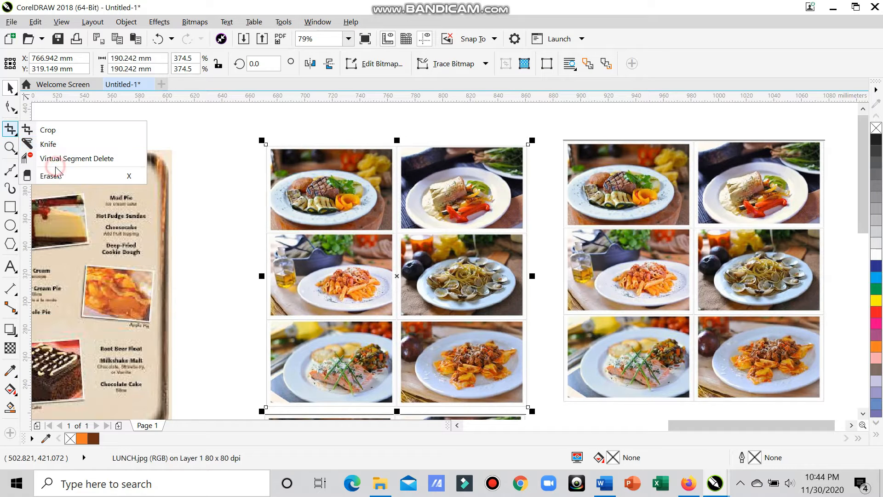
left_click(49, 130)
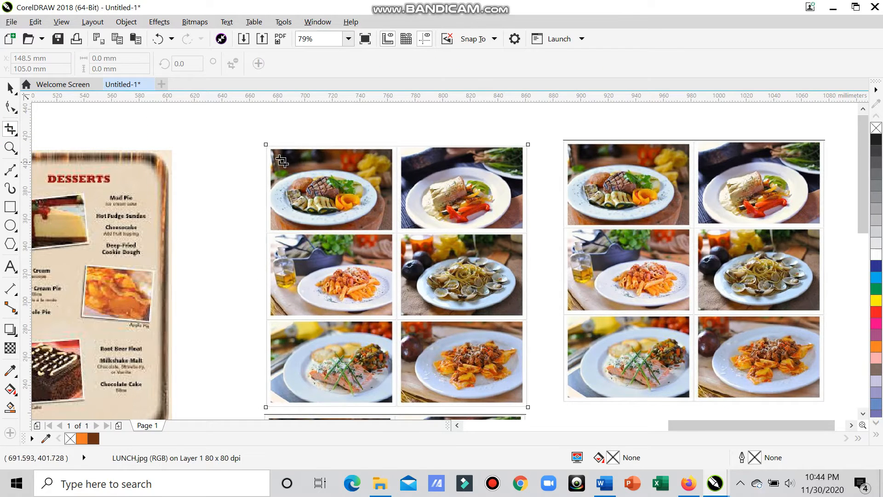
left_click_drag(272, 151, 391, 229)
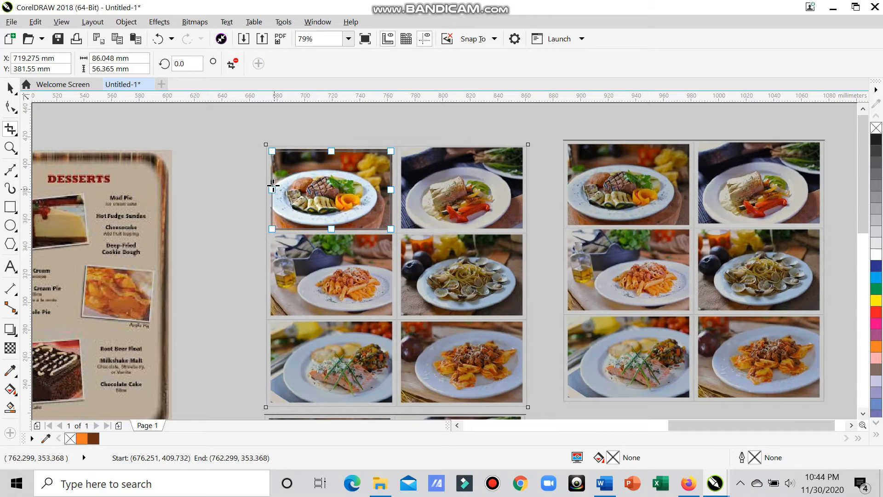
left_click_drag(271, 189, 270, 189)
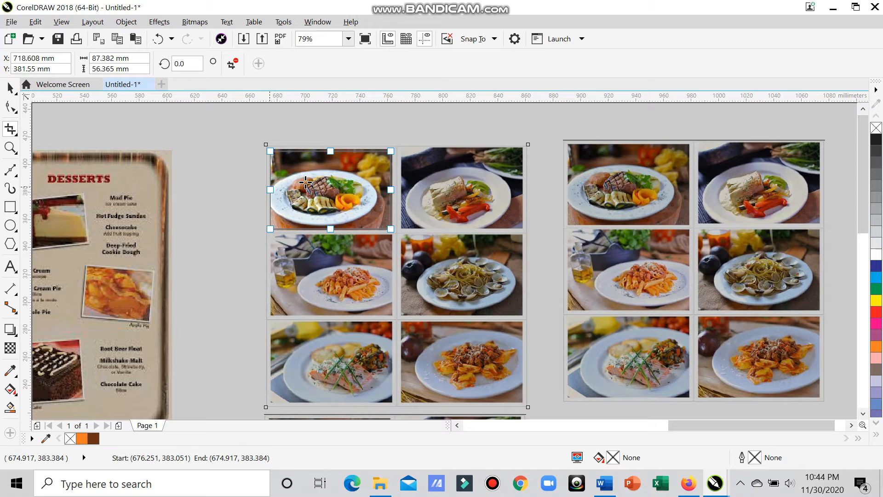
left_click_drag(330, 150, 331, 148)
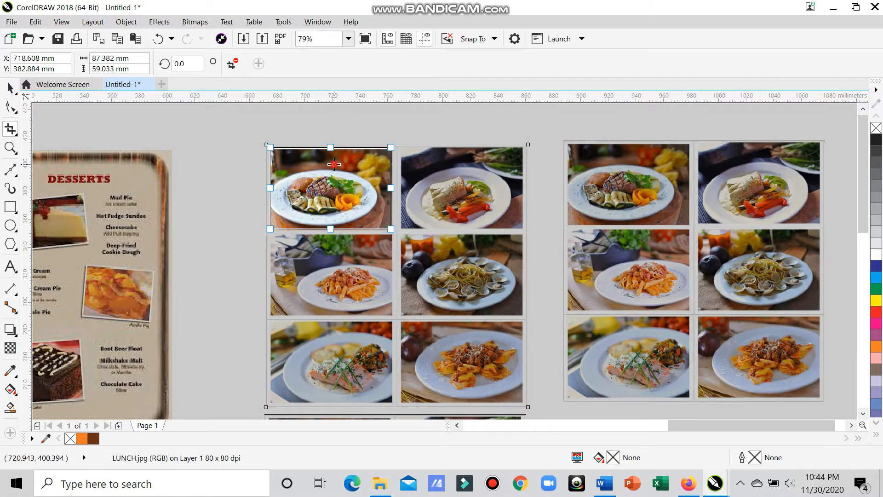
double_click(334, 164)
left_click(10, 87)
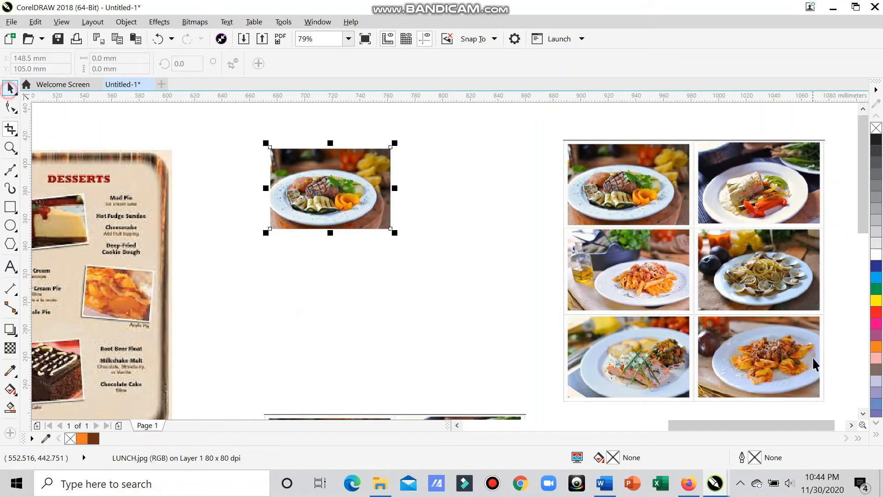
Step: Move the right-hand LUNCH grid copy closer to the steak photo and crop it to its bottom-left salmon photo, about 91 by 59 mm
left_click_drag(767, 282, 645, 272)
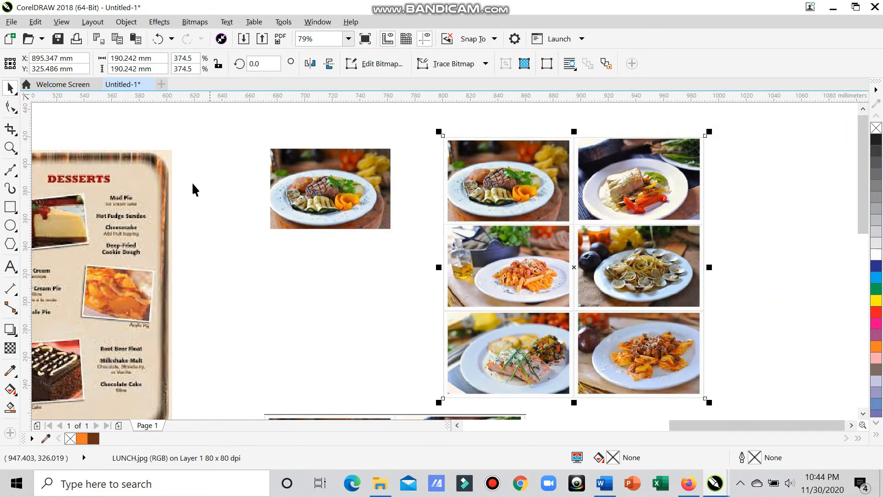
left_click(11, 130)
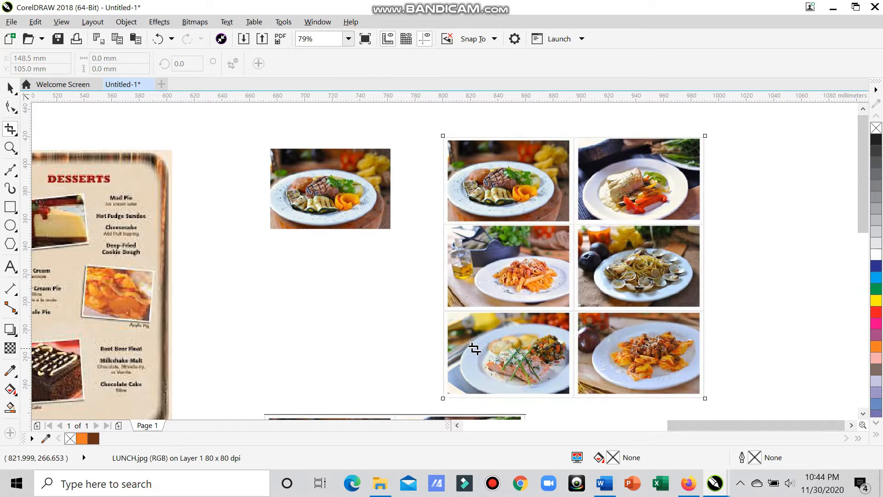
left_click_drag(446, 314, 570, 392)
double_click(530, 360)
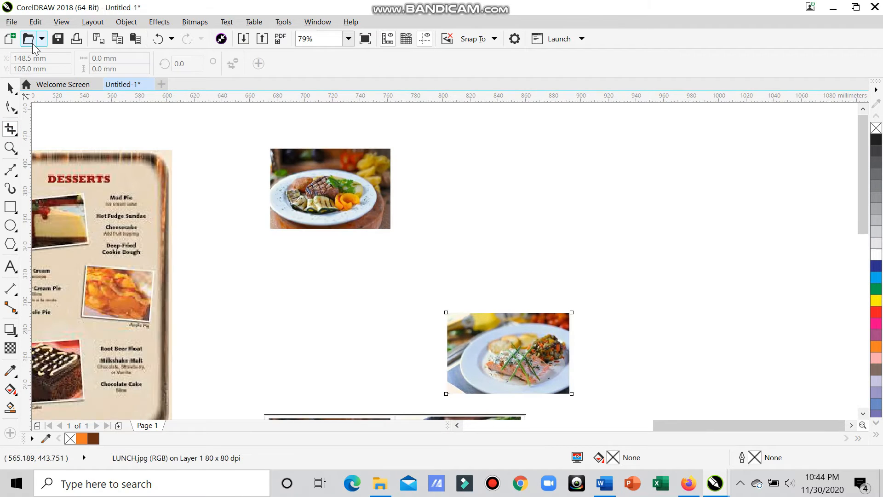
Step: Clear the stray crop area on the salmon photo and move the photo up beside the steak photo
left_click_drag(523, 365, 498, 265)
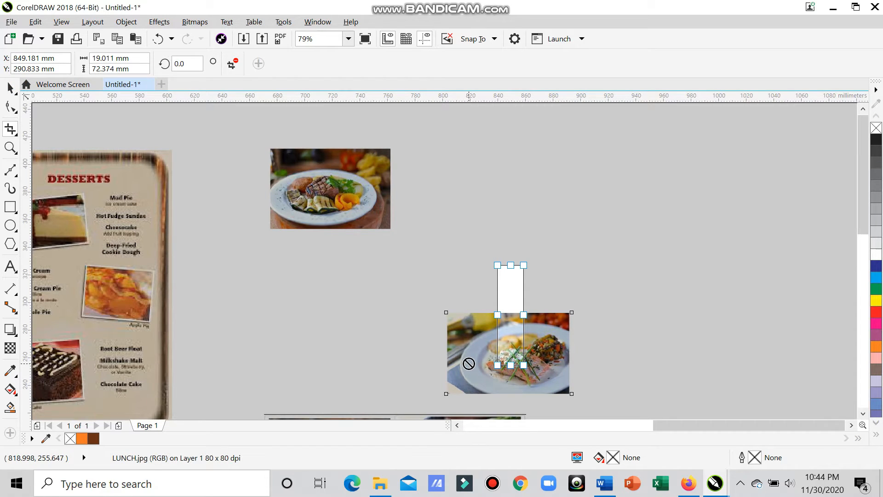
left_click(233, 65)
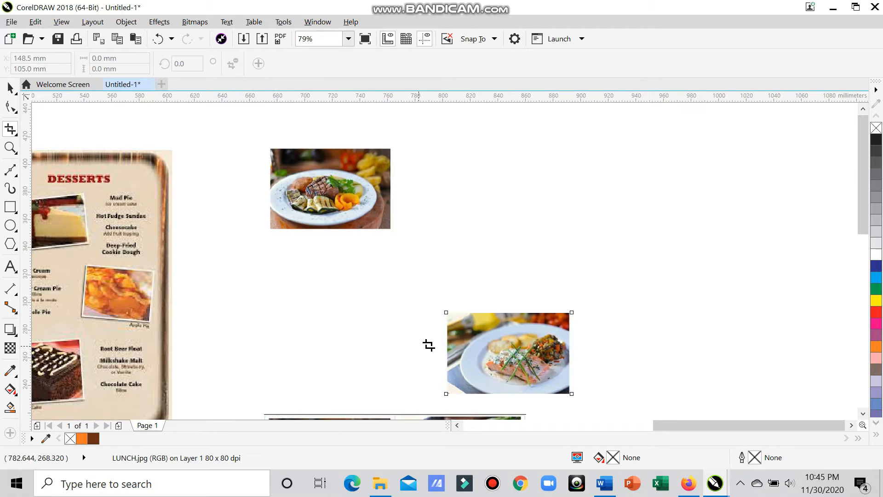
left_click(10, 87)
left_click_drag(552, 370, 529, 211)
Step: Move the remaining LUNCH grid copy up to the right of the cropped photos, at about X 978, Y 283 mm
scroll(487, 364, "down", 2)
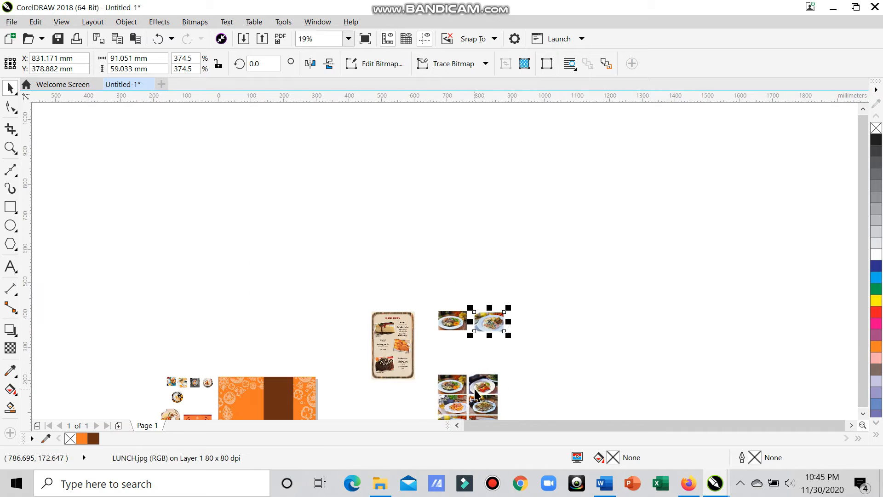
scroll(475, 384, "up", 1)
left_click_drag(475, 384, 614, 227)
scroll(598, 306, "up", 2)
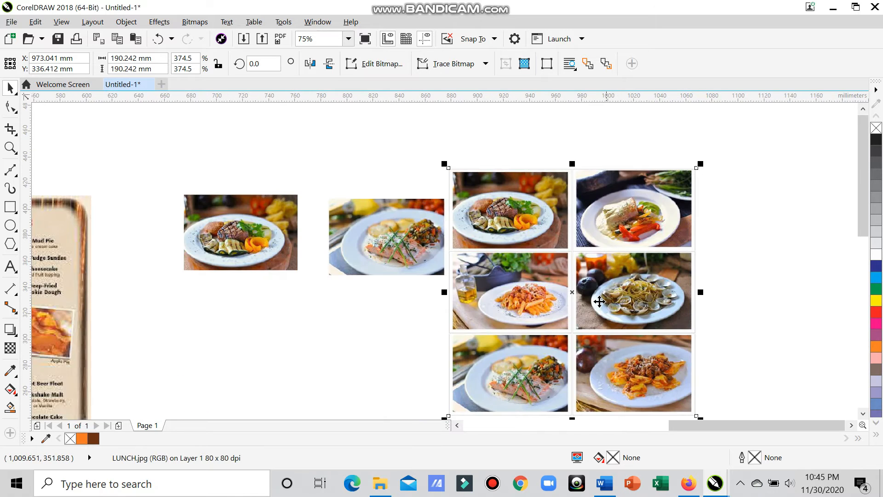
scroll(545, 258, "down", 2)
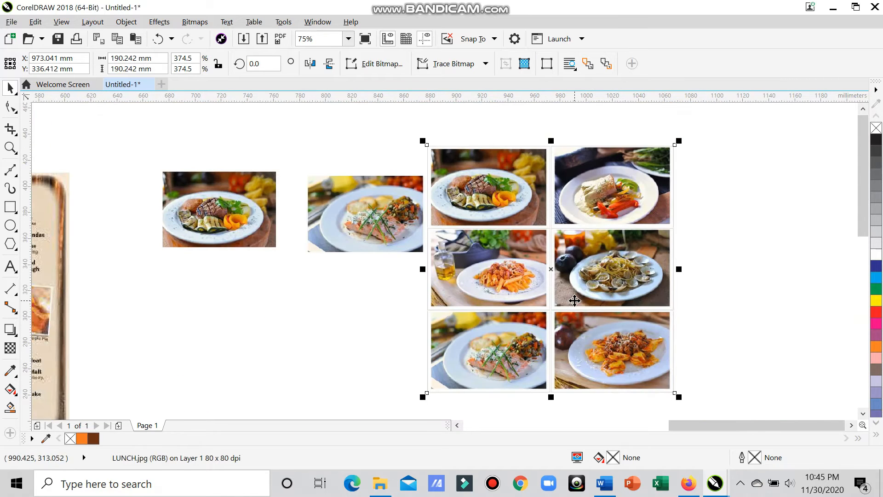
scroll(569, 281, "up", 2)
left_click_drag(599, 233, 605, 282)
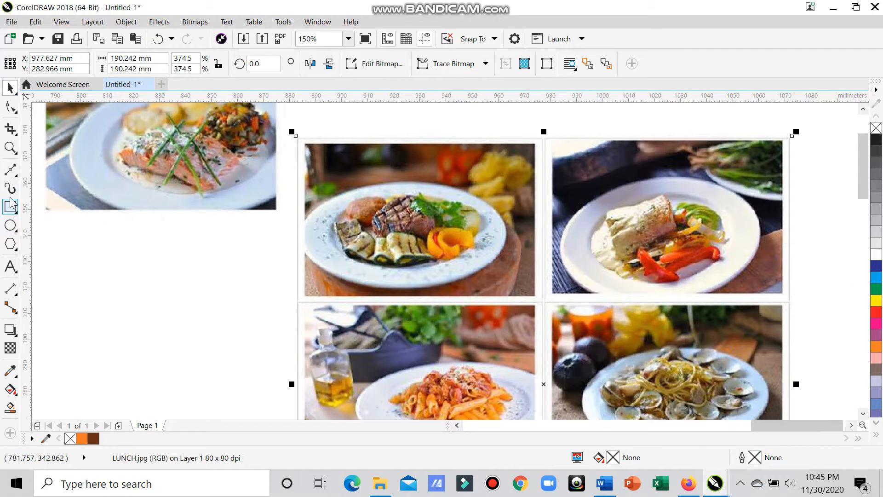
Step: Crop the remaining LUNCH grid copy to its top-right fish photo, about 92 by 61 mm
left_click(10, 129)
left_click_drag(548, 139, 788, 298)
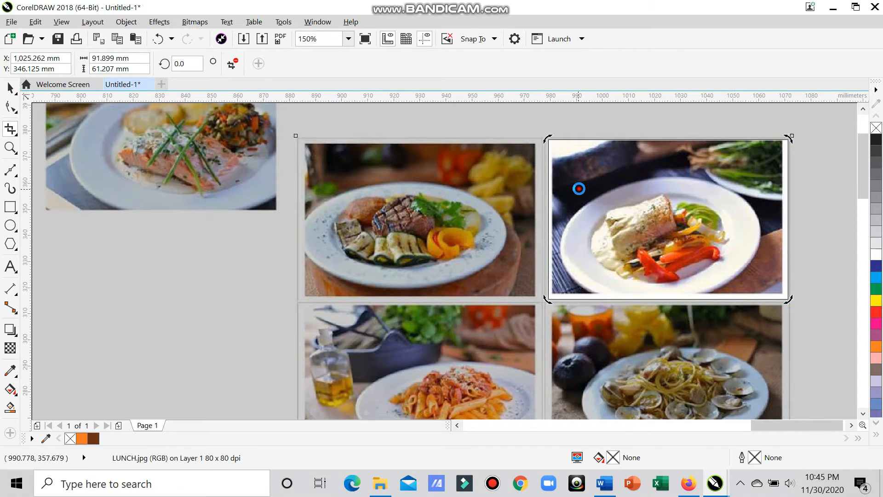
double_click(580, 188)
left_click(10, 88)
Step: Move the fish photo below the steak photo and nudge the salmon photo closer to the steak photo
scroll(599, 232, "down", 1)
left_click_drag(602, 236, 239, 276)
mouse_move(363, 202)
left_mouse_down()
mouse_move(351, 184)
mouse_move(350, 202)
left_mouse_up()
Step: Move the desserts menu image to the right of the cropped photos and enlarge it to about 162 by 251 mm
left_click_drag(74, 223, 670, 220)
left_click_drag(682, 136, 757, 112)
left_click_drag(614, 240, 552, 275)
left_click_drag(591, 248, 621, 229)
left_click_drag(665, 127, 687, 109)
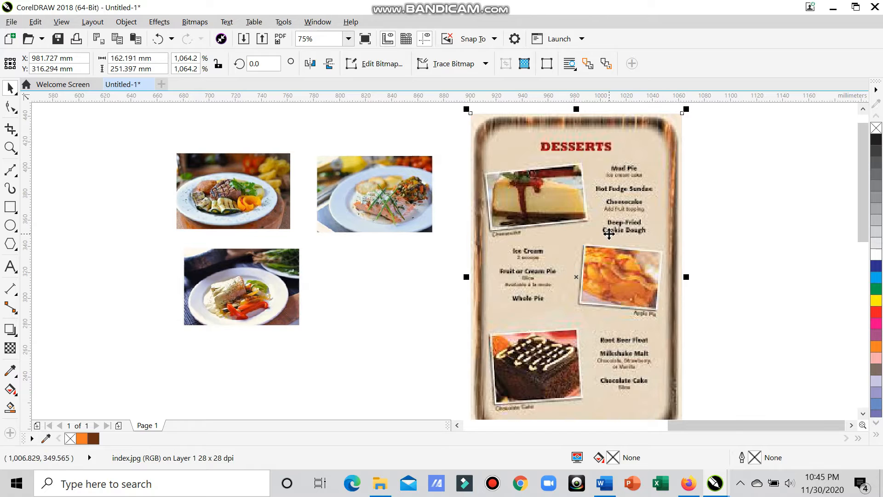
left_click_drag(609, 234, 583, 285)
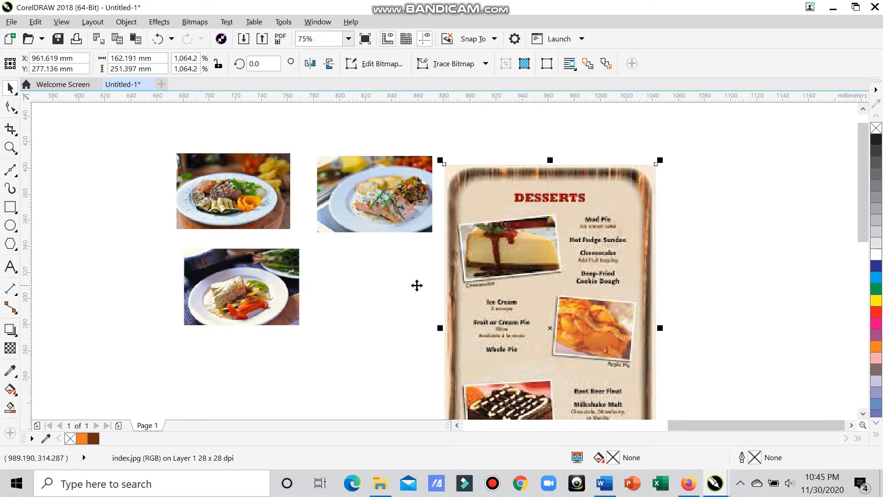
left_click(9, 131)
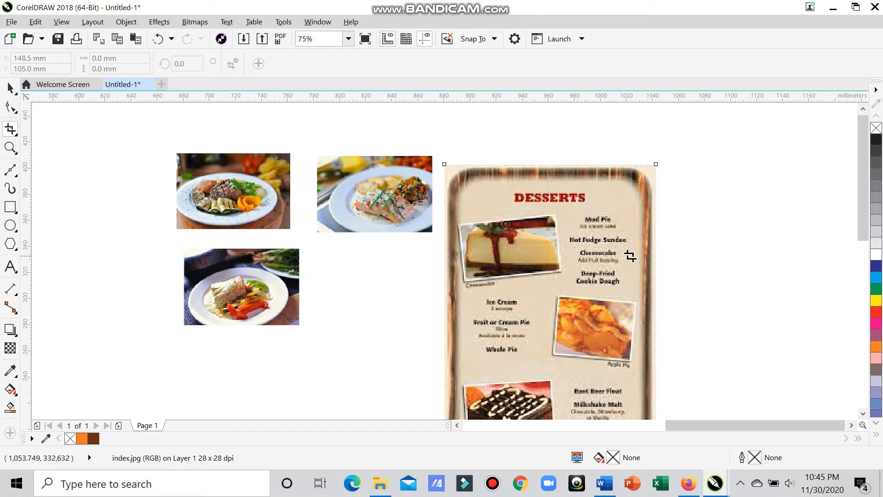
left_click_drag(453, 214, 569, 287)
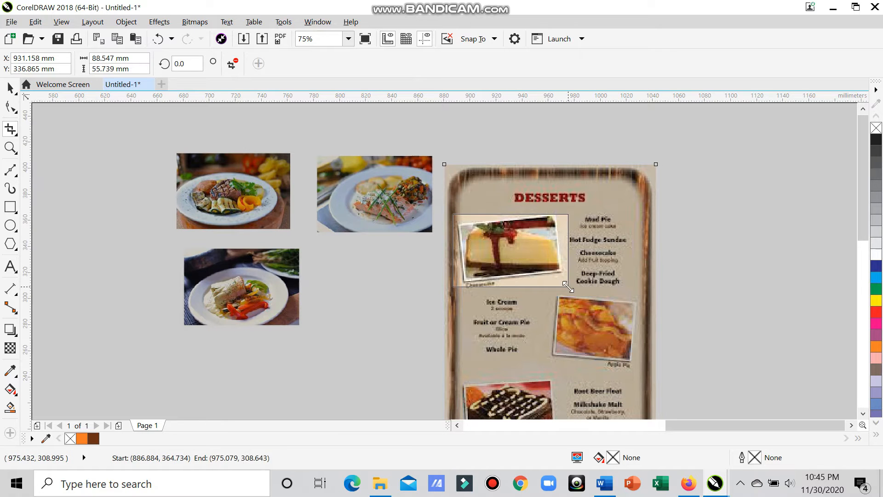
left_click(233, 67)
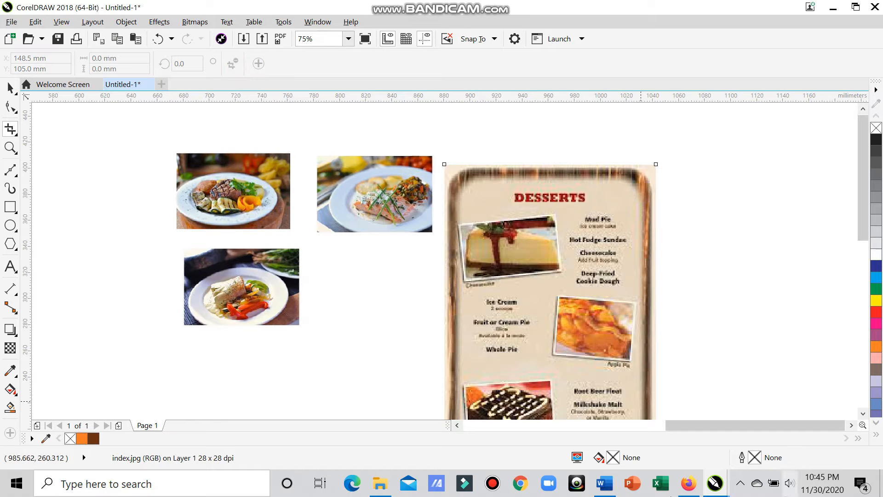
Step: Move the desserts menu to about X 986, Y 293 mm and trace a closed four-cornered shape over its cheesecake photo, about 78 by 50 mm
left_click(13, 87)
left_click_drag(514, 279, 558, 268)
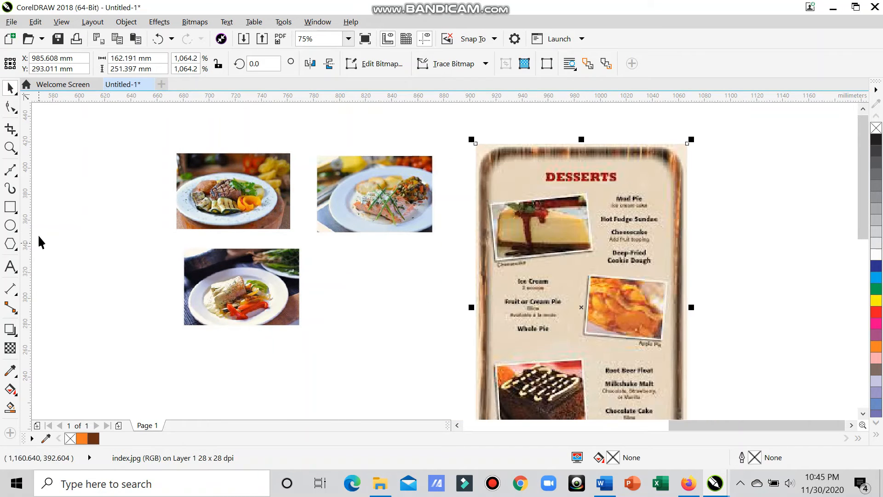
left_click(17, 175)
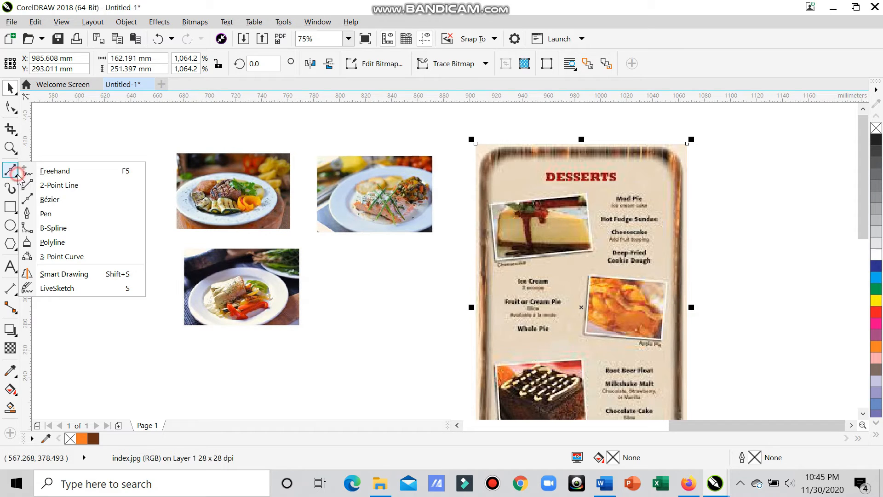
left_click(19, 188)
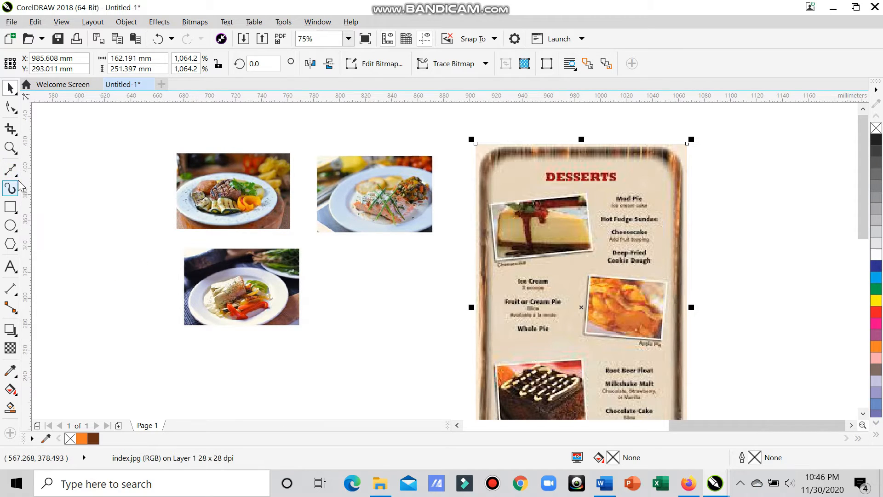
left_click(15, 174)
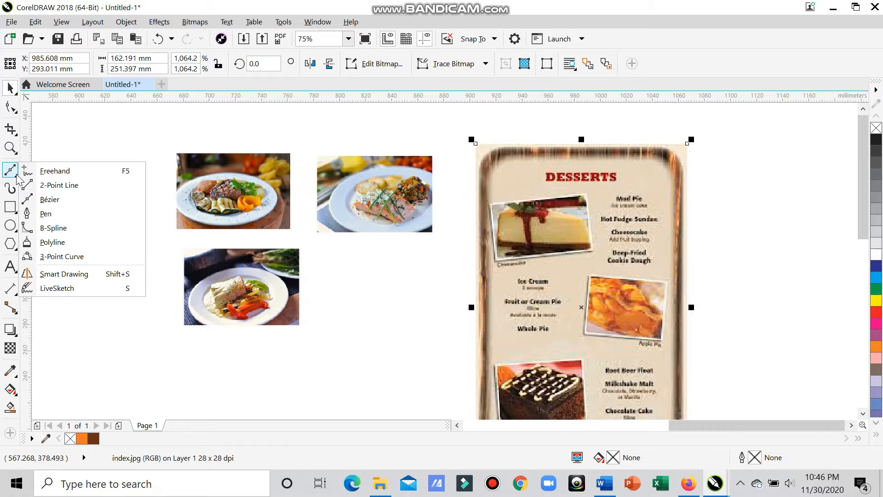
left_click(36, 198)
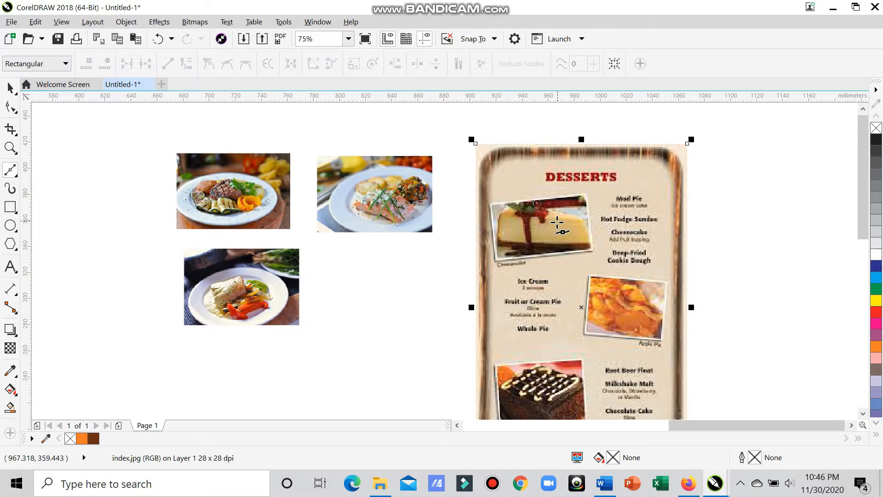
scroll(556, 224, "up", 2)
left_click(423, 185)
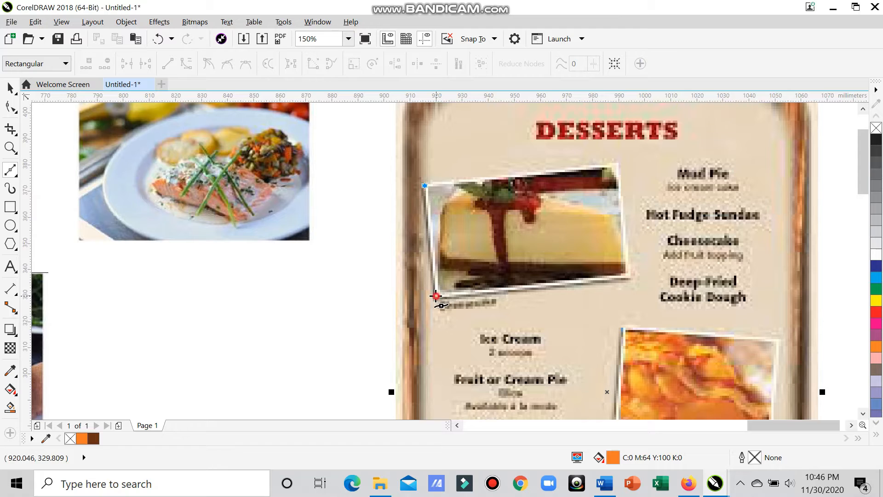
left_click(436, 296)
left_click(628, 278)
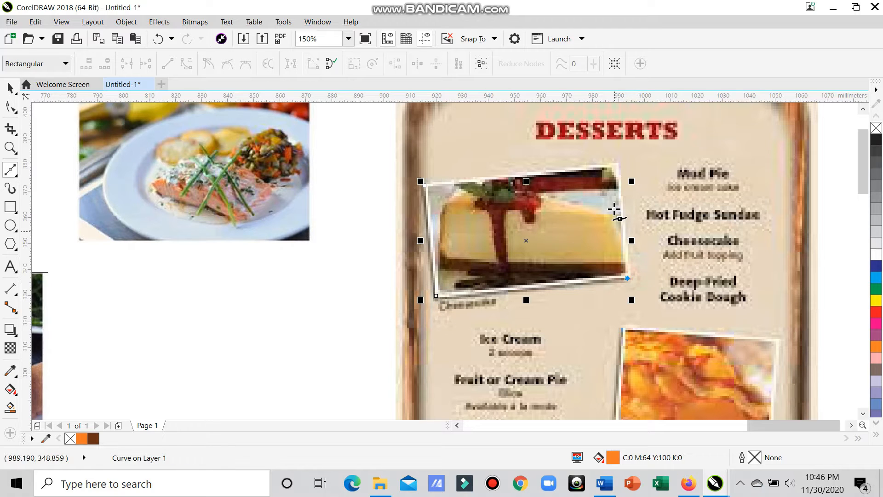
left_click(619, 164)
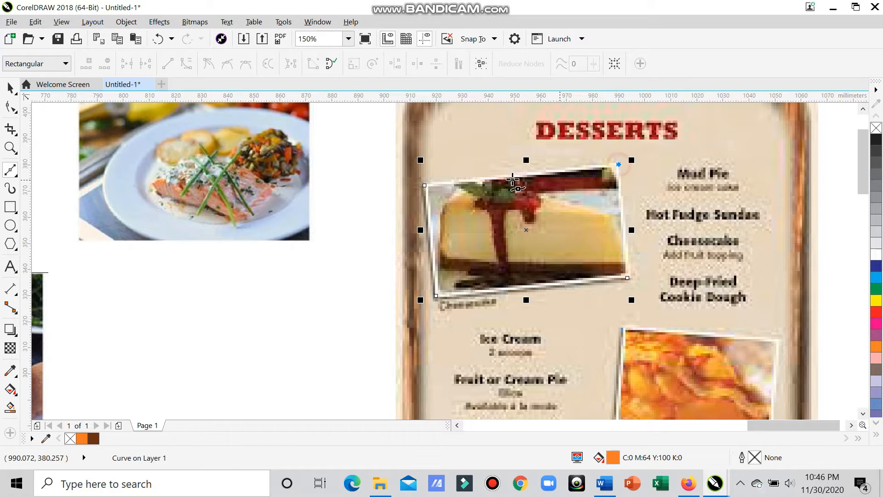
left_click(427, 185)
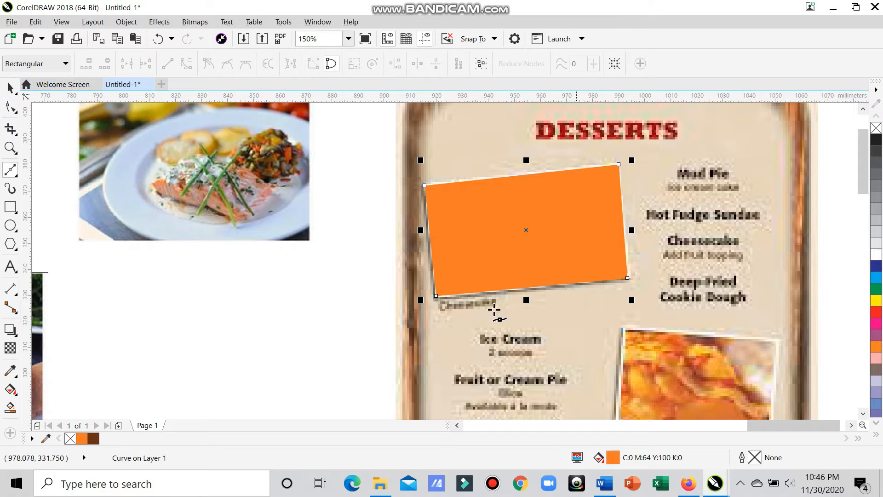
left_click(11, 86)
Step: Make two copies of the desserts menu image and place them side by side to the right of the original
scroll(673, 247, "up", 2)
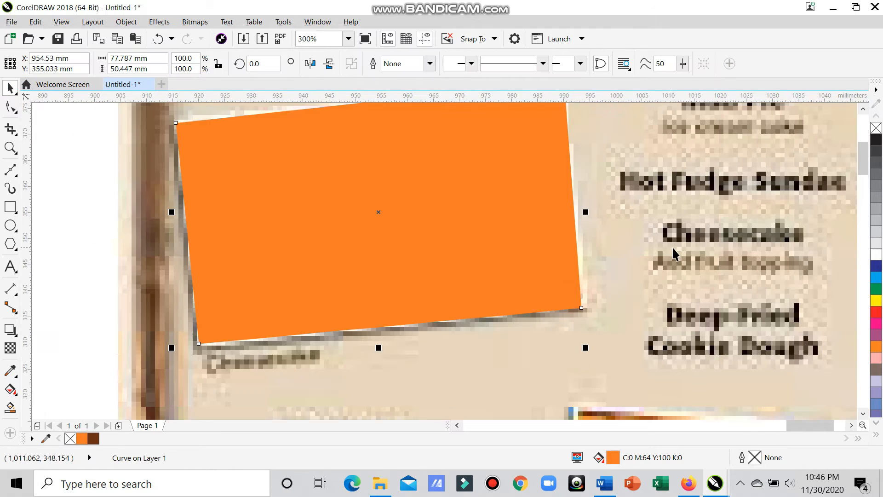
scroll(745, 239, "down", 5)
left_click_drag(804, 385, 653, 231)
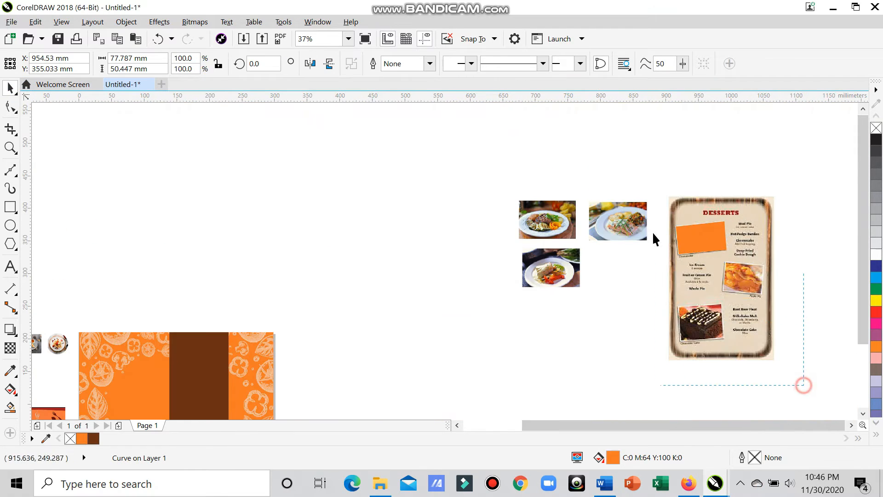
left_click_drag(657, 173, 657, 175)
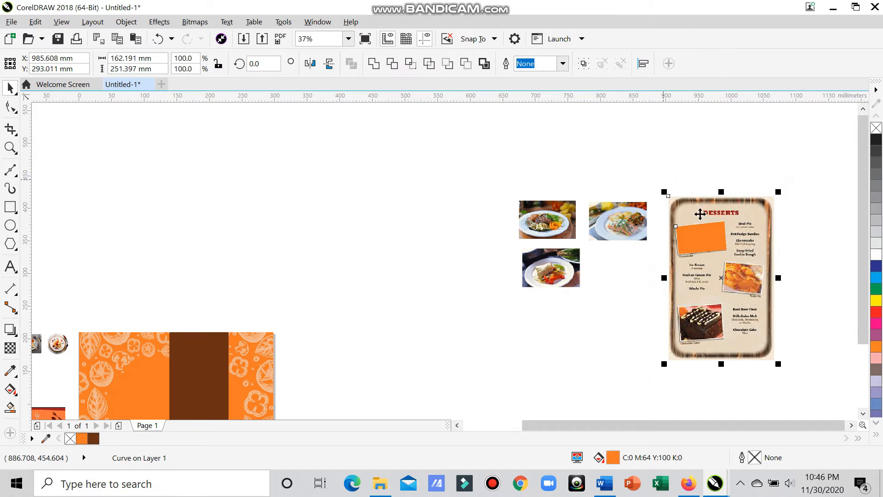
left_click(760, 258)
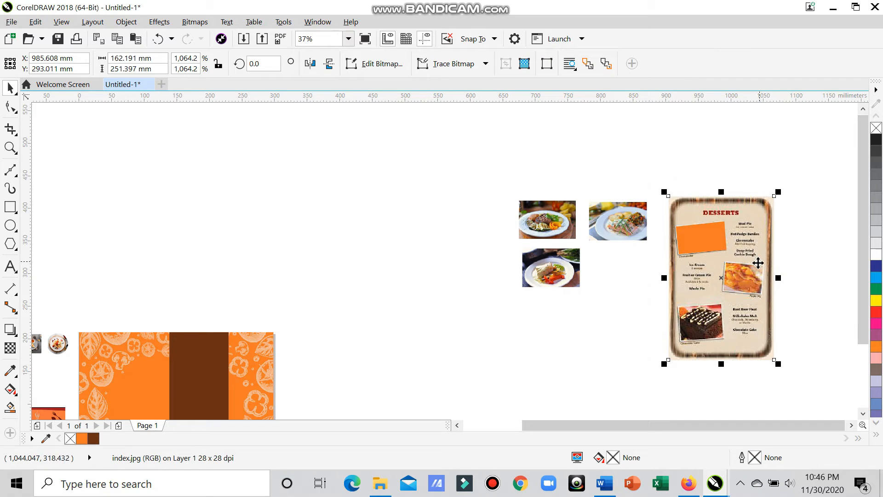
key("shift+Page_Up")
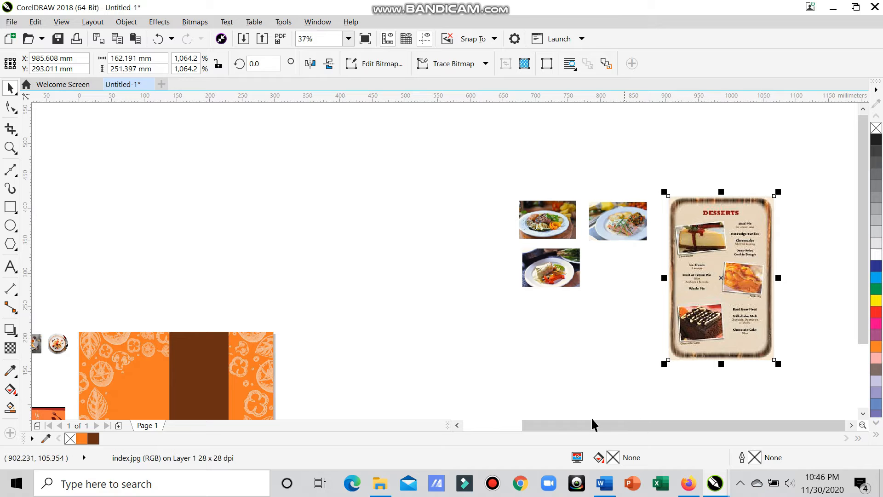
left_click(853, 426)
left_click_drag(575, 304, 691, 304)
left_click_drag(568, 279, 807, 283)
Step: Intersect the orange shape with the original desserts menu to cut out its tilted cheesecake photo
left_click(652, 245)
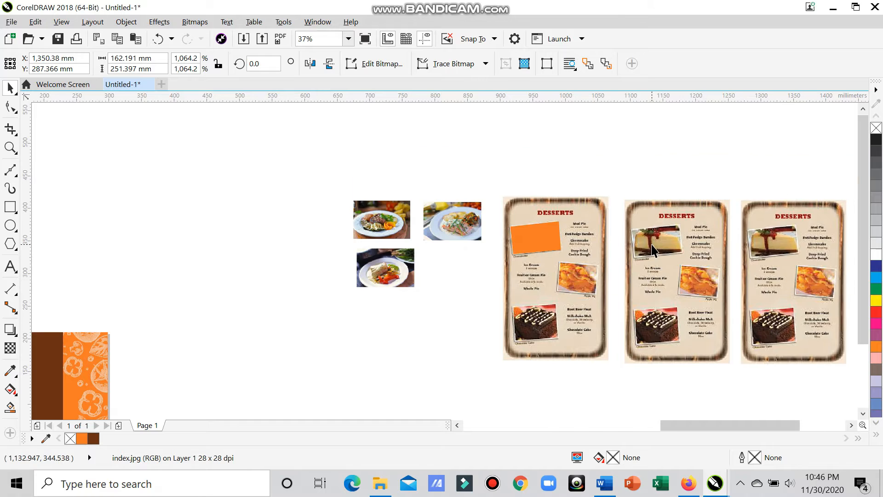
scroll(653, 248, "up", 2)
left_click(435, 248)
left_click(346, 222)
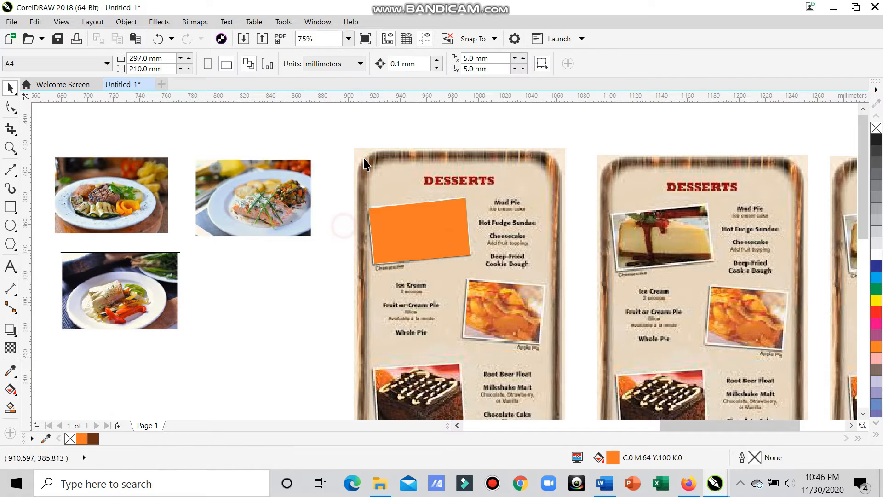
left_click_drag(325, 129, 585, 414)
scroll(486, 205, "up", 2)
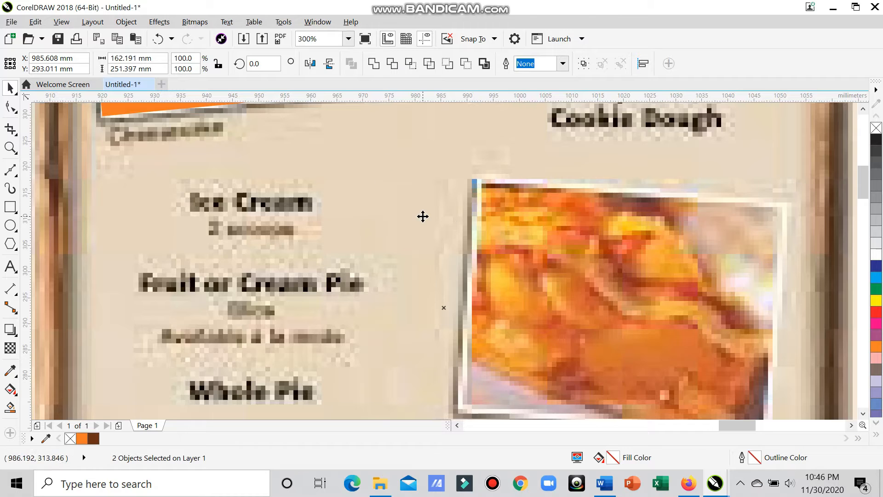
left_click_drag(866, 216, 867, 183)
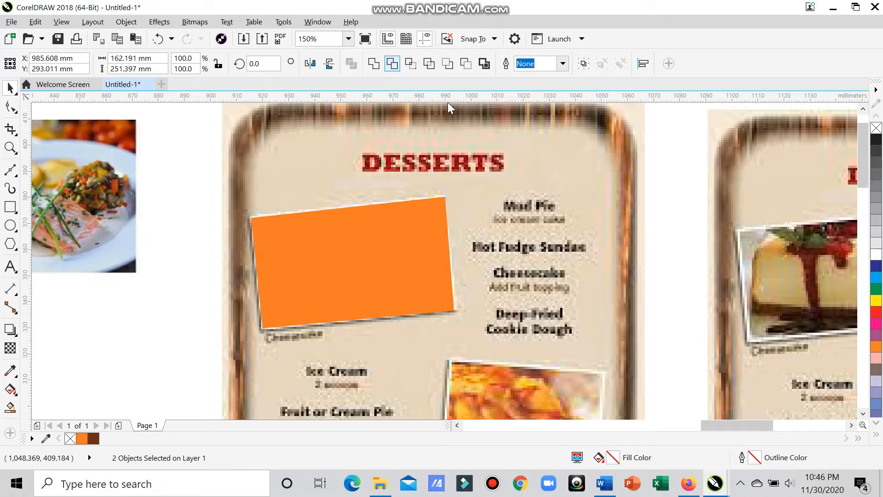
scroll(497, 249, "down", 2)
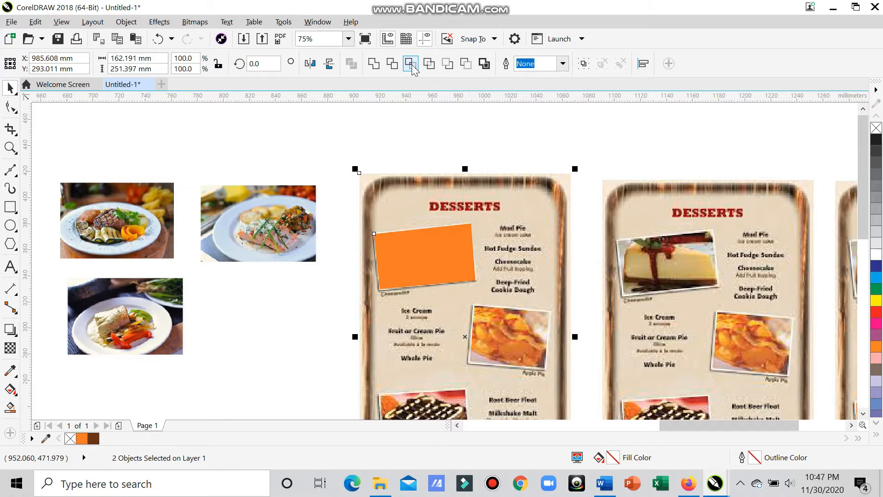
left_click(441, 252)
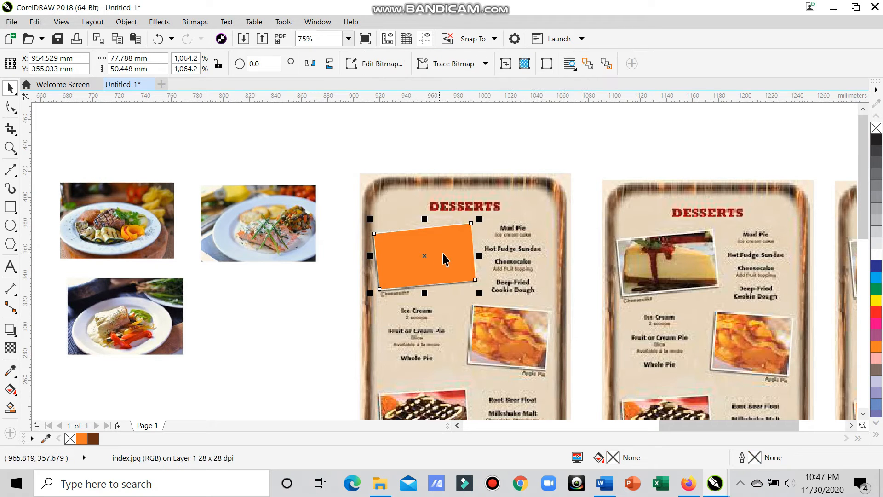
left_click(533, 230)
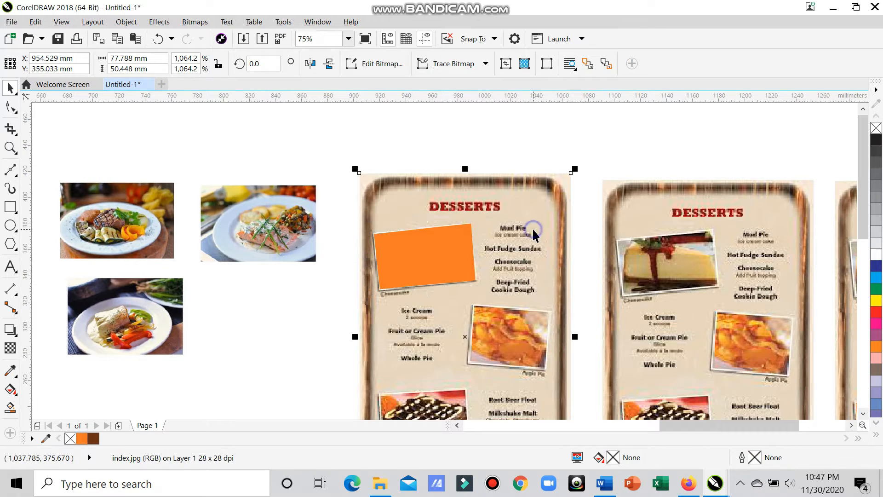
Step: Place the enlarged cheesecake cutout below the salmon photo and delete the original desserts menu with its orange shape
right_click(556, 328)
left_click(565, 277)
left_click_drag(463, 280, 535, 335)
left_click(466, 272)
left_click_drag(466, 272, 448, 205)
left_click_drag(471, 232, 520, 264)
left_click_drag(456, 248, 327, 347)
left_click(524, 335)
key("Delete")
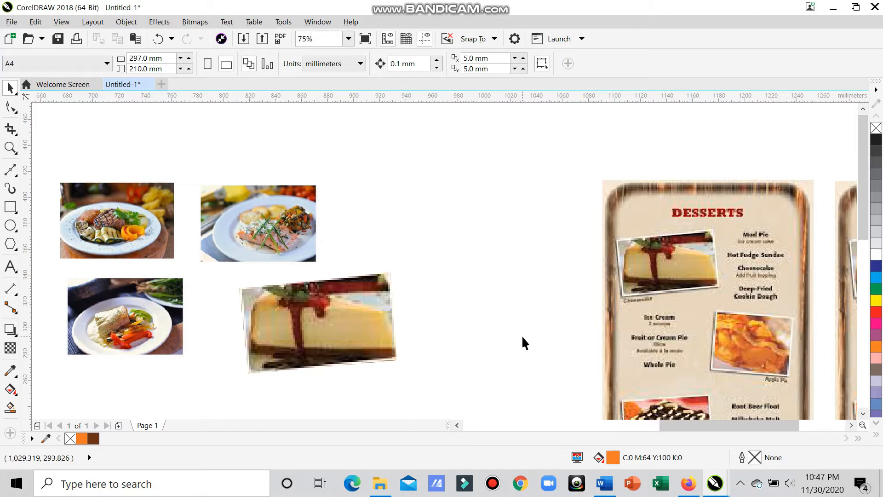
Step: Move the nearer desserts menu copy next to the cropped photos, at about X 995, Y 318 mm
left_click_drag(714, 399, 467, 341)
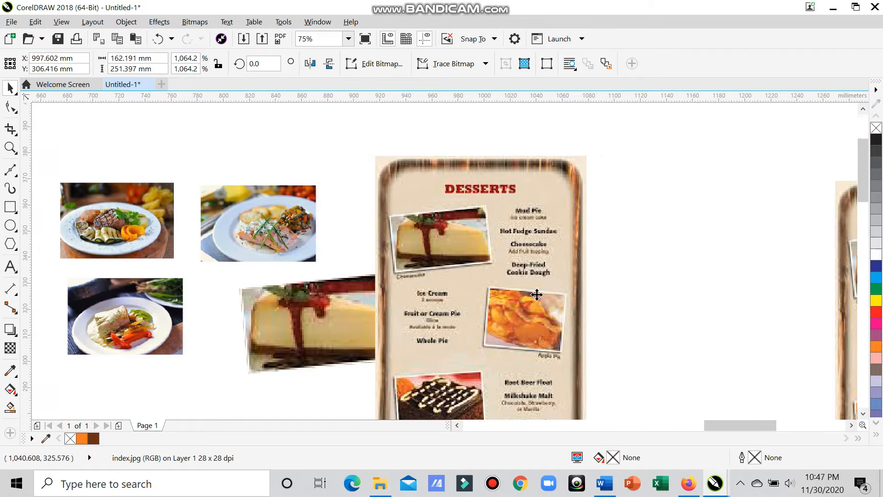
scroll(536, 296, "up", 2)
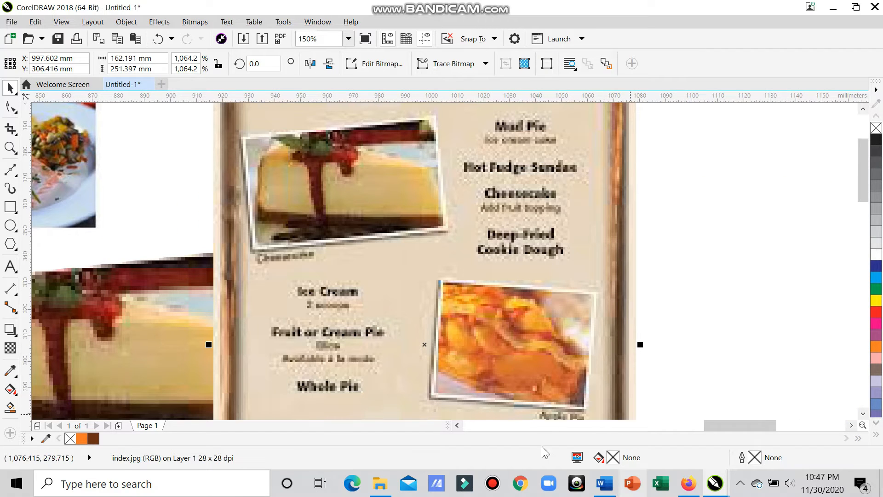
left_click_drag(505, 243, 498, 215)
left_click(474, 240)
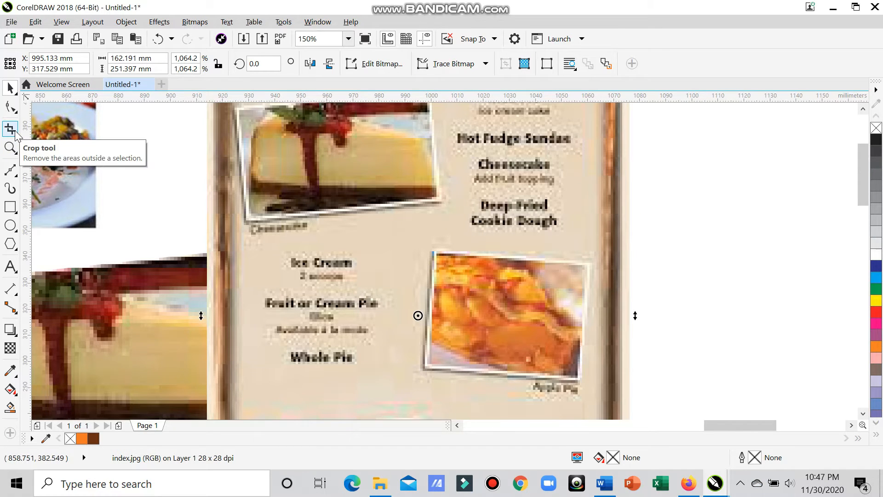
Step: Trace a closed four-cornered shape over the menu copy's apple pie photo with the Bézier tool, about 61 by 49 mm
left_click(15, 130)
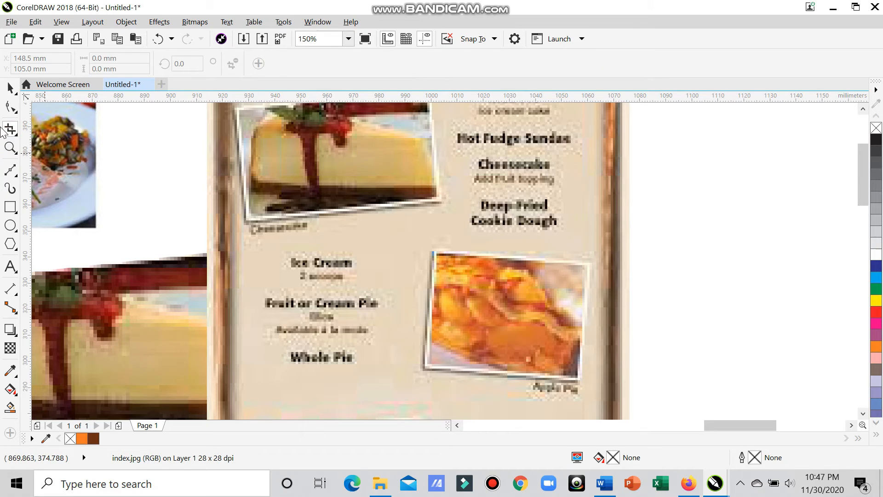
left_click(14, 171)
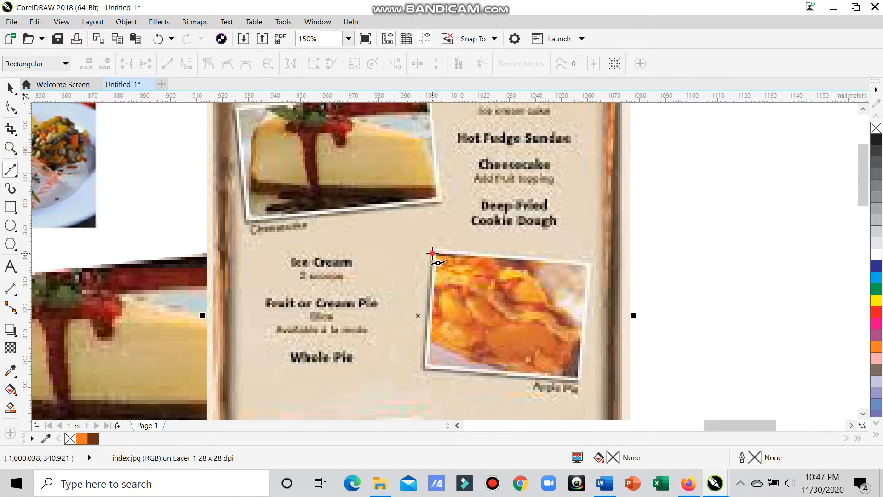
left_click(432, 253)
left_click(428, 367, "shift")
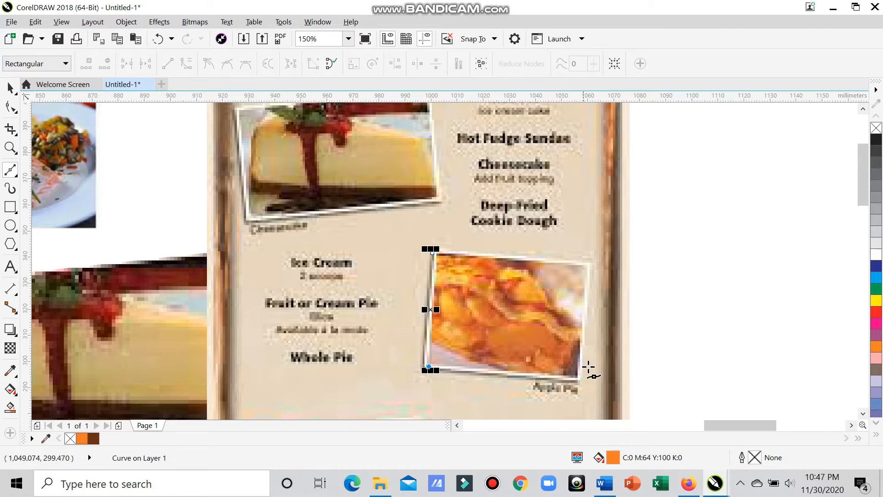
left_click(580, 380)
left_click(588, 265)
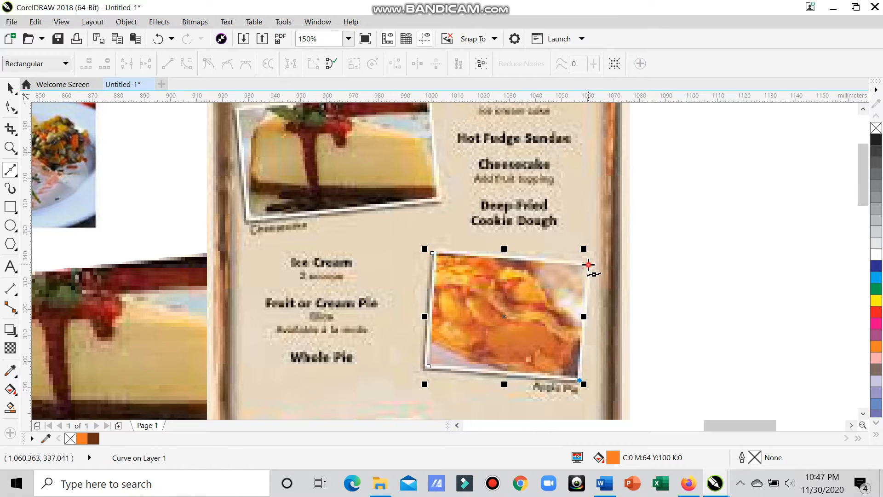
left_click(432, 253)
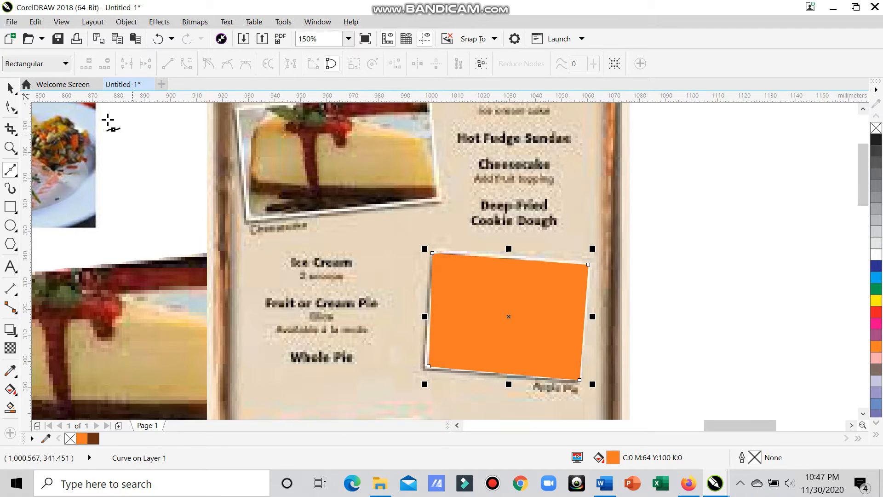
left_click(11, 87)
scroll(705, 335, "down", 2)
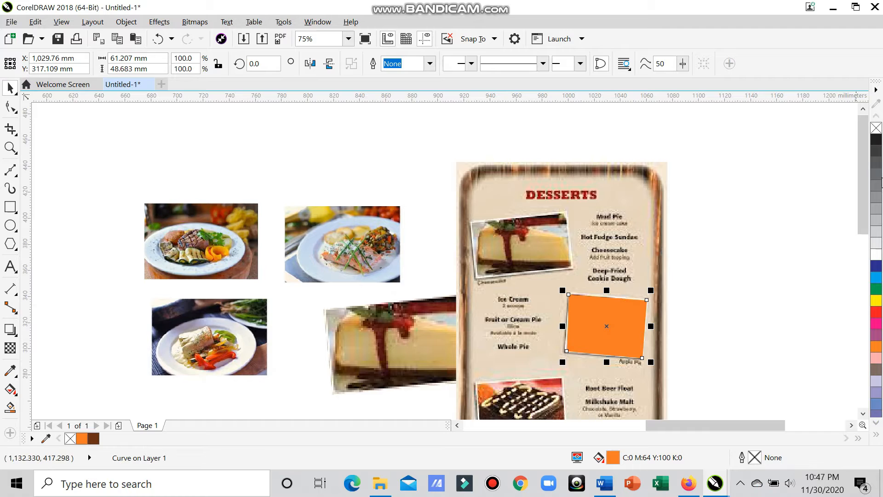
scroll(861, 188, "down", 2)
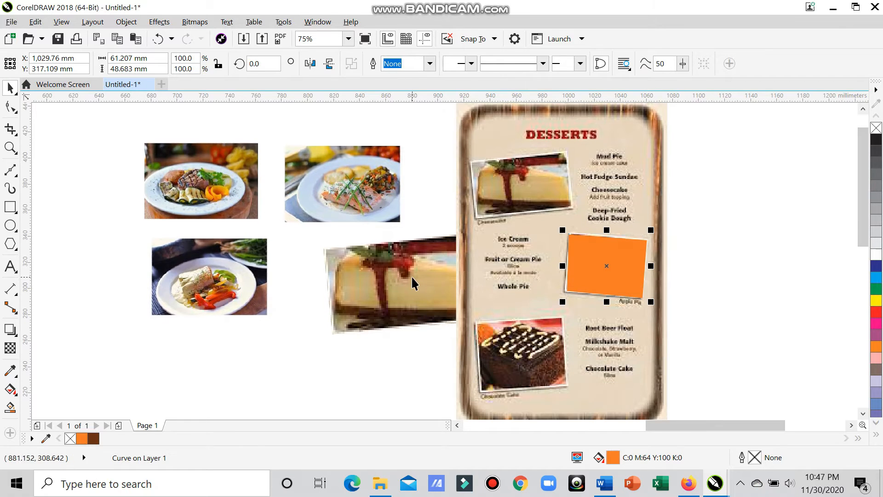
Step: Move the cheesecake cutout off the desserts menu copy and intersect the orange shape with the copy to cut out the apple pie photo
left_click(422, 282)
left_click_drag(423, 281, 356, 361)
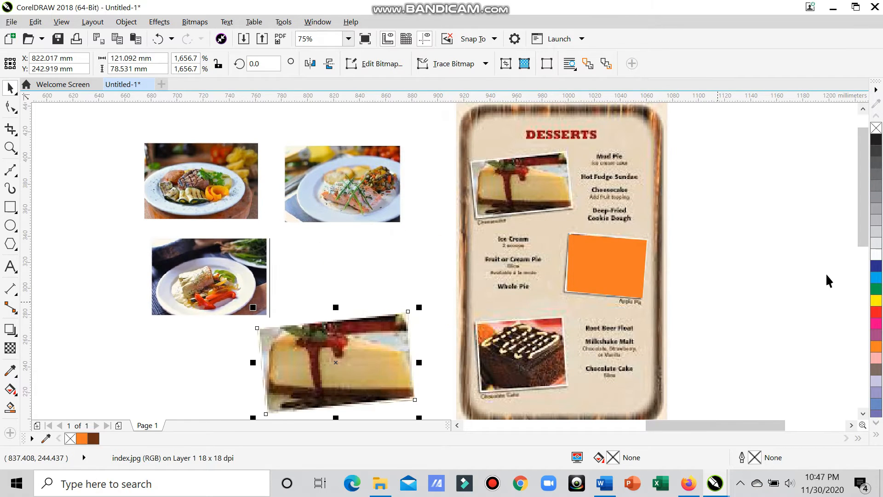
left_click_drag(866, 239, 866, 261)
left_click_drag(698, 398, 433, 123)
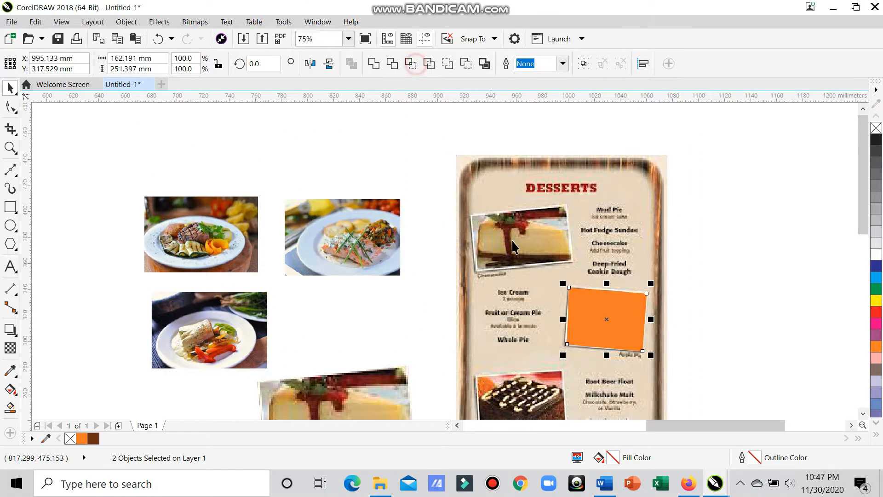
Step: Delete the used desserts menu copy and arrange the apple pie cutout beneath the cheesecake cutout, with the orange shape set aside
left_click_drag(551, 209, 554, 203)
right_click(554, 203)
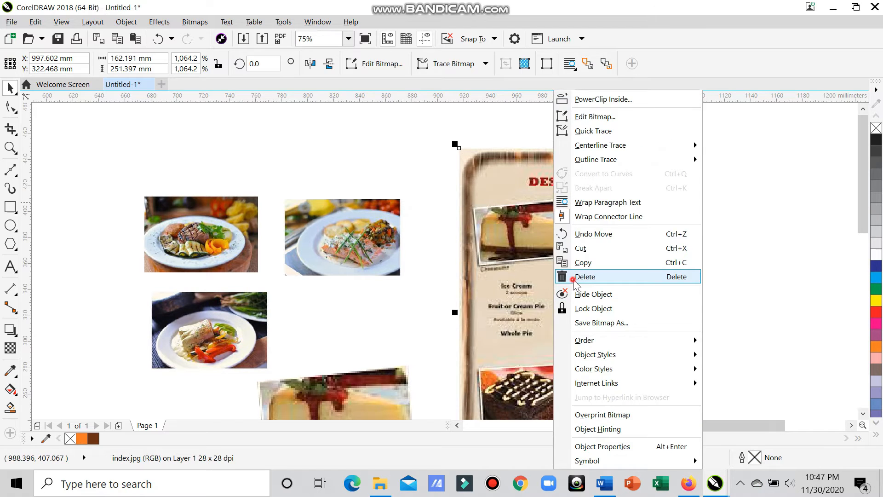
left_click(589, 277)
left_click_drag(620, 322, 688, 333)
left_click_drag(579, 298, 507, 318)
left_click(543, 339)
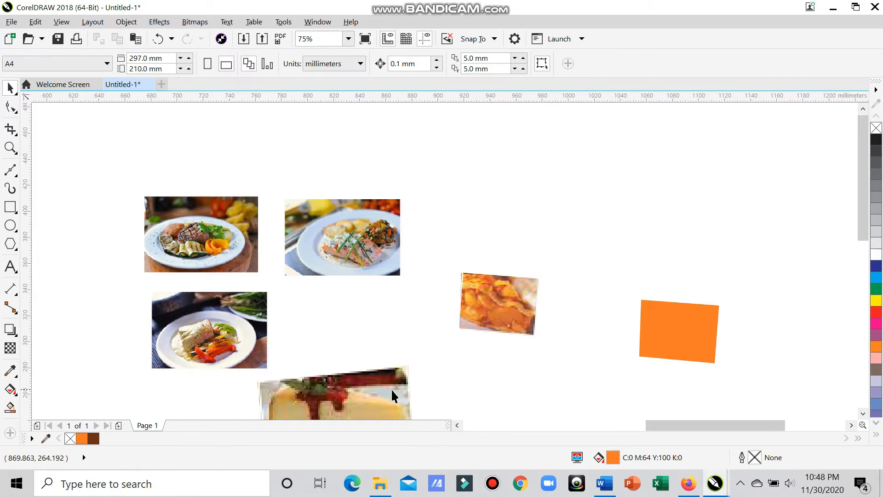
left_click_drag(393, 394, 572, 126)
left_click_drag(568, 181, 566, 237)
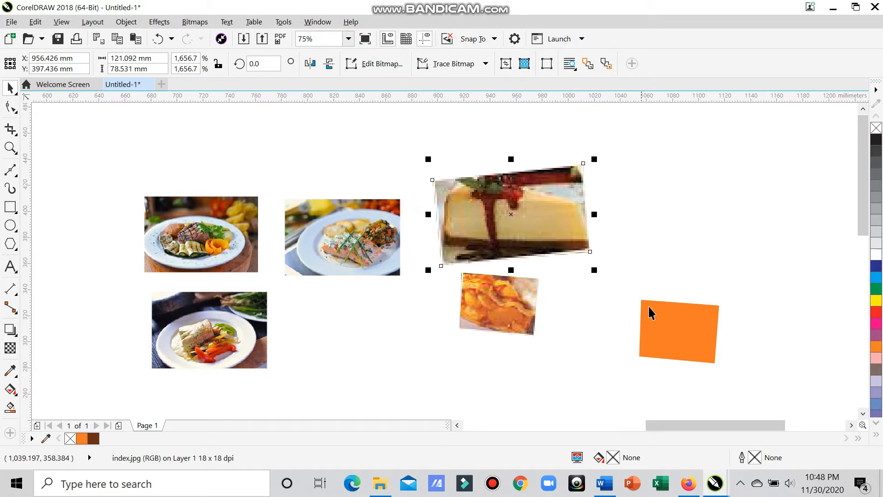
Step: Bring in the remaining desserts menu copy, enlarge it to about 268 by 416 mm and keep the orange shape clear of it
left_click(676, 348)
scroll(678, 348, "down", 2)
left_click_drag(851, 357, 715, 233)
left_click_drag(790, 312, 846, 368)
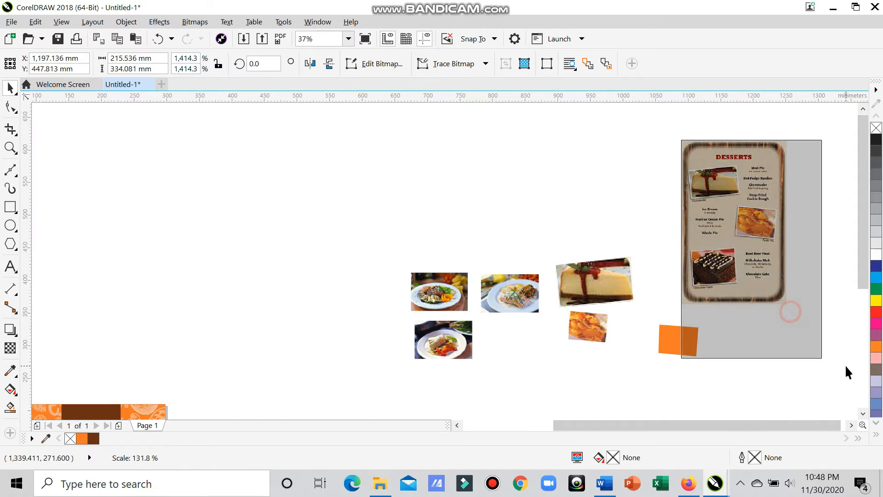
left_click_drag(706, 425, 718, 425)
left_click_drag(735, 313, 763, 311)
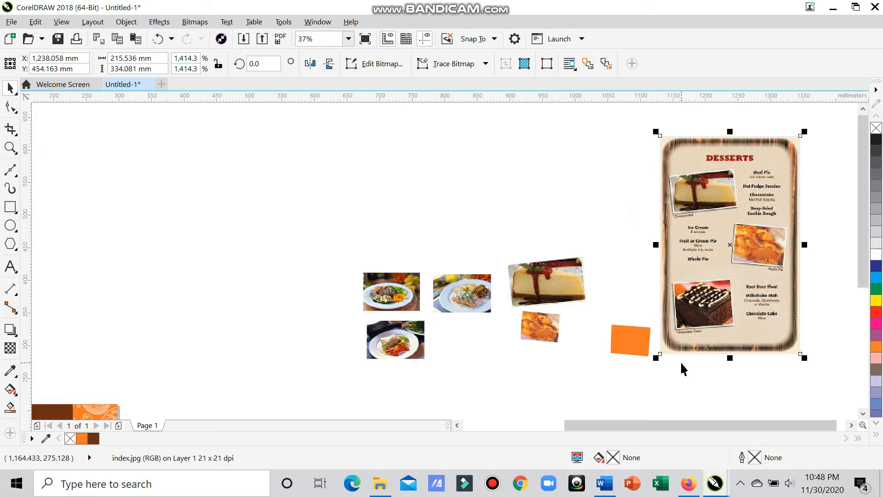
left_click_drag(656, 358, 626, 387)
left_click_drag(639, 346, 547, 366)
left_click(684, 379)
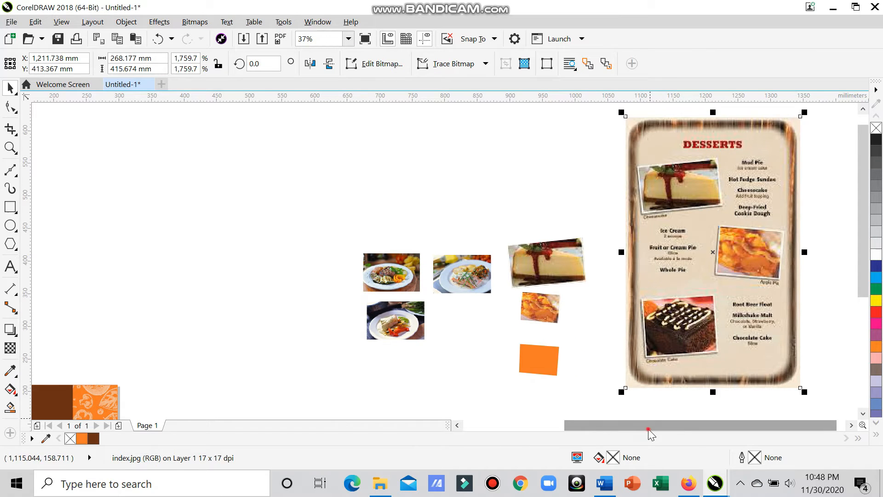
Step: Fit the orange shape over the menu's chocolate cake photo, scaling it to about 114 by 85 mm and rotating it to about 6.7°
left_click_drag(648, 425, 657, 425)
left_click_drag(527, 363, 638, 339)
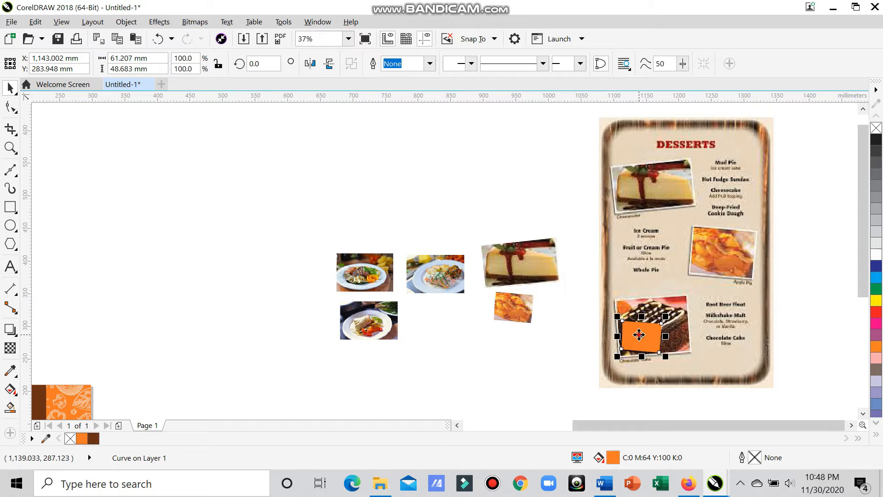
scroll(657, 345, "up", 2)
left_click(648, 337)
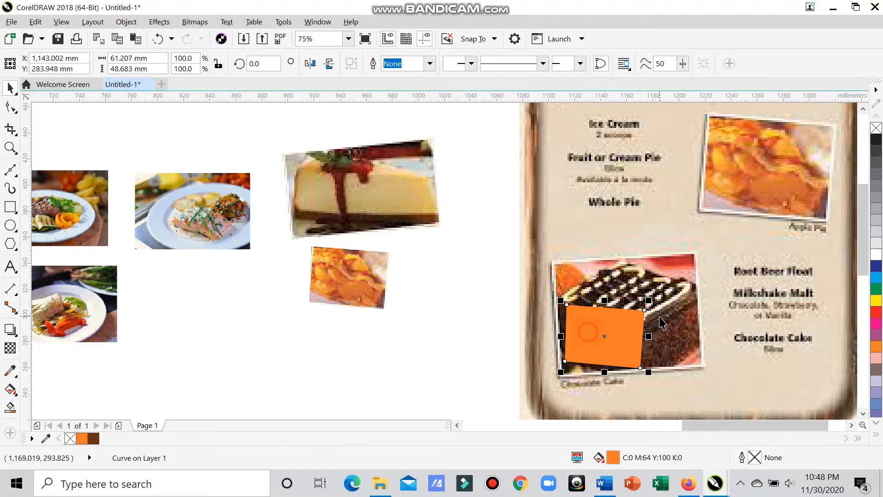
left_click(614, 328)
left_click_drag(648, 300, 649, 293)
left_click_drag(604, 349, 595, 294)
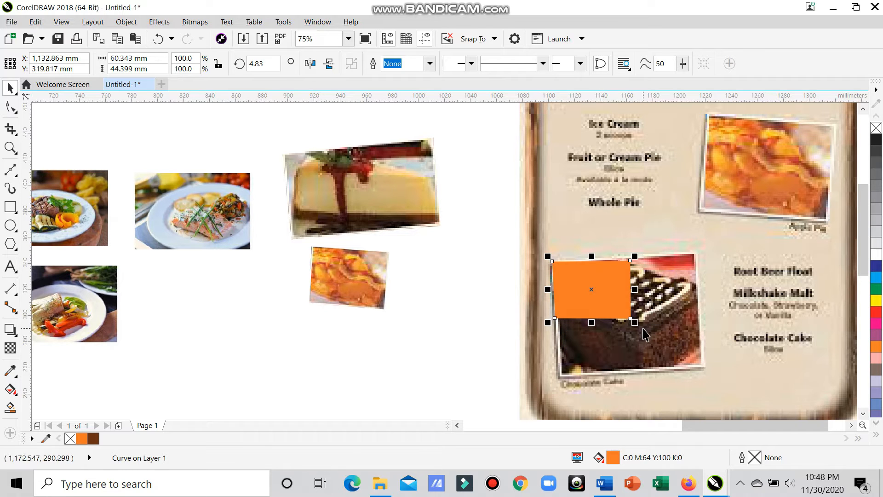
left_click_drag(637, 323, 701, 371)
left_click(673, 306)
left_click_drag(701, 254, 701, 251)
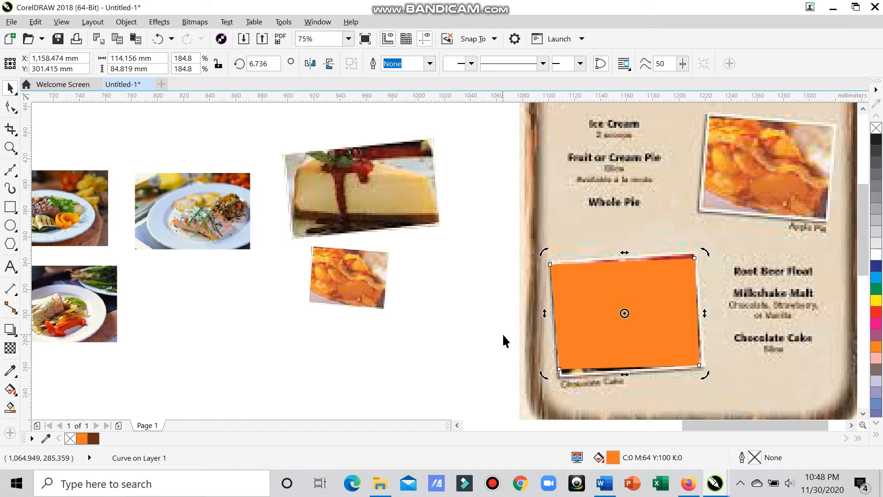
Step: Reshape the orange shape's corner nodes to match the corners of the chocolate cake photo, about 114 by 93 mm overall
left_click(11, 105)
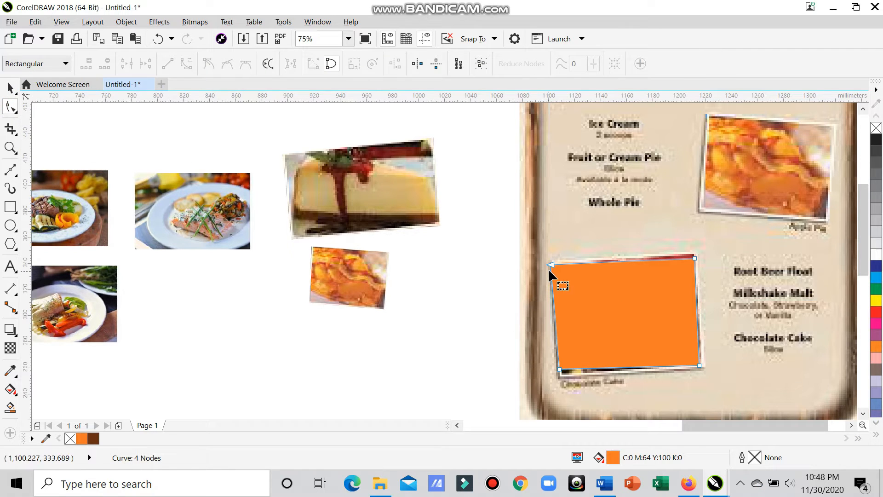
mouse_move(548, 269)
left_mouse_down()
mouse_move(578, 296)
mouse_move(551, 263)
left_mouse_up()
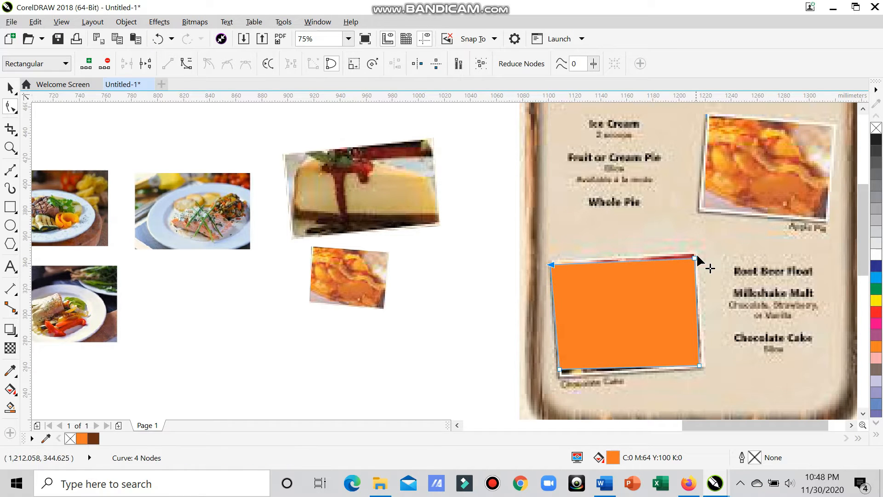
left_click_drag(695, 258, 694, 254)
left_click_drag(700, 365, 699, 365)
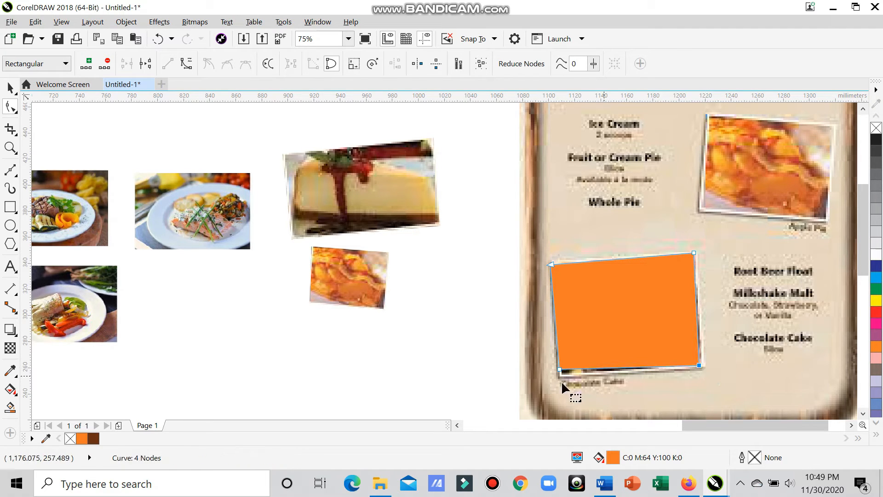
left_click_drag(559, 369, 560, 374)
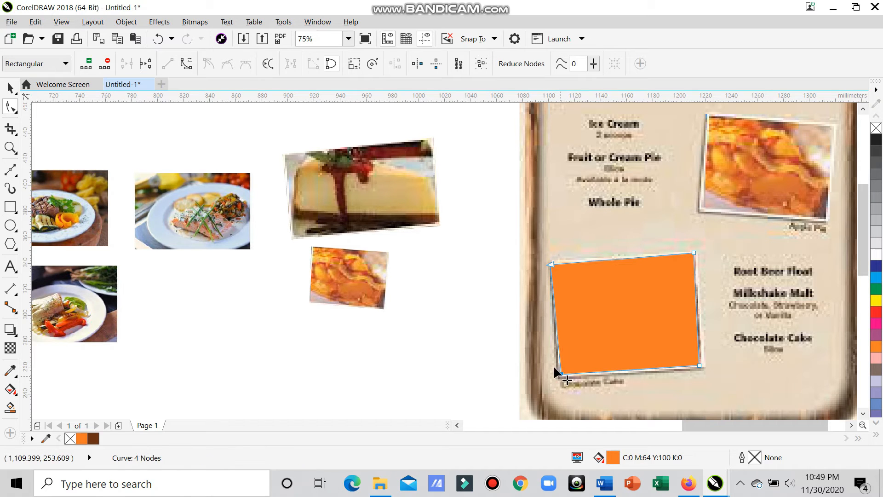
left_click(10, 88)
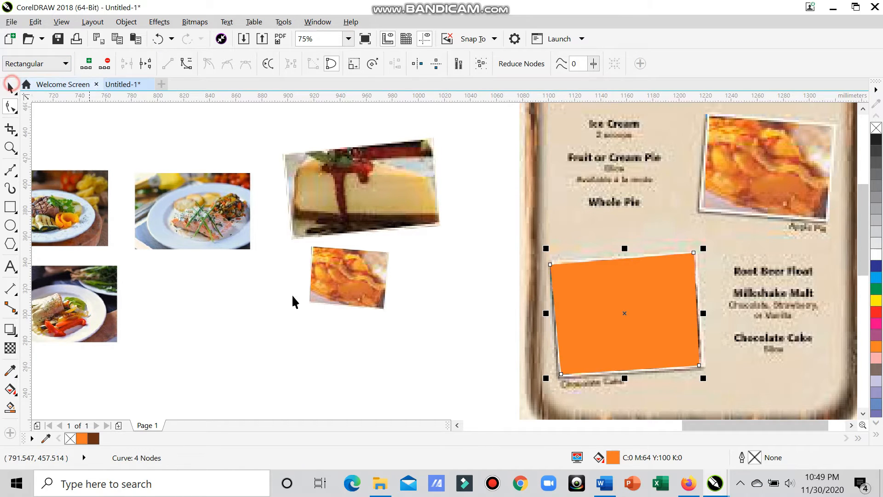
Step: Intersect the orange shape with the desserts menu to cut out the chocolate cake photo, and delete the menu
scroll(572, 368, "down", 3)
left_click(69, 184)
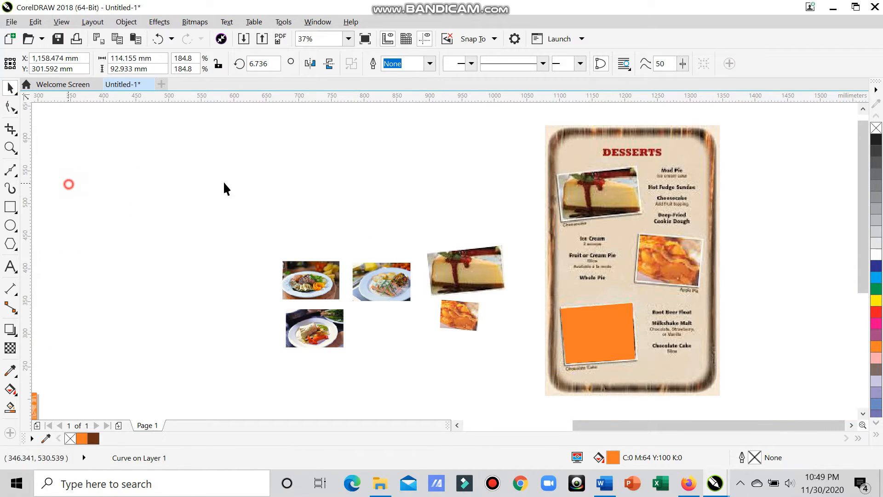
left_click_drag(527, 114, 732, 397)
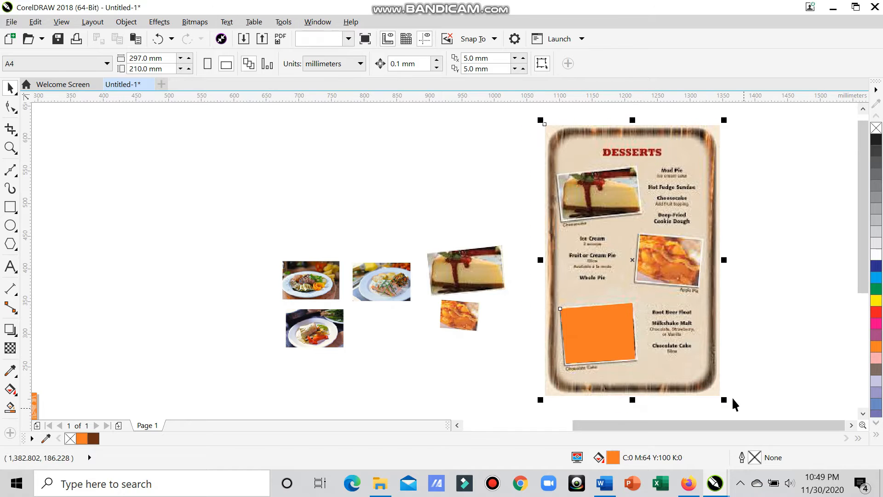
left_click(411, 63)
left_click(603, 192)
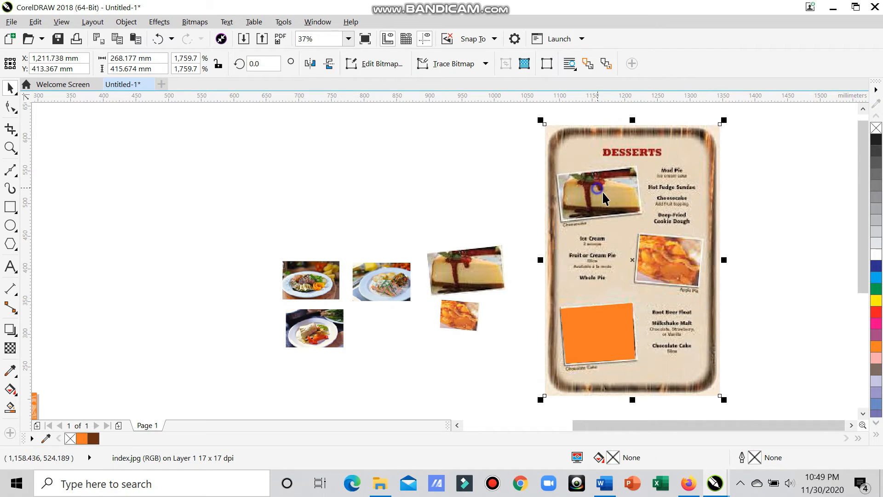
right_click(603, 192)
left_click(629, 276)
Step: Place the chocolate cake cutout below the apple pie cutout and delete the leftover orange shape
left_click_drag(616, 337, 554, 208)
left_click_drag(609, 313, 488, 337)
left_click_drag(556, 206, 594, 242)
left_click_drag(617, 289, 592, 255)
left_click(575, 231)
key("Delete")
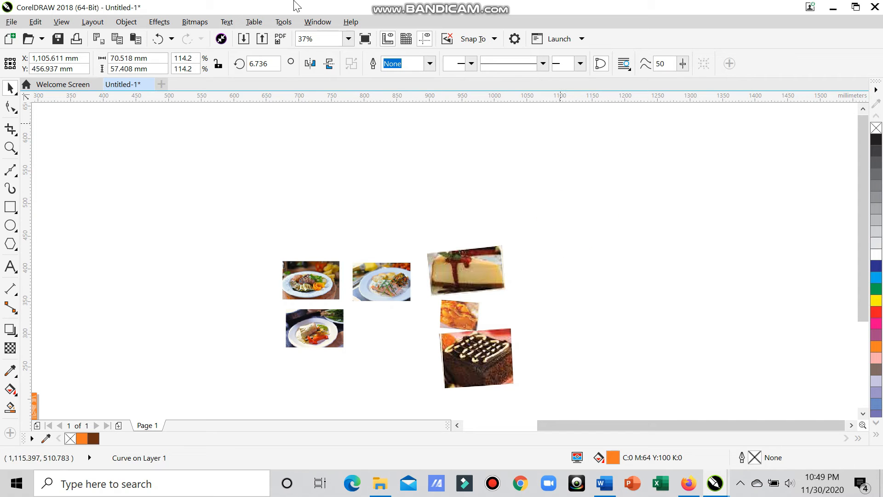
Step: Move the apple pie cutout to the far side of the food photos, at about X 570, Y 425 mm
left_click_drag(464, 325, 217, 261)
left_click_drag(618, 425, 545, 424)
scroll(586, 368, "down", 2)
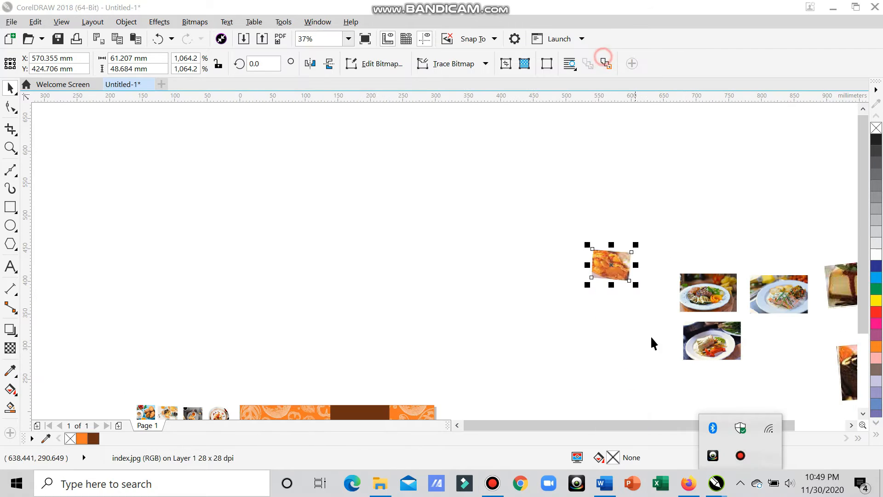
left_click(603, 57)
left_click_drag(648, 423, 705, 420)
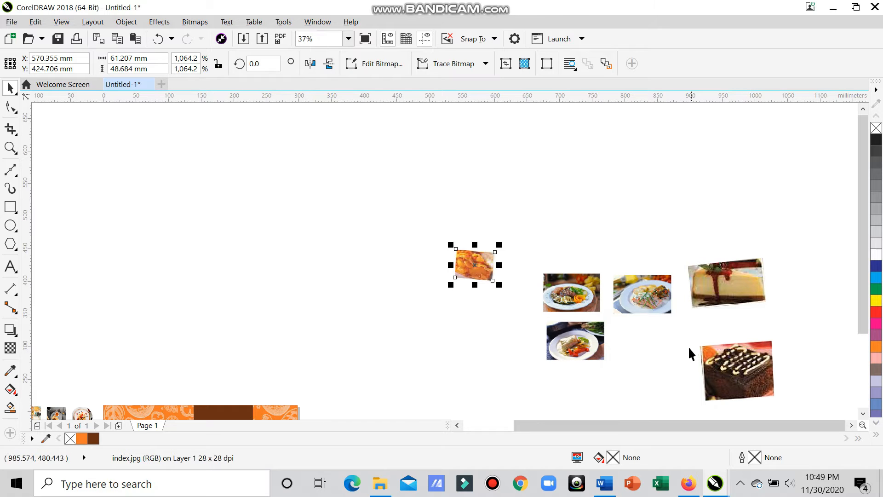
Step: Shrink the six cropped food and dessert photos together to about 192 by 91 mm and place them left of the flyer's other pictures
left_click_drag(410, 193, 806, 393)
scroll(806, 386, "down", 3)
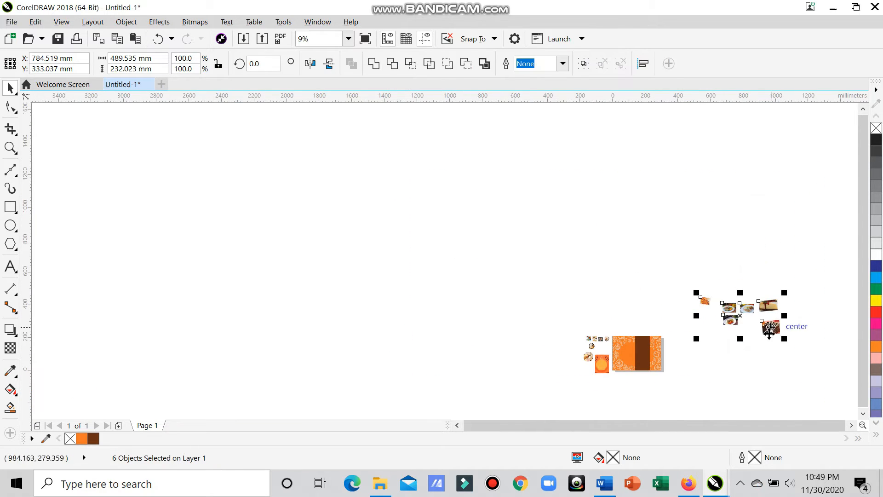
left_click_drag(784, 339, 578, 339)
scroll(642, 311, "up", 3)
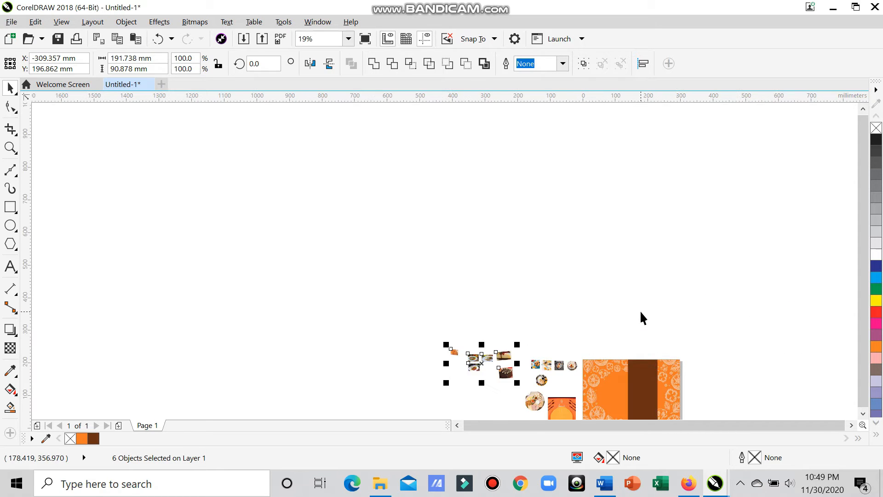
scroll(863, 295, "down", 5)
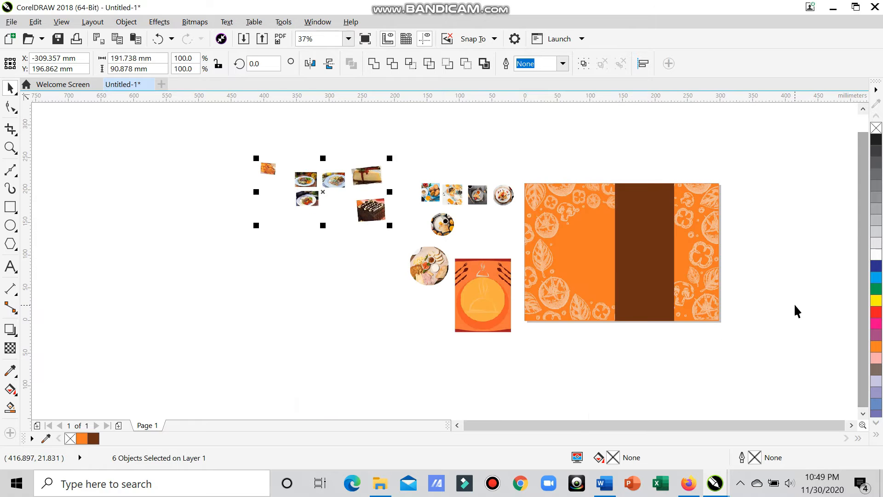
scroll(791, 304, "up", 2)
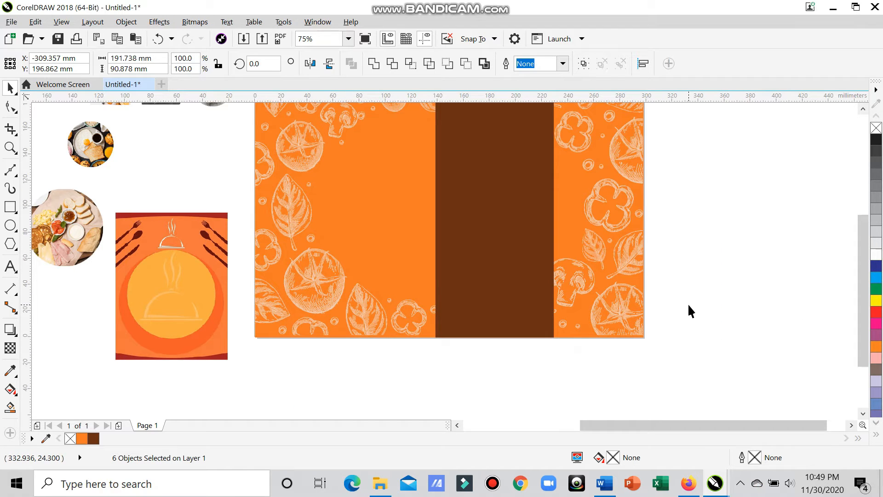
Step: Move the orange plate-and-cutlery poster to the right of the flyer page and enlarge it to about 96 by 126 mm
left_click(144, 245)
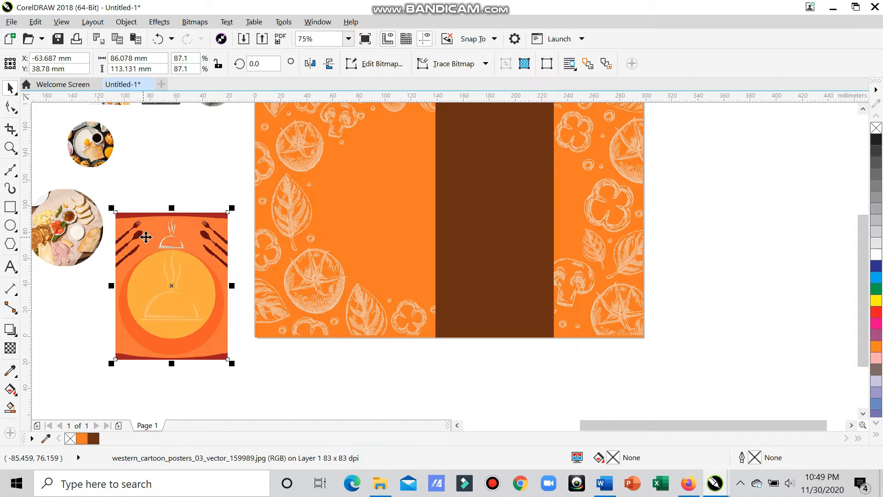
mouse_move(140, 258)
left_mouse_down()
mouse_move(615, 232)
mouse_move(664, 217)
mouse_move(675, 238)
left_mouse_up()
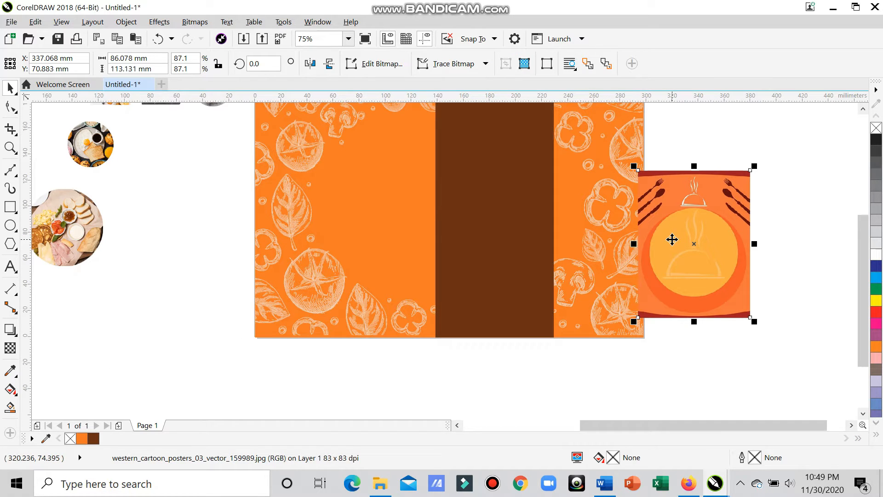
left_click_drag(679, 232, 720, 226)
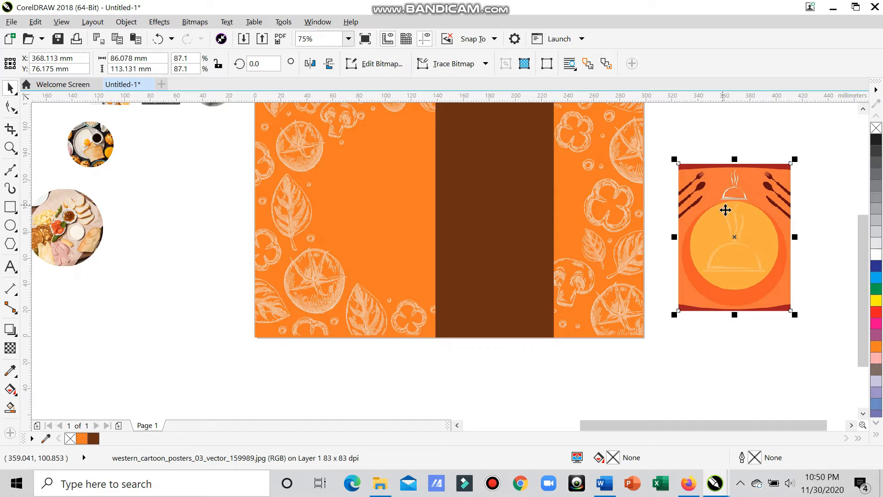
left_click_drag(721, 198, 703, 153)
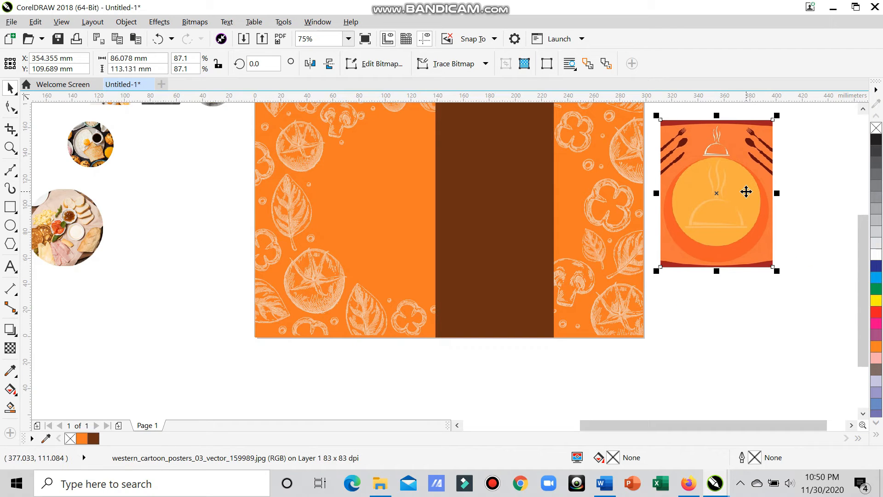
left_click_drag(746, 191, 746, 190)
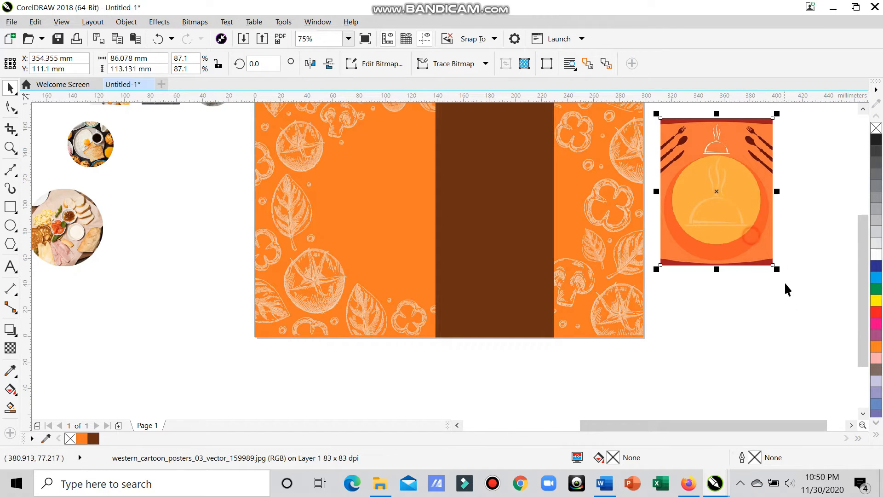
left_click_drag(778, 267, 792, 284)
left_click_drag(768, 424, 785, 424)
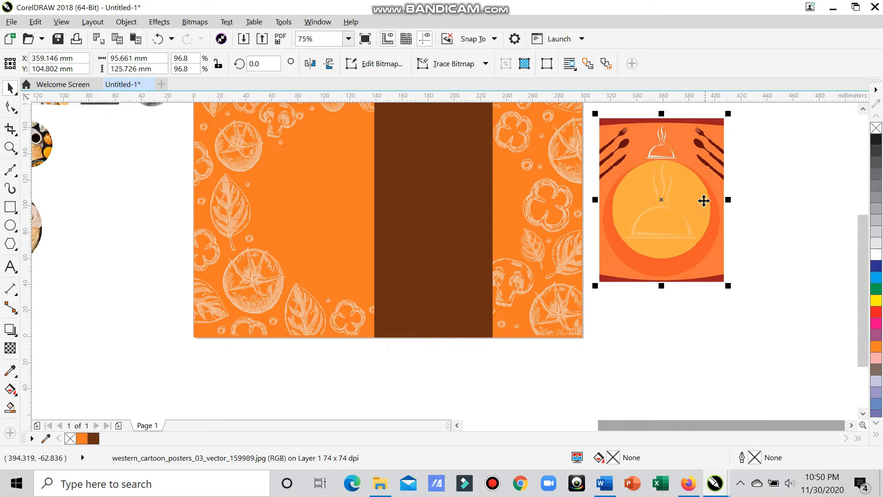
Step: Duplicate the enlarged plate-and-cutlery poster, placing the copy directly to the right of the original
left_click(705, 205)
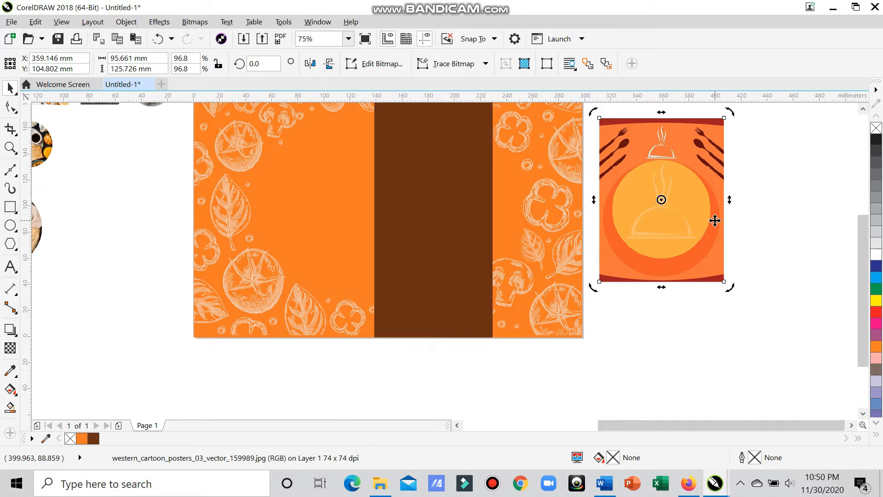
left_click_drag(716, 223, 831, 196)
left_click(709, 192)
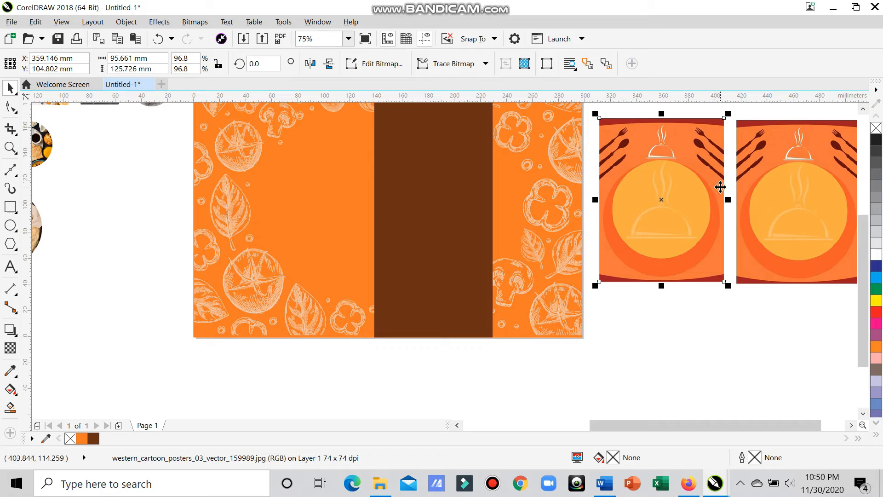
left_click_drag(605, 118, 505, 118)
left_click_drag(548, 193, 647, 183)
left_click_drag(529, 118, 646, 168)
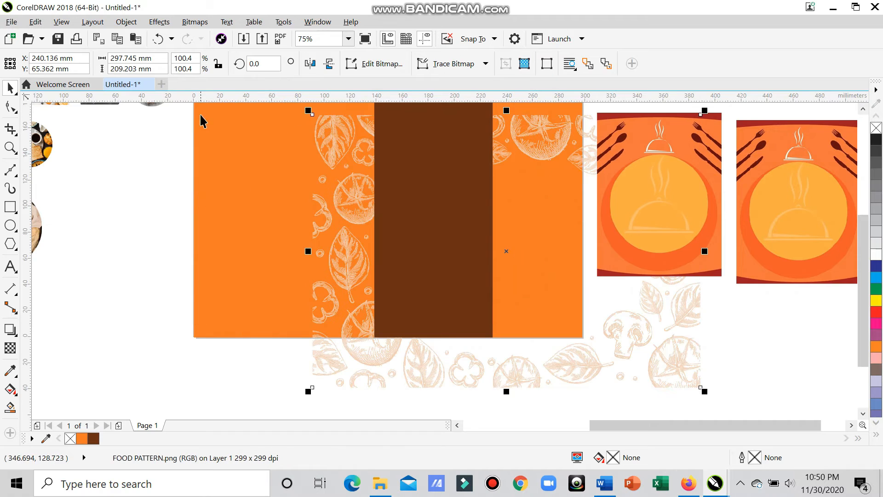
key("ctrl+z")
key("ctrl+z")
Step: Trace the plate-and-cutlery poster nearest the flyer page with an Outline Trace of type Logo, keeping automatic background removal on
left_click(687, 154)
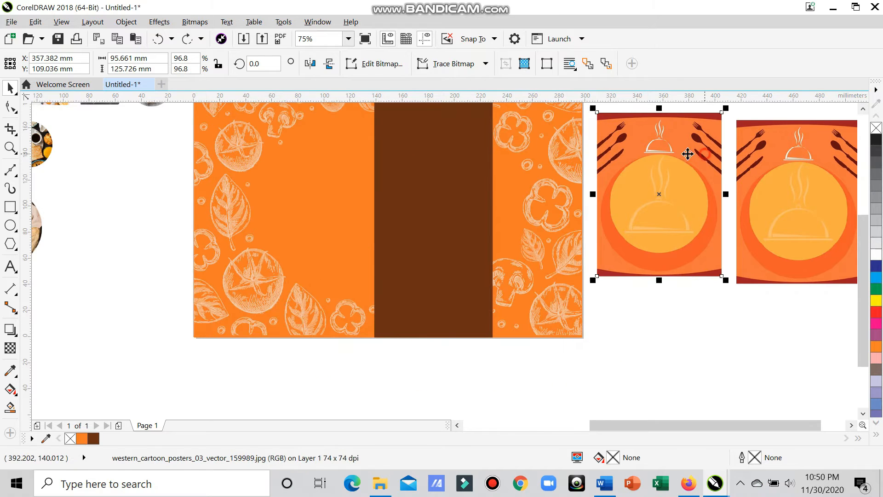
left_click(490, 65)
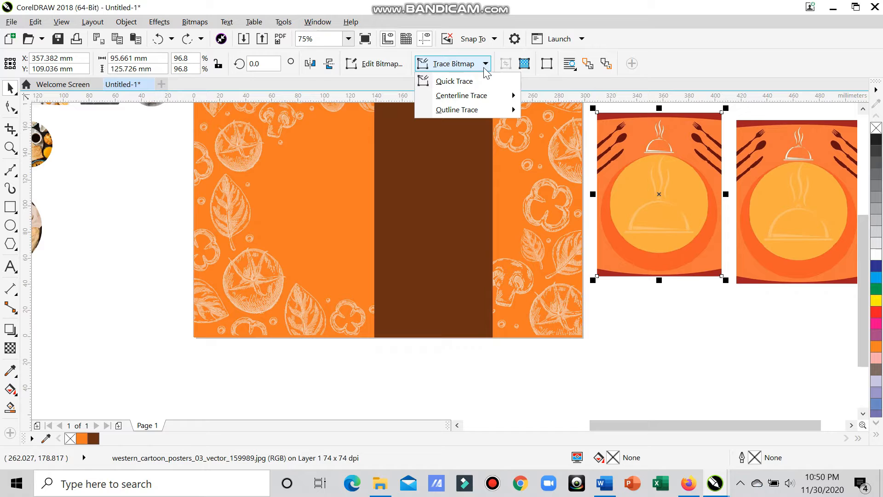
mouse_move(498, 101)
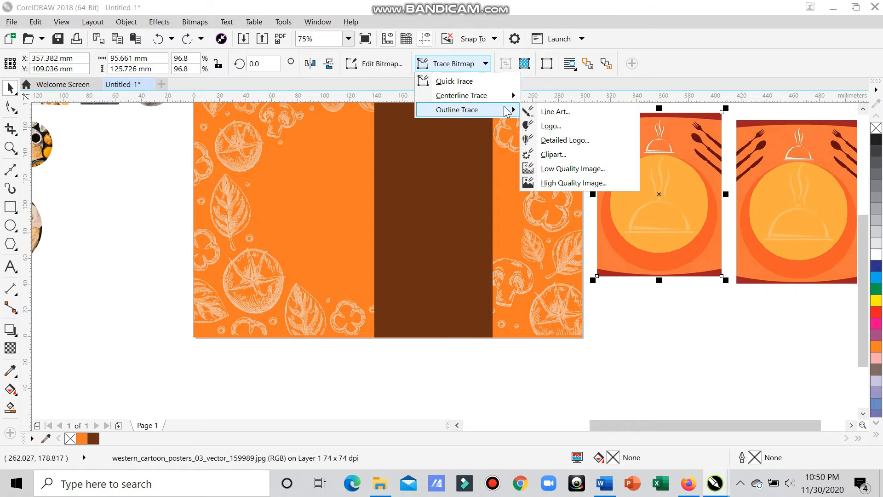
left_click(536, 126)
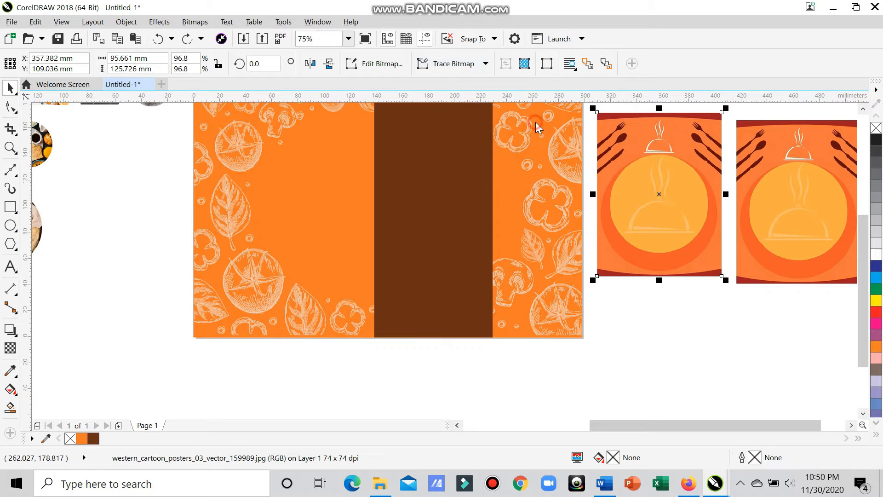
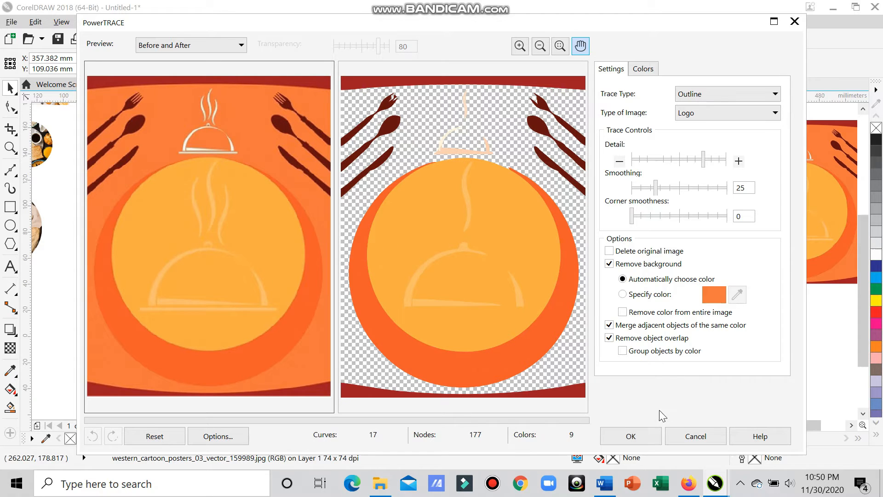
left_click(631, 435)
Step: Move the traced artwork off its source poster to the other side of the flyer page and delete that source poster
mouse_move(693, 193)
left_mouse_down()
mouse_move(671, 197)
mouse_move(691, 288)
mouse_move(347, 296)
mouse_move(120, 267)
left_mouse_up()
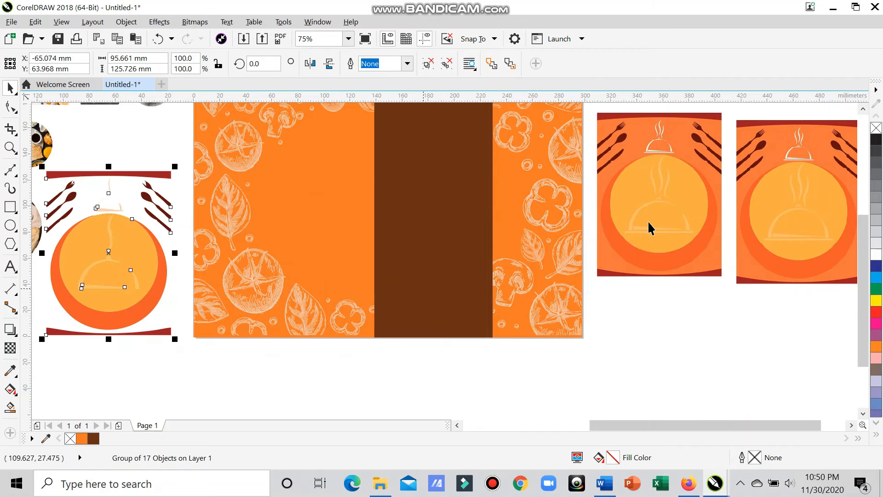
left_click_drag(650, 228, 669, 274)
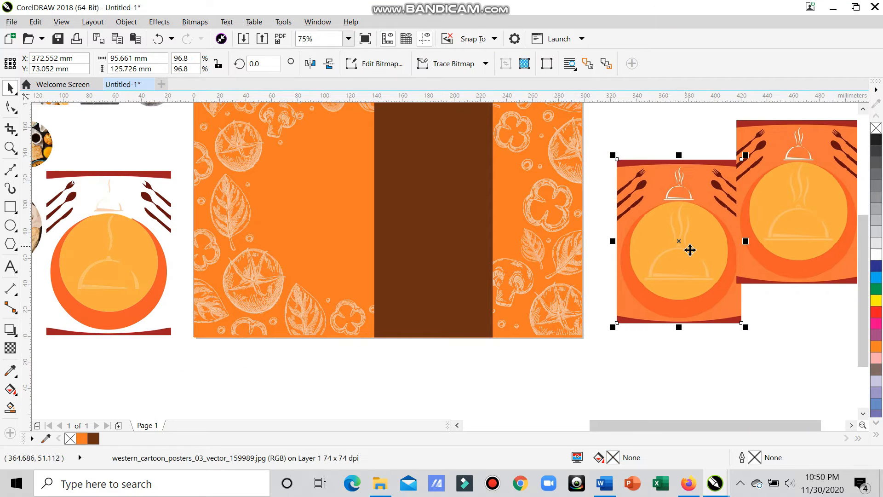
key("Delete")
Step: Place the traced artwork to the right of the remaining poster, around X 587, Y 112 mm, scaled to about 74 by 98 mm
left_click_drag(152, 318, 791, 407)
left_click_drag(739, 335, 794, 289)
scroll(714, 337, "down", 3)
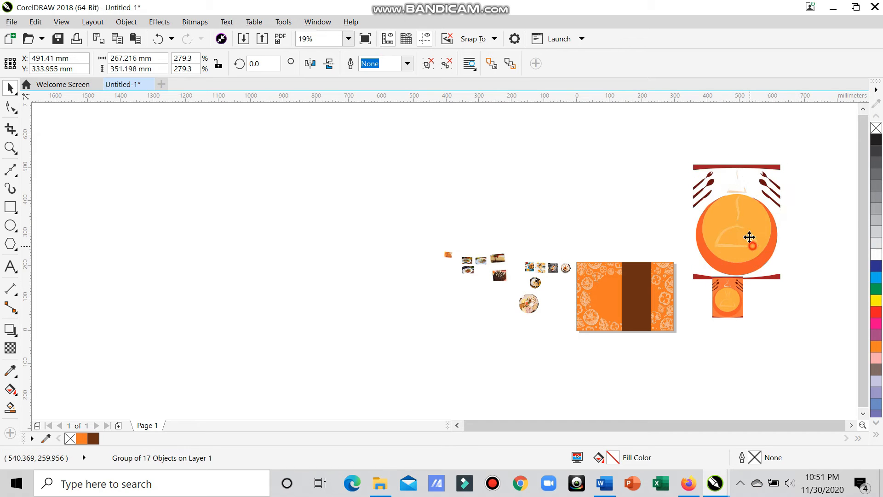
left_click_drag(749, 236, 733, 213)
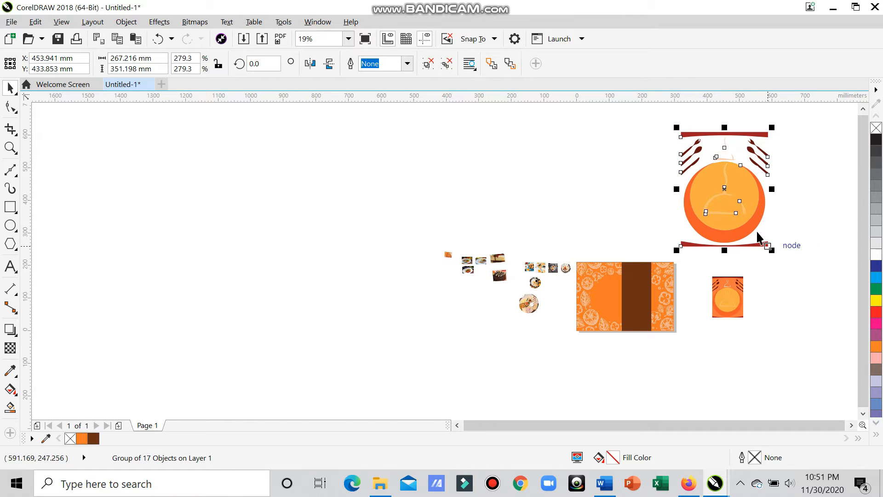
left_click(772, 261)
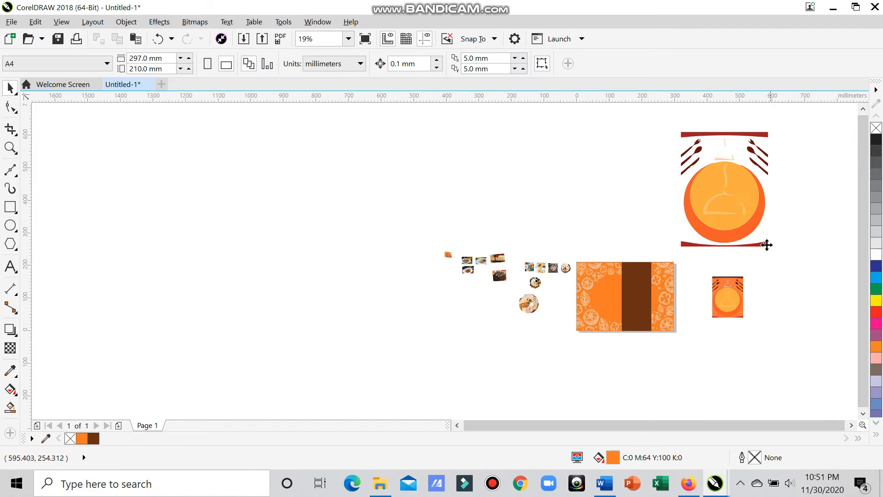
left_click(767, 245)
left_click_drag(777, 251, 766, 297)
scroll(775, 298, "up", 2)
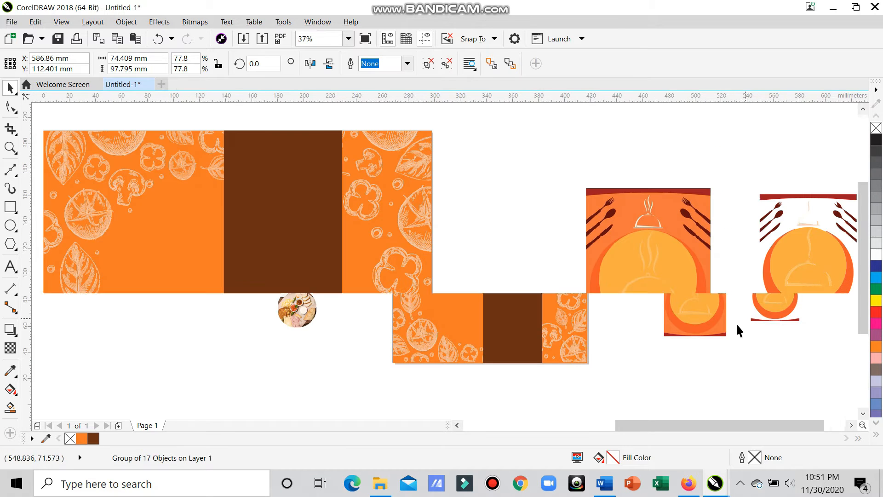
Step: Ungroup the traced plate-and-cutlery artwork completely into separate curves
left_click_drag(696, 426, 717, 426)
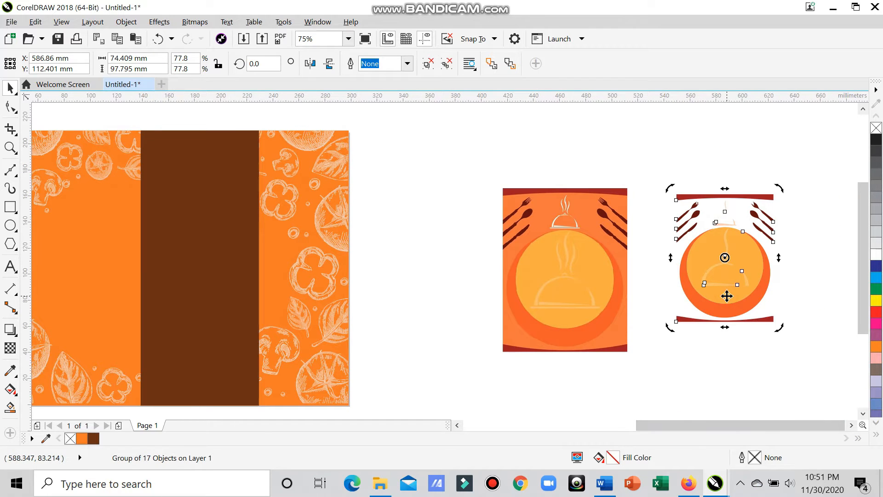
left_click(447, 63)
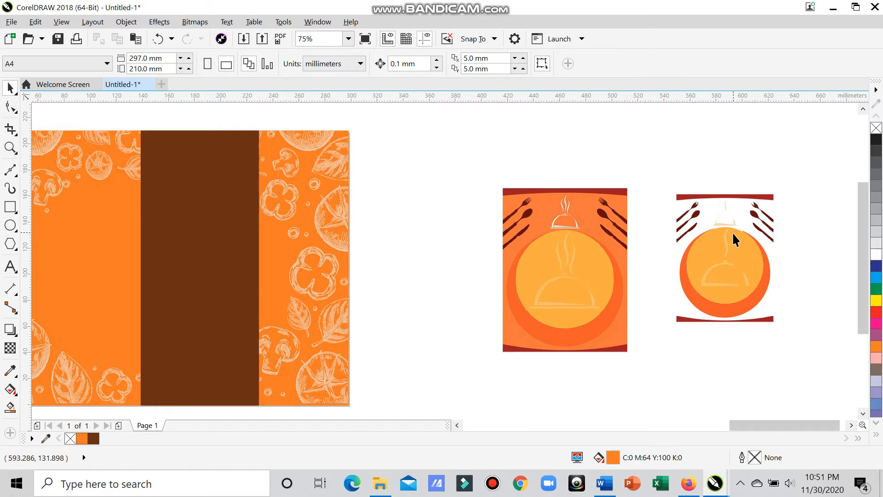
scroll(732, 232, "up", 2)
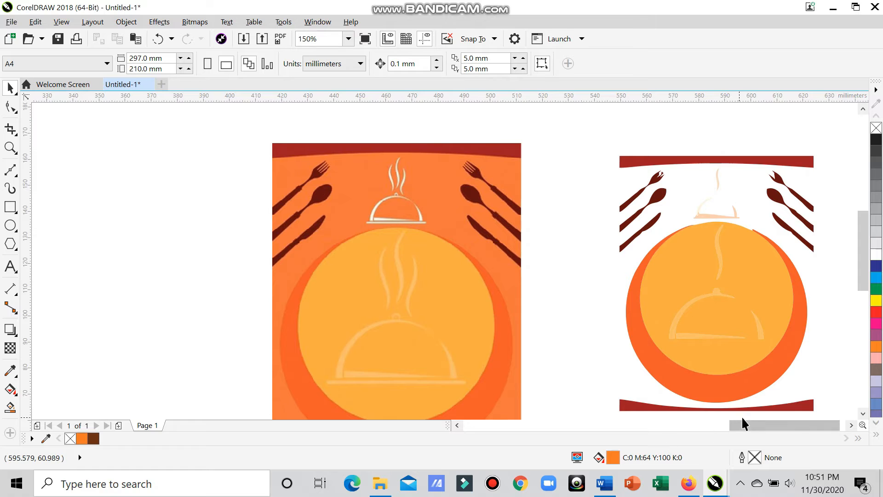
left_click_drag(743, 424, 771, 426)
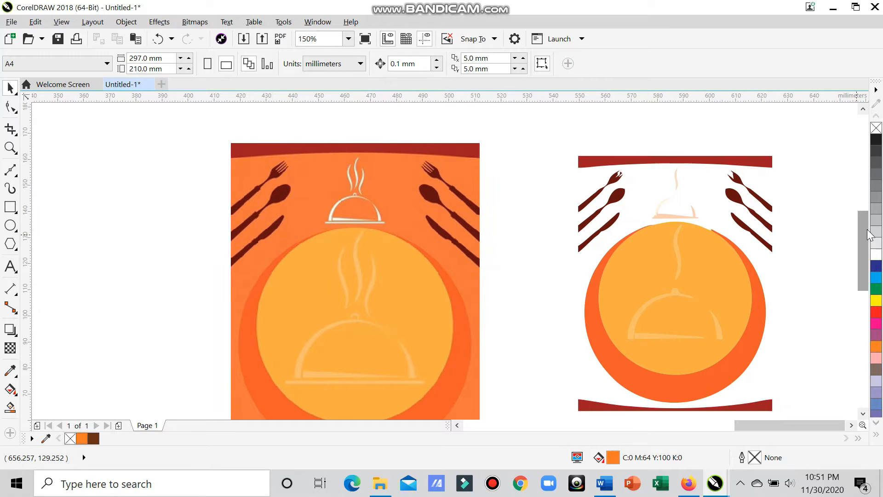
scroll(863, 248, "down", 1)
left_click(738, 270)
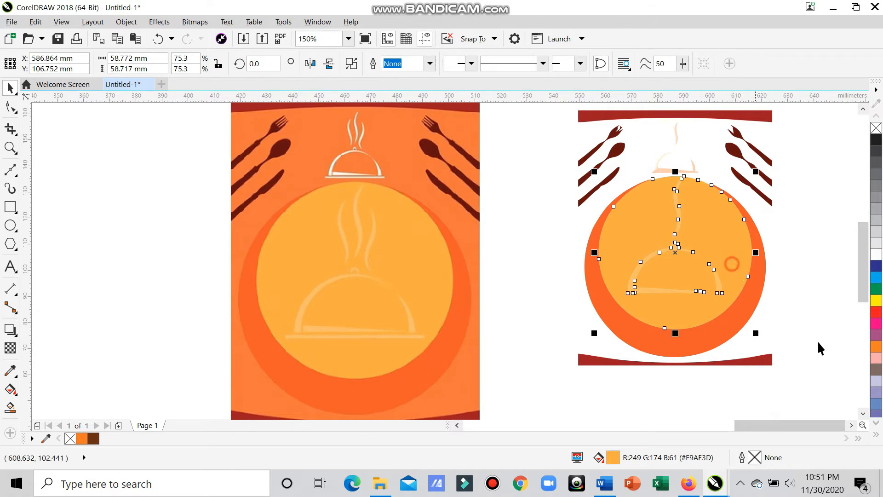
left_click(790, 287)
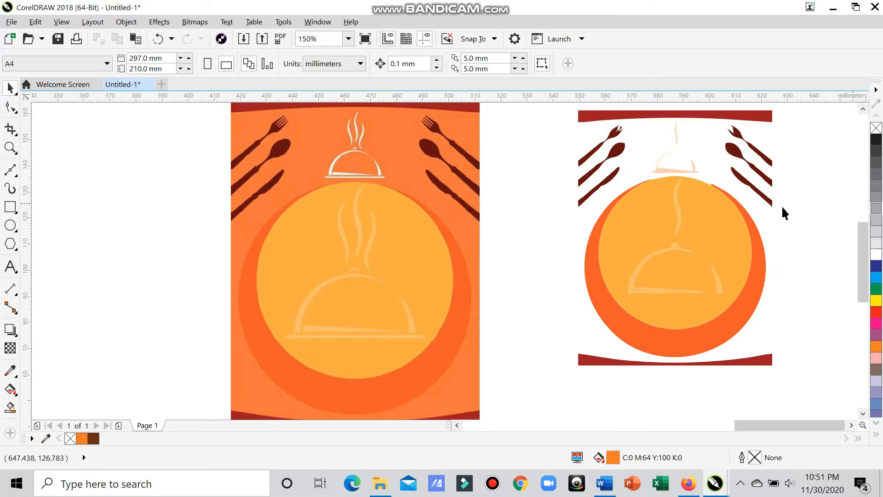
Step: Delete the two fork shapes from the traced artwork, one on each side
left_click(619, 138)
left_click(602, 141)
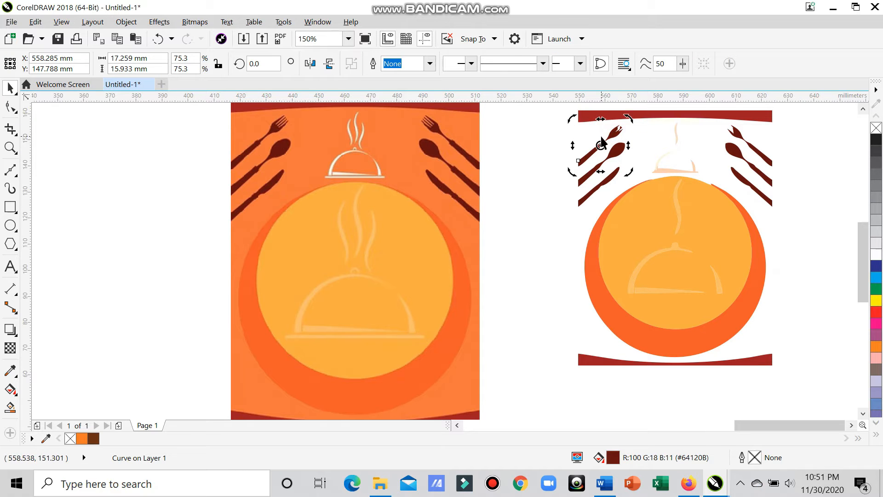
key("Delete")
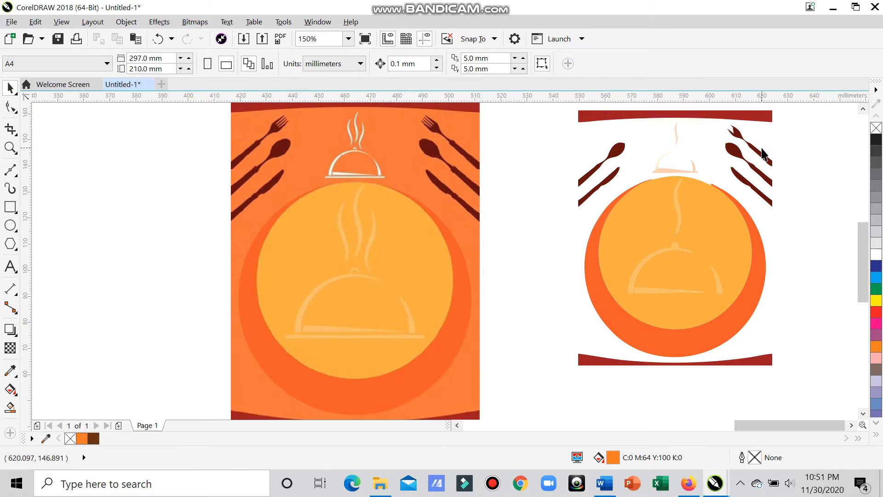
left_click(770, 156)
key("Delete")
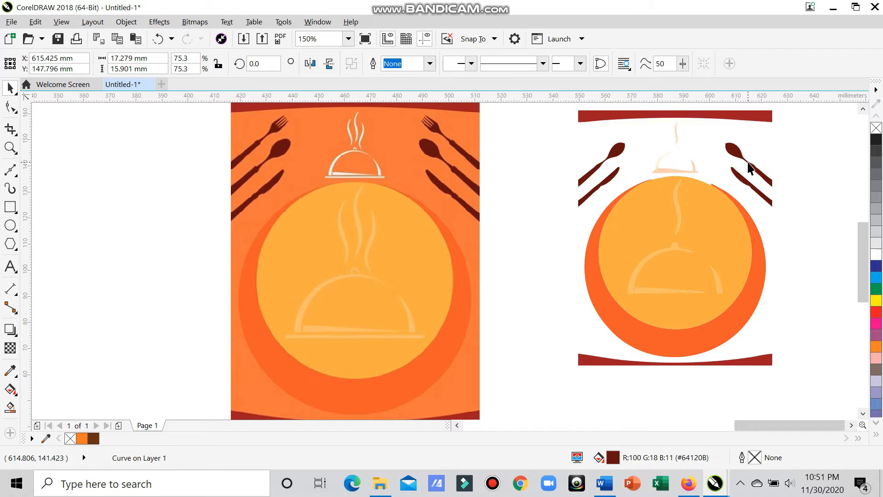
Step: Delete the yellow plate circle and the orange crescent around it from the traced artwork
left_click(726, 296)
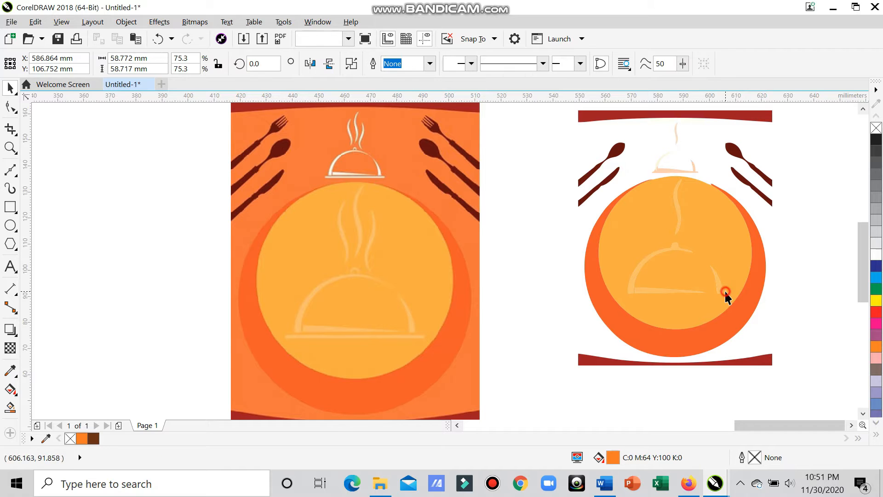
key("Delete")
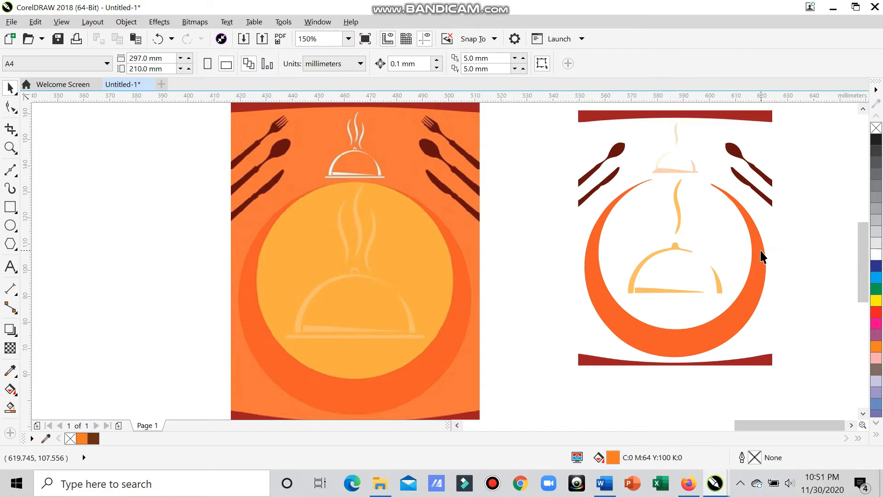
left_click(760, 251)
key("Delete")
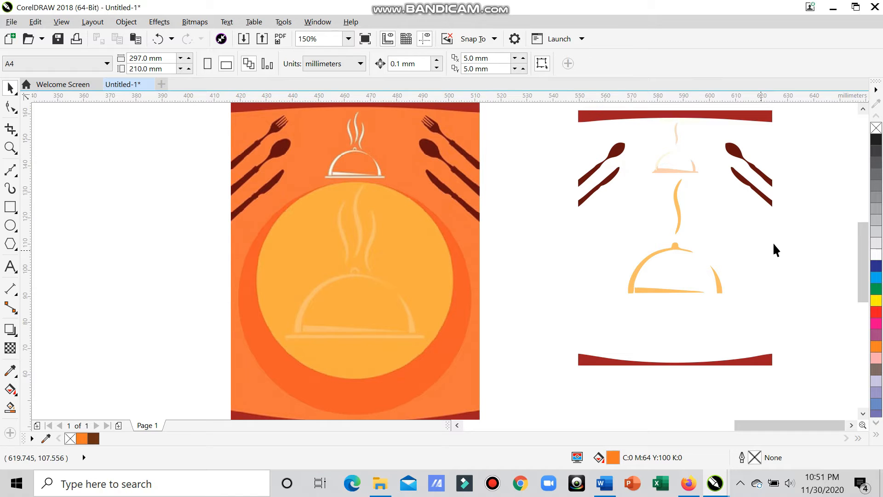
Step: Delete the small pale food cover and its steam from the upper part of the traced artwork
left_click(686, 170)
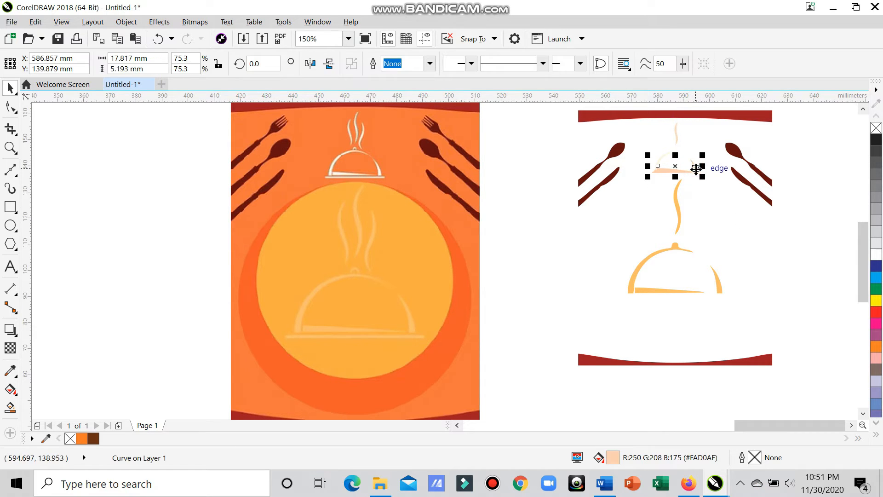
scroll(863, 272, "up", 3)
left_click_drag(627, 192, 707, 302)
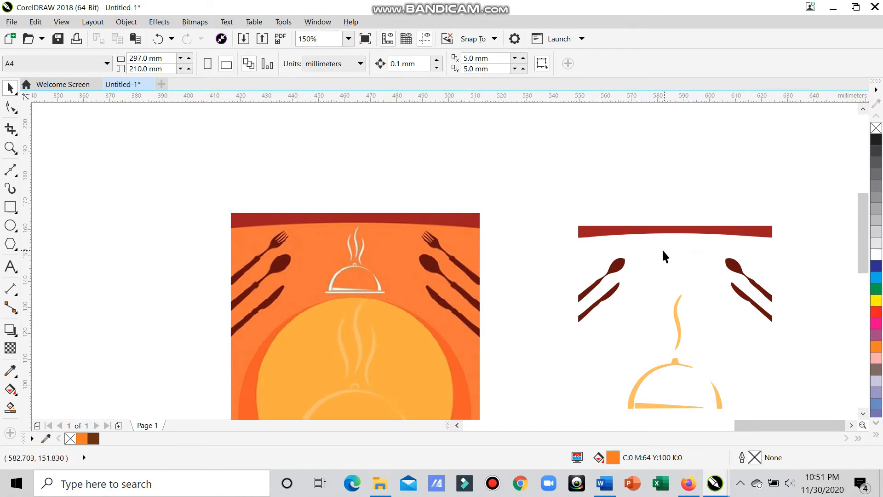
scroll(661, 255, "down", 2)
scroll(661, 344, "up", 2)
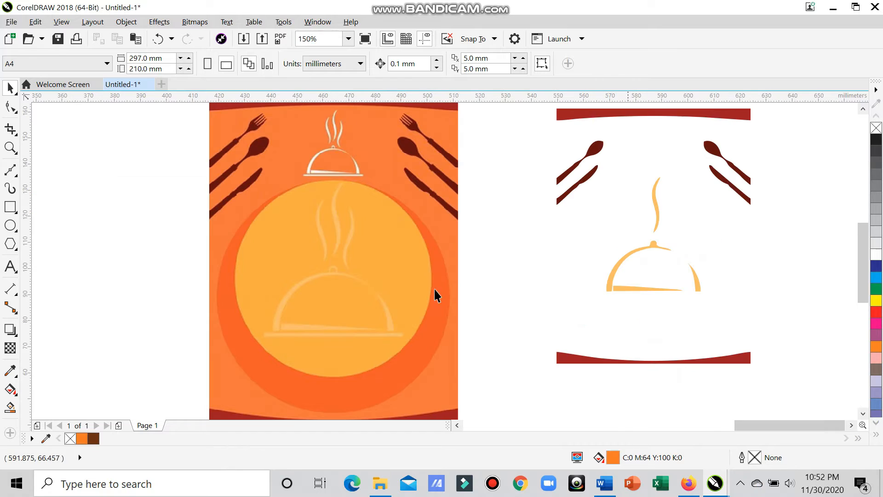
Step: Delete the remaining poster bitmap and move the ten leftover traced pieces beside the flyer page, to about X 387, Y 148 mm
left_click(354, 278)
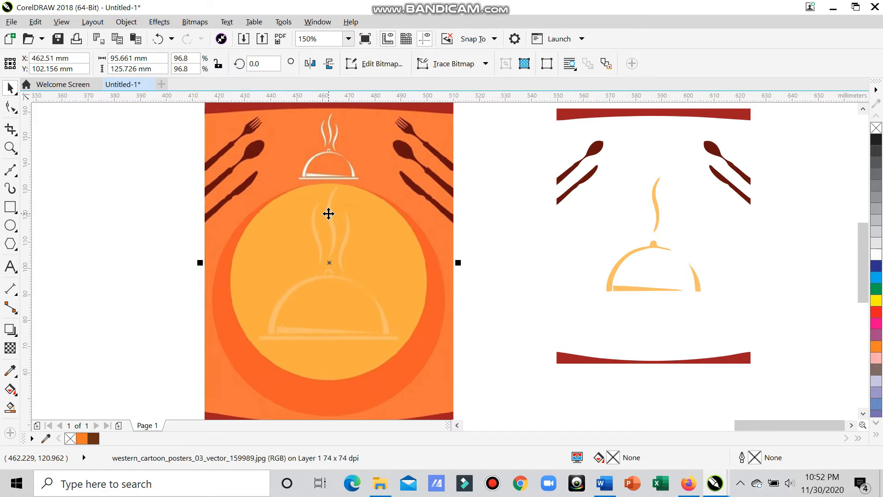
key("Delete")
mouse_move(763, 380)
left_mouse_down()
mouse_move(573, 74)
mouse_move(518, 83)
mouse_move(508, 170)
left_mouse_up()
left_click_drag(591, 190, 71, 99)
Step: Move the ten traced pieces onto the flyer's left orange area, overlapping the brown band, at about X 109, Y 107 mm
scroll(107, 139, "down", 2)
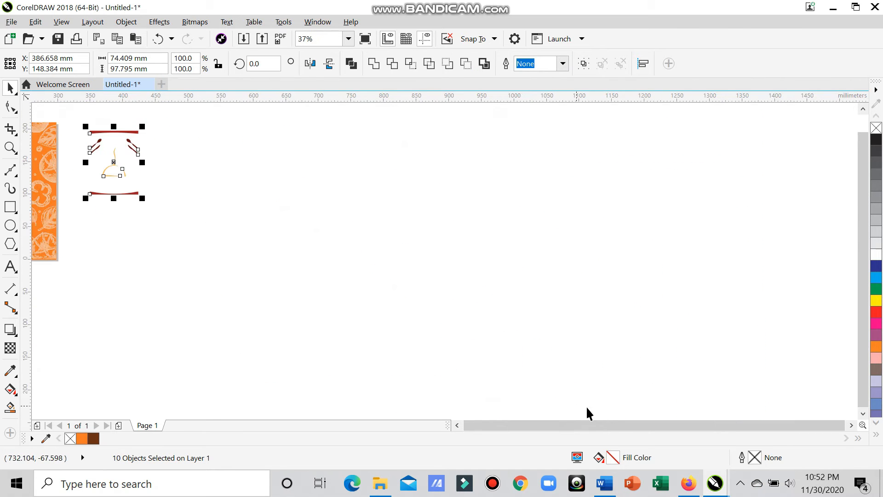
left_click(459, 422)
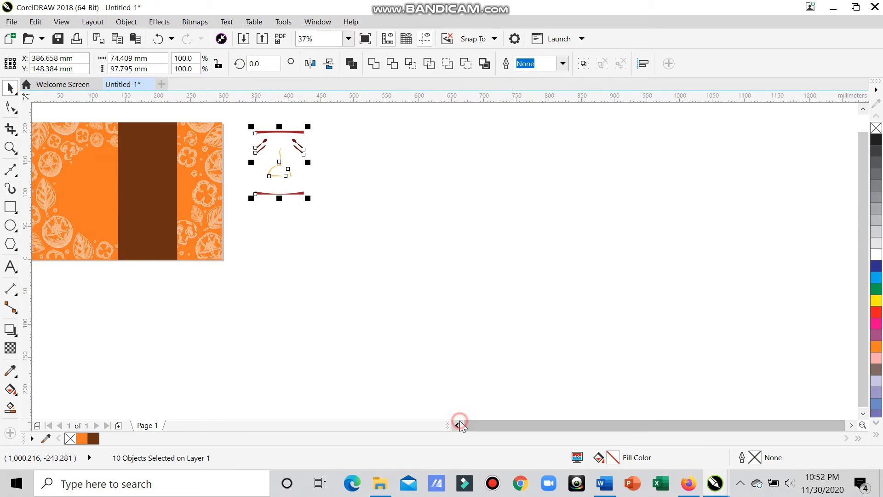
left_click_drag(866, 305, 842, 240)
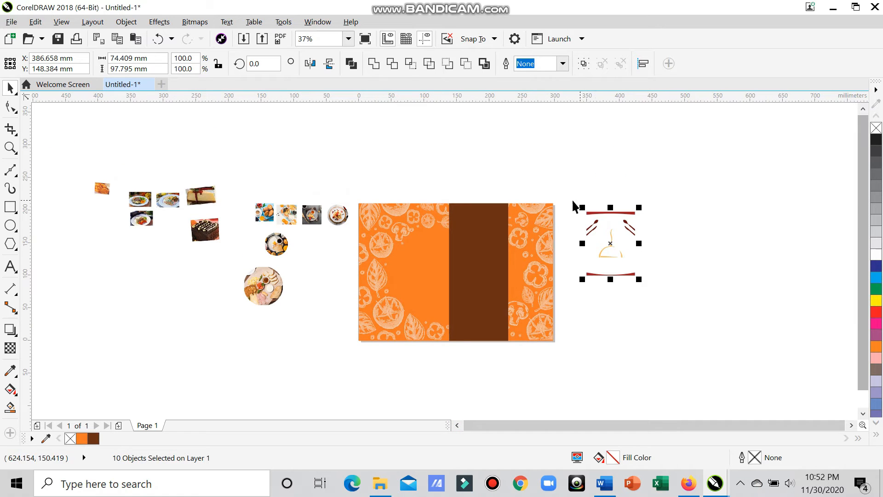
left_click_drag(593, 224, 428, 250)
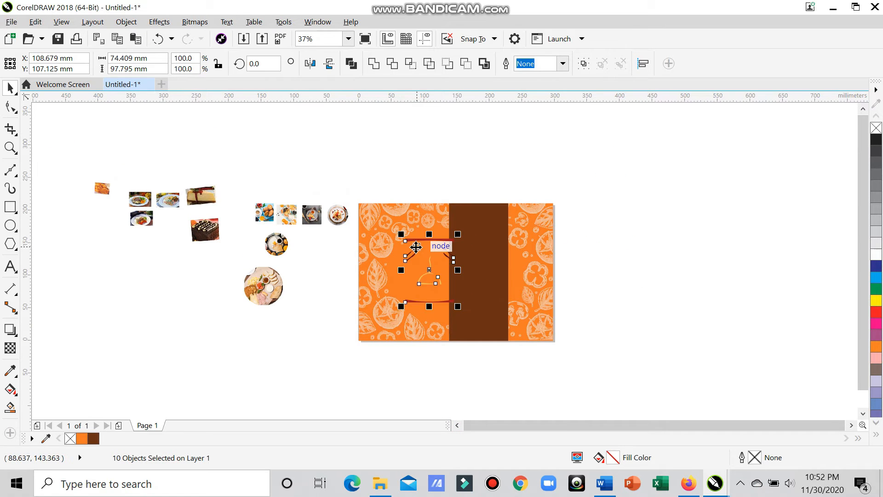
scroll(427, 251, "up", 4)
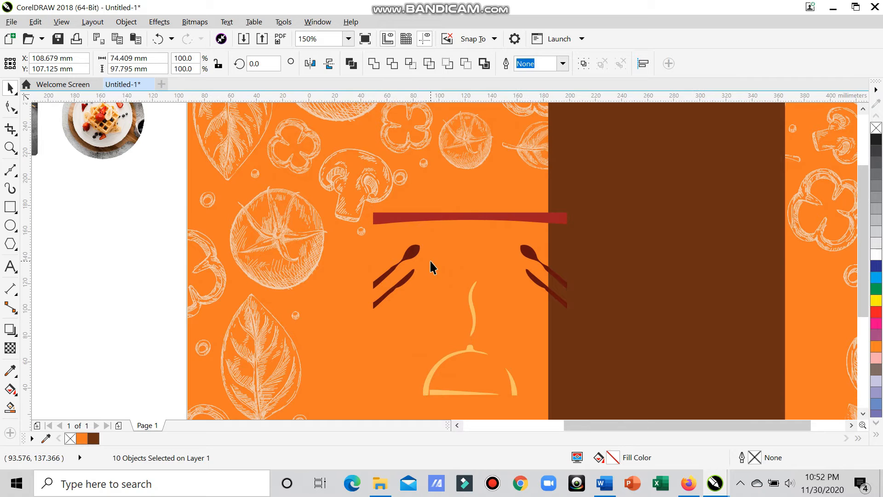
Step: Move the upper dark red curved strip to the page's top-left corner and enlarge it to 138.1 mm wide
scroll(431, 265, "down", 2)
left_click(430, 142)
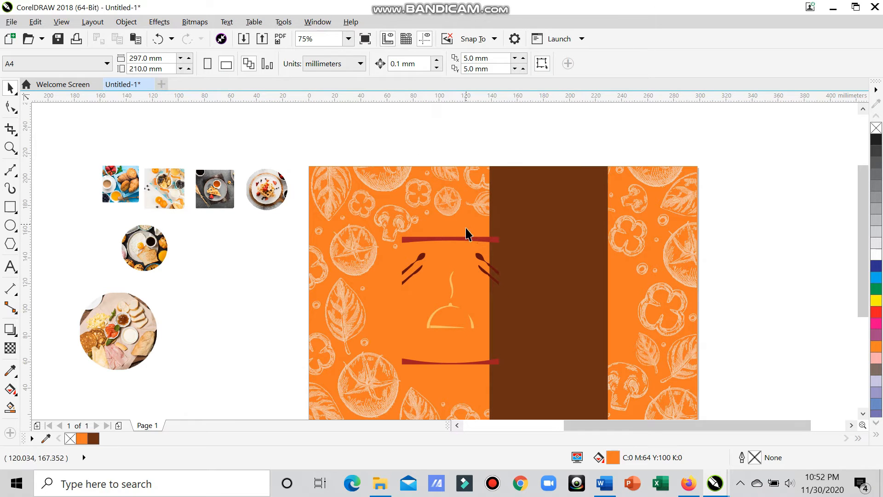
left_click(468, 239)
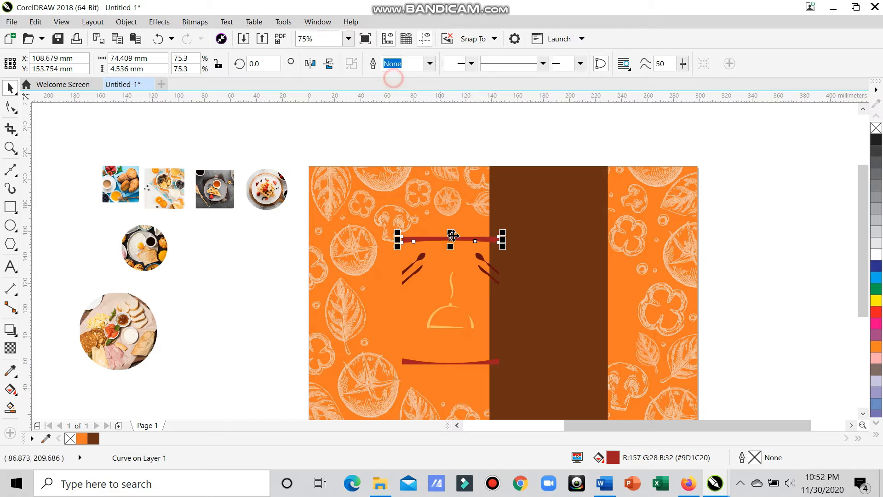
left_click_drag(458, 239, 490, 177)
scroll(490, 176, "up", 2)
left_click(490, 148)
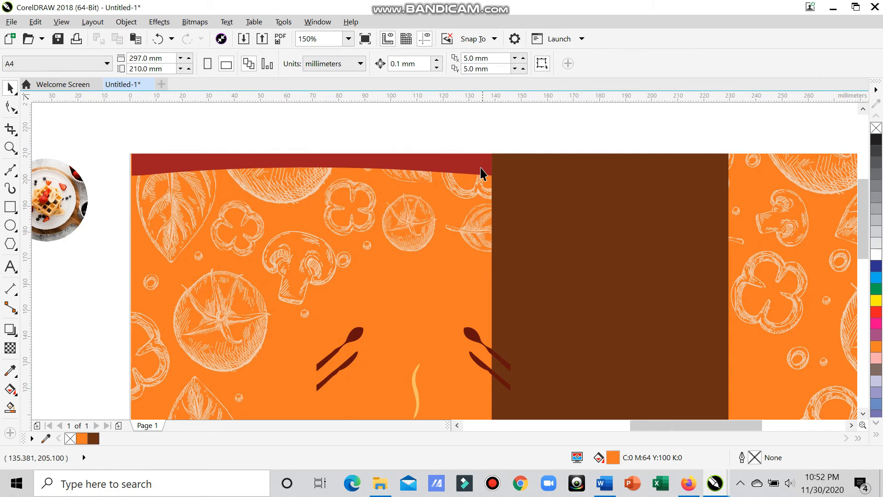
Step: Widen the red strip to 138.6 mm so its right end meets the vertical brown band
left_click(478, 168)
key("Left")
key("Left")
key("Left")
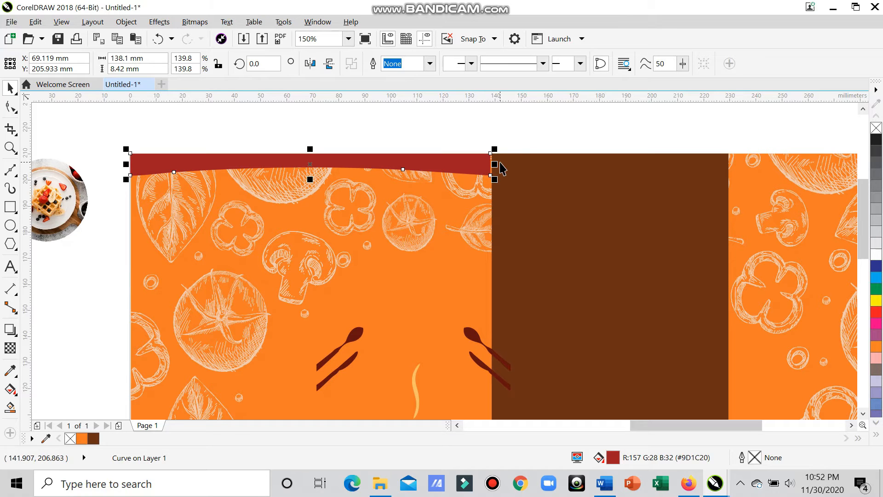
scroll(496, 164, "up", 1)
left_click_drag(487, 167, 486, 172)
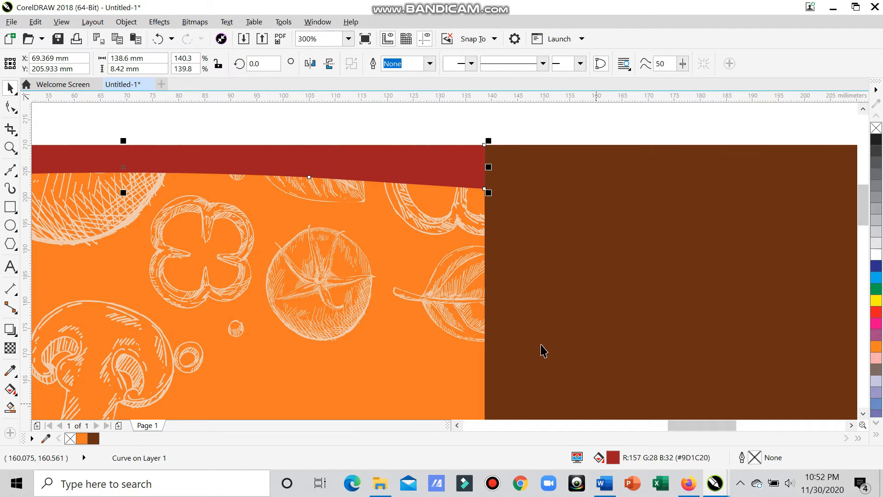
Step: Recolour the strip in the band's dark brown (C36 M80 Y100 K47) and stretch it to 16.685 mm high
scroll(543, 351, "down", 1)
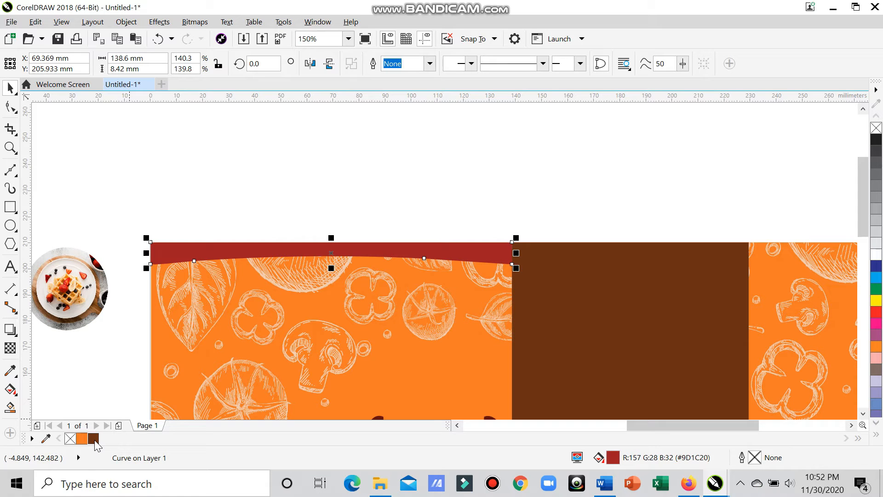
left_click(94, 439)
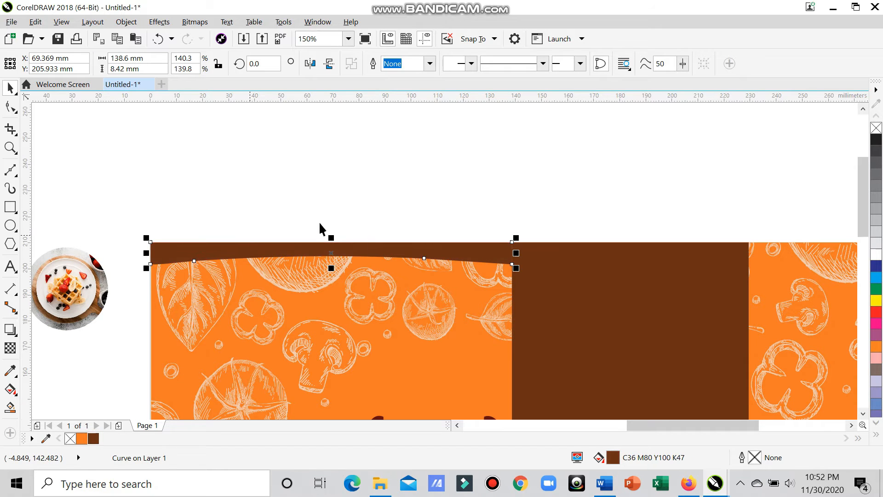
left_click(360, 213)
left_click(355, 248)
left_click_drag(335, 262, 335, 288)
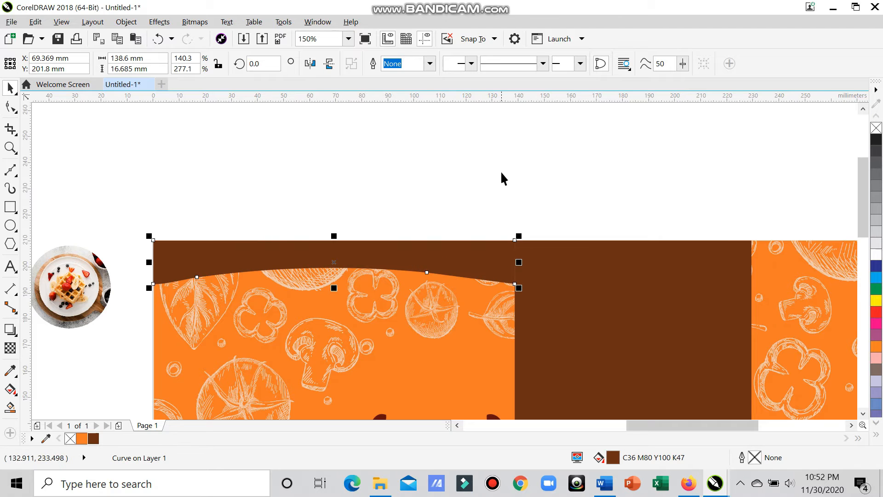
Step: Adjust the brown curved strip's height by its lower edge, ending at 23.035 mm
scroll(501, 177, "down", 3)
left_click(406, 175)
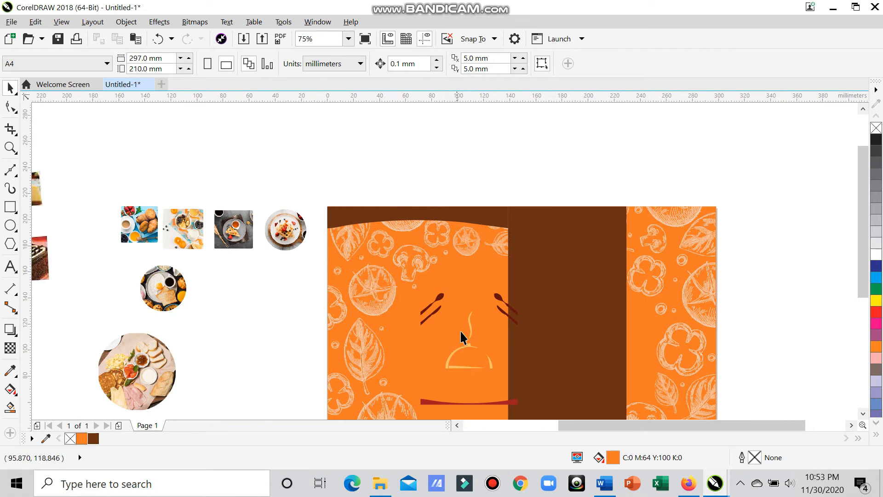
left_click(412, 220)
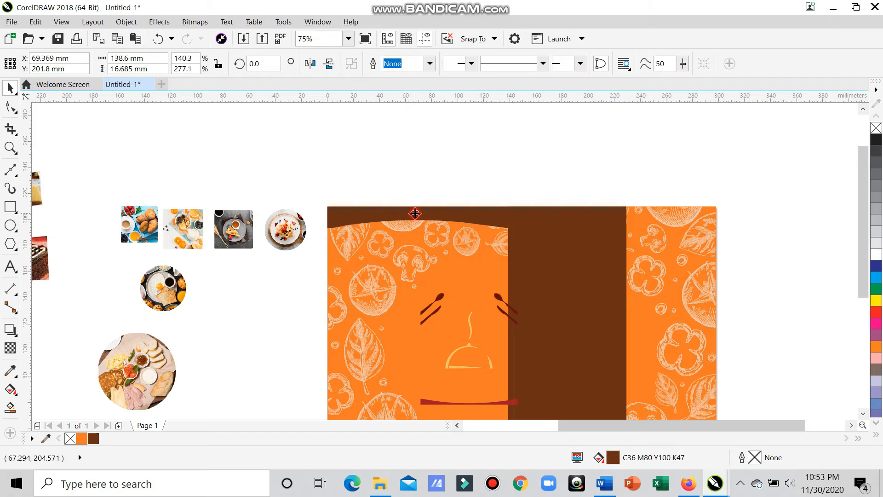
left_click_drag(420, 233, 429, 290)
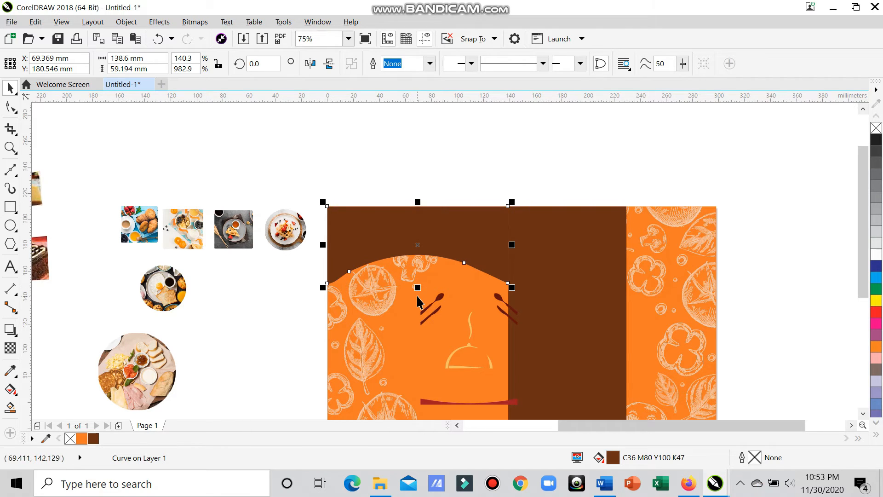
scroll(417, 297, "up", 1)
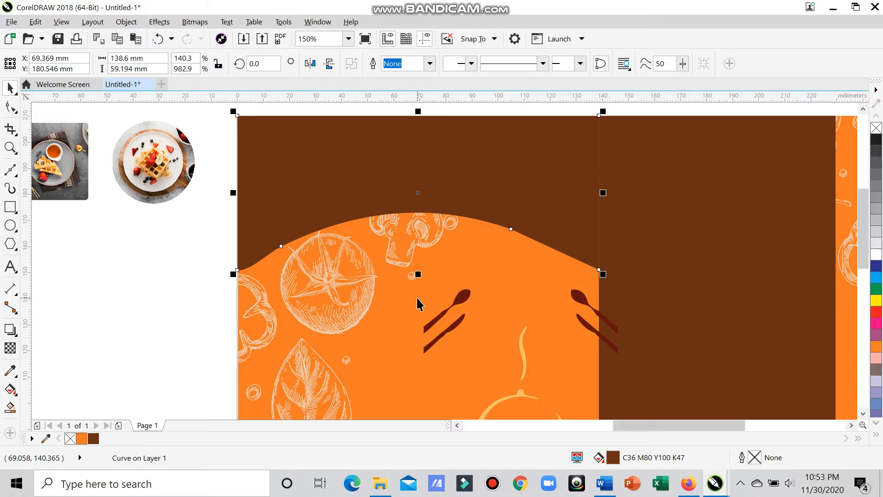
left_click_drag(419, 273, 423, 201)
scroll(423, 202, "up", 1)
scroll(424, 206, "down", 4)
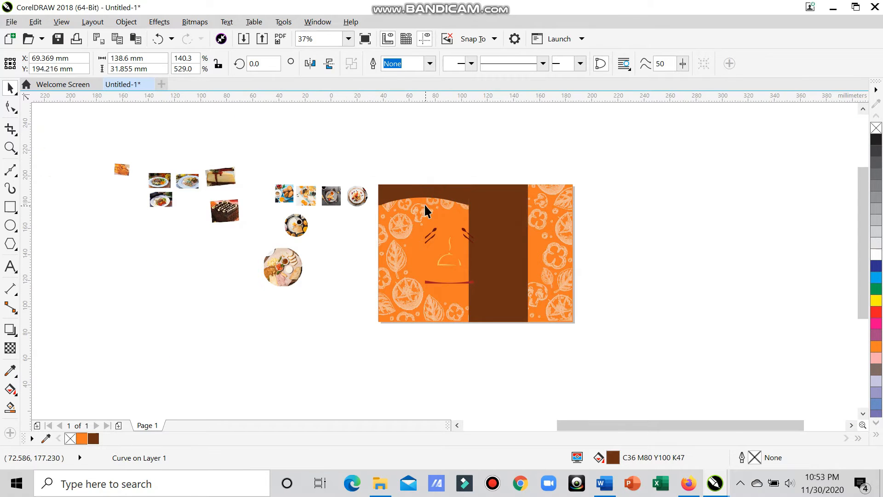
scroll(422, 207, "up", 2)
left_click_drag(422, 207, 420, 191)
left_click(439, 132)
Step: Delete the four dark red cutlery pieces from the page
left_click(441, 258)
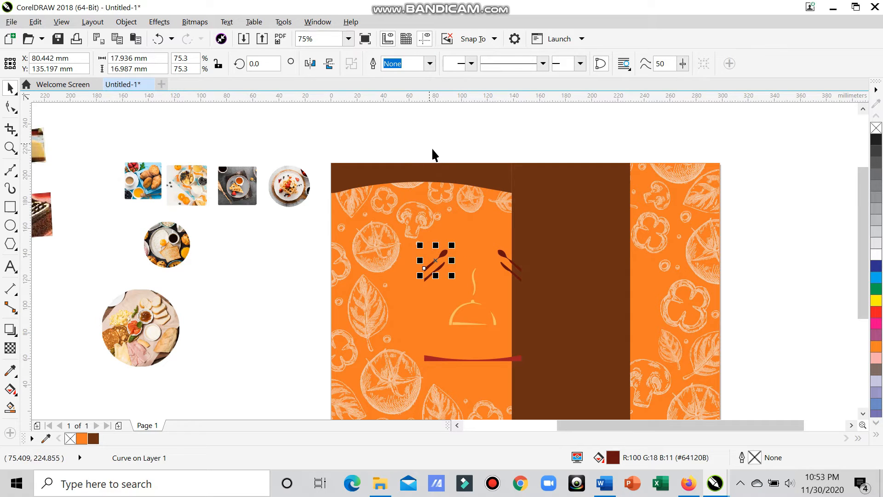
left_click_drag(297, 220, 612, 283)
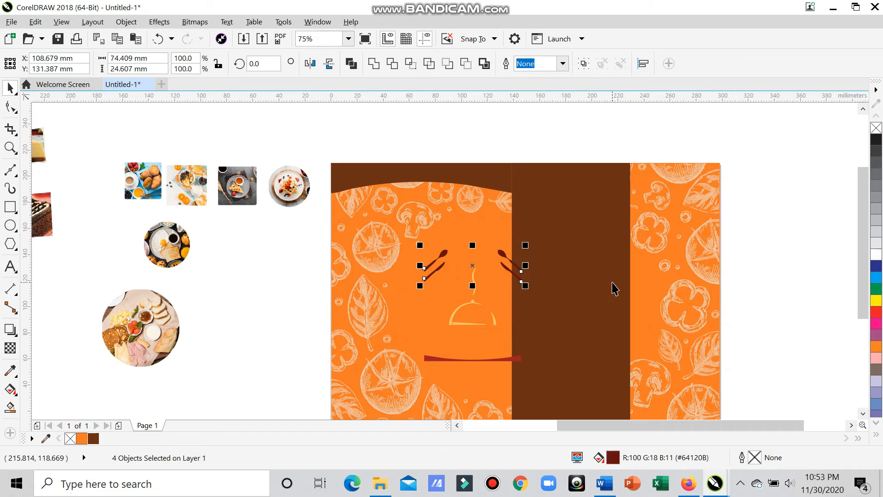
key("Escape")
Step: Move the yellow food cover with its steam off the page beside the food photos, and delete the lower red strip
left_click_drag(308, 242, 551, 350)
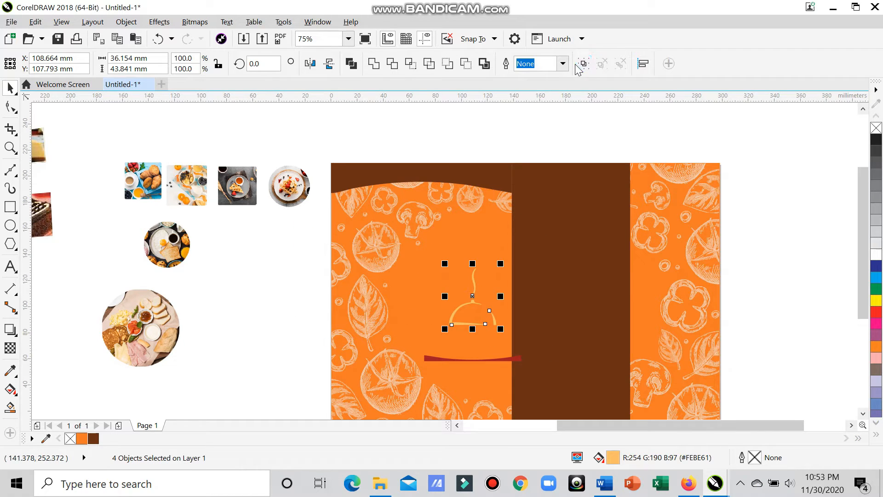
left_click_drag(474, 299, 238, 287)
left_click_drag(440, 364, 213, 372)
key("Delete")
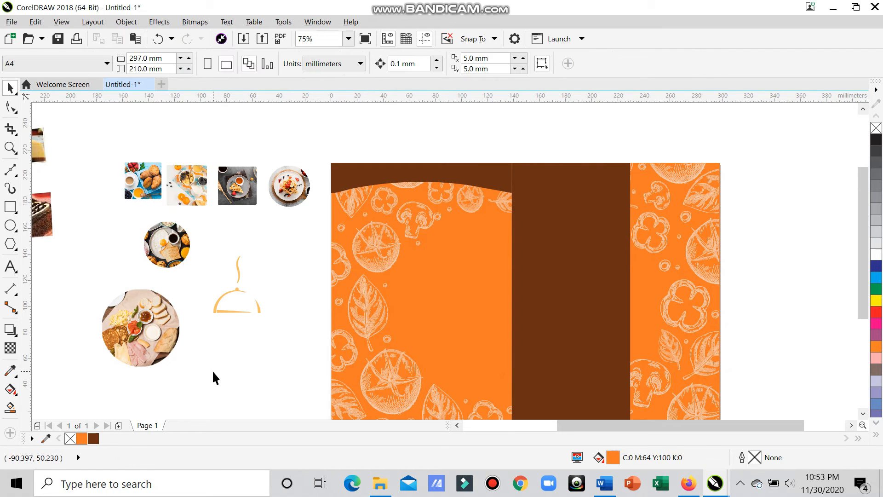
Step: Move the brown curved strip and the vertical brown band together off the page's right side, to about X 430, Y 103 mm
left_click(385, 306)
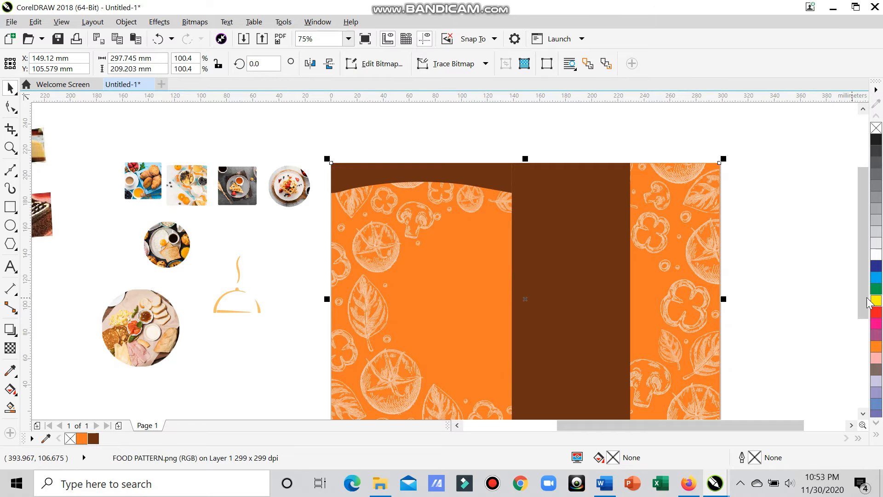
scroll(865, 304, "down", 1)
scroll(724, 355, "down", 1)
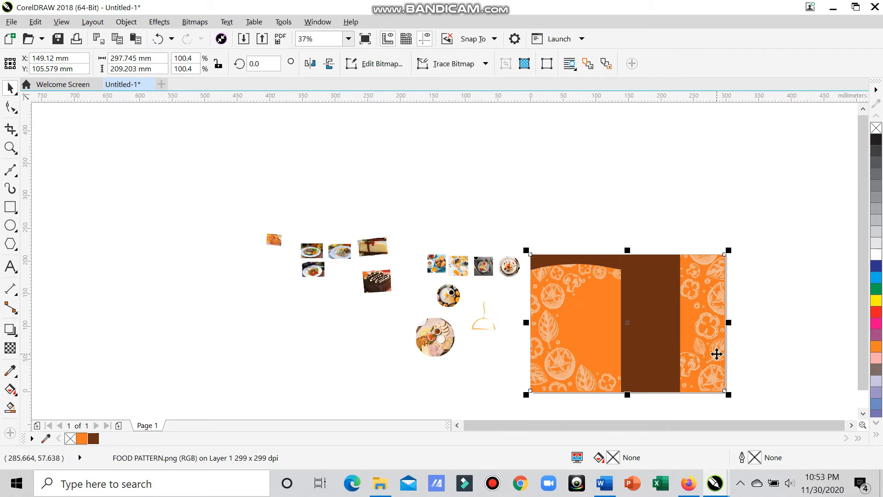
scroll(717, 353, "up", 1)
left_click(491, 174)
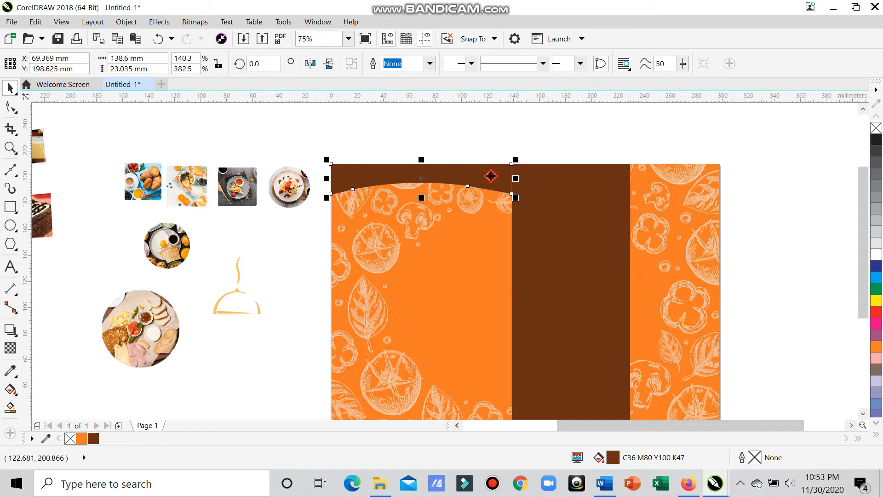
left_click(572, 217, "shift")
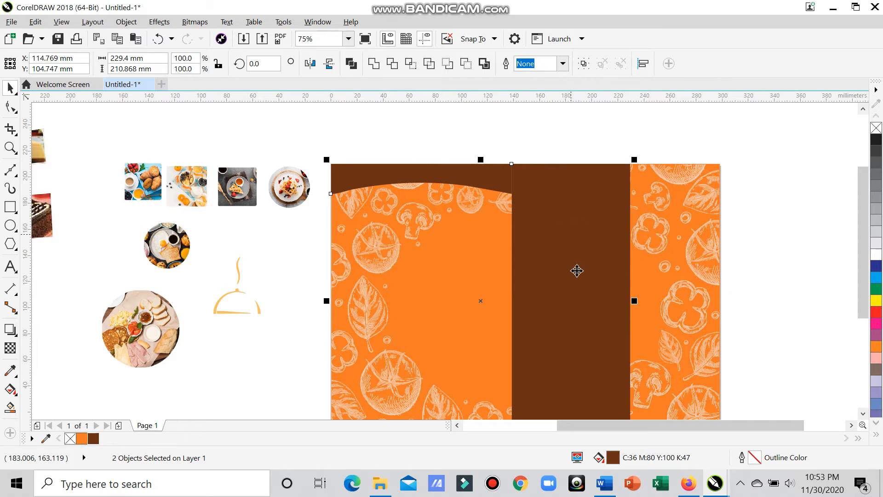
left_click_drag(621, 424, 662, 424)
left_click_drag(469, 291, 831, 306)
left_click_drag(701, 185, 729, 185)
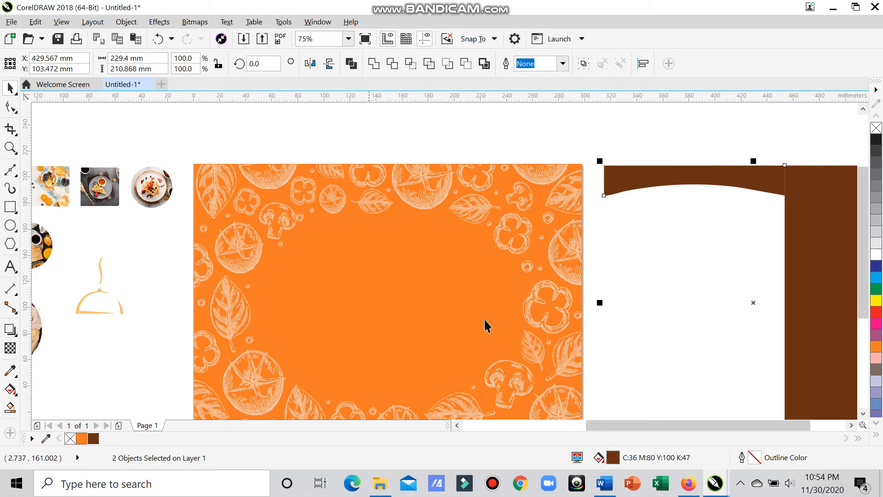
Step: Cover the food pattern with an orange rectangle of 297.745 × 209.203 mm and give it a uniform transparency of 68
left_click_drag(649, 426, 610, 424)
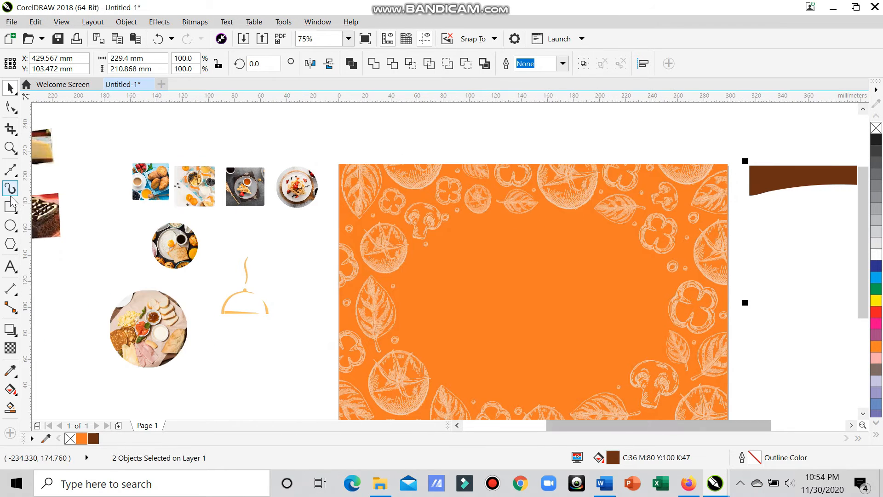
left_click(10, 207)
left_click_drag(342, 163, 722, 410)
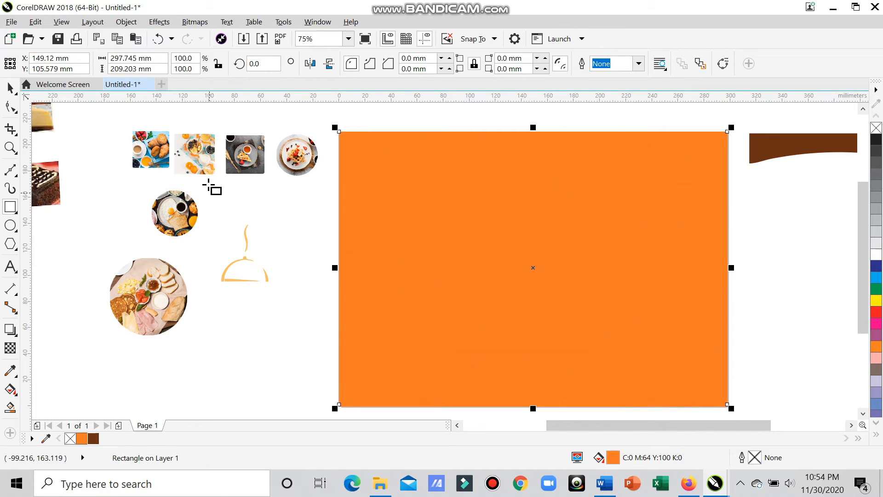
left_click(8, 352)
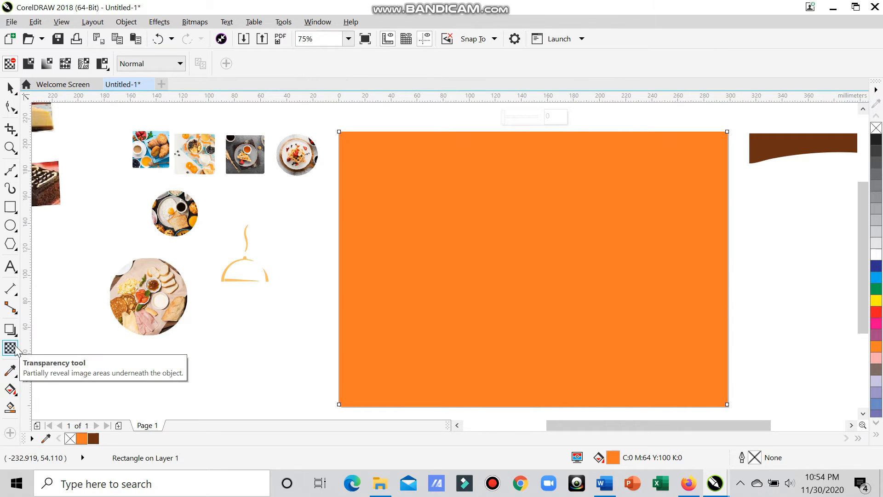
scroll(479, 391, "down", 2)
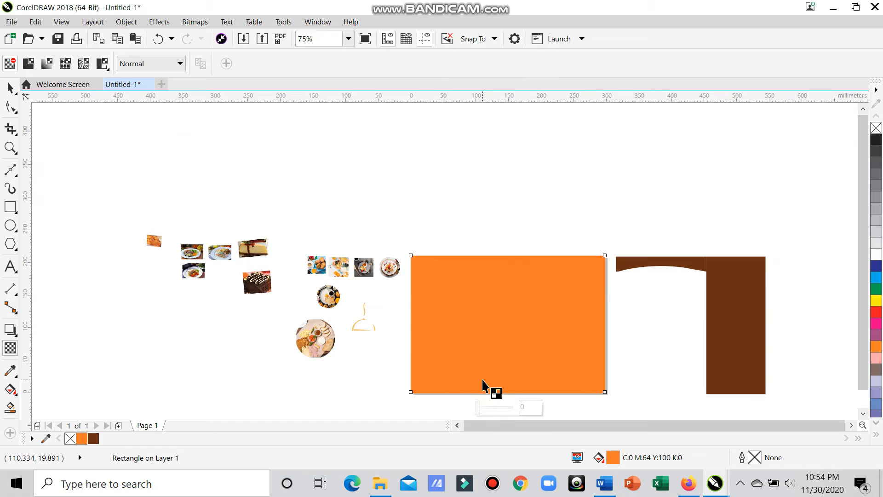
left_click_drag(496, 408, 504, 409)
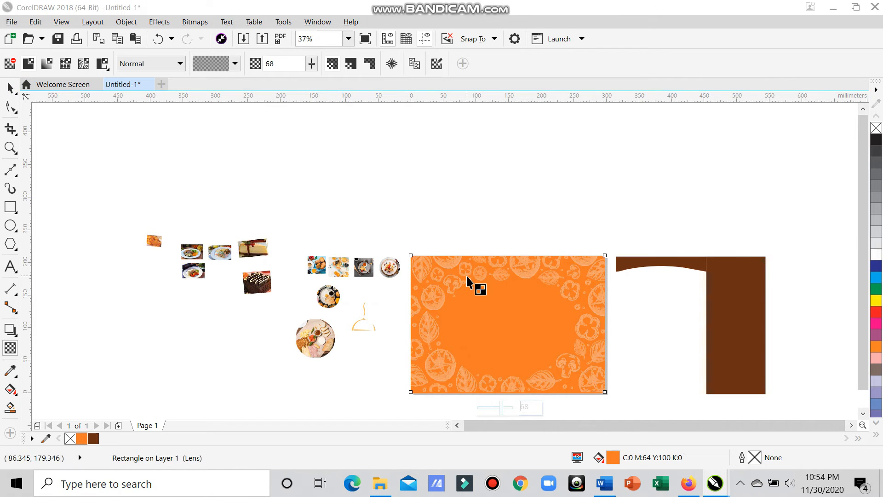
Step: Lower the orange overlay rectangle's transparency to 40 so the food pattern looks fainter
scroll(467, 276, "up", 2)
scroll(504, 396, "down", 2)
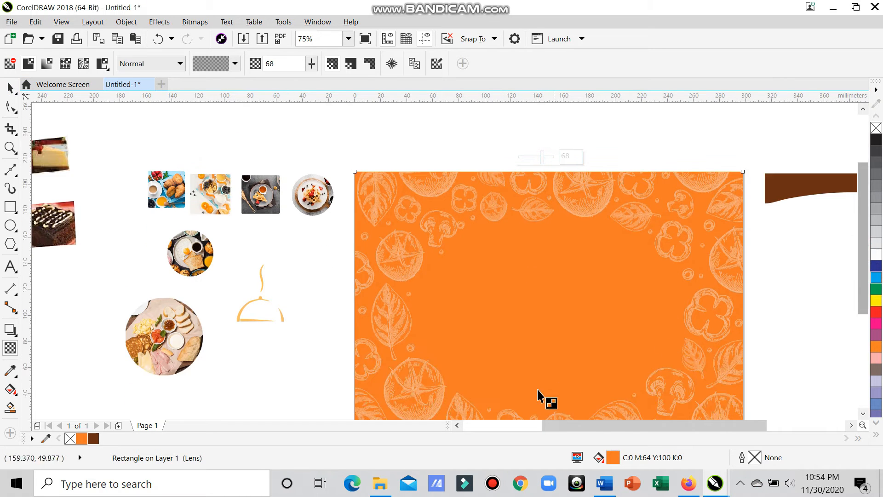
scroll(670, 352, "down", 2)
mouse_move(542, 392)
left_mouse_down()
mouse_move(519, 391)
mouse_move(534, 395)
left_mouse_up()
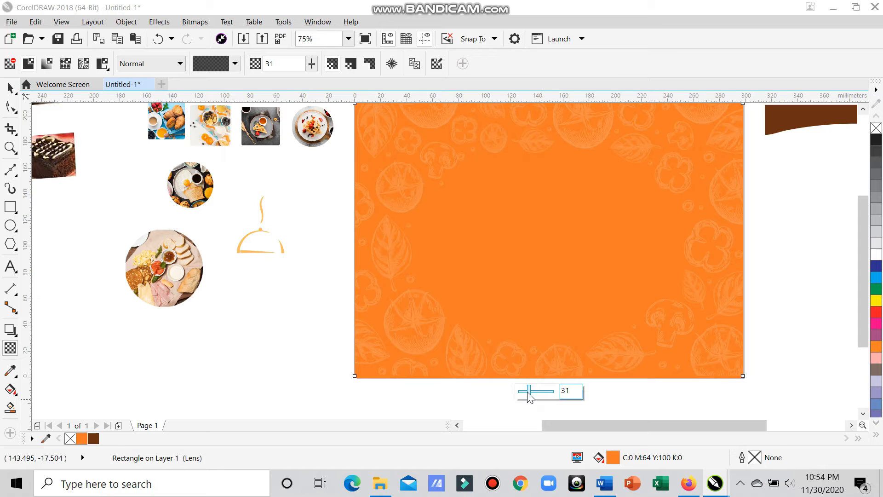
mouse_move(534, 396)
left_mouse_down()
mouse_move(526, 393)
mouse_move(542, 393)
mouse_move(527, 396)
left_mouse_up()
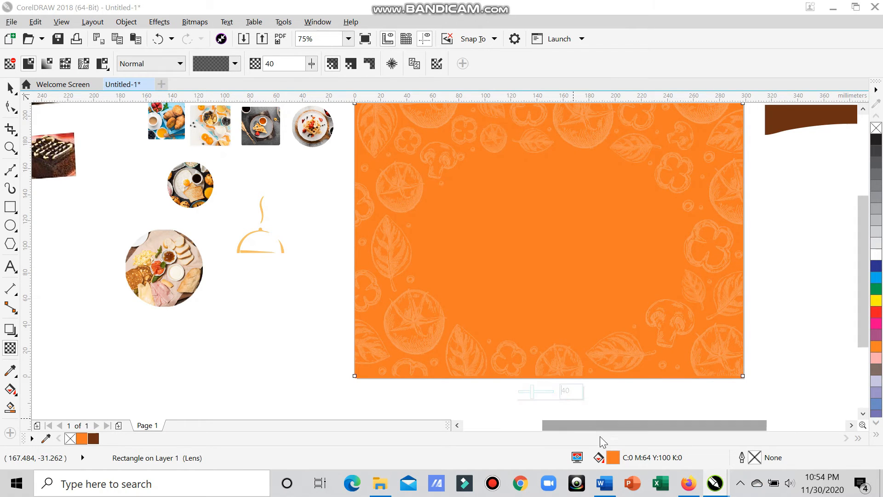
Step: Change the overlay rectangle's fill to the paler orange C5 M45 Y54 K0 (#EB9E7C)
double_click(612, 452)
left_click_drag(384, 121, 757, 269)
left_click(498, 240)
left_click(460, 357)
mouse_move(625, 341)
left_mouse_down()
mouse_move(601, 333)
mouse_move(612, 331)
left_mouse_up()
left_click(734, 436)
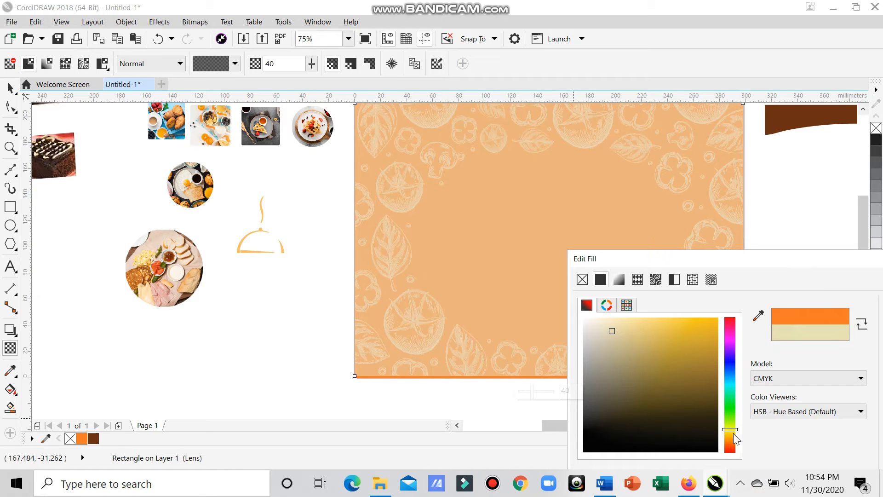
left_click_drag(739, 440, 731, 446)
mouse_move(663, 338)
left_mouse_down()
mouse_move(637, 320)
mouse_move(647, 329)
left_mouse_up()
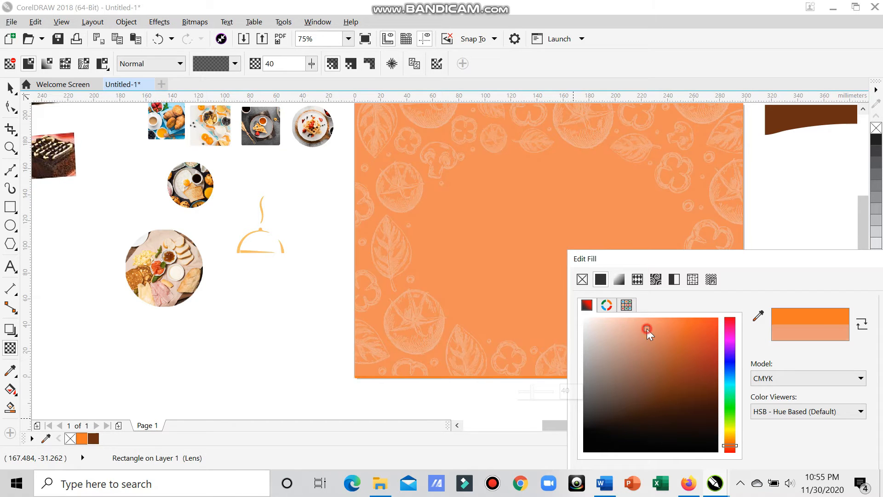
left_click_drag(692, 269, 608, 228)
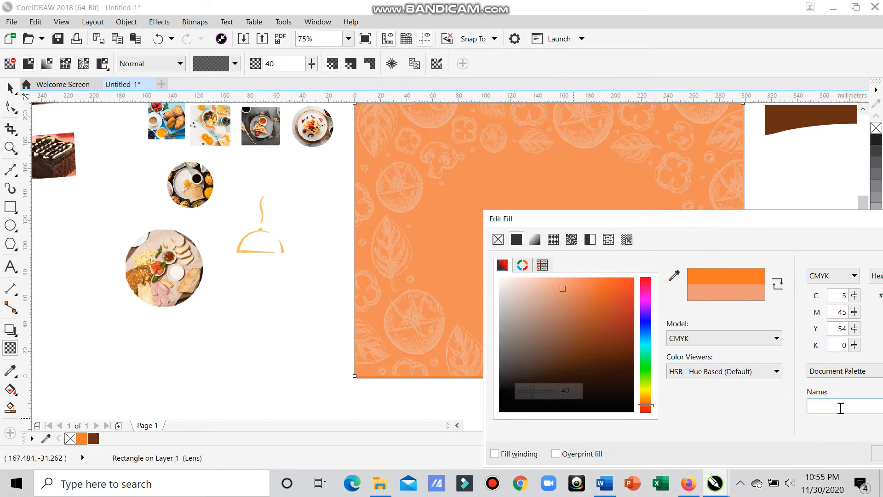
left_click_drag(749, 224, 556, 147)
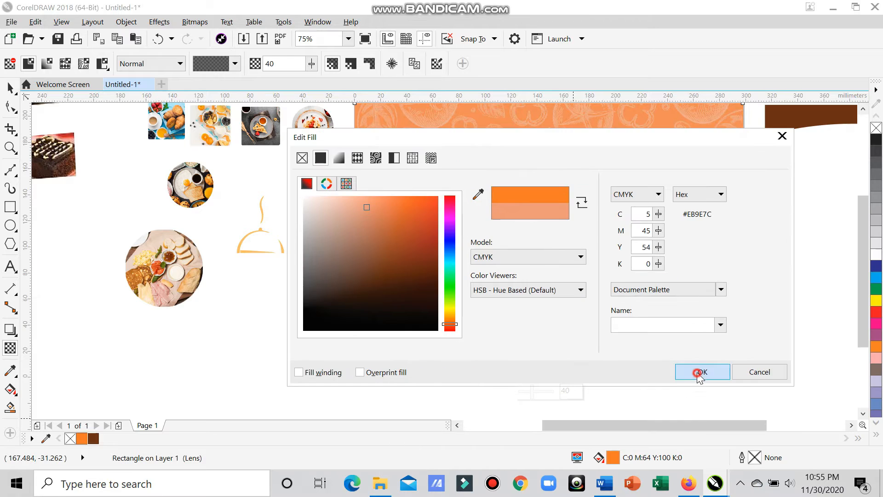
left_click(699, 371)
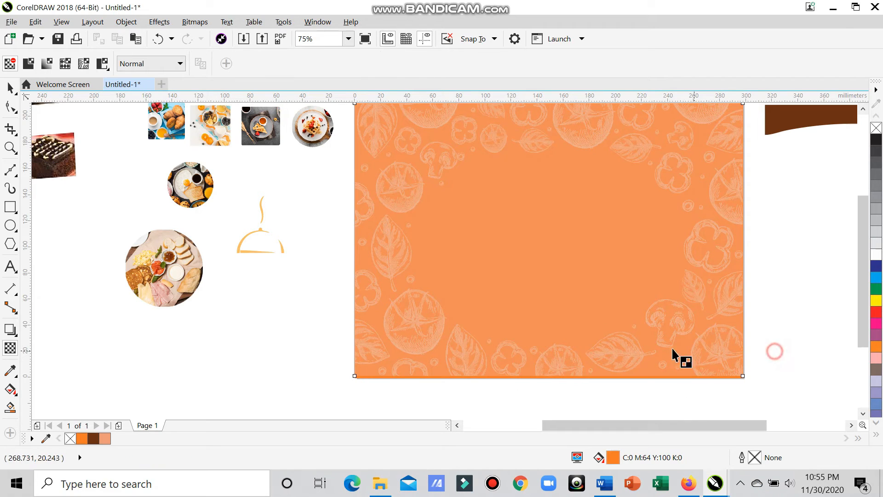
Step: Try shifting the pale orange overlay rectangle off to the side of the food pattern
left_click(142, 148)
left_click(698, 276)
left_click_drag(698, 258, 813, 271)
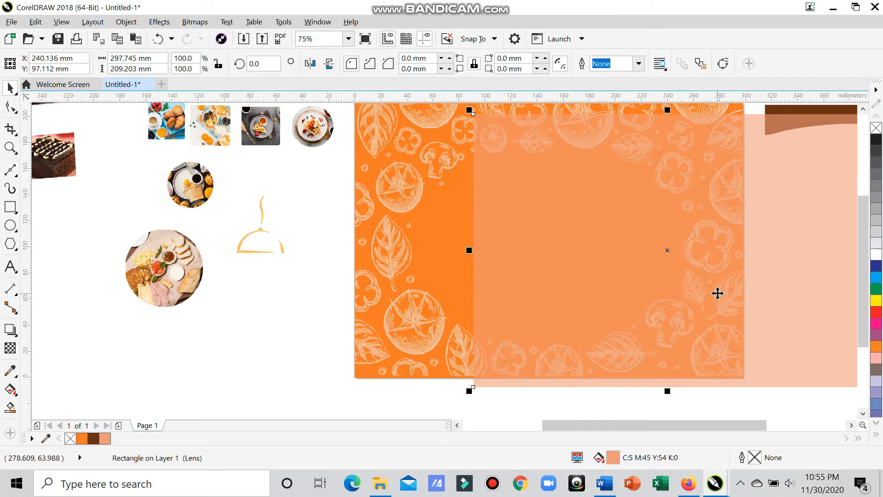
left_click_drag(710, 299, 513, 335)
key("ctrl+z")
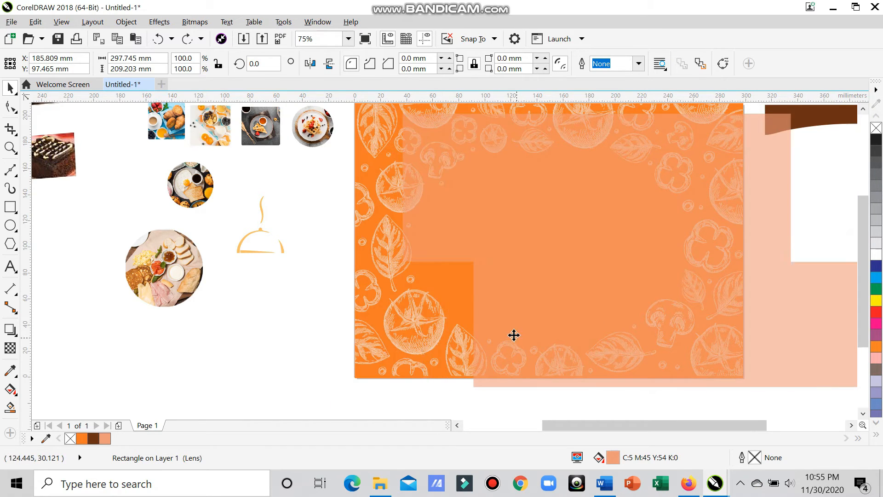
Step: Move the pale orange overlay rectangle back over the page, centred at about X 148.4, Y 105.1 mm
scroll(545, 329, "up", 2)
scroll(604, 329, "down", 2)
left_click_drag(666, 288, 640, 278)
scroll(641, 279, "up", 1)
left_click_drag(657, 314, 658, 322)
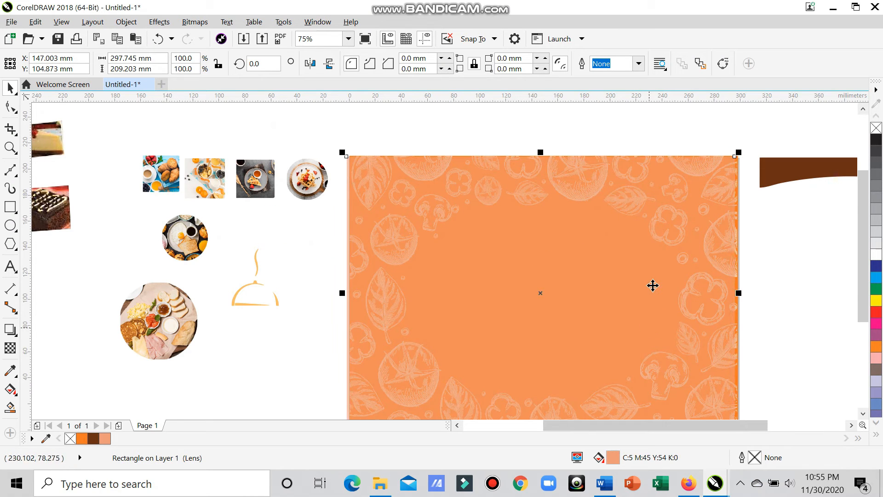
key("Right")
key("Right")
key("Right")
key("Right")
key("Right")
key("Right")
key("Right")
key("Right")
key("Right")
key("Right")
key("Right")
key("Right")
key("Right")
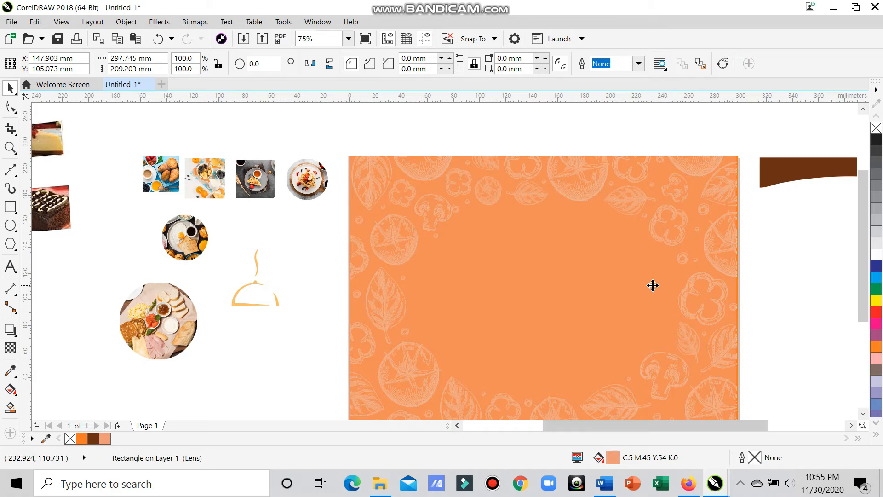
key("Right")
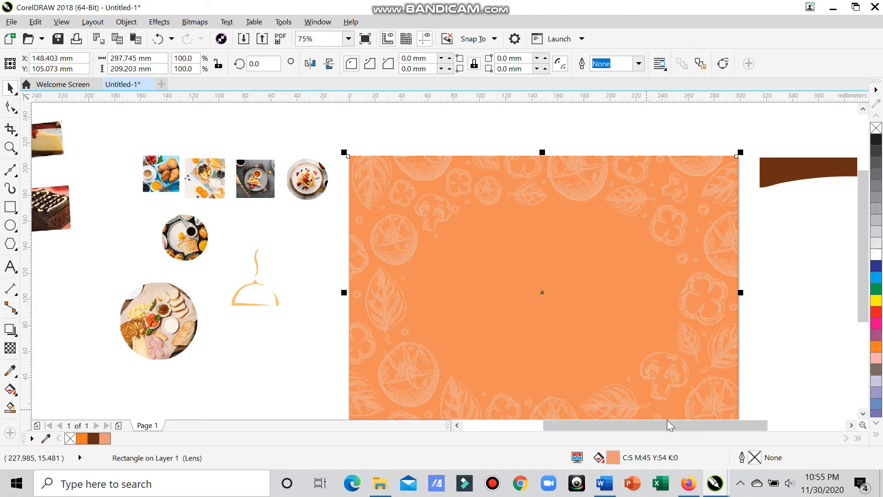
Step: Nudge the overlay rectangle to X 148.803, Y 104.773 mm so it lines up with the page's lower edge
scroll(694, 375, "down", 2)
scroll(764, 384, "up", 2)
scroll(695, 312, "down", 3)
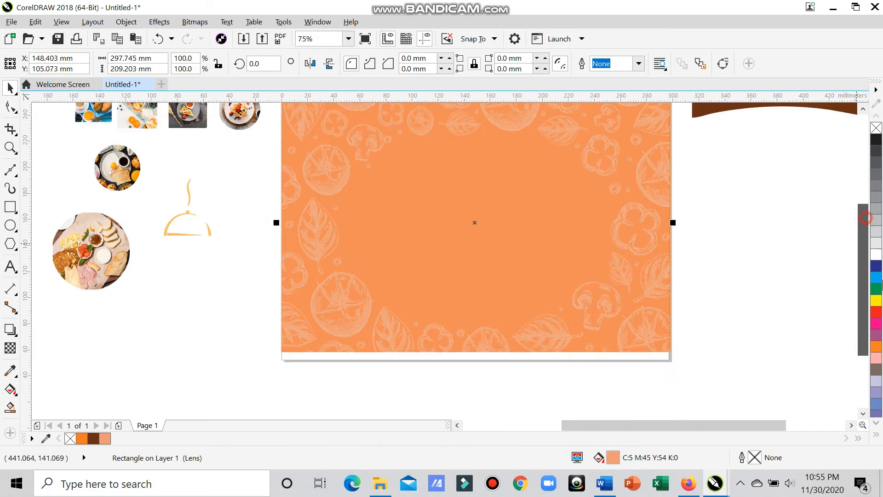
key("Right")
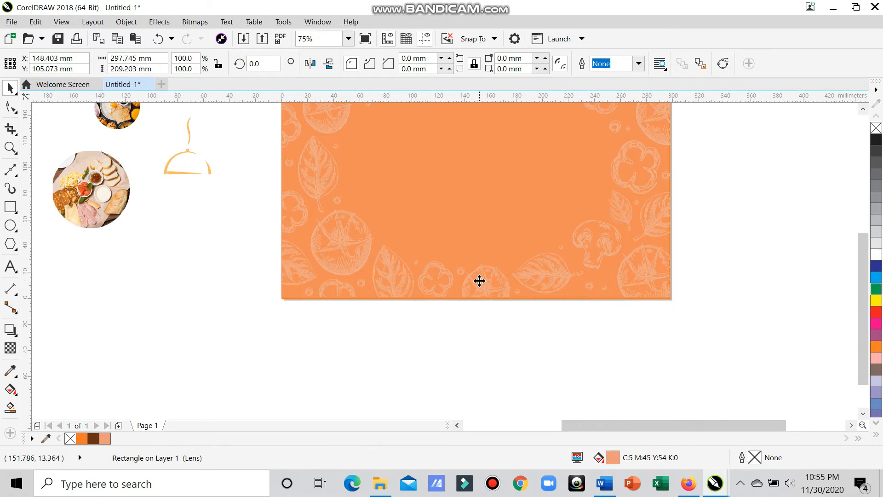
key("Right")
key("Down")
key("Down")
key("Down")
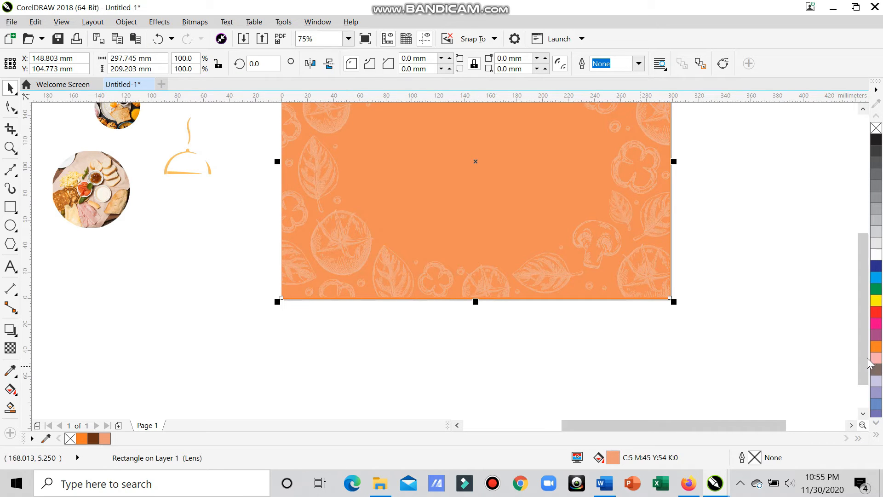
Step: Try placing the brown curved strip at the page's upper-left corner, and undo its move and the accidental overlay shift
scroll(862, 299, "up", 3)
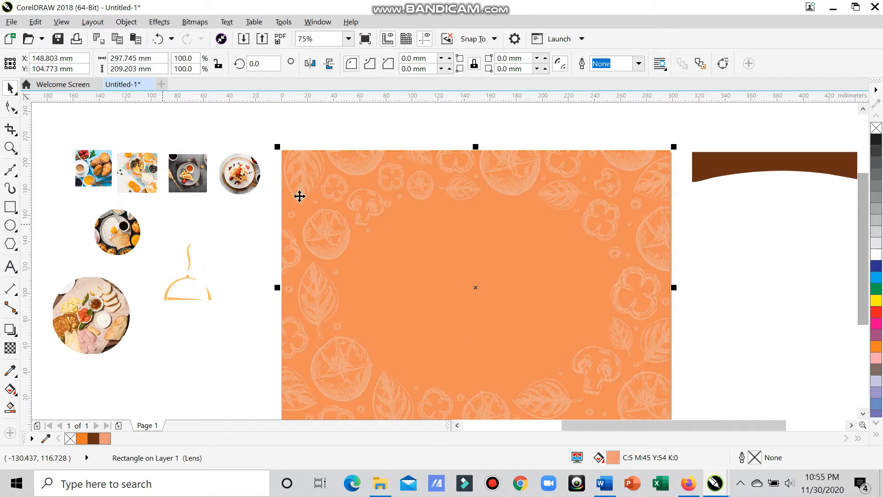
left_click(387, 132)
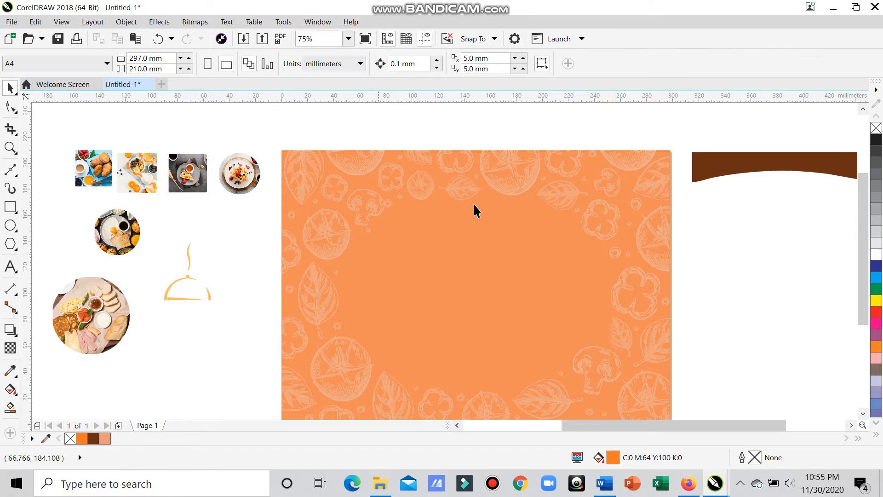
left_click_drag(720, 166, 308, 162)
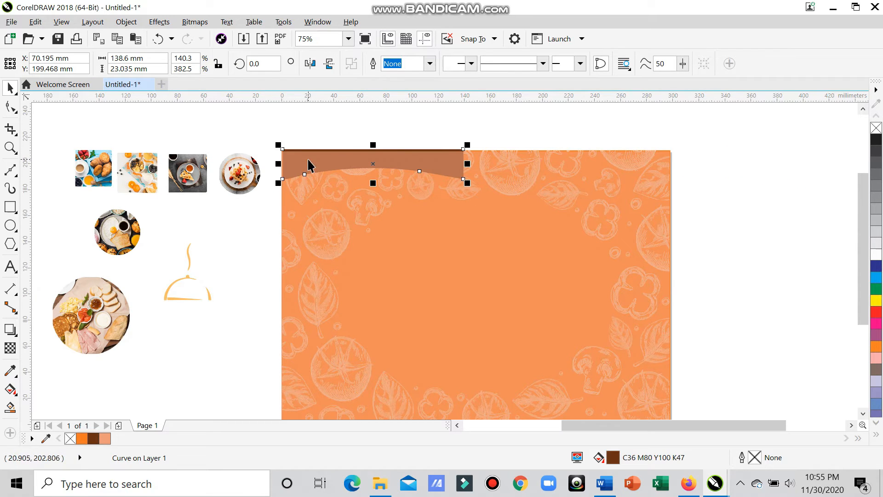
left_click_drag(416, 161, 423, 165)
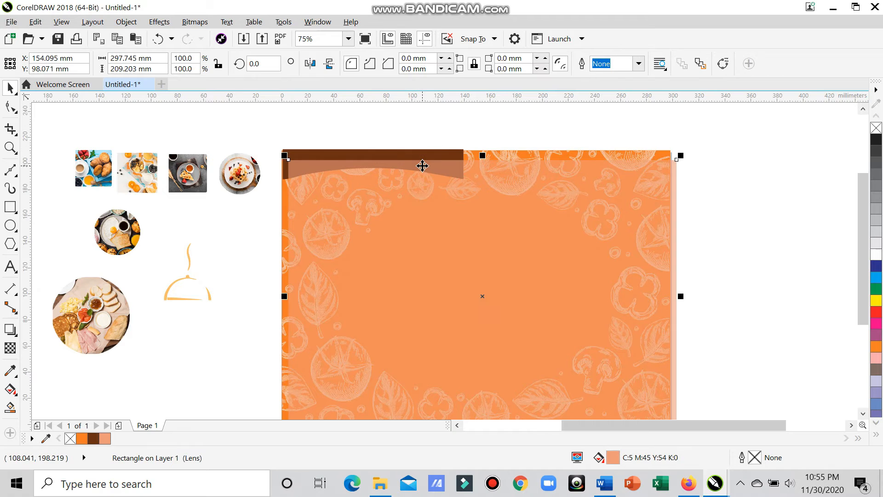
key("ctrl+z")
key("ctrl+z")
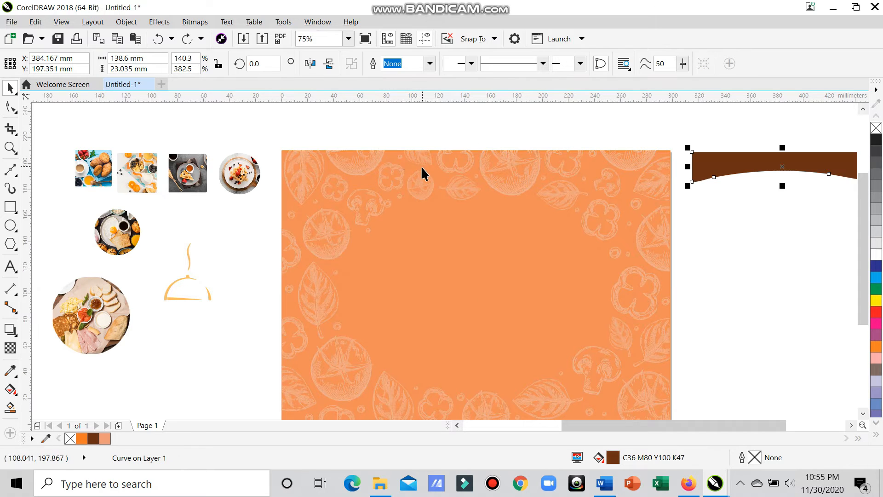
Step: Place the brown curved strip at the page's upper-left corner, centred at about X 68.8, Y 198.5 mm
left_click_drag(750, 169, 340, 166)
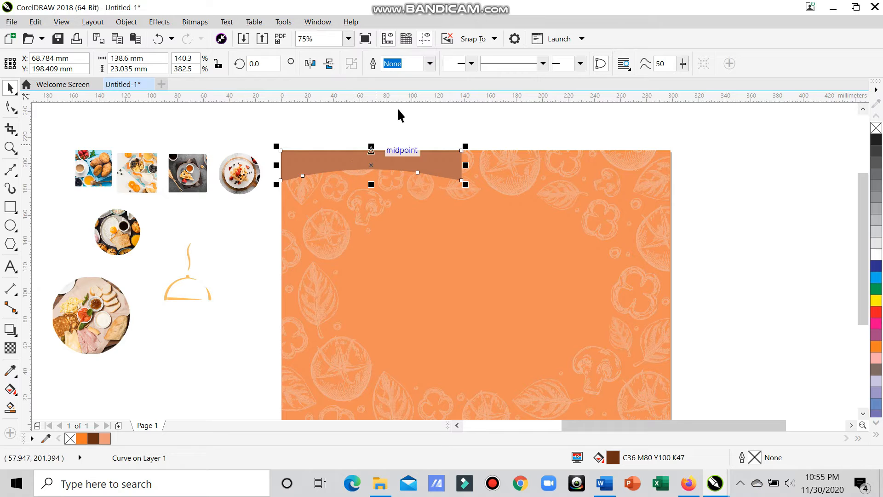
key("Down")
key("Down")
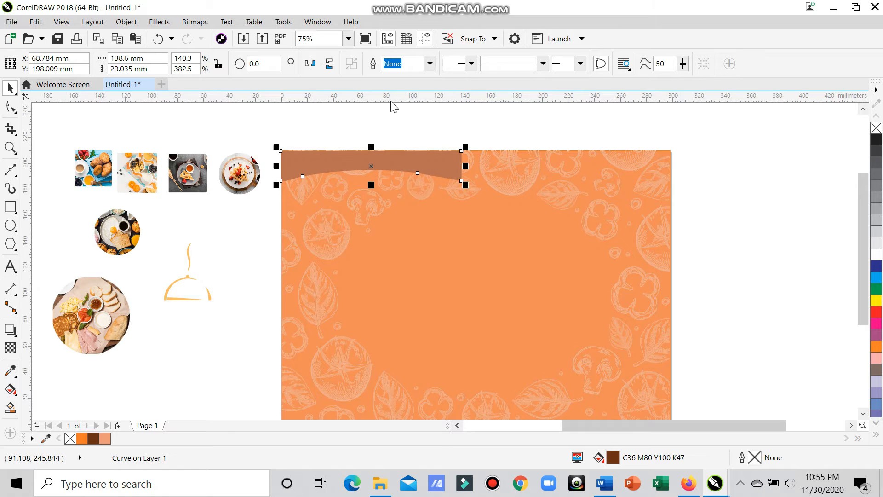
key("Up")
key("Up")
key("Up")
key("Up")
key("Up")
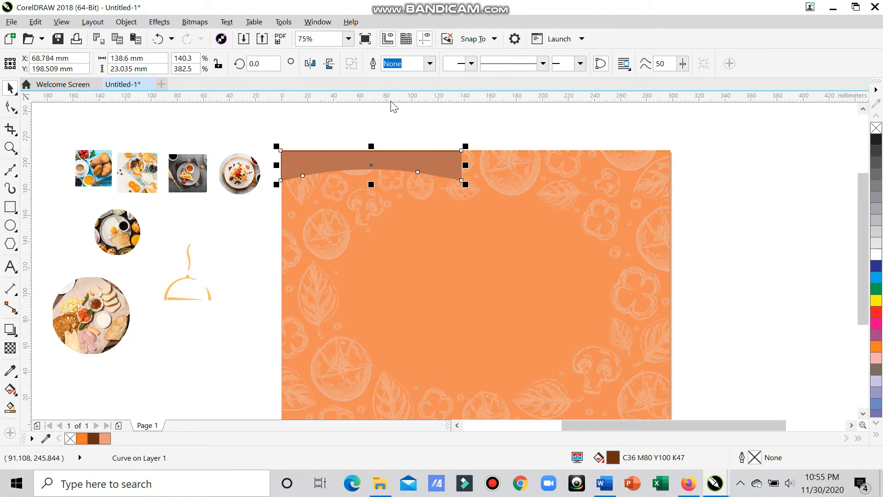
Step: Nudge the overlay rectangle slightly up and the brown curved strip slightly right to X 69.184 mm
left_click(390, 226)
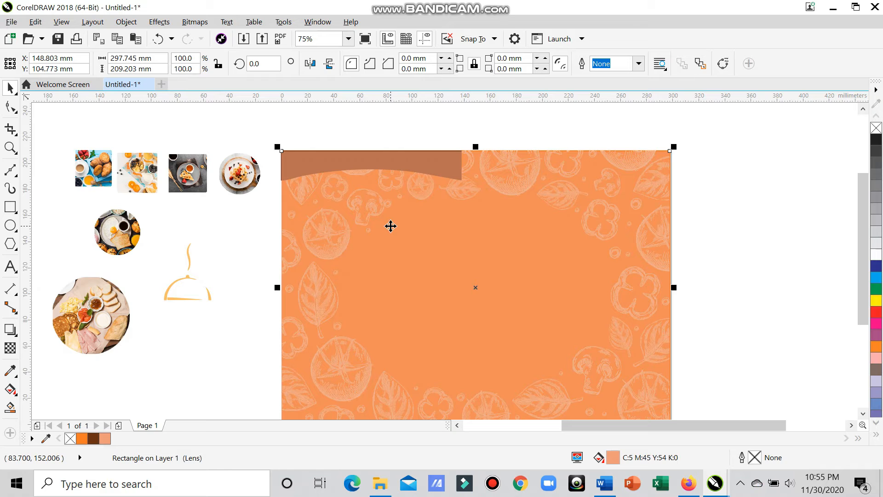
key("Up")
key("Up")
key("Up")
left_click_drag(255, 120, 474, 219)
key("Right")
key("Right")
key("Right")
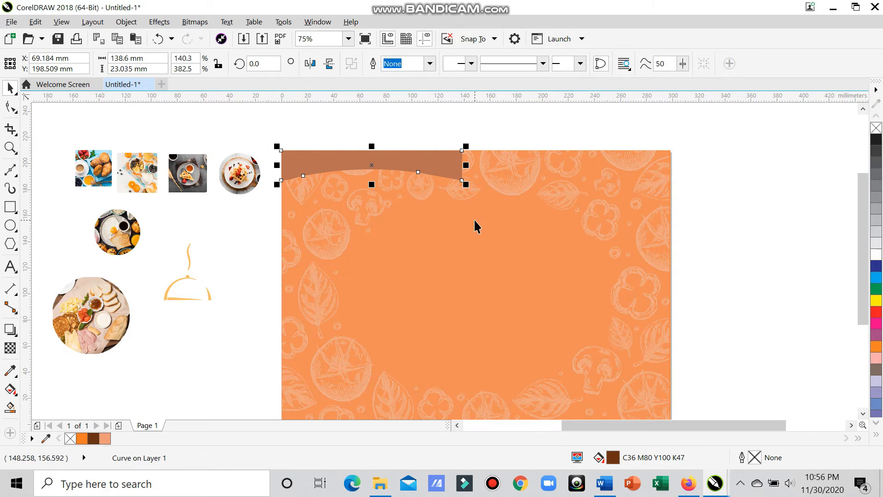
Step: Move the brown vertical band onto the page against the curved strip's right end, at X 183.483, Y 104.461 mm
left_click_drag(667, 427, 736, 422)
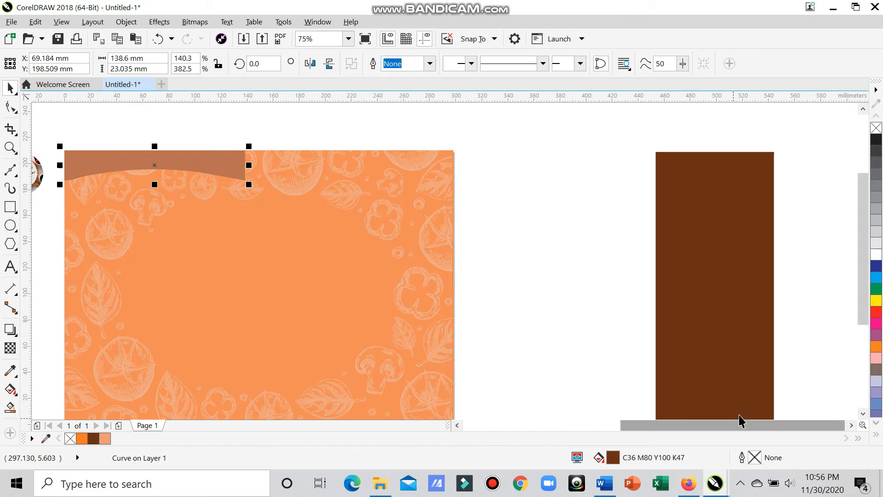
left_click_drag(742, 300, 331, 308)
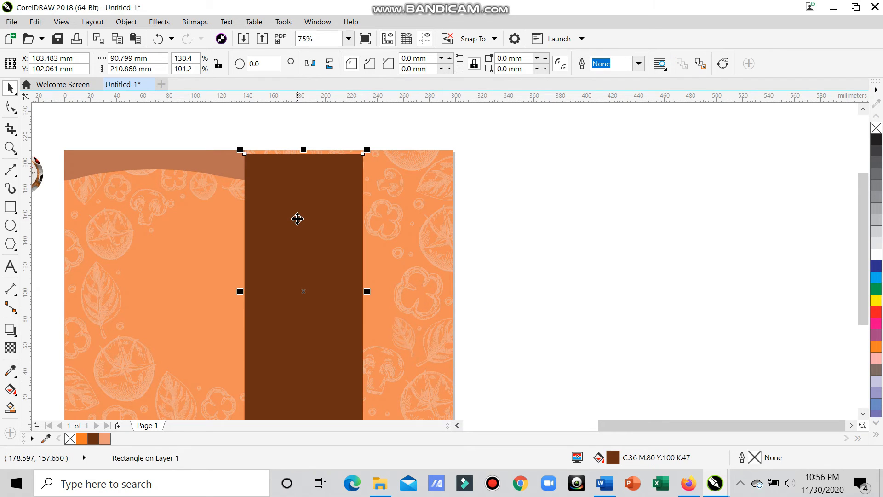
key("Up")
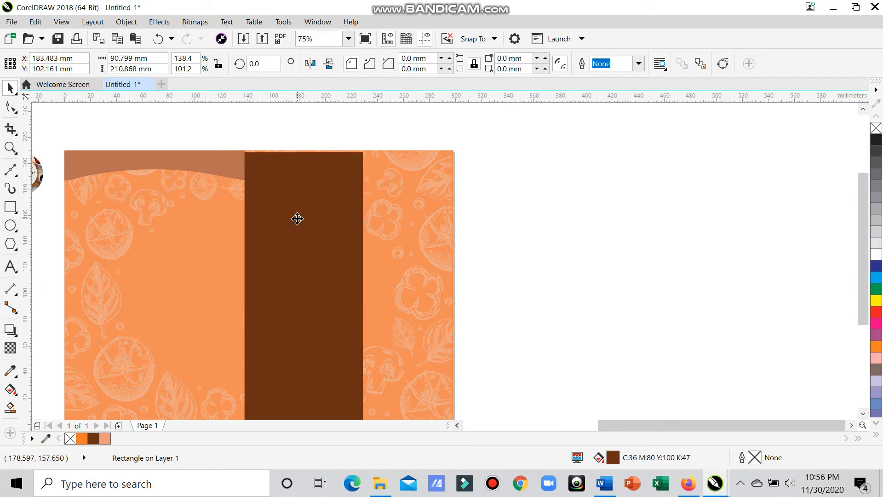
scroll(511, 257, "down", 2)
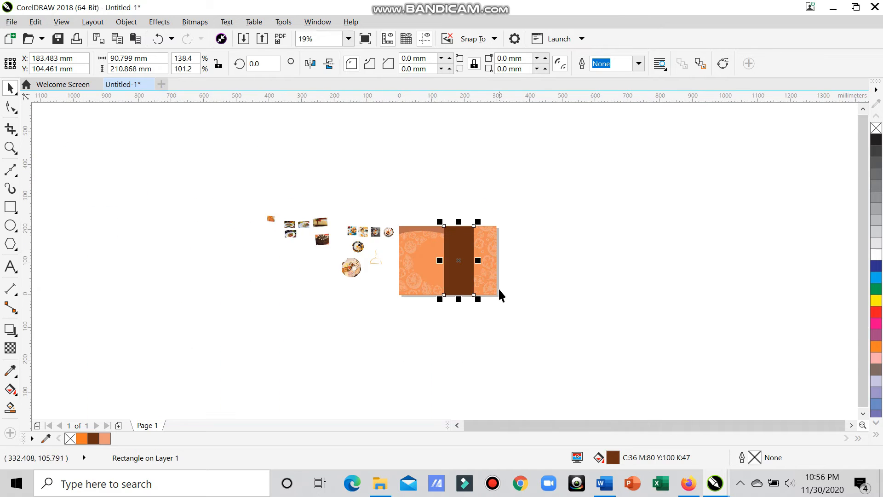
Step: Delete the brown curved strip from the page's upper-left corner
scroll(501, 292, "up", 1)
left_click_drag(292, 144, 400, 204)
key("Delete")
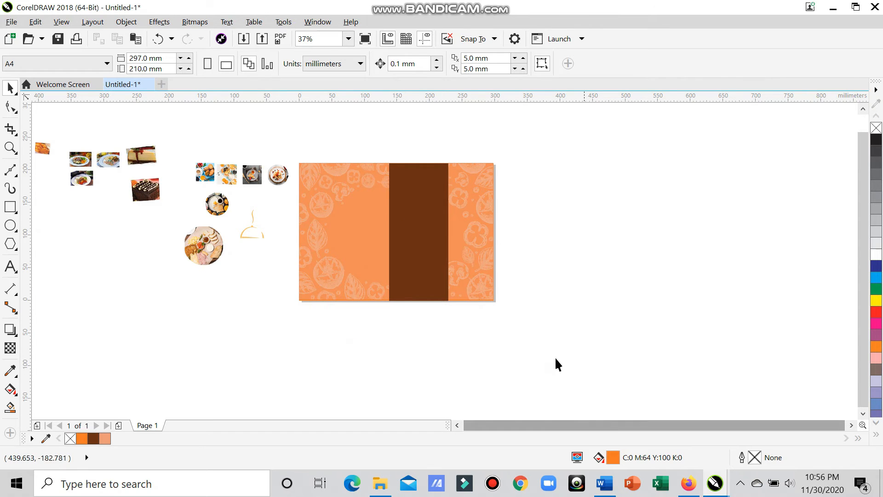
Step: Draw a rectangle about 298.3 × 51.9 mm across the full page width near the upper edge
scroll(555, 363, "up", 2)
scroll(865, 282, "up", 3)
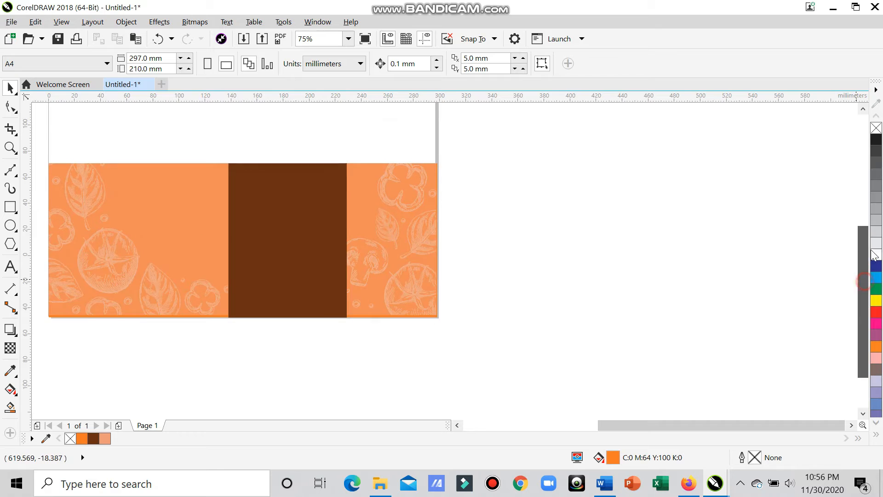
left_click_drag(757, 426, 721, 435)
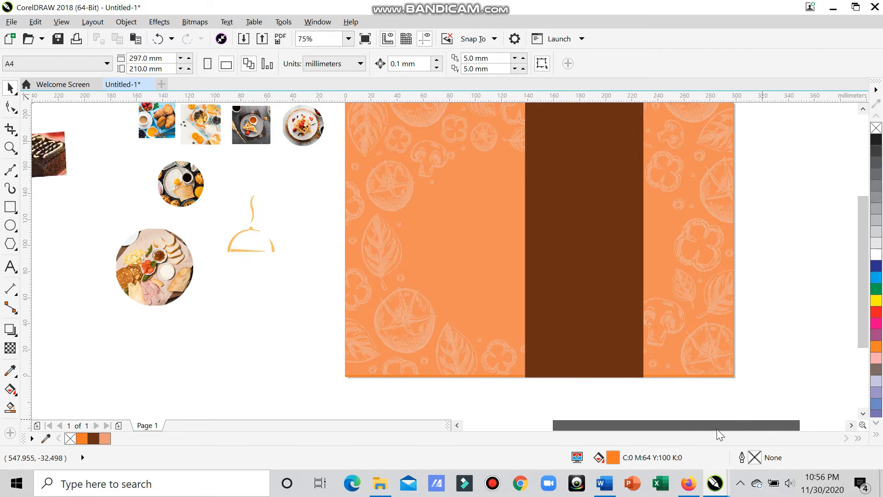
left_click(862, 297)
left_click_drag(861, 297, 858, 266)
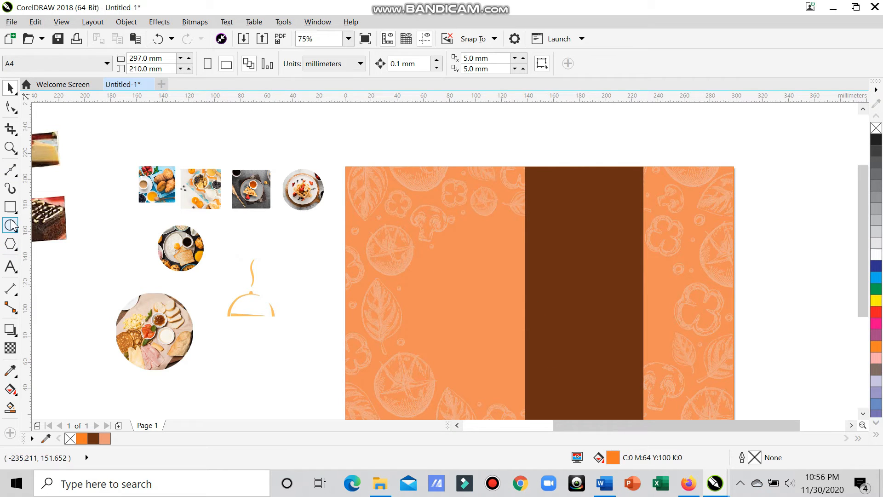
left_click(10, 207)
left_click_drag(345, 192, 734, 259)
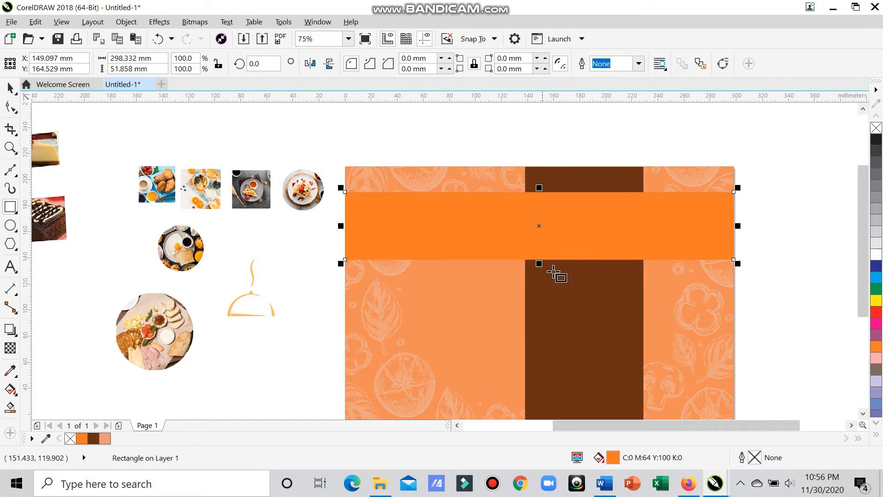
left_click(7, 87)
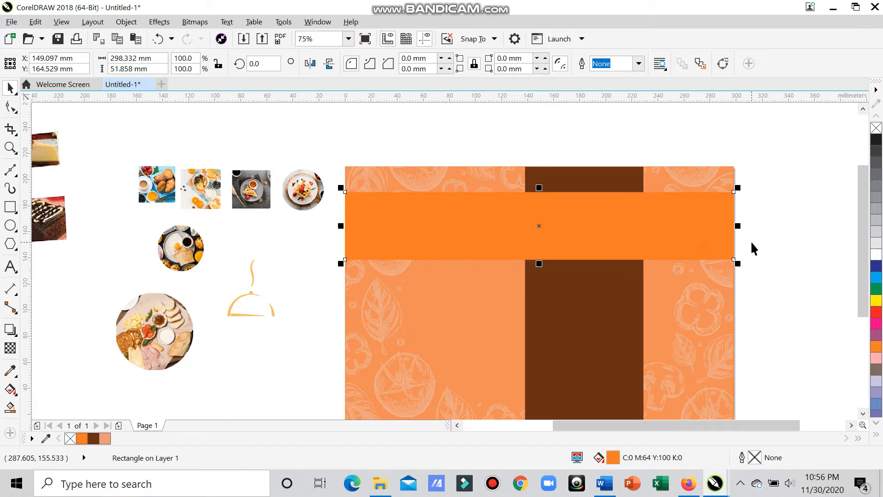
Step: Shorten the horizontal orange rectangle from its right side to the brown band's left edge, making it about 138.2 mm wide
left_click_drag(741, 226, 525, 225)
left_click(510, 141)
left_click(515, 233)
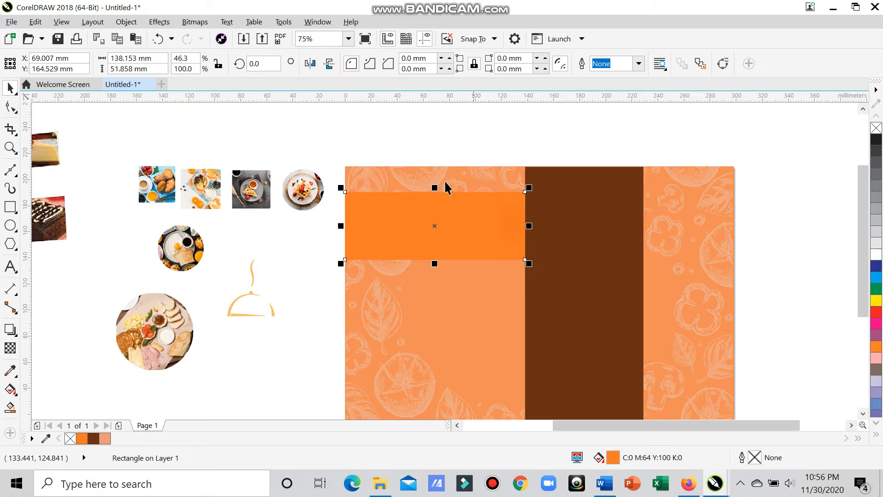
left_click(460, 233)
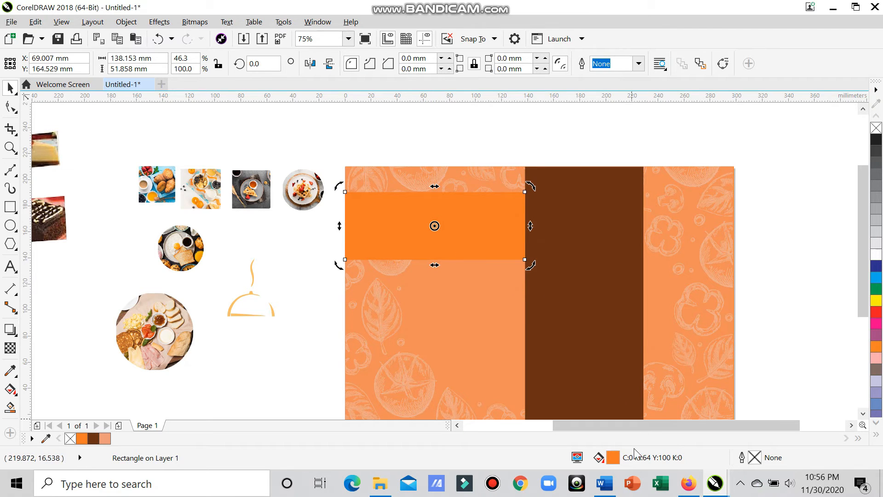
Step: Try an ochre fill of about C19 M55 Y100 K4 on the horizontal rectangle
double_click(613, 458)
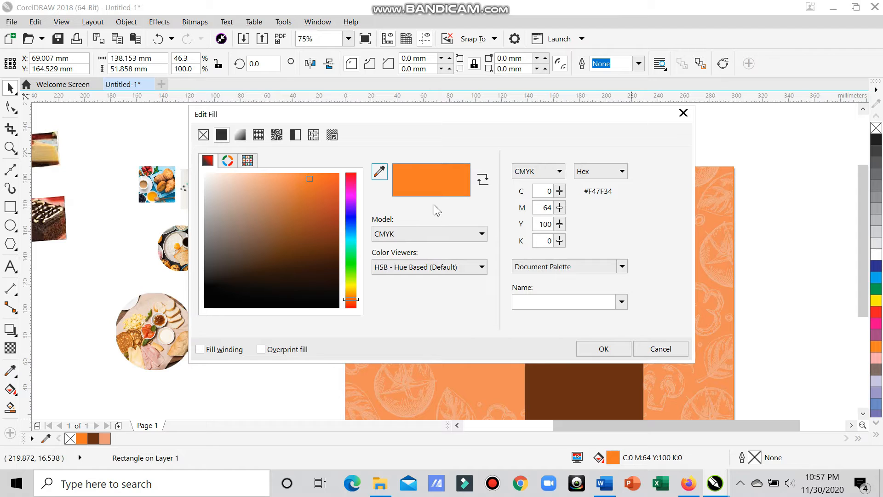
left_click_drag(385, 113, 526, 158)
left_click_drag(450, 155, 656, 231)
left_click(586, 352)
left_click(677, 400)
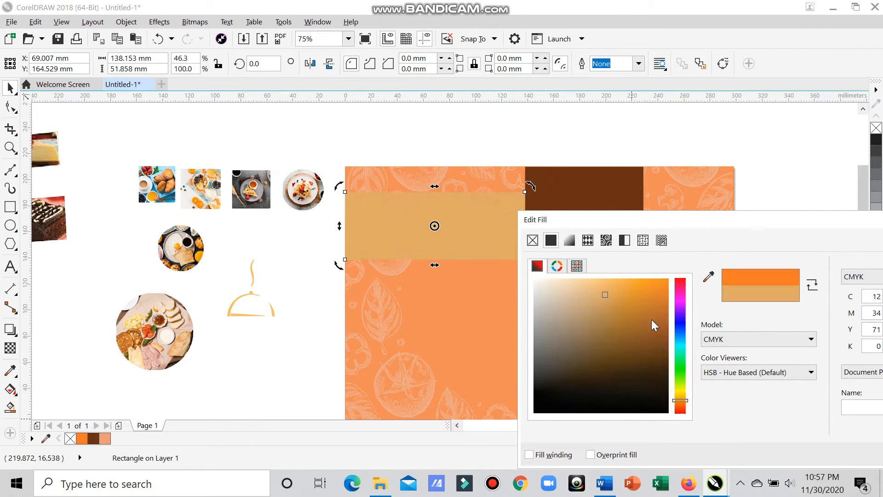
mouse_move(639, 302)
left_mouse_down()
mouse_move(633, 291)
mouse_move(644, 307)
mouse_move(642, 289)
left_mouse_up()
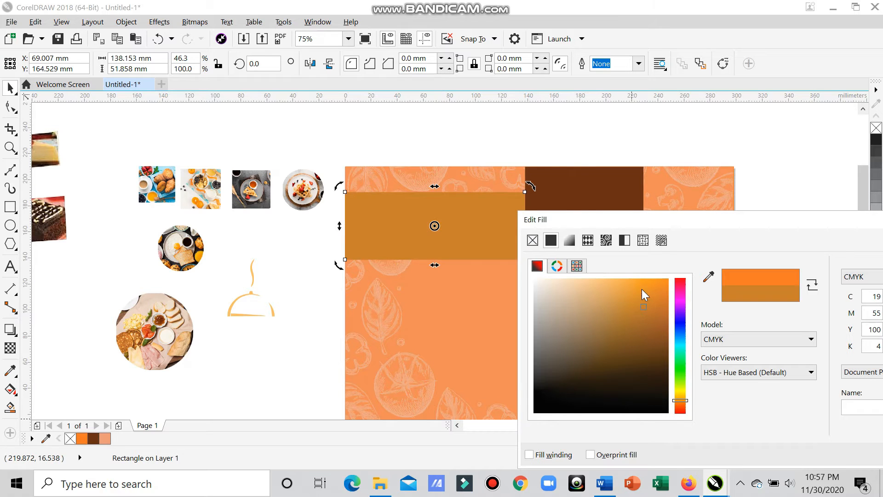
Step: Sample the vertical band's brown for the horizontal rectangle and lighten the fill to C24 M58 Y67 K6
left_click(708, 278)
left_click(557, 194)
left_click(606, 306)
left_click(606, 344)
left_click(604, 320)
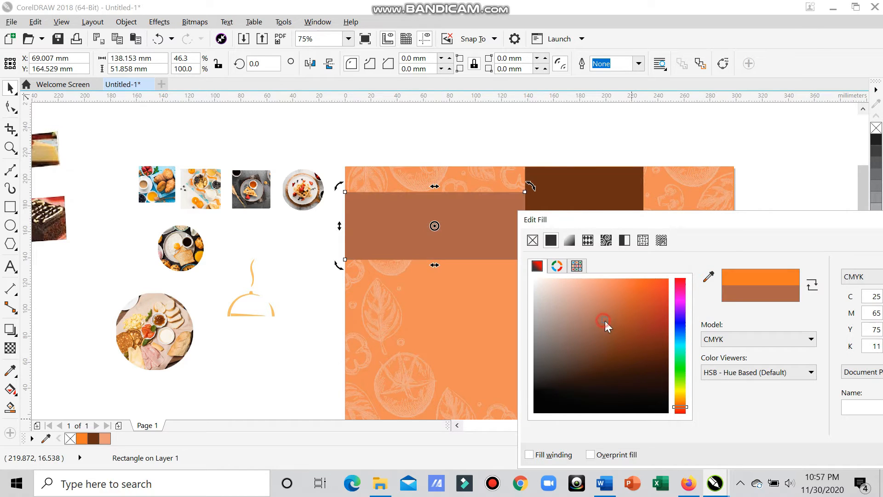
left_click(591, 314)
left_click(597, 326)
left_click(597, 313)
left_click(588, 300)
left_click(597, 314)
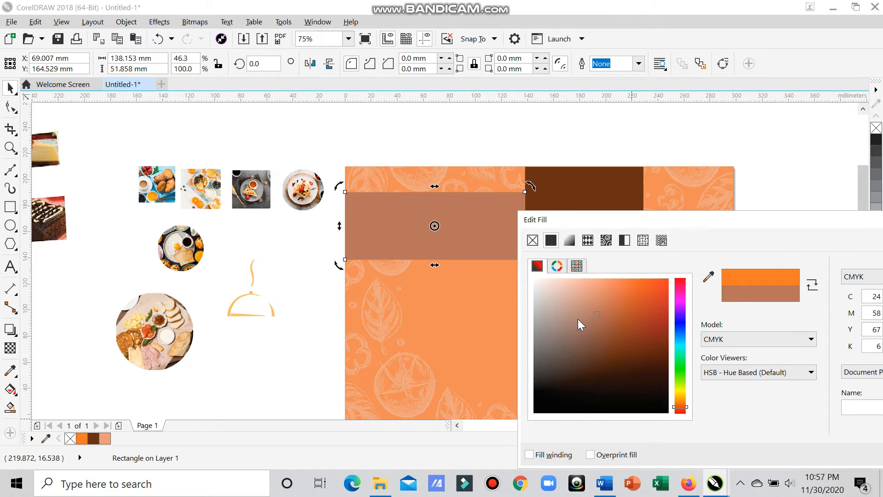
Step: Switch the rectangle to a linear fountain fill and sample its muted brown start colour for the white end node
left_click(570, 241)
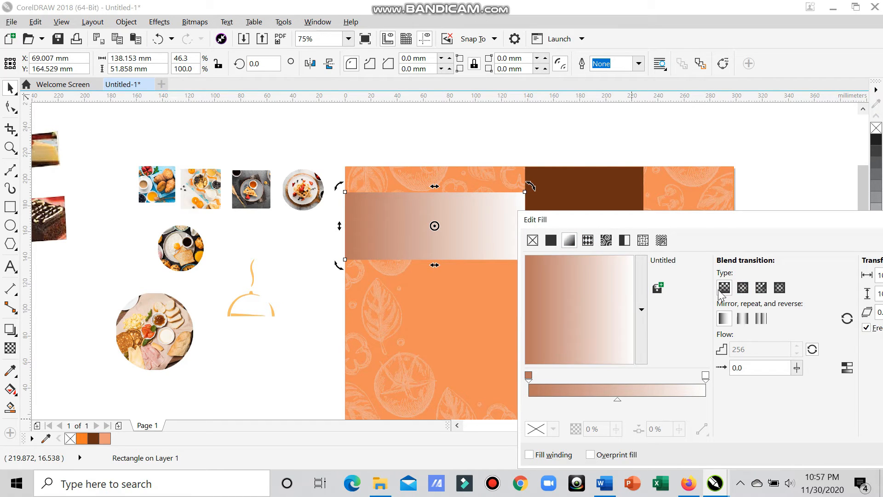
left_click(705, 375)
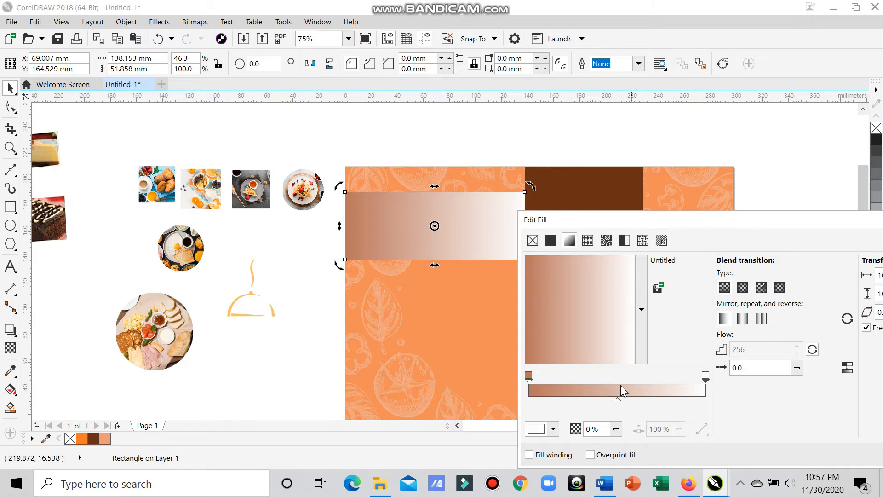
left_click(553, 429)
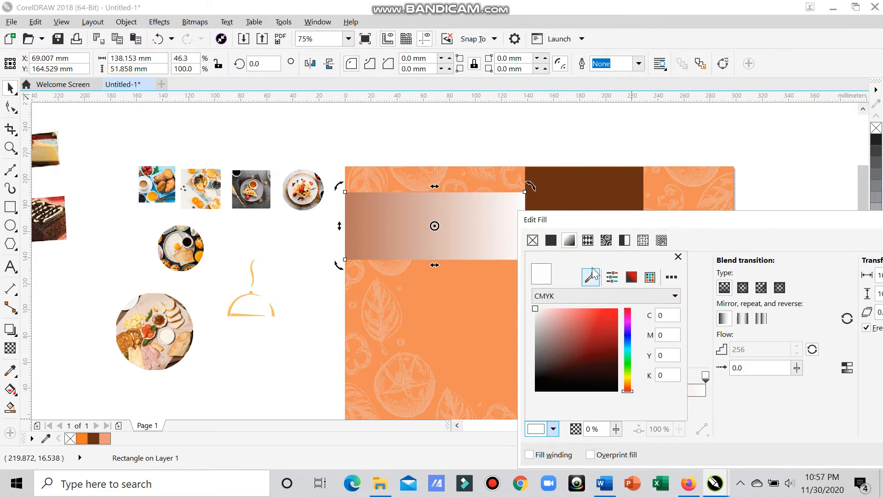
left_click_drag(637, 262, 746, 273)
left_click(700, 288)
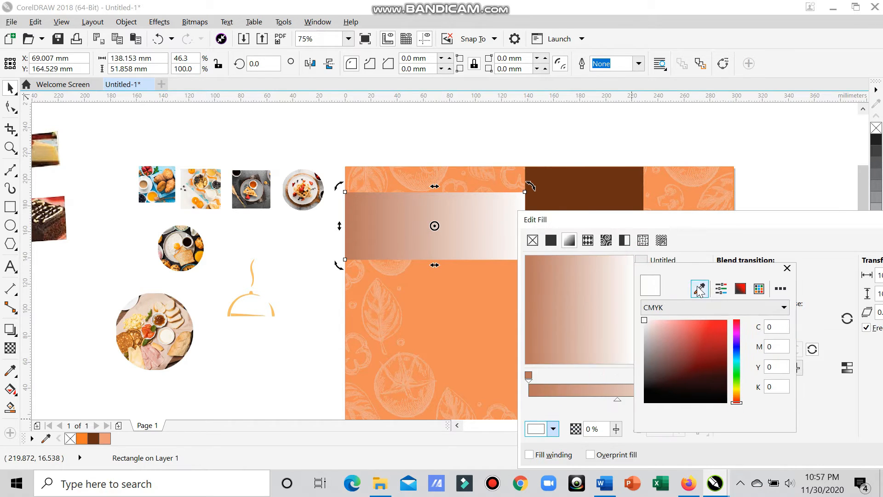
left_click(529, 375)
left_click(787, 268)
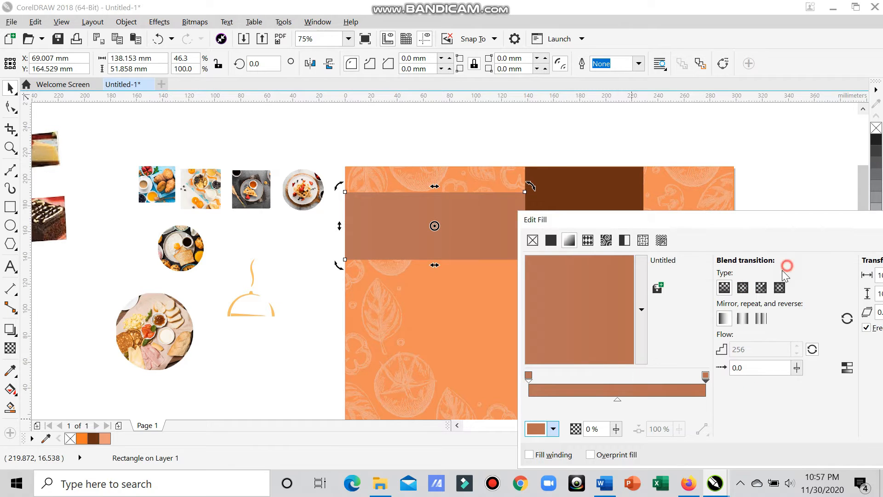
Step: Set the start colour of the horizontal rectangle's gradient to bright orange, C0 M66 Y94 K0, and apply the fill
left_click(529, 375)
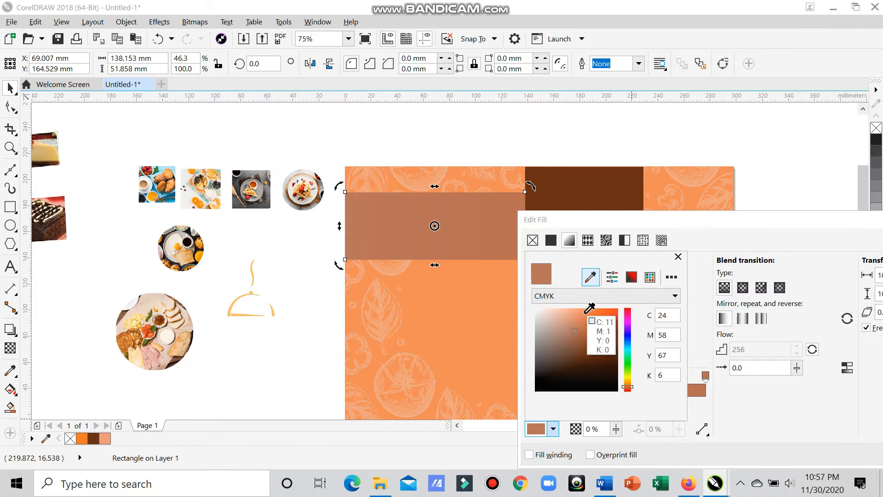
left_click(586, 314)
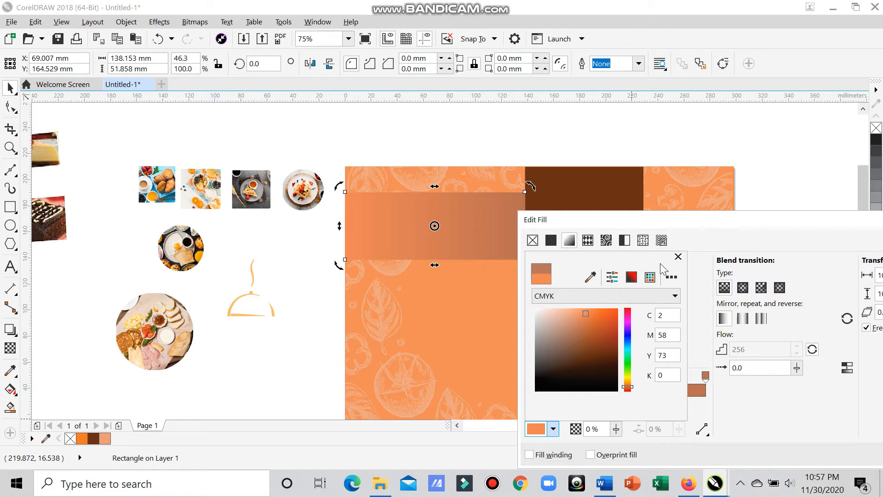
left_click(563, 320)
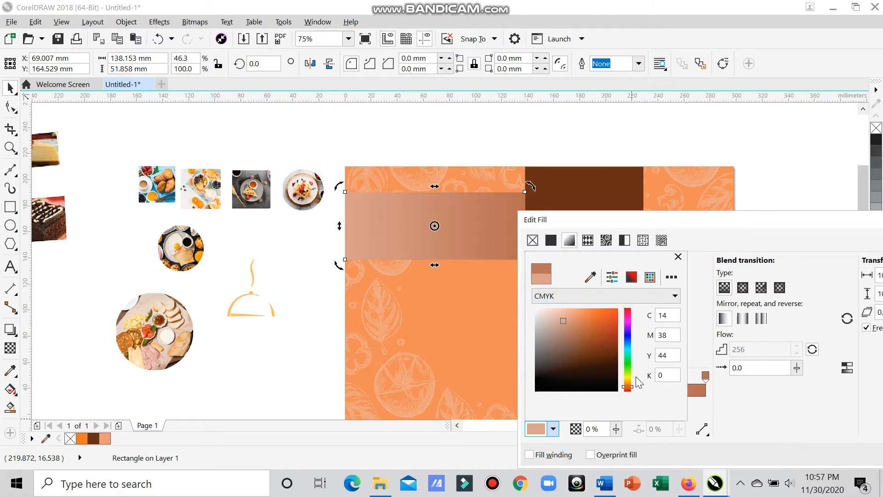
left_click(628, 339)
left_click(591, 276)
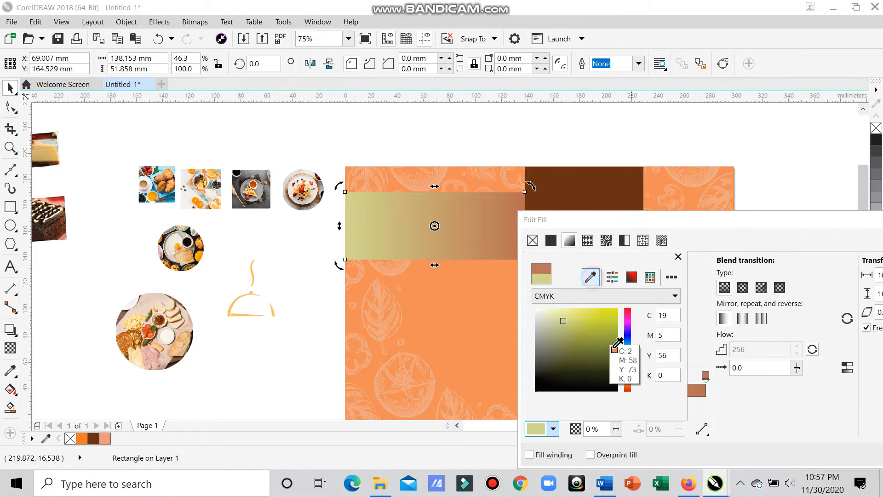
left_click(505, 278)
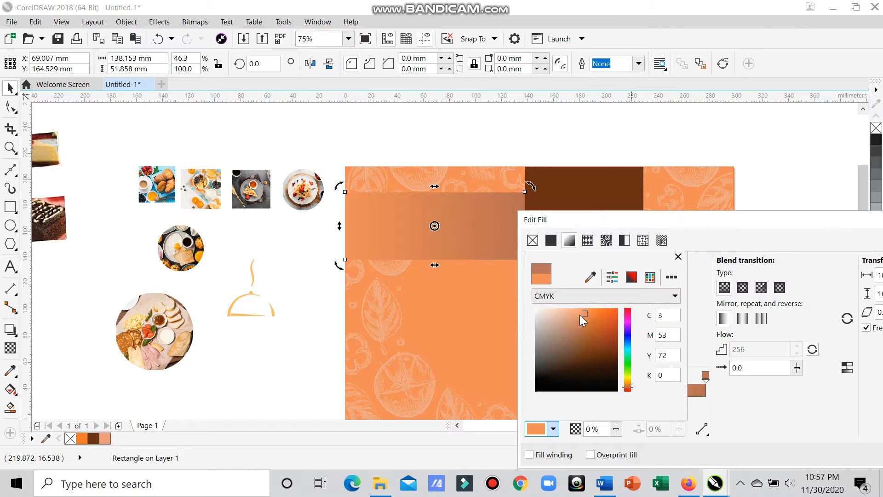
left_click(598, 311)
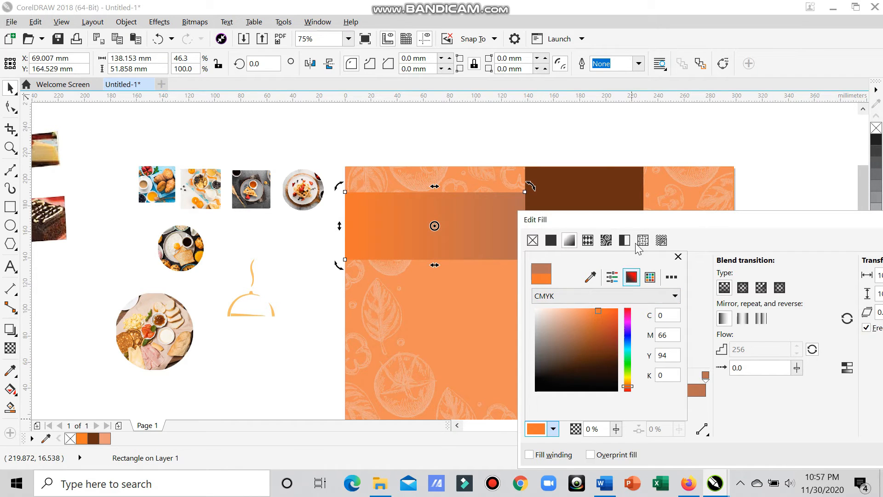
left_click(659, 228)
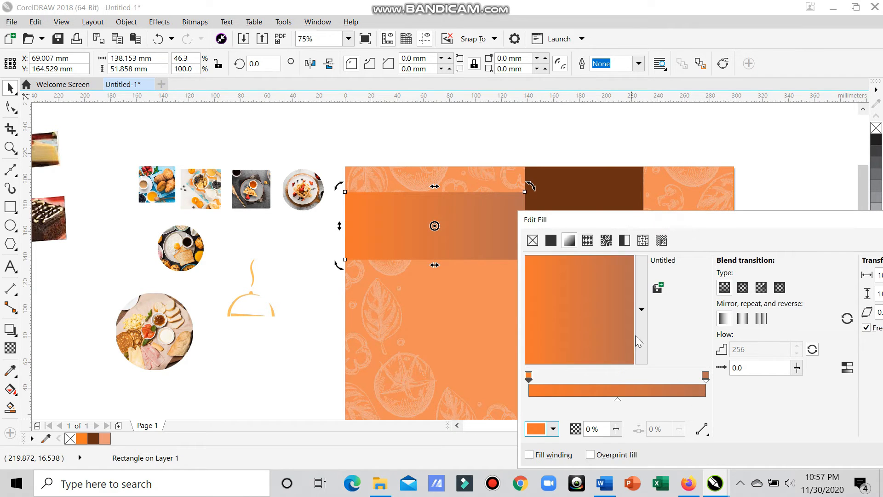
left_click_drag(650, 214, 452, 150)
left_click(750, 393)
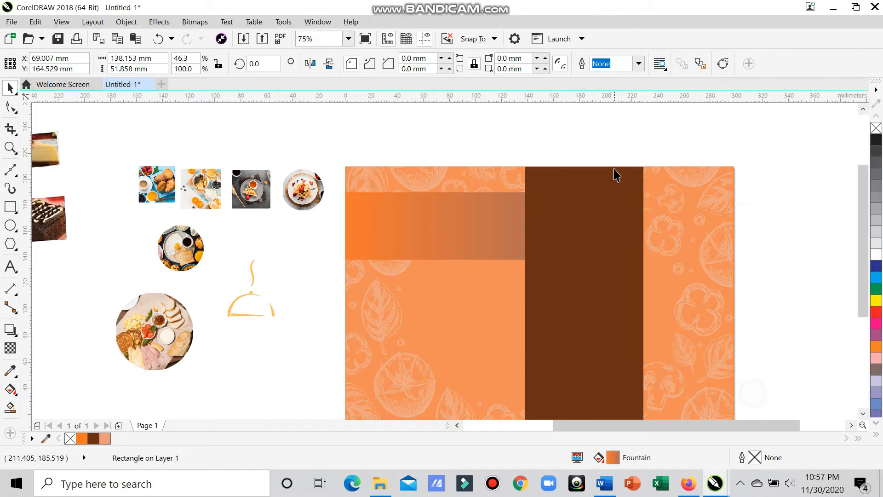
left_click(597, 141)
Step: Reopen the horizontal rectangle's fill for editing, select the gradient's end colour node, and keep the page artwork uncovered
scroll(602, 187, "down", 1)
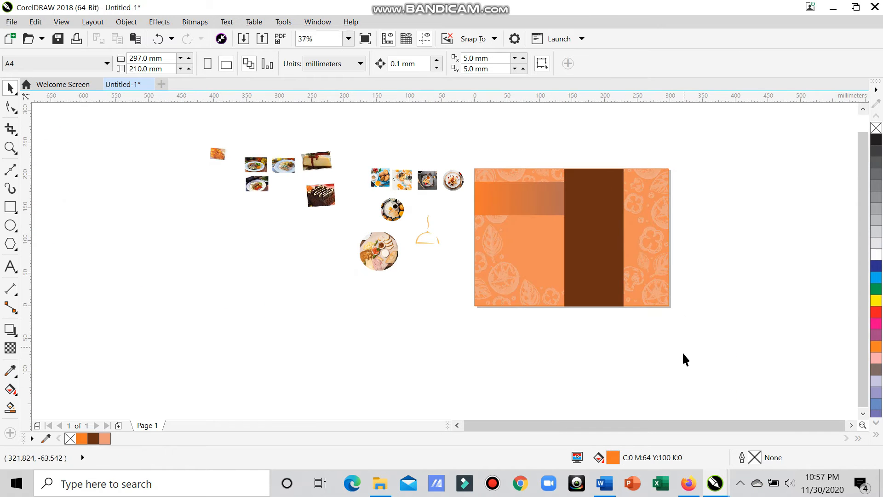
left_click(555, 210)
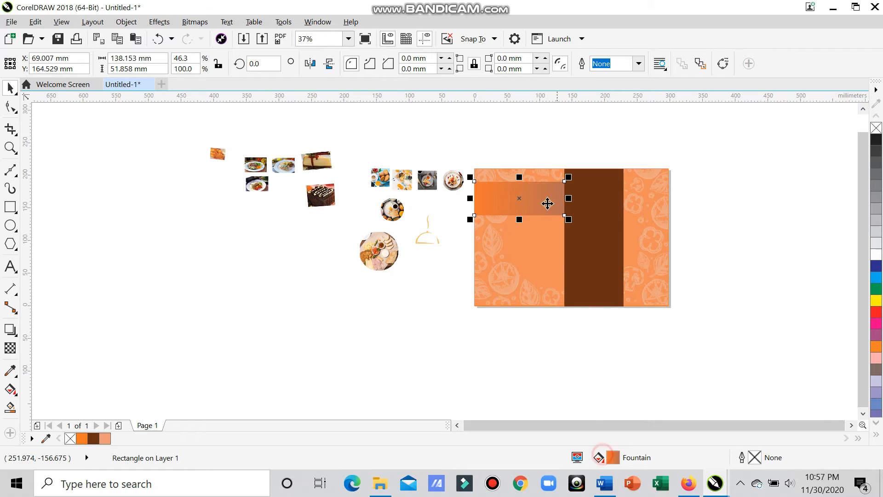
double_click(614, 457)
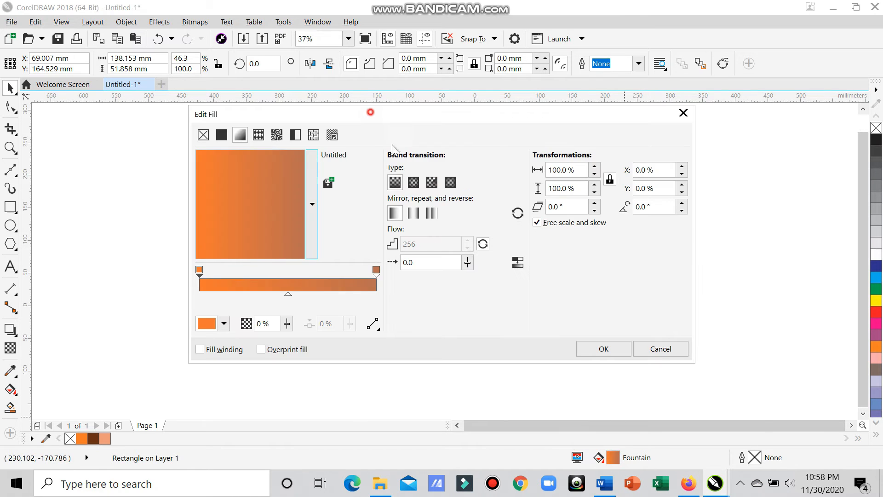
left_click_drag(370, 113, 438, 264)
left_click(448, 422)
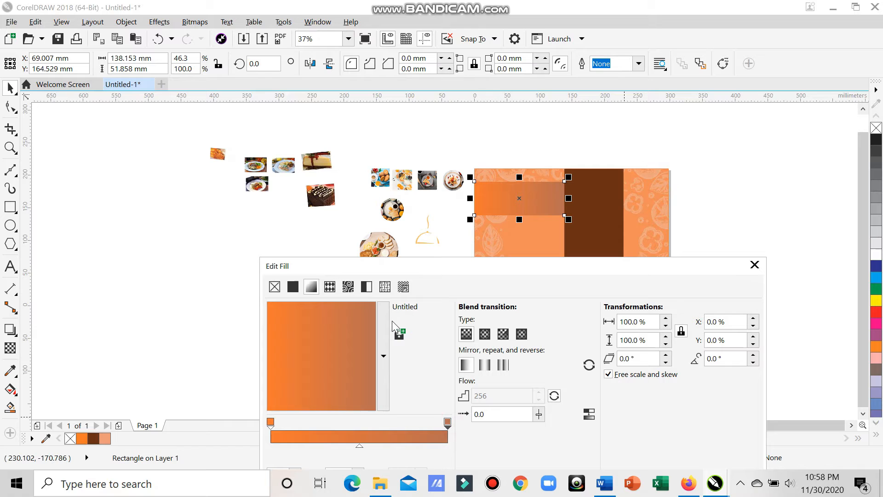
left_click_drag(465, 271, 461, 188)
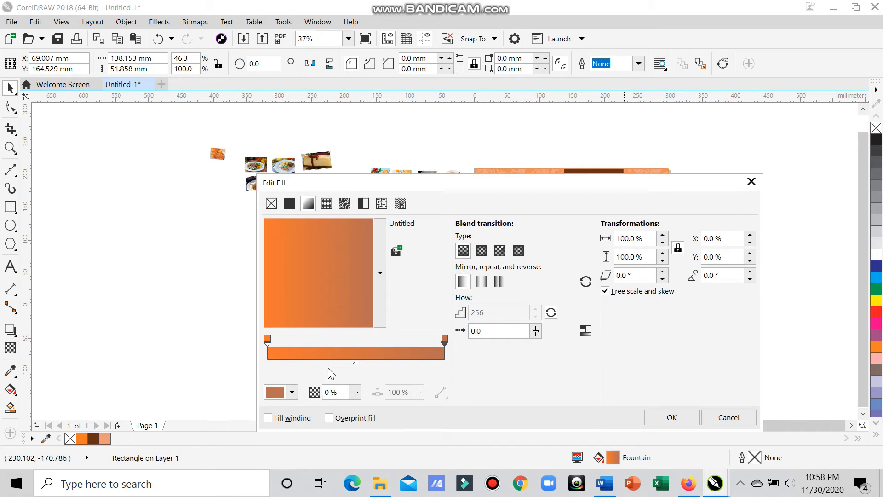
left_click(439, 182)
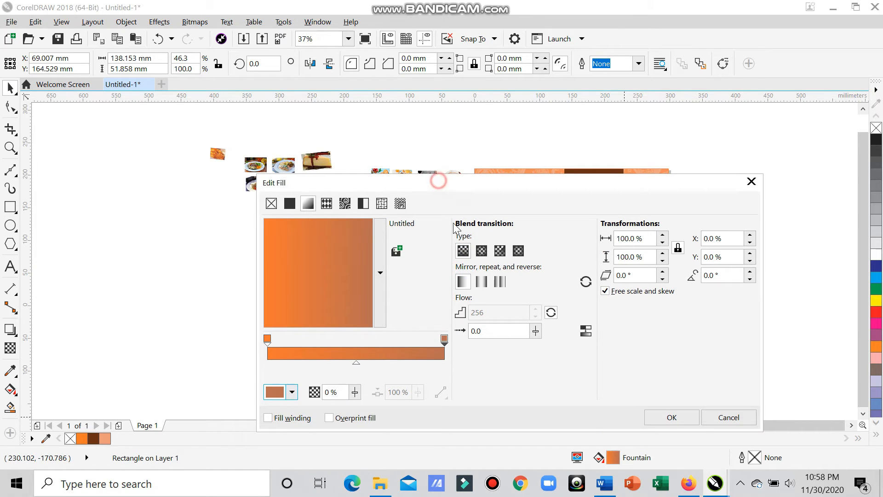
left_click_drag(443, 186, 497, 261)
Step: Set the gradient's end colour to the dark brown sampled from the vertical rectangle, C36 M80 Y100 K47, and apply the fill
left_click(345, 467)
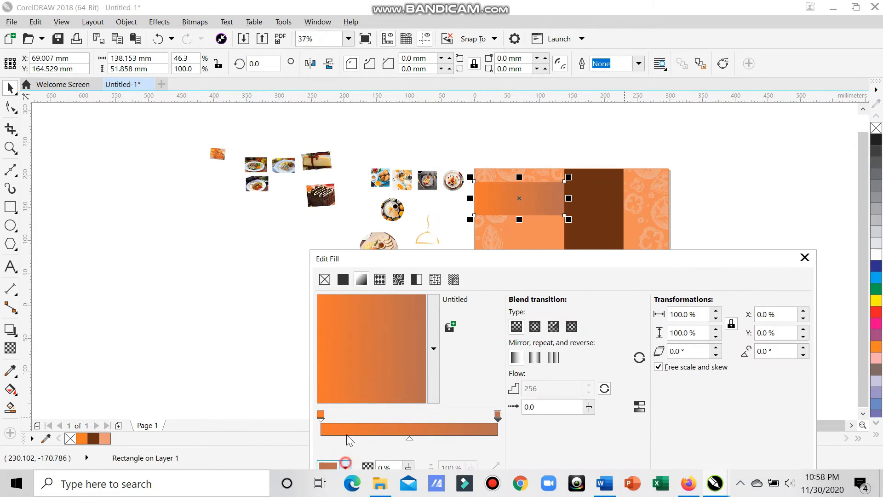
left_click(383, 317)
left_click(617, 205)
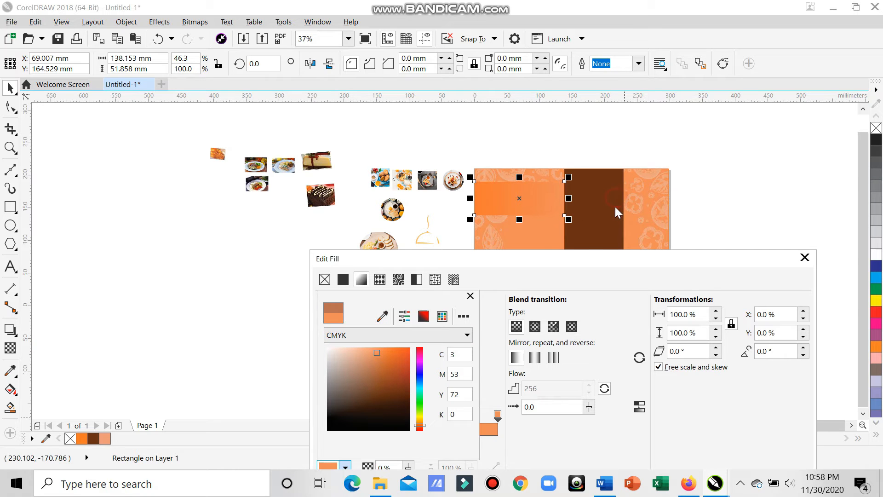
left_click(383, 316)
left_click(599, 193)
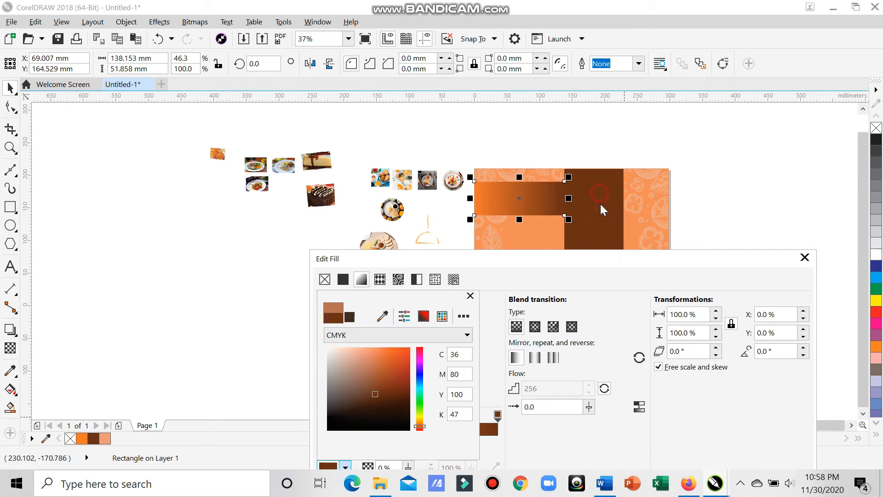
left_click(610, 259)
left_click_drag(610, 259, 523, 181)
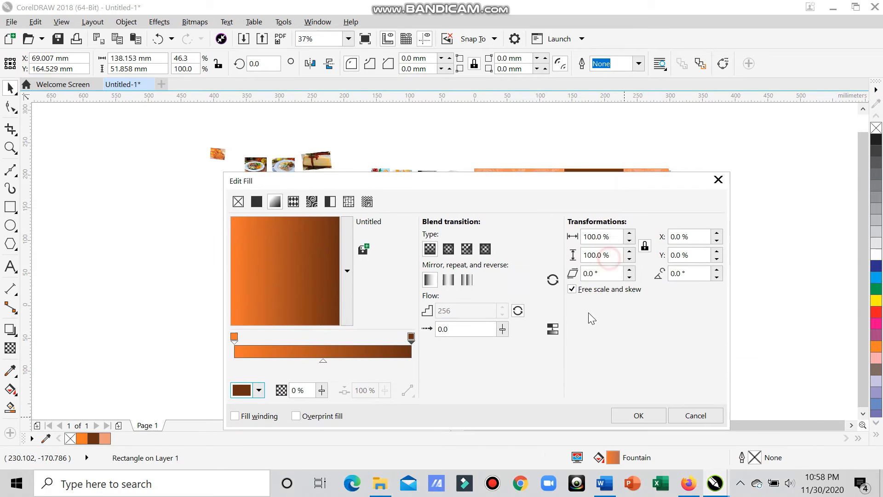
left_click(664, 419)
left_click(607, 318)
Step: Nudge the gradient rectangle 0.1 mm towards the brown vertical rectangle
scroll(607, 319, "up", 3)
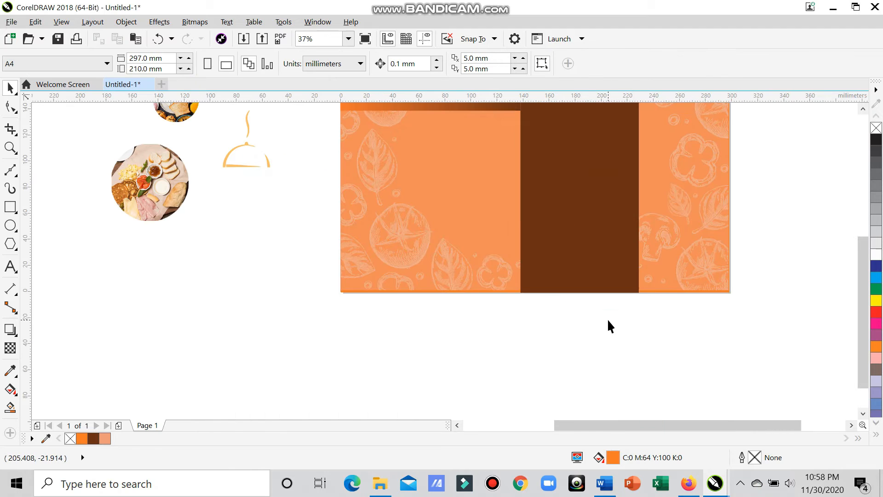
scroll(847, 330, "up", 3)
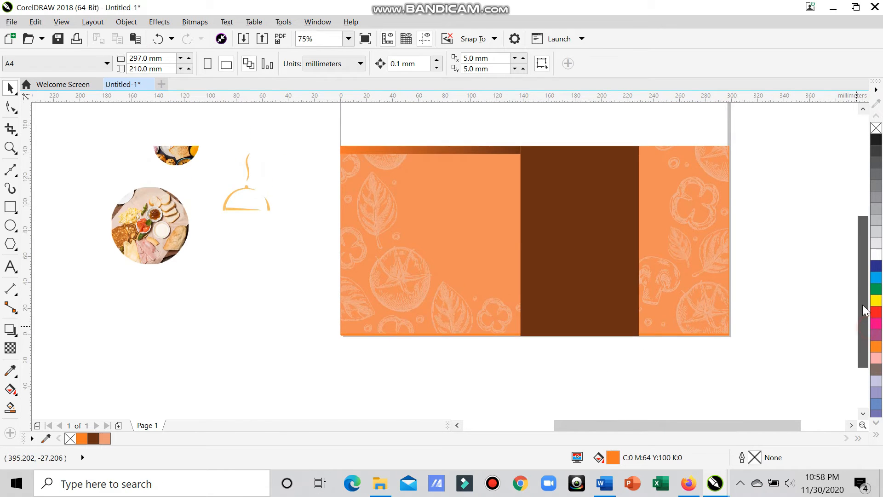
left_click(810, 248)
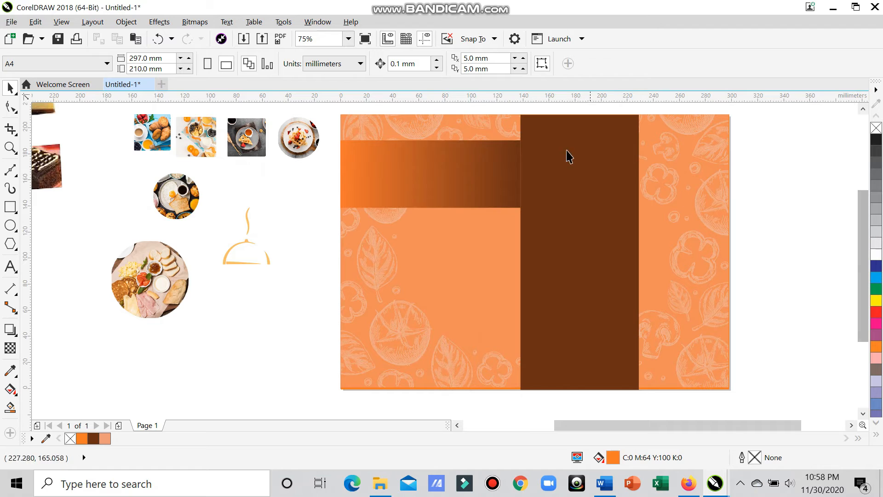
left_click(499, 177)
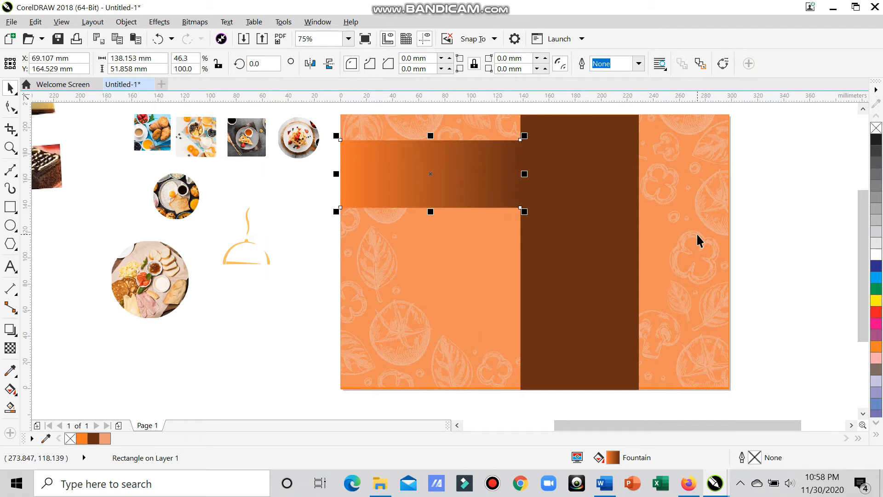
left_click(496, 188)
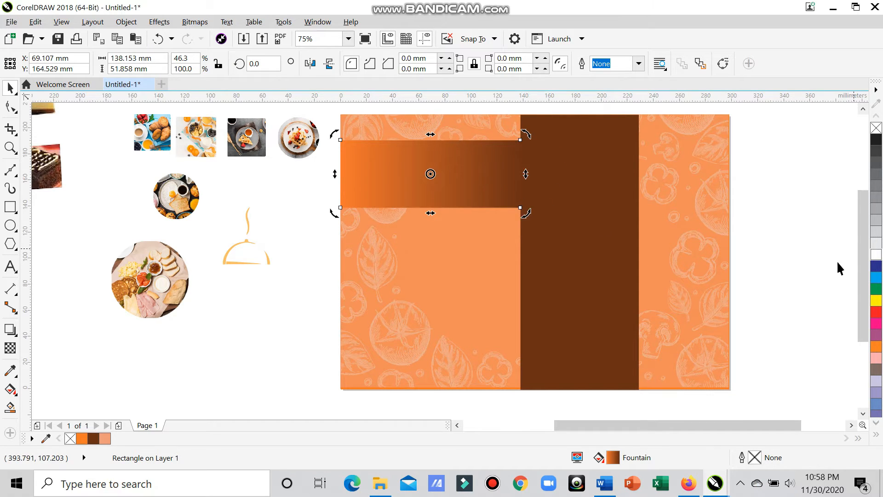
left_click(857, 326)
left_click_drag(867, 325, 681, 282)
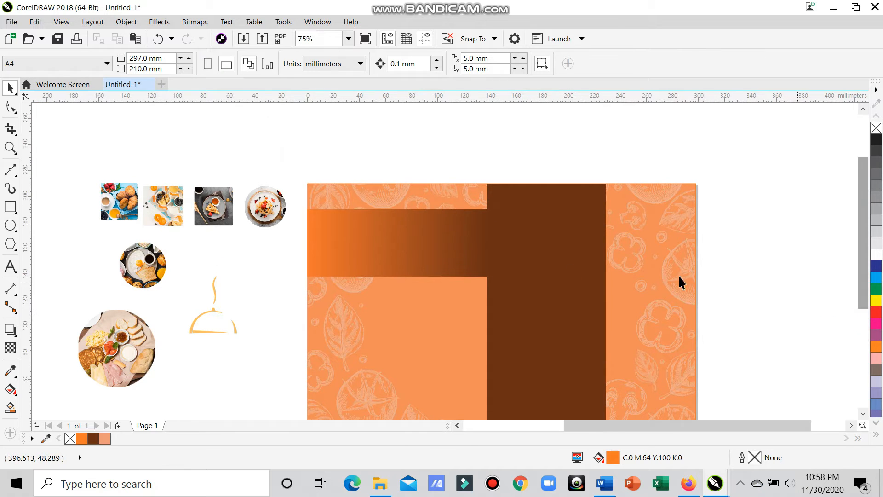
left_click(477, 252)
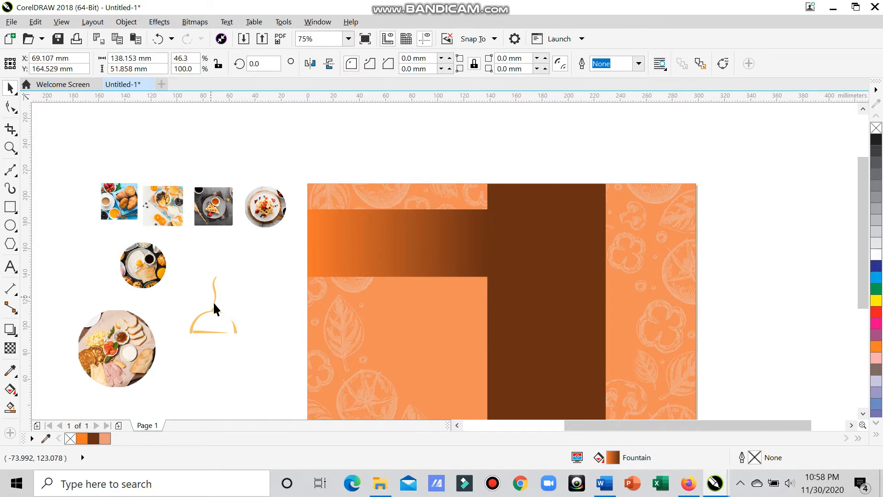
left_click_drag(256, 363, 169, 265)
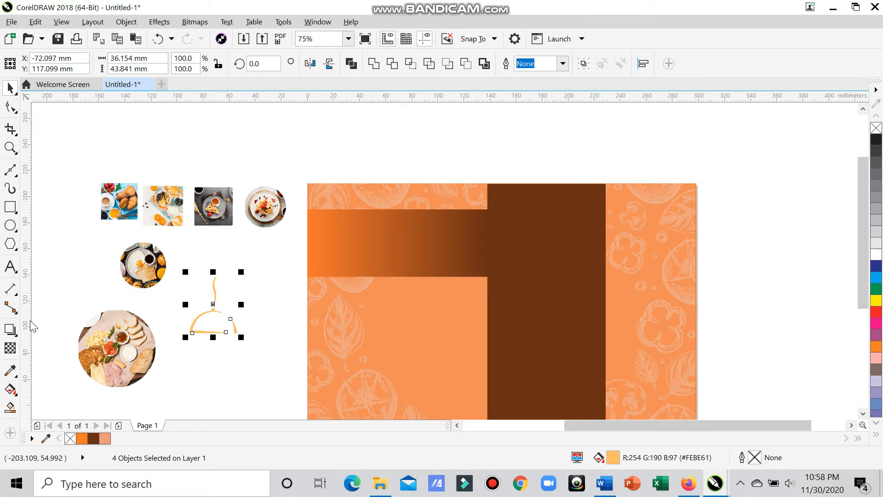
left_click(431, 258)
left_click(405, 144)
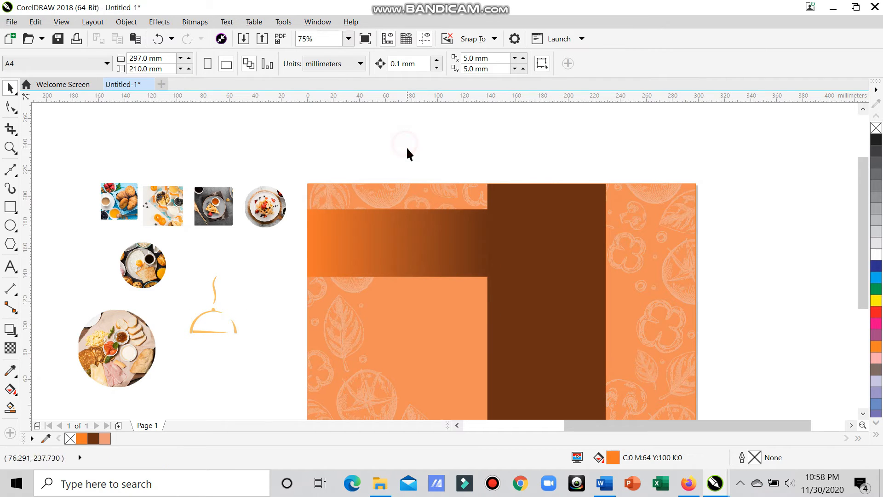
left_click(444, 256)
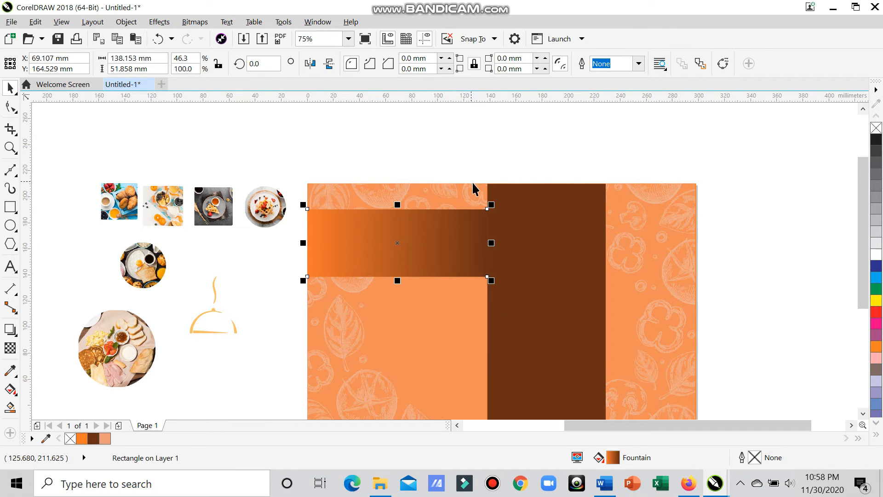
Step: Add the artistic text "KEDAI OLI" in the upper part of the gradient rectangle
left_click(14, 271)
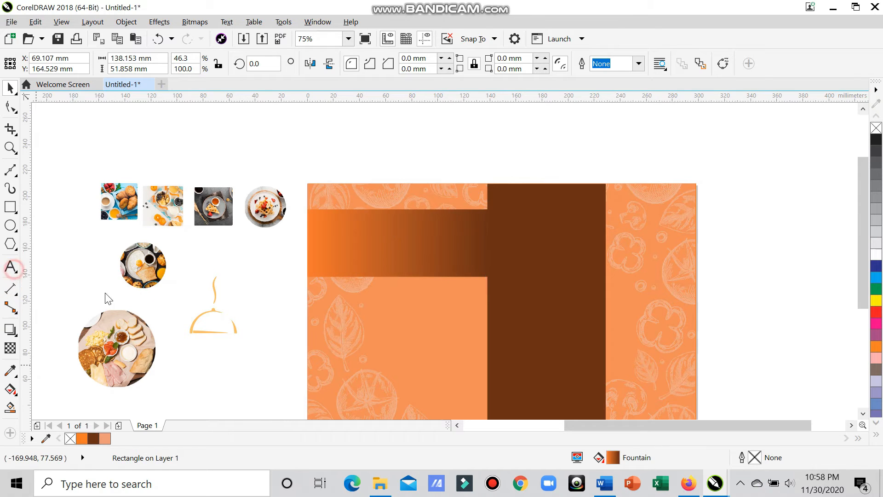
left_click(343, 230)
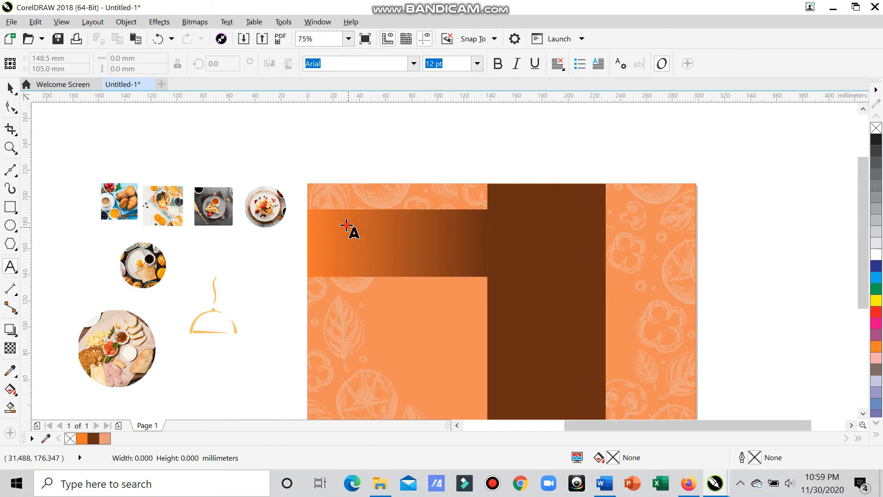
left_click(355, 236)
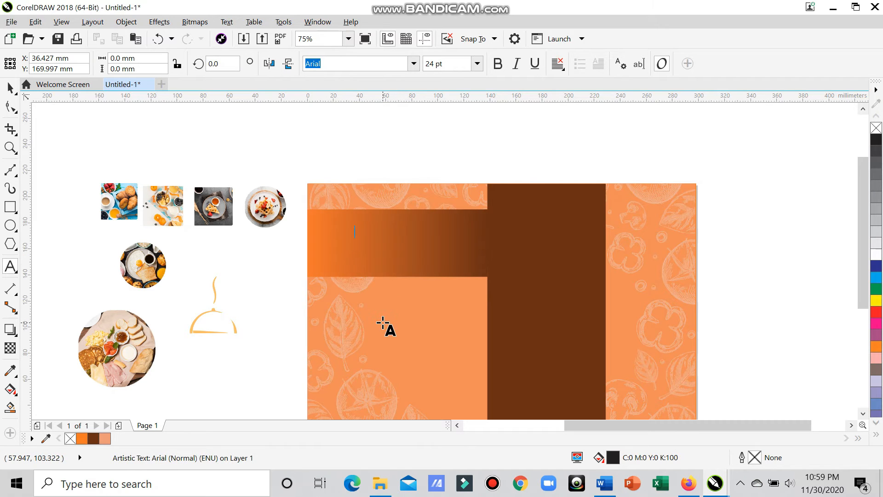
type("KEDAI OLI")
left_click(10, 87)
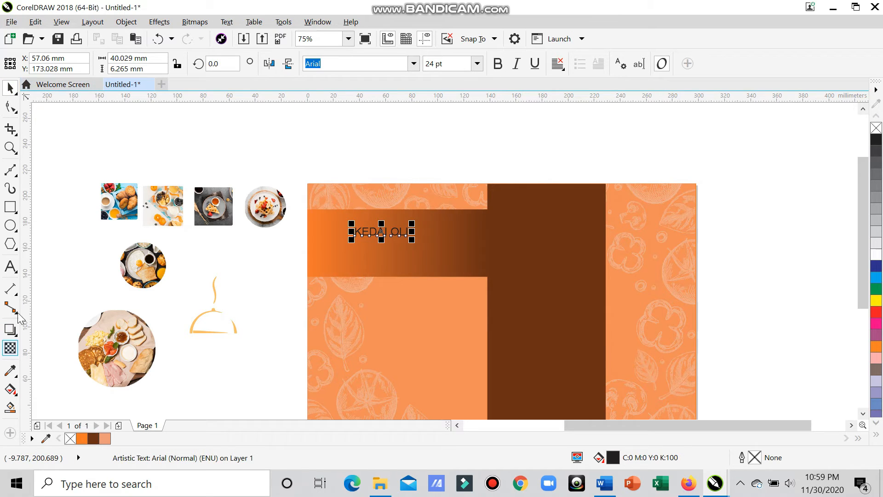
Step: Add a second artistic text, "SPECIAL WESTERN FOOD", below "KEDAI OLI" on the gradient rectangle
left_click(9, 267)
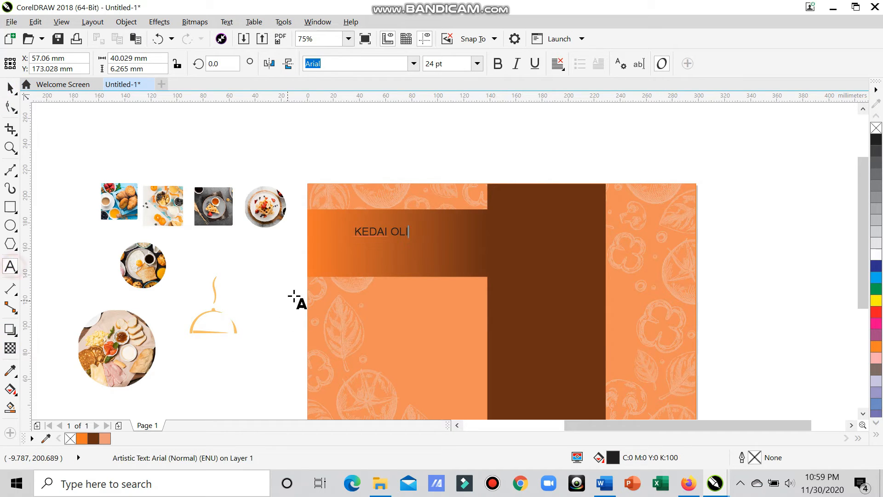
left_click(348, 257)
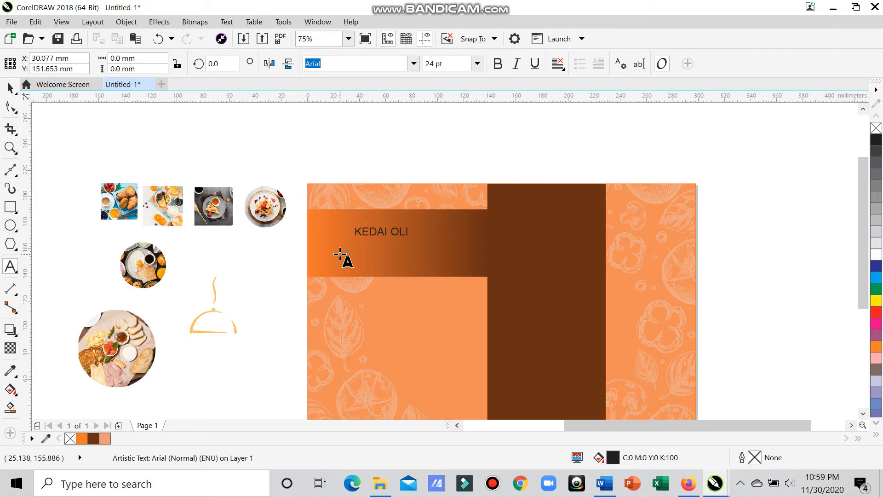
type("SPECIAL WESTERN FOOD")
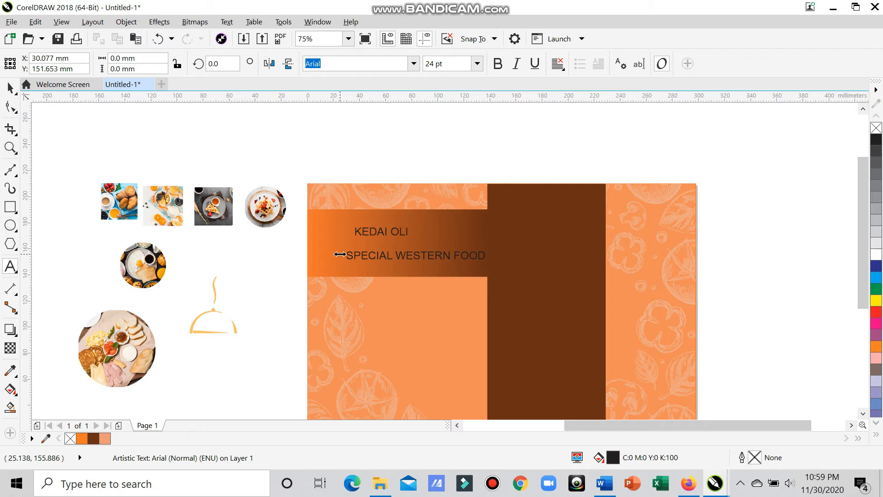
Step: Reposition the two texts on the gradient band so that "KEDAI OLI" sits centred above "SPECIAL WESTERN FOOD"
left_click(9, 87)
left_click_drag(384, 247, 380, 253)
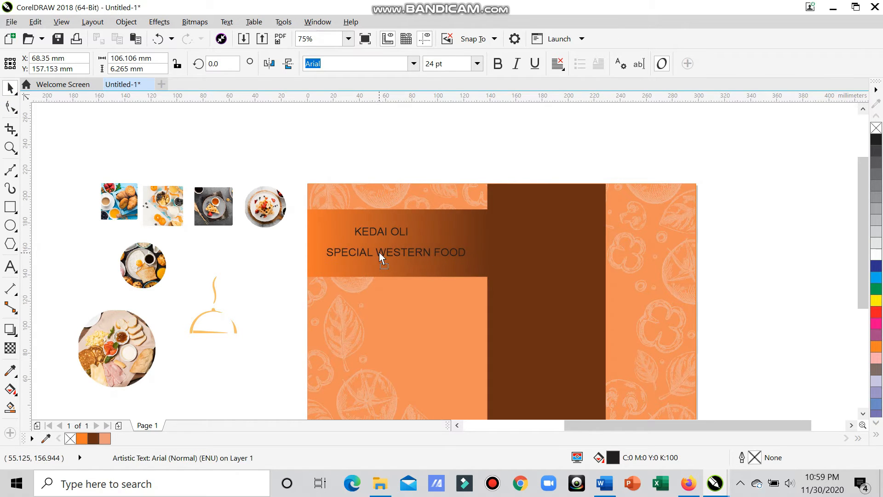
left_click(387, 233)
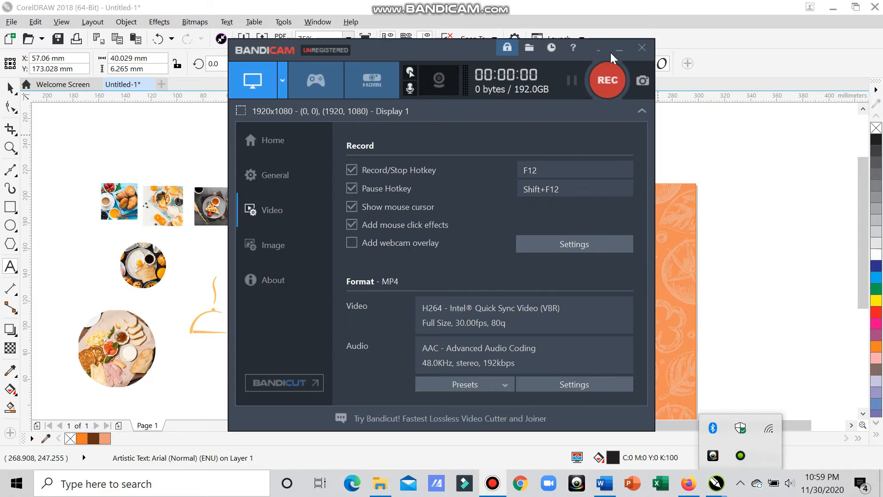
left_click(607, 48)
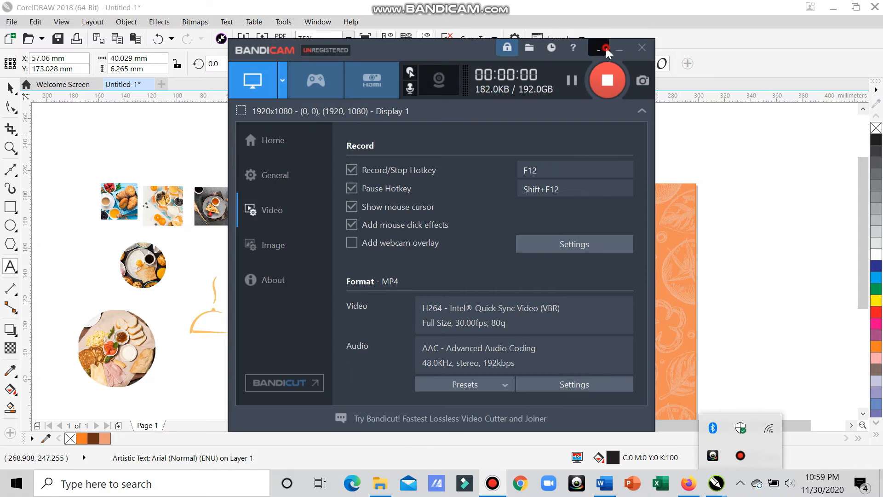
left_click(10, 88)
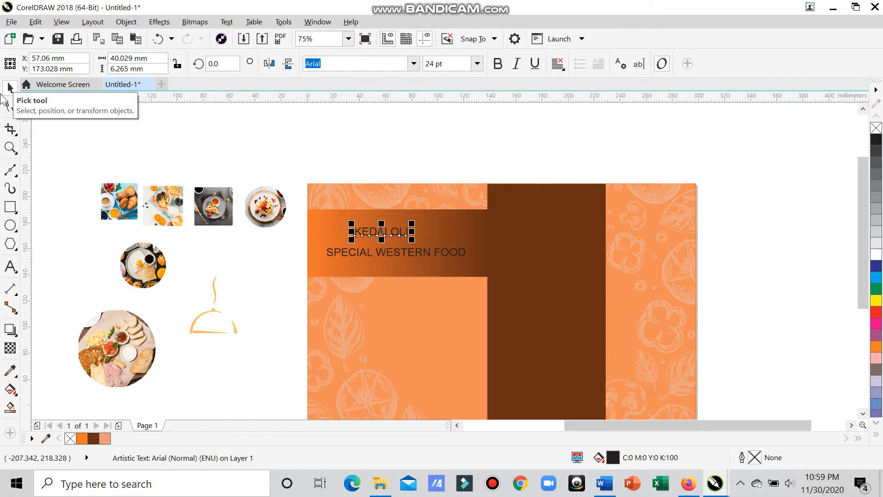
left_click(166, 126)
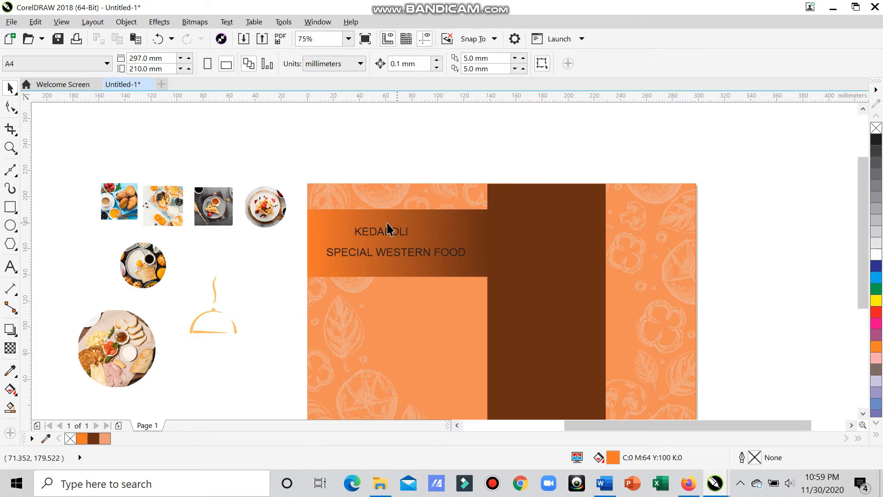
left_click_drag(380, 233, 398, 231)
left_click(411, 258)
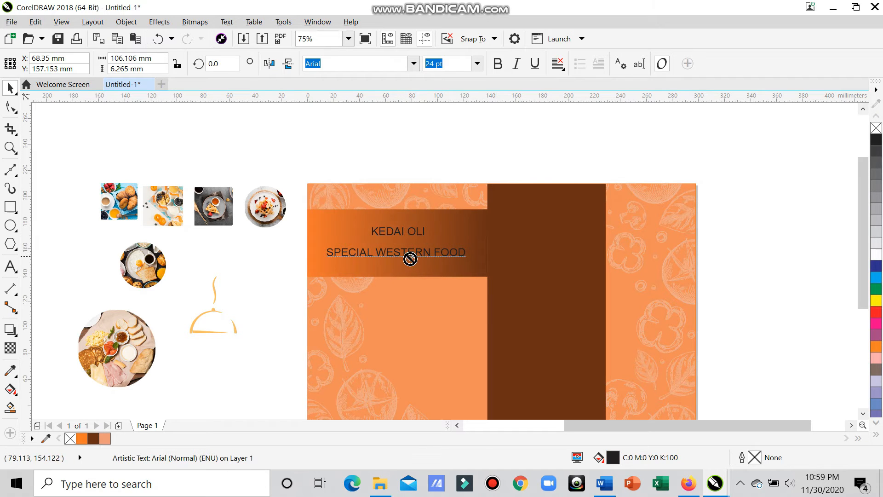
left_click(406, 145)
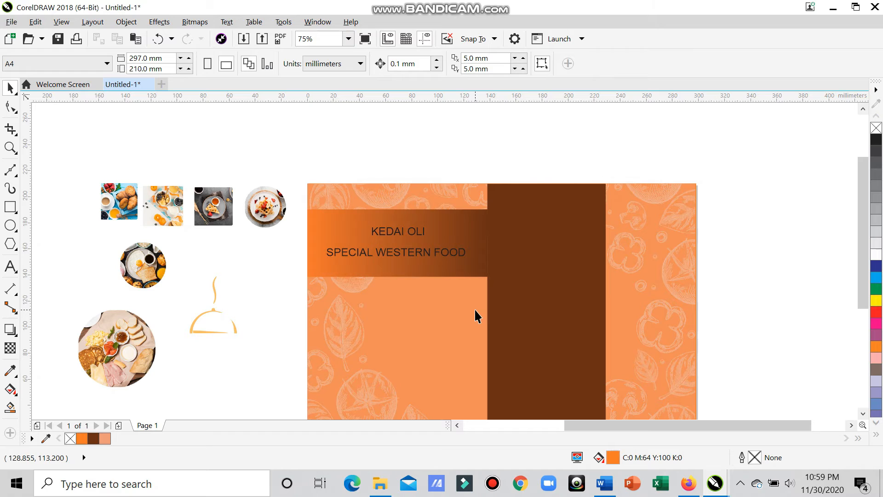
Step: Move "KEDAI OLI" slightly up on the gradient band and set its font to Colonna MT
left_click_drag(410, 231, 413, 225)
left_click(414, 65)
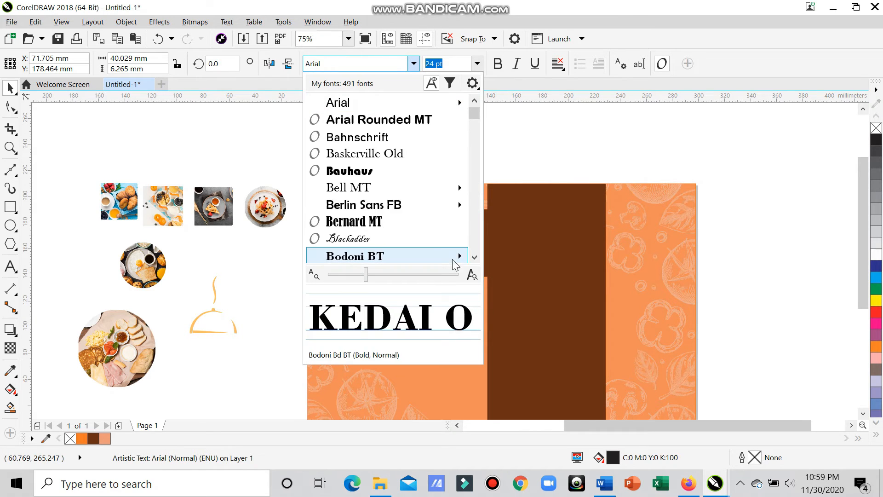
scroll(424, 203, "down", 1)
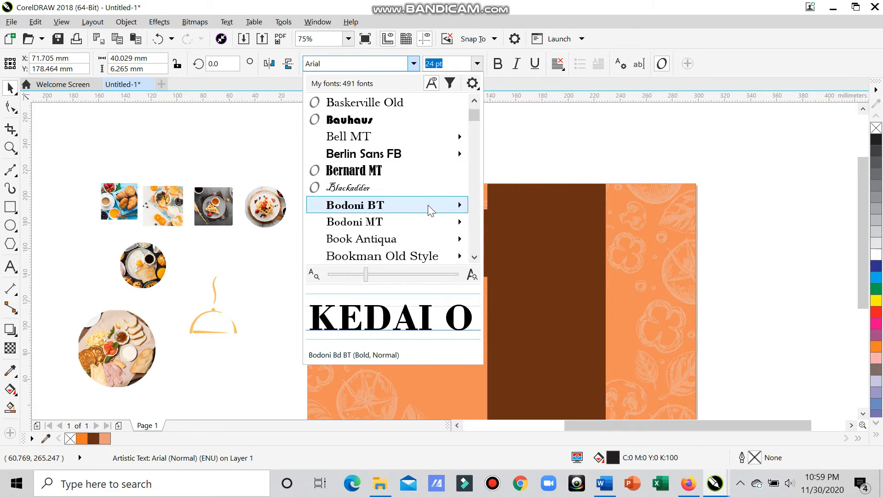
scroll(428, 205, "down", 1)
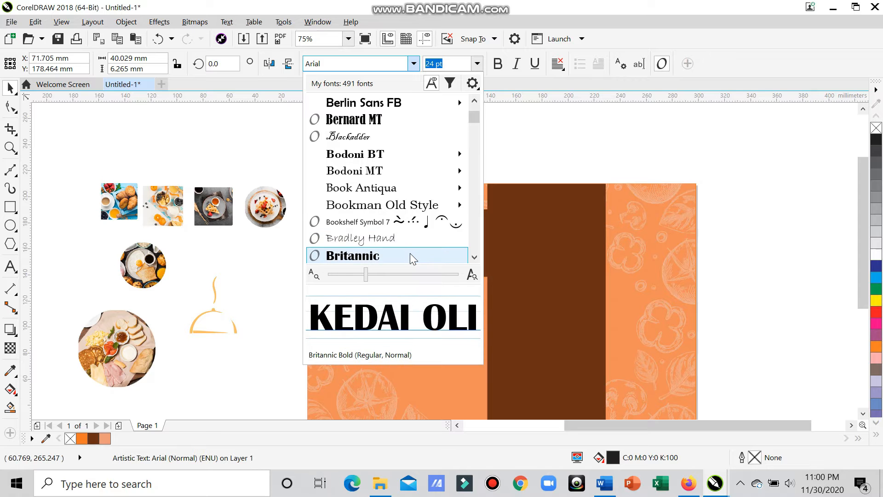
scroll(409, 253, "down", 2)
scroll(409, 250, "down", 3)
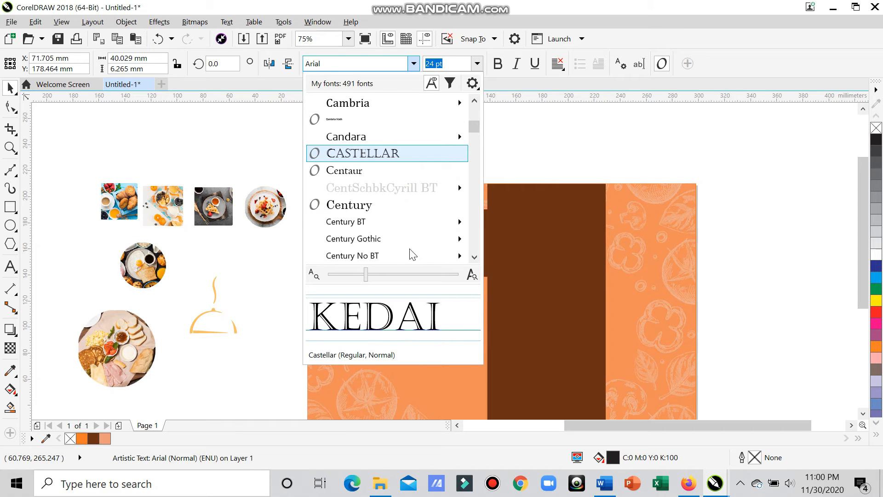
scroll(411, 251, "down", 2)
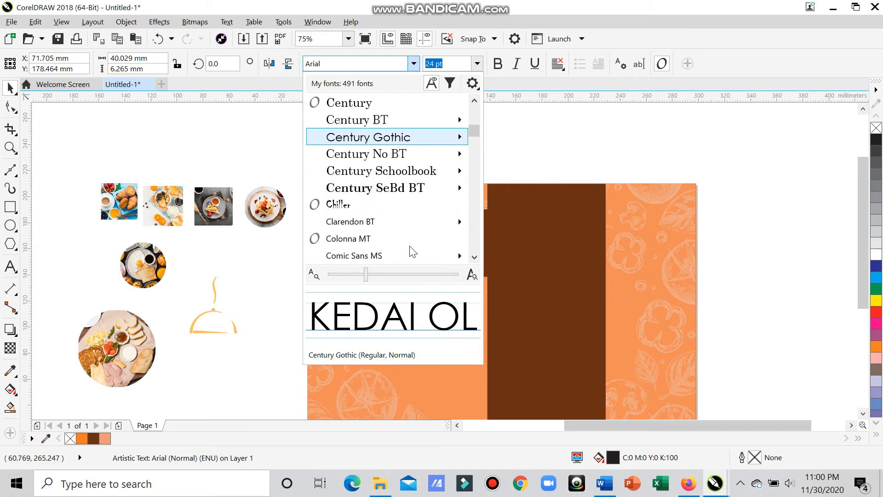
scroll(409, 227, "down", 2)
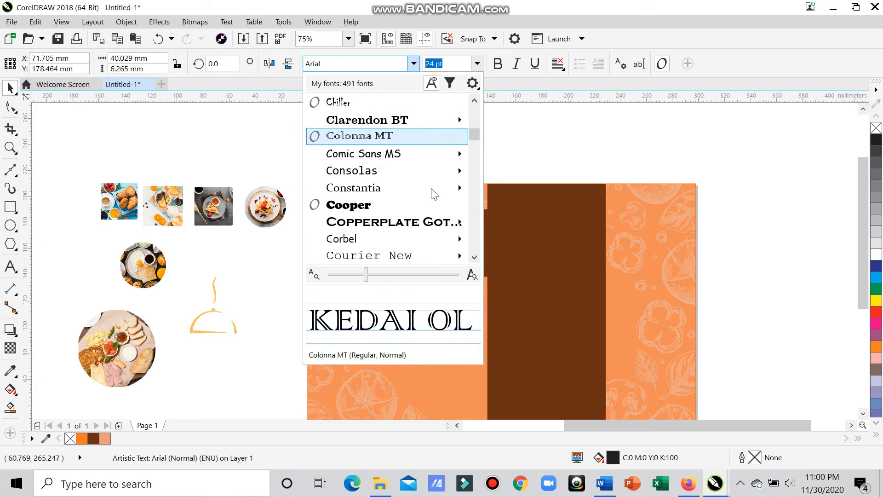
left_click(415, 134)
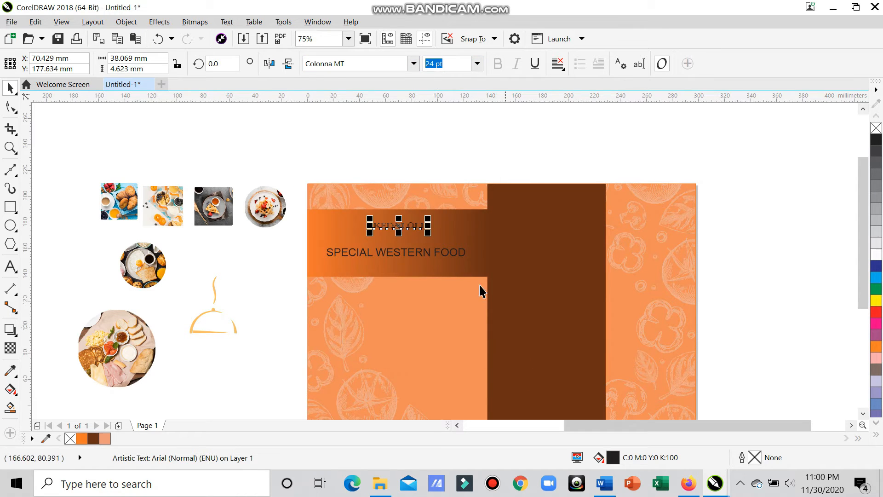
Step: Enlarge "KEDAI OLI" to about 37 pt, recentre it, and lower "SPECIAL WESTERN FOOD" to leave a gap between them
left_click_drag(428, 219, 456, 206)
left_click_drag(412, 224, 399, 225)
left_click_drag(407, 257, 408, 267)
Step: Place the orange food-cover icon between the two texts and scale it to about 17 × 20.5 mm
left_click_drag(281, 370, 179, 252)
left_click_drag(214, 303, 400, 246)
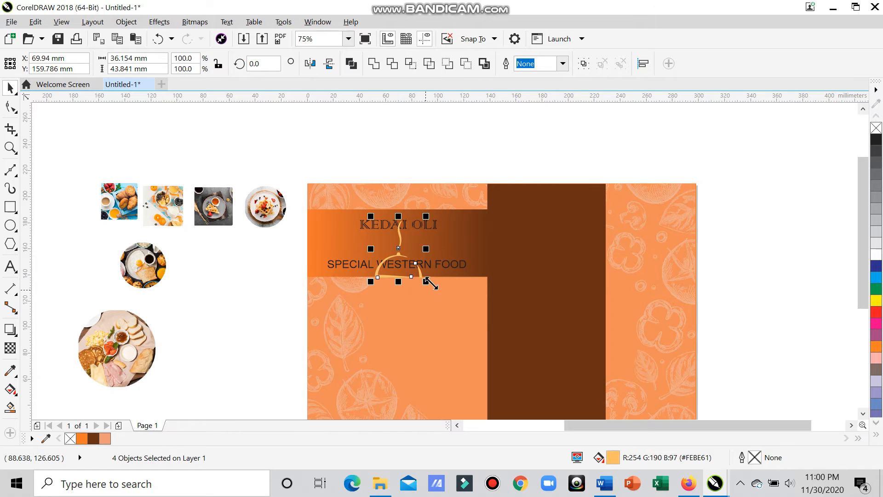
left_click_drag(424, 282, 400, 246)
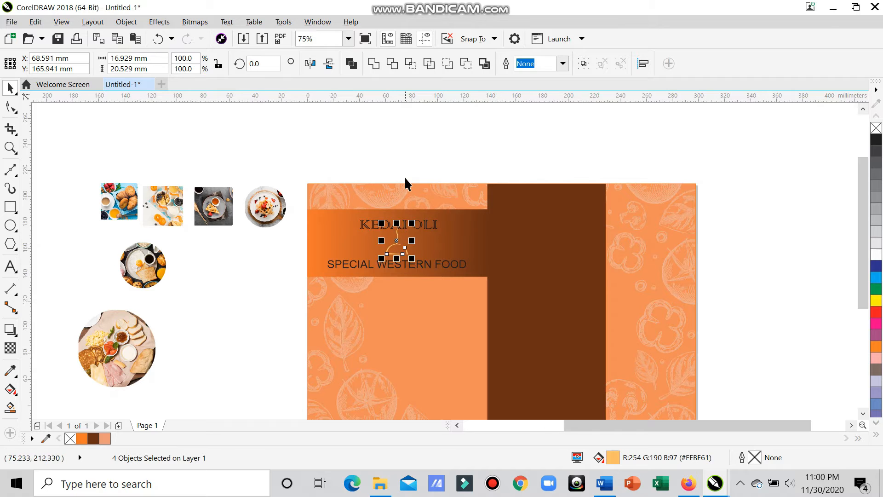
left_click(404, 174)
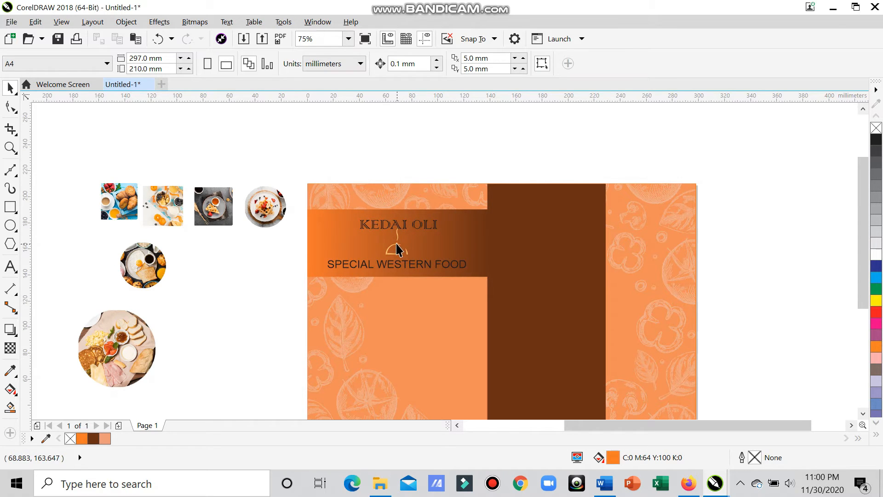
Step: Undo the stray move of an icon piece and group the four objects of the food-cover icon
left_click_drag(390, 251, 407, 249)
key("ctrl+z")
left_click_drag(355, 139, 430, 285)
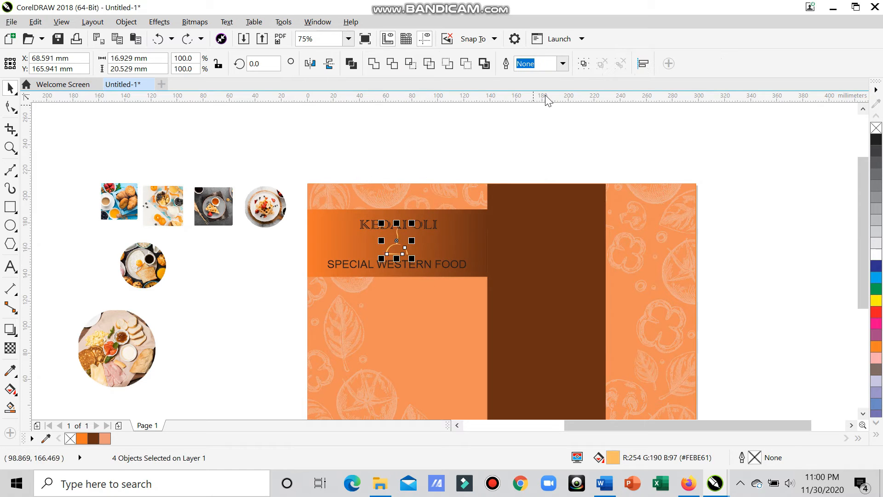
left_click(584, 65)
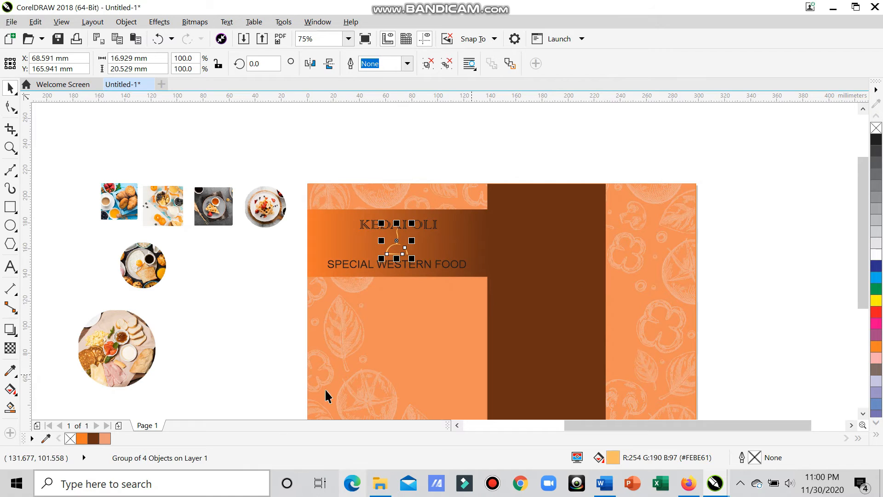
Step: Scale the icon group to about 12.7 × 15.3 mm and centre it between the two text lines
mouse_move(394, 247)
left_mouse_down()
mouse_move(466, 246)
mouse_move(404, 253)
mouse_move(407, 246)
left_mouse_up()
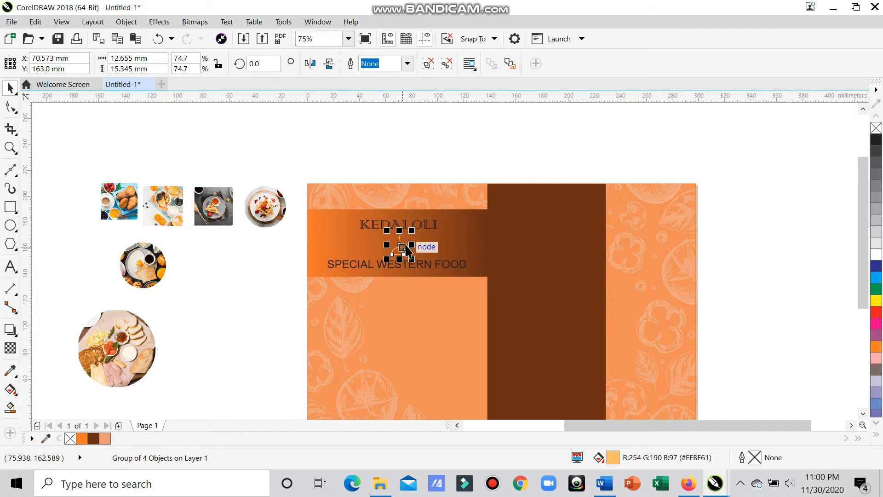
left_click(457, 137)
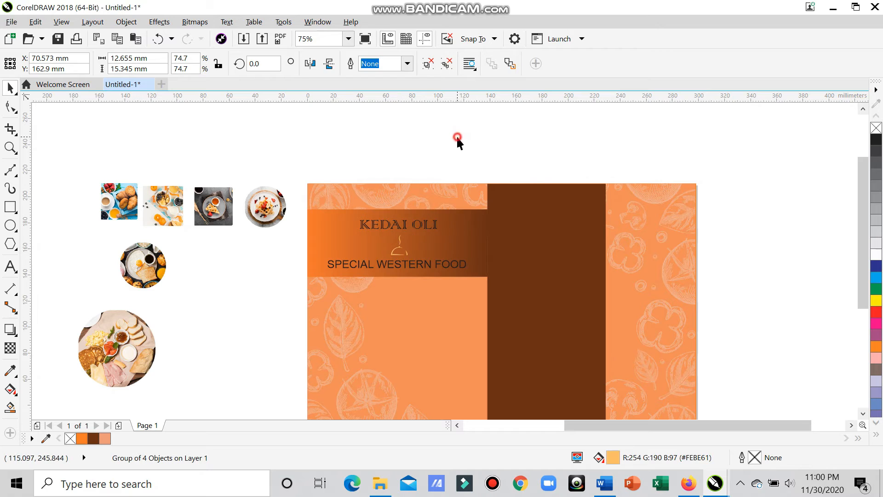
left_click(429, 225)
Step: Fill the icon group with cream R252 G245 B234 (#FCF5EA) and turn on overprint fill
left_click_drag(381, 159, 429, 274)
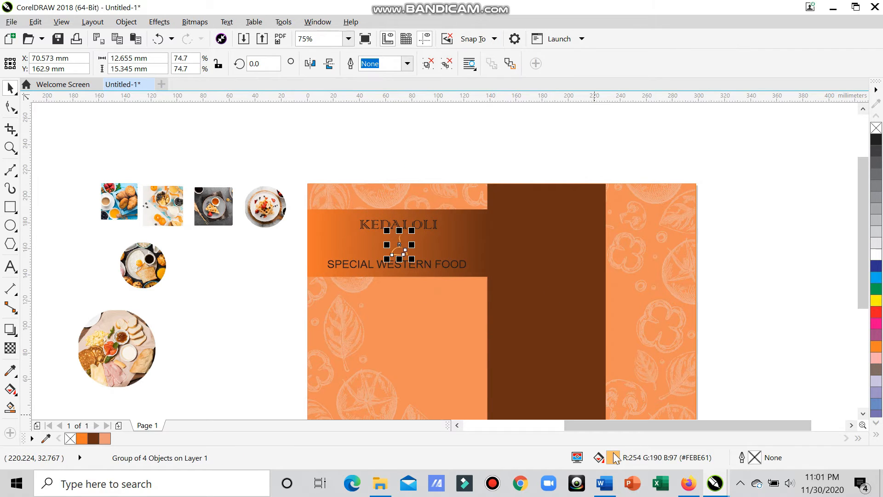
double_click(614, 455)
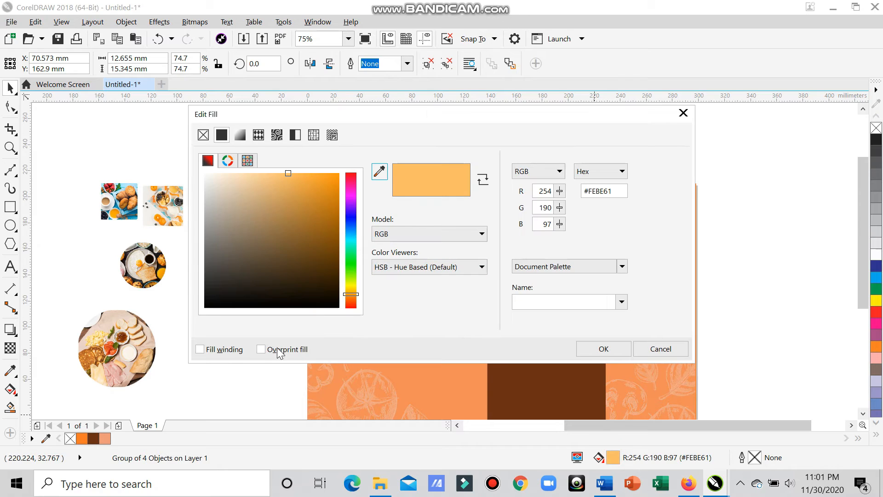
left_click(262, 350)
left_click(380, 172)
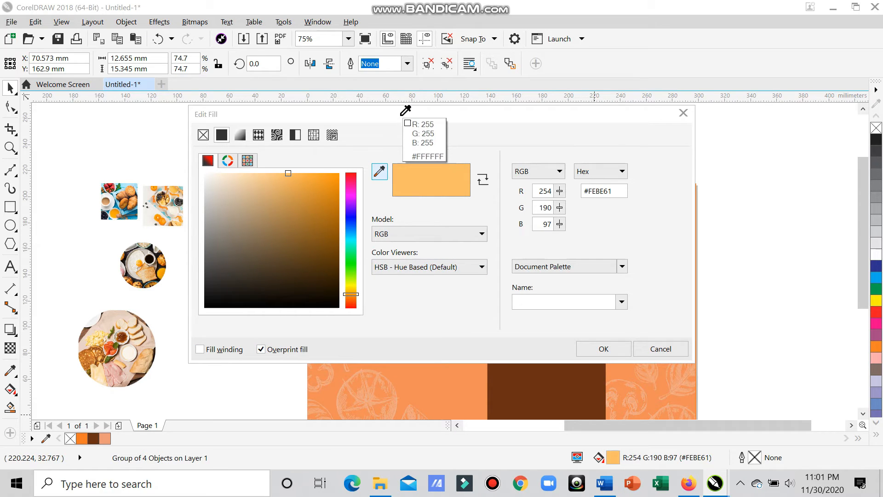
left_click(245, 181)
left_click(225, 180)
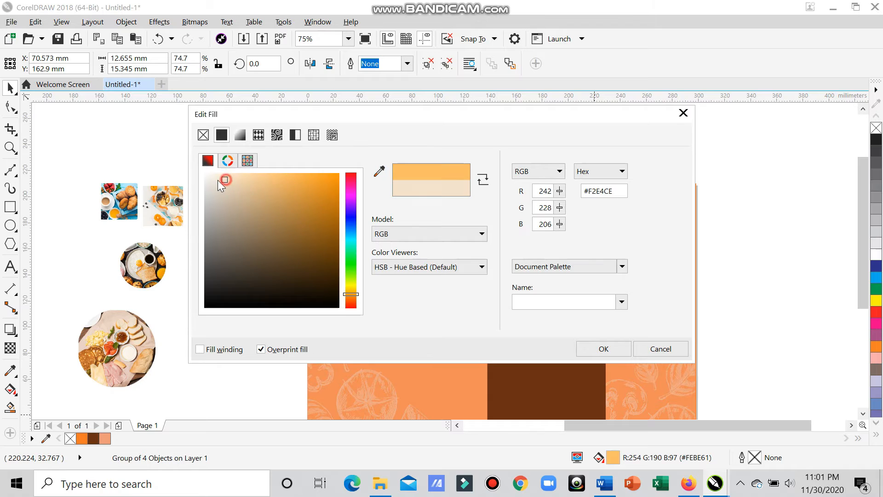
left_click_drag(231, 178, 222, 175)
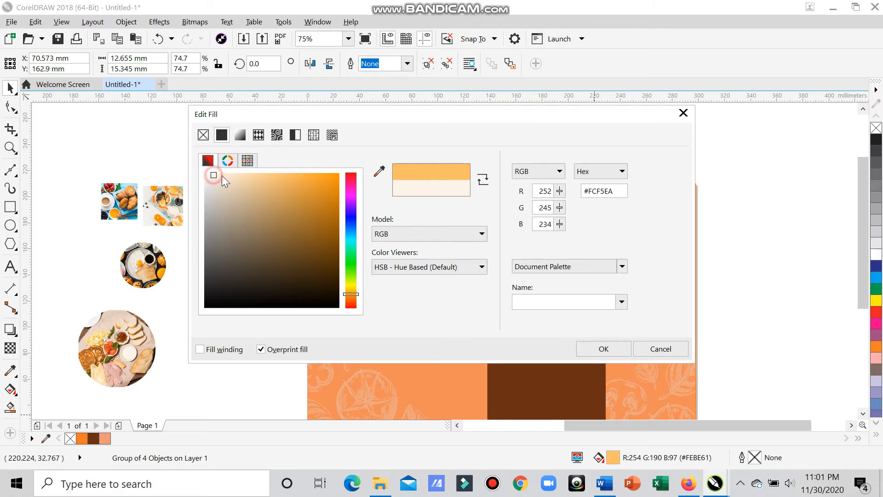
left_click(597, 348)
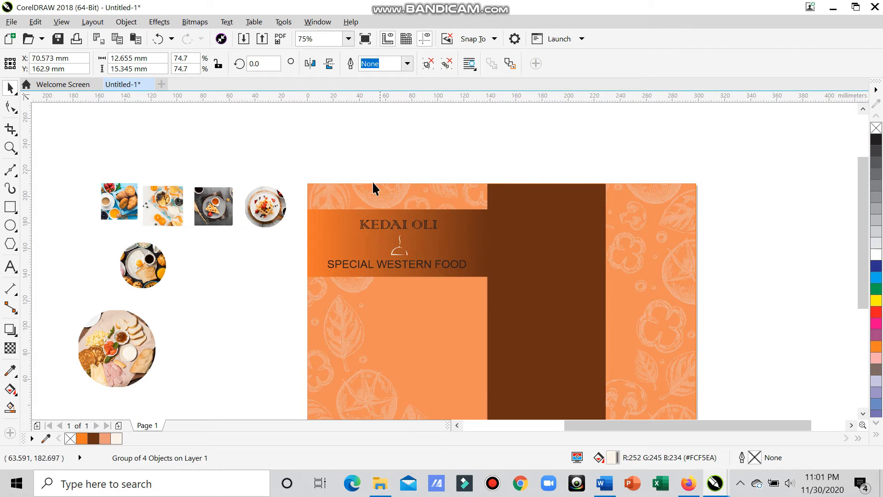
Step: Give the food-cover icon group a 1.5 pt outline
left_click_drag(402, 230, 423, 267)
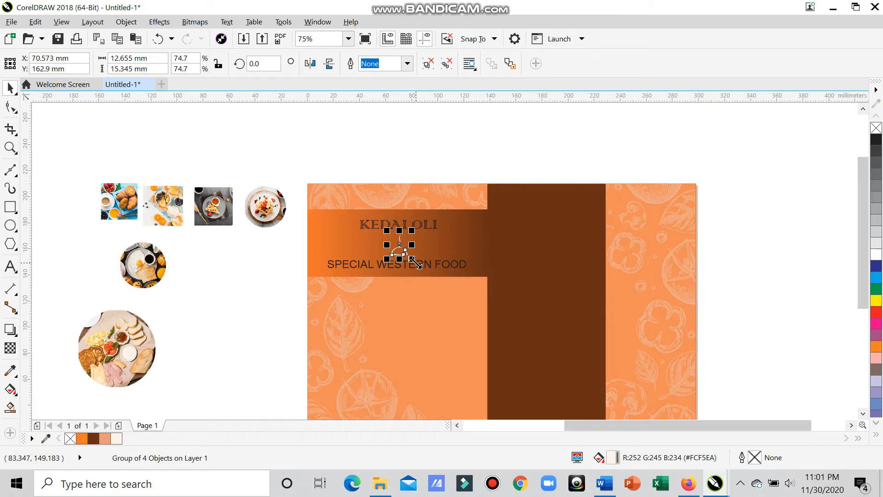
left_click(458, 158)
left_click_drag(355, 153, 436, 268)
left_click(408, 63)
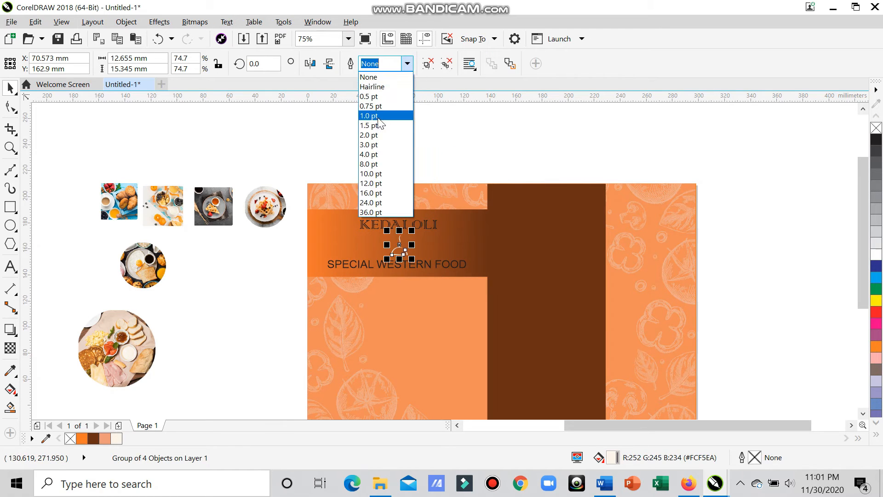
left_click(378, 123)
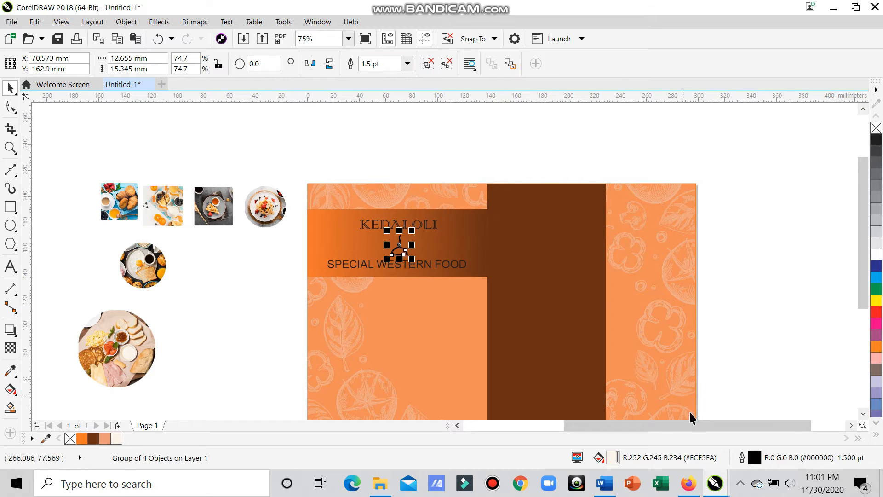
Step: Change the icon group's outline colour to white
double_click(754, 458)
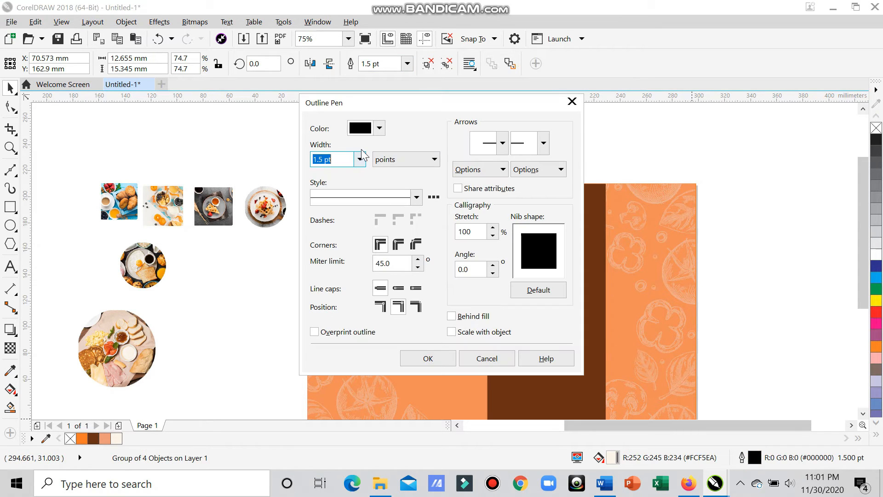
left_click(380, 129)
left_click(414, 164)
left_click(415, 102)
left_click(431, 357)
left_click(423, 143)
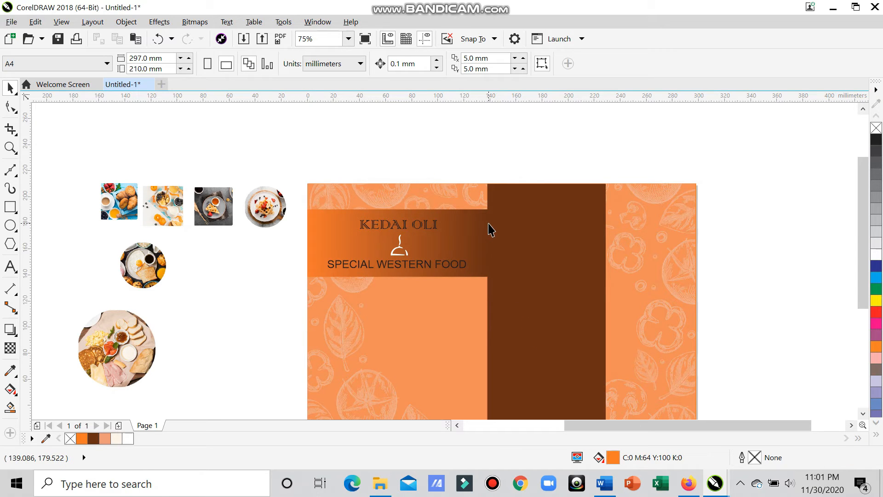
Step: Fill the "KEDAI OLI" heading with pale cream C8 M9 Y36 K0 (#EBDFB0)
left_click(431, 224)
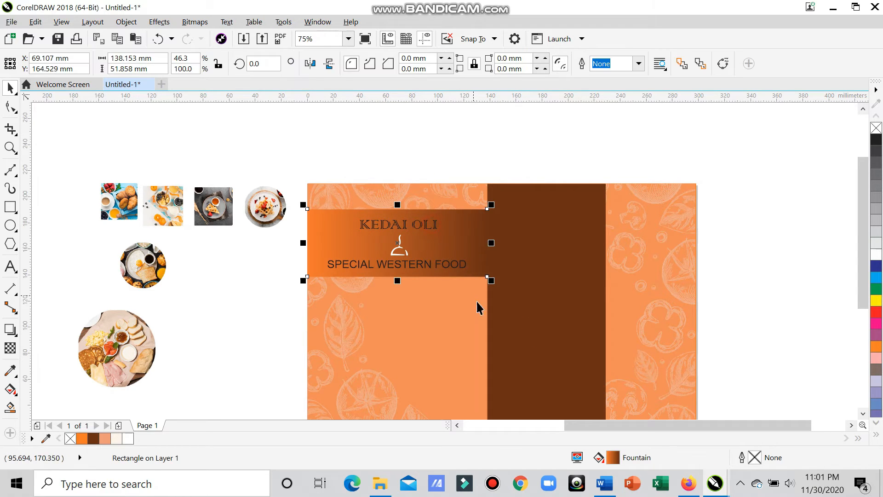
left_click(399, 146)
left_click(402, 226)
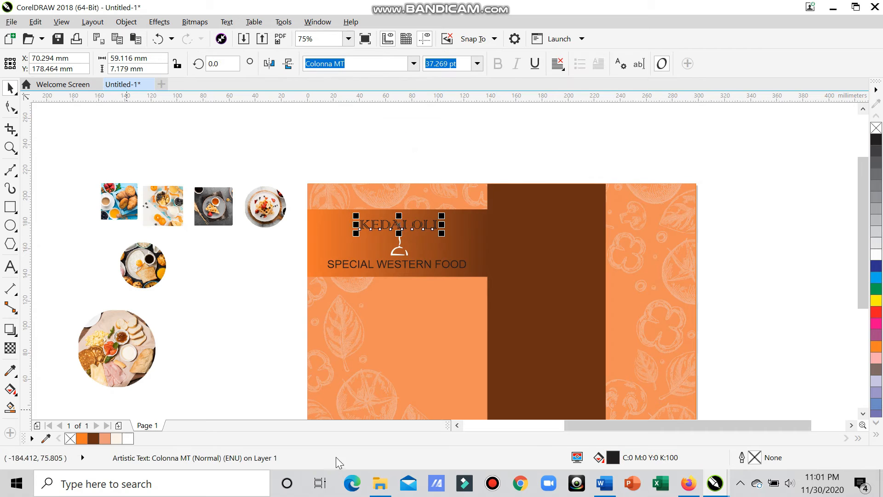
double_click(613, 458)
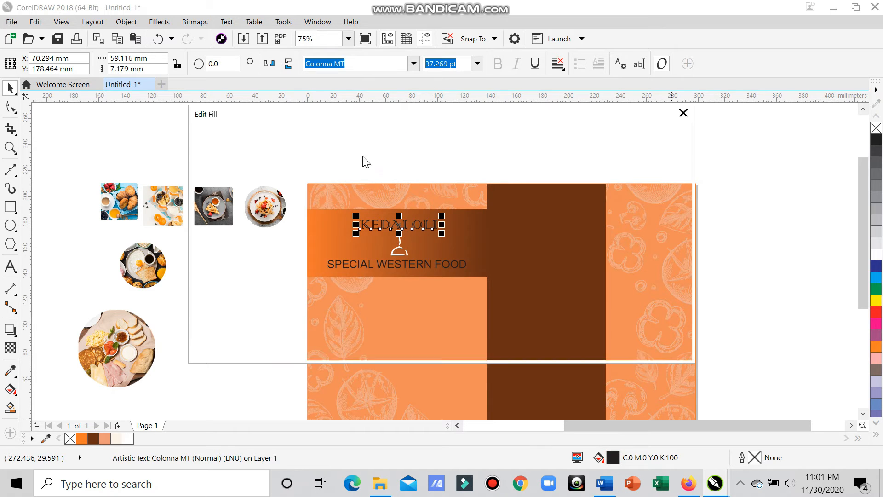
left_click(354, 285)
left_click_drag(401, 119, 673, 276)
left_click_drag(510, 347, 510, 331)
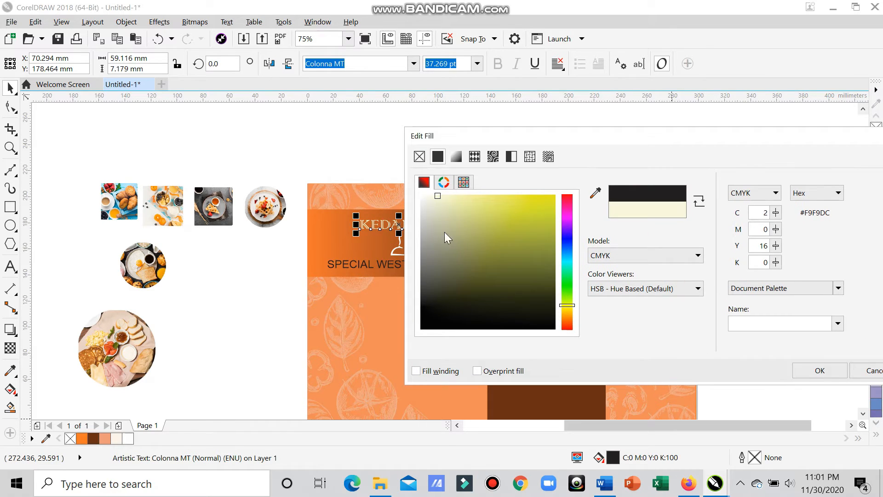
left_click(454, 205)
left_click_drag(568, 306, 568, 311)
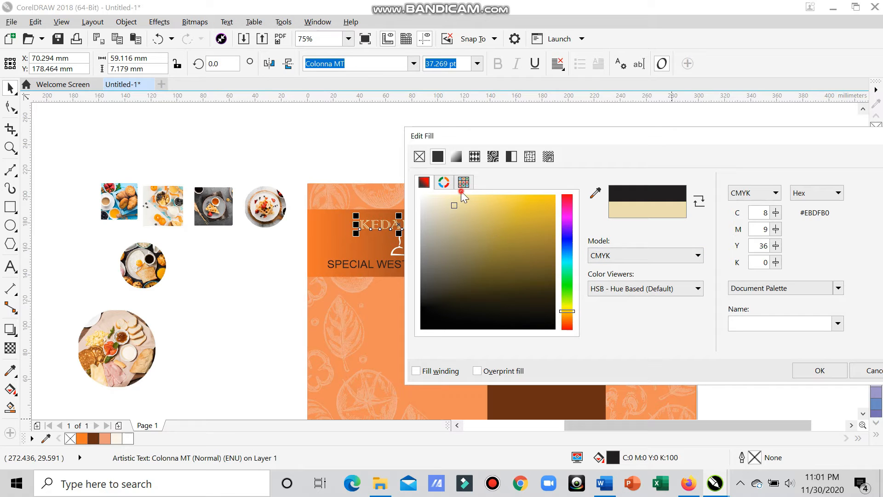
left_click(820, 371)
left_click(554, 144)
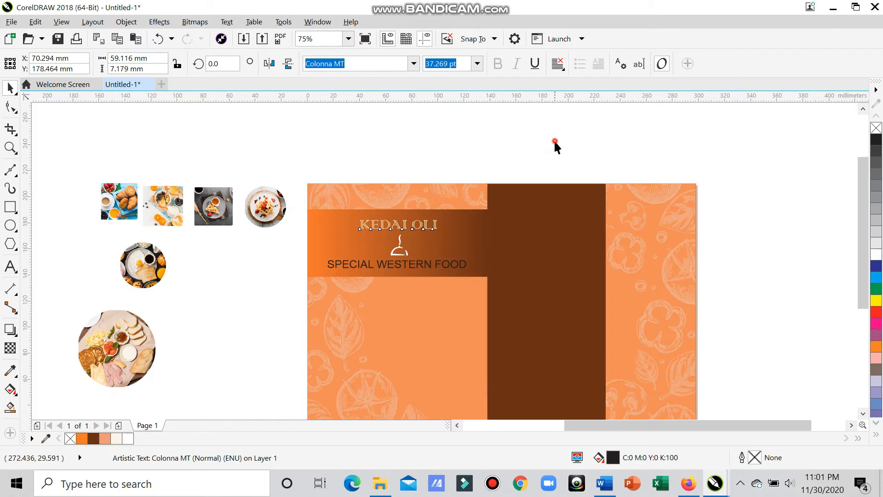
Step: Set the "SPECIAL WESTERN FOOD" line in Colonna MT and nudge it right so it sits centred under the icon
left_click(424, 223)
left_click(381, 148)
left_click(398, 244)
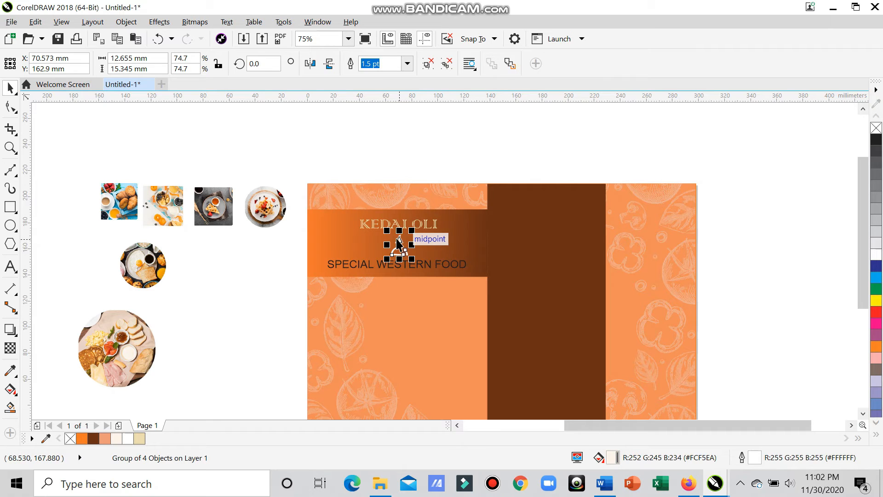
left_click(448, 271)
left_click(414, 64)
left_click(360, 103)
key("Right")
key("Right")
key("Right")
key("Right")
key("Right")
key("Right")
key("Right")
key("Right")
key("Right")
key("Right")
key("Right")
key("Right")
key("Right")
key("Right")
key("Right")
key("Right")
key("Right")
key("Right")
key("Right")
key("Right")
key("Right")
key("Right")
key("Right")
key("Right")
key("Right")
key("Right")
key("Right")
key("Right")
key("Right")
key("Right")
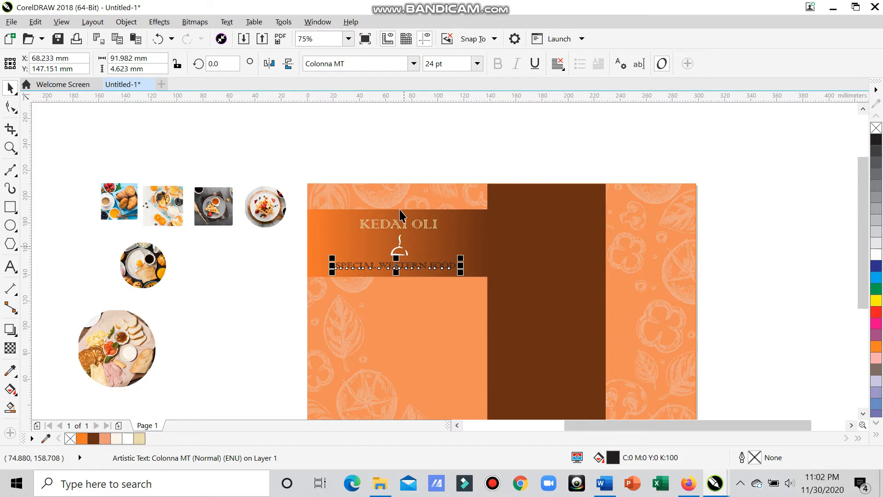
Step: Move the icon group out below the title band and move "SPECIAL WESTERN FOOD" up directly beneath "KEDAI OLI"
left_click_drag(378, 131, 438, 272)
left_click_drag(400, 245, 435, 308)
left_click_drag(410, 266, 413, 238)
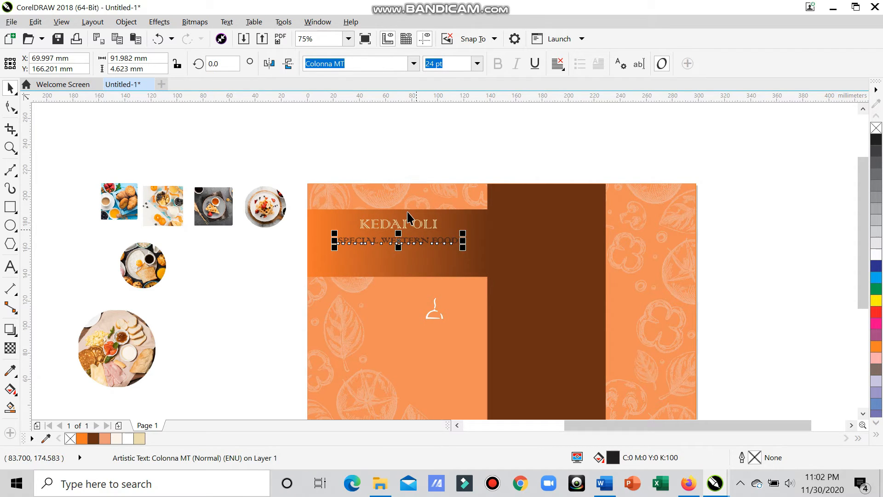
Step: Try a font size of 37 pt on the "SPECIAL WESTERN FOOD" line
left_click(437, 225)
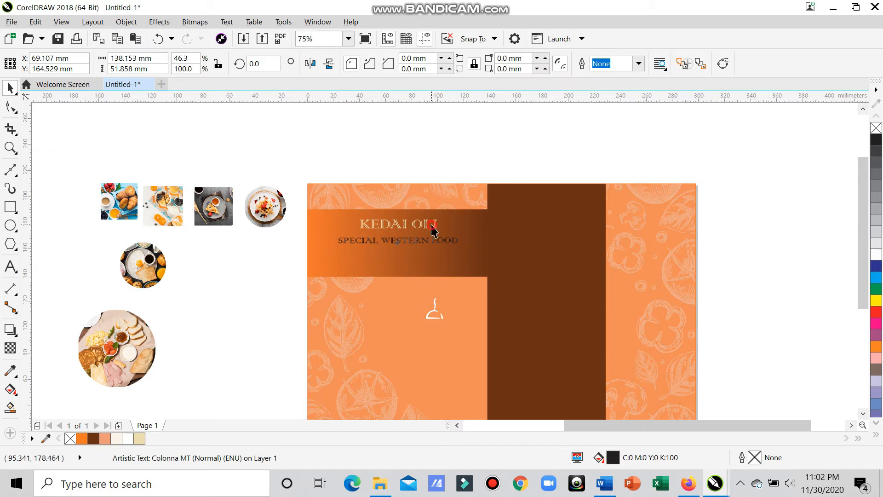
left_click(414, 226)
left_click(419, 241)
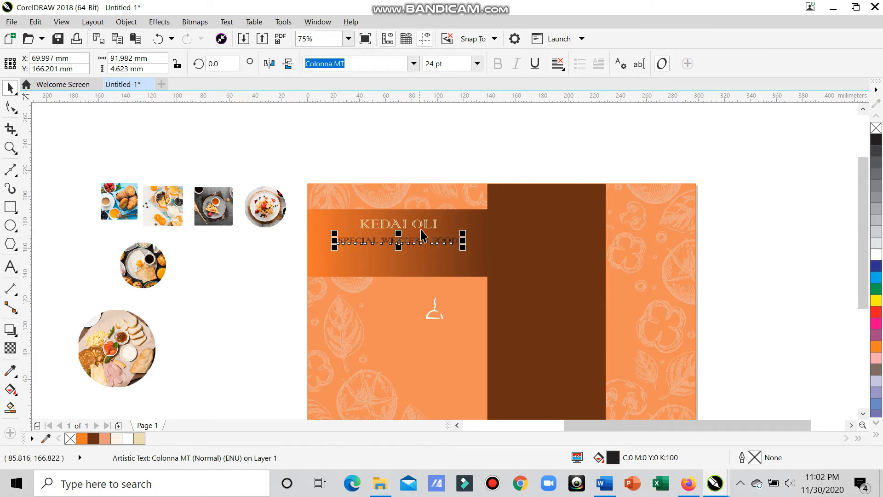
left_click(453, 64)
left_click(465, 66)
left_click_drag(464, 66, 432, 63)
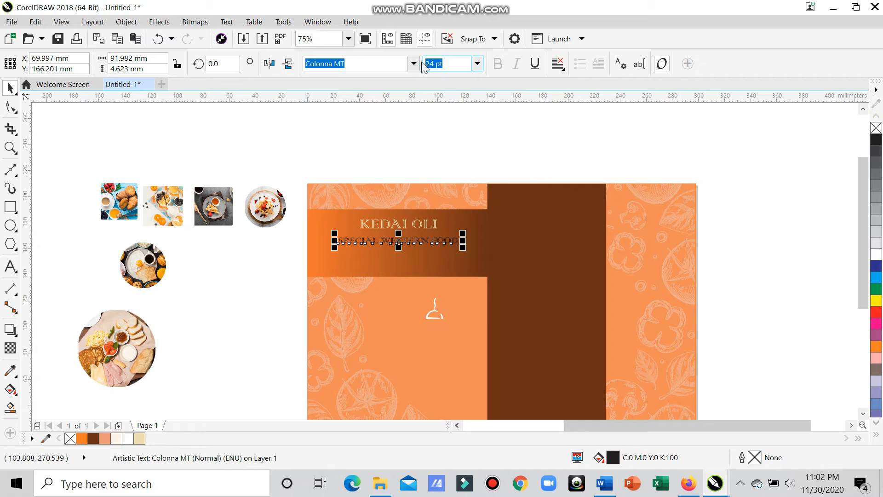
type("37")
key("Return")
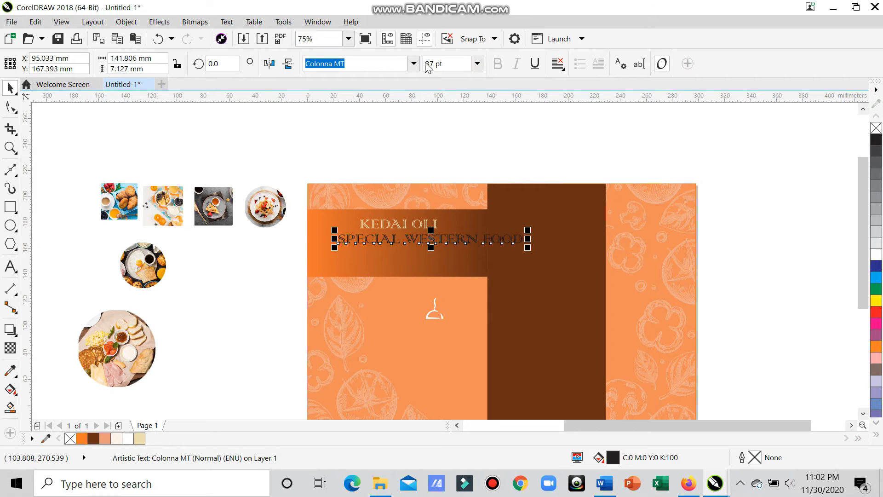
Step: Set the font size of the "SPECIAL WESTERN FOOD" line to 28 pt
left_click(459, 59)
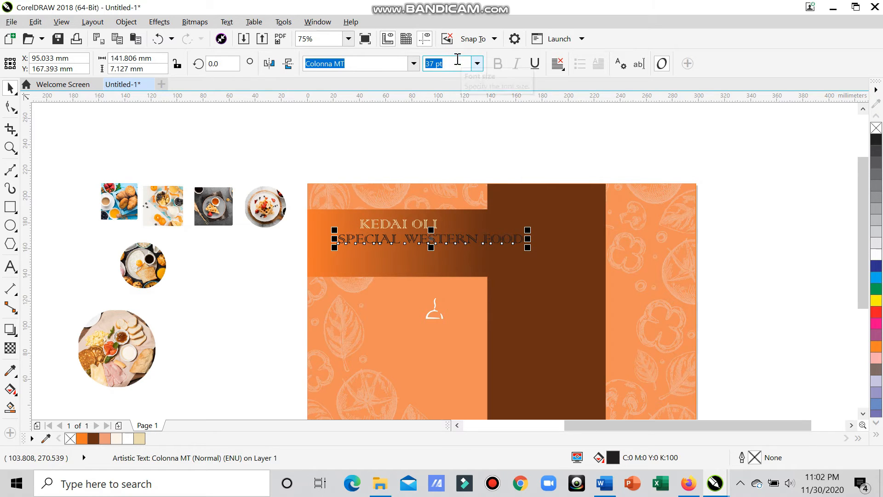
type("28")
key("Return")
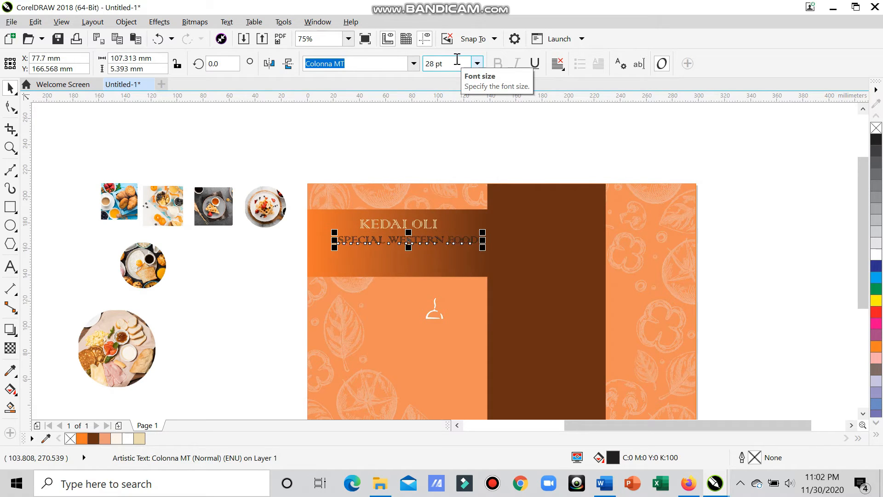
Step: Set the font size of the "KEDAI OLI" heading to 28 pt
left_click(418, 224)
left_click(419, 226)
left_click(429, 157)
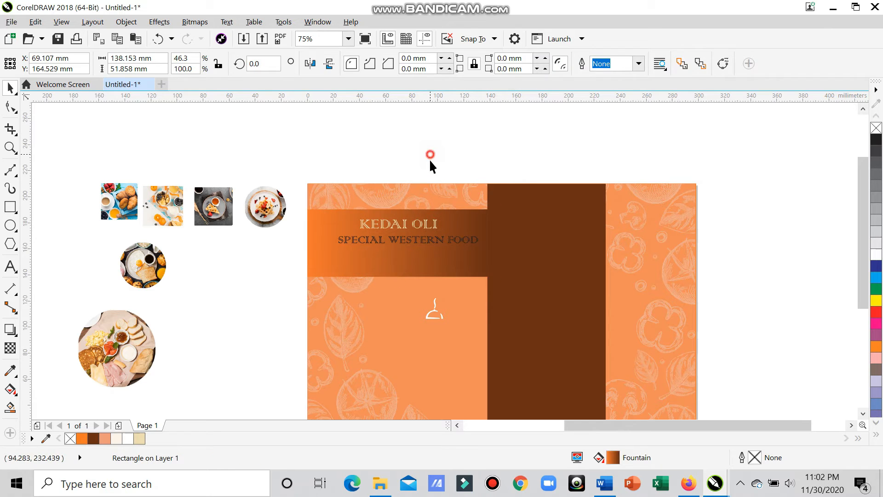
left_click(435, 227)
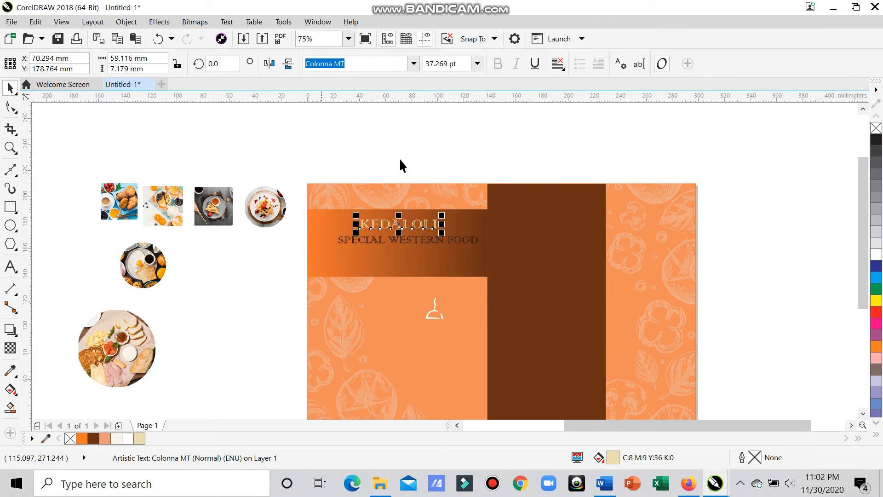
left_click(463, 62)
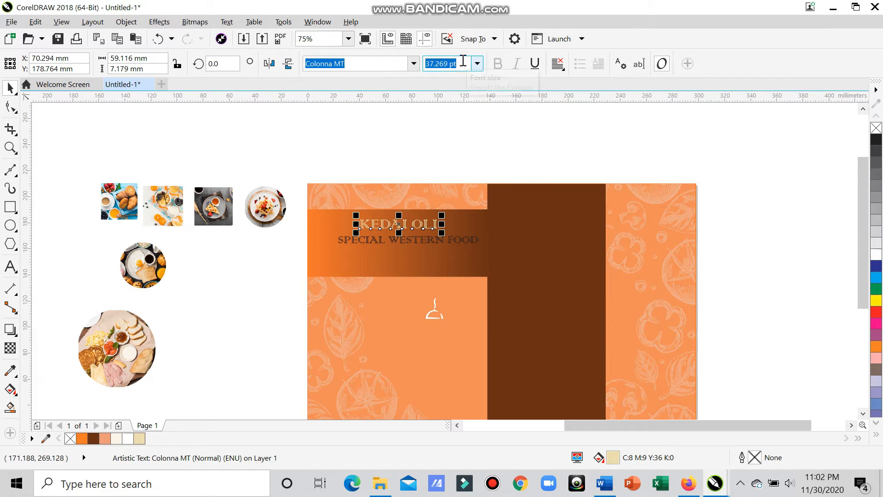
type("28")
key("Return")
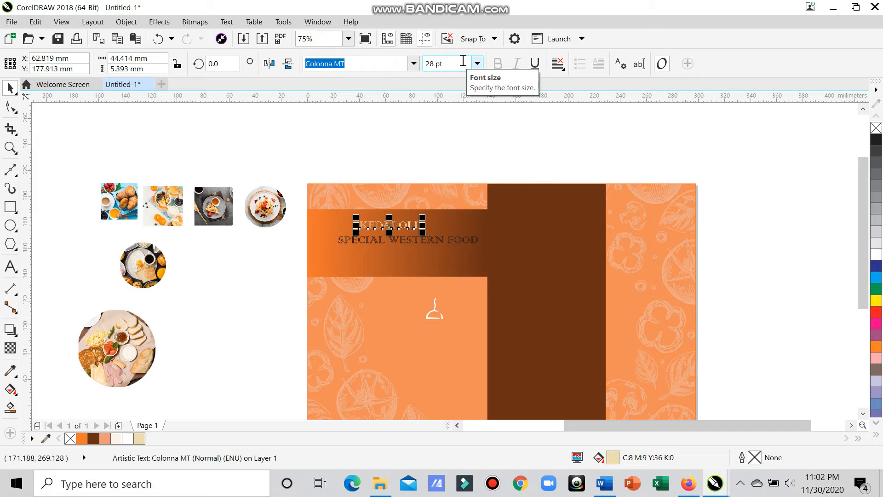
Step: Centre both lines in the title band and scale "SPECIAL WESTERN FOOD" up to about 31.8 pt and "KEDAI OLI" to about 34.4 pt
left_click_drag(398, 225, 415, 241)
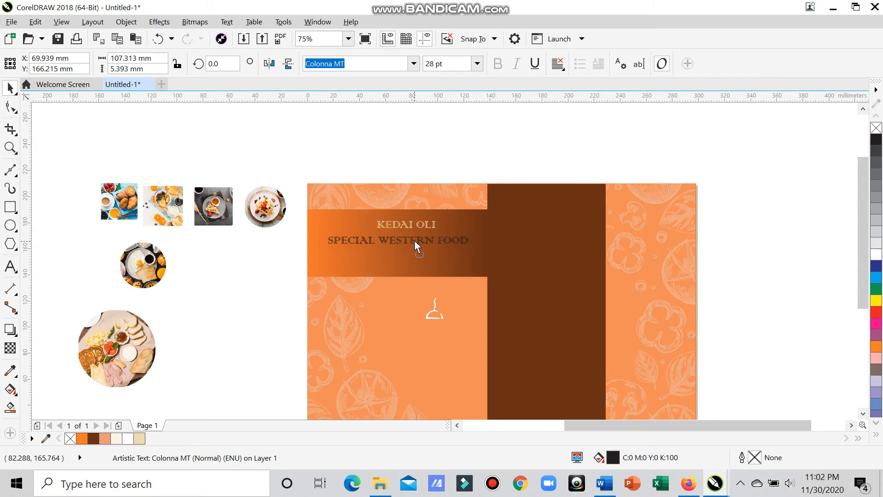
mouse_move(474, 249)
left_mouse_down()
mouse_move(495, 258)
mouse_move(471, 241)
left_mouse_up()
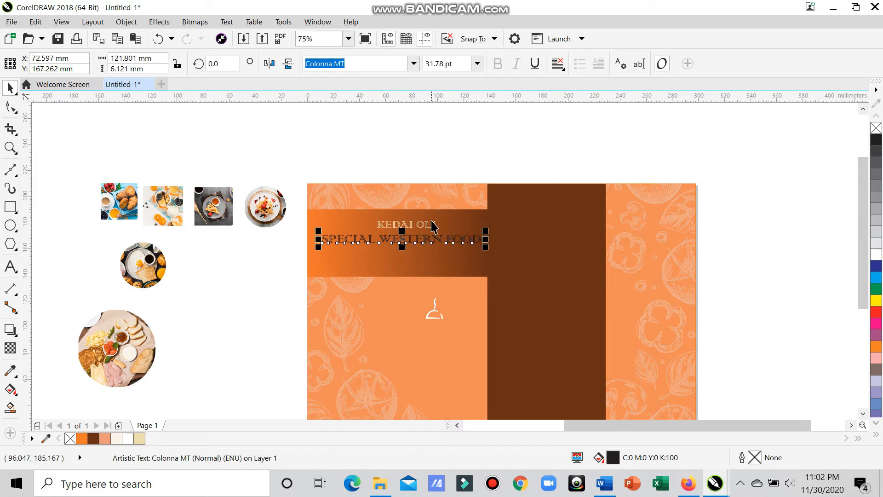
left_click(386, 223)
left_click_drag(378, 218, 402, 224)
Step: Fill the "SPECIAL WESTERN FOOD" line with the same pale cream C8 M9 Y36 K0 as the heading above
left_click(416, 244)
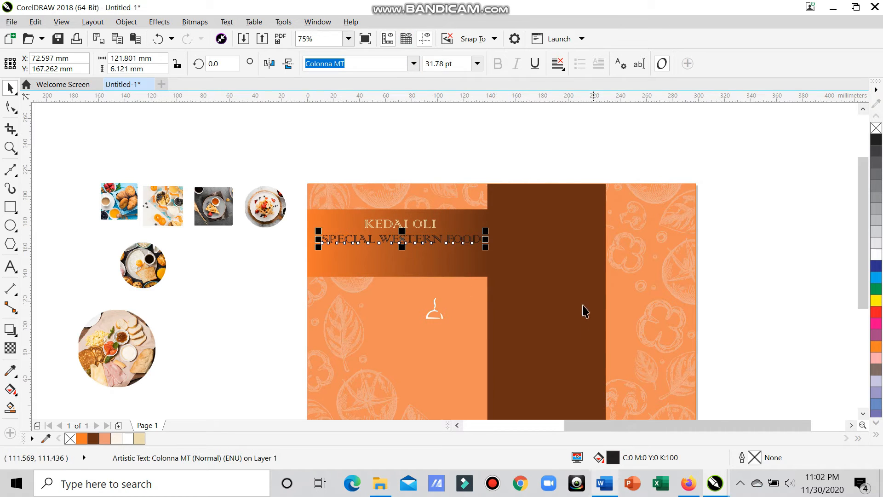
left_click(138, 441)
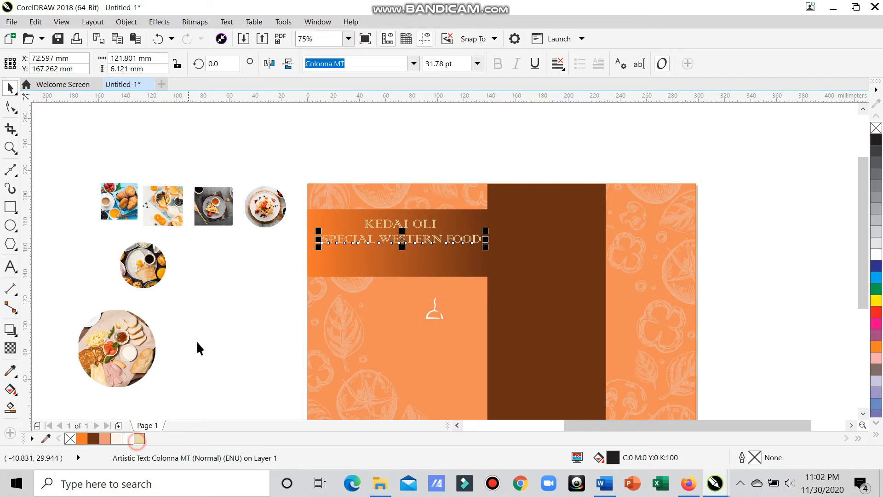
left_click(198, 329)
Step: Nudge "SPECIAL WESTERN FOOD" 0.1 mm left, scale it down slightly, and shift "KEDAI OLI" left to stay centred above it
left_click(480, 243)
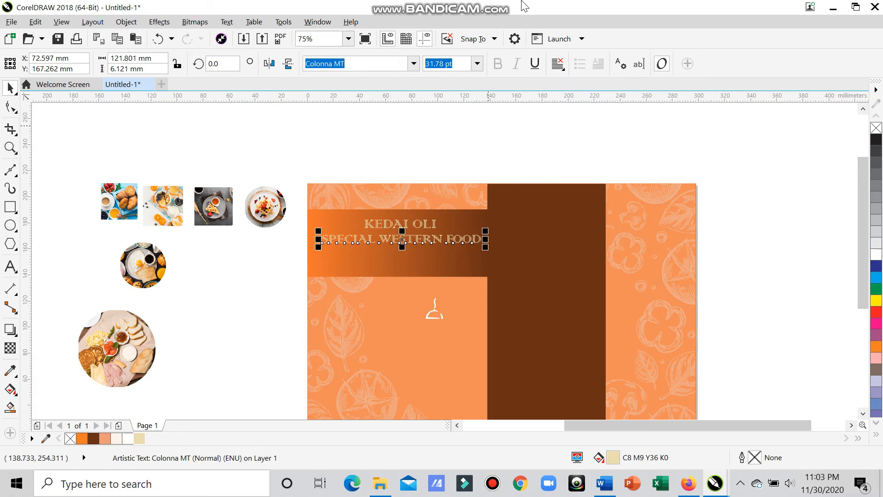
key("Left")
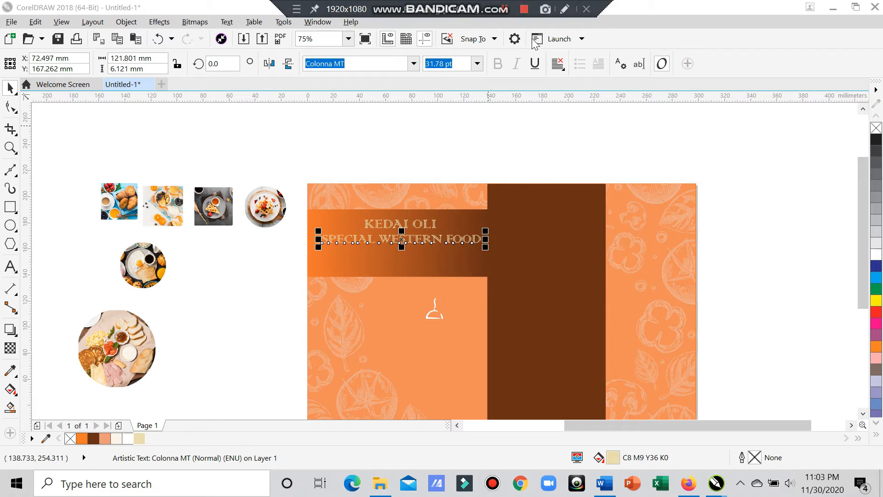
key("Escape")
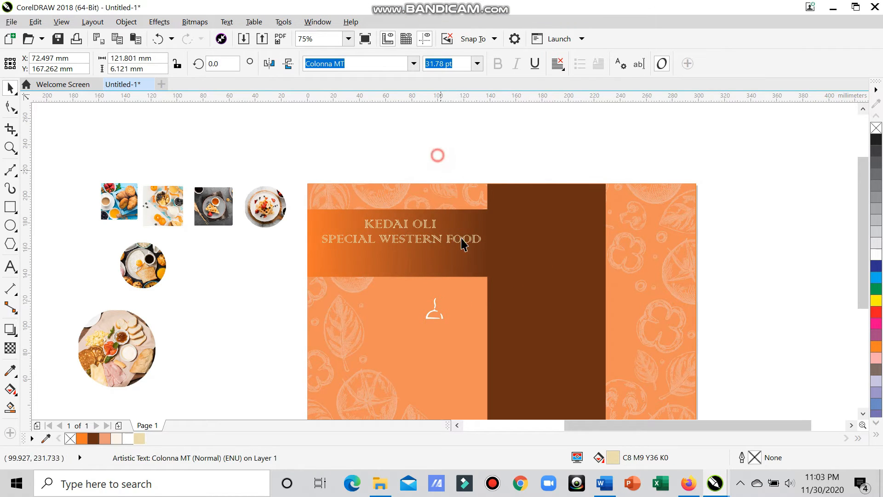
left_click(479, 244)
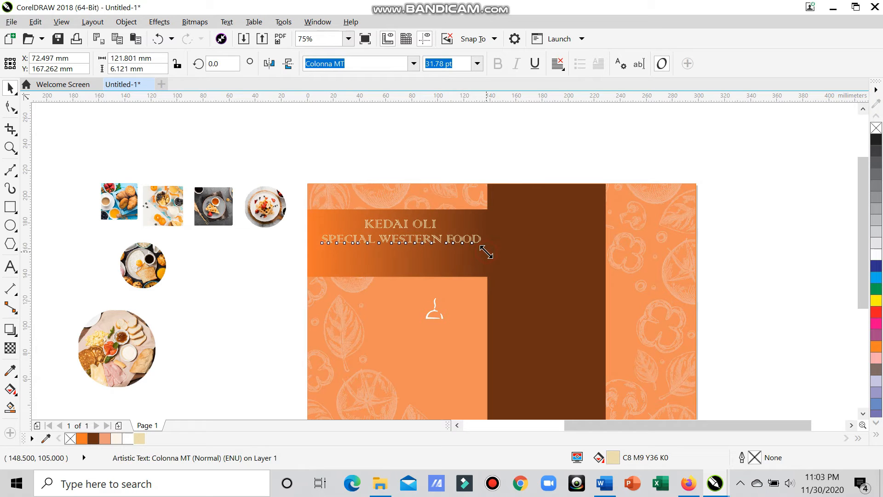
left_click_drag(484, 252, 483, 252)
left_click(423, 223)
key("Left")
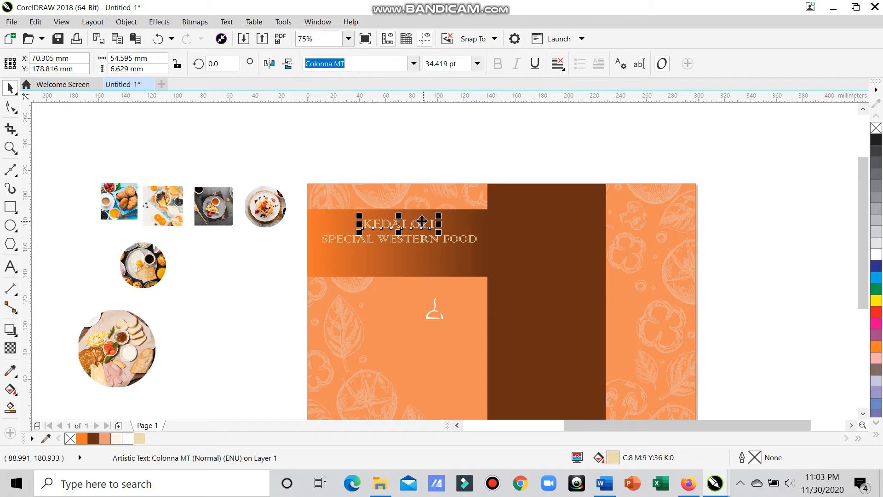
left_click(511, 148)
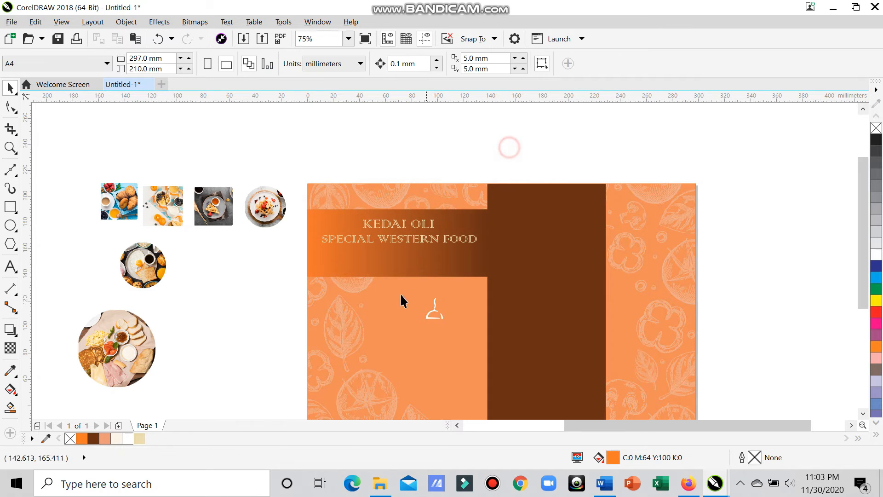
Step: Move the food-cover icon group back into the title band, centred beneath the "SPECIAL WESTERN FOOD" line
left_click(434, 309)
left_click_drag(435, 309, 406, 260)
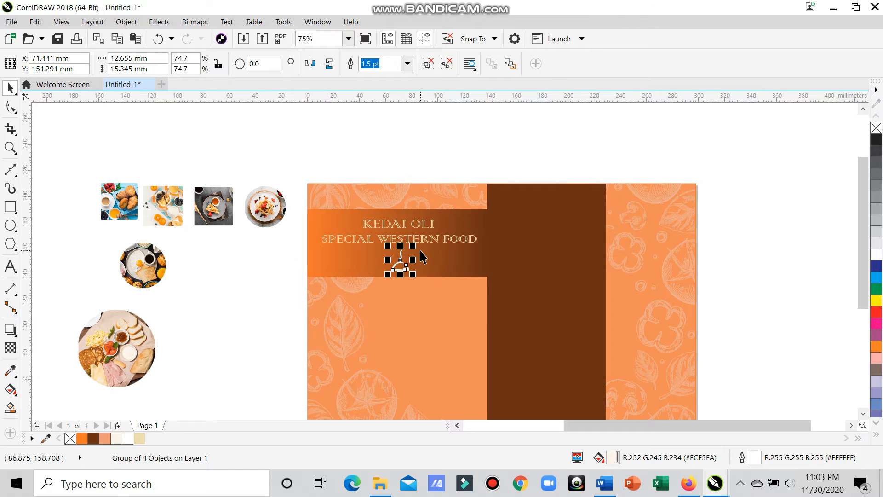
scroll(479, 236, "down", 1)
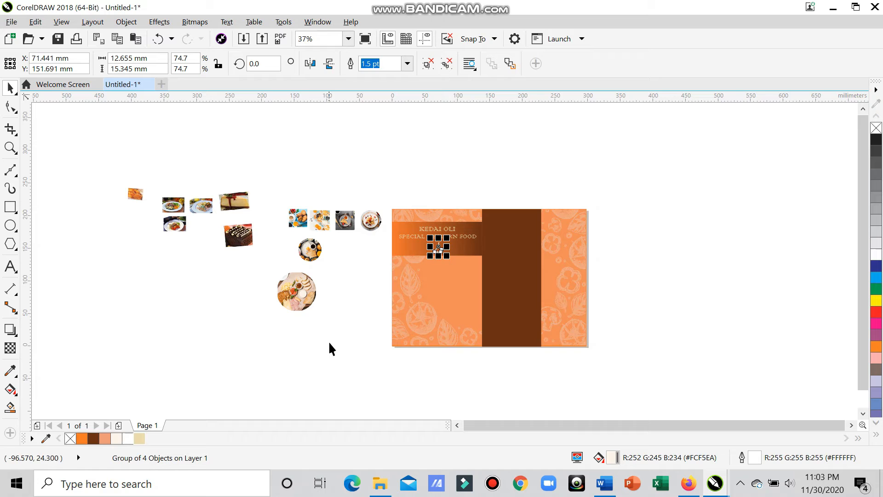
scroll(330, 342, "up", 1)
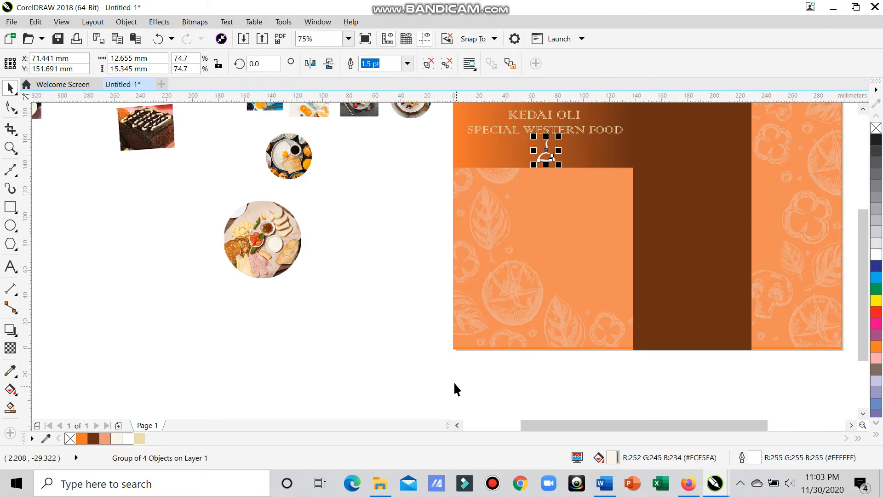
scroll(448, 366, "down", 2)
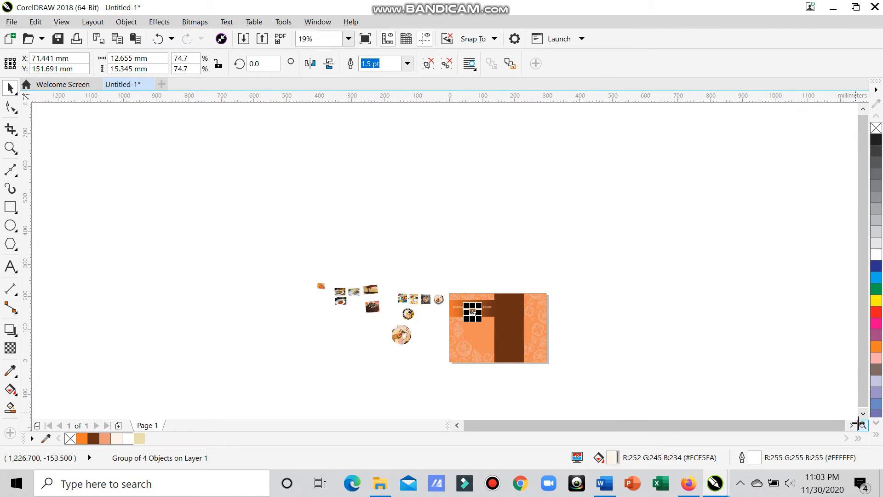
left_click(852, 426)
left_click(852, 426)
scroll(722, 365, "down", 1)
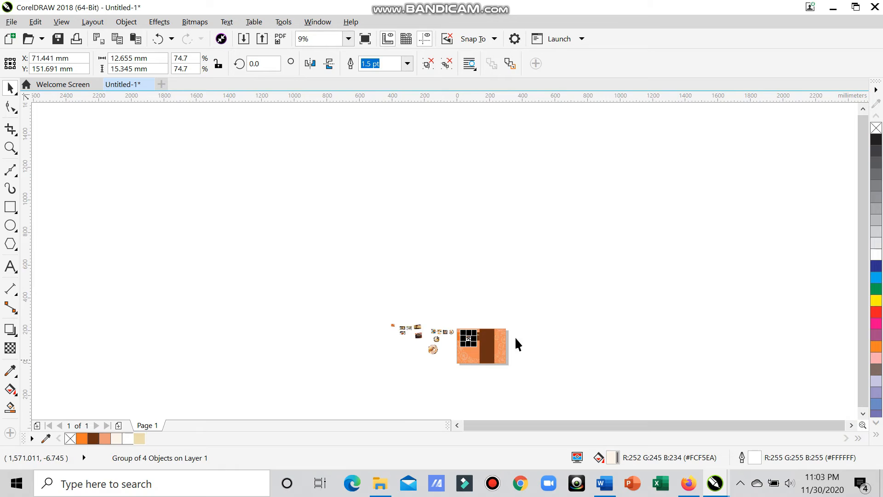
scroll(444, 314, "up", 2)
scroll(759, 296, "down", 3)
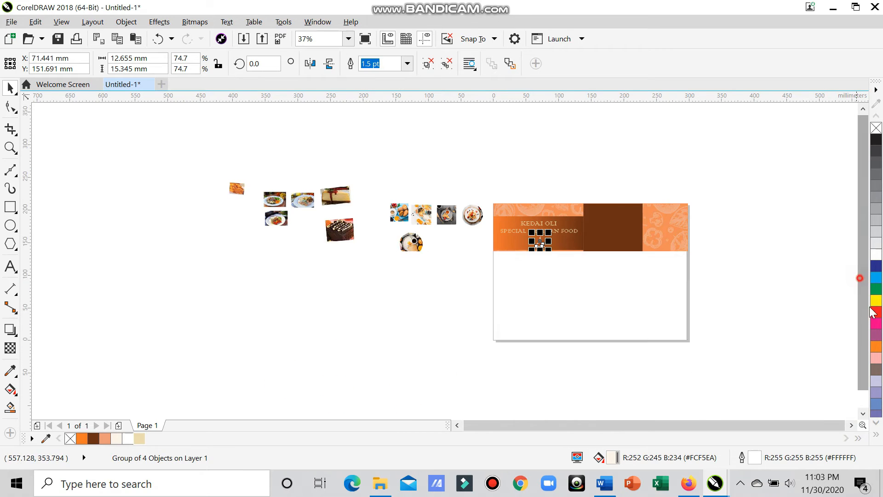
Step: Nudge the two heading lines and the food-cover icon slightly upward together within the title band
scroll(694, 305, "up", 1)
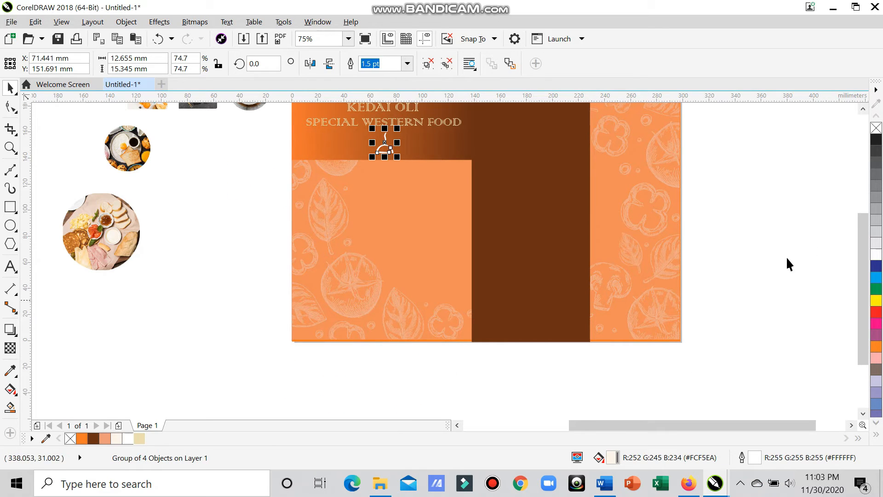
left_click_drag(867, 257, 828, 213)
left_click(825, 209)
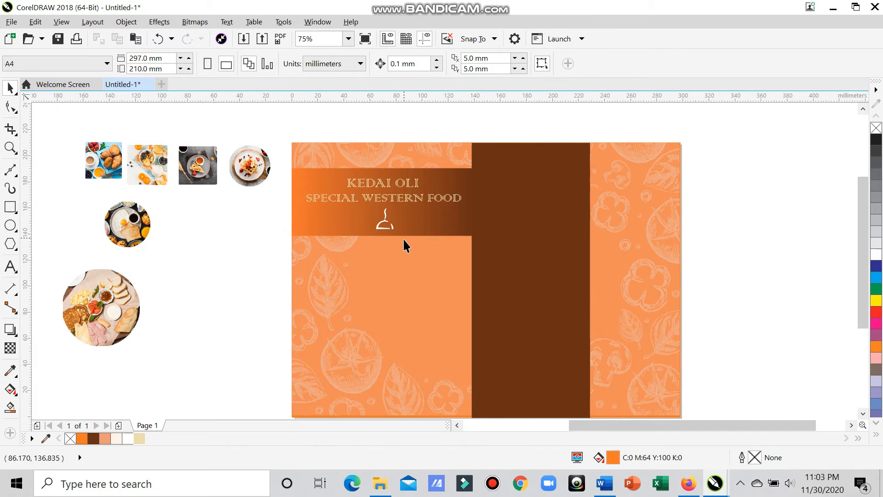
left_click(419, 204)
left_click(269, 221)
left_click_drag(388, 226, 484, 236)
key("Up")
key("Up")
key("Up")
key("Up")
key("Up")
key("Up")
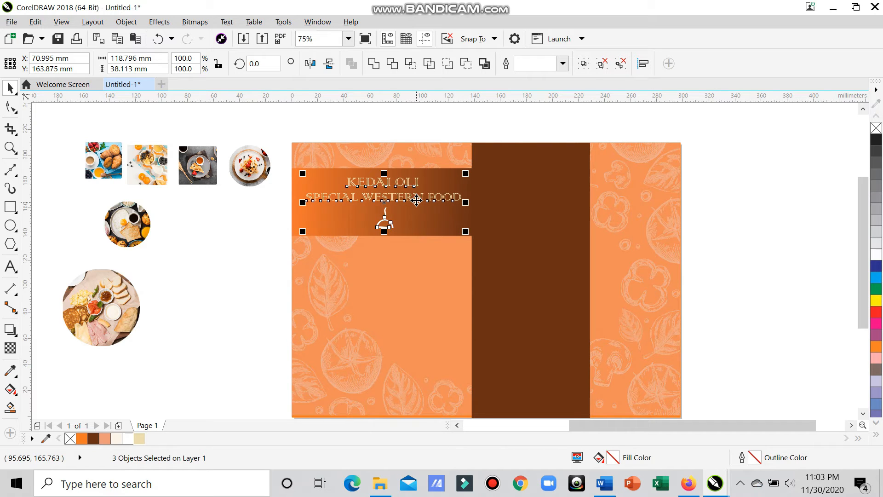
left_click(224, 233)
left_click(342, 196)
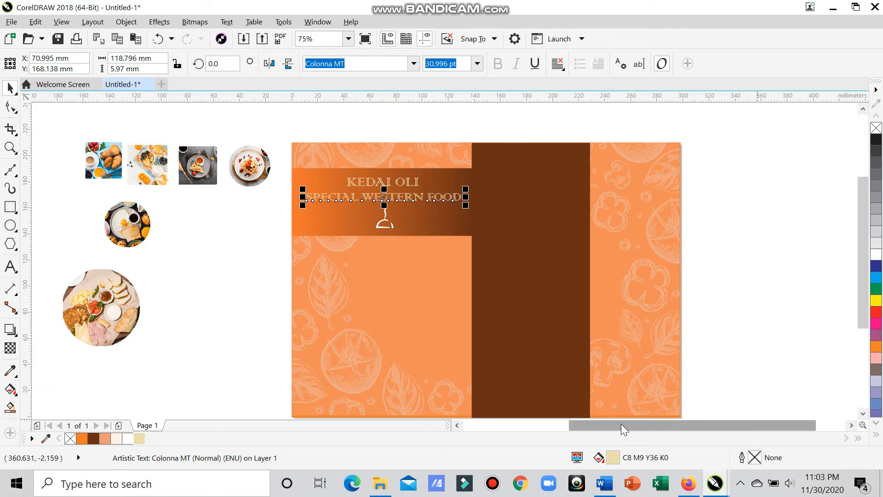
left_click(878, 423)
left_click(878, 423)
left_click(878, 423)
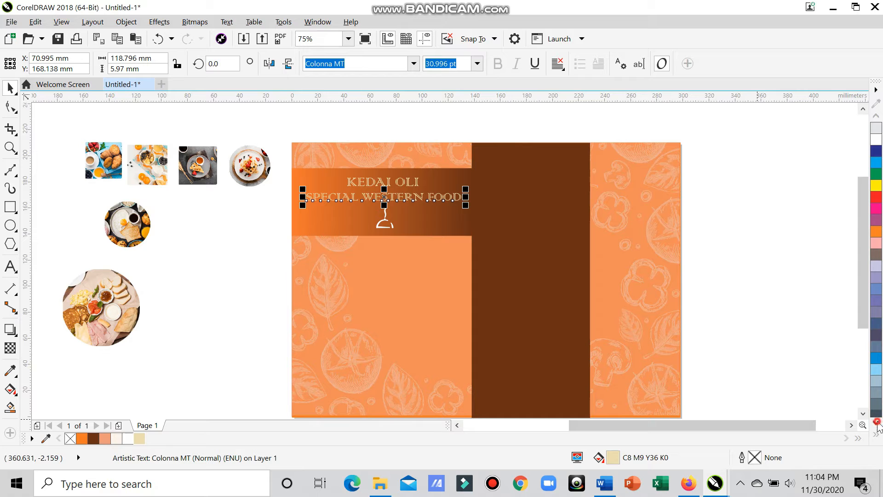
left_click(828, 344)
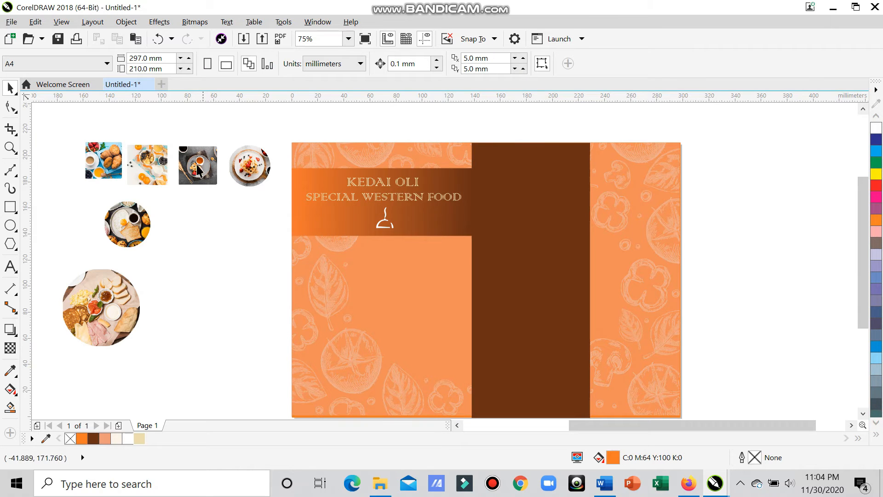
Step: Place the dark square plate photo on the page beneath the title band, and cut and paste it in front of the translucent overlay
left_click_drag(205, 170, 220, 265)
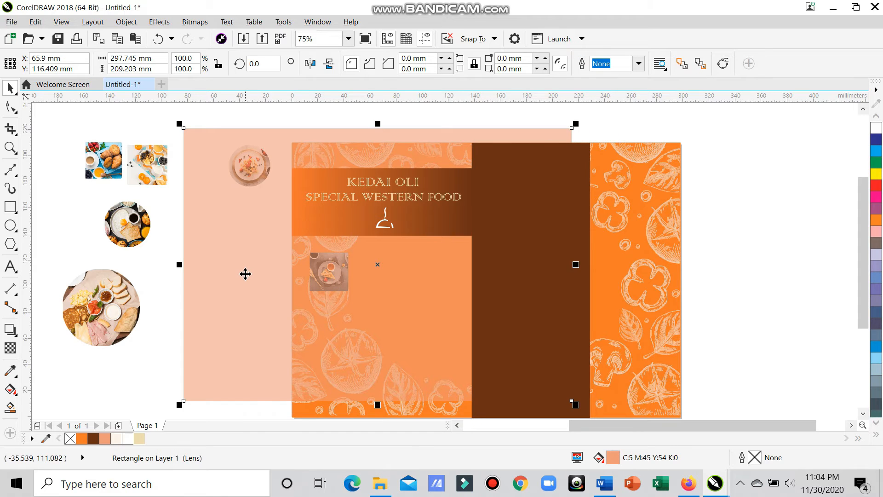
key("ctrl+z")
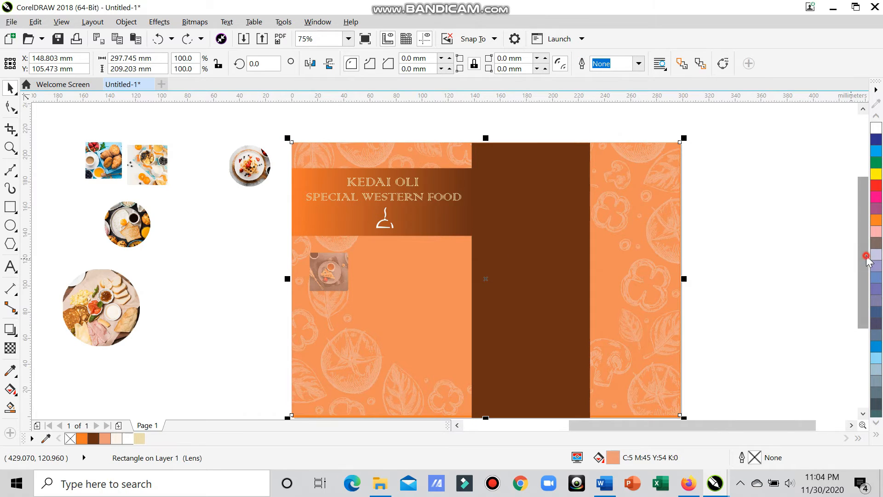
scroll(860, 276, "down", 1)
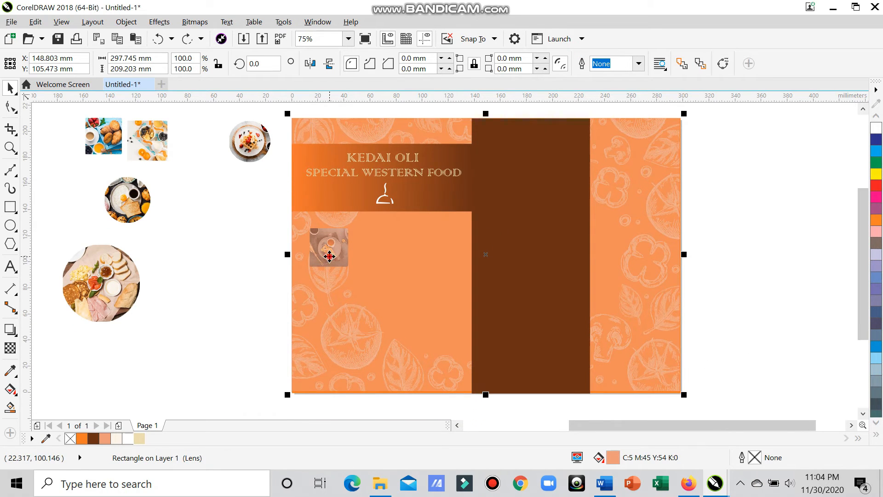
left_click_drag(254, 211, 385, 274)
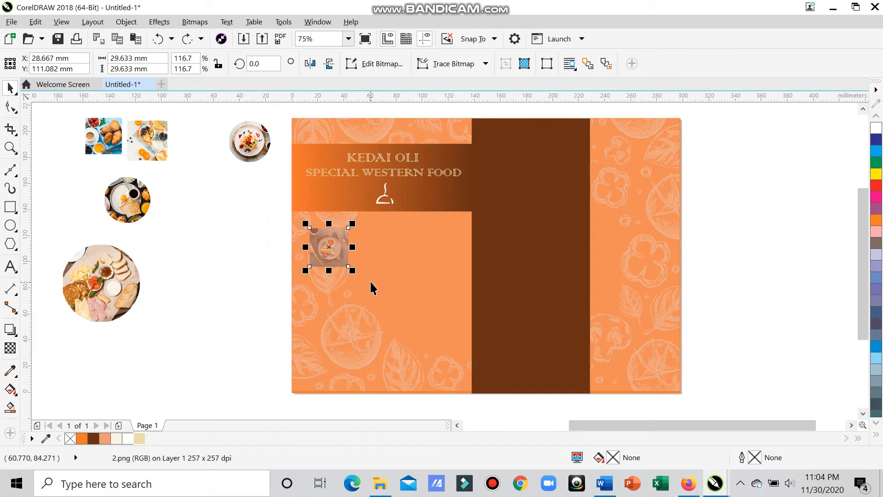
key("Delete")
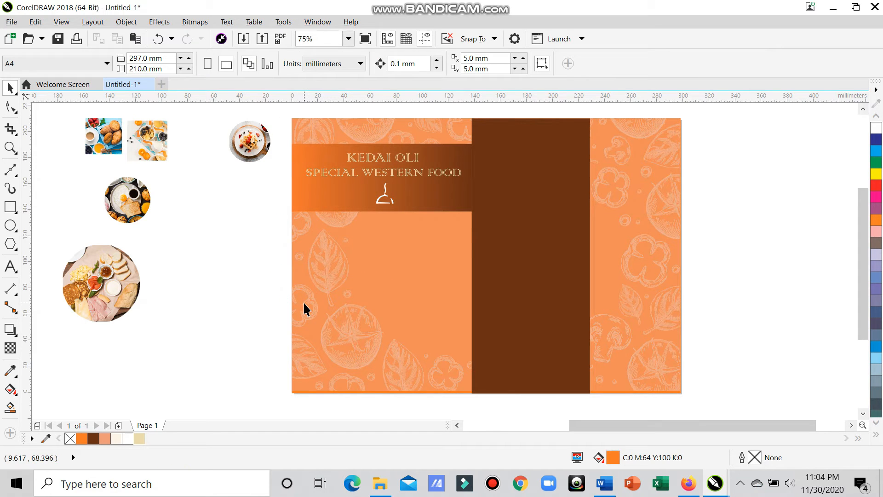
key("ctrl+v")
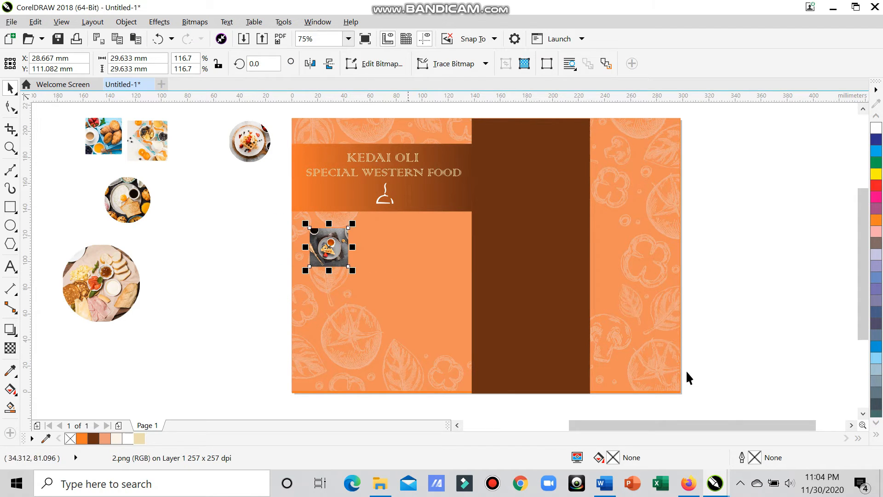
Step: Cut the loose food photos beside the page and paste them back in place, and move the plate photo down 2.5 mm
left_click_drag(726, 428, 680, 428)
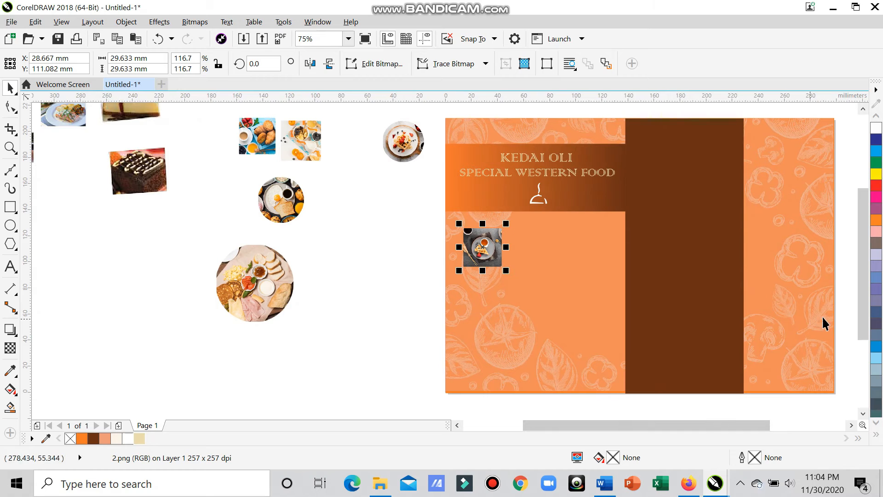
left_click_drag(868, 300, 862, 258)
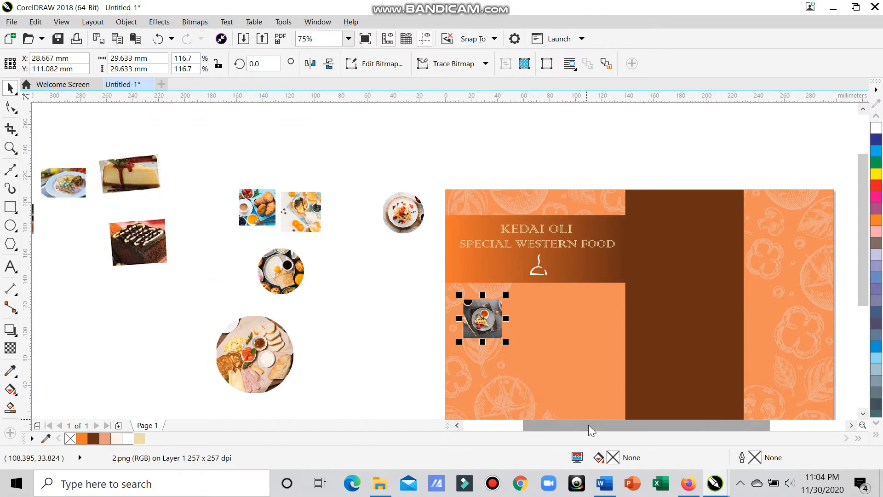
left_click_drag(590, 425, 530, 426)
left_click_drag(83, 118, 629, 391)
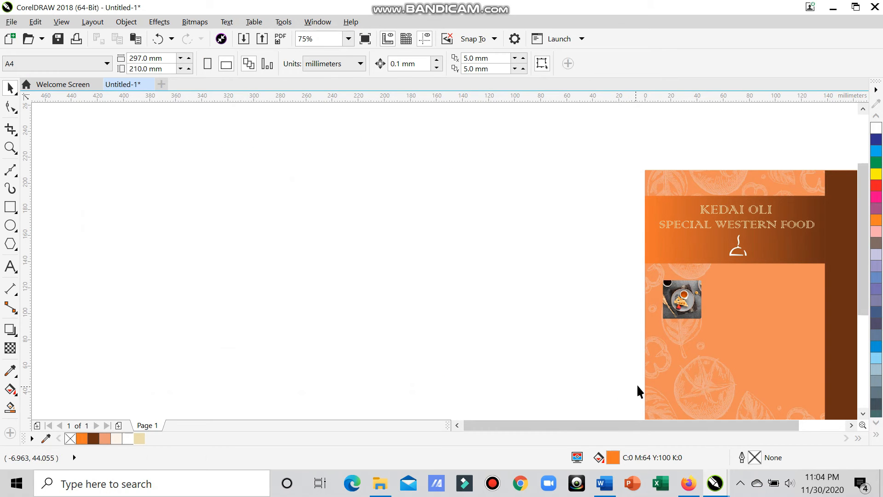
left_click(589, 287)
left_click_drag(710, 434, 773, 435)
left_click_drag(862, 275, 863, 282)
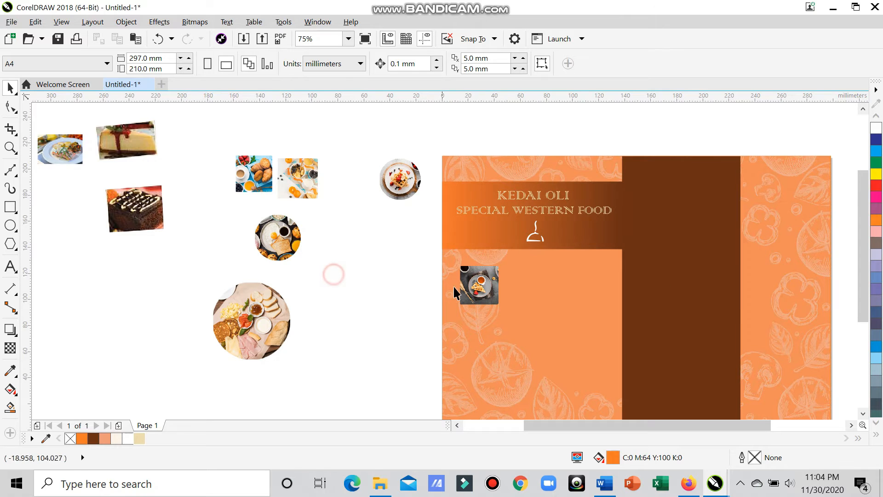
left_click(480, 292)
left_click_drag(483, 295, 484, 296)
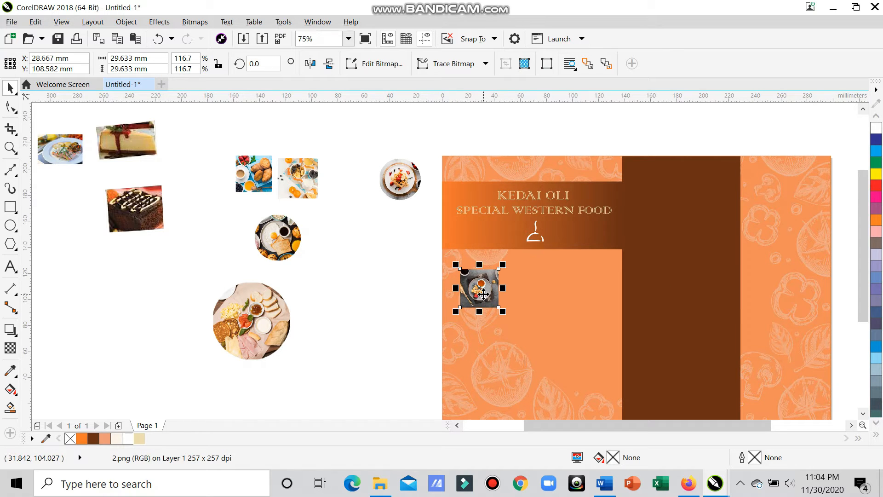
Step: Draw a wave-shaped banner about 50 by 36 mm over the plate photo beneath the title band
left_click(14, 248)
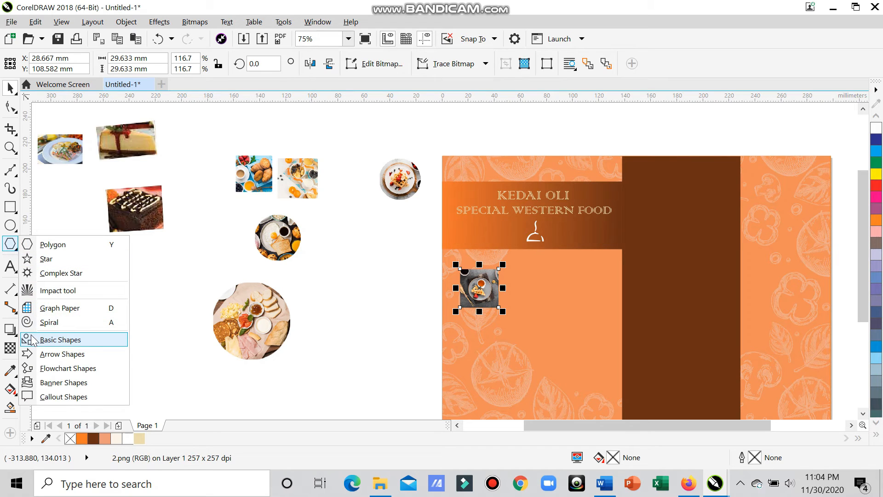
left_click(36, 382)
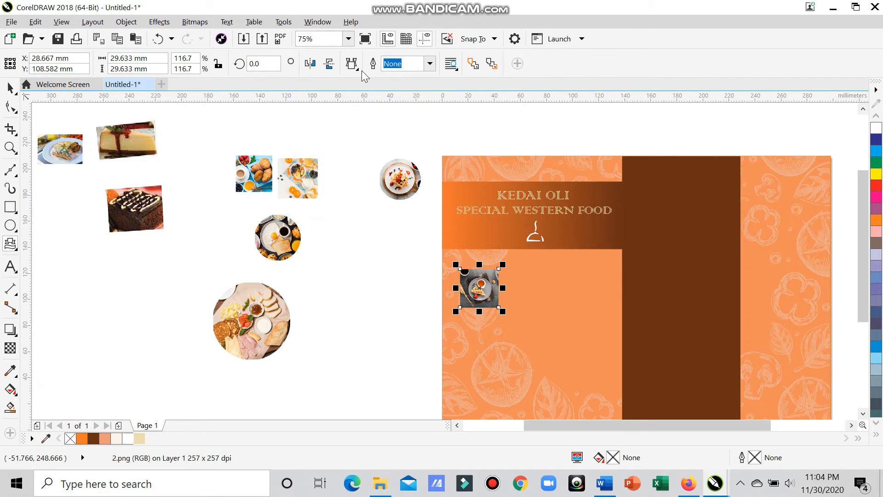
left_click(16, 252)
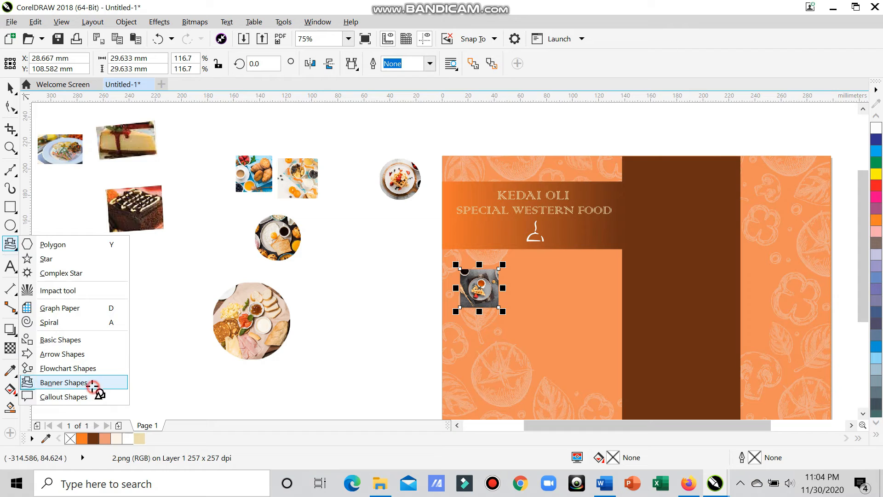
left_click(93, 383)
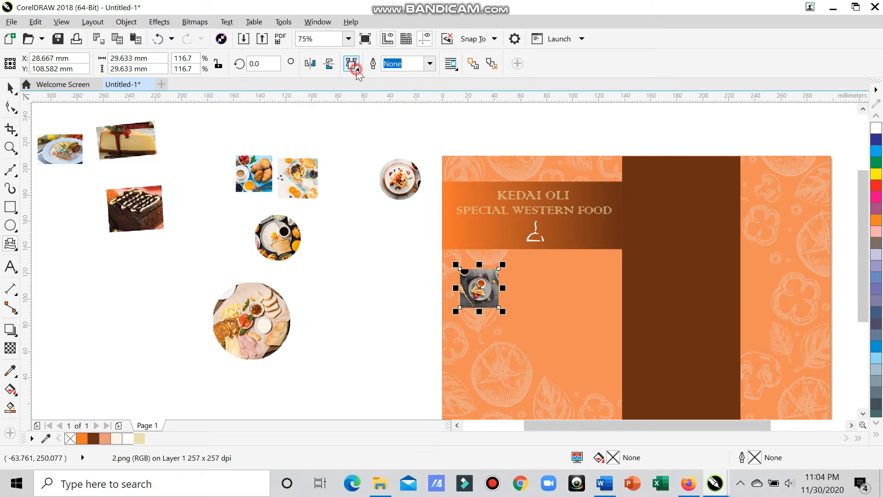
left_click(357, 70)
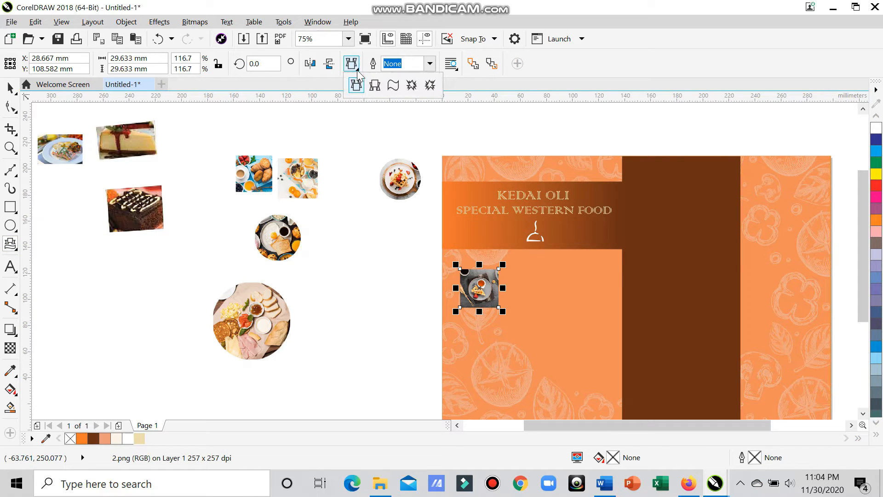
left_click(392, 86)
left_click_drag(427, 258, 496, 290)
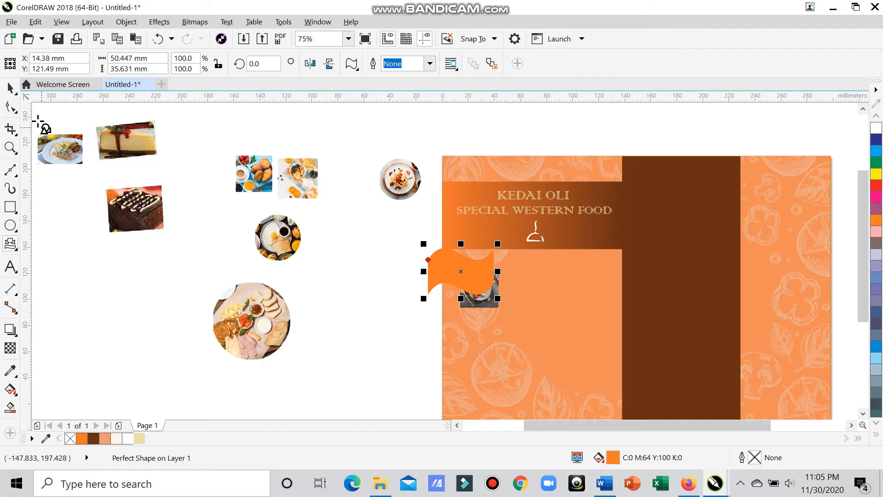
Step: Adjust the curvature of the orange wave banner with the Shape tool
left_click(11, 106)
left_click_drag(440, 263, 496, 261)
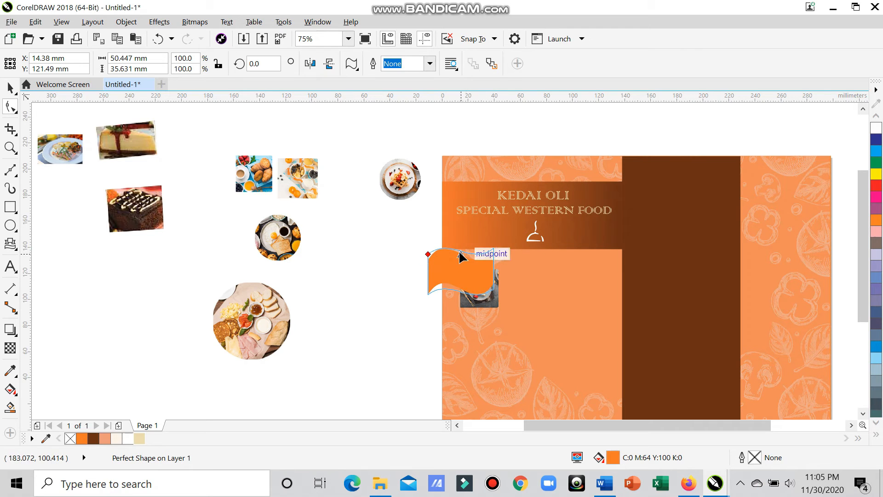
left_click_drag(457, 259, 428, 256)
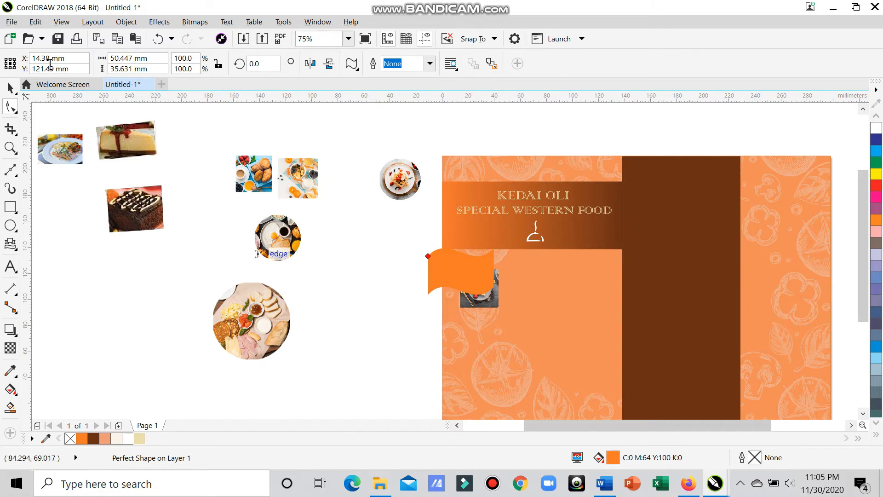
Step: Move the plate photo lower on the page, out from behind the wave banner, and stretch the banner to about 74 mm wide
left_click(10, 87)
left_click_drag(488, 278, 512, 372)
left_click(361, 271)
left_click(451, 287)
left_click_drag(451, 289, 520, 278)
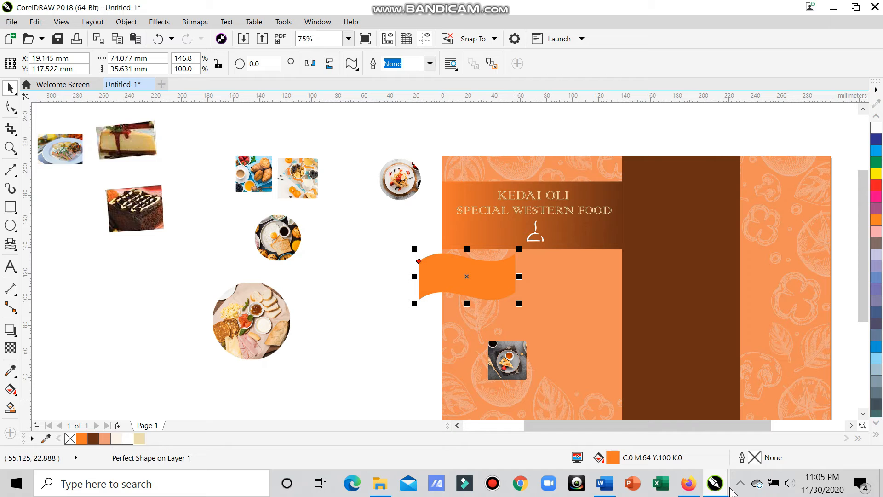
left_click(741, 483)
left_click(741, 456)
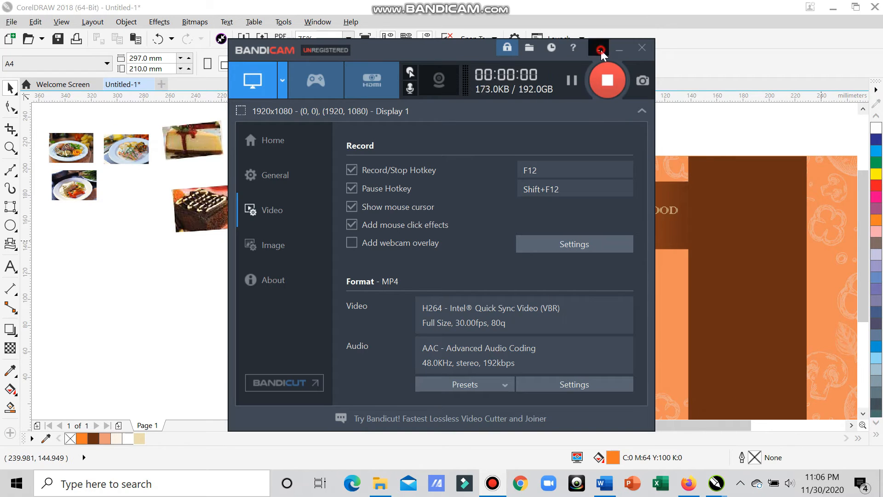
left_click(599, 49)
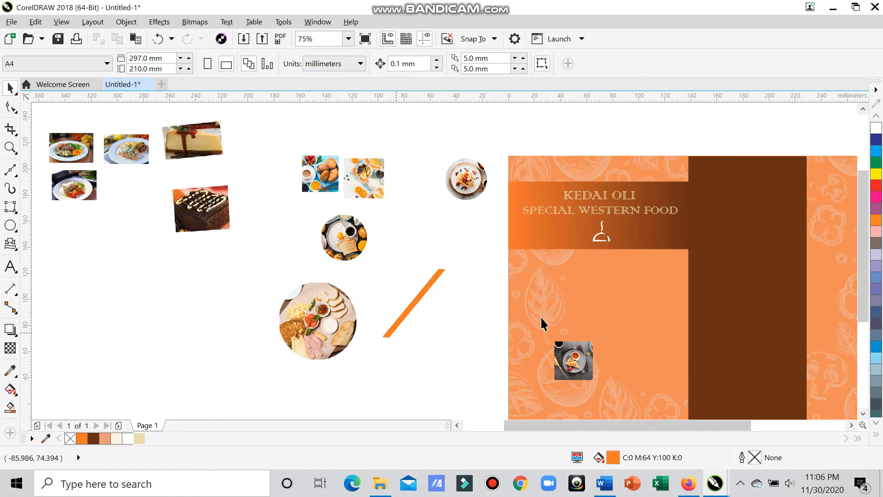
Step: Move the dark plate photo up beneath the title band, close to the page's left edge
left_click_drag(863, 249, 863, 277)
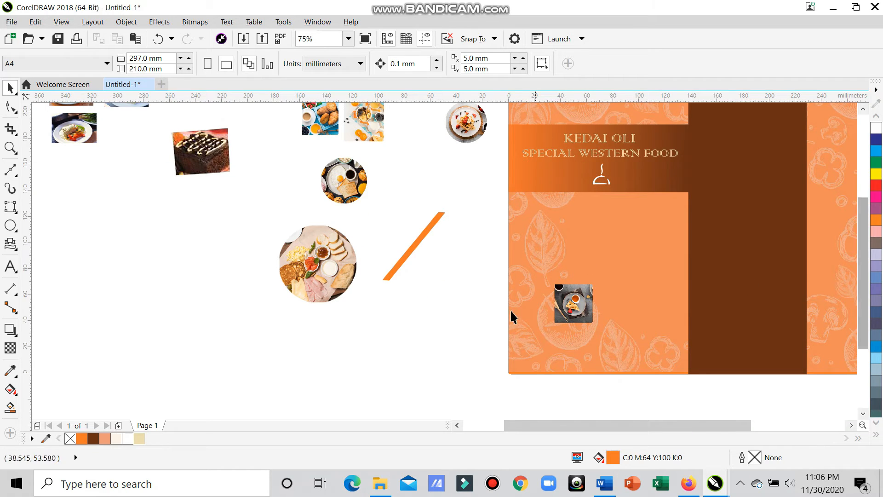
left_click_drag(565, 300, 540, 240)
scroll(547, 195, "up", 2)
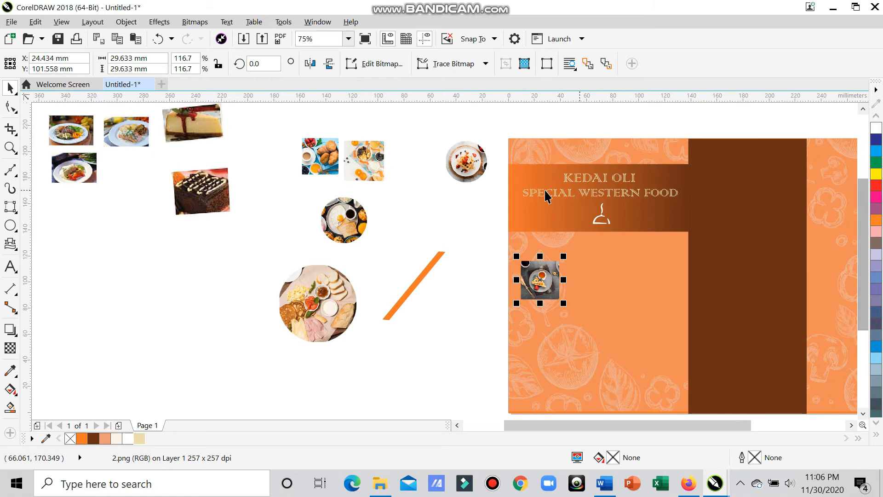
Step: Nudge the gradient title band upward together with its two heading lines and the food-cover icon
left_click_drag(496, 150, 728, 250)
key("Up")
key("Up")
key("Up")
key("Up")
key("Up")
key("Up")
key("Up")
key("Up")
key("Up")
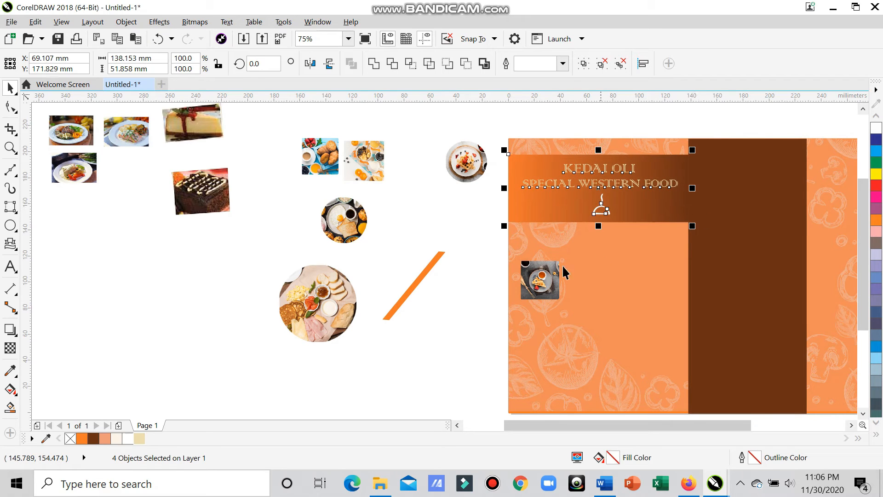
left_click(471, 266)
Step: Open the gradient title band's fountain fill for editing at its orange start colour, keeping the band in view
left_click(524, 196)
double_click(613, 457)
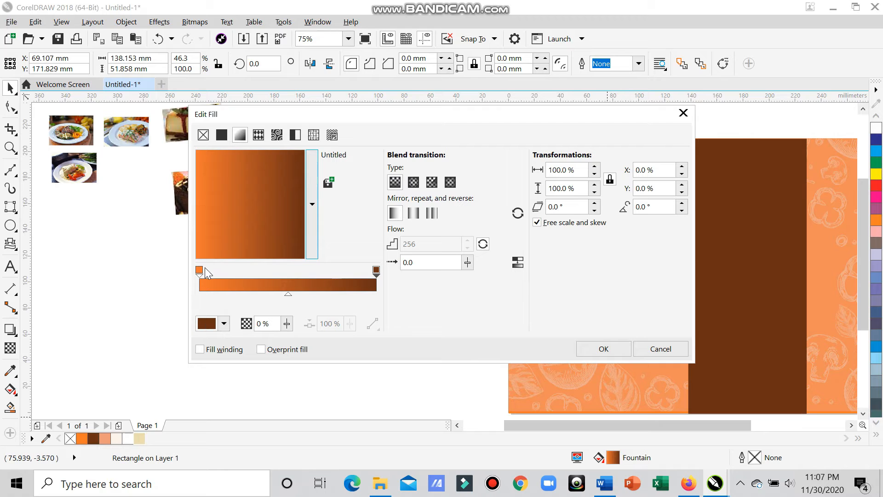
left_click(201, 270)
left_click(224, 324)
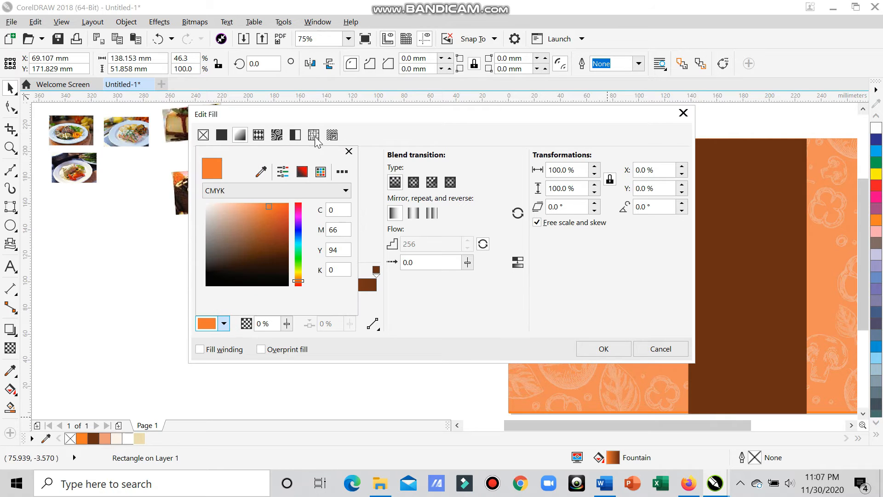
left_click(316, 122)
left_click_drag(473, 120, 714, 246)
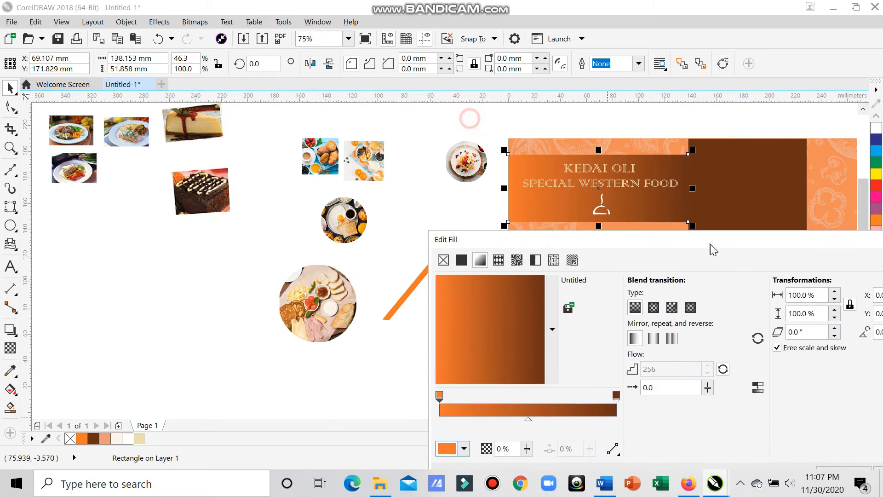
left_click(464, 449)
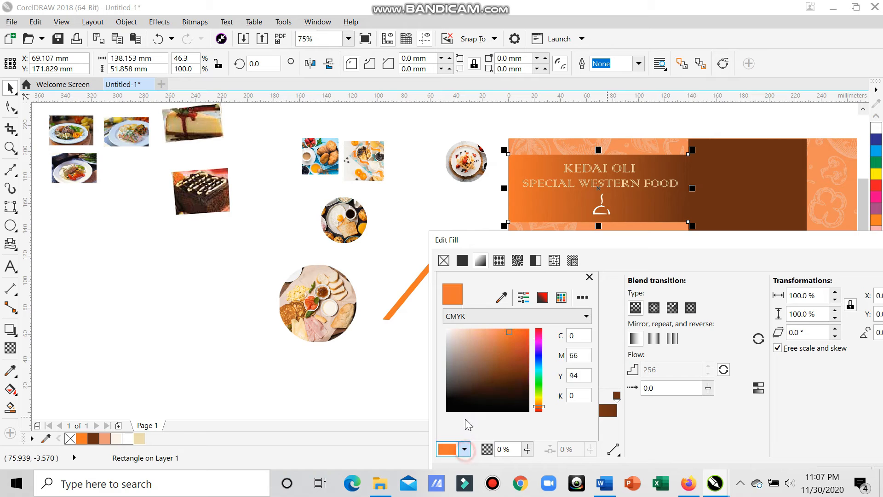
Step: Try lighter orange and dusty pink shades as the start colour of the title band's gradient
left_click(502, 297)
left_click(490, 329)
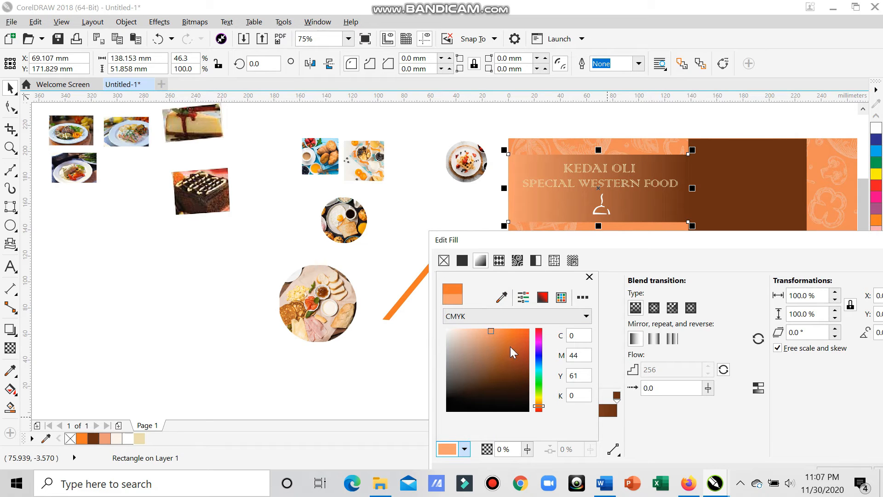
mouse_move(549, 399)
left_mouse_down()
mouse_move(537, 399)
mouse_move(540, 405)
mouse_move(539, 397)
mouse_move(541, 409)
mouse_move(535, 403)
left_mouse_up()
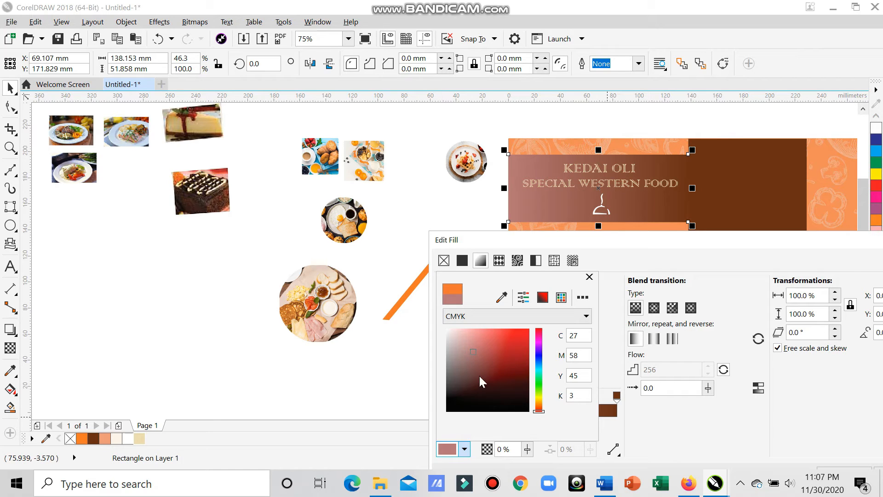
left_click(465, 351)
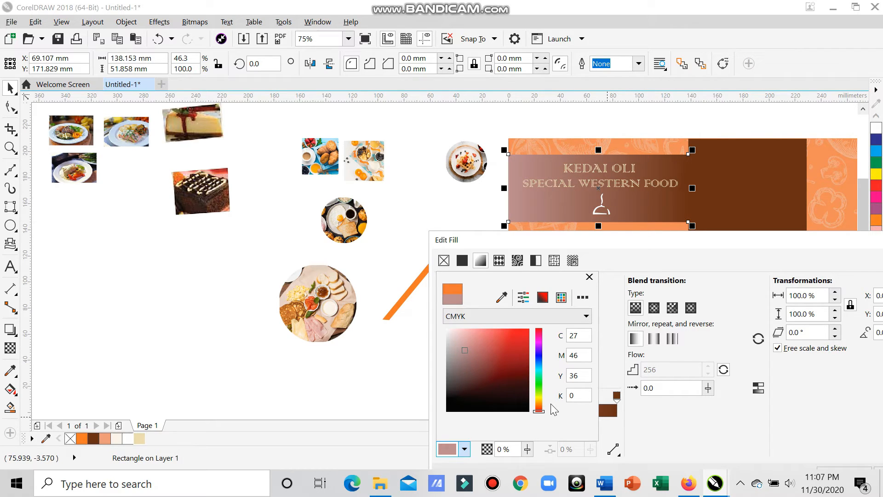
Step: Set the start colour of the title band's gradient to a burnt orange of about C20 M82 Y100 K13
left_click_drag(539, 409, 539, 406)
left_click(498, 332)
mouse_move(522, 335)
left_mouse_down()
mouse_move(524, 386)
mouse_move(516, 374)
mouse_move(523, 358)
left_mouse_up()
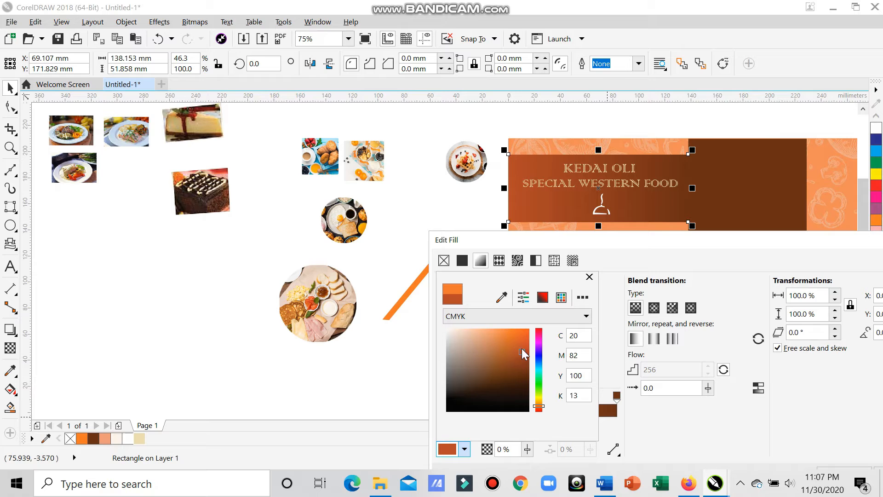
left_click(702, 239)
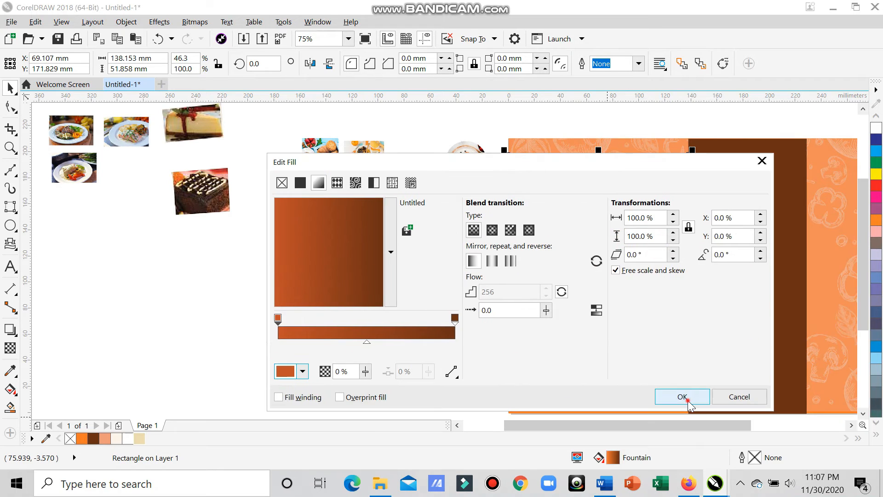
left_click(682, 397)
key("z")
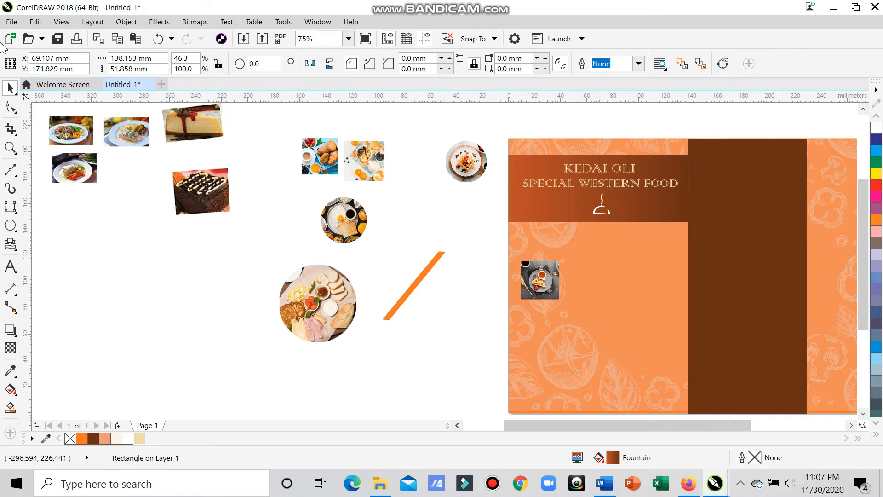
Step: Move the dark plate photo off the page and place the oatmeal photo beneath the title band, near the page's left edge
left_click_drag(542, 283, 547, 274)
mouse_move(385, 171)
left_mouse_down()
mouse_move(471, 291)
mouse_move(433, 297)
left_mouse_up()
mouse_move(536, 285)
left_mouse_down()
mouse_move(435, 350)
mouse_move(388, 365)
left_mouse_up()
left_click_drag(414, 309, 555, 260)
left_click(499, 277)
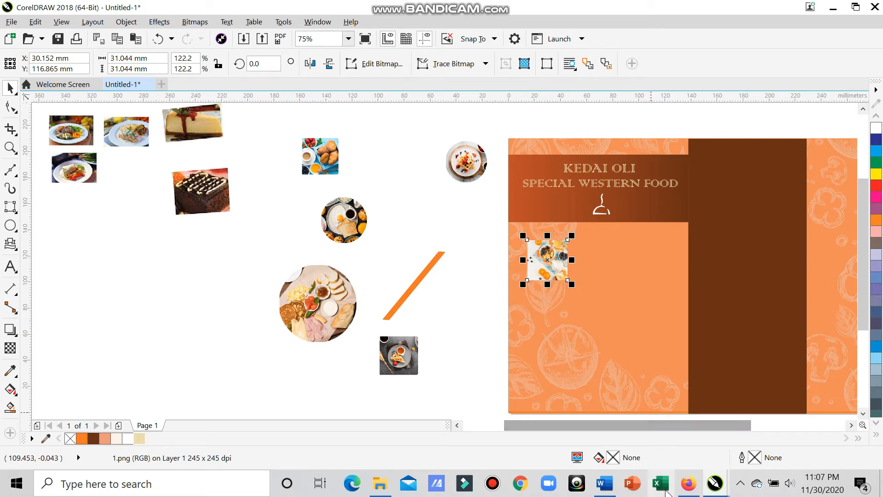
Step: Switch to the PHARMACODIN II DRAFT document in Word and examine its breakfast menu items, photos and layout
left_click(605, 483)
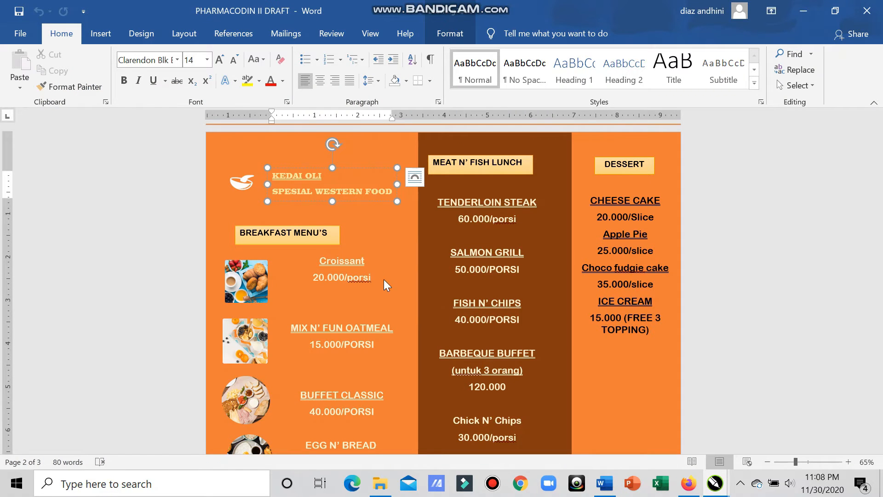
mouse_move(879, 276)
left_mouse_down()
mouse_move(880, 310)
mouse_move(882, 285)
left_mouse_up()
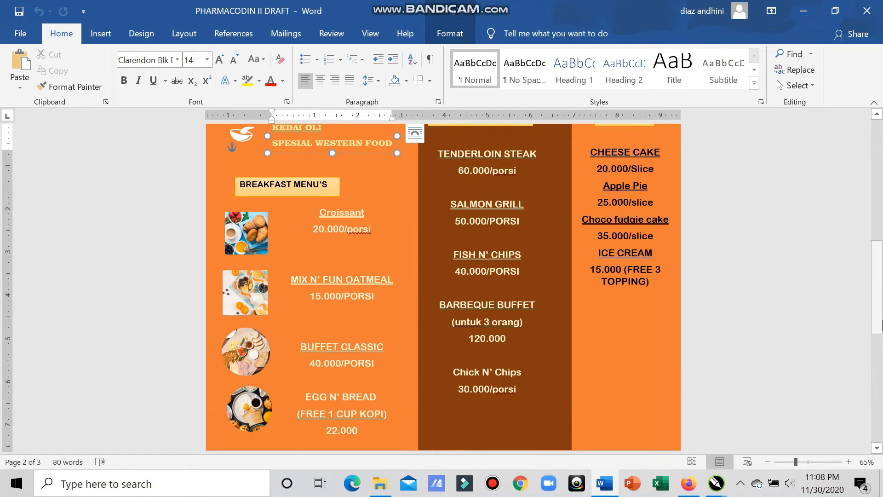
scroll(512, 198, "up", 3)
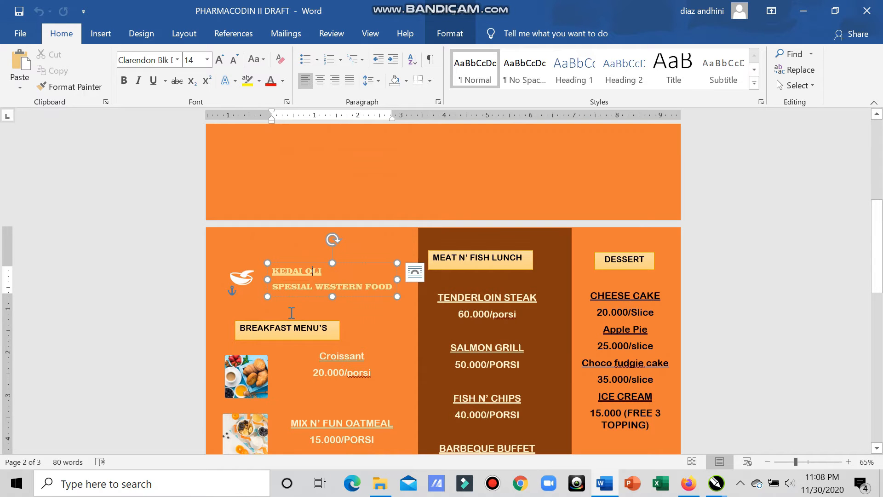
scroll(292, 312, "down", 1)
scroll(297, 294, "down", 1)
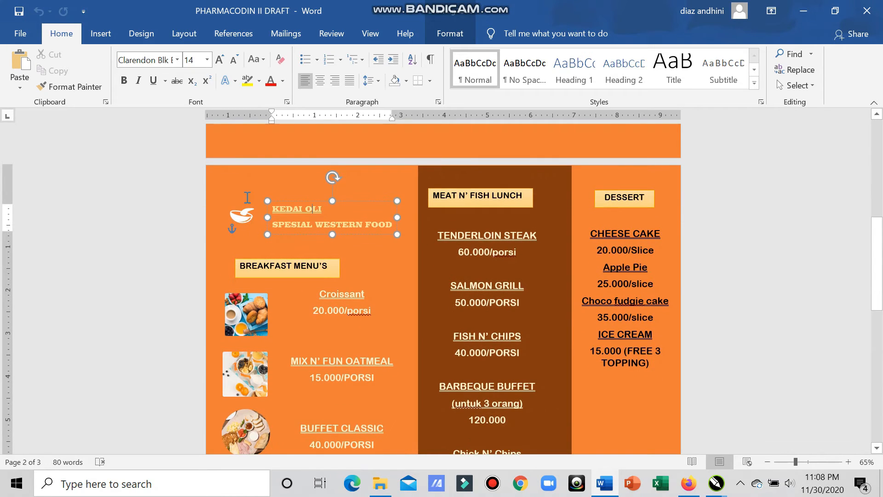
scroll(264, 202, "down", 2)
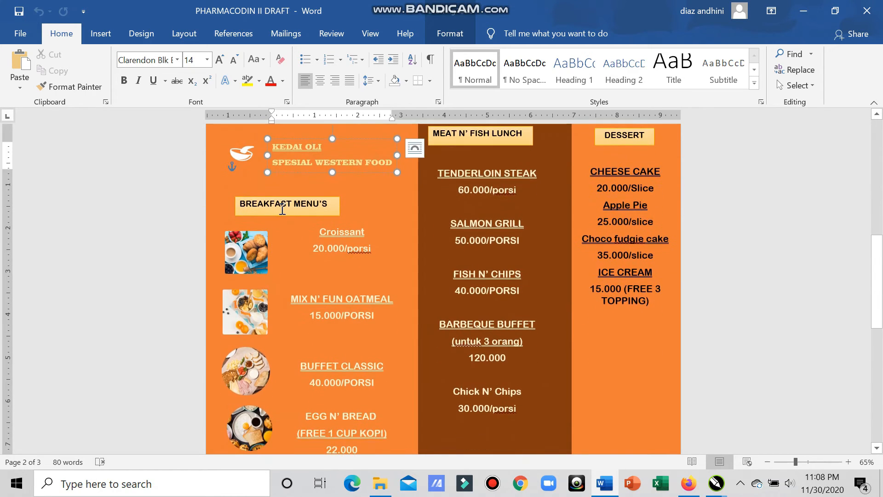
scroll(283, 208, "down", 1)
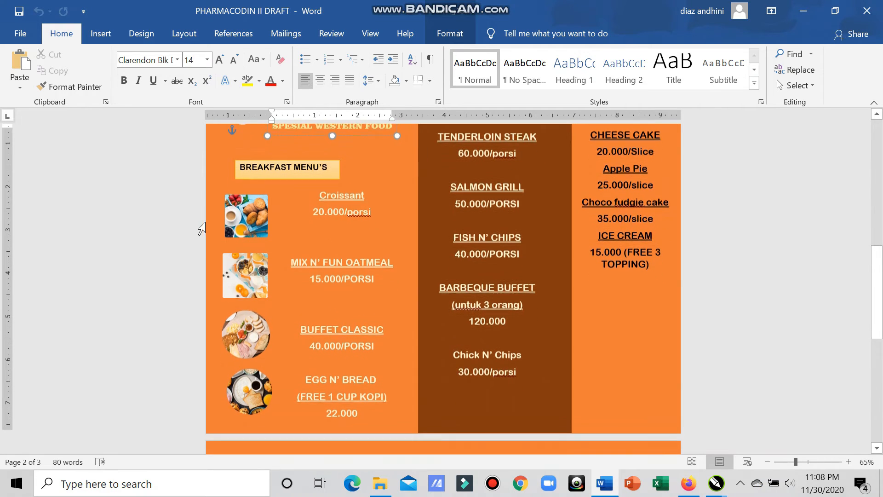
scroll(485, 444, "down", 1)
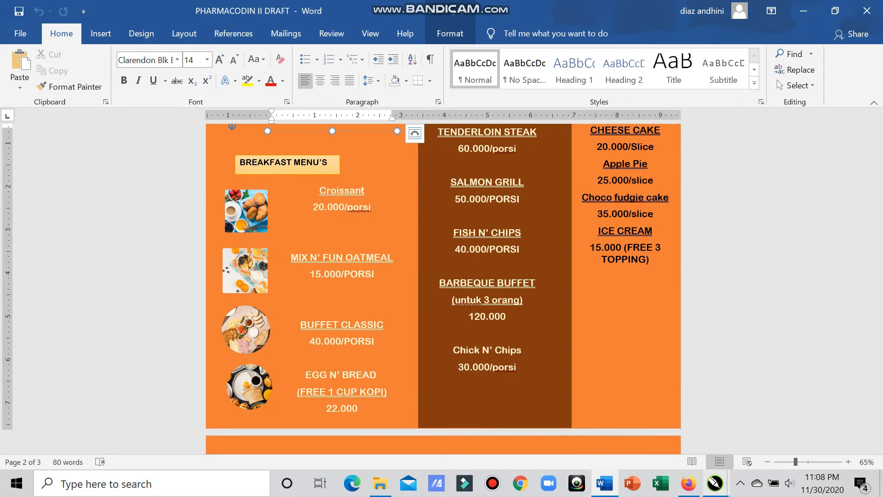
Step: Look at the kedai oli.cdr design in CorelDRAW and return to the Untitled-1 document
mouse_move(730, 469)
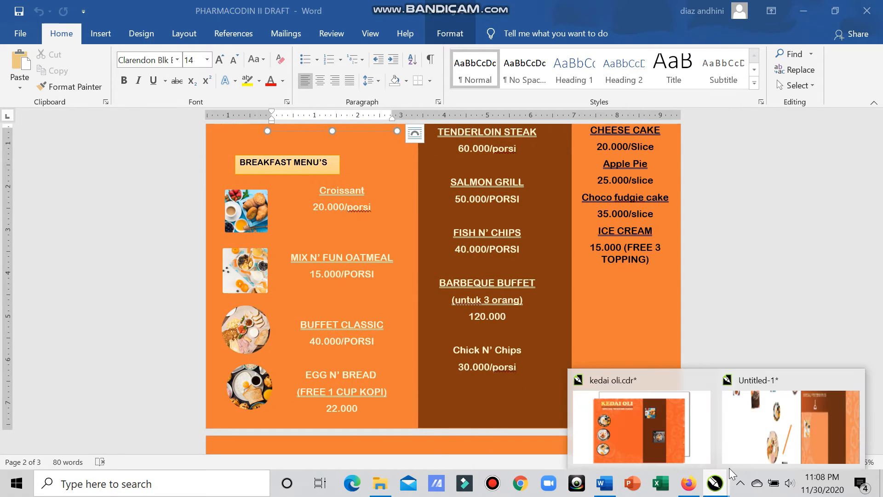
left_click(642, 412)
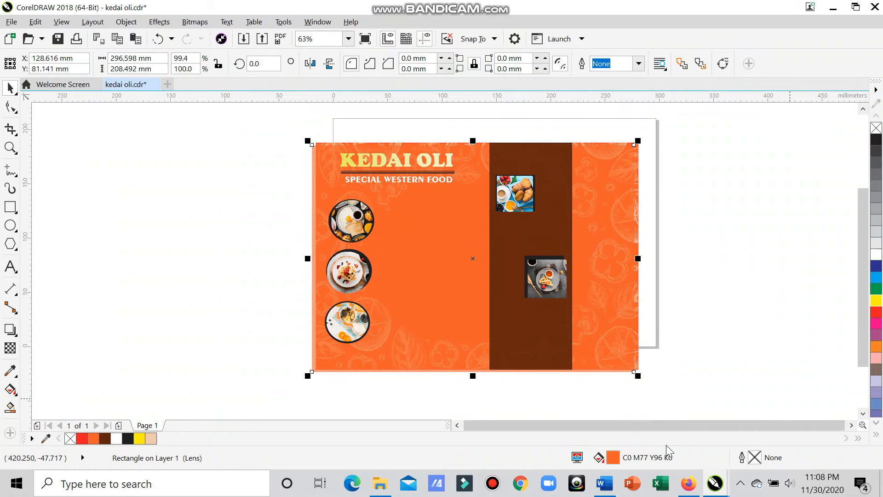
left_click(700, 488)
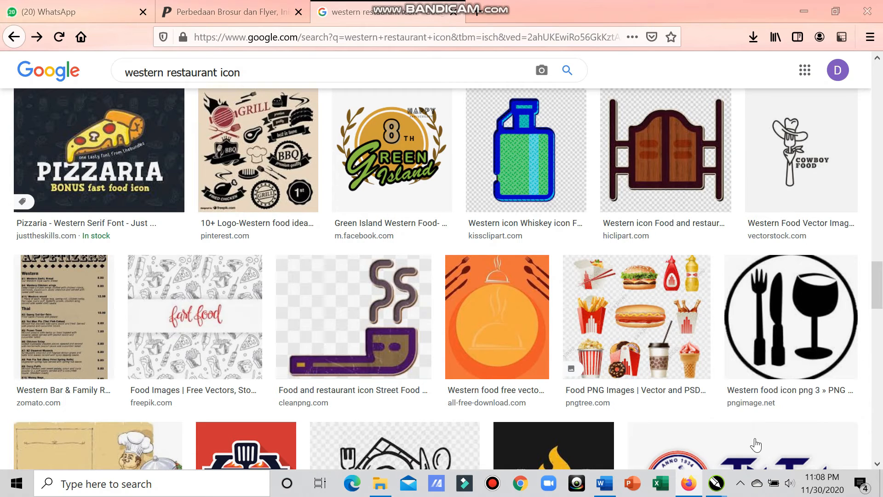
mouse_move(713, 484)
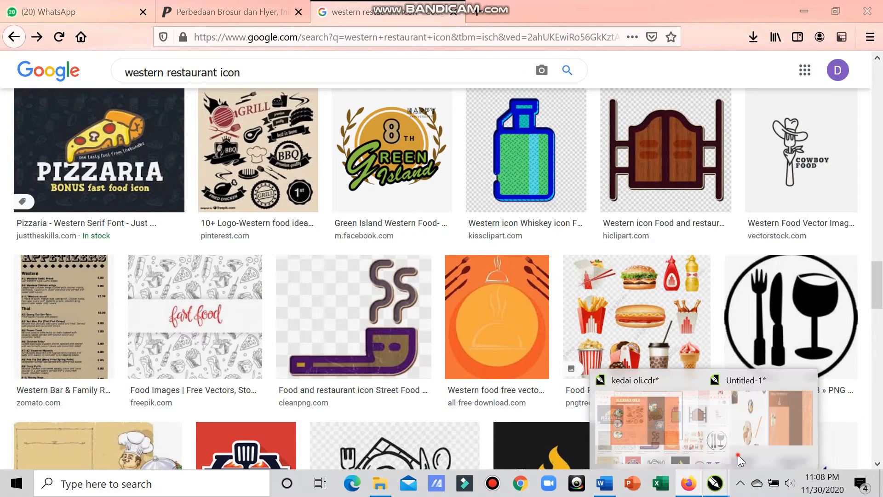
left_click(738, 455)
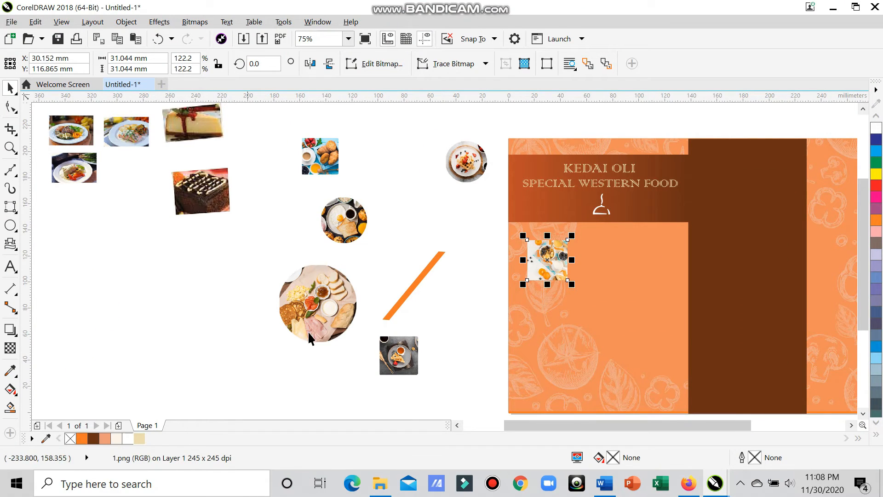
Step: Stack the croissant photo and the round egg-and-coffee photo in a column beneath the oatmeal photo
left_click_drag(316, 164, 523, 337)
left_click(450, 217)
left_click(536, 264)
left_click_drag(537, 264, 536, 264)
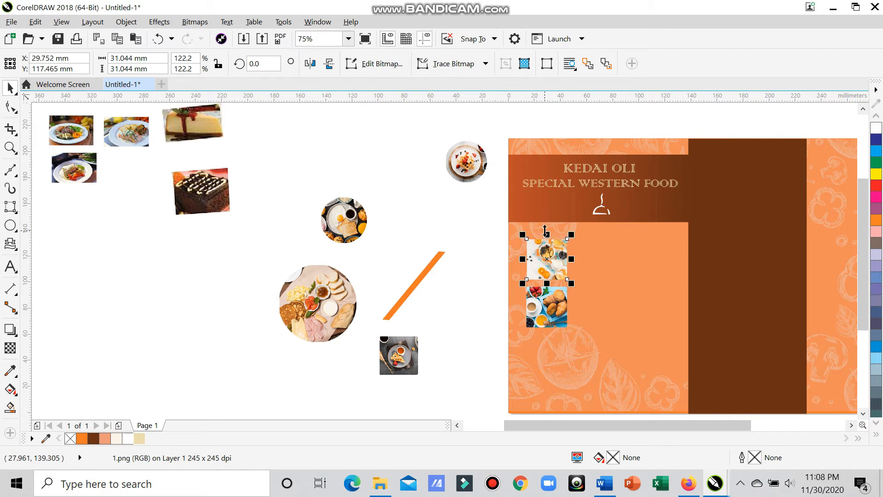
mouse_move(394, 368)
left_mouse_down()
mouse_move(518, 369)
mouse_move(399, 372)
left_mouse_up()
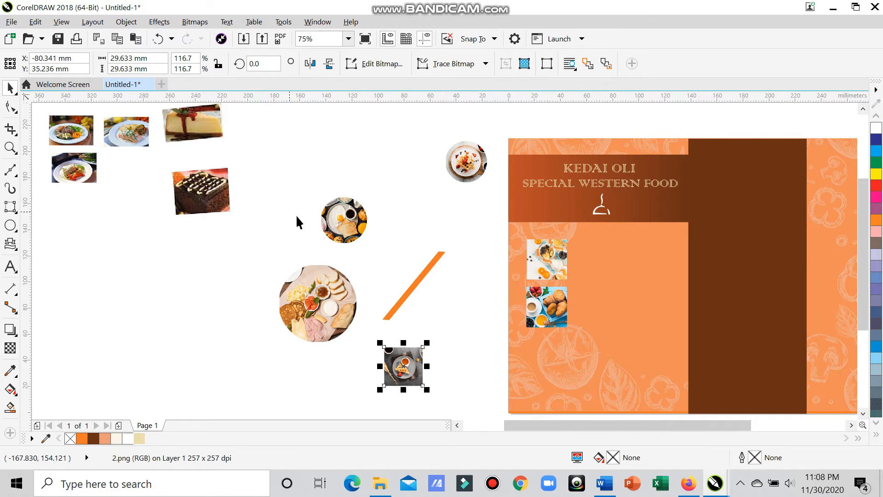
left_click_drag(355, 228, 561, 369)
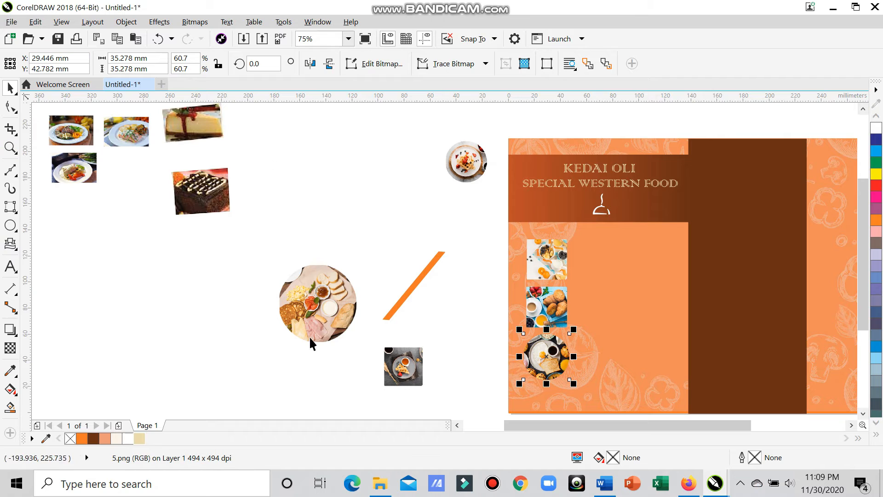
Step: Scale the column of three photos down together to about 33 by 100 mm and nudge it up towards the title band
left_click_drag(324, 299, 307, 172)
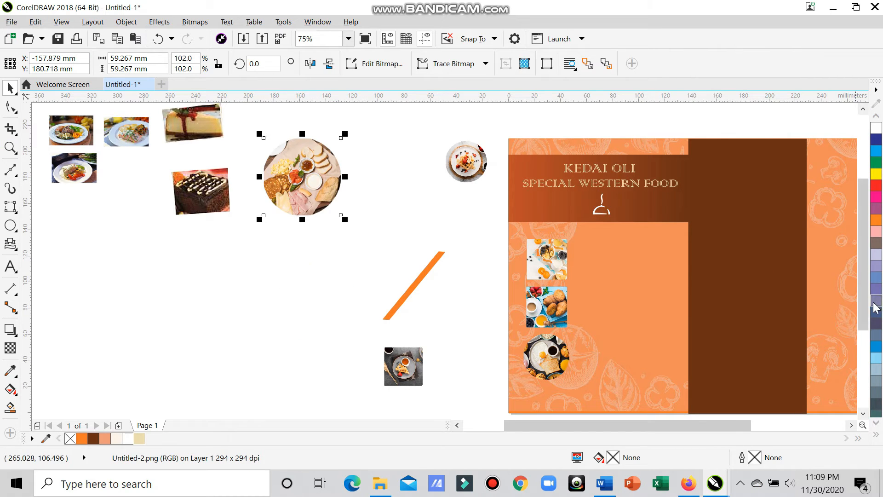
left_click_drag(476, 228, 570, 373)
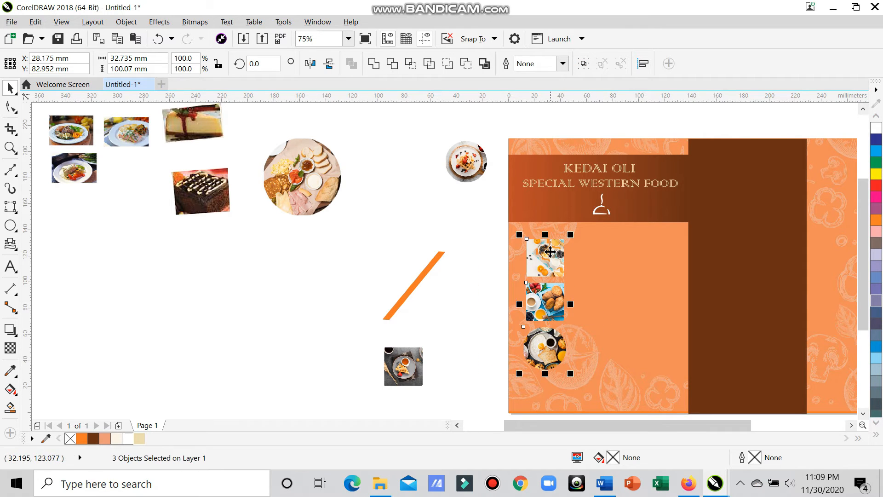
key("Up")
key("Up")
key("Up")
key("Up")
key("Up")
key("Up")
key("Up")
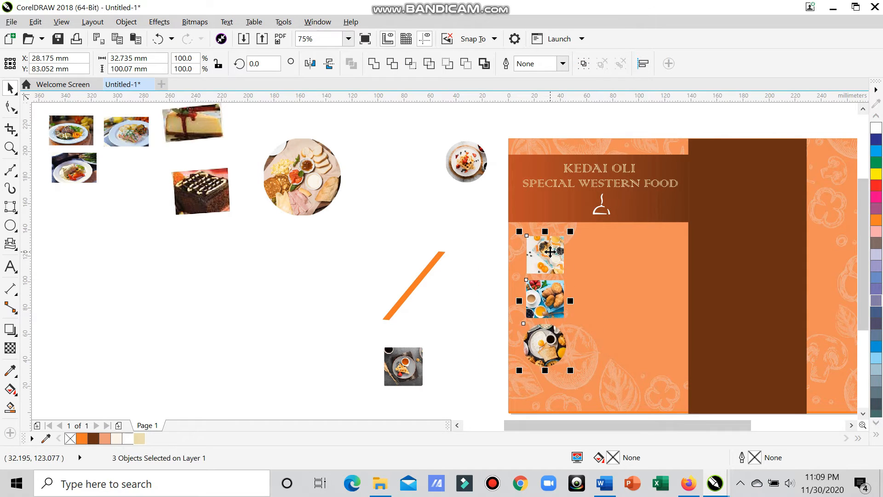
Step: Place the round buffet platter photo at the bottom of the photo column, shrink it to about 31 mm and nudge it left
left_click_drag(298, 178, 541, 380)
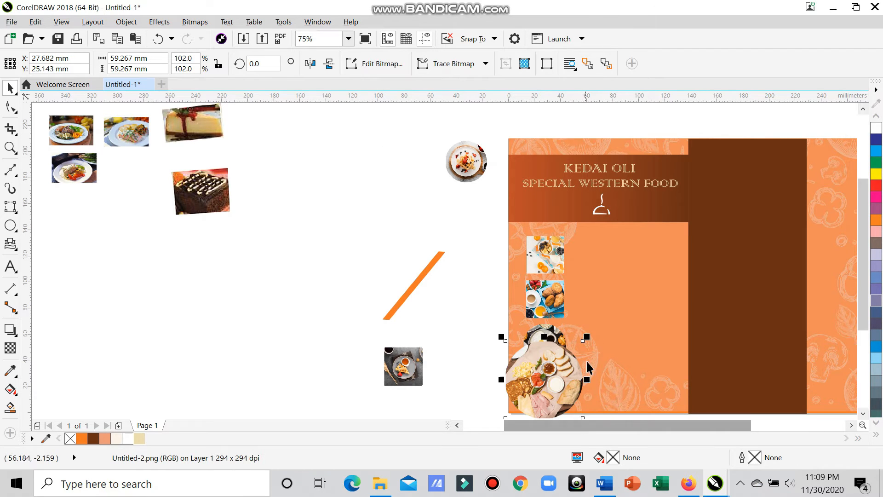
left_click_drag(587, 337, 571, 367)
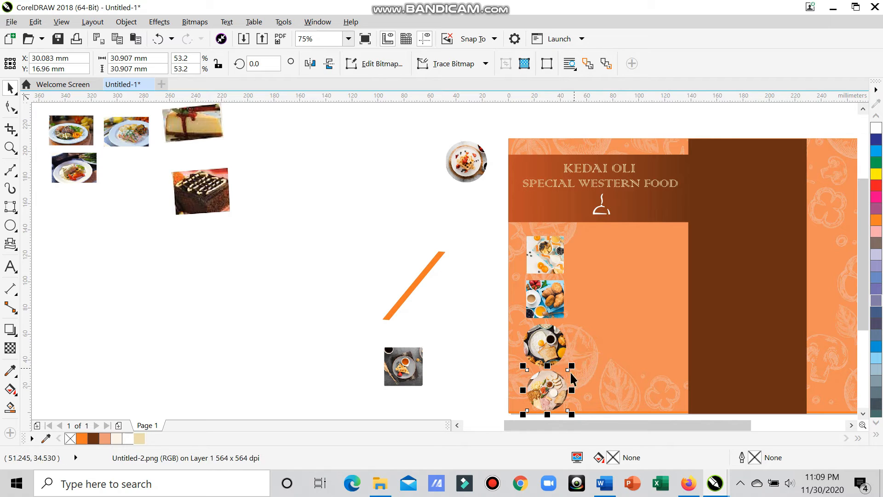
key("Left")
key("Left")
key("Left")
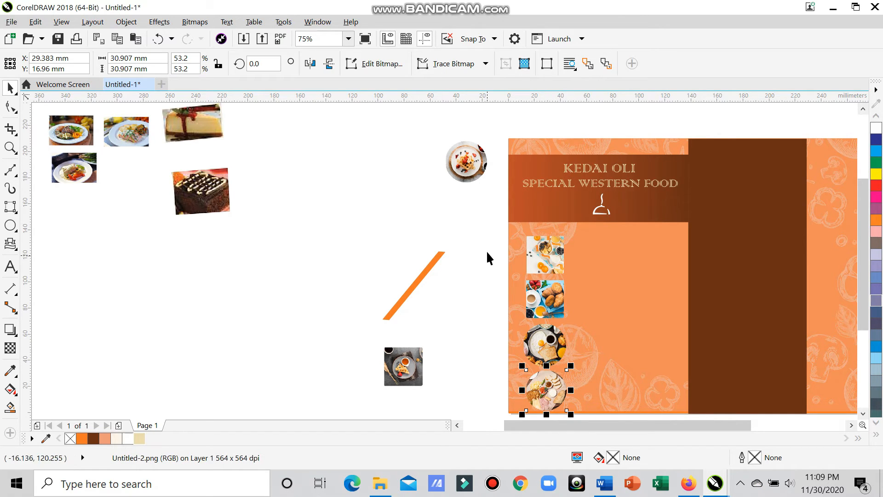
Step: Nudge the whole column of four breakfast photos upward, closer to the title band
left_click_drag(475, 214, 582, 380)
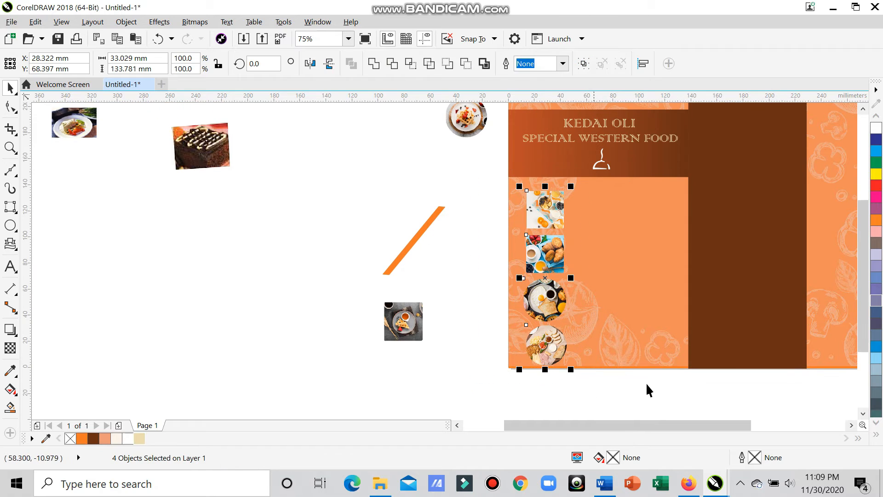
key("Up")
key("Up")
key("Up")
key("Up")
key("Up")
key("Up")
key("Up")
key("Up")
key("Up")
key("Up")
key("Up")
key("Up")
key("Up")
key("Up")
key("Up")
key("Up")
key("Up")
key("Up")
key("Up")
key("Up")
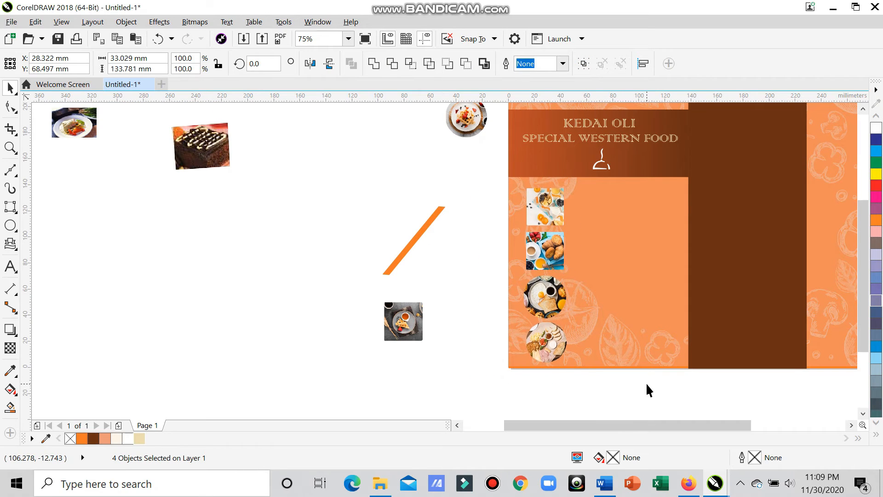
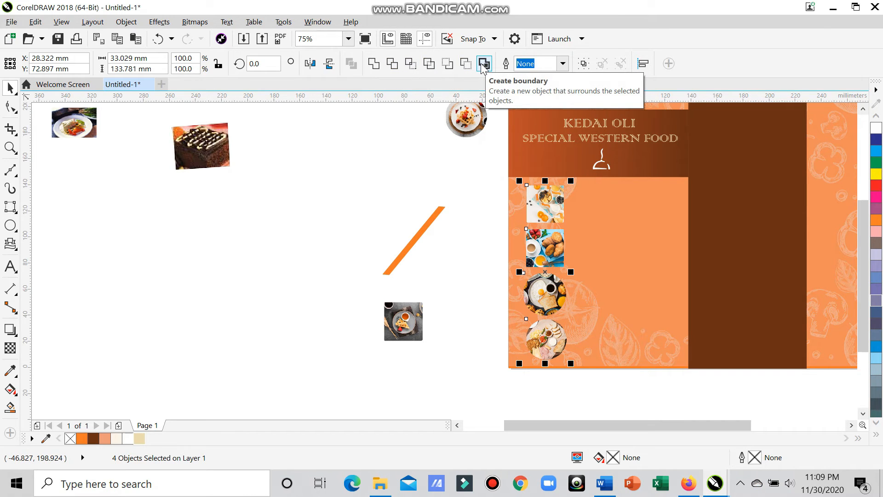
Step: Create a boundary object from the four breakfast photos and move it to the empty area right of the column
left_click(483, 64)
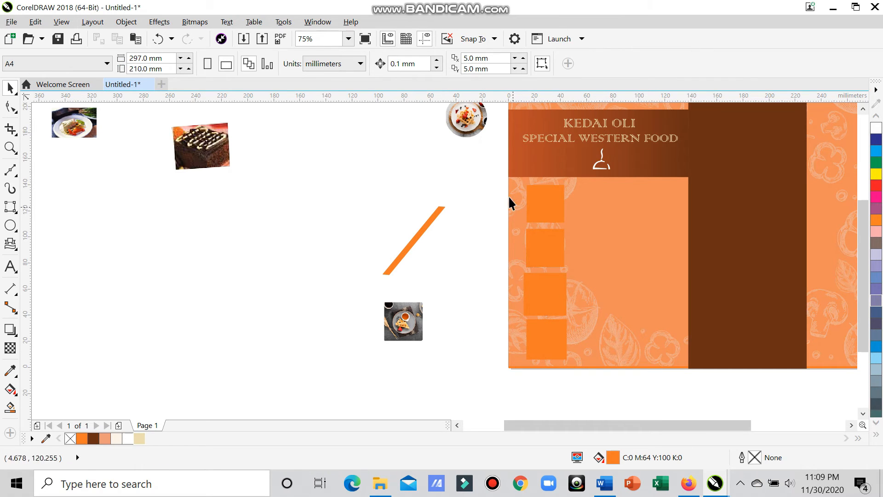
left_click_drag(548, 205, 514, 219)
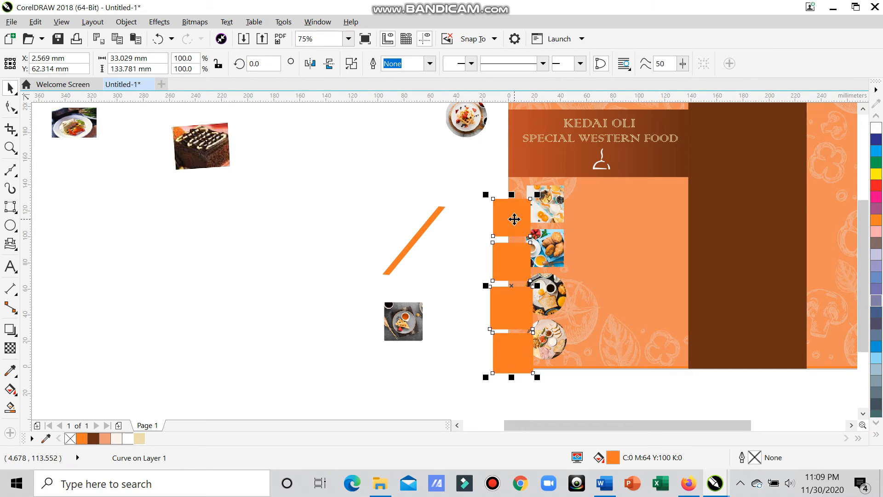
key("ctrl+z")
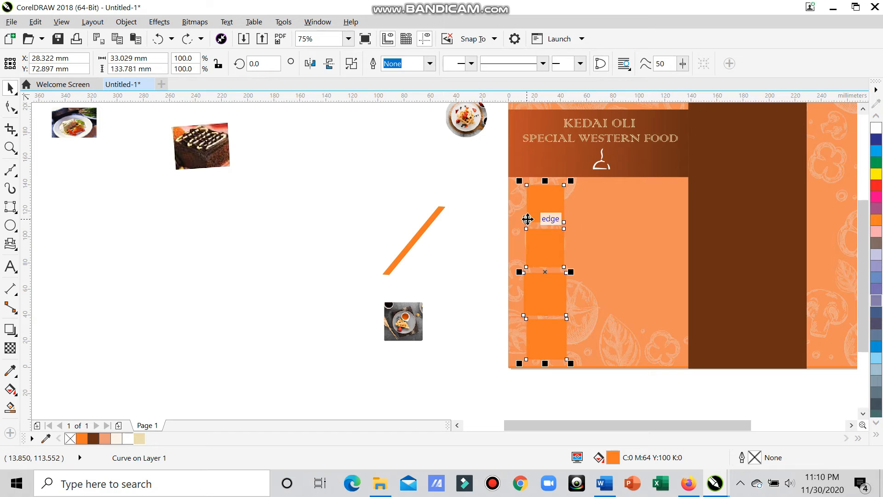
left_click_drag(543, 217, 613, 219)
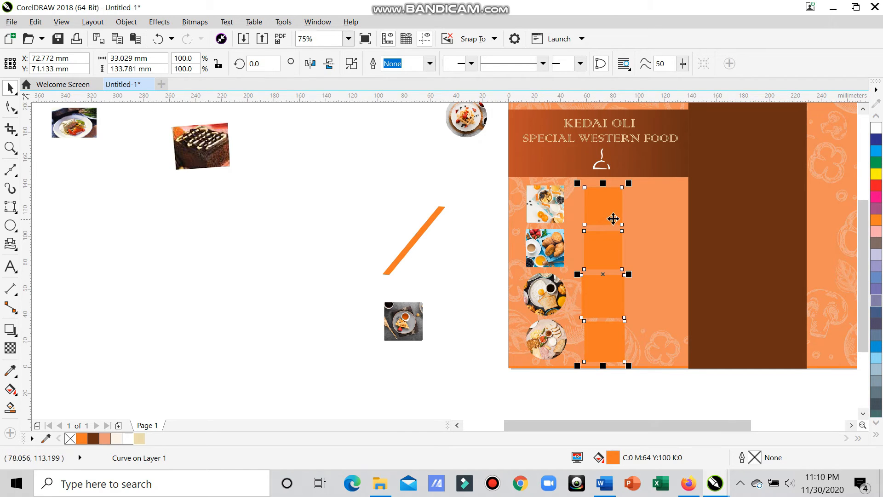
Step: Fill the boundary shape with dark brown C39 M76 Y100 K52 and shift it slightly left towards the photos
double_click(615, 460)
left_click(381, 176)
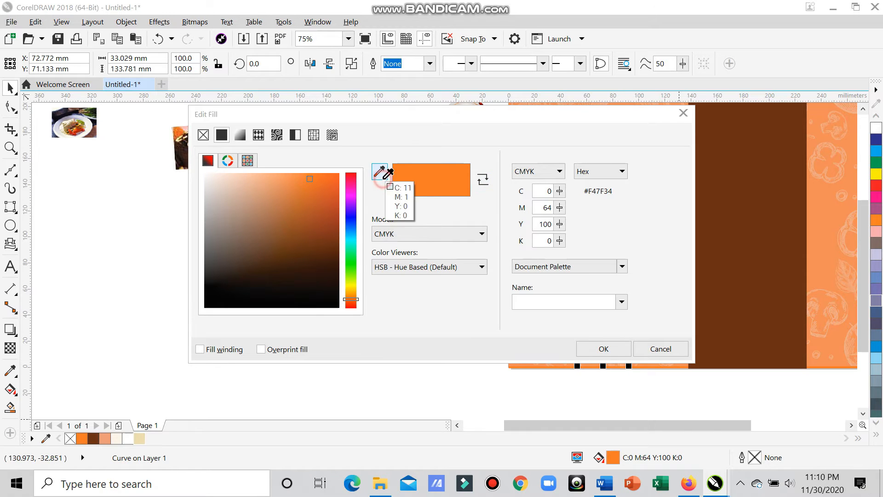
left_click(236, 183)
left_click_drag(250, 179, 283, 178)
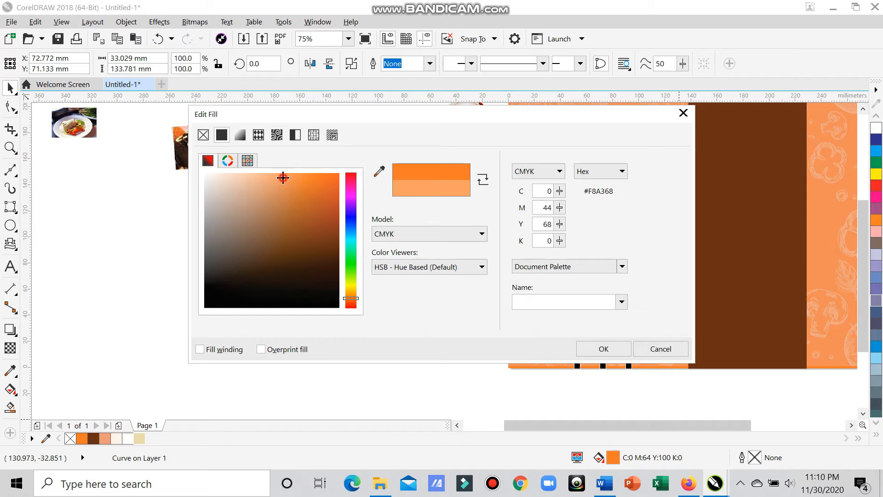
mouse_move(327, 280)
left_mouse_down()
mouse_move(327, 258)
mouse_move(328, 268)
left_mouse_up()
left_click(321, 249)
left_click(604, 353)
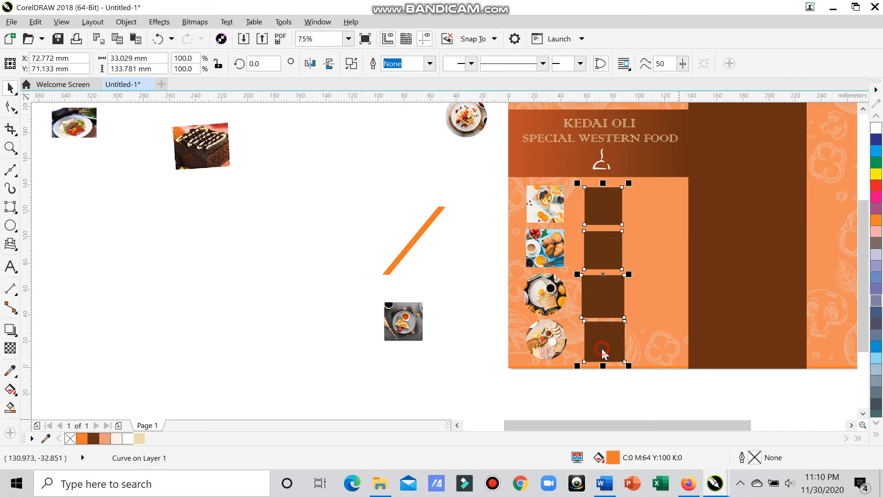
left_click_drag(609, 310, 601, 310)
left_click_drag(481, 176, 575, 374)
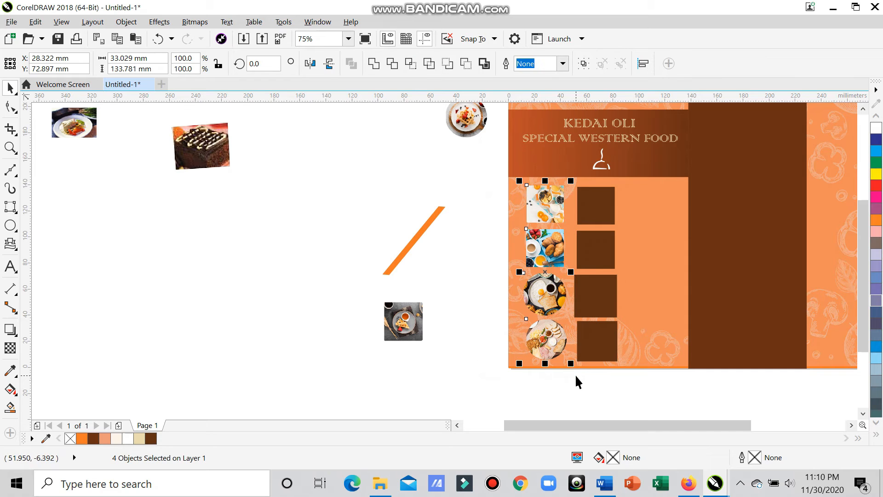
key("Delete")
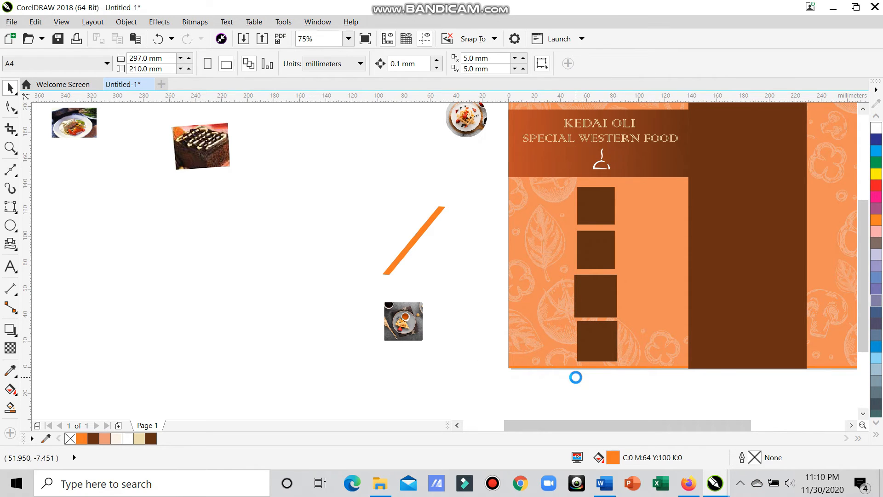
key("ctrl+z")
Step: Move the brown boundary shape left so its squares sit behind the four breakfast photos, offset slightly upward
left_click_drag(653, 395, 548, 193)
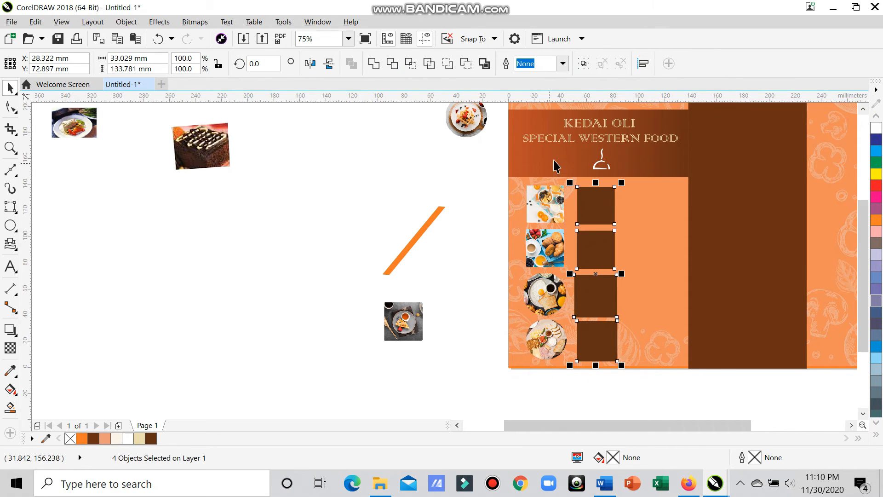
key("ctrl+l")
key("Left")
key("Left")
key("Left")
key("Left")
key("Left")
key("Left")
key("Left")
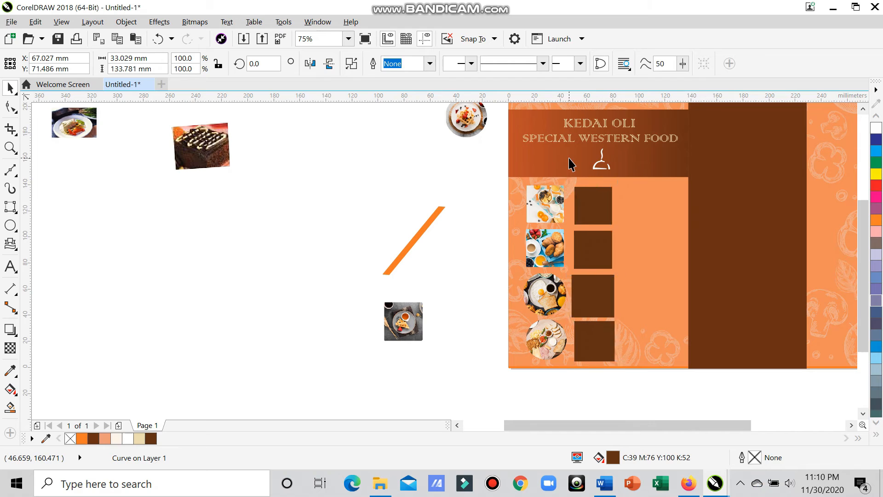
left_click_drag(581, 198, 532, 192)
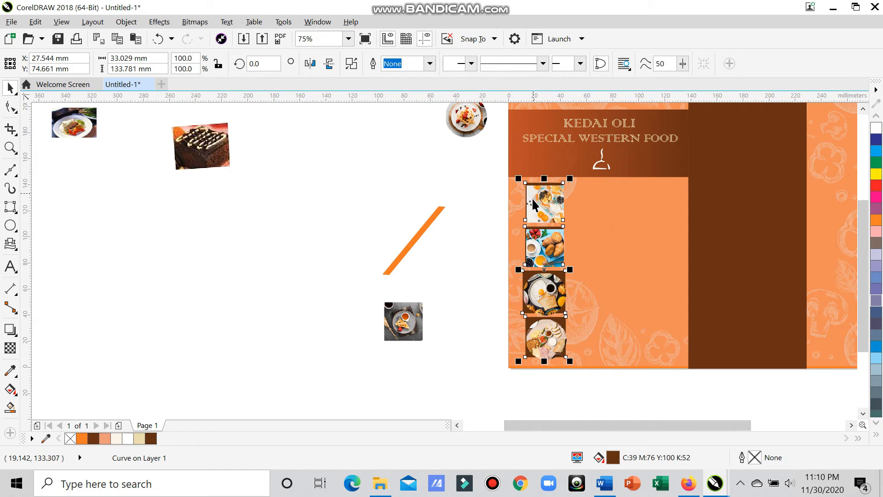
Step: Fine-tune the brown backing shape sideways behind the photos to a horizontal position of about 27.6 mm
key("Left")
key("Left")
key("Left")
key("Left")
key("Left")
key("Left")
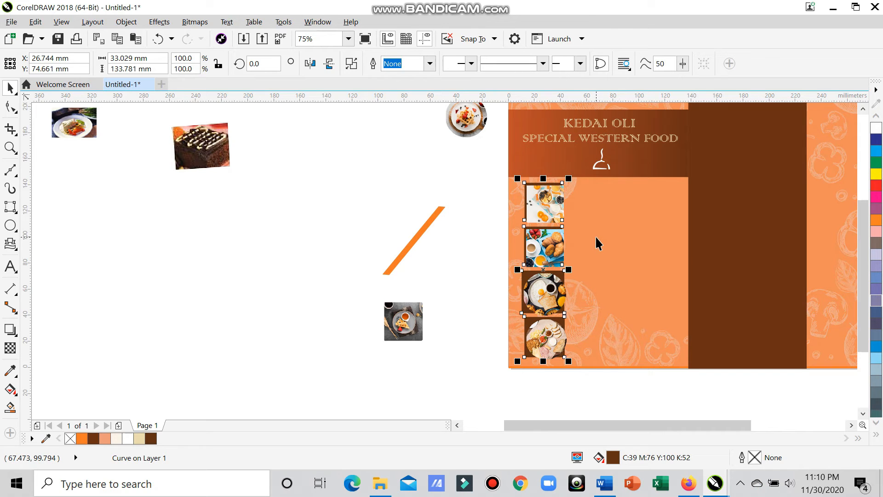
key("Right")
key("Right")
key("Right")
key("Right")
key("Right")
key("Right")
key("Right")
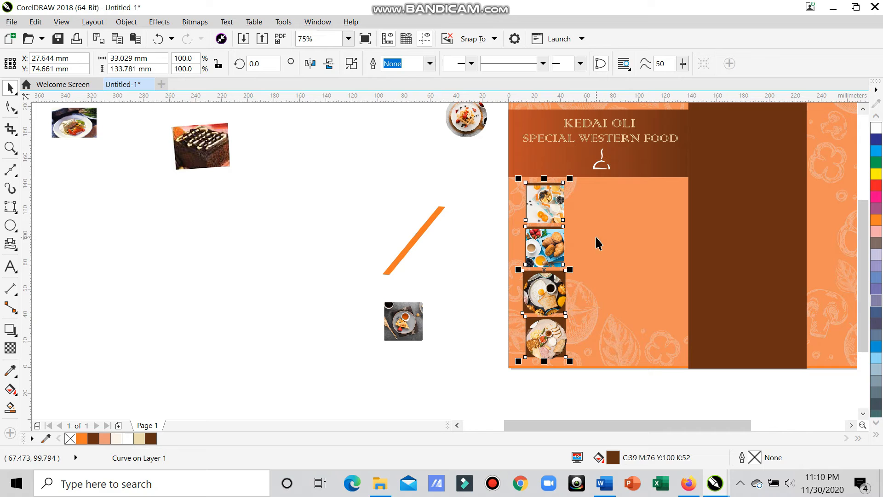
left_click(495, 329)
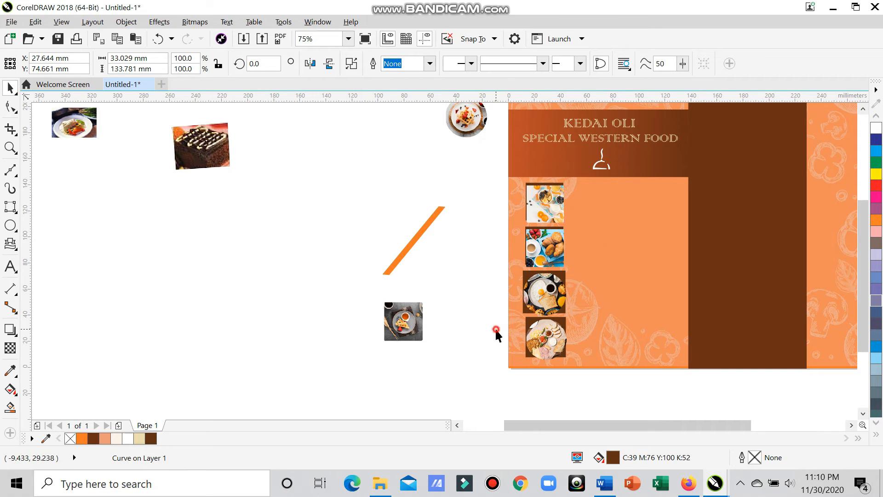
left_click(566, 276)
left_click_drag(545, 320, 544, 323)
key("ctrl+z")
Step: Shrink the round egg-and-coffee photo to about 28.9 mm so it fits inside its brown square
scroll(560, 356, "up", 1)
left_click(415, 290)
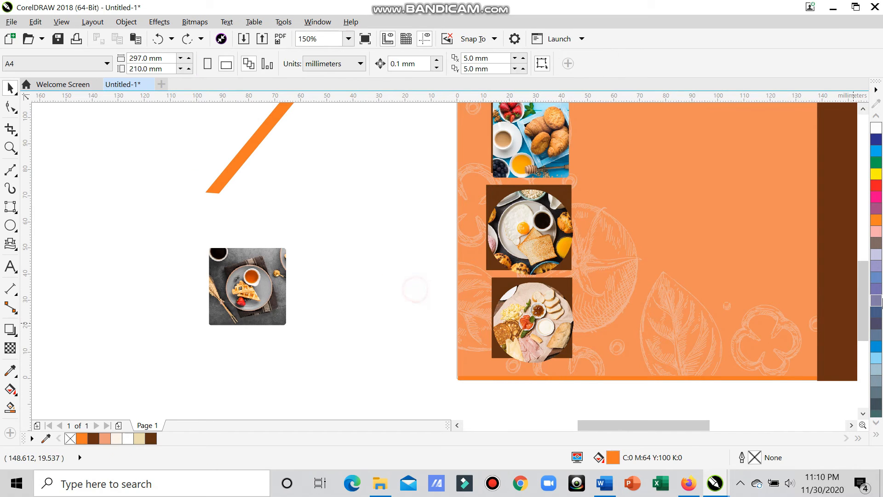
scroll(870, 343, "up", 2)
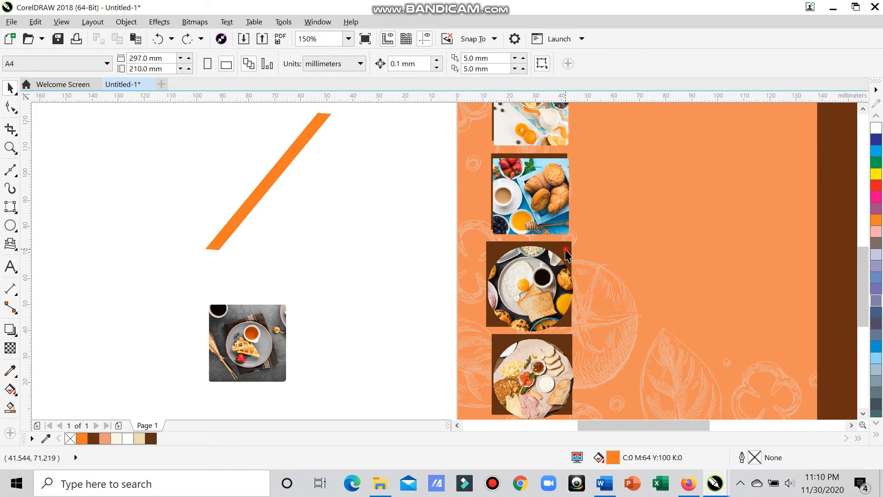
left_click(576, 330)
left_click(452, 304)
left_click(571, 326)
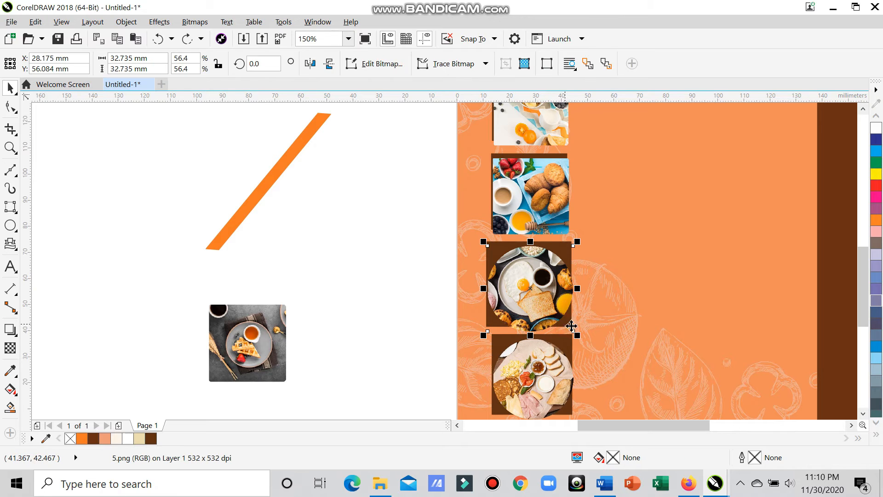
left_click_drag(578, 336, 549, 298)
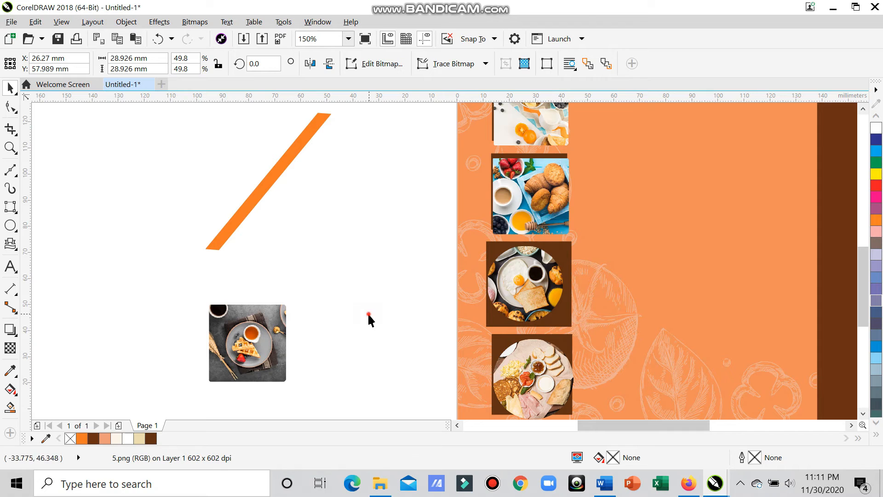
Step: Nudge the round egg-and-coffee photo 1 mm to the right within its brown square
left_click(537, 277)
key("Right")
key("Right")
key("Right")
key("Right")
key("Right")
key("Right")
key("Right")
key("Right")
key("Right")
key("Right")
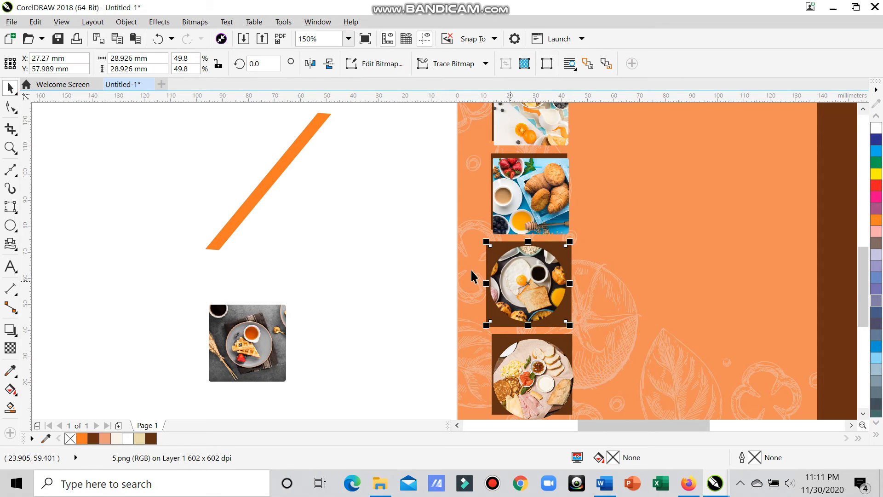
left_click_drag(416, 221, 620, 352)
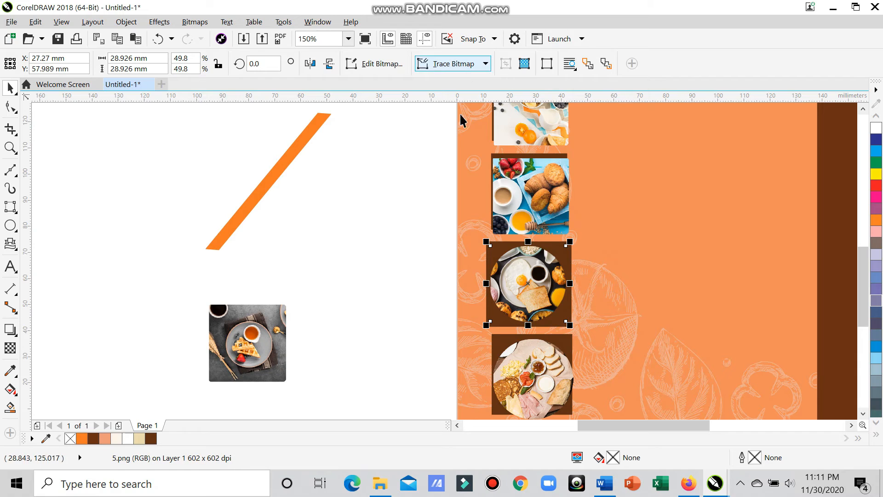
left_click(445, 276)
left_click_drag(387, 211, 628, 349)
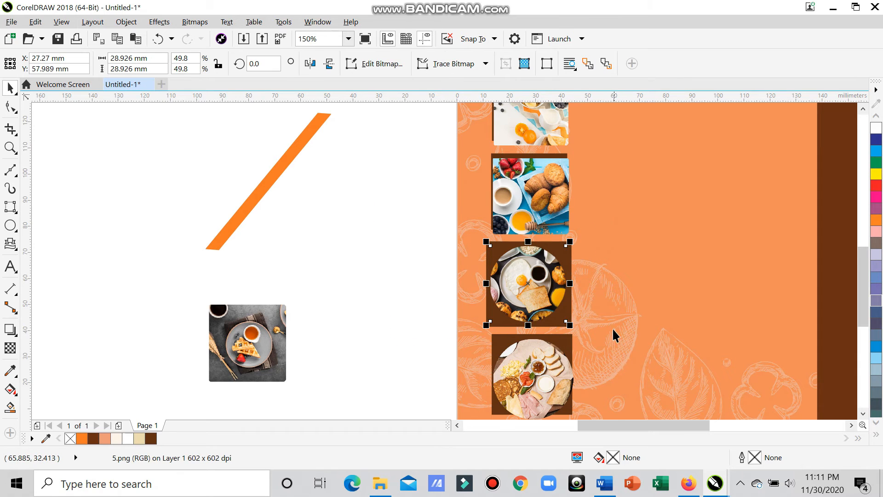
left_click(424, 236)
left_click(563, 251)
left_click(562, 252)
left_click(559, 231)
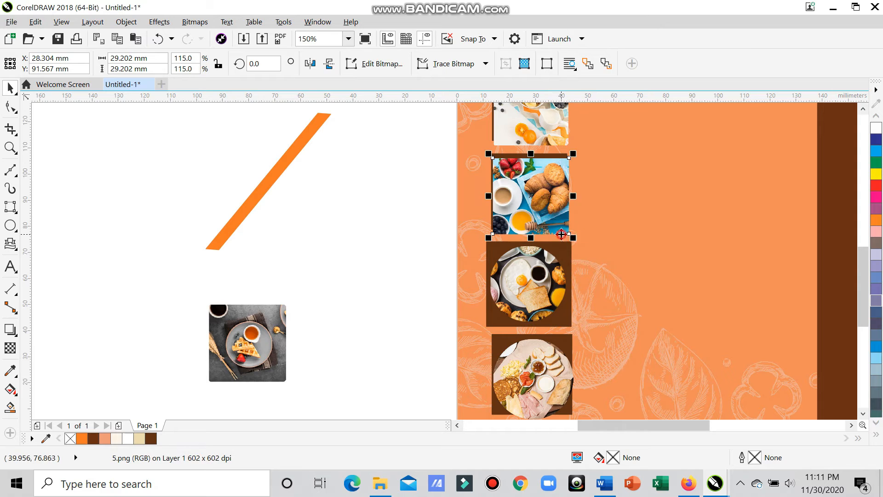
left_click(570, 255)
left_click(570, 256)
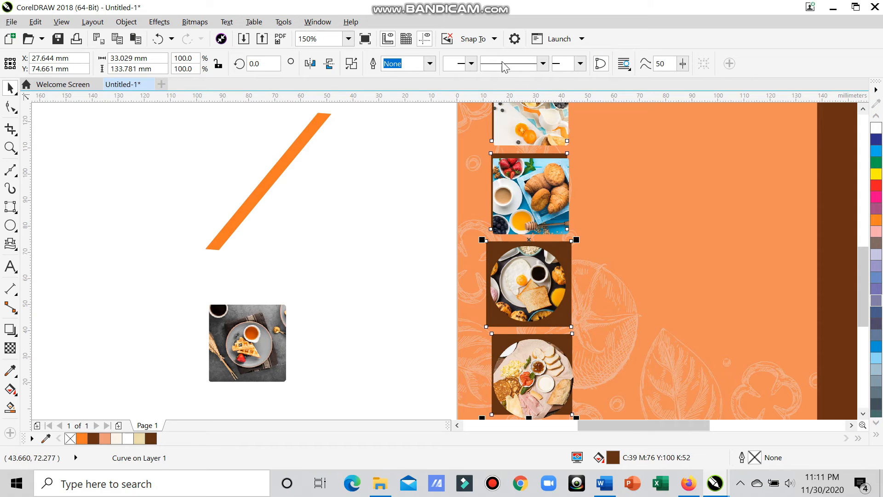
mouse_move(604, 483)
scroll(582, 386, "down", 2)
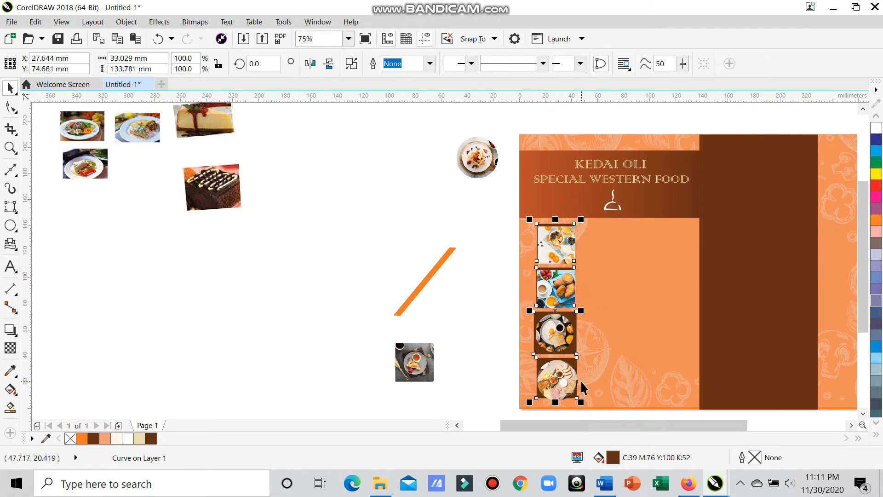
scroll(565, 386, "up", 2)
left_click(437, 304)
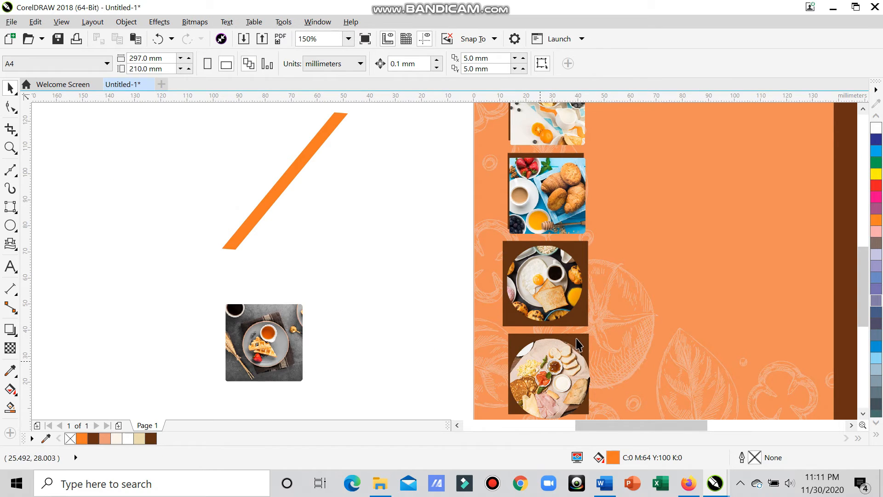
scroll(579, 344, "down", 2)
scroll(565, 366, "up", 2)
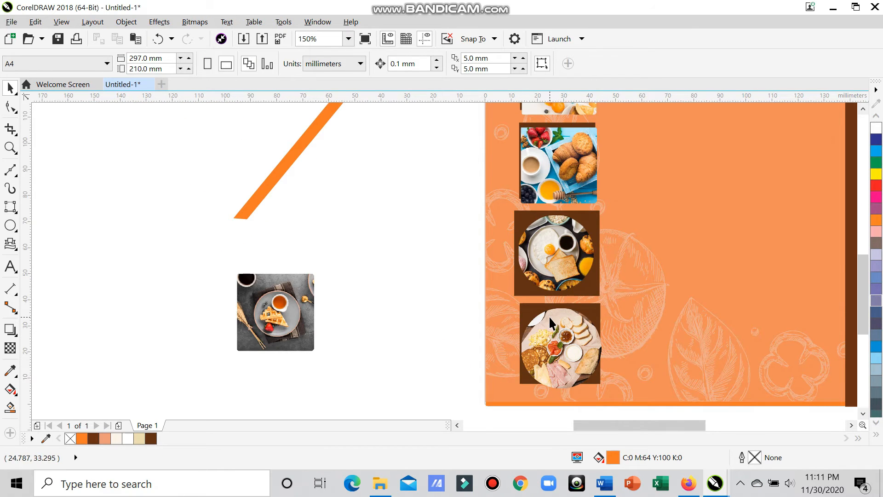
left_click_drag(448, 188, 630, 326)
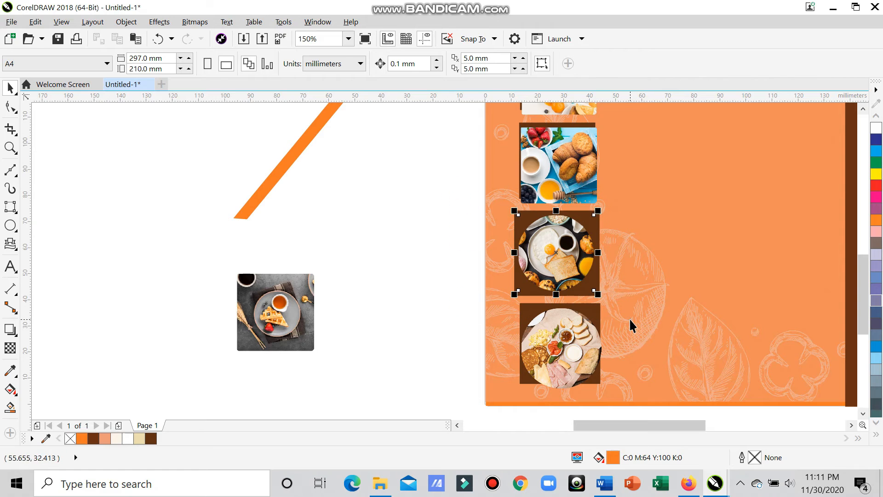
Step: Shrink the round buffet platter photo to about 26 mm and position it inside the lowest brown square
left_click_drag(394, 295, 622, 415)
left_click(436, 331)
left_click(530, 299)
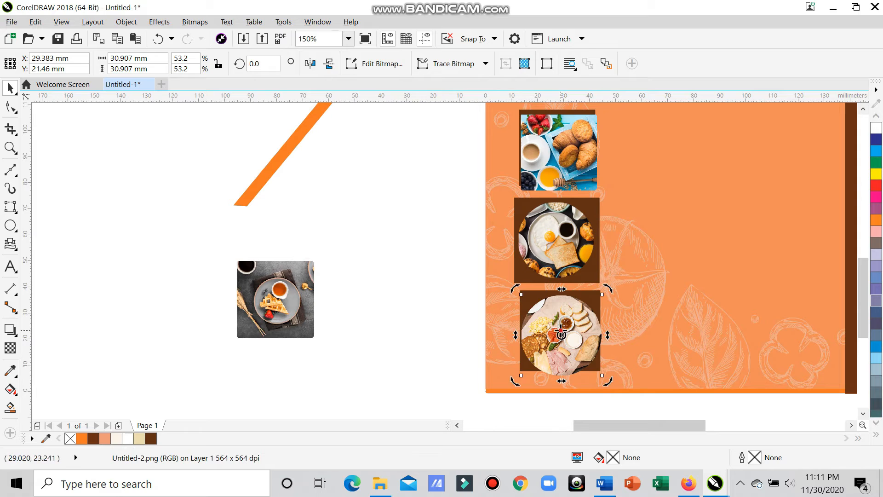
left_click_drag(606, 378, 594, 366)
left_click_drag(568, 331, 573, 331)
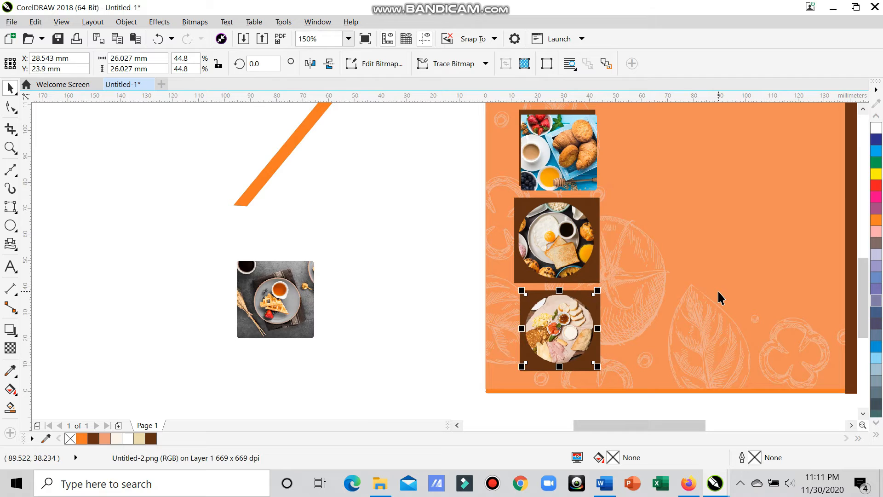
scroll(719, 293, "up", 3)
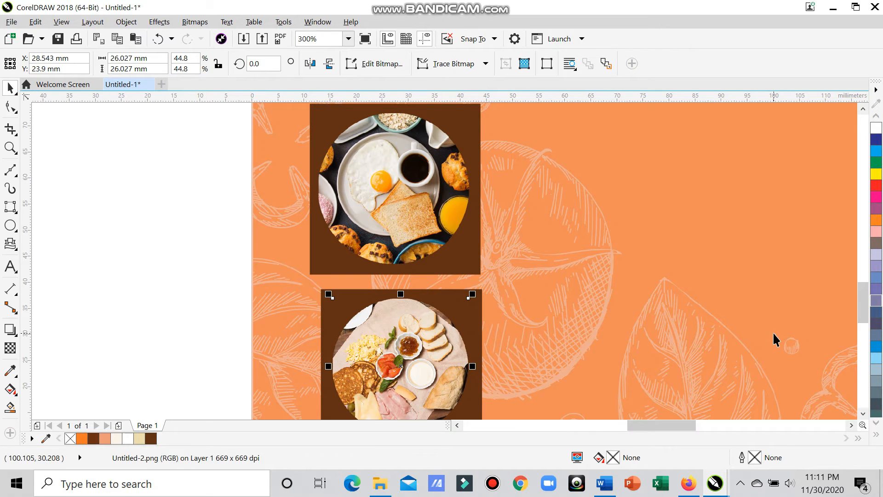
scroll(773, 341, "down", 3)
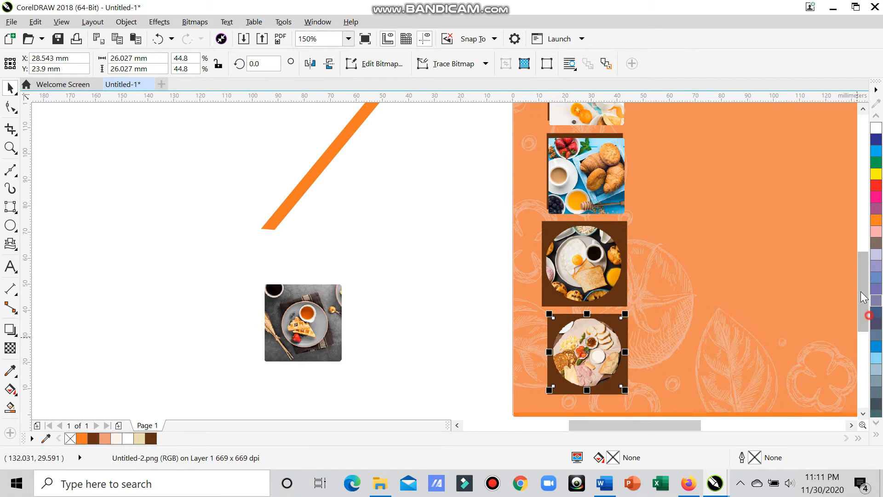
scroll(863, 293, "up", 3)
scroll(868, 280, "up", 2)
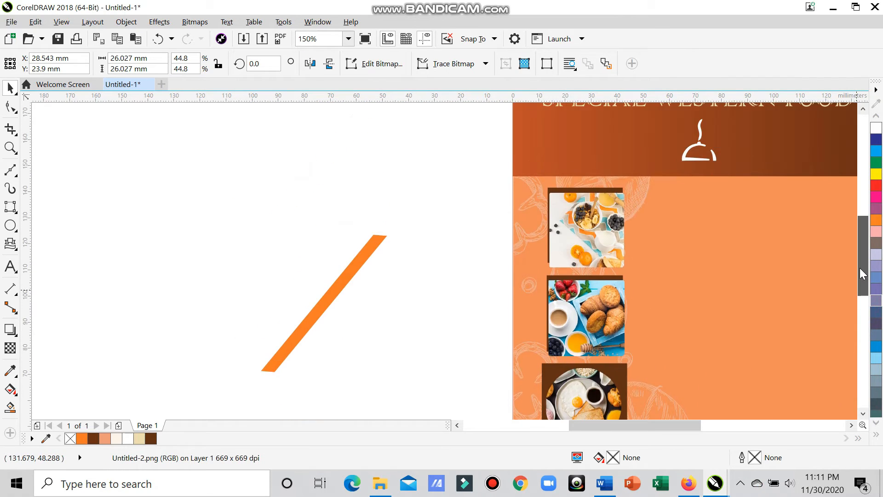
scroll(862, 262, "up", 4)
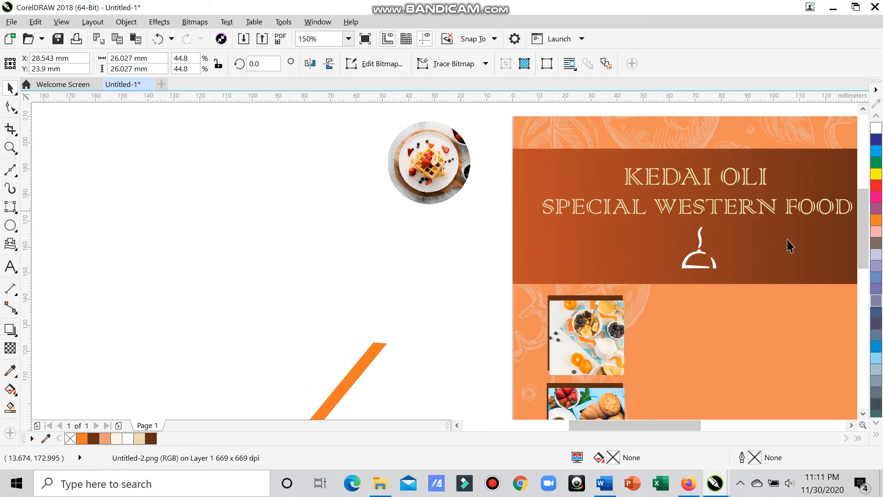
scroll(746, 282, "down", 2)
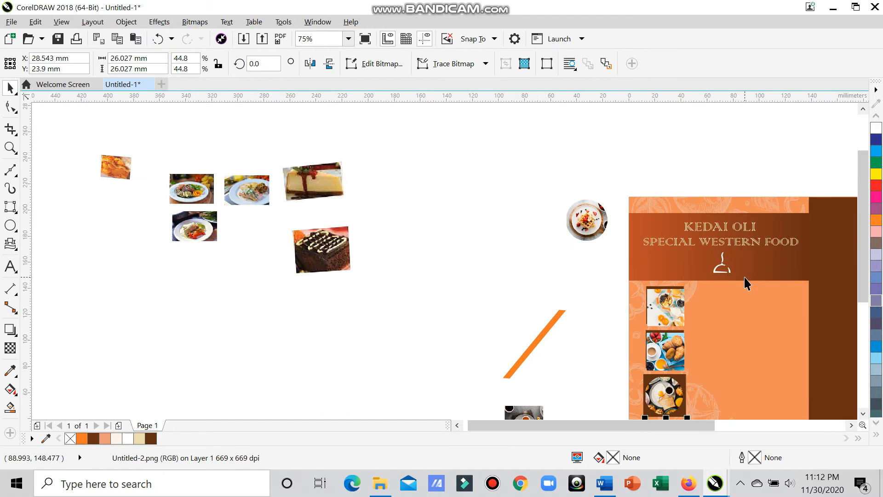
Step: Move both headings and the food-cover icon off the page, and delete the gradient title band
left_click(670, 172)
left_click_drag(609, 183, 810, 282)
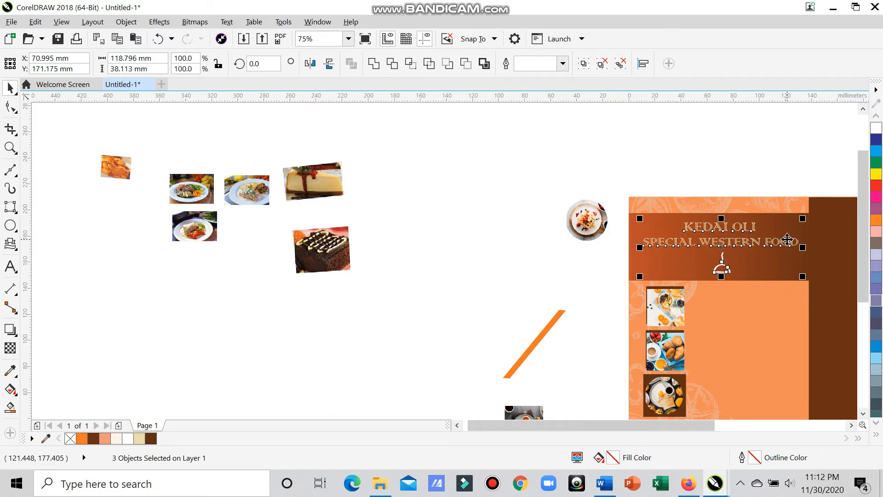
left_click_drag(731, 239, 677, 124)
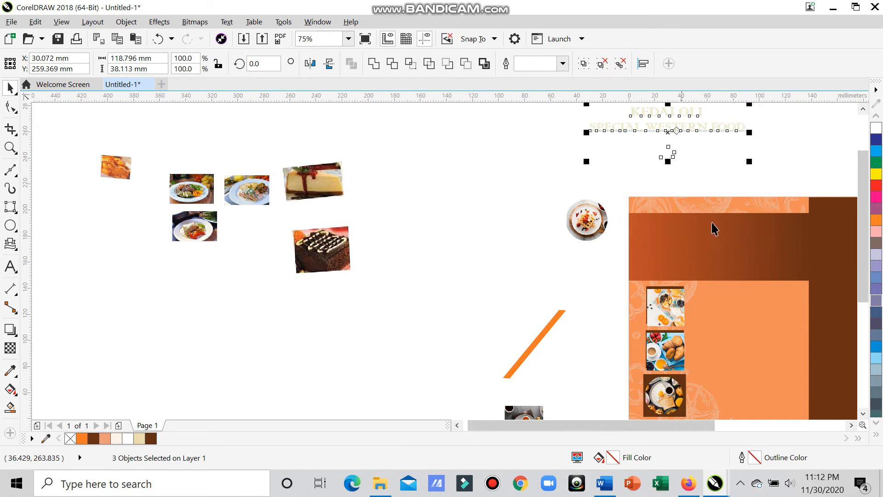
left_click(714, 230)
key("Delete")
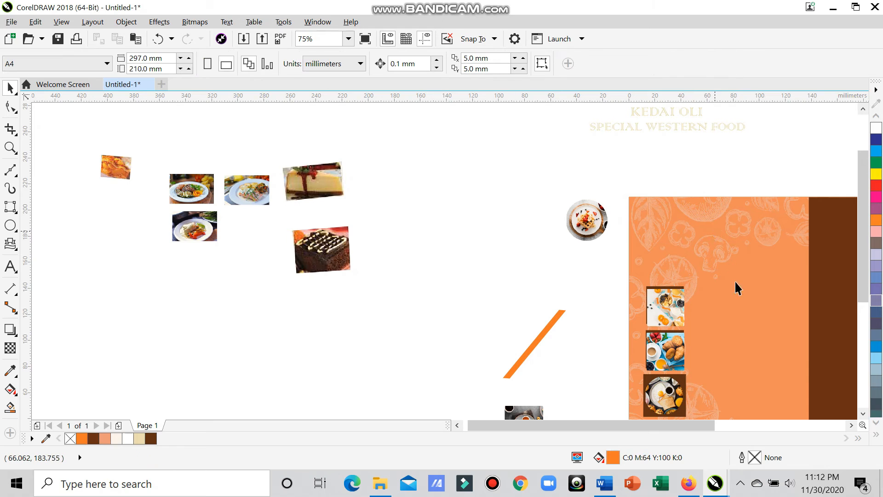
Step: Move both headings and the food-cover icon back onto the top of the menu's first orange column
scroll(869, 266, "up", 2)
left_click_drag(559, 131, 795, 260)
left_click_drag(705, 198, 764, 314)
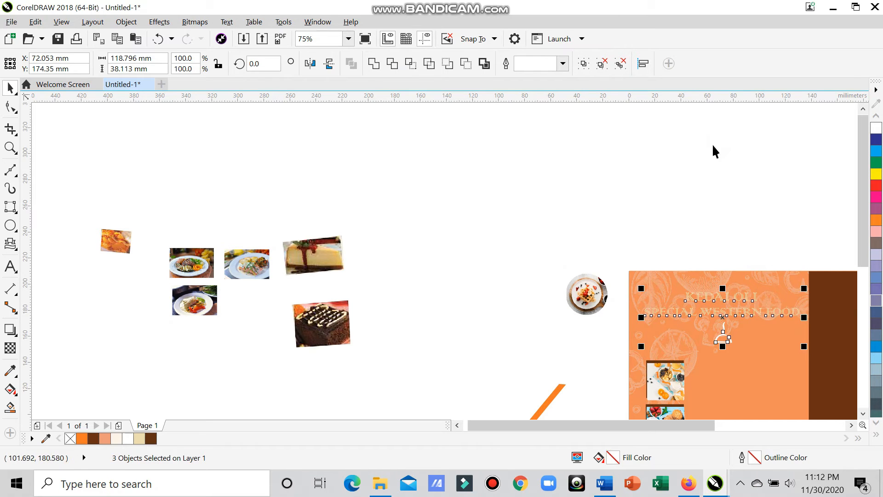
Step: Recolour the KEDAI OLI and SPECIAL WESTERN FOOD headings dark brown, C39 M76 Y100 K52
left_click(657, 209)
left_click_drag(615, 212, 808, 329)
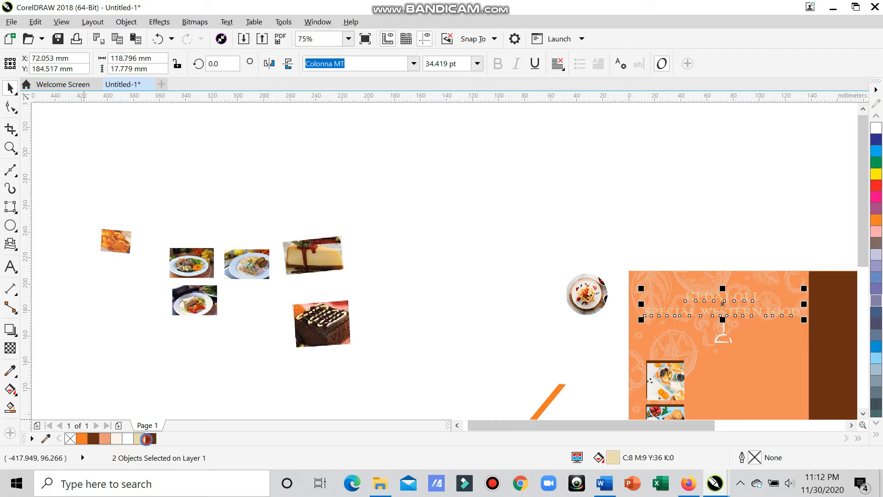
left_click(158, 439)
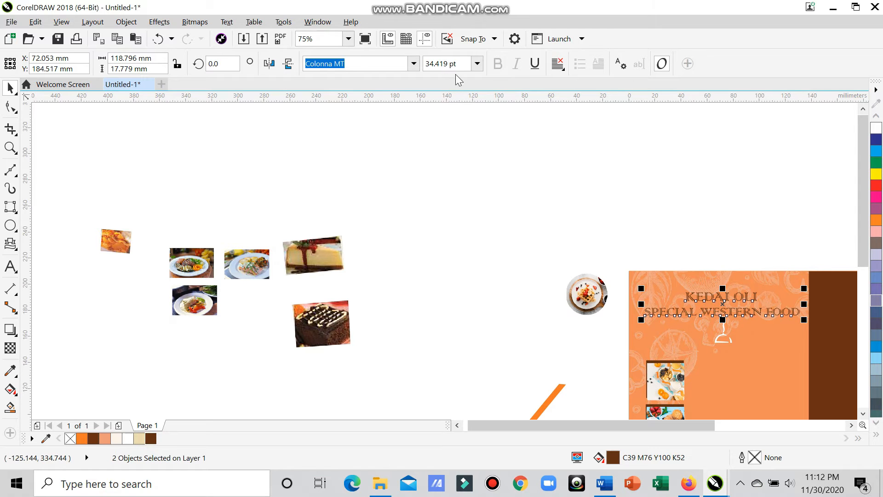
Step: Change the font of both headings to Cooper Black
left_click(414, 63)
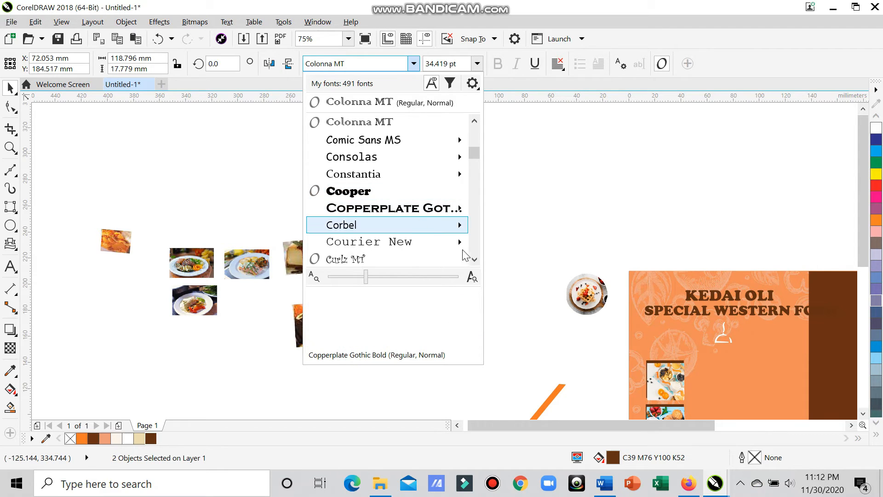
scroll(408, 187, "down", 3)
scroll(395, 161, "up", 2)
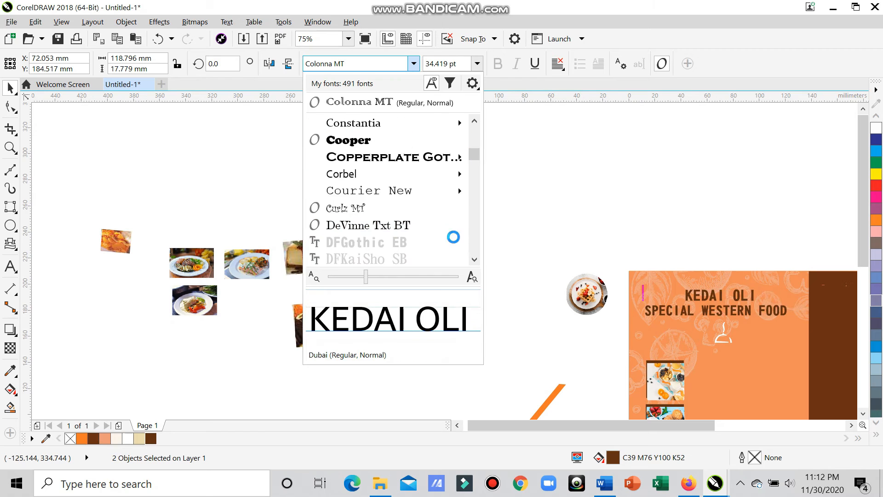
left_click(390, 143)
left_click(710, 222)
Step: Shrink the SPECIAL WESTERN FOOD heading to about 25.3 pt to fit the orange column and nudge it down 1.5 mm
left_click(766, 316)
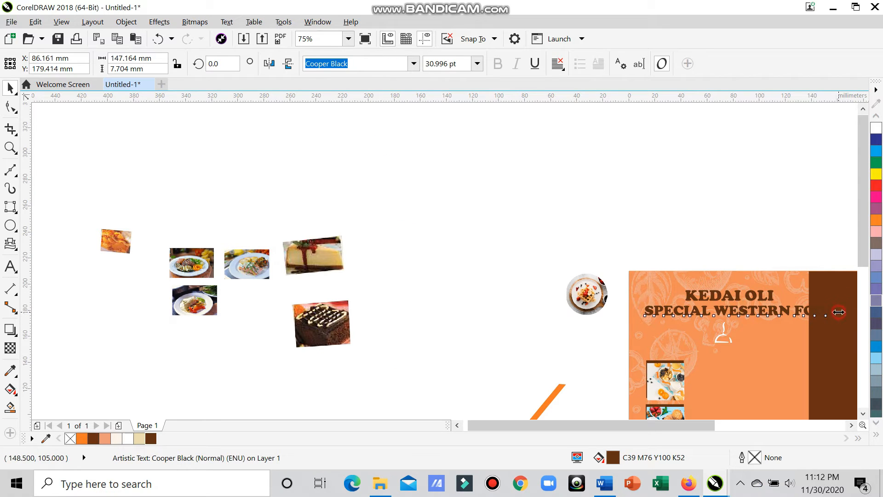
left_click_drag(842, 320, 807, 322)
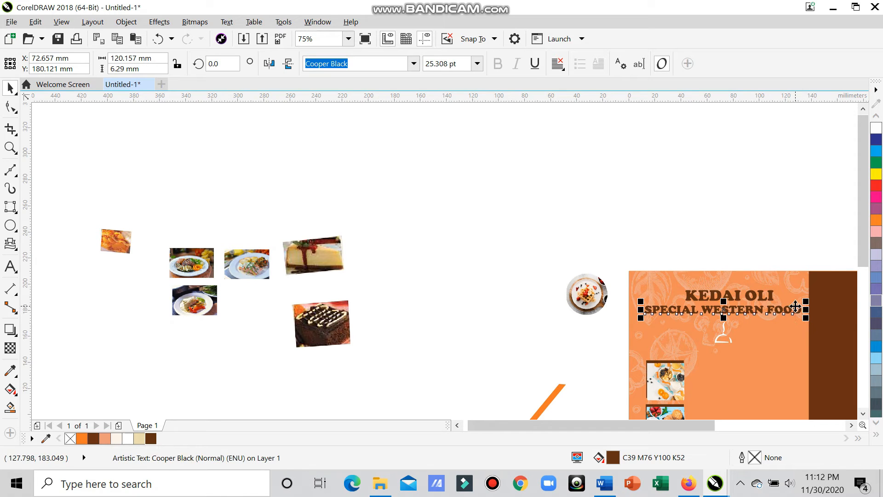
key("Down")
key("Down")
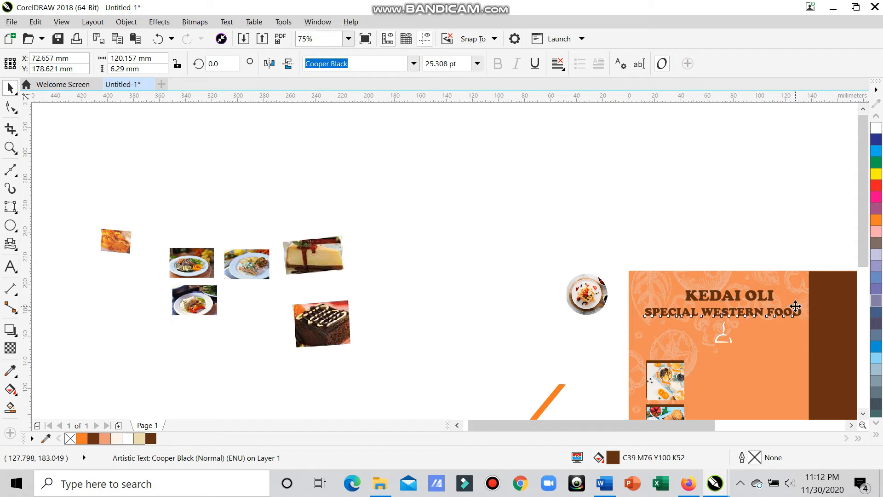
left_click(688, 202)
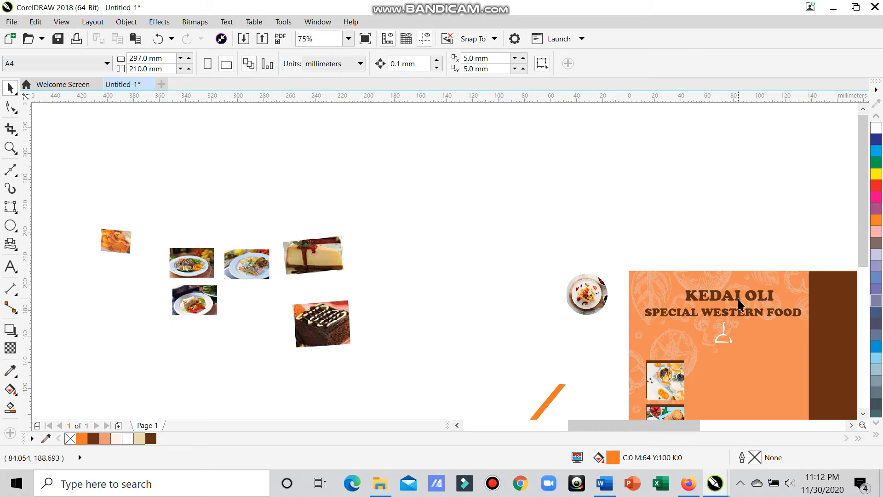
Step: Move the KEDAI OLI heading slightly upward to widen the gap above SPECIAL WESTERN FOOD
scroll(738, 297, "up", 2)
left_click_drag(669, 424, 695, 424)
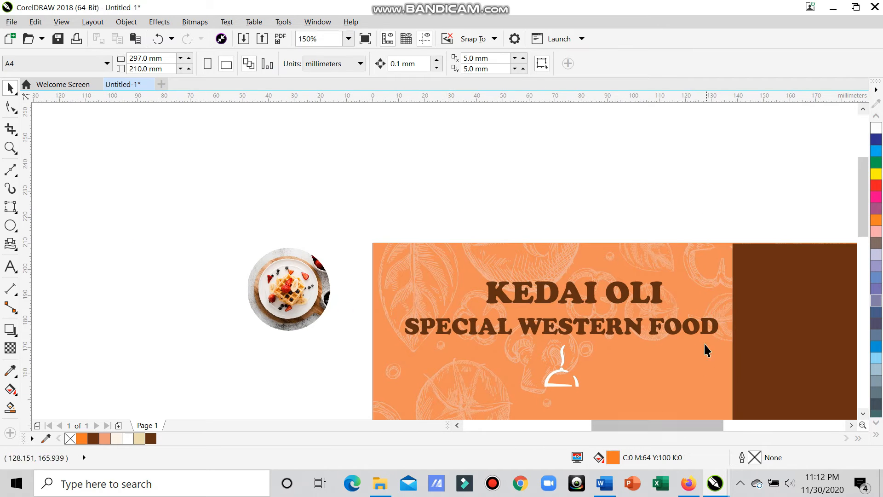
left_click(657, 304)
left_click_drag(658, 300, 661, 285)
Step: Delete the white food-cover icon below the headings
left_click_drag(327, 336, 628, 367)
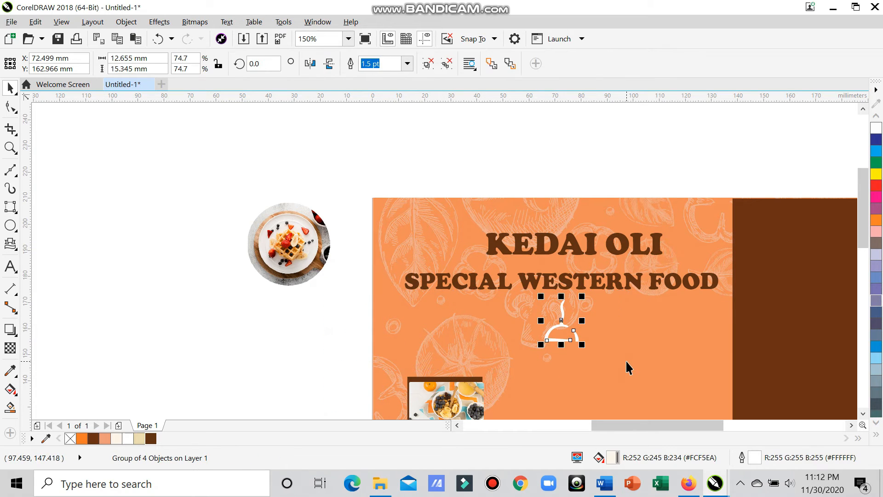
key("Delete")
scroll(635, 374, "down", 2)
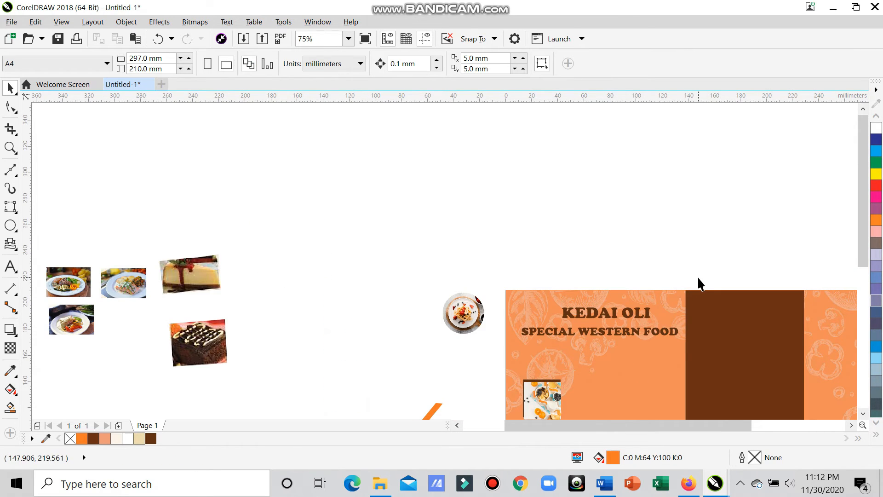
scroll(697, 276, "down", 1)
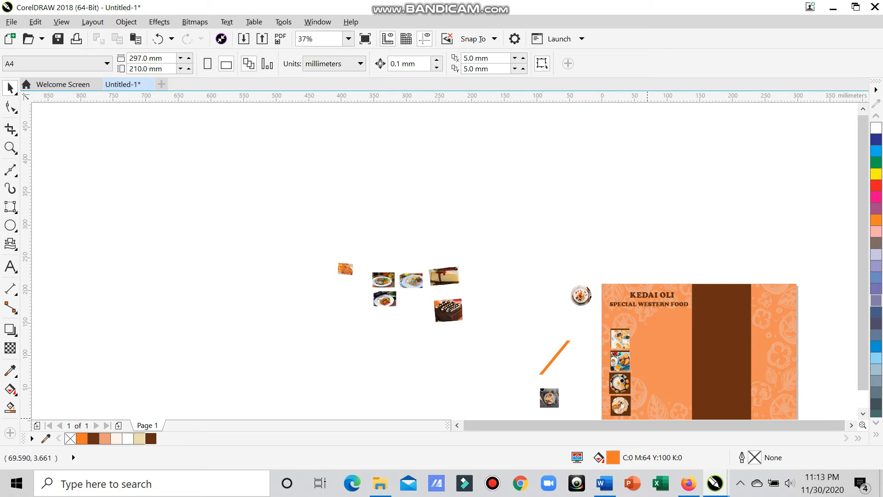
Step: Check the bowl icon and heading layout in the Word menu draft, and return to the Untitled-1 drawing in CorelDRAW
mouse_move(597, 491)
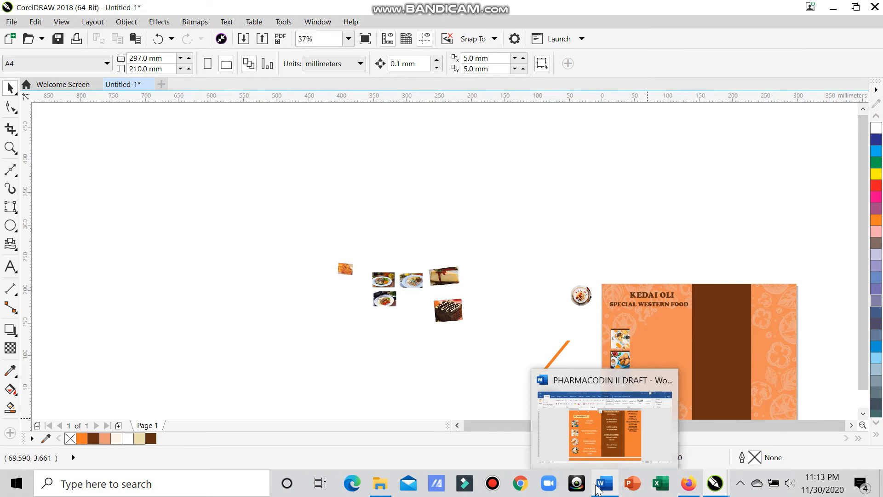
left_click(617, 447)
scroll(559, 317, "up", 2)
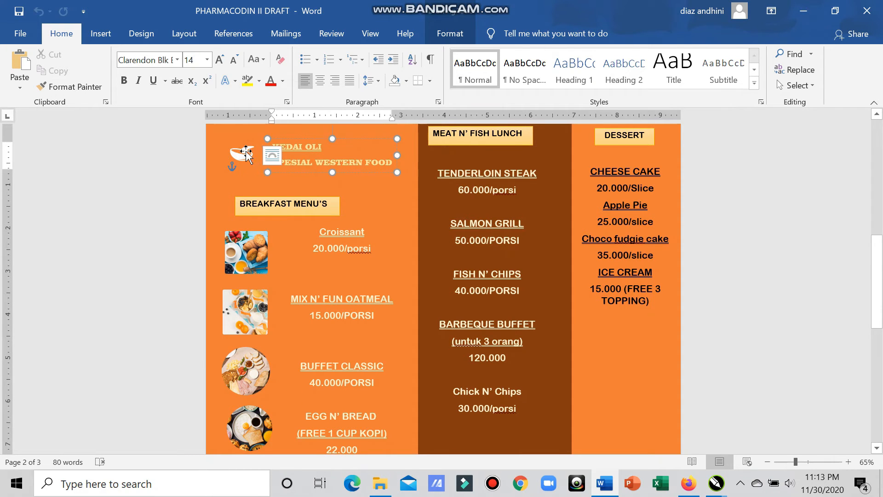
left_click(233, 158)
key("ctrl+z")
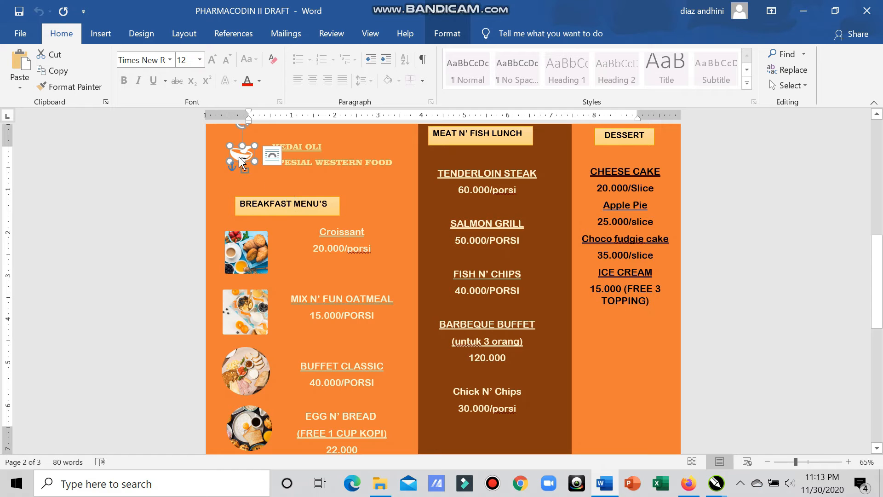
left_click(689, 490)
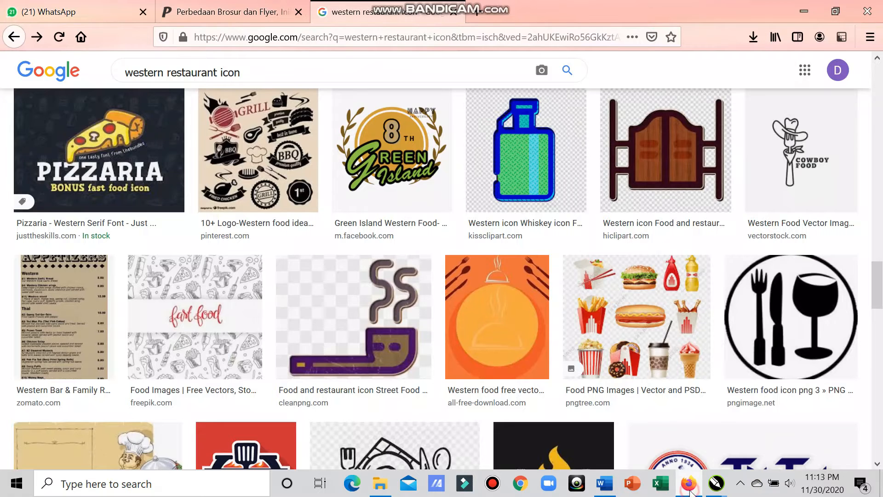
mouse_move(716, 483)
left_click(594, 392)
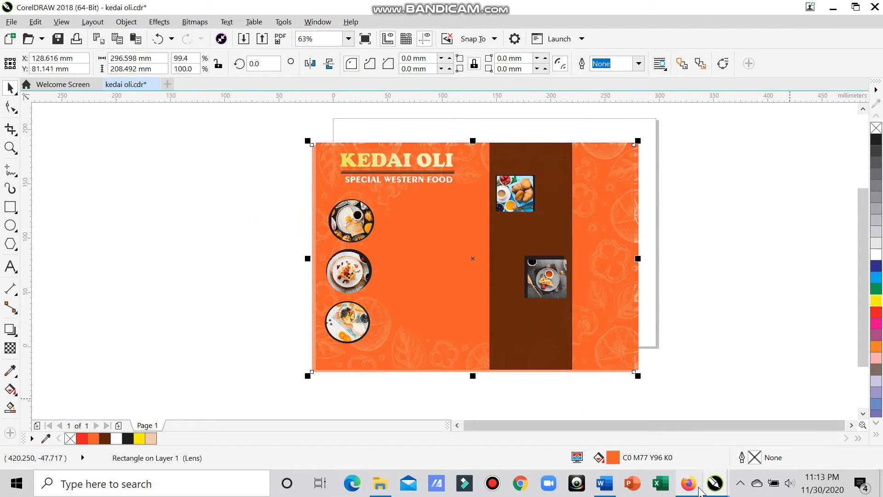
left_click(761, 442)
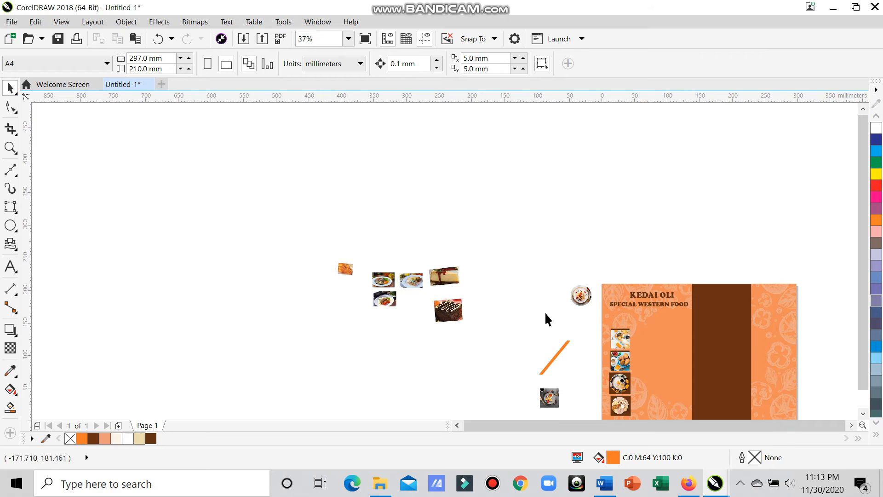
scroll(546, 317, "up", 2)
scroll(631, 427, "right", 3)
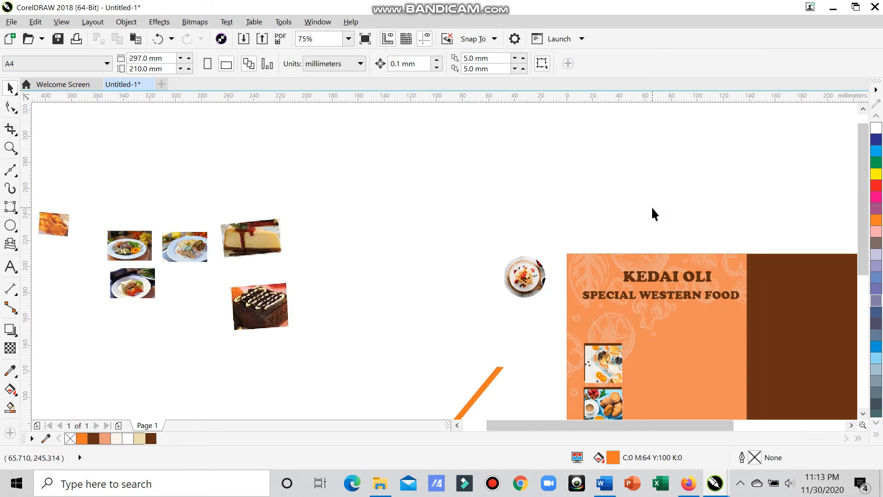
left_click(348, 39)
key("Down")
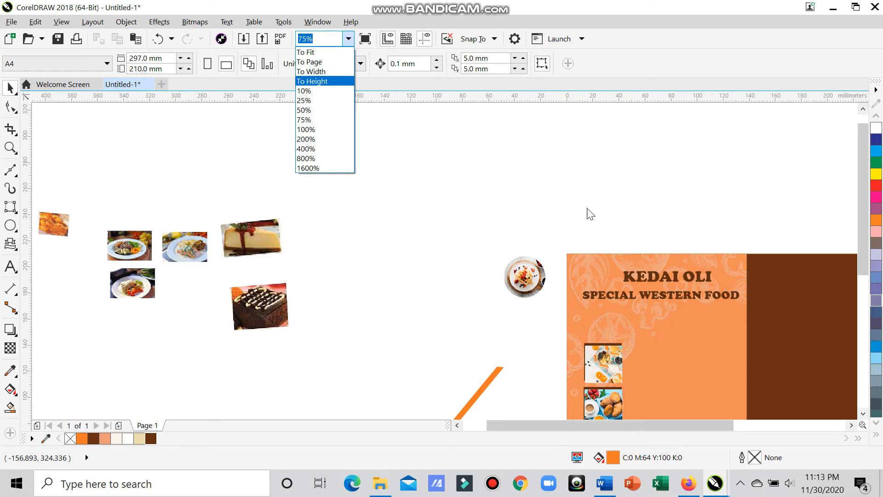
key("Escape")
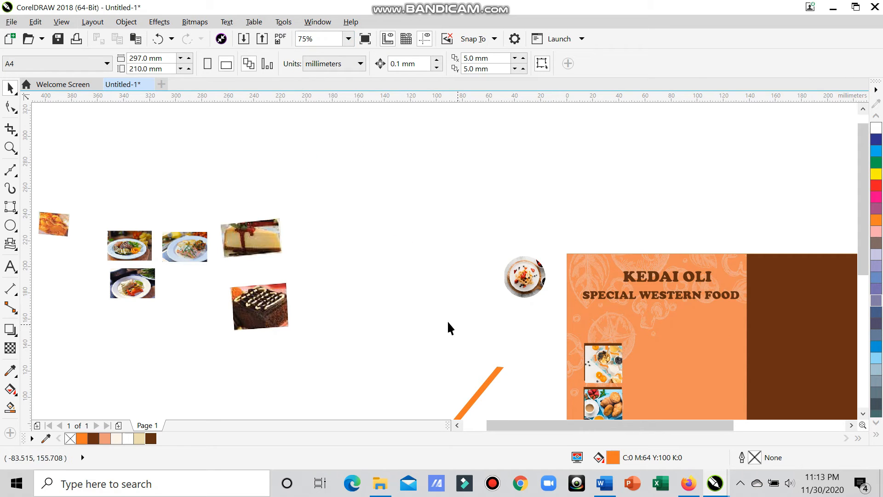
scroll(448, 294, "down", 4)
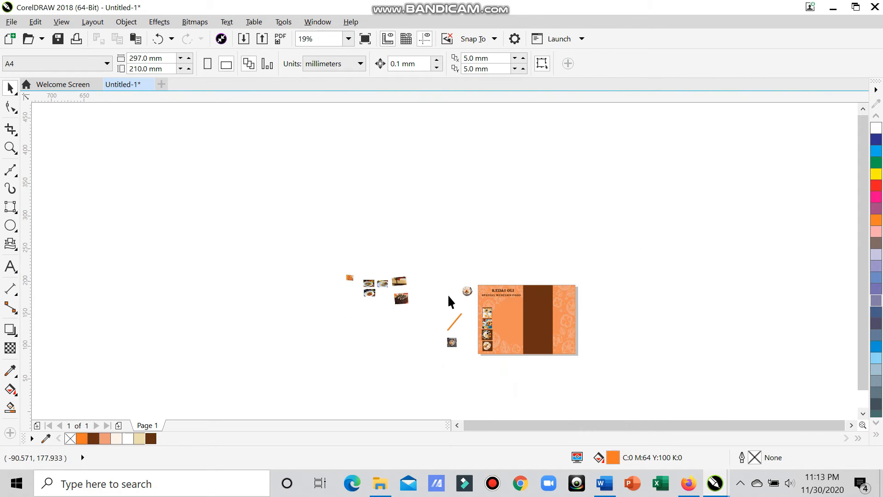
scroll(448, 294, "up", 4)
scroll(448, 294, "down", 2)
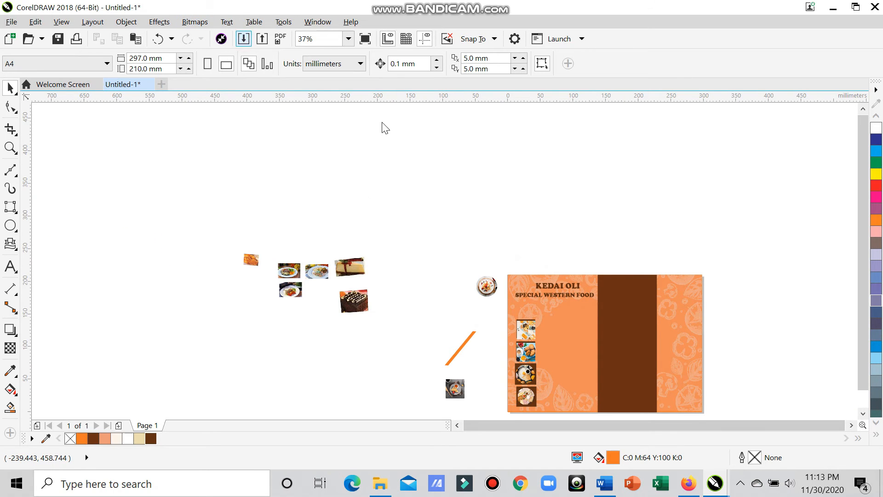
Step: Import cobek.png and place the bowl icon about 28 mm wide near the upper corner of the menu, beside the KEDAI OLI heading
key("ctrl+i")
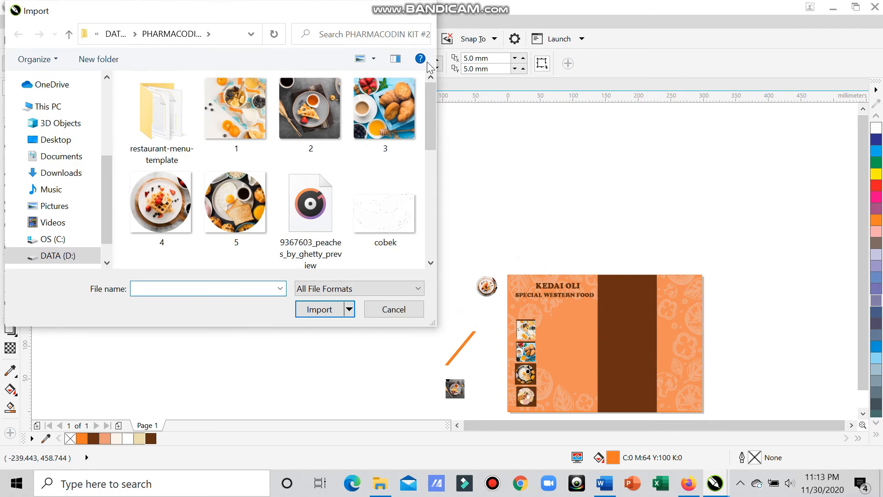
left_click(371, 220)
left_click(319, 310)
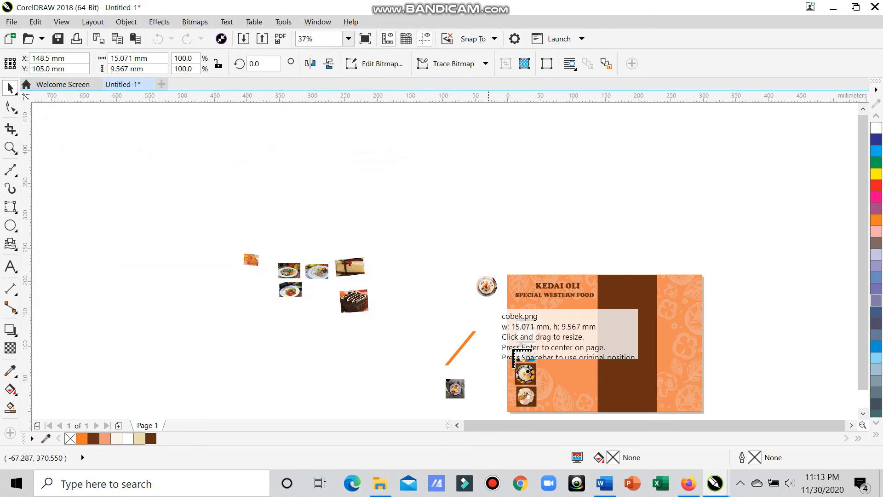
left_click_drag(538, 302, 487, 265)
scroll(557, 313, "up", 2)
left_click(300, 214)
left_click(503, 198)
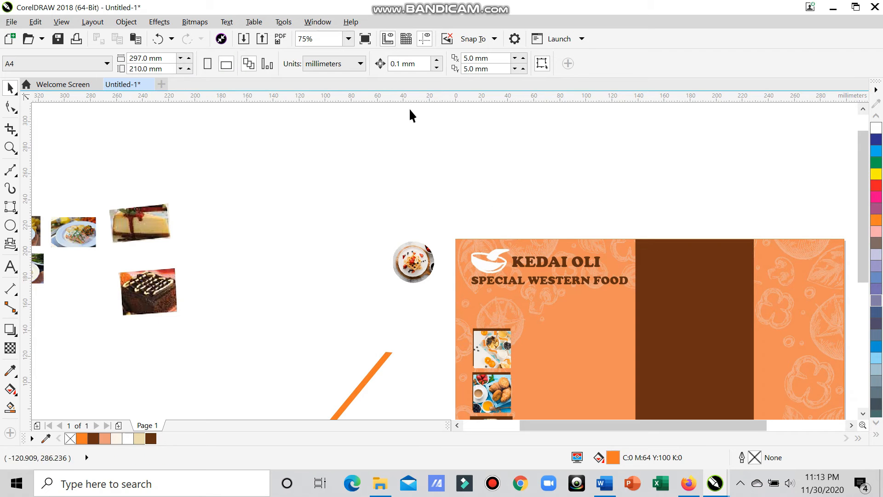
left_click(500, 267)
mouse_move(511, 275)
left_mouse_down()
mouse_move(489, 265)
mouse_move(498, 278)
left_mouse_up()
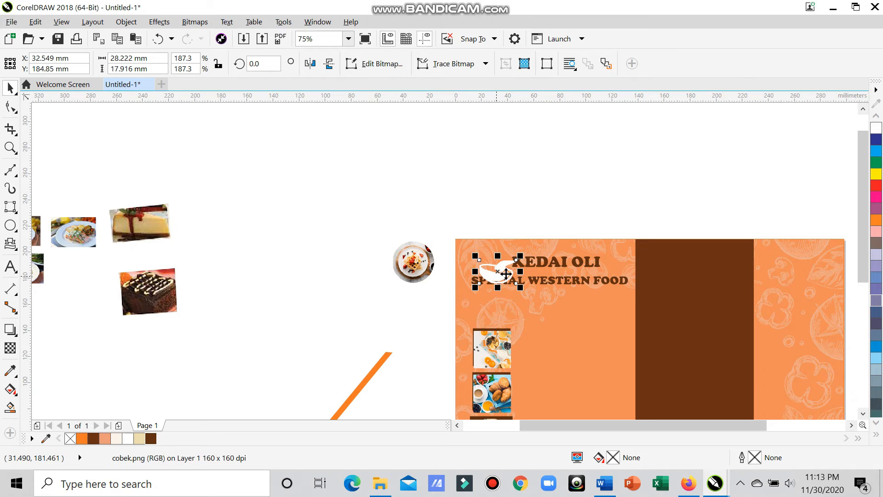
Step: Shrink KEDAI OLI to about 34 pt and SPECIAL WESTERN FOOD to about 17.5 pt, stacking both beside the bowl icon
double_click(564, 263)
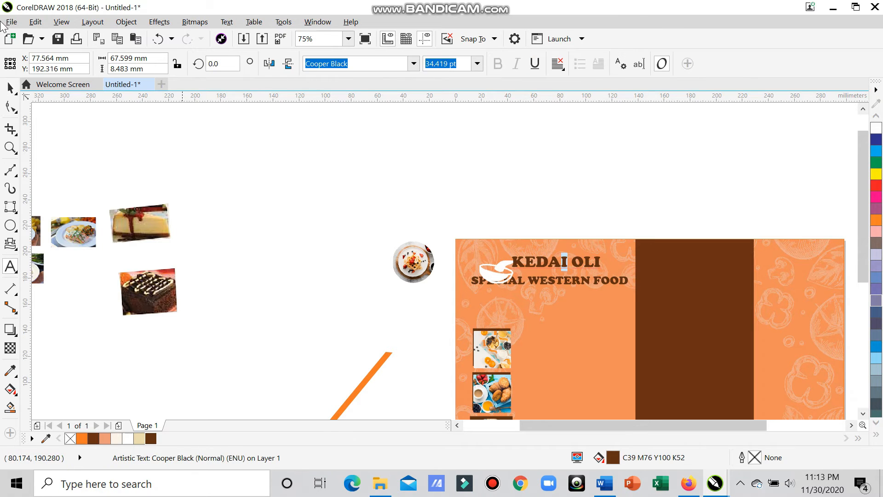
left_click(10, 88)
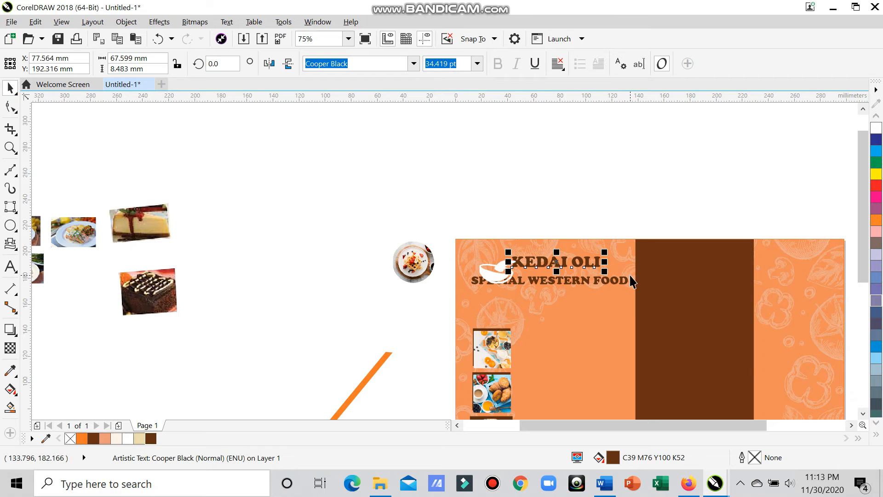
mouse_move(605, 273)
left_mouse_down()
mouse_move(600, 264)
mouse_move(608, 270)
left_mouse_up()
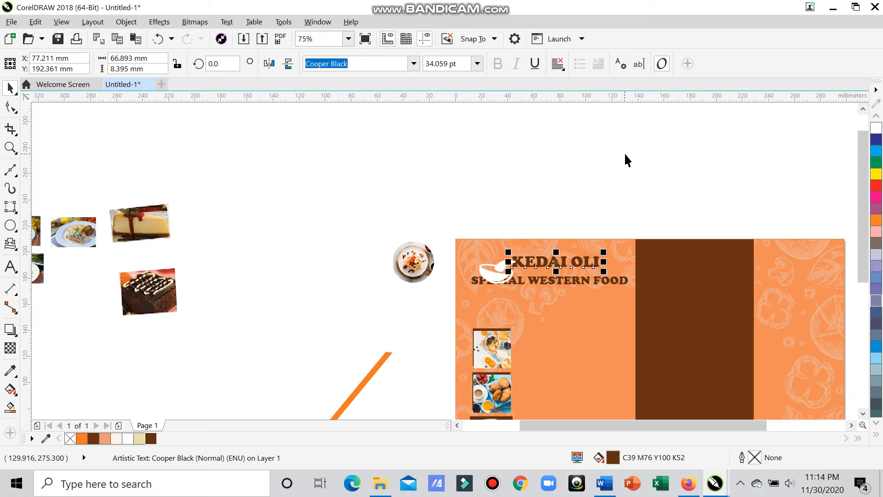
left_click_drag(586, 263, 637, 296)
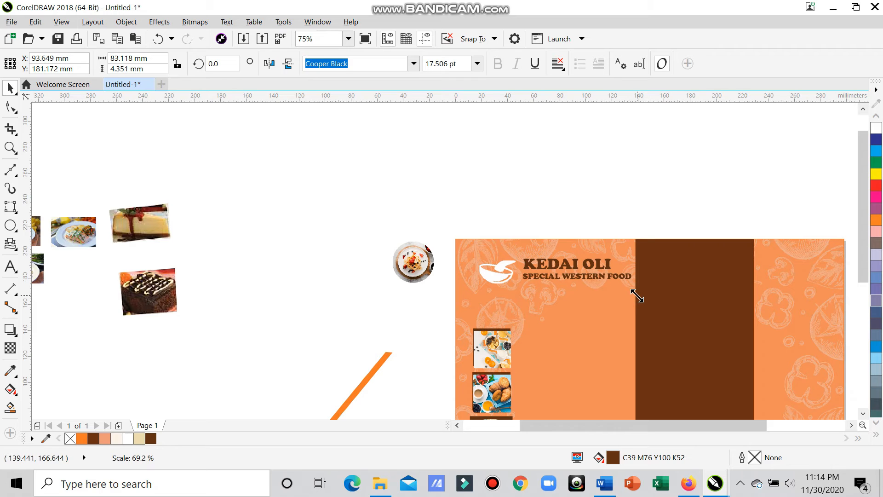
Step: Shift the SPECIAL WESTERN FOOD heading slightly down to widen its gap below KEDAI OLI
left_click(524, 189)
left_click(551, 277)
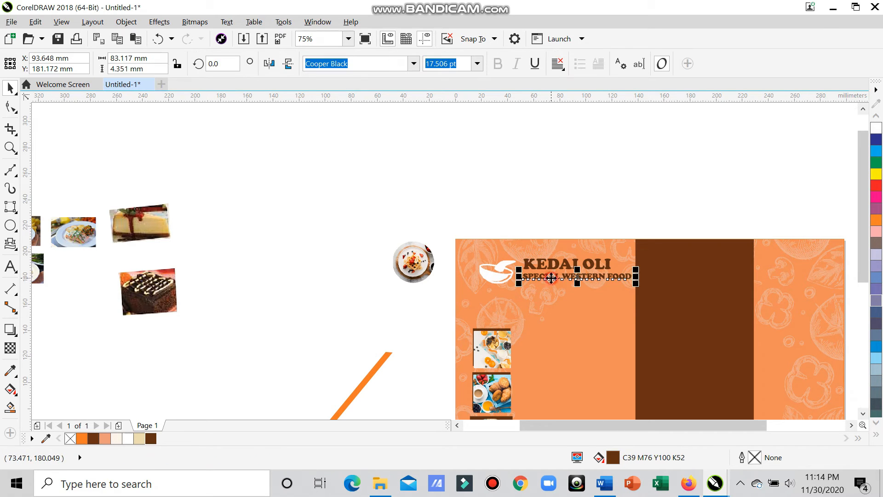
left_click_drag(552, 277, 551, 278)
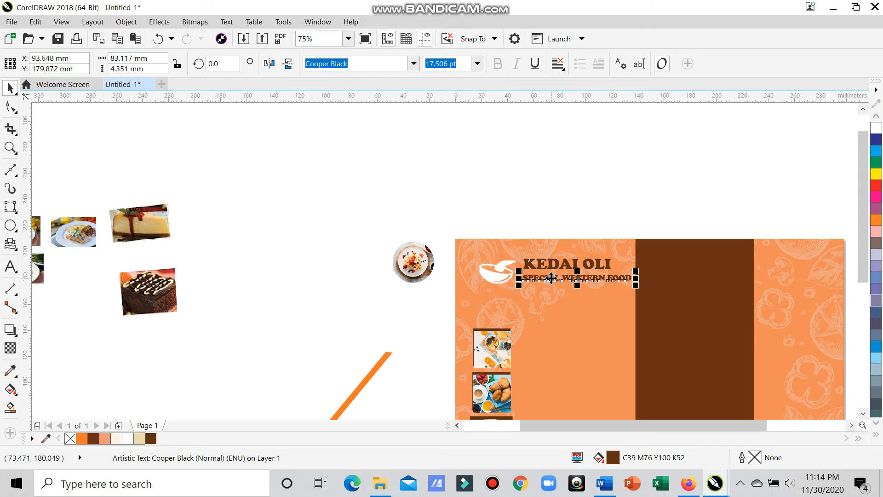
Step: Shrink the bowl icon to about 23 mm wide and move it closer to the menu's outer edge, beside the headings
left_click(439, 182)
left_click(496, 278)
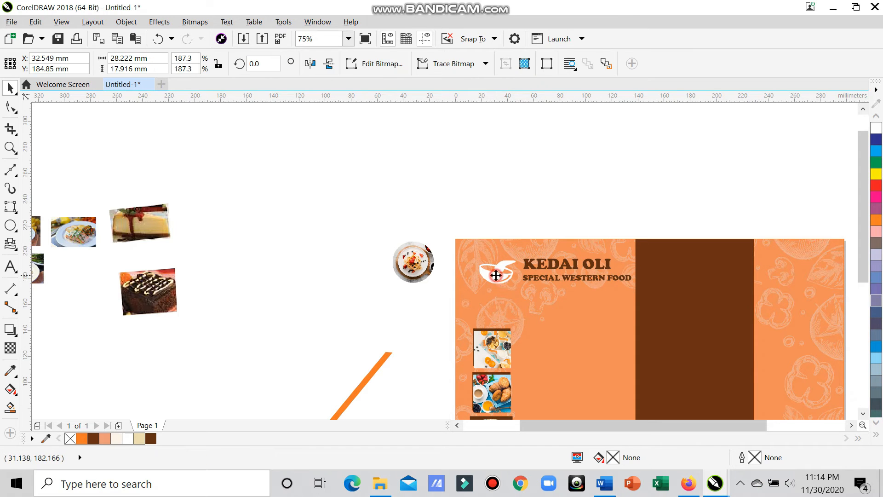
left_click_drag(520, 289, 512, 283)
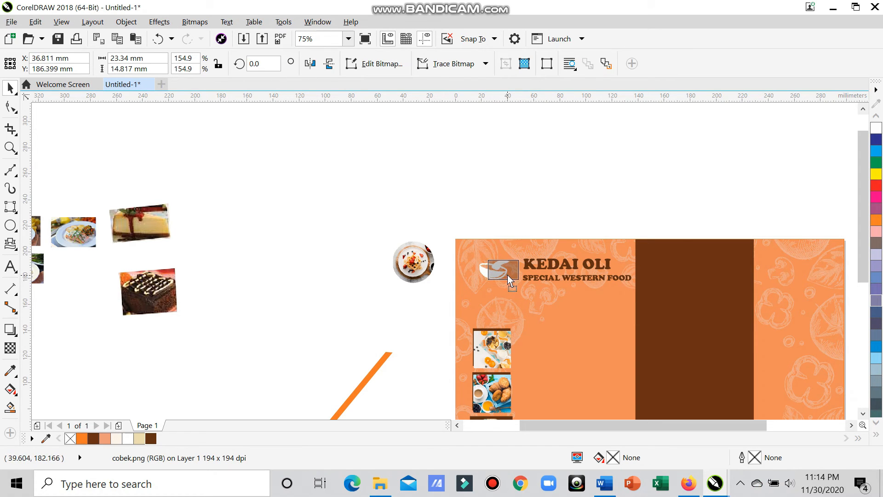
left_click_drag(506, 275, 495, 275)
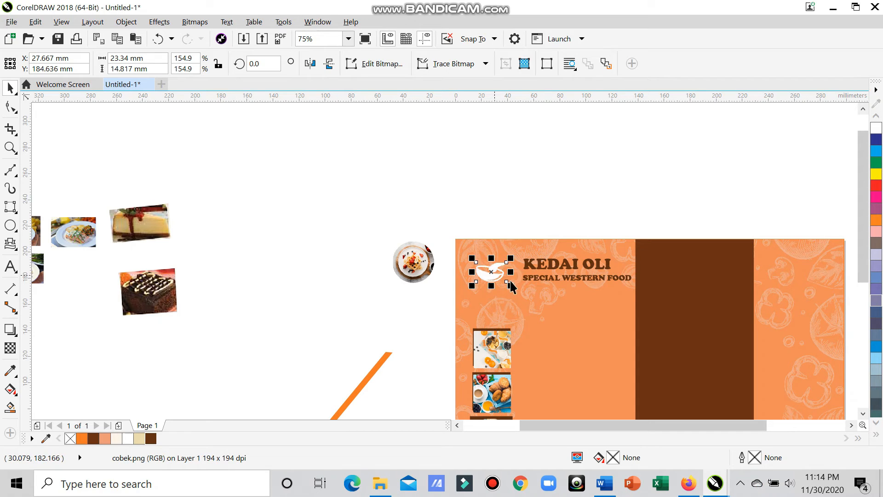
left_click(508, 286)
Step: Enlarge both headings together to about 99 mm wide, extending them toward the bowl icon
left_click_drag(506, 198, 660, 303)
left_click_drag(612, 285, 593, 285)
left_click(512, 178)
Step: Nudge the bowl icon about 4 mm left and 1.4 mm up, clear of the enlarged headings
left_click(494, 276)
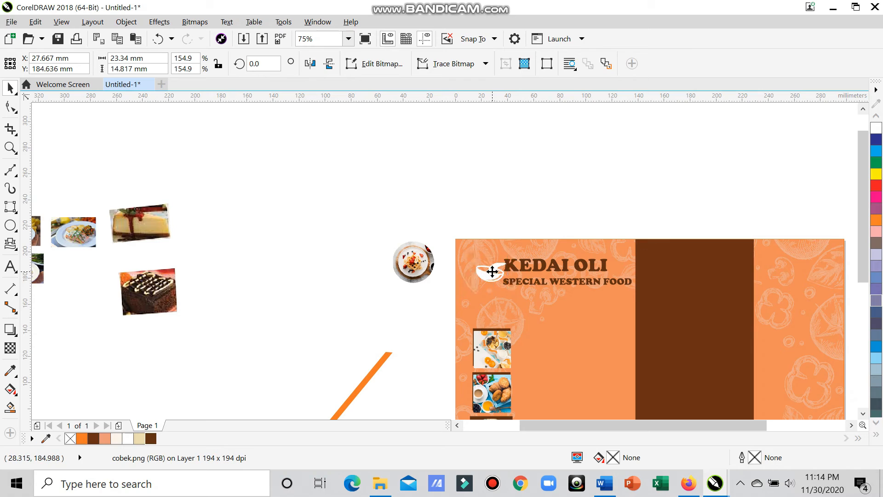
key("Left")
key("Left")
key("Left")
key("Left")
key("Left")
key("Left")
key("Left")
key("Left")
key("Left")
key("Left")
key("Left")
key("Left")
key("Left")
key("Left")
key("Left")
key("Left")
key("Left")
key("Left")
key("Left")
key("Left")
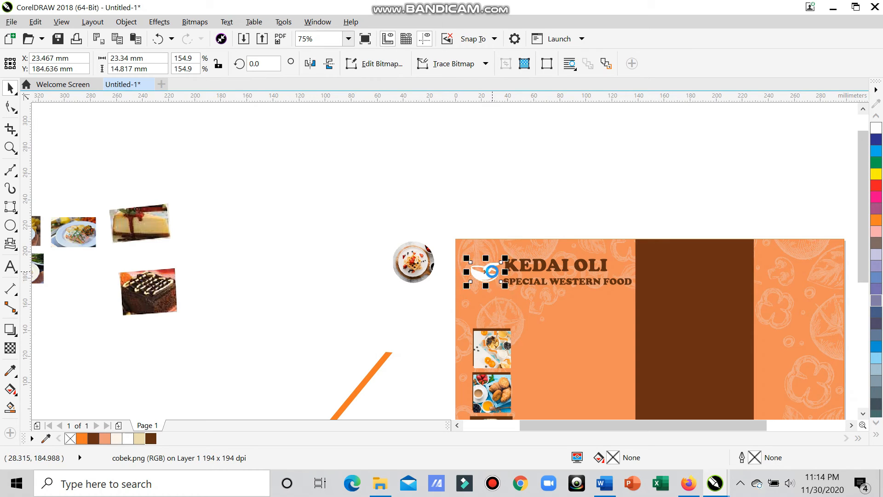
key("Up")
key("Up")
key("Up")
key("Up")
key("Up")
key("Up")
key("Up")
key("Up")
key("Up")
key("Up")
key("Up")
key("Up")
key("Up")
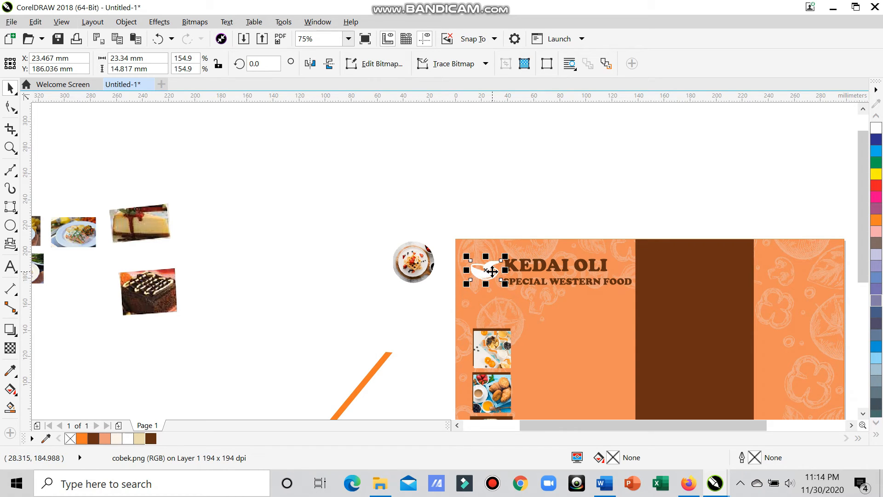
left_click(529, 213)
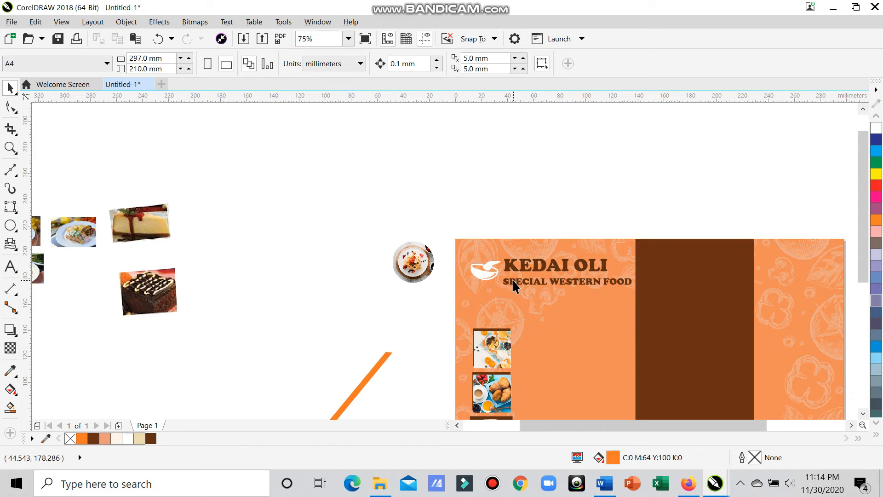
left_click_drag(497, 205, 667, 334)
left_click(558, 261)
key("ctrl+z")
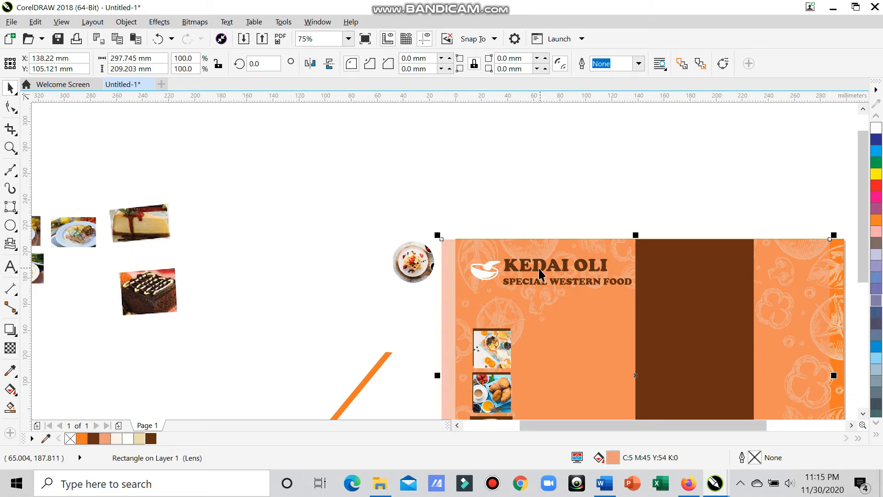
Step: Move both headings left and place the bowl icon, shrunk to about 17 mm wide, right after the word OLI
left_click_drag(479, 202, 642, 307)
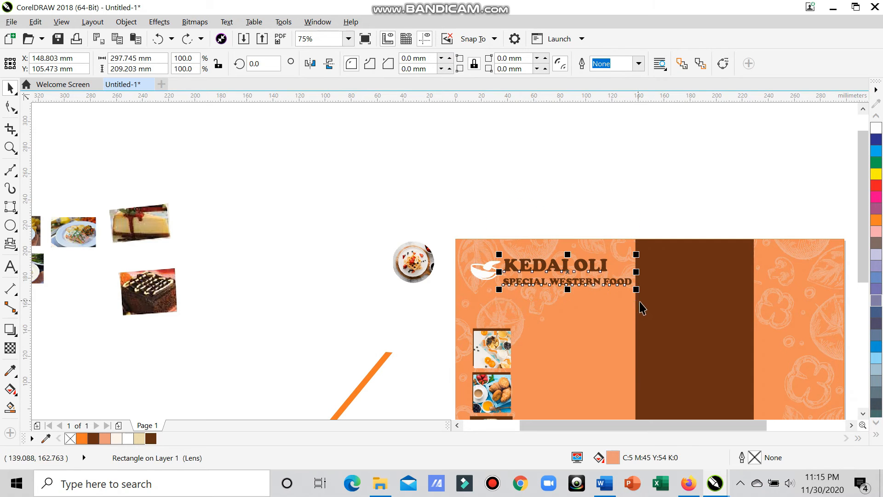
left_click_drag(585, 273, 568, 272)
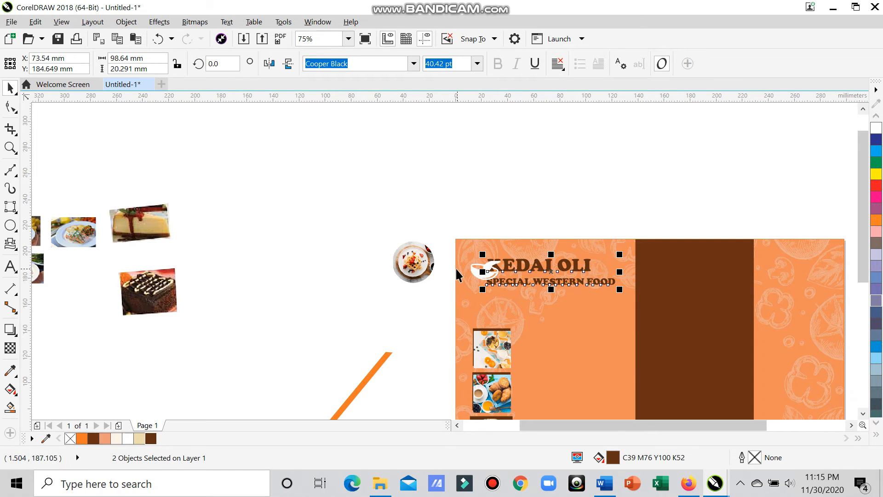
left_click_drag(476, 276, 606, 265)
left_click(611, 217)
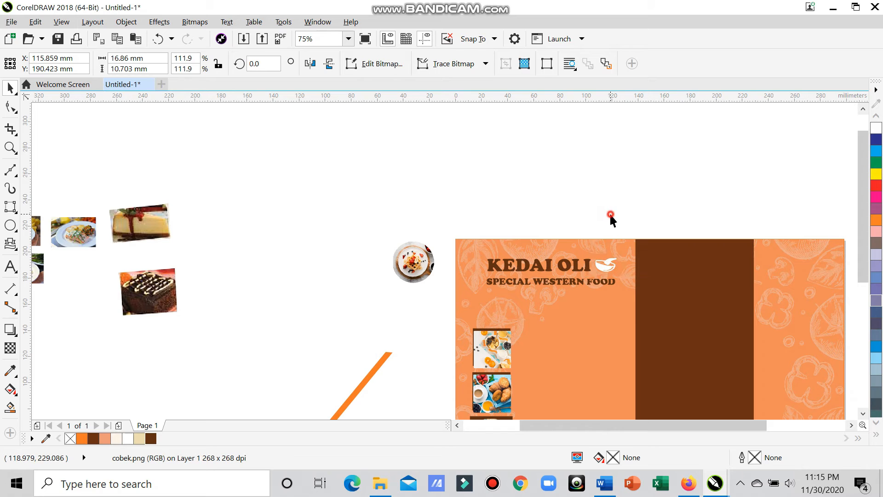
Step: Enlarge the headings and bowl icon together to about 116 mm wide, and position the group between the menu's edge and the brown panel
left_click_drag(443, 226, 644, 296)
left_click_drag(625, 267, 609, 270)
key("Right")
key("Up")
key("Up")
key("Up")
key("Up")
key("Up")
key("Up")
key("Up")
key("Up")
key("Up")
key("Up")
key("Up")
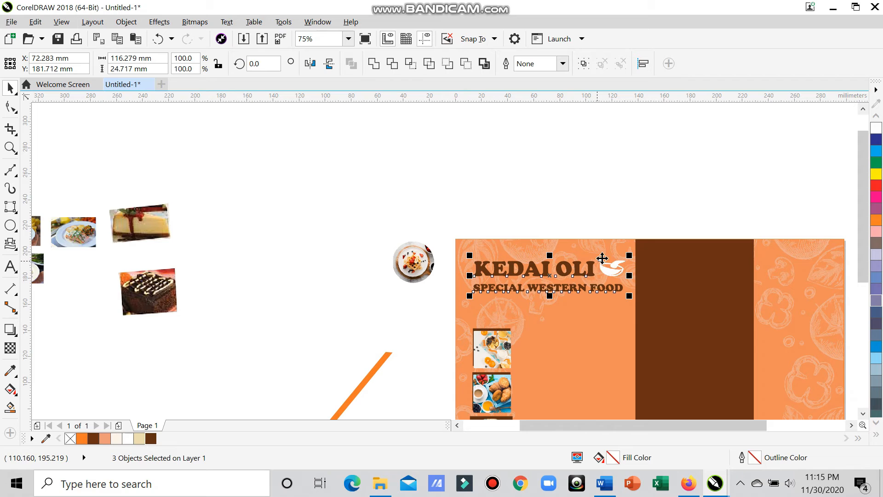
left_click(528, 148)
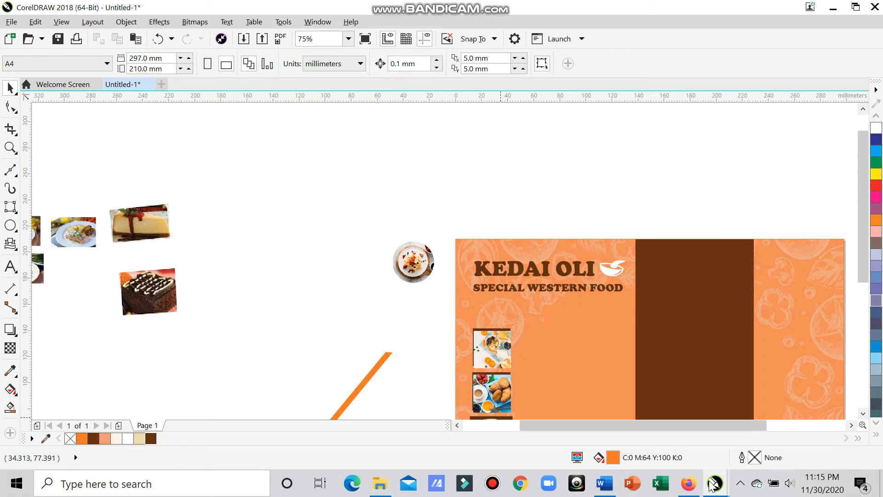
Step: Move the orange diagonal bar up and left on the pasteboard, near the round waffle photo
left_click(364, 384)
left_click_drag(361, 374, 335, 311)
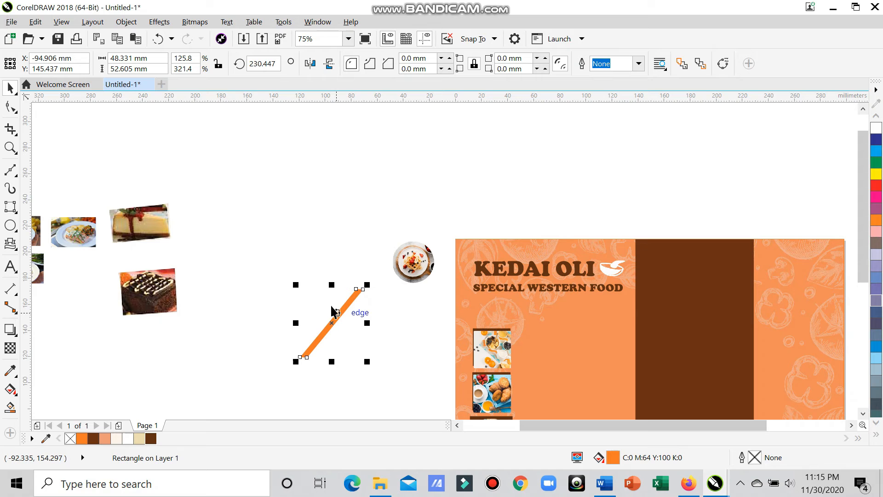
left_click(741, 483)
left_click(740, 456)
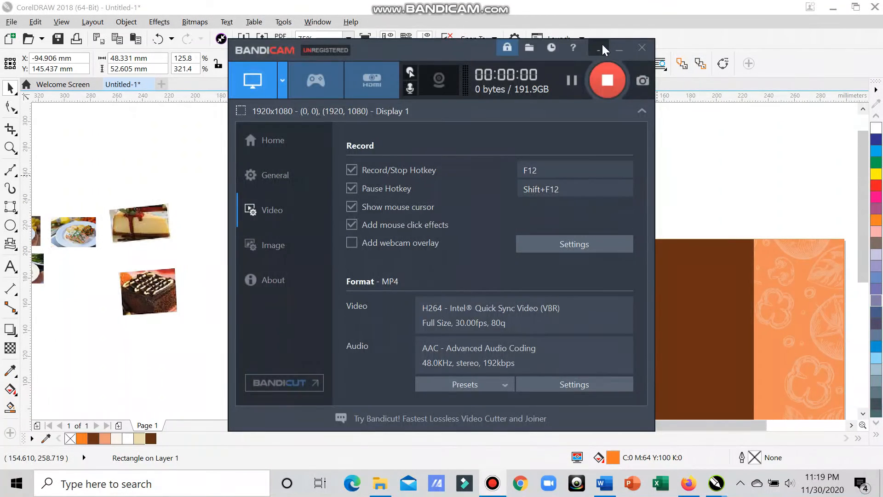
left_click(599, 46)
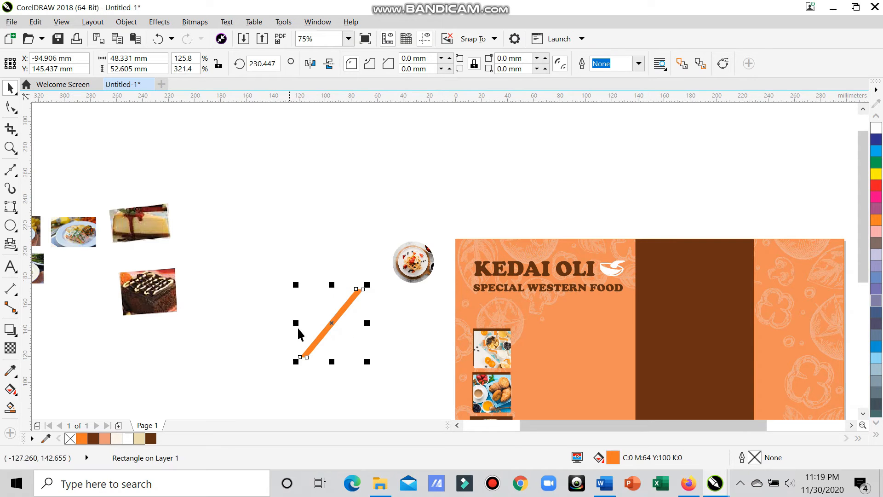
left_click(326, 331)
left_click(347, 311)
left_click(354, 300)
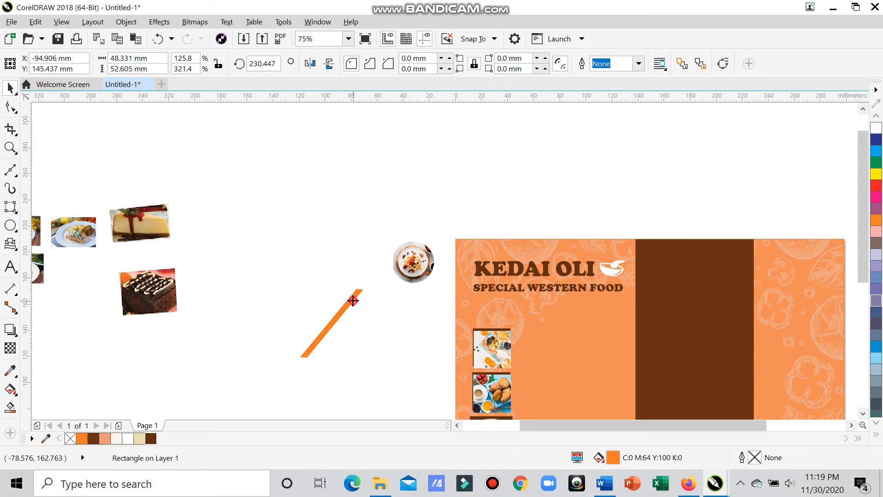
left_click(353, 300)
left_click(353, 300)
left_click(353, 300)
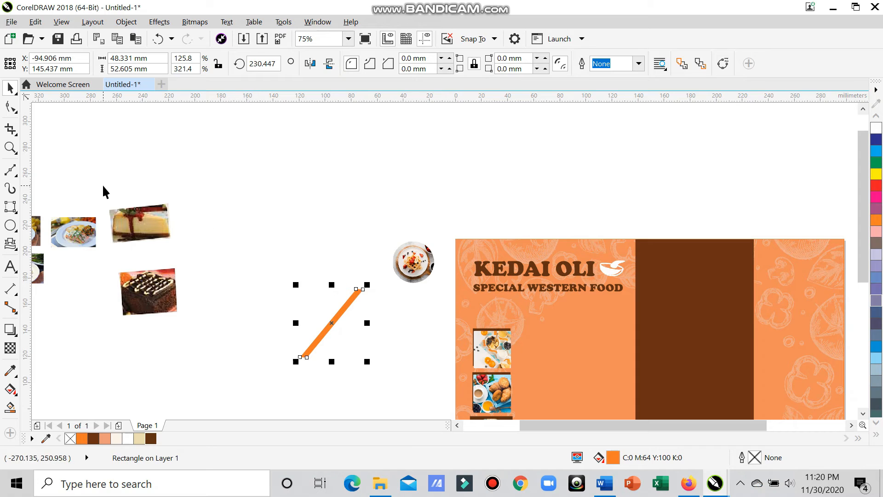
left_click(70, 166)
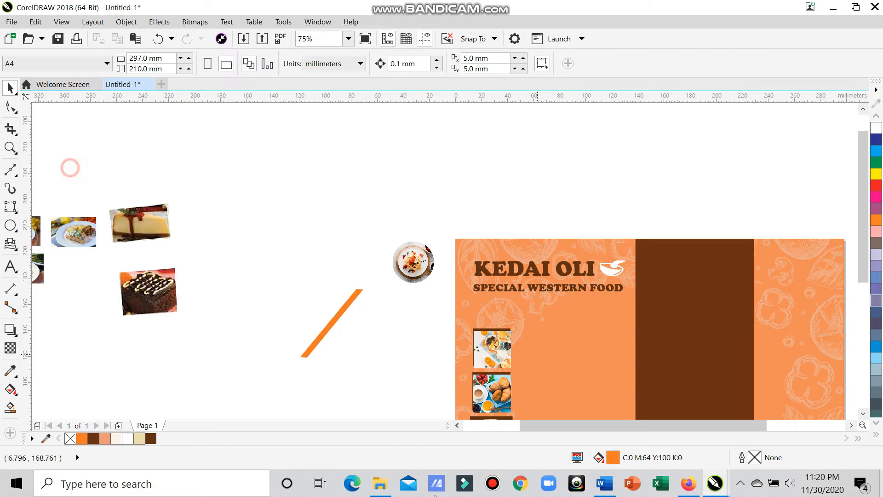
left_click(353, 300)
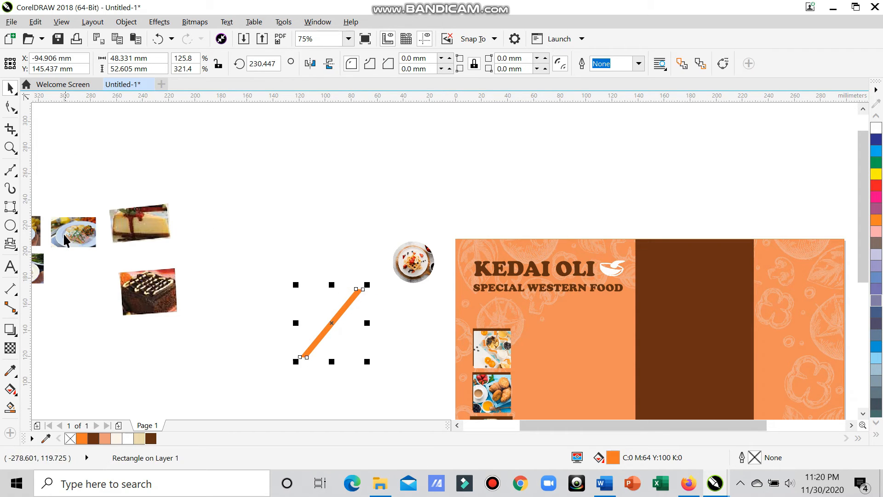
Step: Draw a thin slanted 3-Point Rectangle, about 28 mm by 40 mm overall, beside the orange diagonal bar
left_click(16, 213)
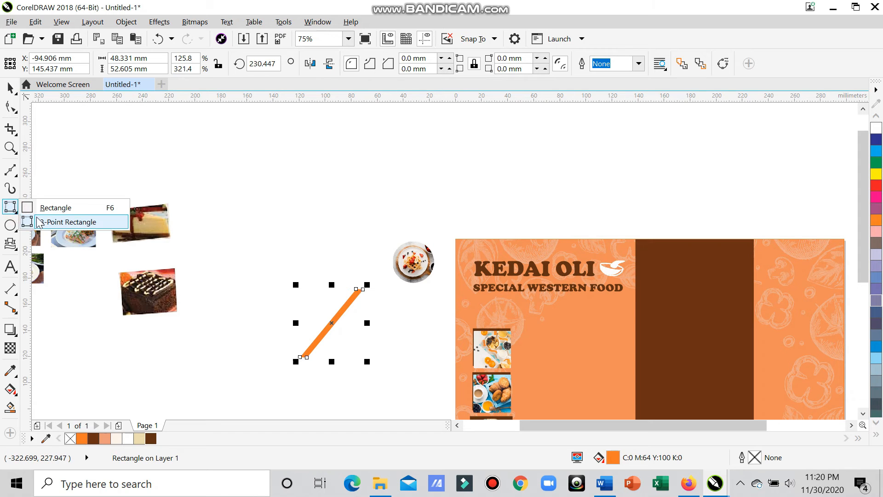
left_click(28, 221)
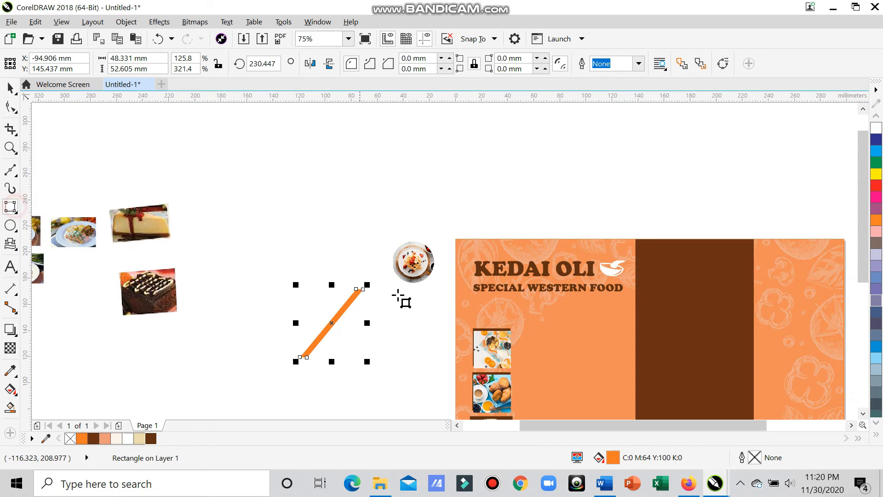
left_click_drag(383, 304, 351, 357)
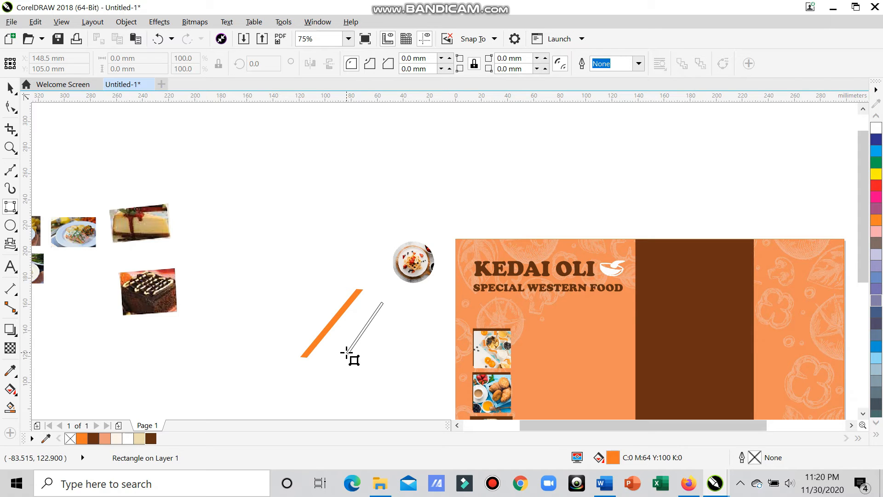
left_click(347, 354)
left_click(10, 87)
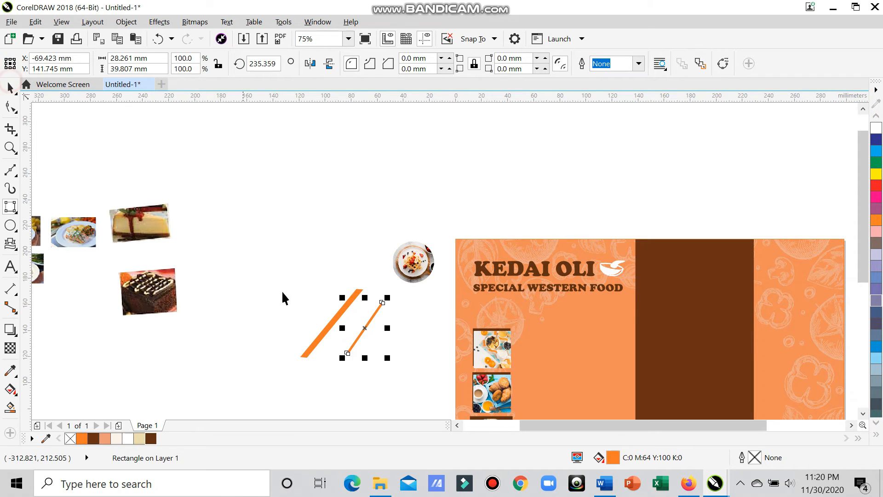
Step: Move the thin slanted bar onto the menu below SPECIAL WESTERN FOOD and fill it with dark brown
left_click(272, 316)
left_click_drag(376, 313, 488, 308)
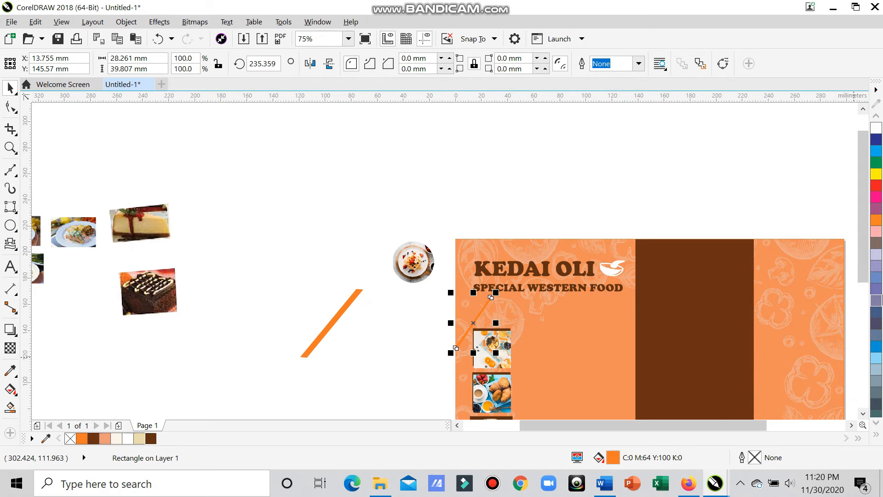
left_click(93, 439)
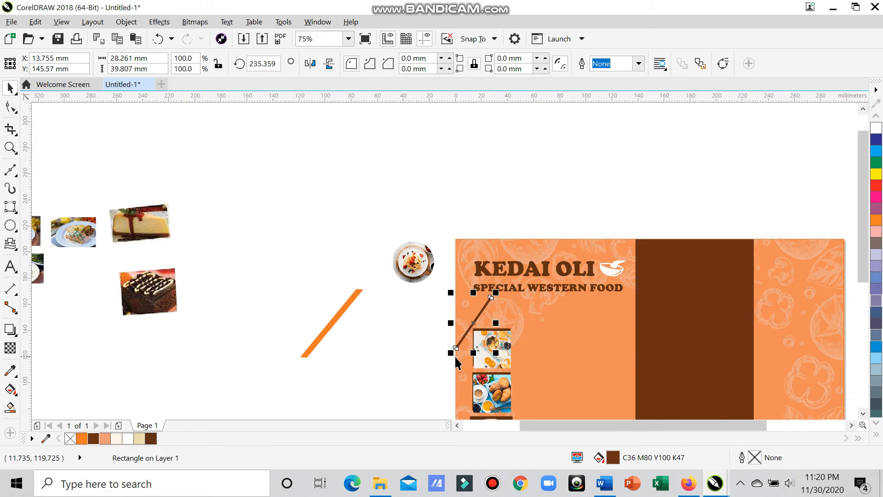
Step: Shrink the brown slanted bar to about 9.7 mm by 14 mm and place it at the menu's left edge, above the first breakfast photo
left_click_drag(452, 351, 471, 318)
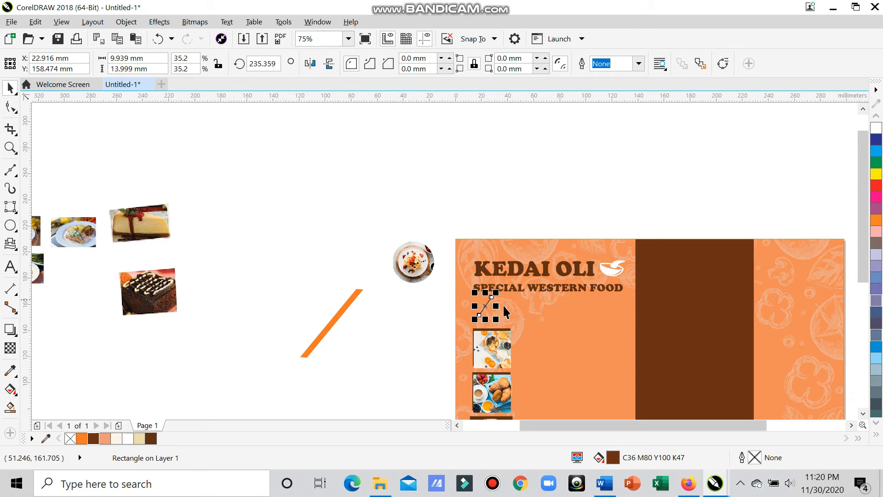
mouse_move(468, 306)
left_mouse_down()
mouse_move(511, 295)
mouse_move(477, 318)
mouse_move(470, 309)
left_mouse_up()
scroll(486, 317, "up", 2)
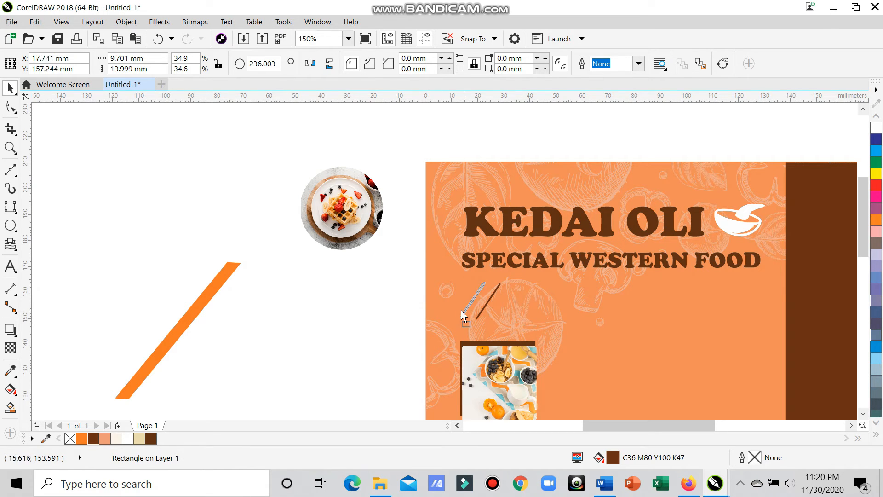
left_click_drag(434, 314, 436, 313)
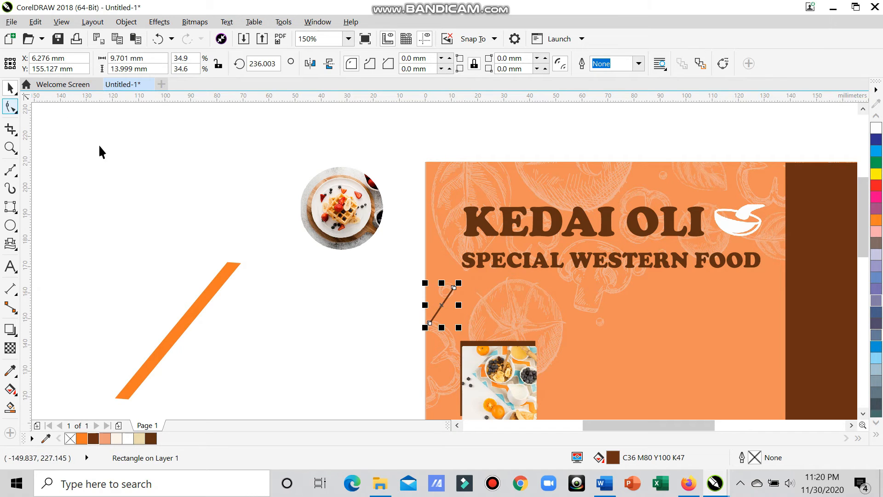
left_click_drag(432, 324, 436, 324)
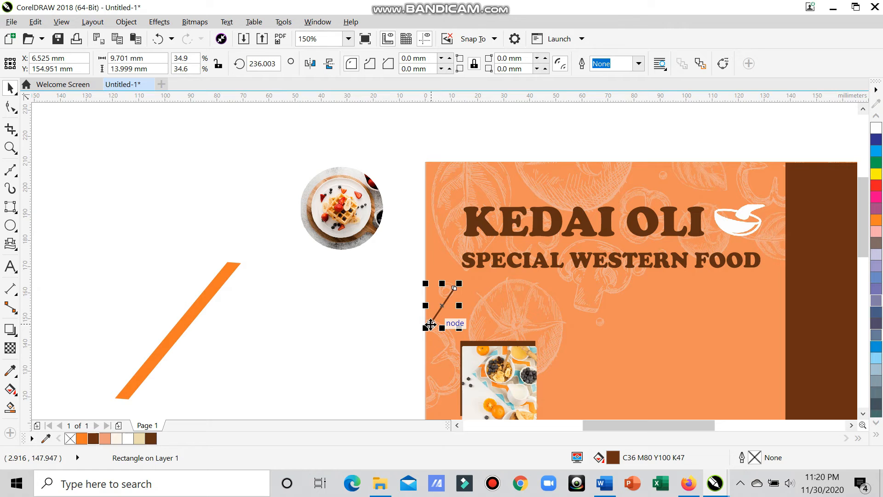
Step: Round the slanted bar's corners to about 0.3 mm with the Shape tool and widen the bar slightly to about 9.6 mm
left_click(10, 106)
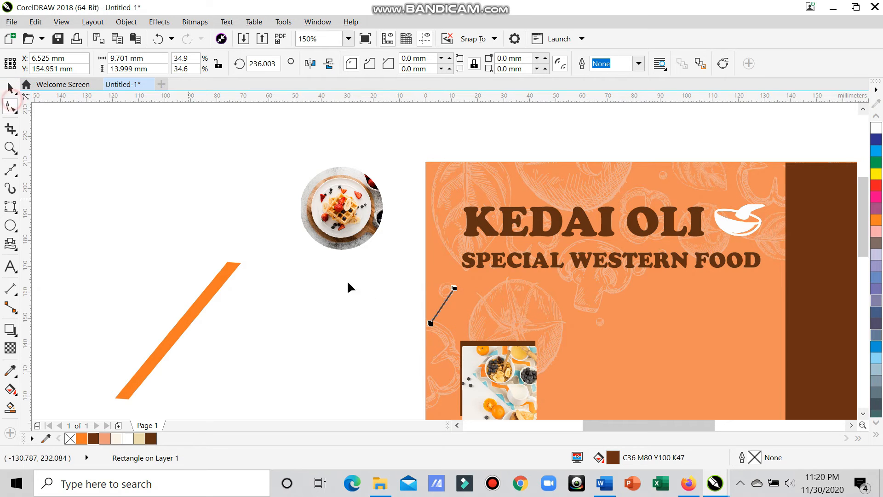
left_click_drag(453, 289, 465, 297)
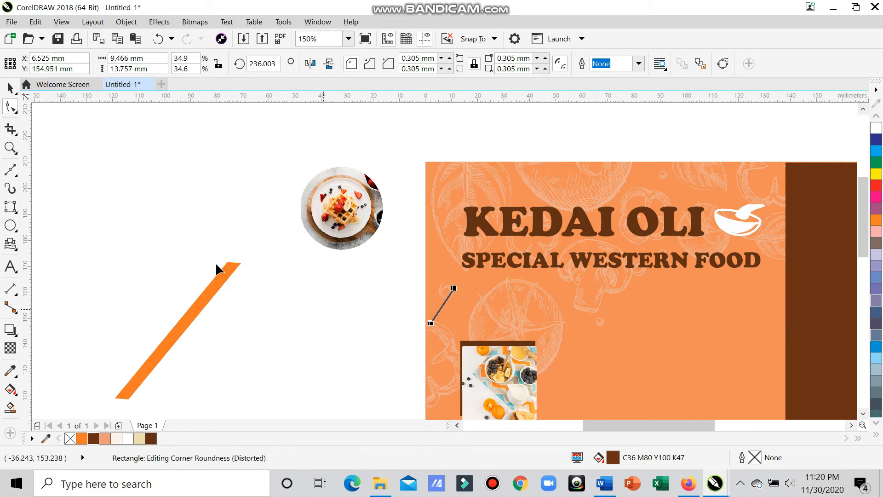
left_click(10, 87)
mouse_move(459, 305)
left_mouse_down()
mouse_move(468, 308)
mouse_move(460, 306)
left_mouse_up()
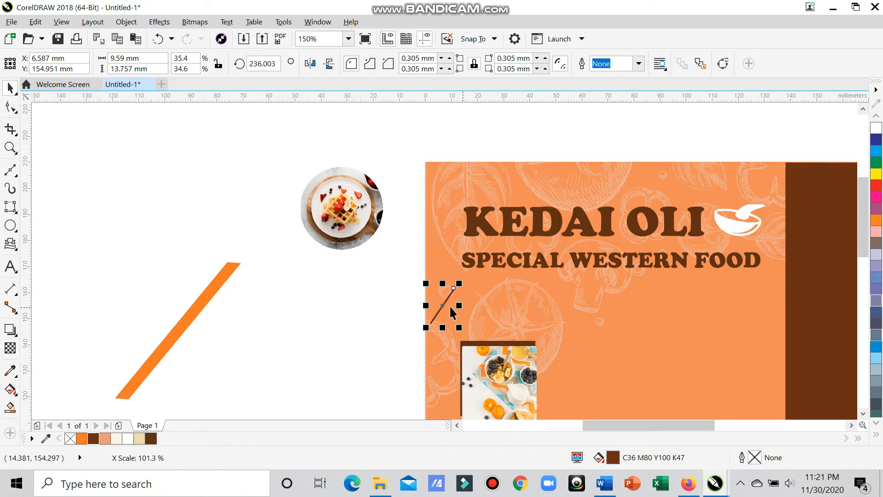
Step: Try the orange diagonal bar at smaller sizes beside the dark brown slanted bar, and delete it
left_click(365, 289)
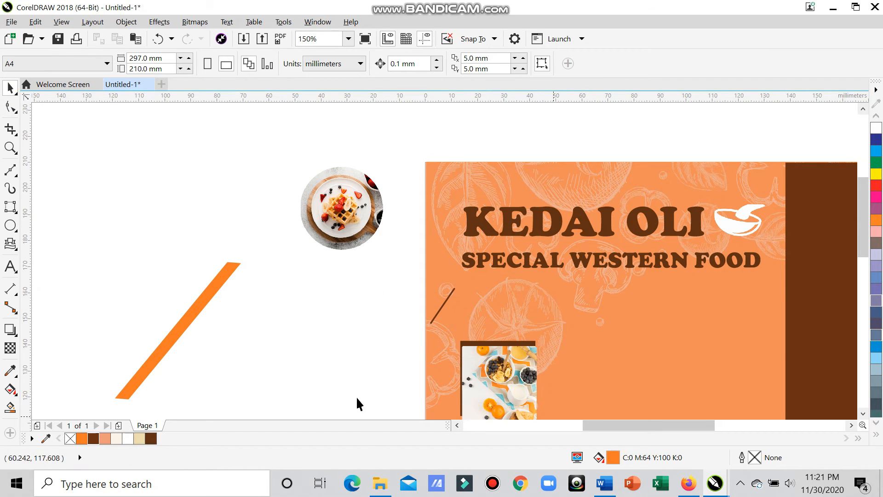
left_click(182, 337)
left_click_drag(285, 361, 491, 346)
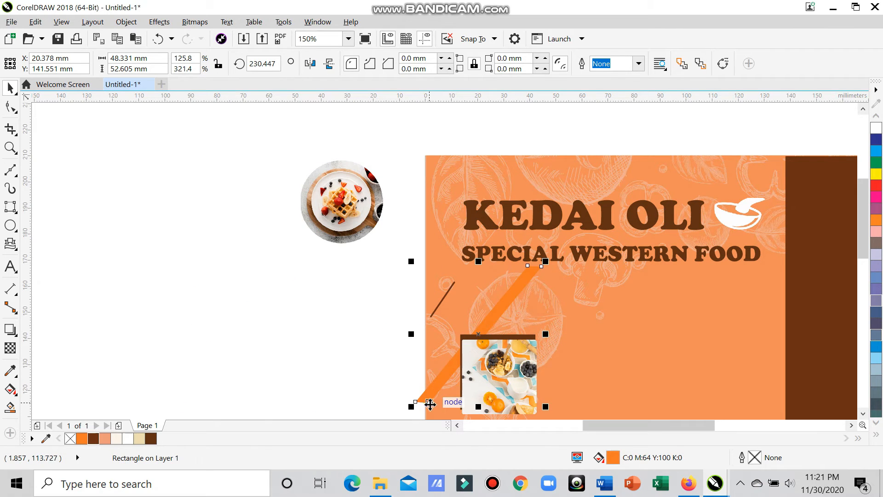
left_click_drag(477, 406, 503, 343)
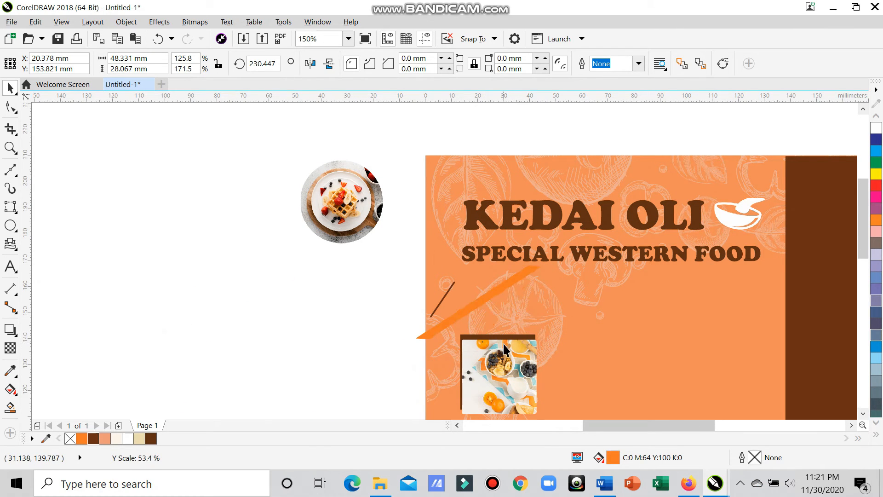
key("ctrl+z")
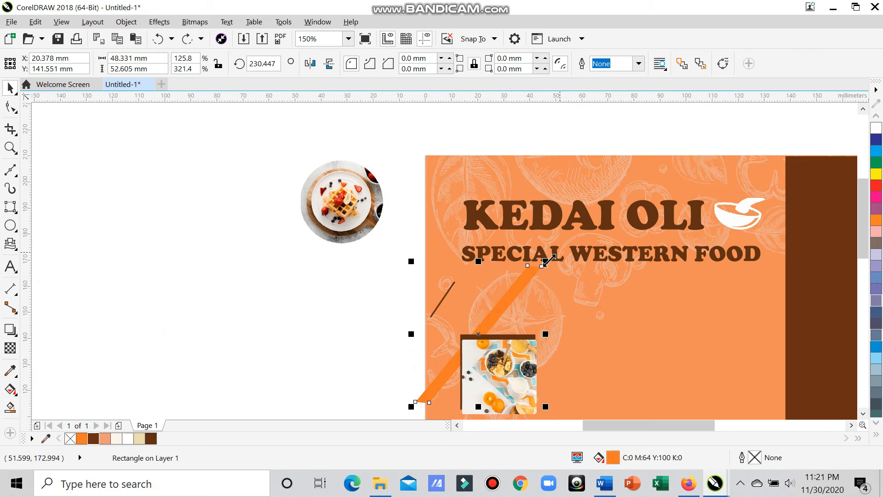
left_click_drag(545, 264, 473, 297)
key("ctrl+z")
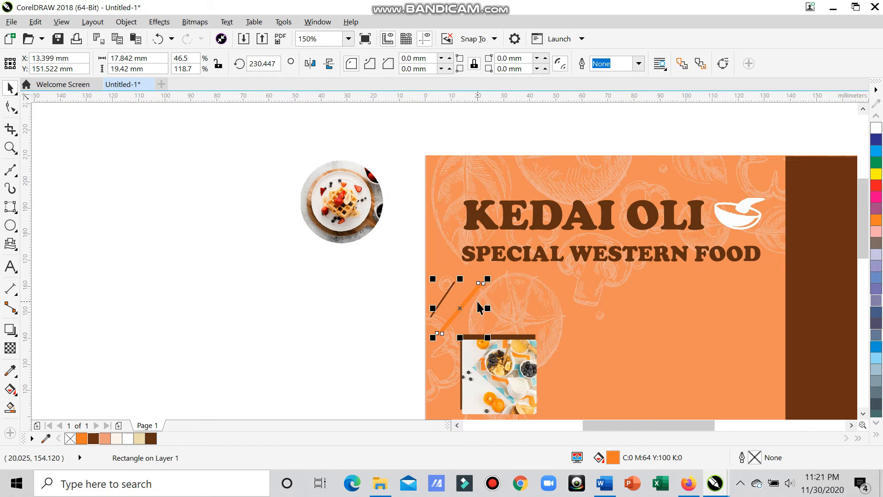
key("Delete")
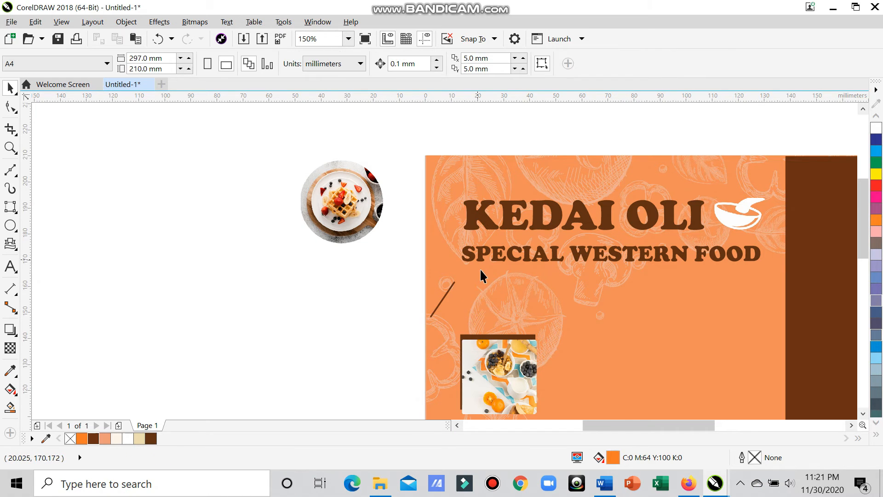
Step: Draw a tilted 3-Point Rectangle, about 42 mm by 35 mm overall, beside the dark brown bar and over the first breakfast photo
left_click(10, 210)
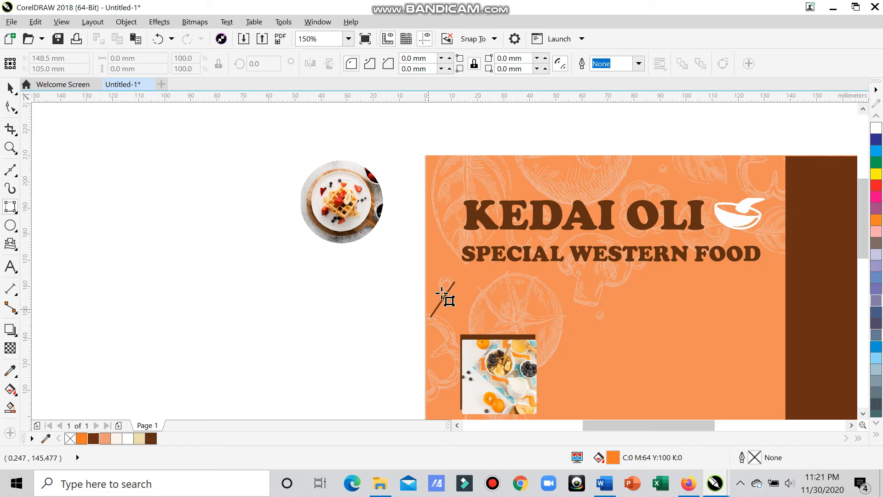
left_click_drag(462, 303, 448, 319)
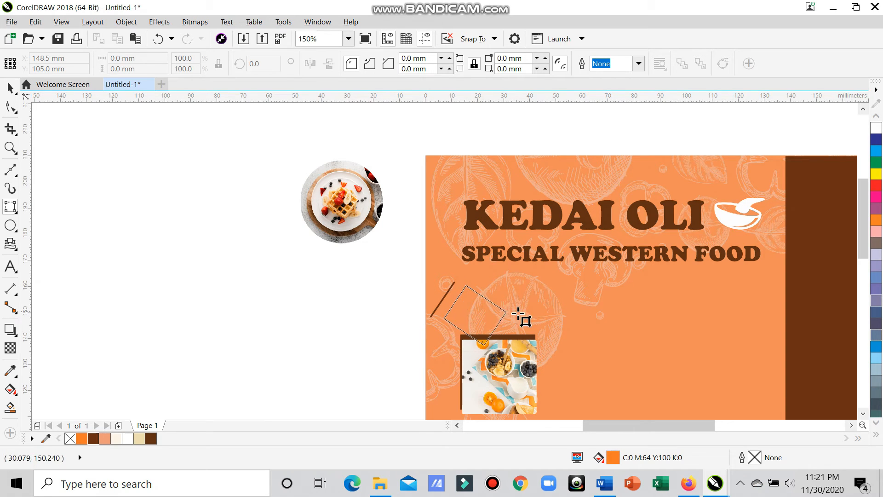
left_click(556, 339)
left_click_drag(101, 148, 94, 166)
left_click(156, 134)
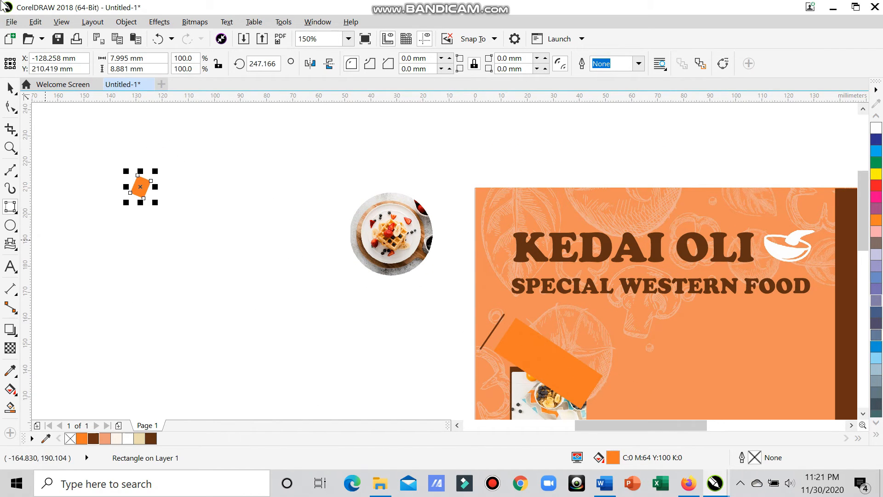
left_click(10, 87)
left_click(141, 186)
key("Delete")
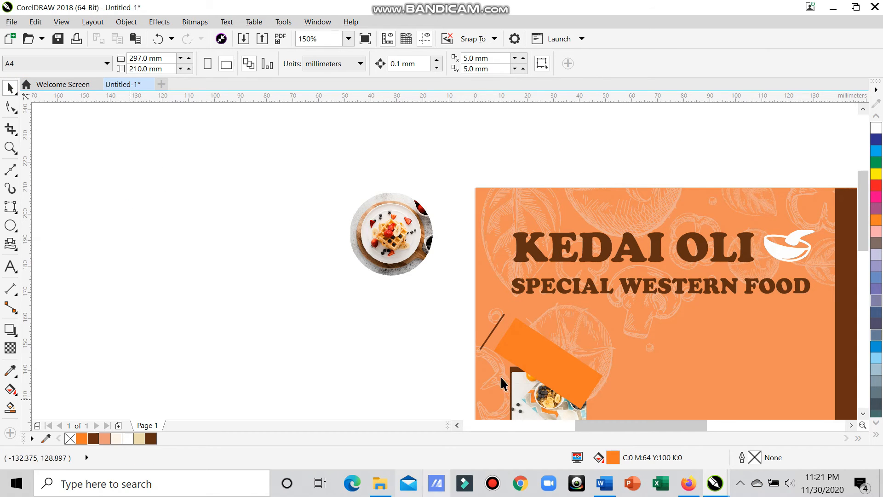
Step: Move the tilted orange rectangle up and left so that it sits close alongside the dark brown slanted bar
left_click(546, 364)
left_click_drag(541, 369, 543, 366)
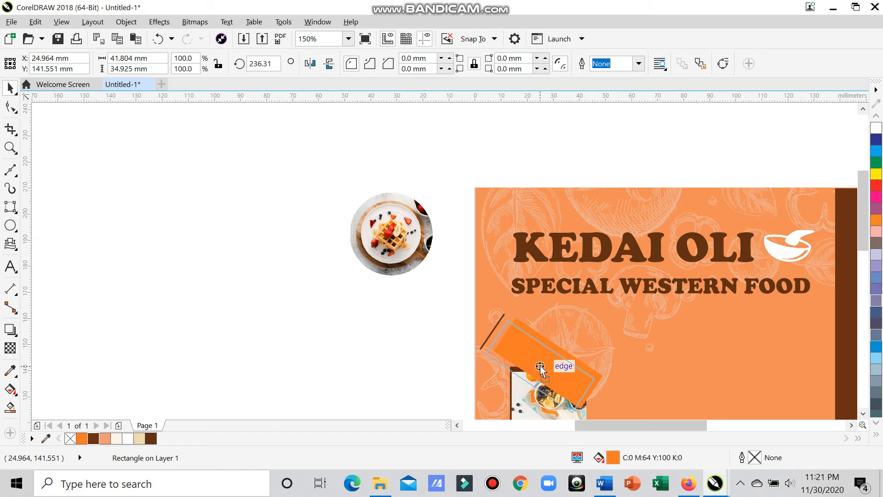
key("Up")
key("Up")
key("Up")
key("Up")
key("Up")
key("Up")
key("Up")
key("Up")
key("Up")
key("Up")
key("Up")
key("Up")
key("Up")
key("Left")
key("Left")
key("Left")
key("Left")
key("Left")
key("Left")
key("Left")
key("Right")
key("Right")
key("Right")
key("Right")
key("Right")
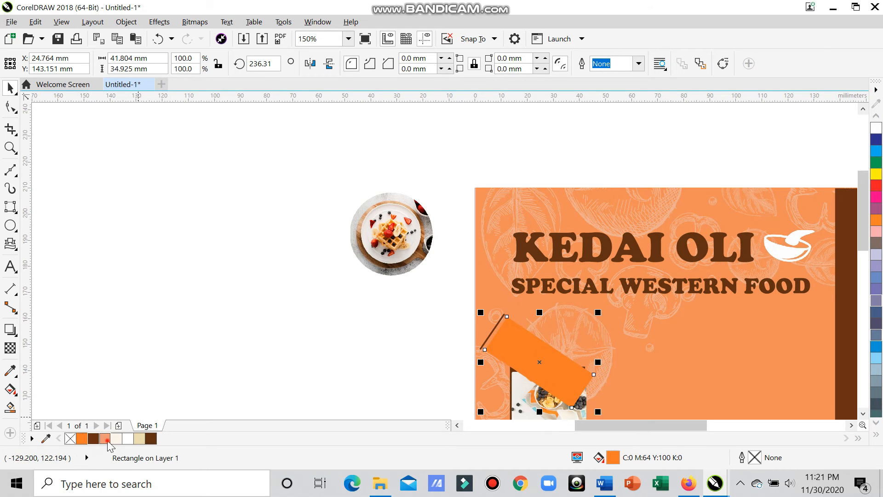
Step: Fill the tilted rectangle with burnt orange, C20 M74 Y97 K7
left_click(106, 439)
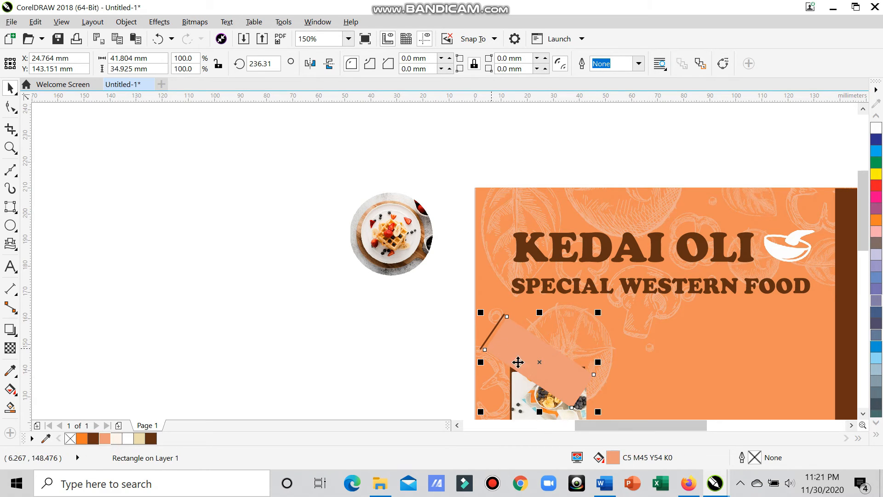
double_click(617, 460)
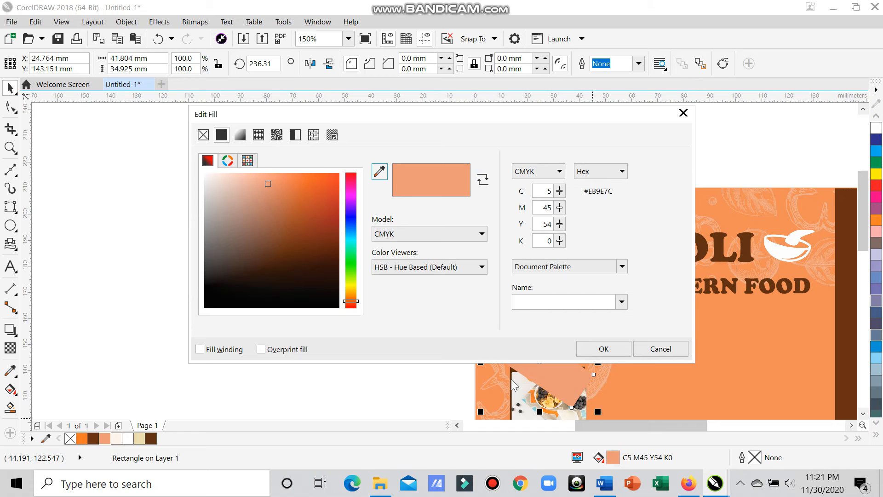
left_click(296, 209)
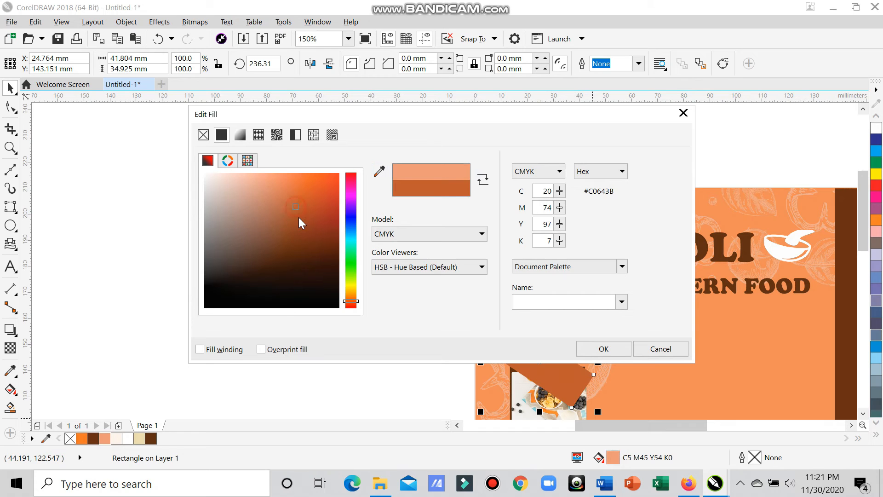
left_click(617, 354)
left_click(452, 352)
Step: Rotate the rectangle and dark brown bar together about 37° counter-clockwise and place them above the first breakfast photo
left_click_drag(451, 290, 614, 413)
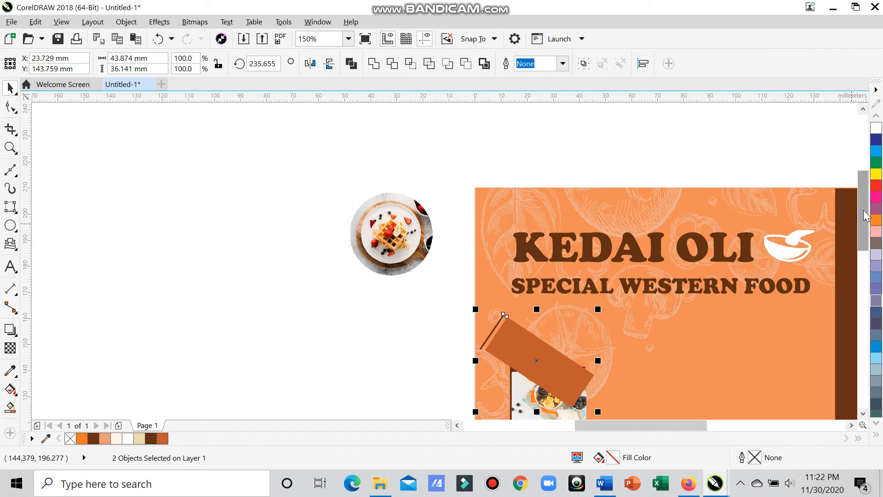
scroll(863, 209, "down", 1)
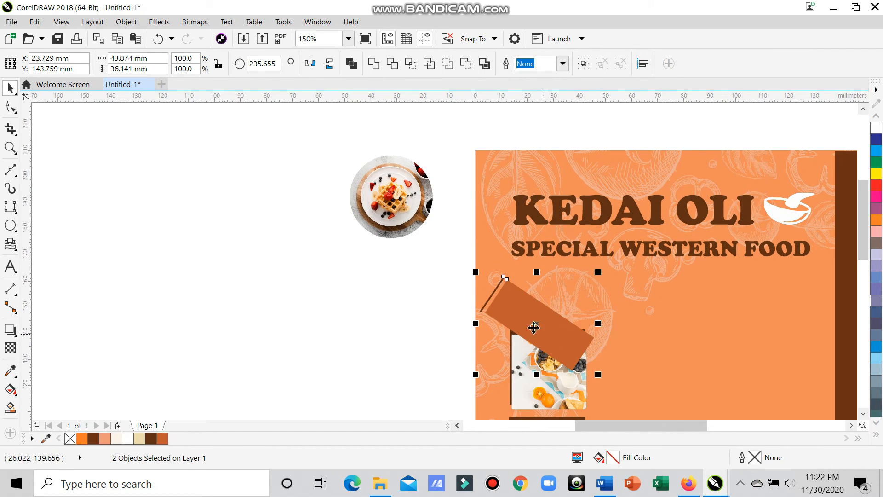
left_click(567, 346)
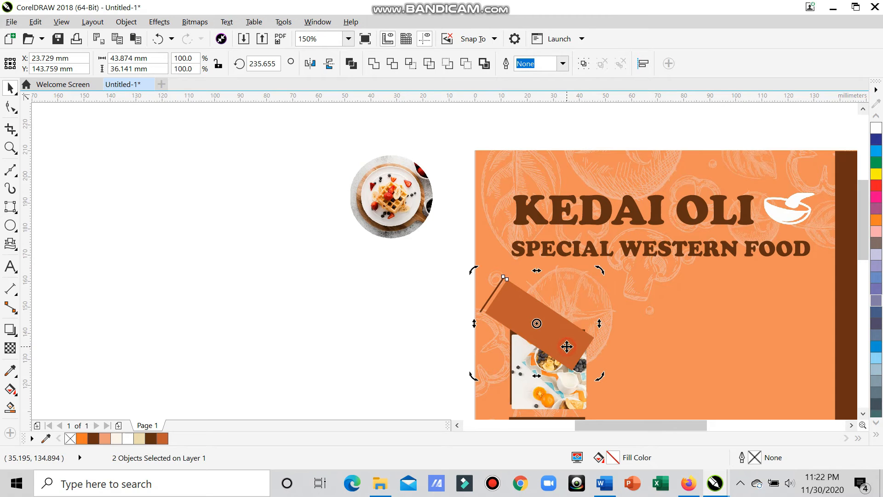
left_click_drag(604, 272, 576, 197)
left_click_drag(596, 297, 576, 286)
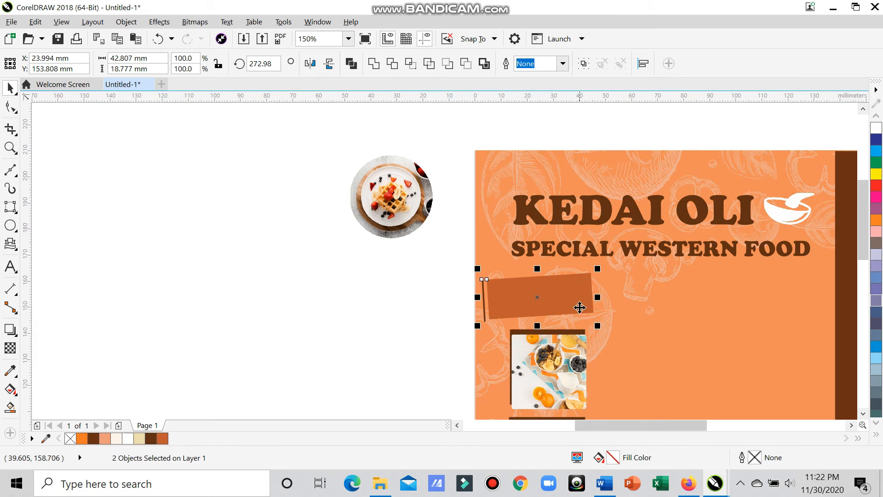
Step: Thicken the dark brown bar beside the burnt orange rectangle to about 5 mm overall width, extending it toward the menu's left edge
left_click(383, 308)
left_click(580, 309)
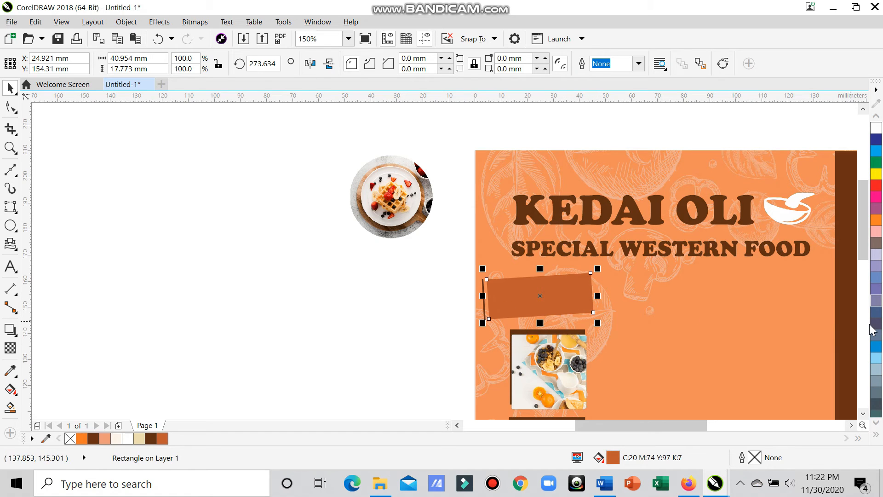
left_click_drag(420, 272, 616, 329)
left_click(416, 321)
scroll(416, 321, "down", 2)
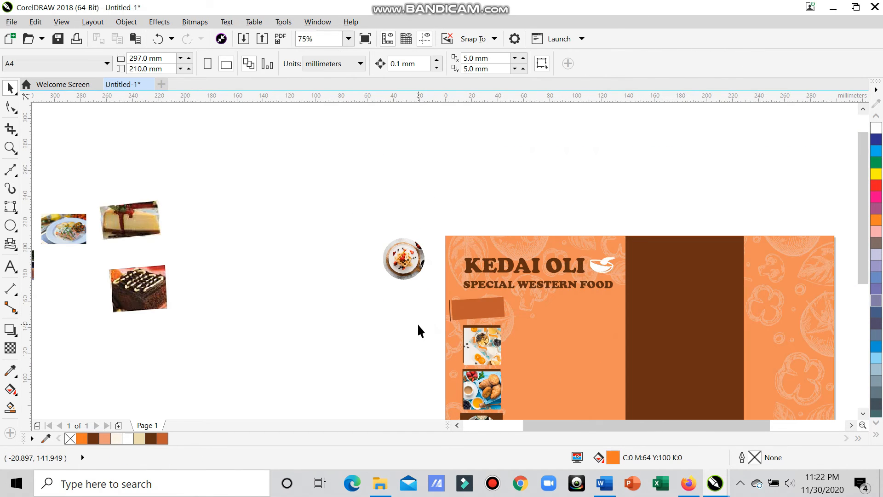
scroll(419, 326, "up", 2)
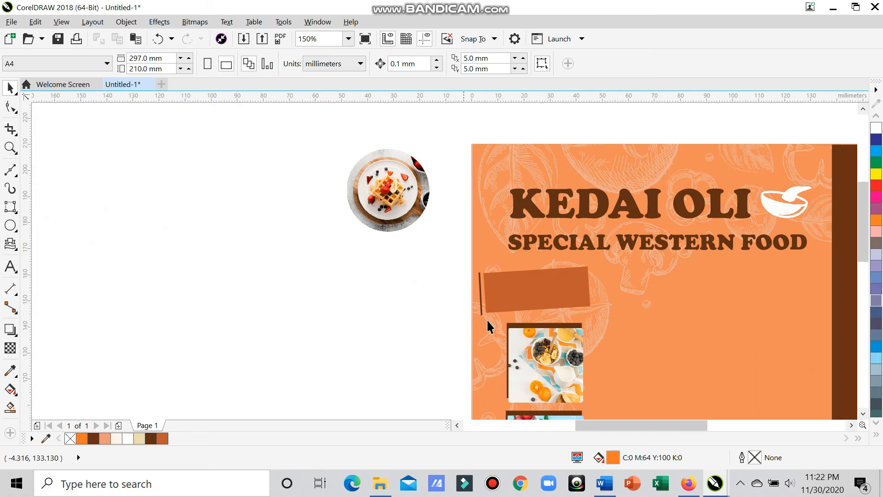
left_click(480, 305)
left_click_drag(473, 293, 462, 292)
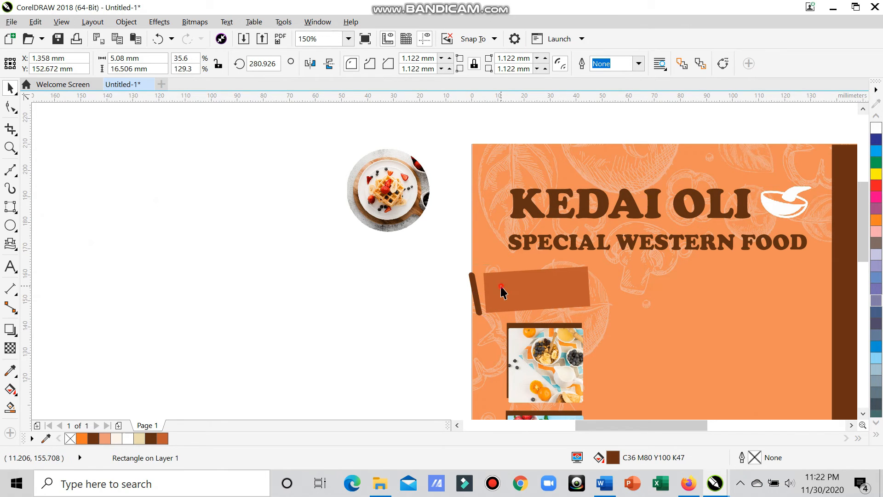
Step: Rotate the burnt orange rectangle slightly counter-clockwise to an angle of about 275.3°
left_click(502, 291)
left_click(572, 290)
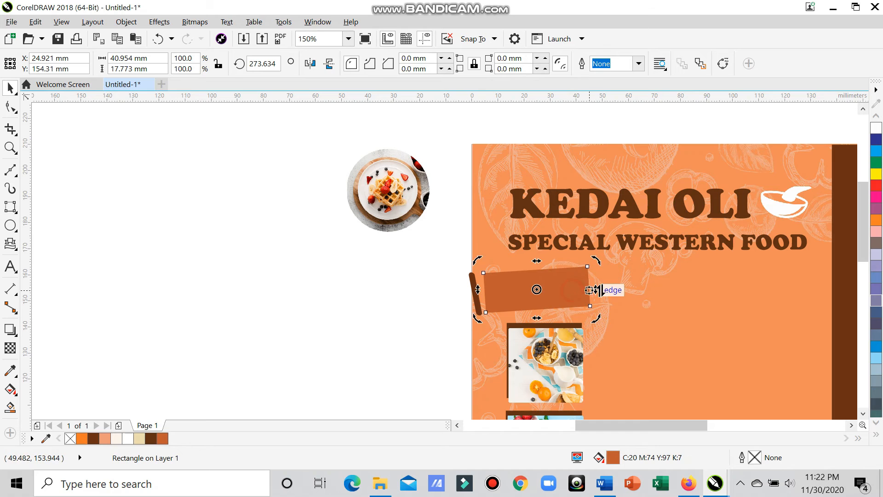
left_click_drag(595, 262, 596, 267)
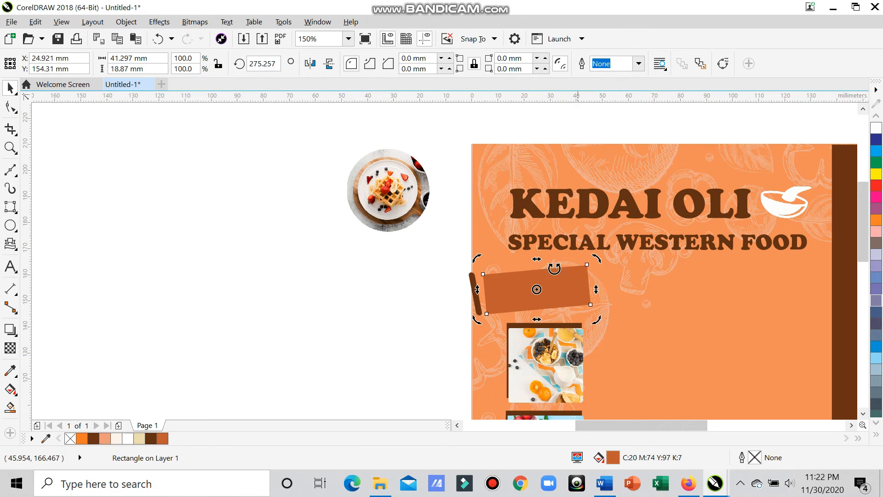
Step: Select the rectangle and the dark brown bar together and shift them slightly right, inside the menu's left edge
left_click_drag(426, 257, 576, 335)
left_click_drag(478, 296, 626, 327)
key("Right")
key("Right")
key("Right")
key("Right")
key("Right")
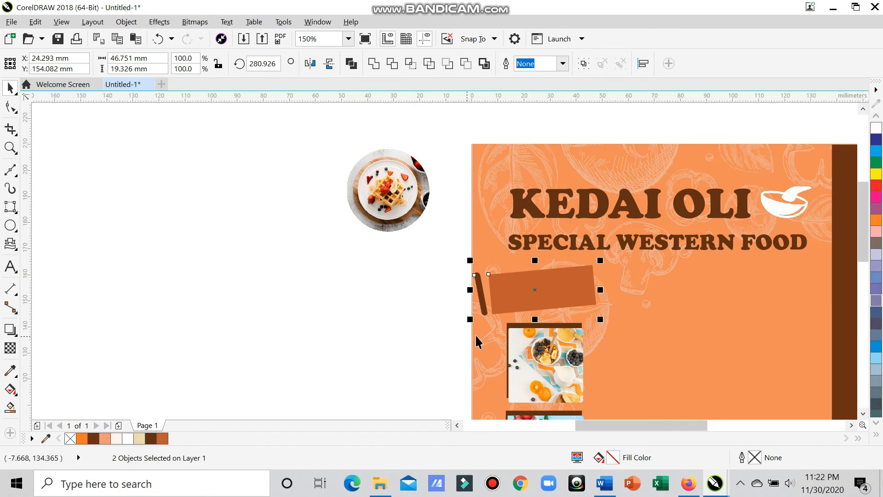
Step: Rotate the rectangle and dark brown bar together slightly clockwise until the rectangle lies nearly level
scroll(475, 339, "down", 2)
scroll(680, 370, "up", 2)
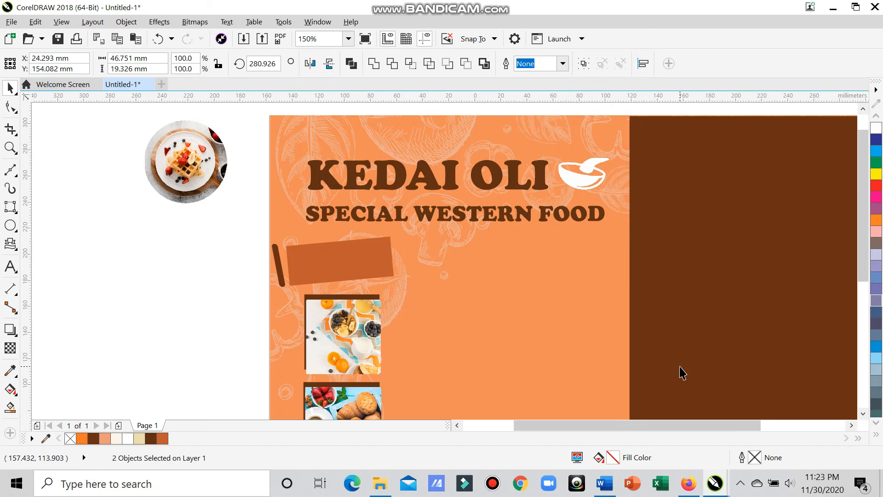
scroll(680, 370, "down", 2)
left_click(438, 306)
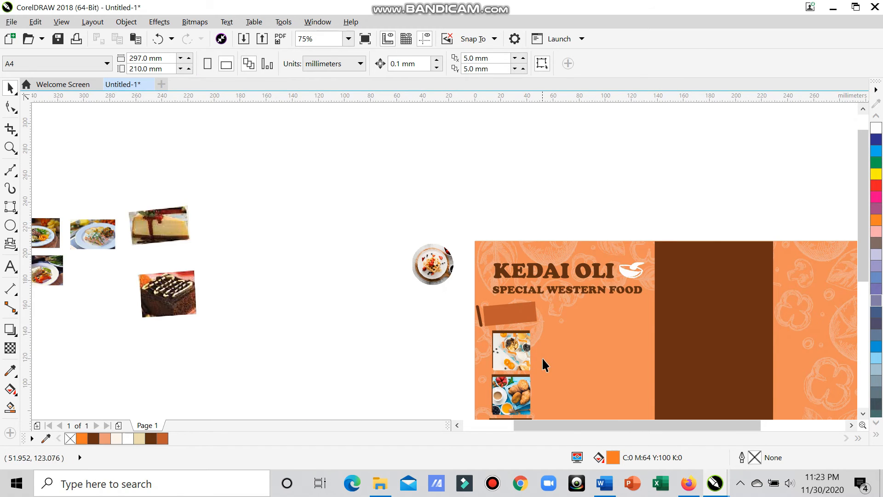
scroll(542, 357, "down", 1)
scroll(542, 357, "up", 1)
left_click_drag(527, 326, 529, 328)
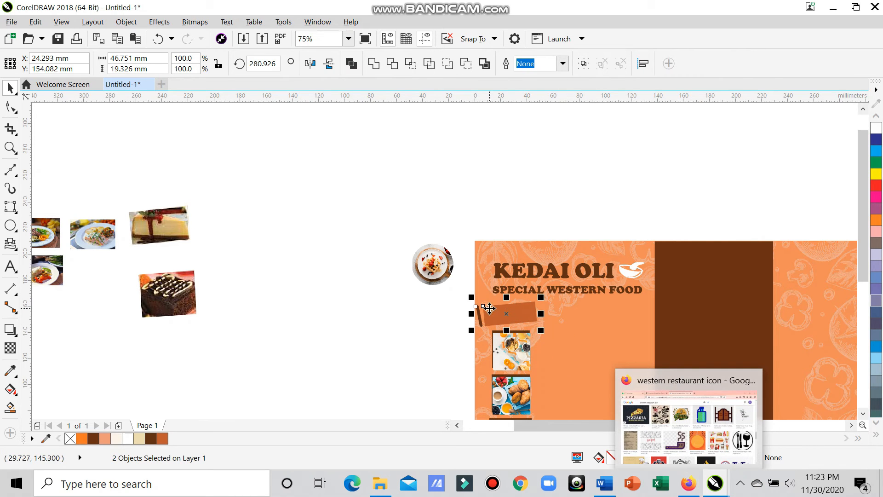
left_click(518, 321)
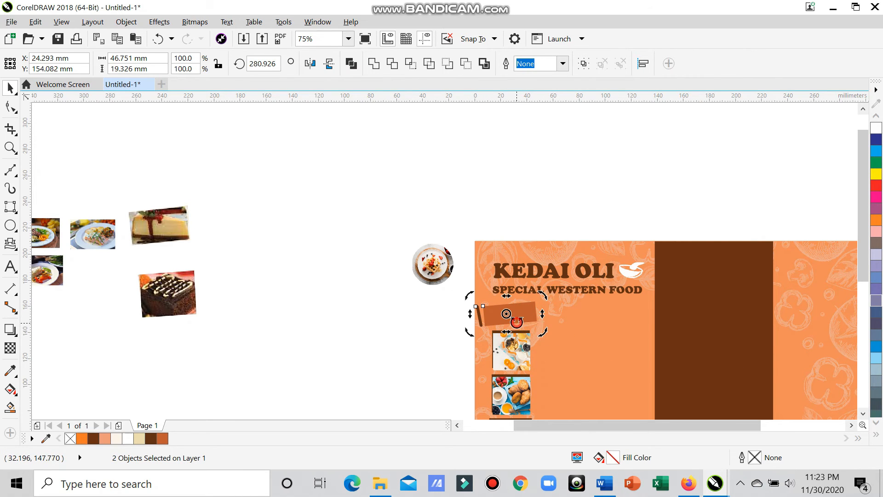
scroll(522, 323, "up", 1)
mouse_move(559, 275)
left_mouse_down()
mouse_move(558, 262)
mouse_move(568, 277)
left_mouse_up()
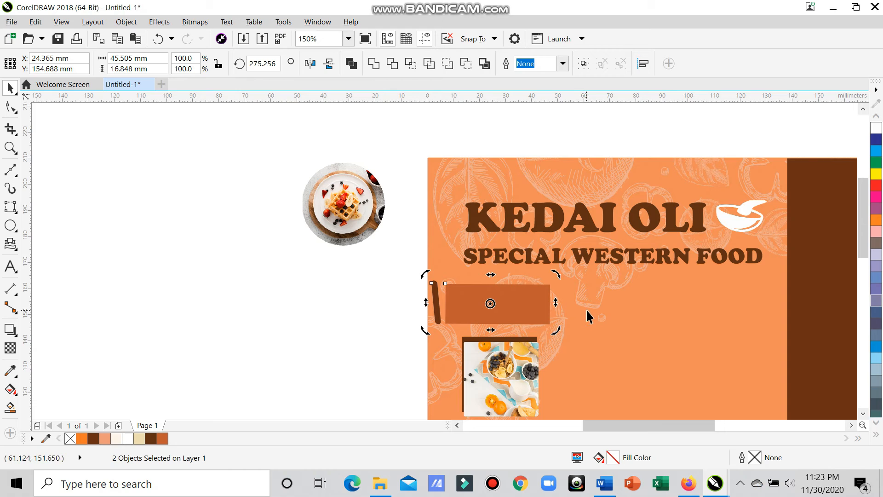
Step: Widen the burnt orange rectangle to about 53.3 mm by extending its right side
left_click(513, 304)
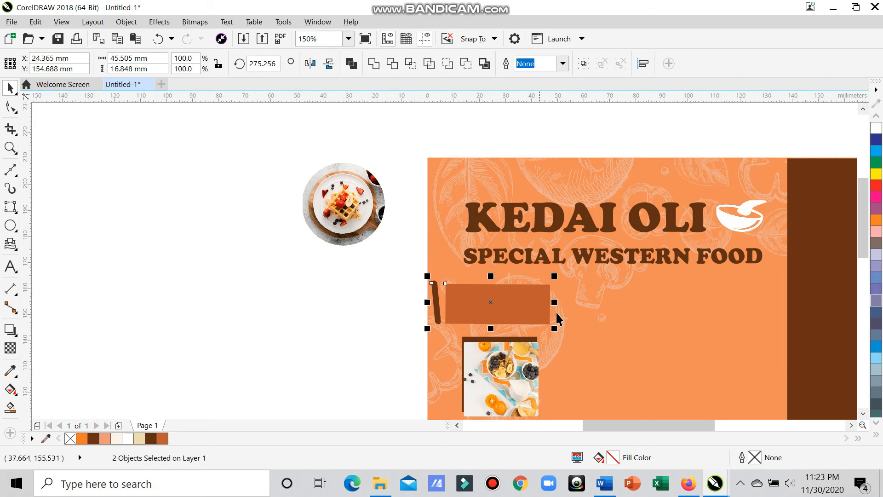
left_click(394, 310)
left_click(549, 307)
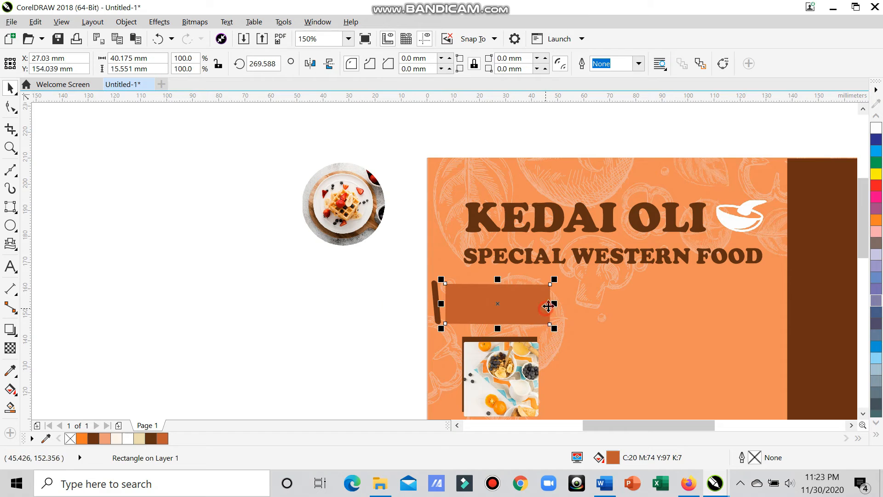
left_click_drag(554, 304, 584, 304)
left_click(499, 309)
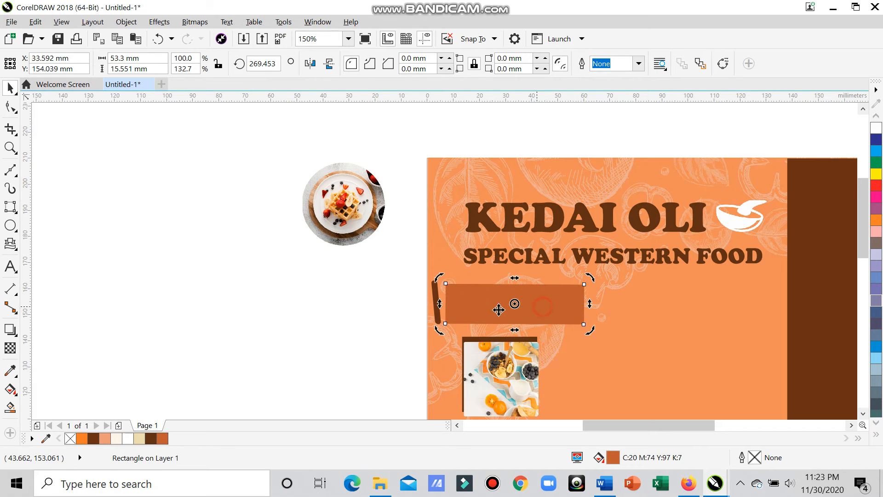
Step: Add the artistic text "Breakfast Menu" over the burnt orange rectangle
left_click(10, 266)
left_click(473, 310)
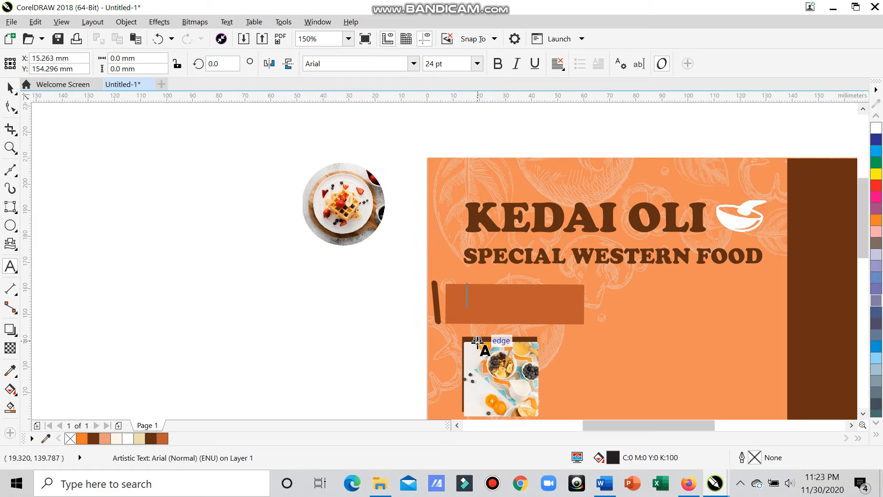
type("Breakfast M")
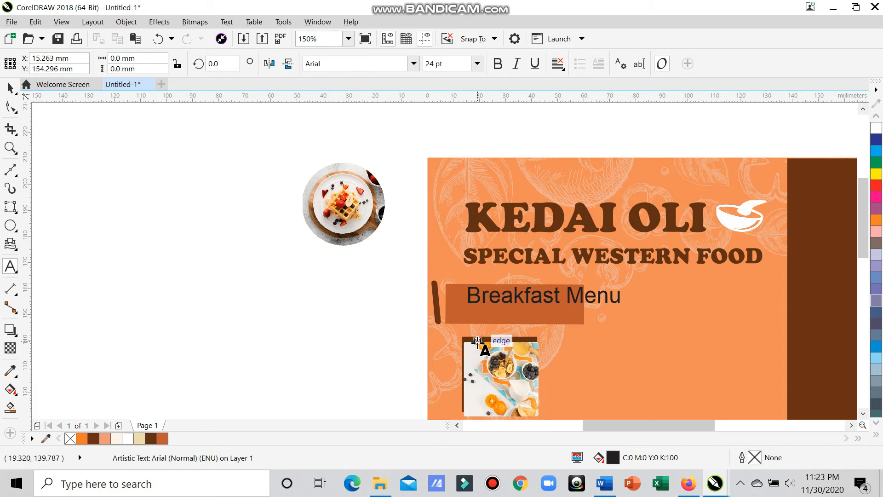
type("enu")
Step: Fill the Breakfast Menu text with the pale cream colour and scale it to about 46 mm wide, centred inside the burnt orange rectangle
left_click(10, 88)
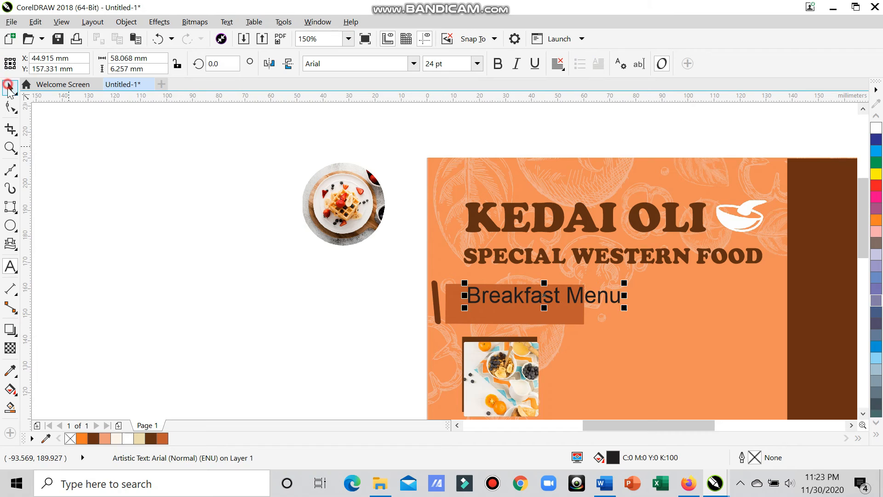
left_click(140, 440)
left_click_drag(624, 308, 559, 303)
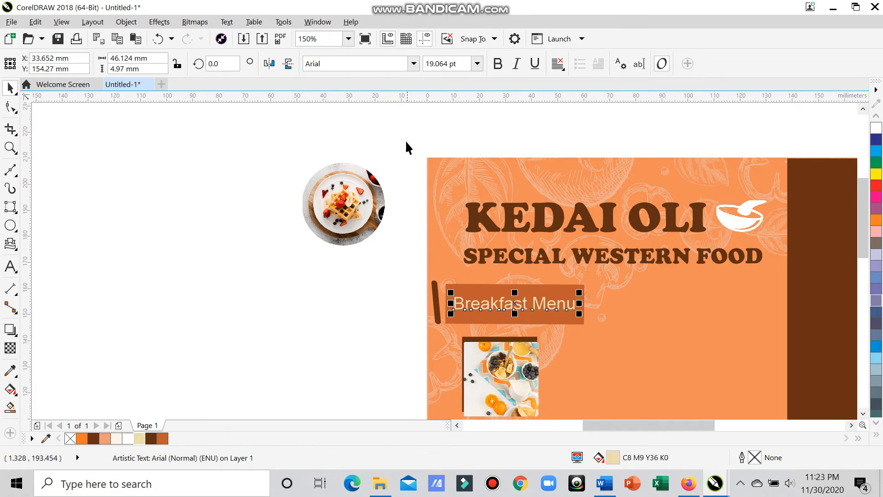
Step: Set the Breakfast Menu label's font to Arial Rounded MT and scale it slightly smaller to fit inside the banner
left_click(414, 63)
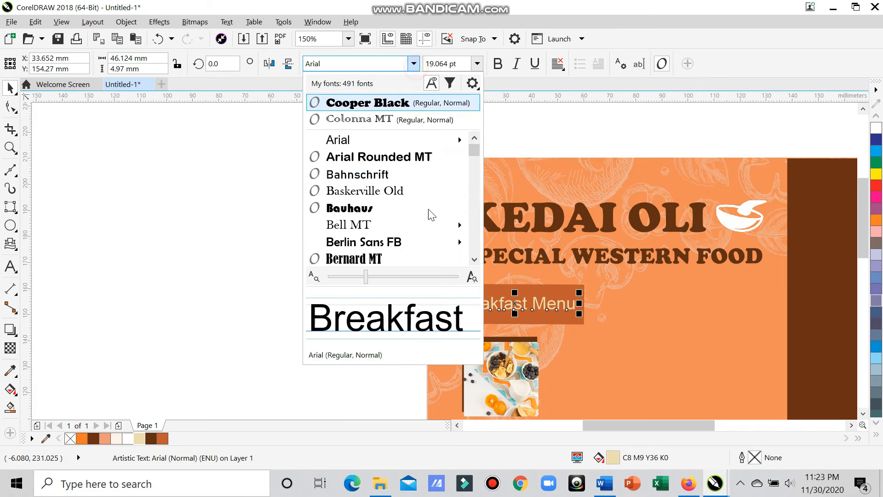
left_click(414, 159)
left_click_drag(590, 313, 579, 313)
left_click(352, 329)
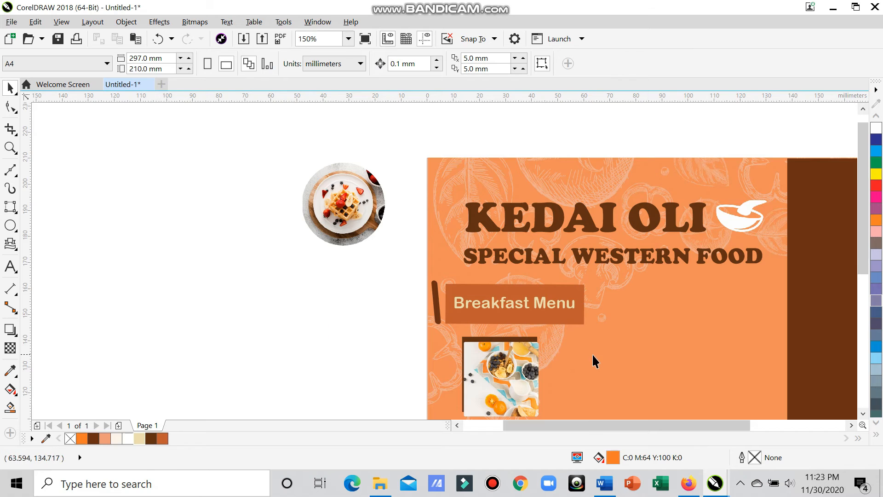
scroll(592, 353, "down", 2)
scroll(509, 359, "down", 1)
scroll(513, 355, "up", 1)
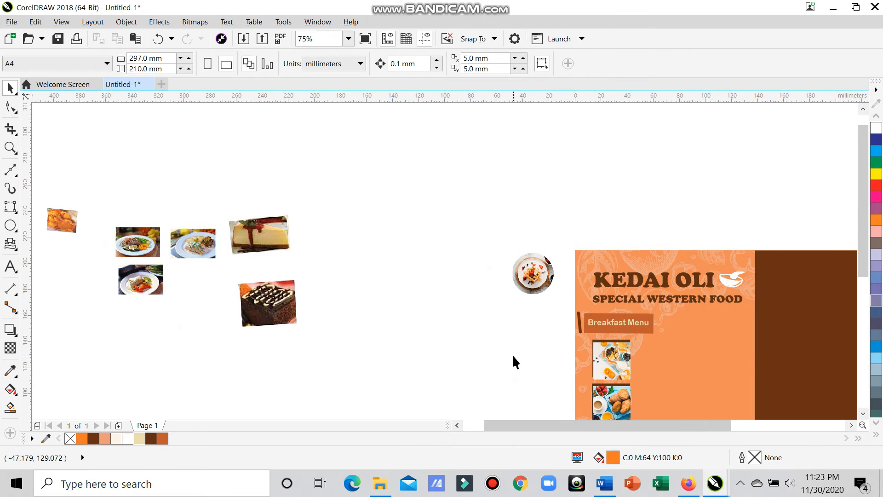
left_click(625, 328)
left_click(485, 357)
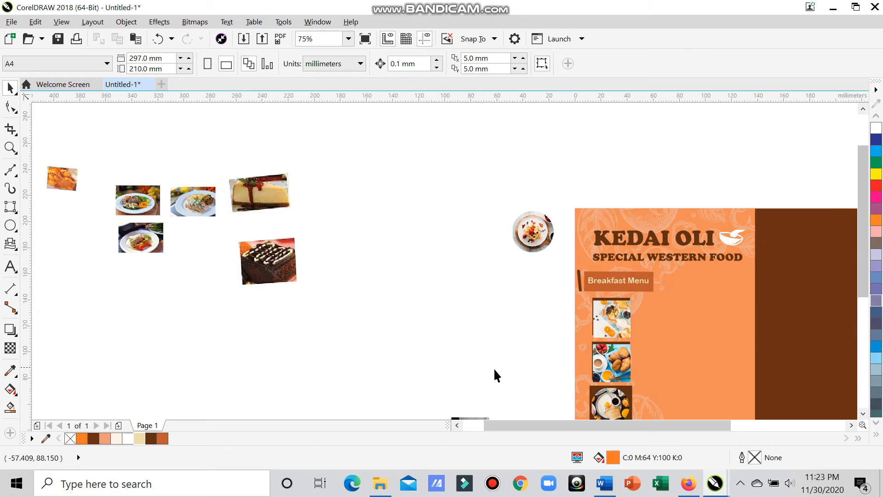
scroll(493, 387, "down", 2)
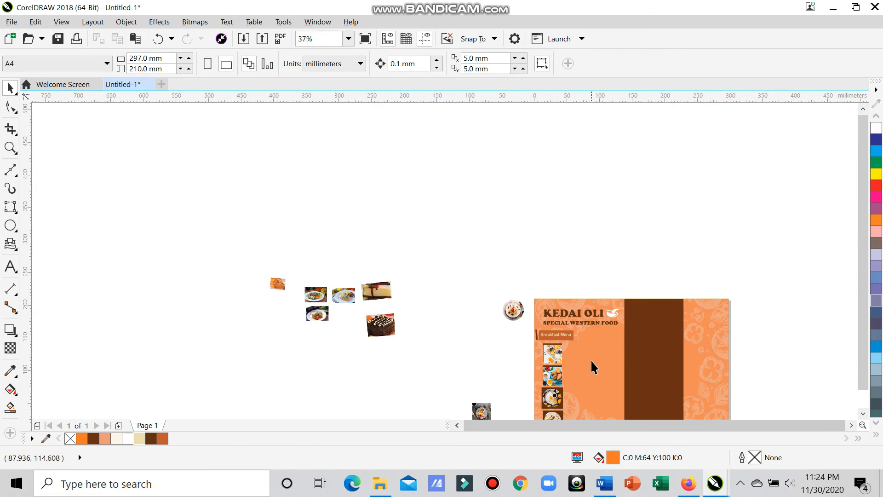
scroll(590, 361, "up", 2)
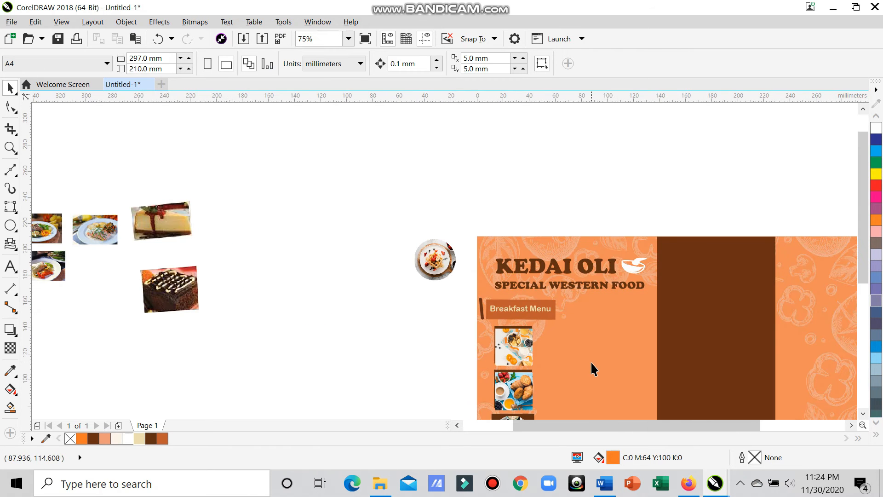
Step: Switch to the PHARMACODIN II DRAFT document in Word and copy the whole breakfast list, from Croissant to Egg N' Bread with prices
left_click(609, 491)
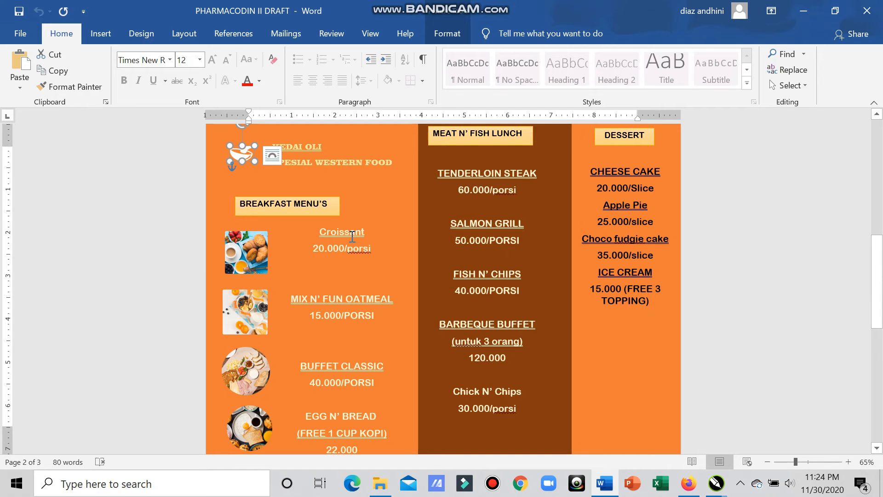
left_click(346, 234)
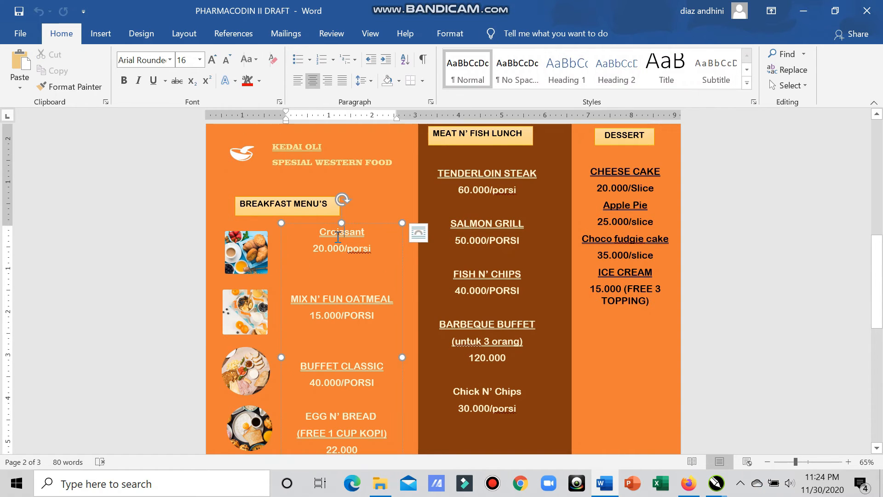
left_click(318, 224)
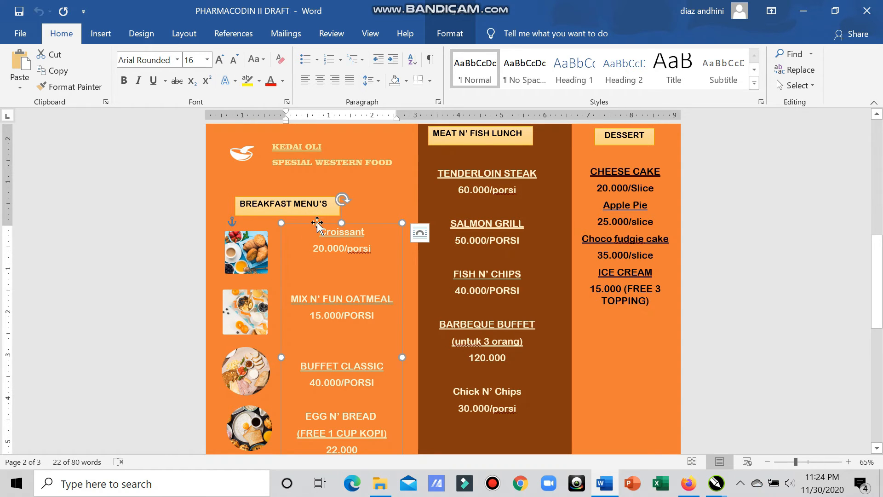
left_click_drag(321, 234, 368, 220)
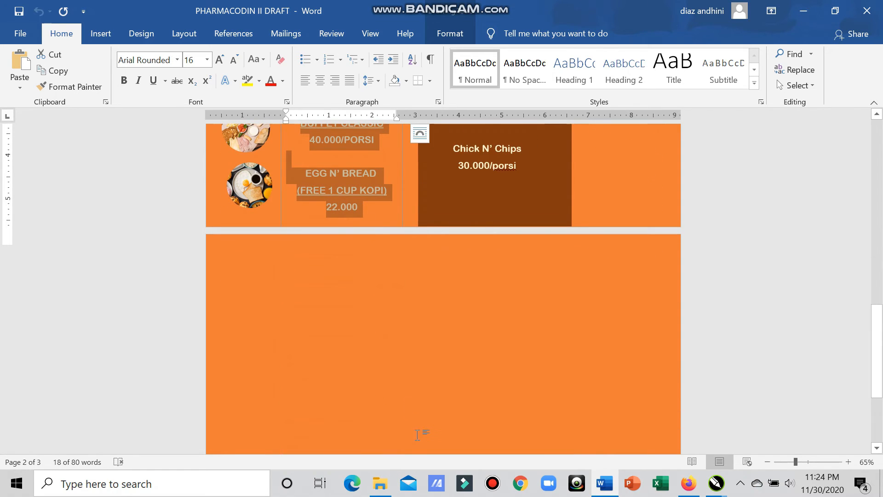
Step: Switch back to the Untitled-1 drawing in CorelDRAW and paste the copied breakfast list onto the page
left_click(716, 483)
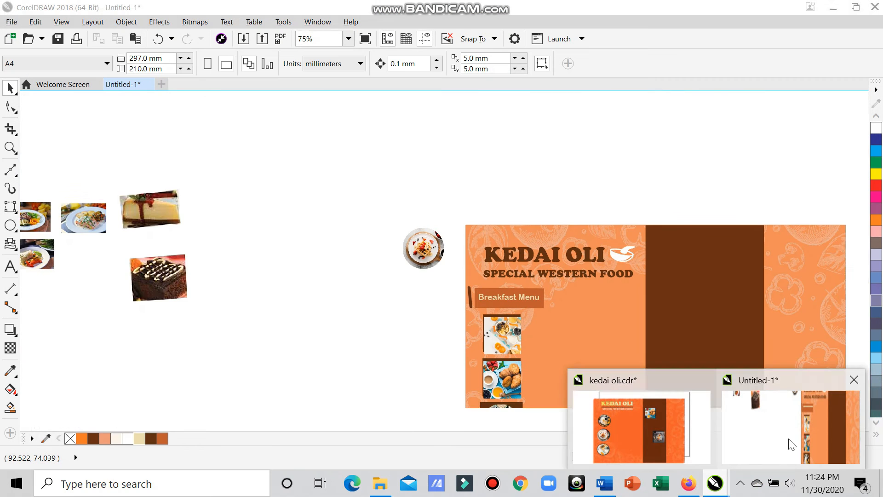
left_click(803, 430)
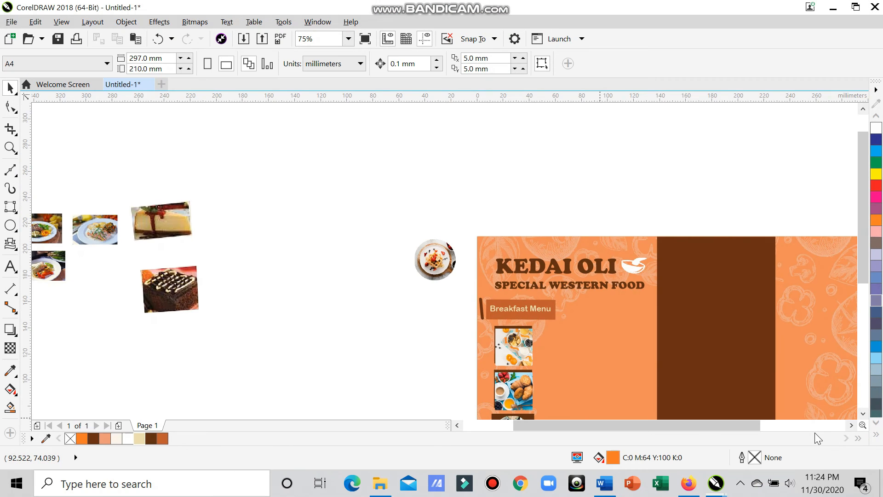
mouse_move(716, 483)
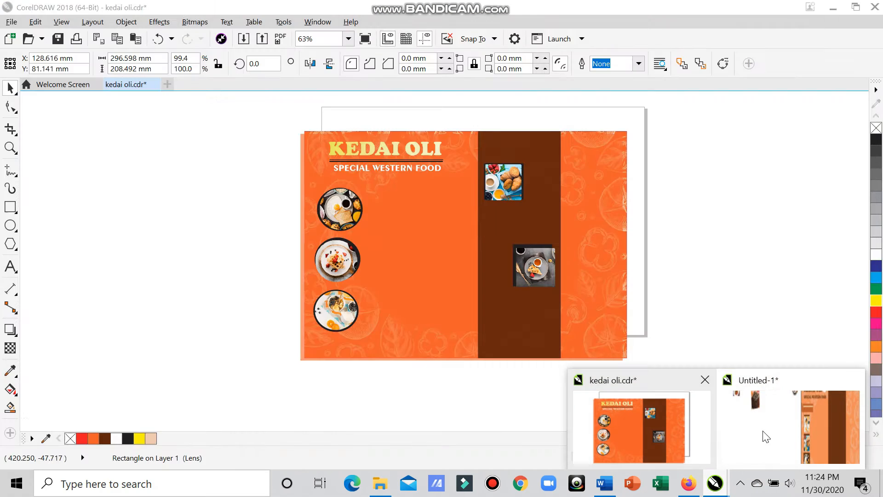
left_click(773, 426)
scroll(584, 349, "down", 1)
scroll(584, 349, "up", 1)
scroll(482, 280, "down", 2)
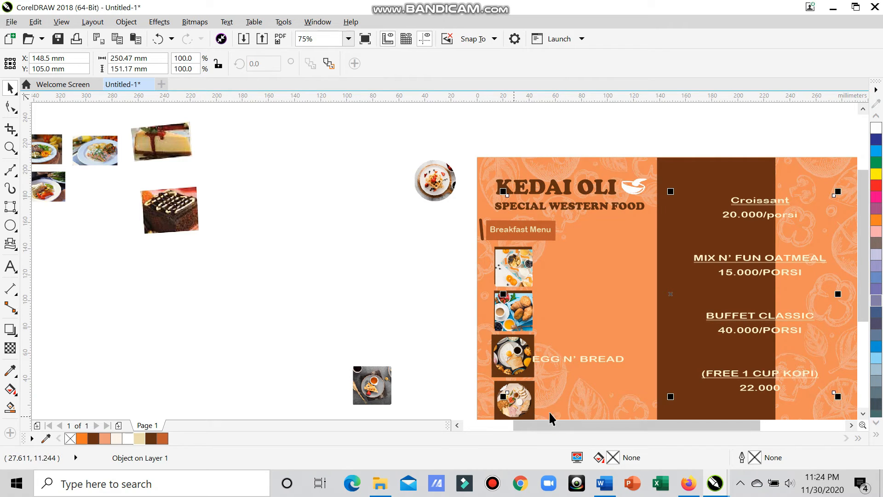
Step: Try to edit the pasted breakfast list through its embedded Word document, and return to the drawing
left_click(548, 358)
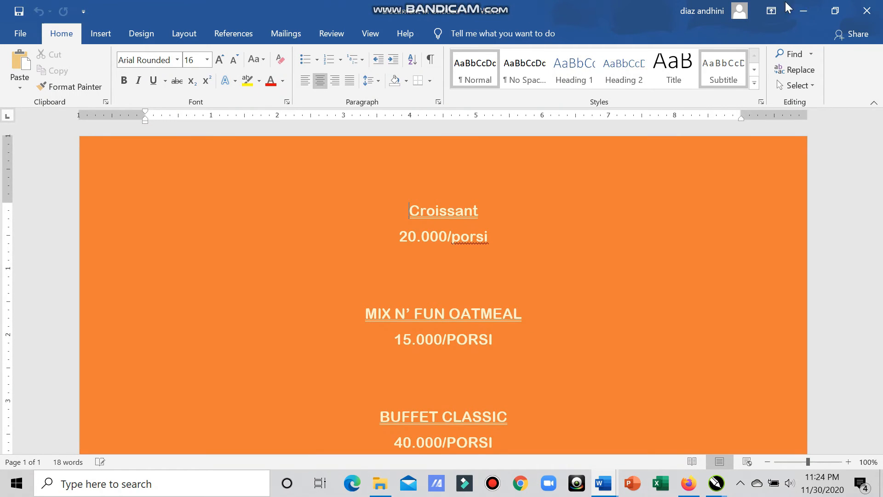
left_click(812, 10)
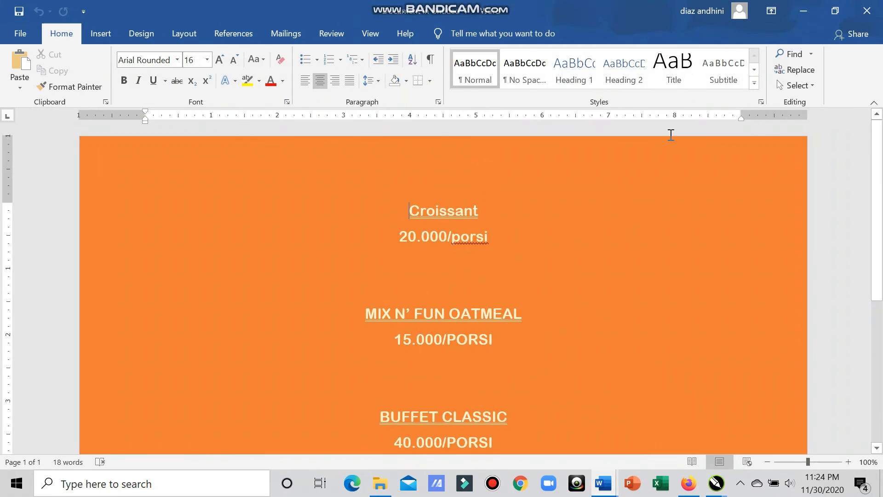
left_click(811, 8)
double_click(766, 256)
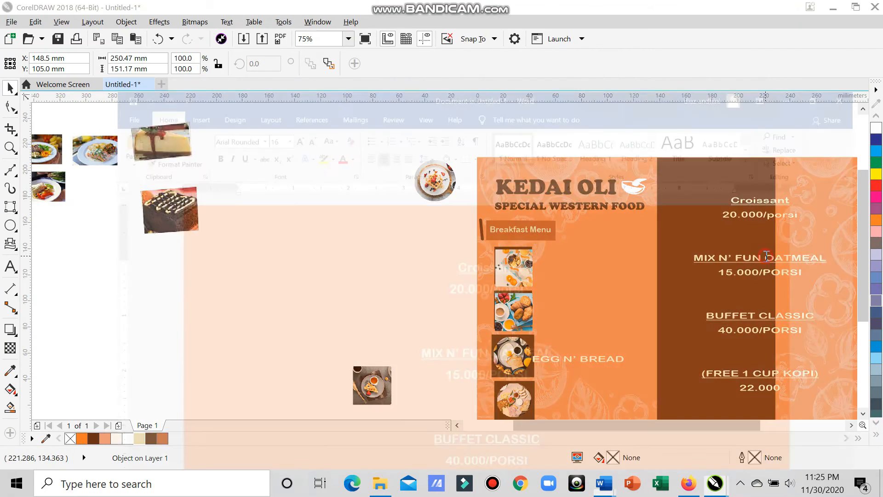
left_click(806, 8)
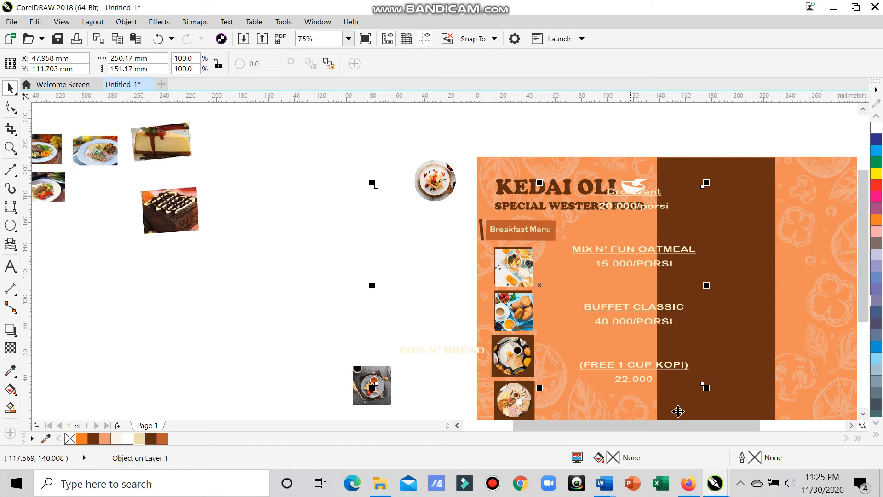
Step: Delete the pasted breakfast list object from the menu page
right_click(631, 192)
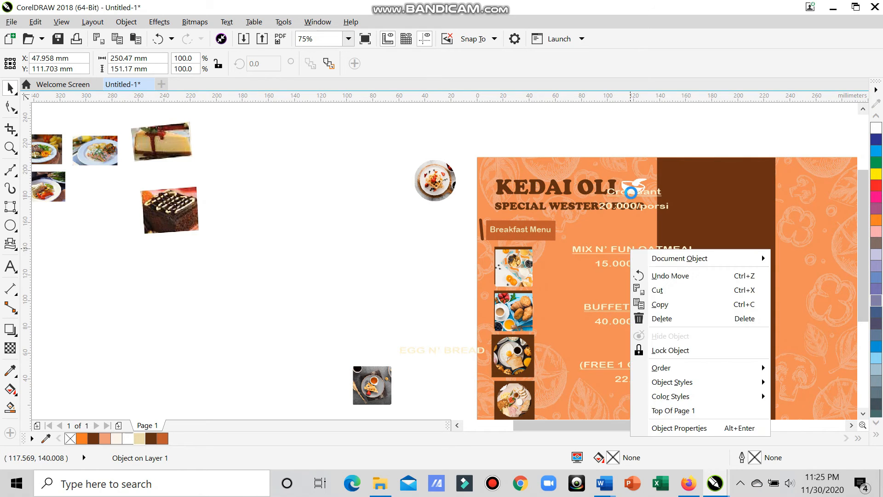
key("alt+Tab")
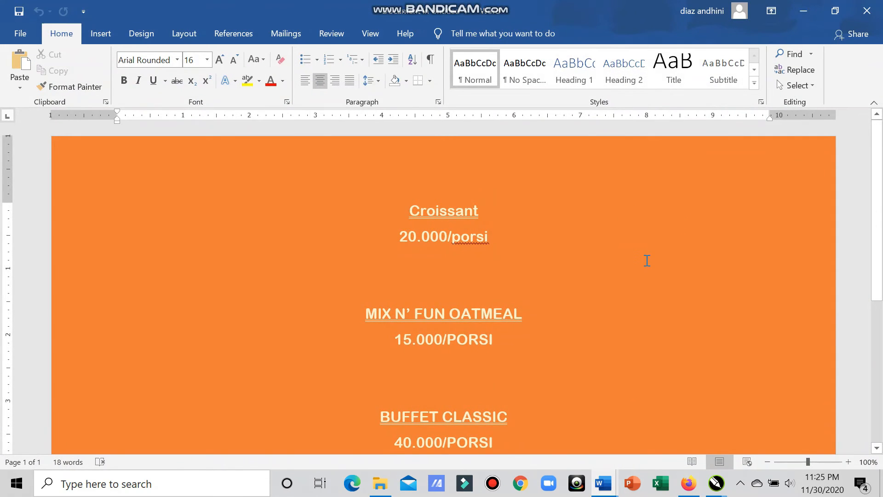
left_click(804, 10)
key("Delete")
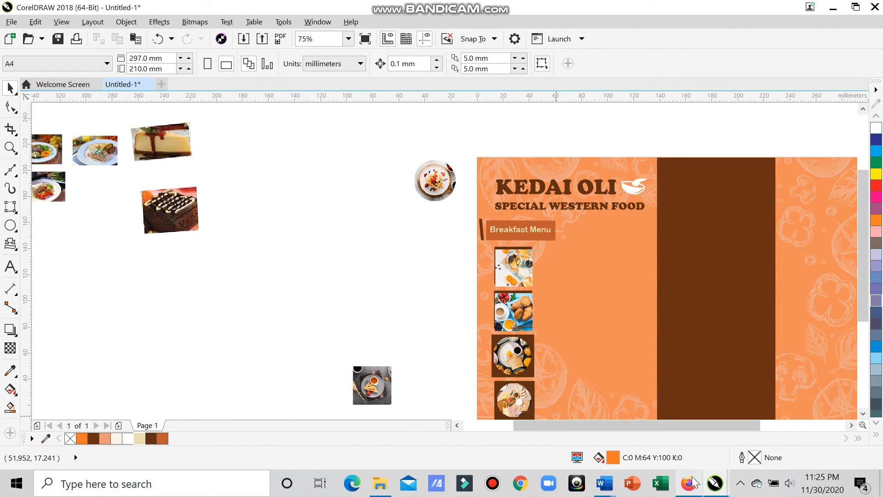
Step: Switch to the PHARMACODIN II DRAFT document in Word and copy only the Croissant entry with its 20.000/porsi price
mouse_move(613, 491)
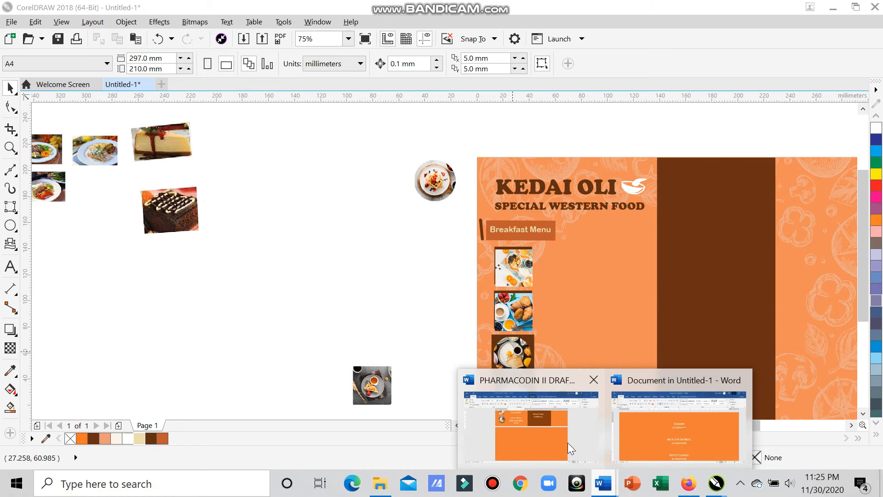
left_click(644, 437)
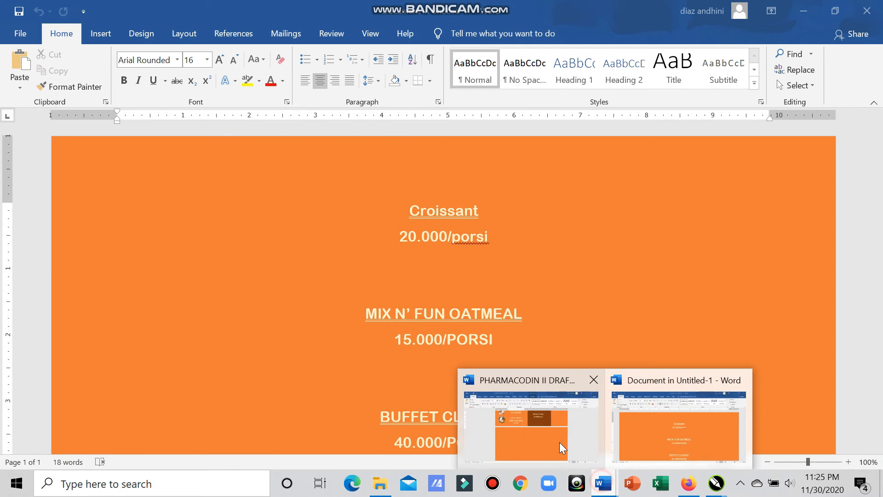
left_click(558, 448)
scroll(451, 329, "up", 3)
left_click(333, 221)
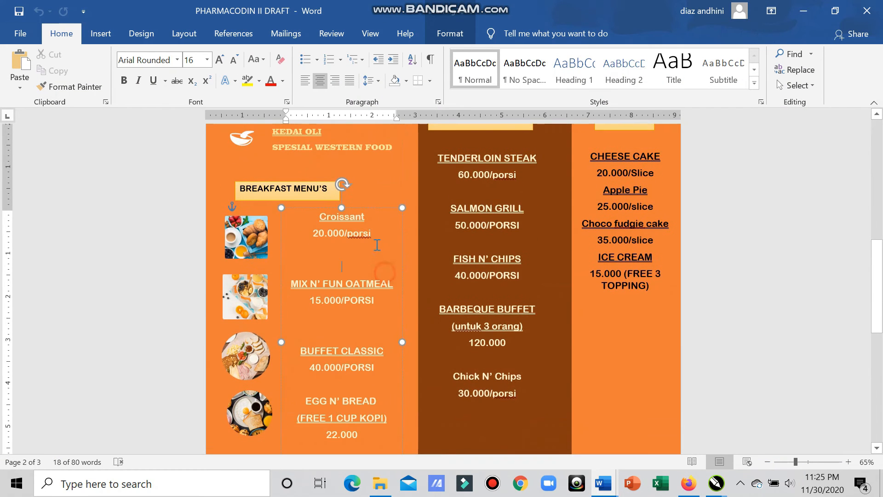
left_click_drag(334, 221, 313, 220)
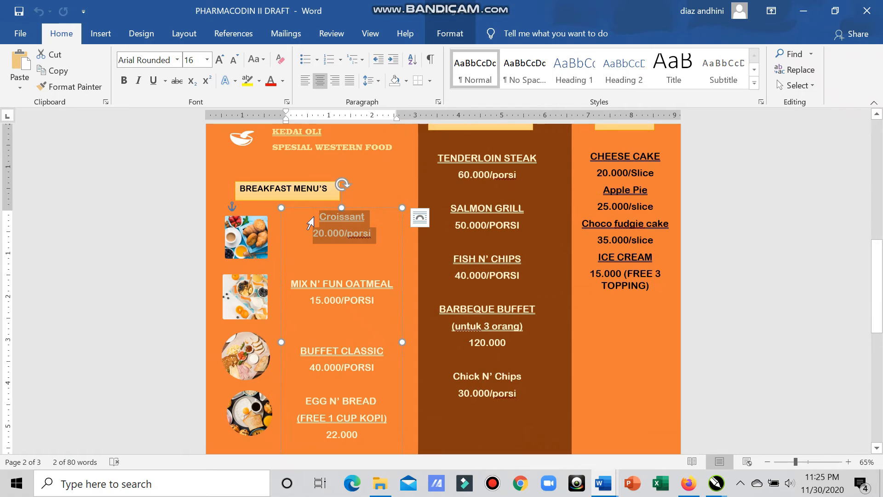
Step: Return to the Untitled-1 drawing and try to paste the copied Croissant entry as artistic text beside the first photo, then cancel the import
mouse_move(717, 483)
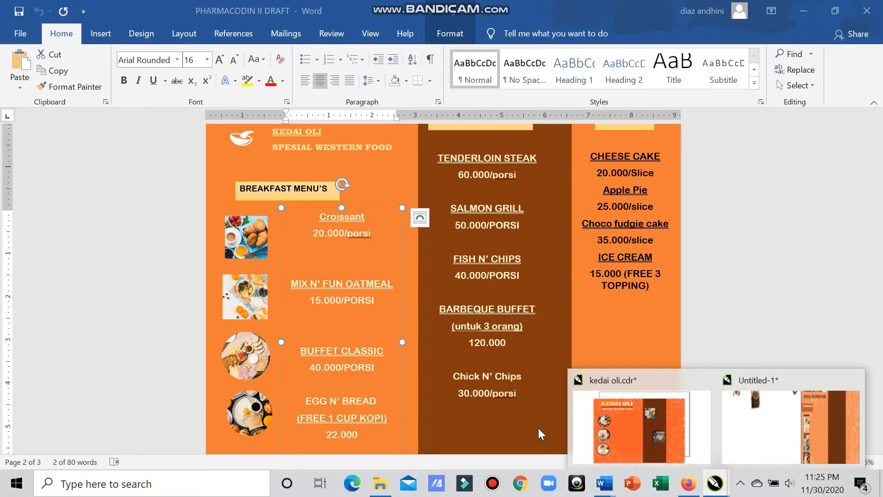
left_click(600, 428)
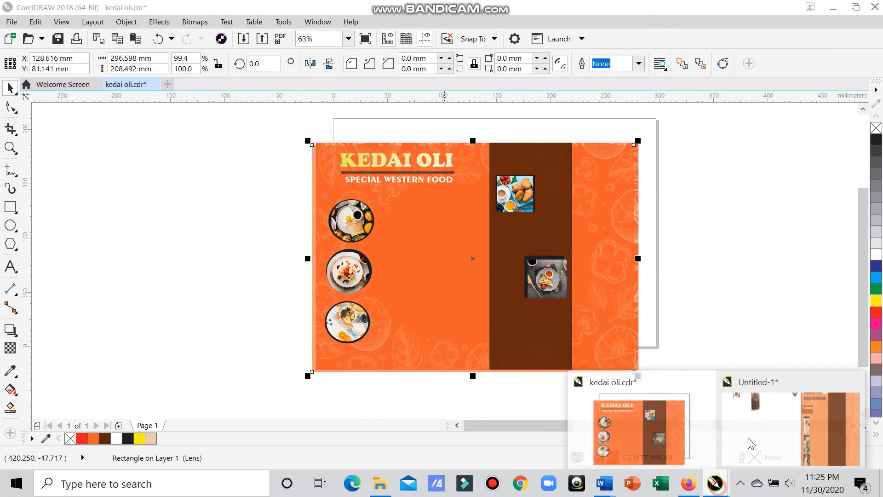
left_click(778, 437)
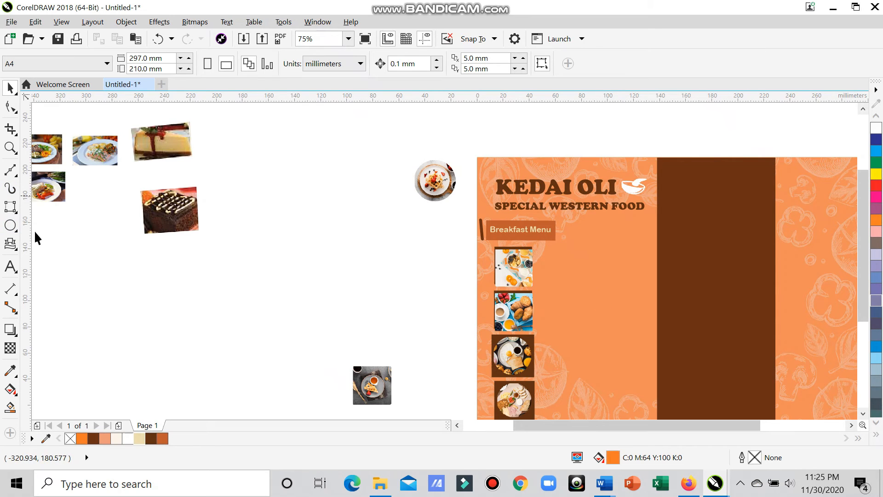
left_click(15, 263)
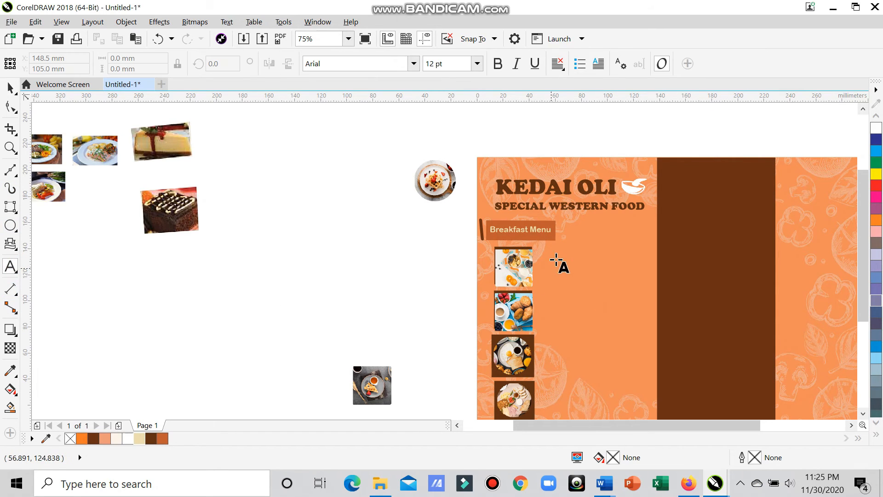
left_click(557, 260)
key("ctrl+v")
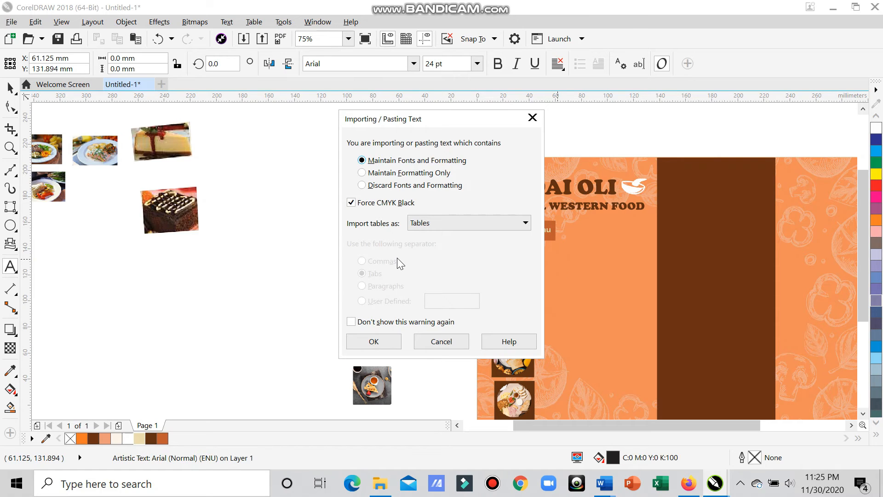
left_click(439, 340)
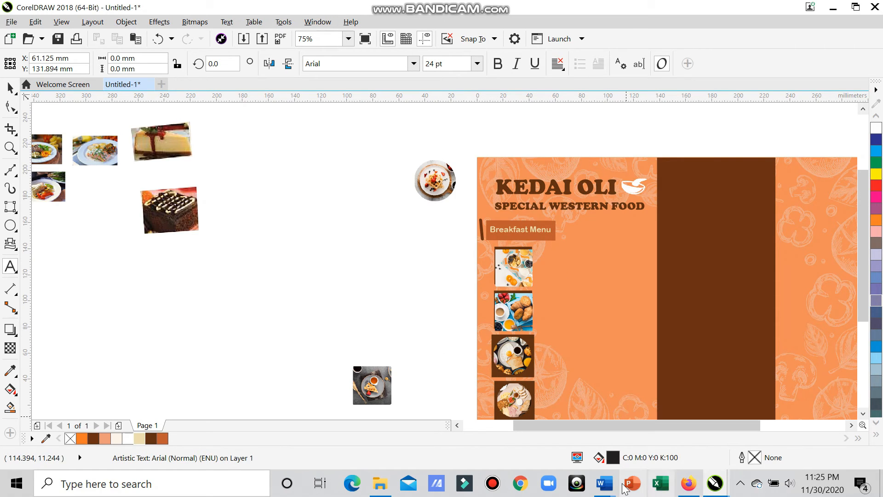
Step: Switch to the PHARMACODIN II DRAFT document in Word and check the Croissant entry in the breakfast list
mouse_move(612, 484)
left_click(622, 397)
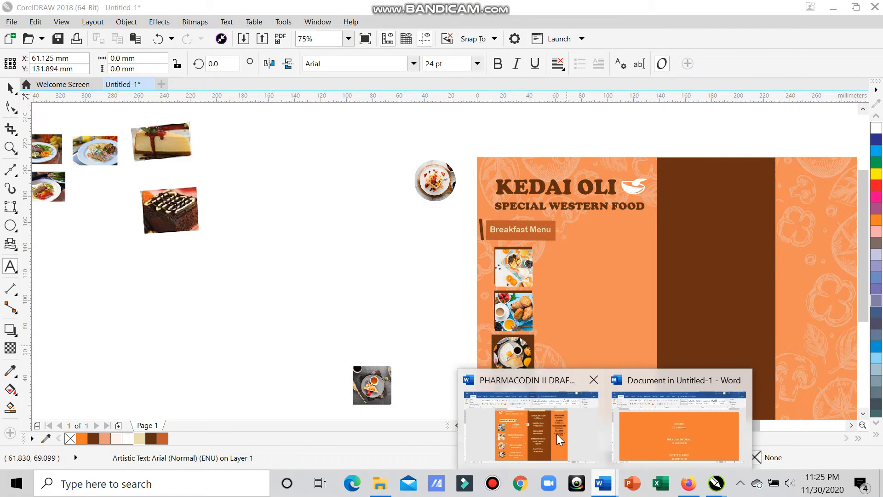
left_click(530, 423)
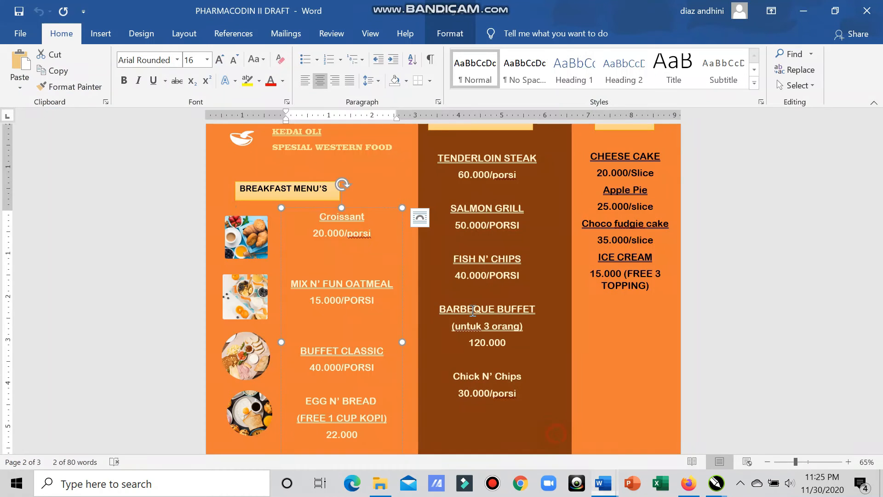
left_click(606, 483)
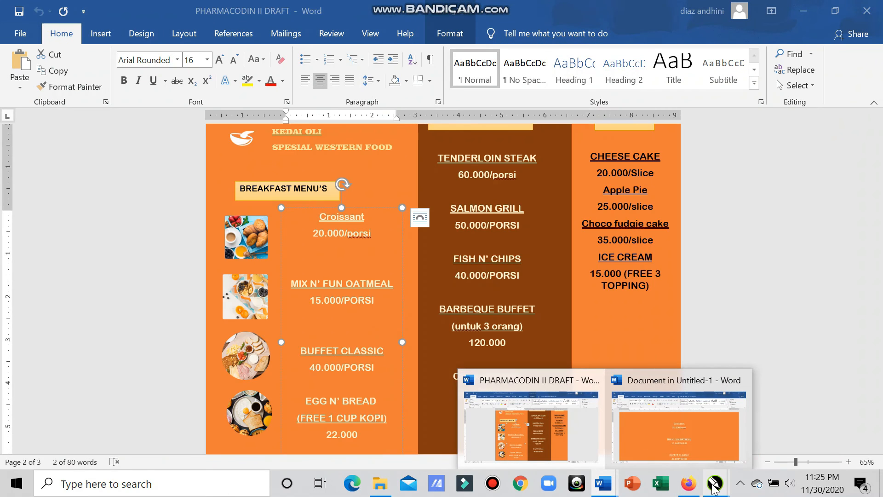
Step: Return to the Untitled-1 drawing in CorelDRAW and paste the copied Croissant entry as artistic text beside the first breakfast photo
mouse_move(714, 486)
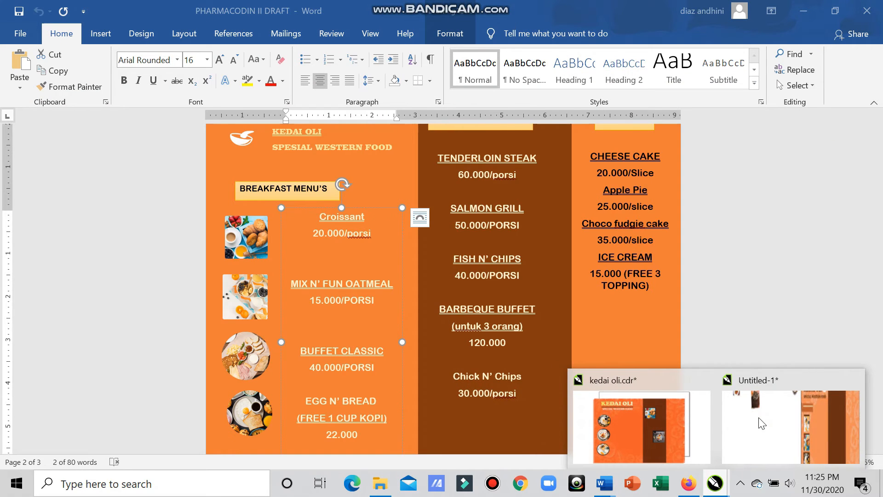
left_click(762, 424)
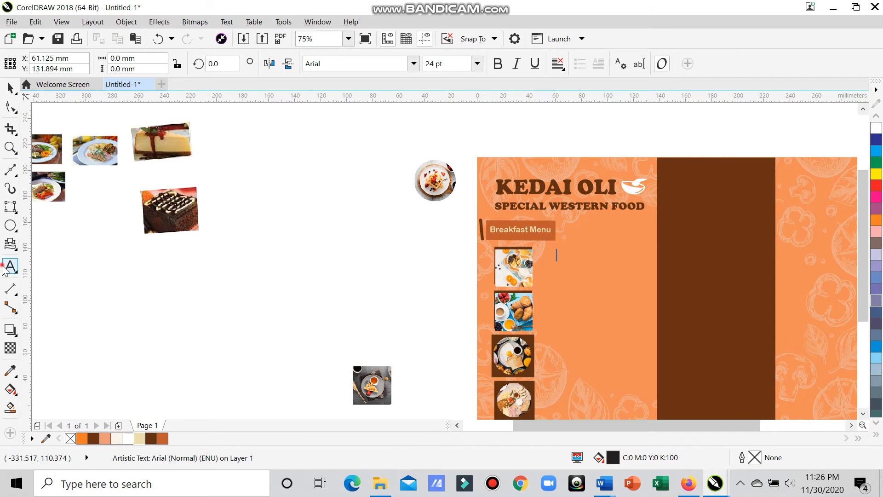
left_click(549, 258)
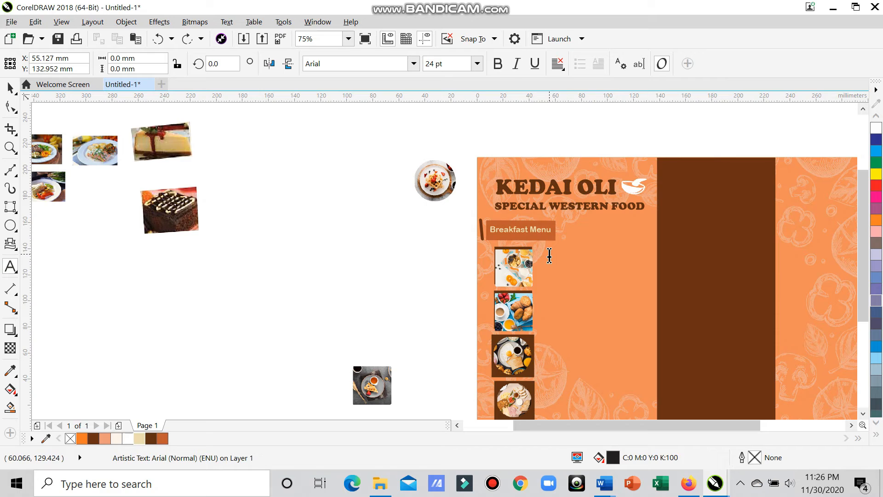
key("ctrl+v")
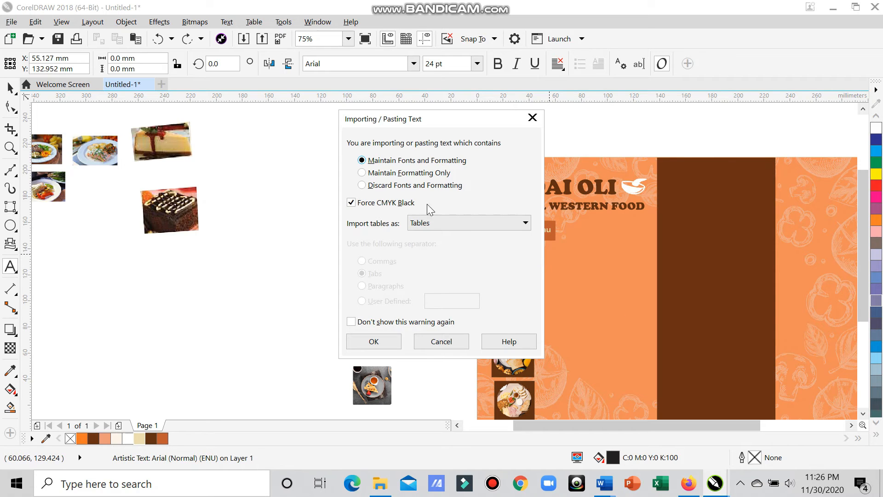
Step: Paste the croissant text with fonts and formatting discarded, tables imported as text, tabs as separator, and the warning disabled for future pastes
left_click(363, 188)
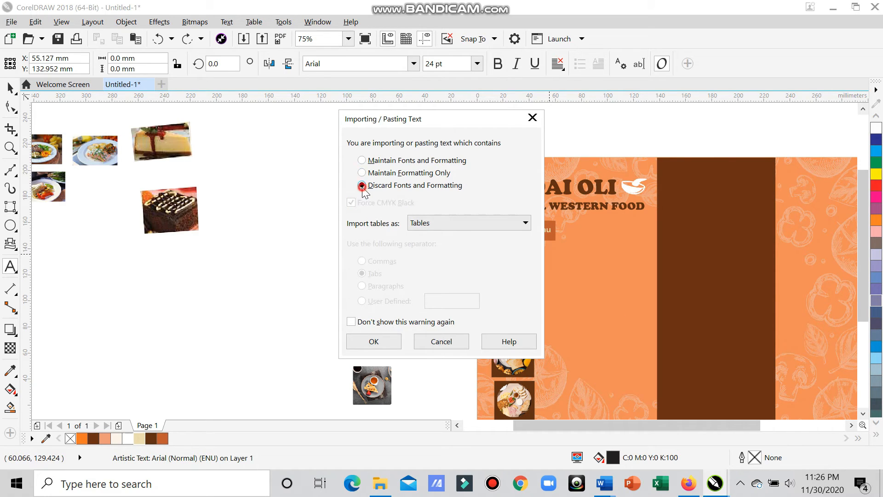
left_click(437, 224)
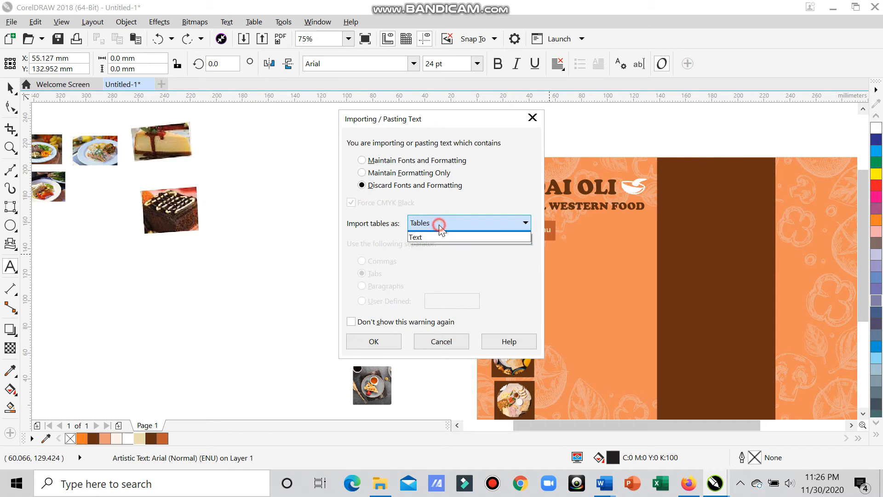
left_click(447, 247)
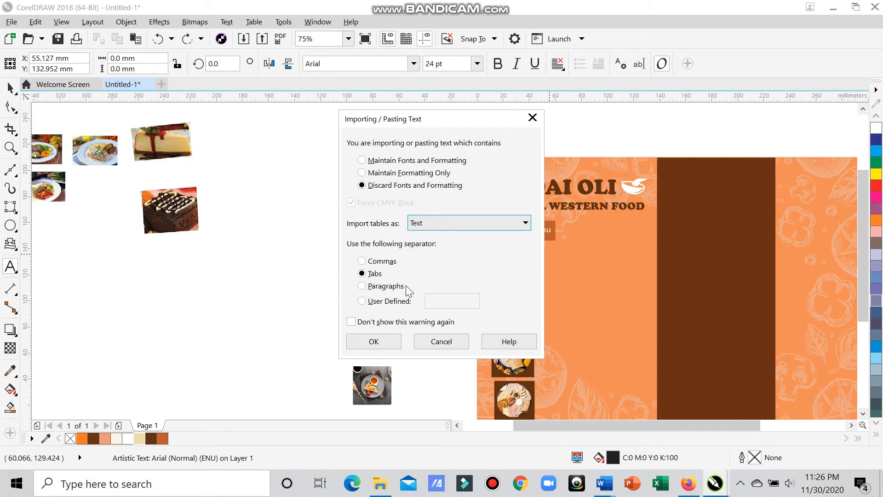
left_click(352, 322)
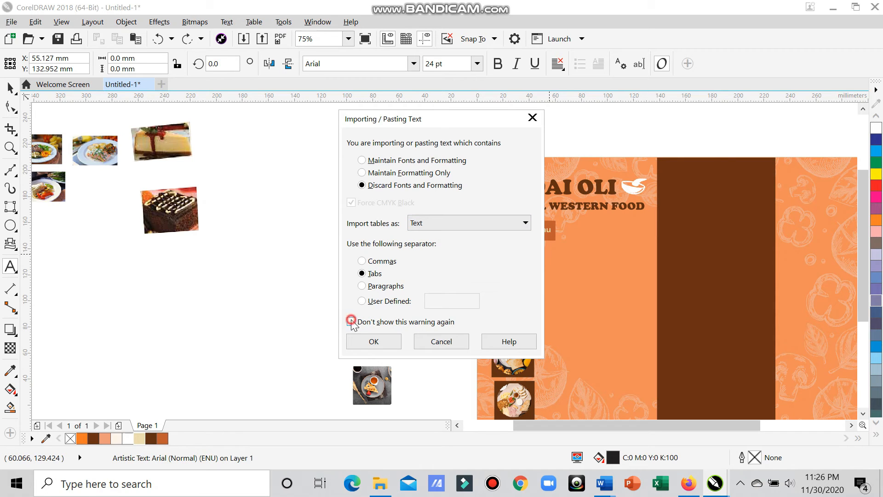
left_click(365, 343)
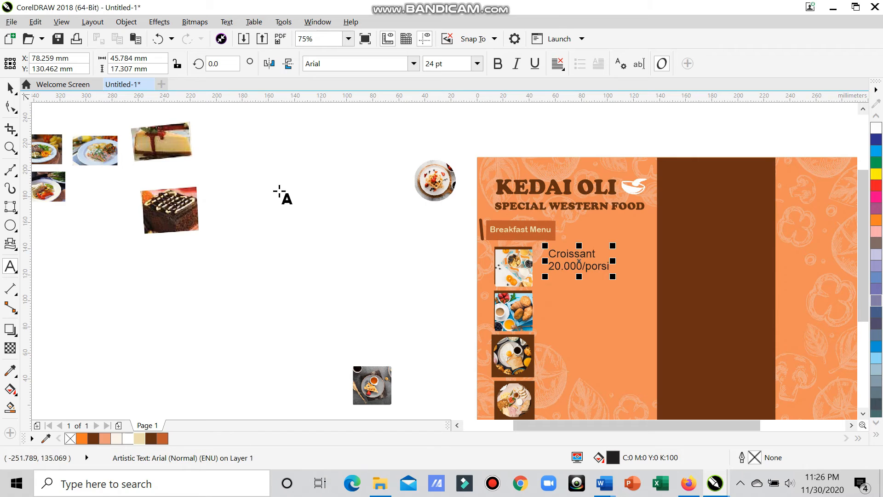
Step: Swap the top two breakfast photos so the croissant photo sits above the oatmeal photo
left_click(10, 88)
left_click(256, 242)
left_click_drag(510, 269, 501, 308)
Step: Enlarge the croissant text to about 30 pt beside its photo and set its font to Arial Rounded MT Bold
left_click(607, 272)
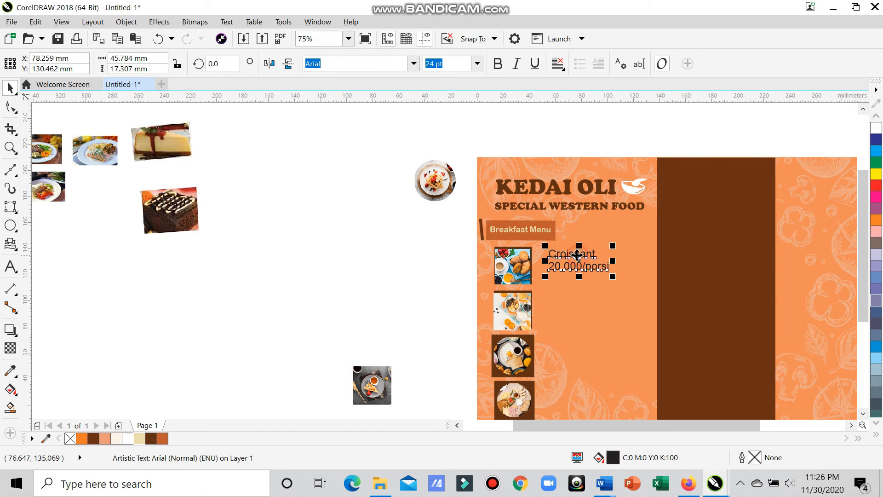
left_click_drag(578, 254, 627, 288)
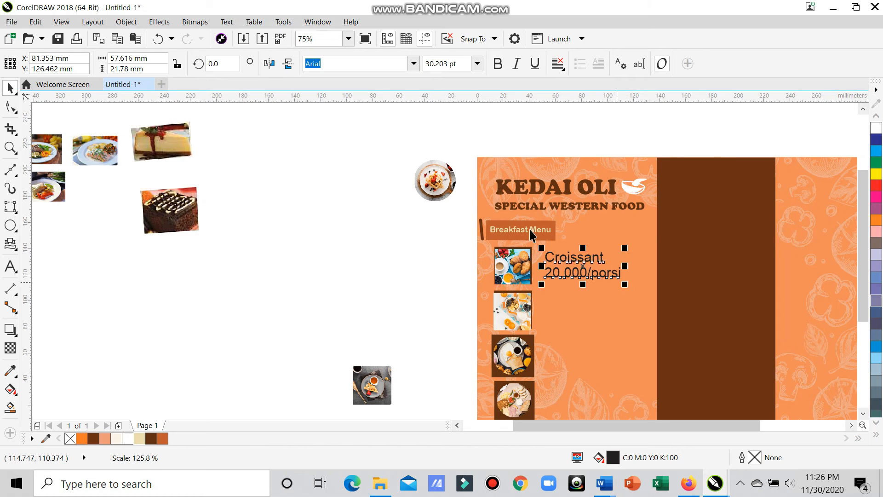
left_click(414, 64)
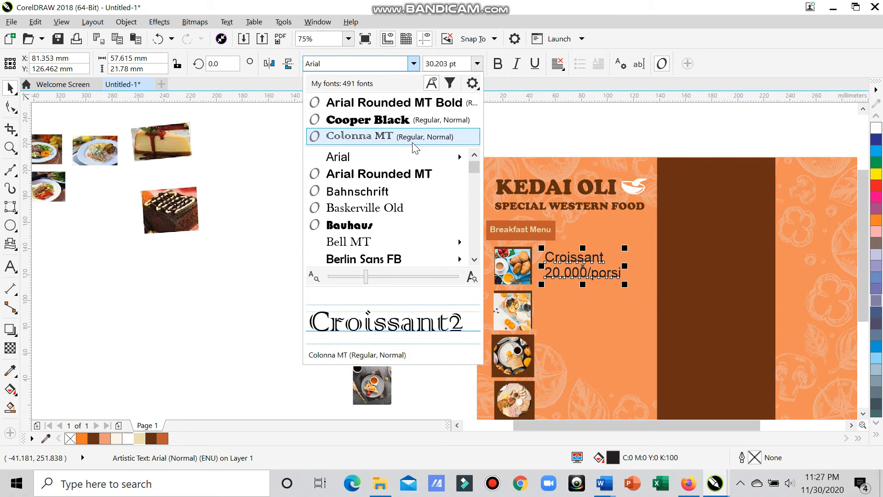
left_click(407, 104)
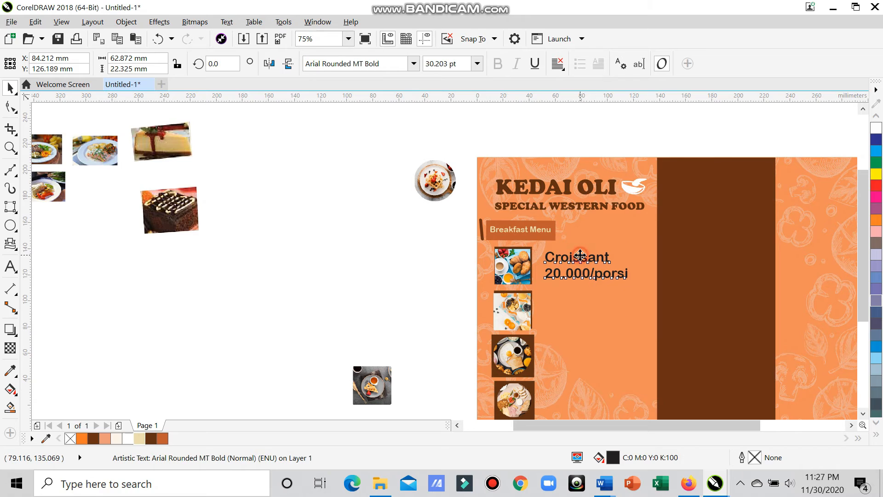
Step: Nudge the croissant text slightly down beside its photo and set its font size to 24 pt
left_click(581, 257)
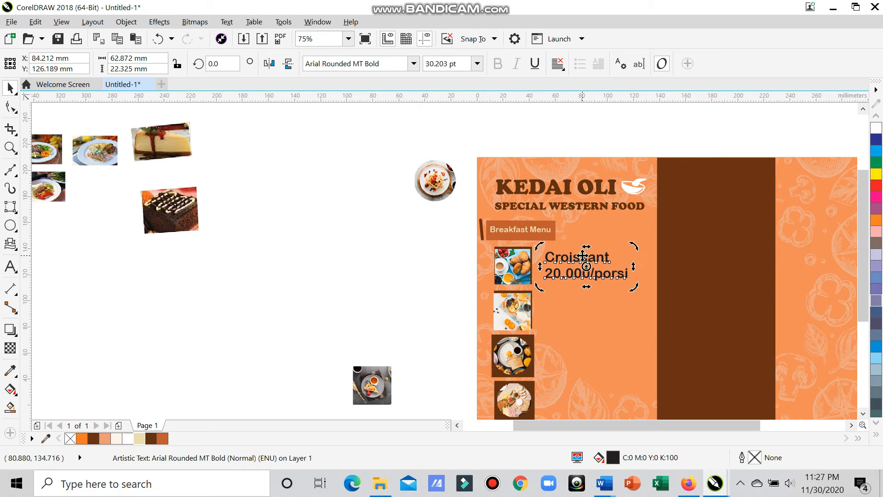
left_click(587, 258)
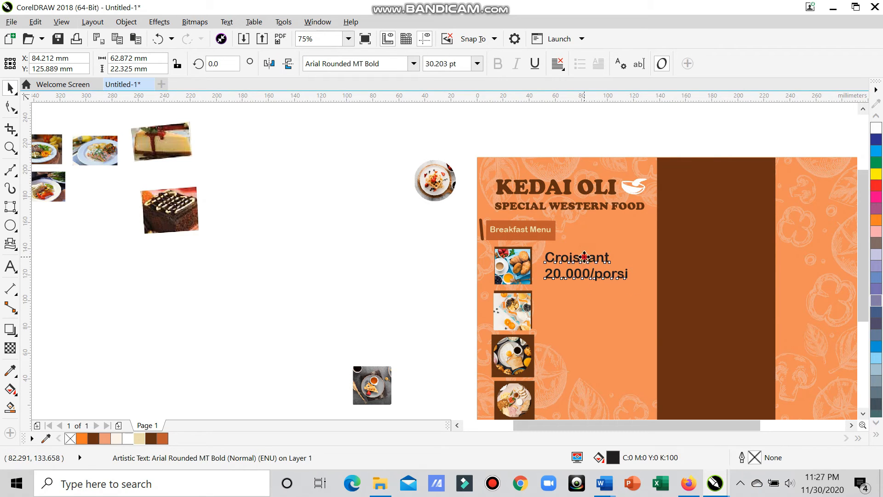
left_click(586, 258)
key("Down")
key("Down")
key("Down")
key("Down")
key("Down")
key("Down")
key("Down")
key("Down")
key("Down")
key("Down")
key("Down")
key("Down")
key("Down")
key("Down")
key("Down")
key("Down")
key("Up")
key("Up")
key("Up")
key("Up")
key("Up")
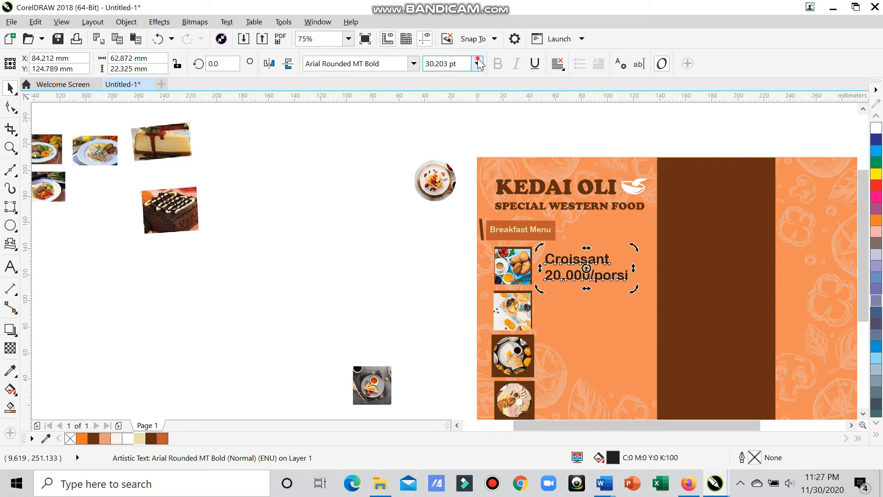
left_click(478, 63)
left_click(472, 213)
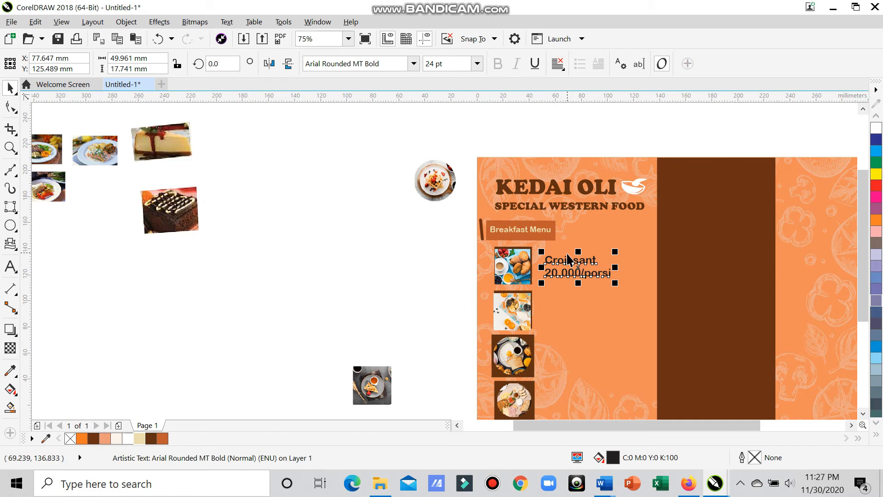
Step: Insert "Rp " before the croissant price so it reads "Rp 20.000/porsi"
double_click(551, 273)
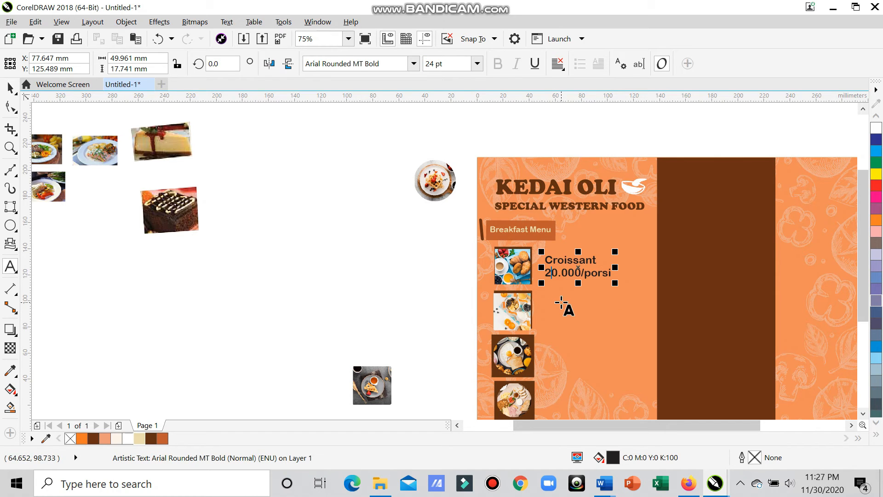
key("Home")
type("Rp")
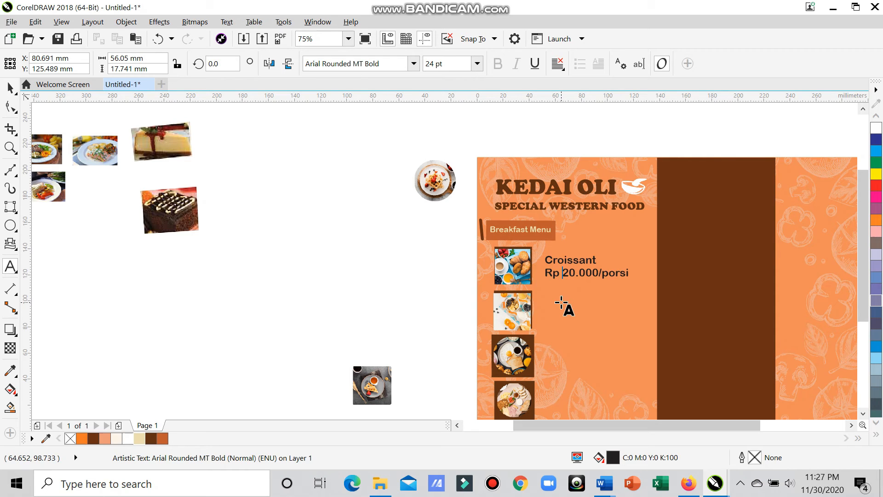
key("Escape")
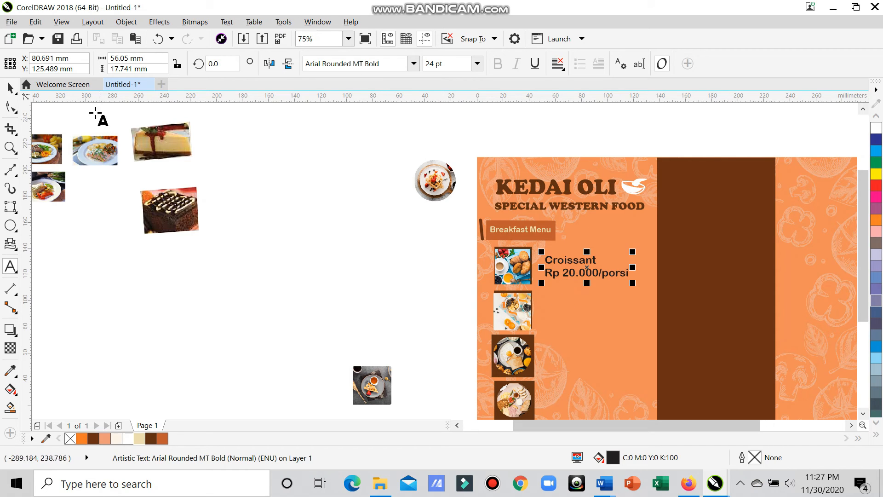
left_click(10, 87)
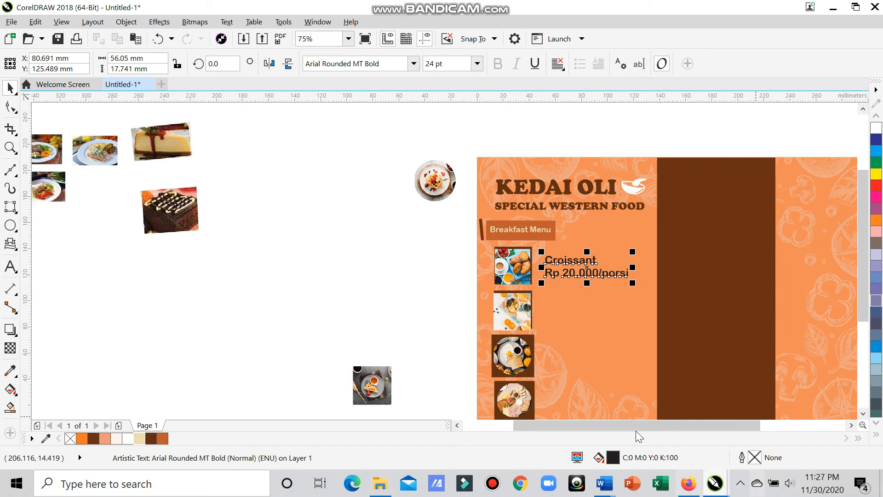
Step: Switch to the PHARMACODIN II DRAFT document in Word and copy the "MIX N' FUN OATMEAL 15.000/PORSI" entry
mouse_move(611, 486)
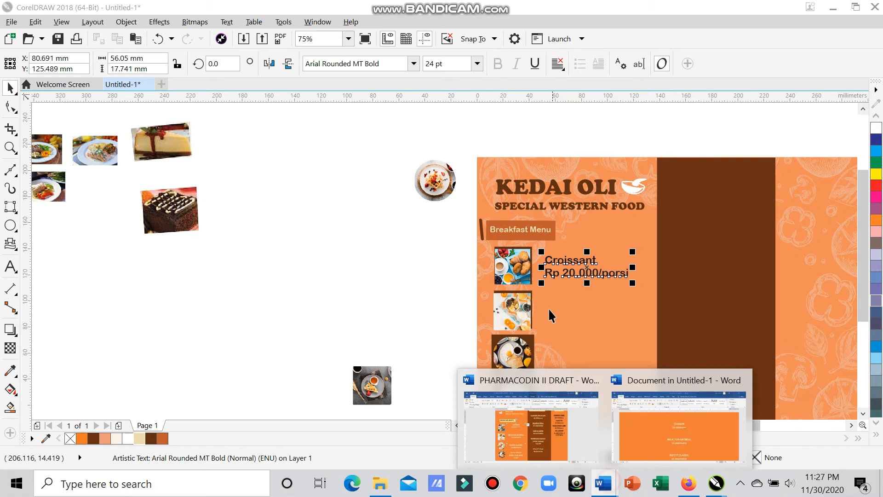
left_click(549, 430)
left_click_drag(293, 283, 395, 312)
key("ctrl+c")
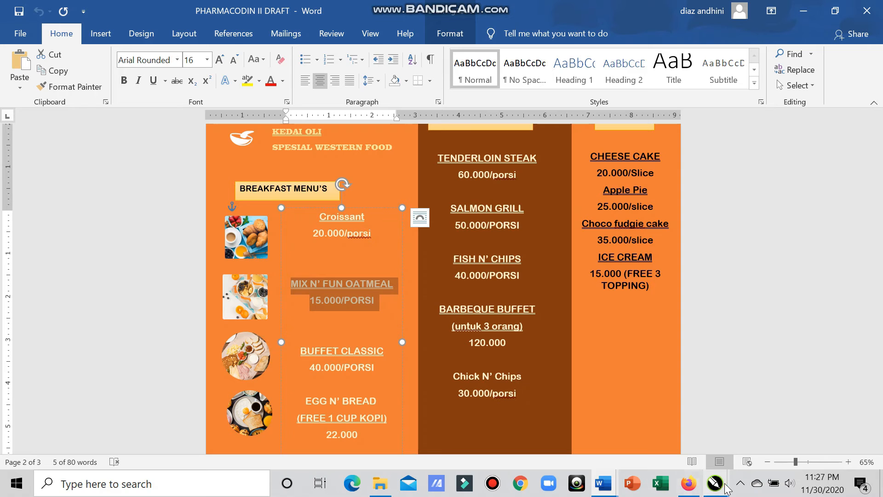
Step: Switch back to CorelDRAW and paste the copied oatmeal entry as artistic text beside the second breakfast photo
mouse_move(716, 483)
left_click(758, 440)
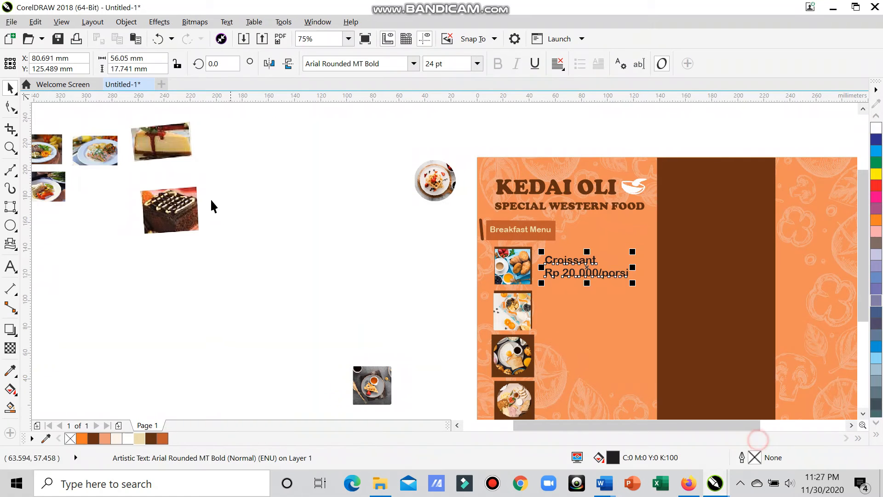
left_click(11, 266)
left_click(555, 304)
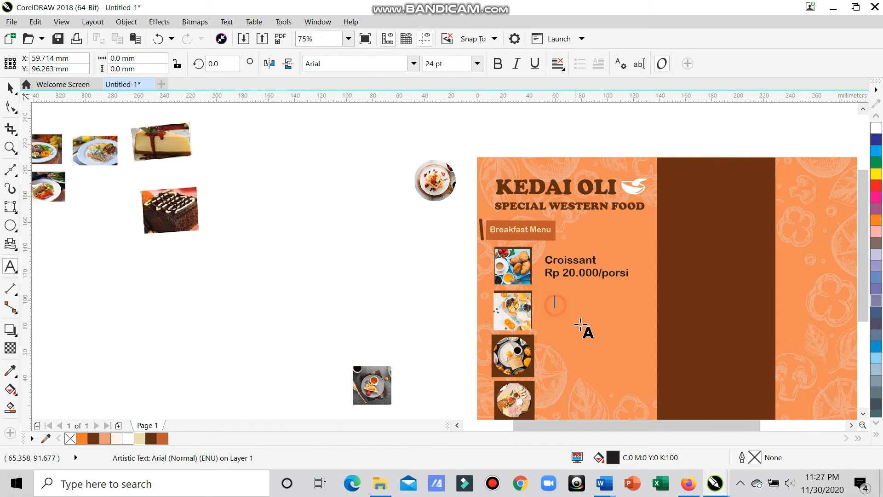
key("ctrl+v")
Step: Set the oatmeal text's font to Arial Rounded MT Bold and move it closer to its photo
left_click(12, 87)
left_click(416, 64)
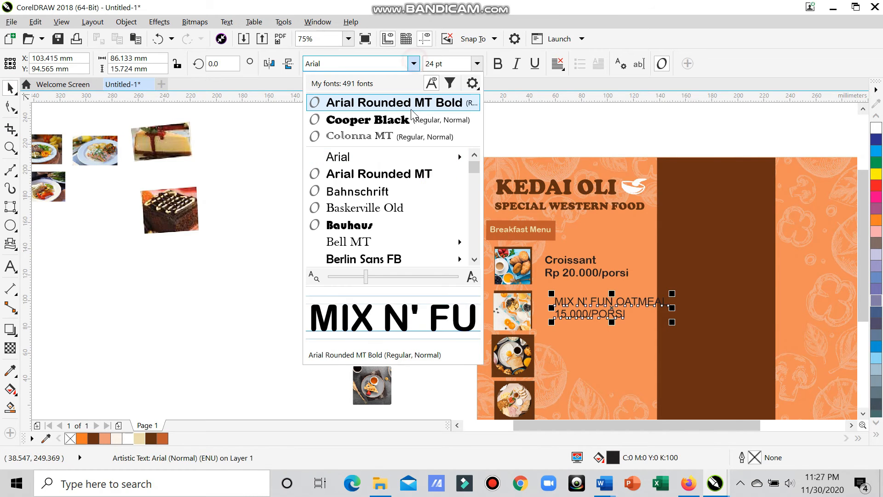
left_click(409, 104)
mouse_move(639, 301)
left_mouse_down()
mouse_move(618, 305)
mouse_move(631, 302)
left_mouse_up()
Step: Shift the oatmeal text slightly left and nudge it down to centre it beside its photo
left_click(592, 262)
left_click(591, 290)
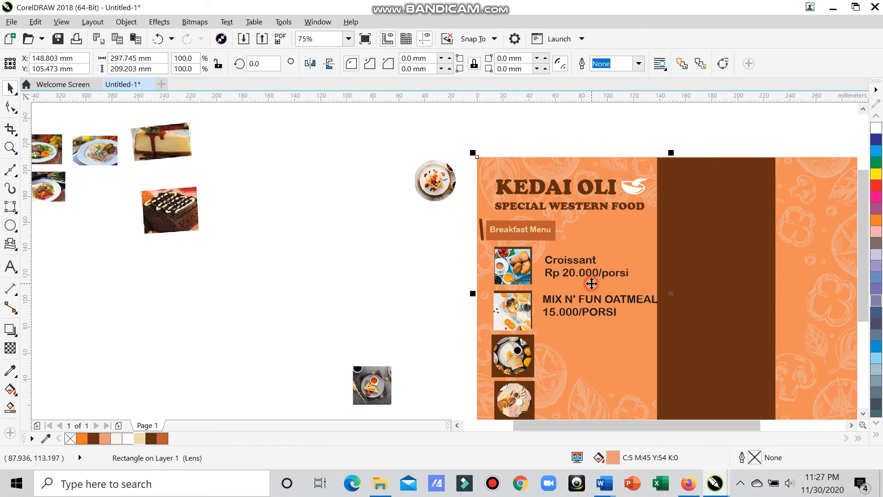
left_click(596, 298)
left_click(572, 269)
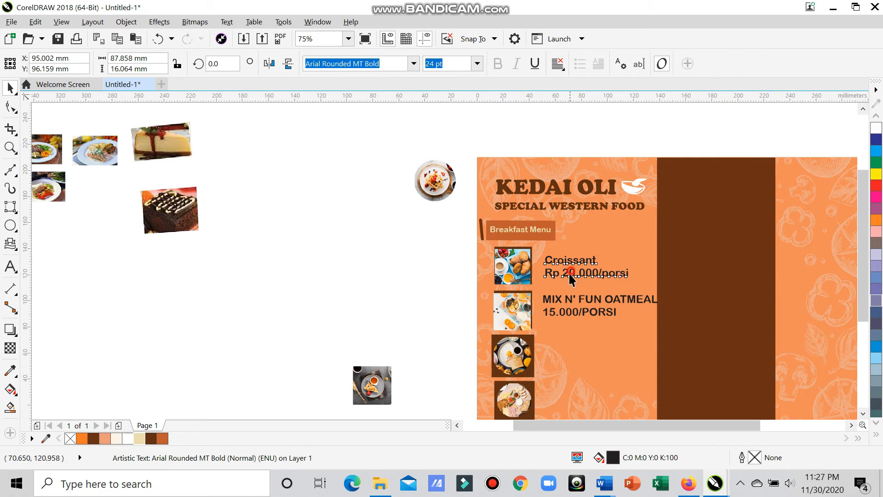
left_click(601, 303)
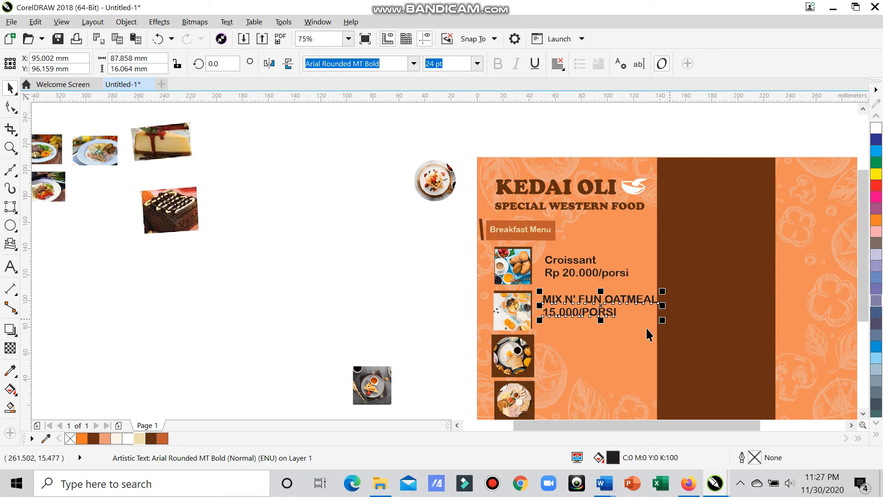
left_click_drag(662, 317, 657, 310)
key("Down")
key("Down")
key("Down")
key("Down")
key("Down")
key("Down")
key("Down")
key("Down")
key("Down")
key("Down")
key("Down")
key("Down")
key("Down")
key("Down")
key("Down")
key("Down")
key("Down")
key("Down")
key("Down")
key("Down")
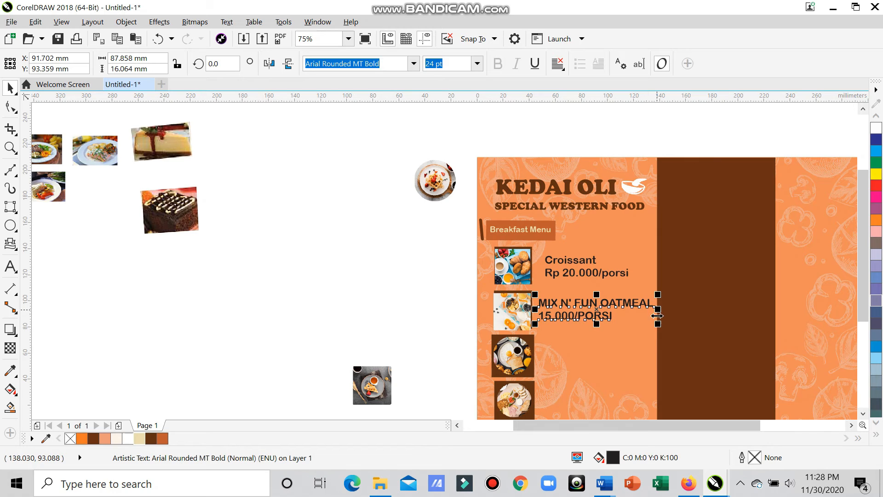
left_click(459, 288)
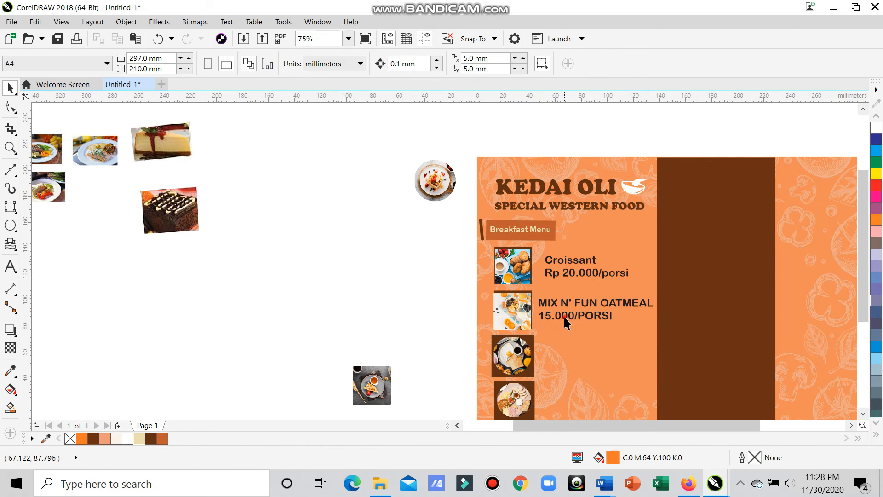
Step: Insert "Rp " before the oatmeal price so it reads "Rp 15.000/PORSI"
double_click(544, 317)
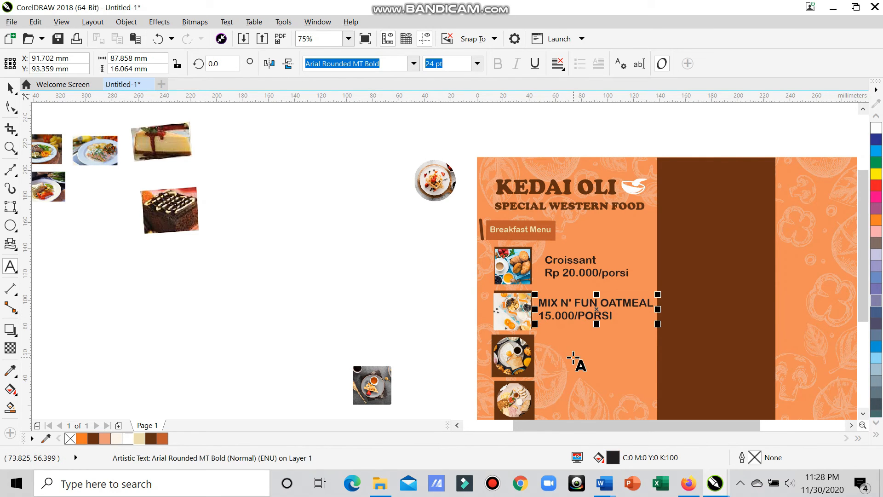
type("Rp")
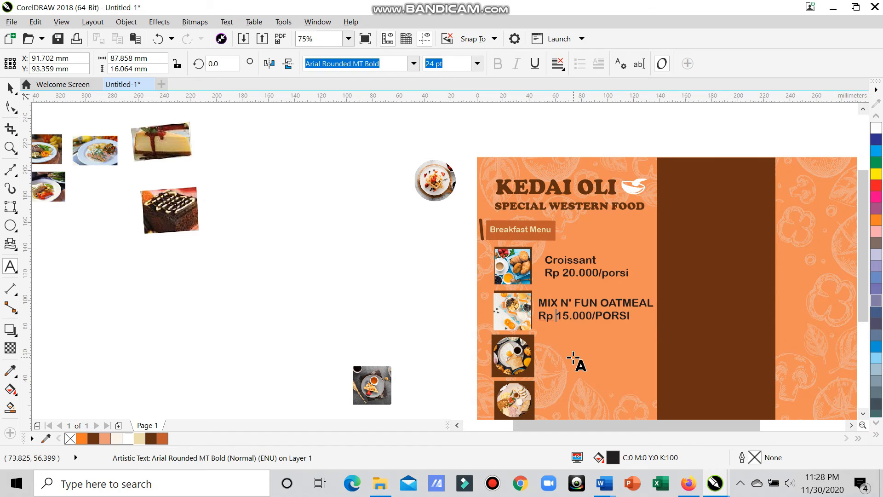
left_click(10, 87)
left_click(453, 309)
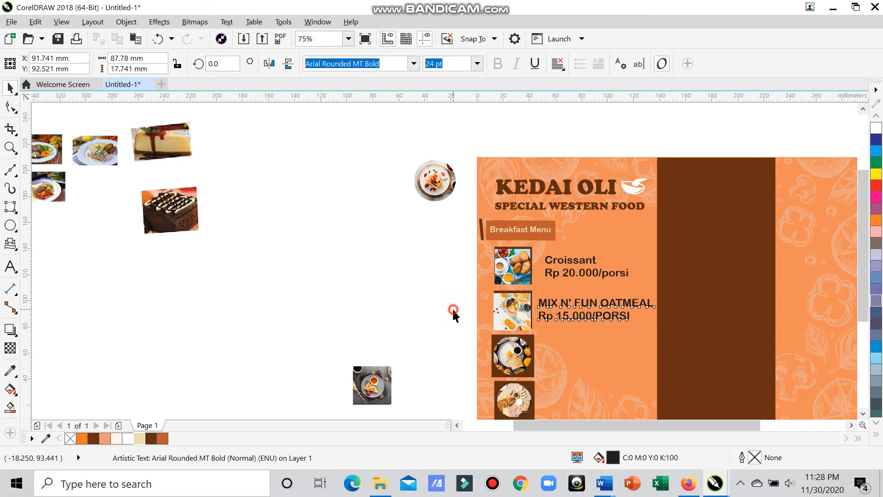
Step: Set the oatmeal text's font size to 23 pt
left_click_drag(460, 278, 653, 335)
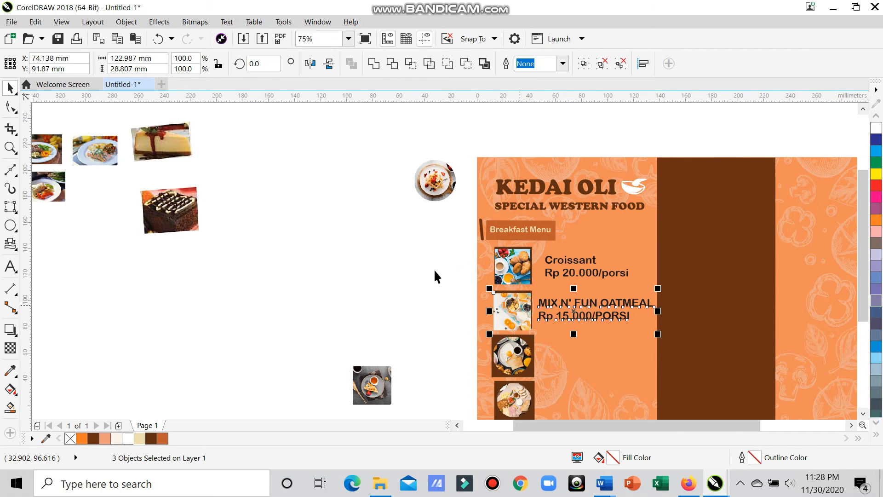
left_click(377, 254)
left_click(622, 305)
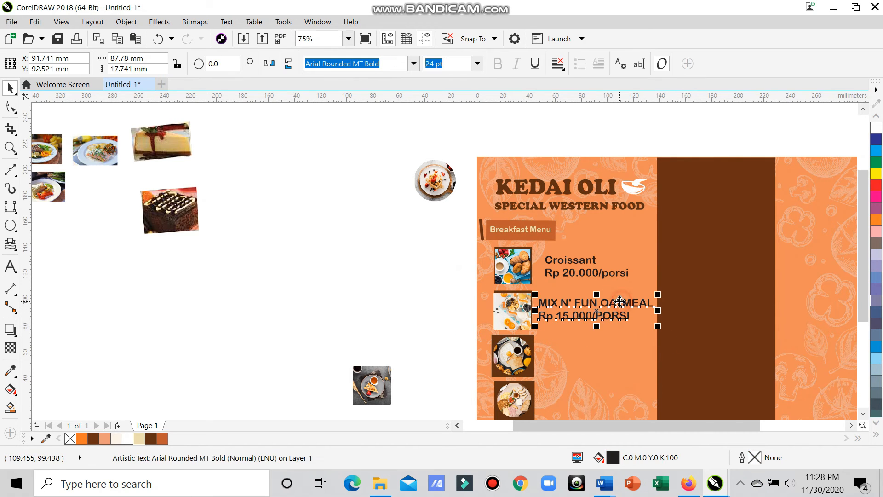
left_click(466, 65)
left_click_drag(466, 64, 427, 62)
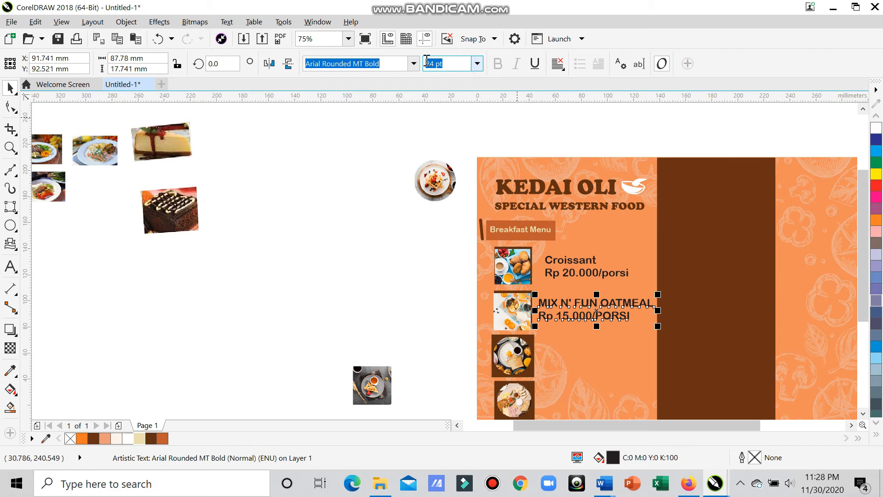
key("Return")
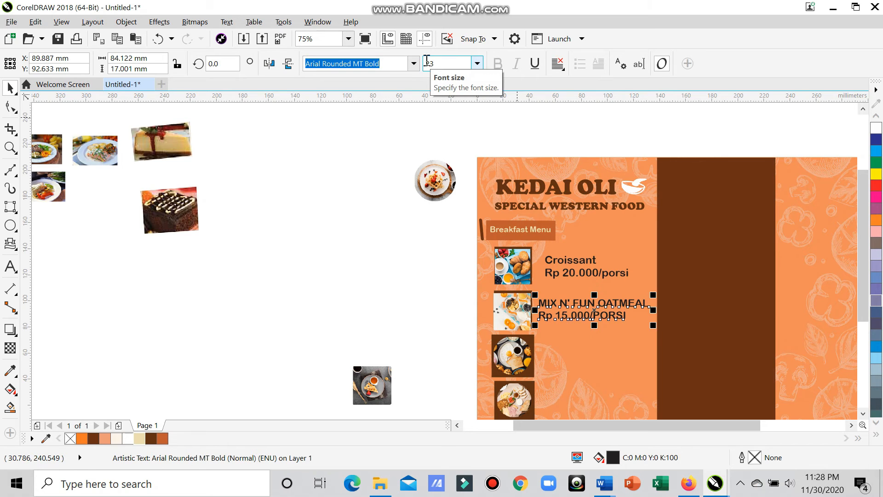
left_click(378, 322)
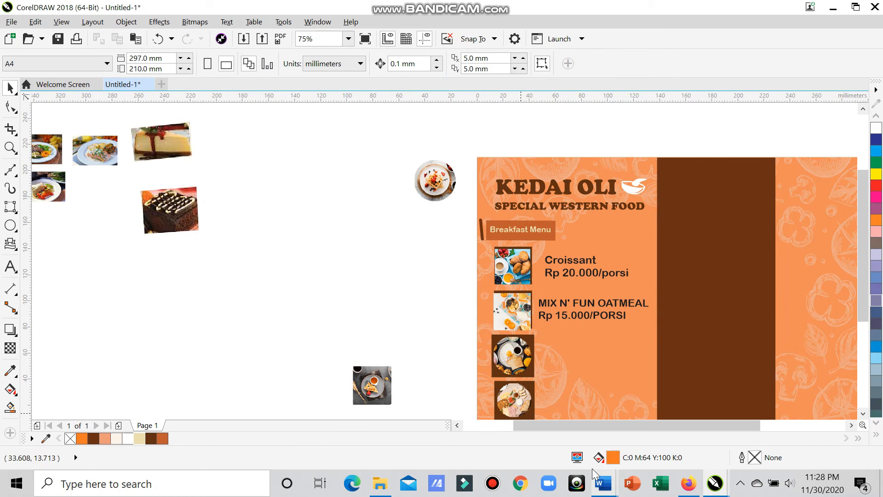
Step: Switch to the PHARMACODIN II DRAFT document in Word and copy the EGG N' BREAD (FREE 1 CUP KOPI) 22.000 text
scroll(842, 290, "down", 2)
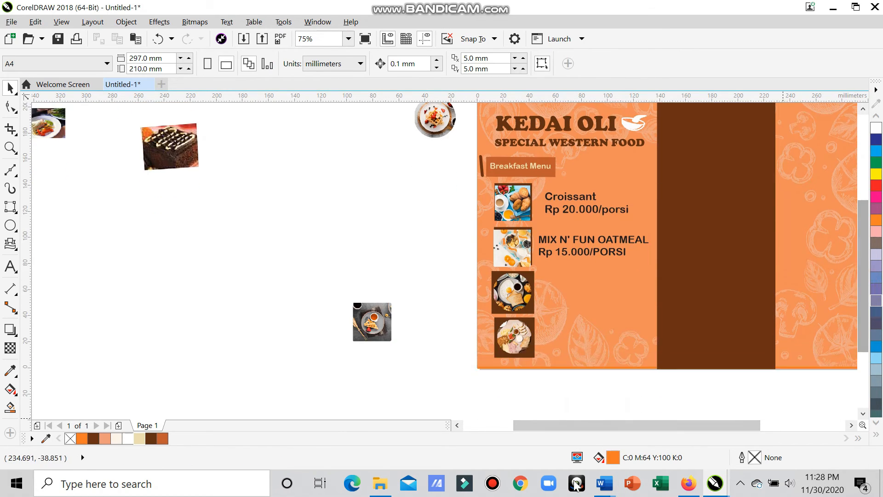
left_click(604, 483)
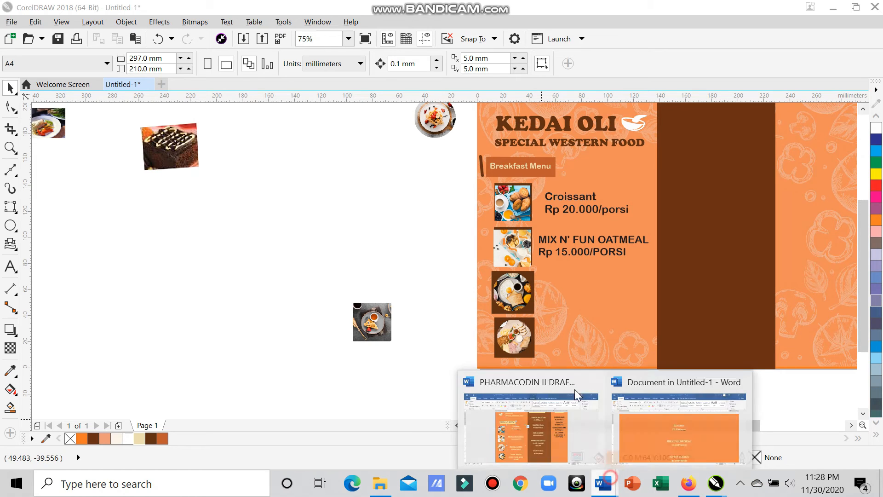
left_click(552, 414)
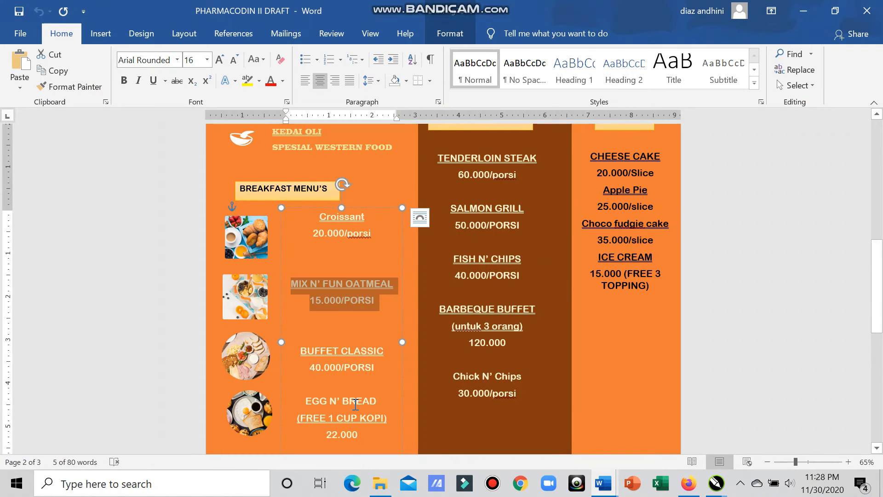
left_click(356, 404)
left_click_drag(306, 398, 385, 441)
key("ctrl+c")
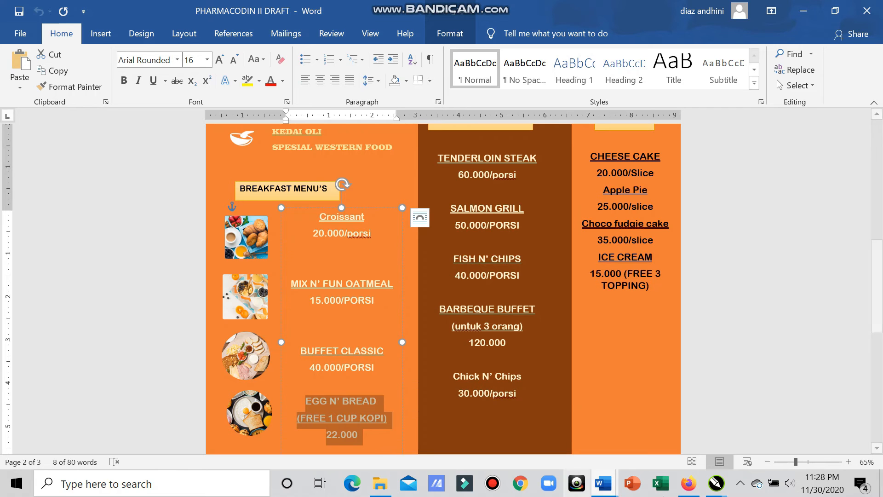
Step: Return to the Untitled-1 menu in CorelDRAW and paste the EGG N' BREAD text as artistic text beside the lowest breakfast photo
left_click(604, 483)
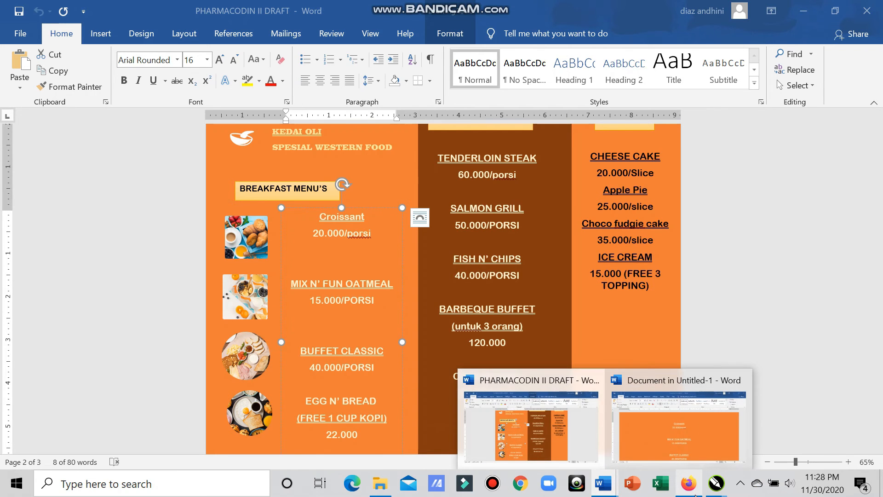
left_click(717, 484)
left_click(768, 436)
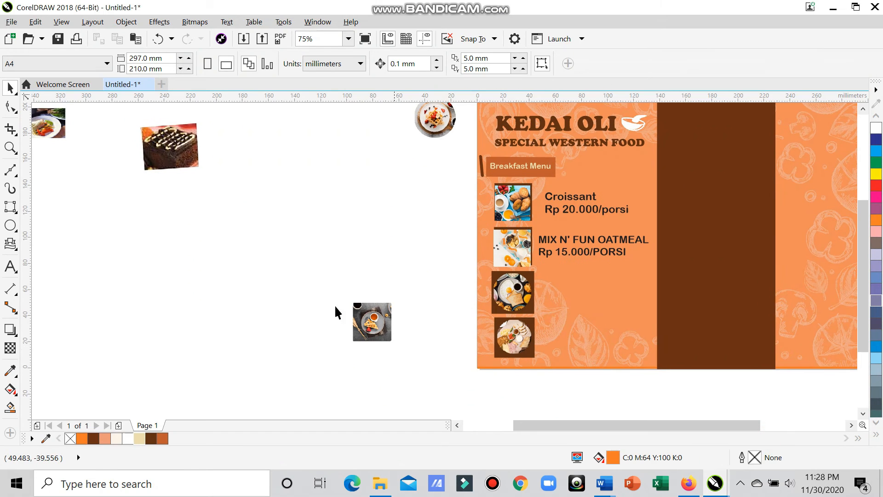
left_click(15, 269)
left_click(554, 321)
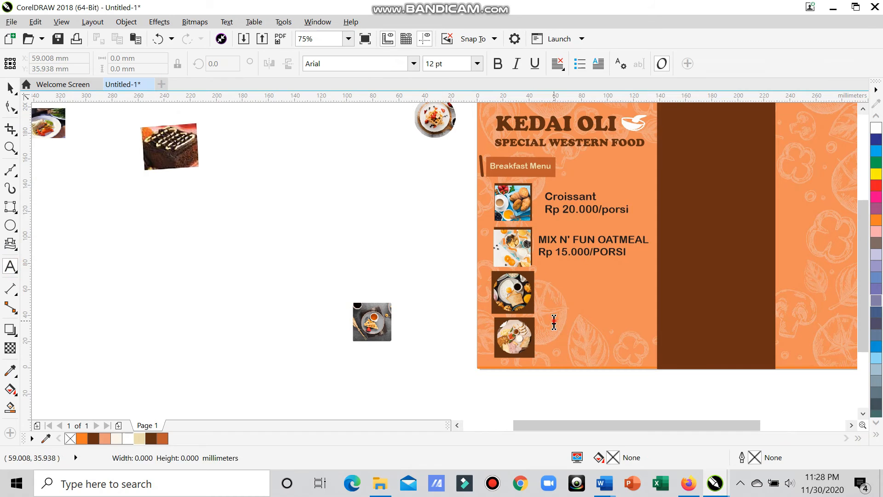
key("ctrl+v")
left_click(10, 88)
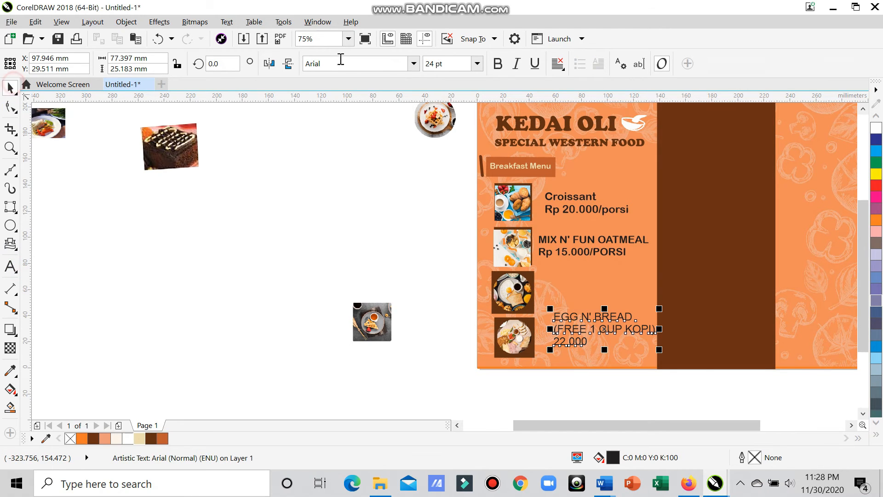
Step: Set the EGG N' BREAD text's font to Arial Rounded MT Bold, keeping the size at 24 pt
left_click(414, 64)
left_click(410, 98)
left_click(477, 64)
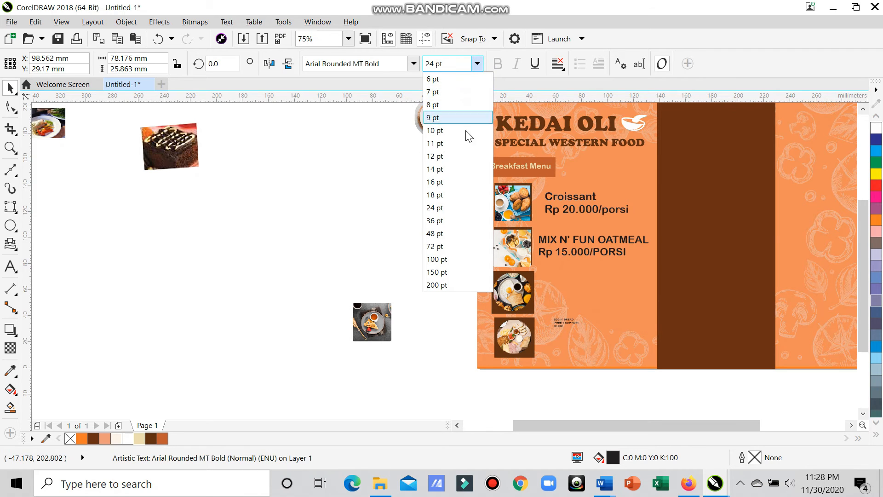
left_click(325, 154)
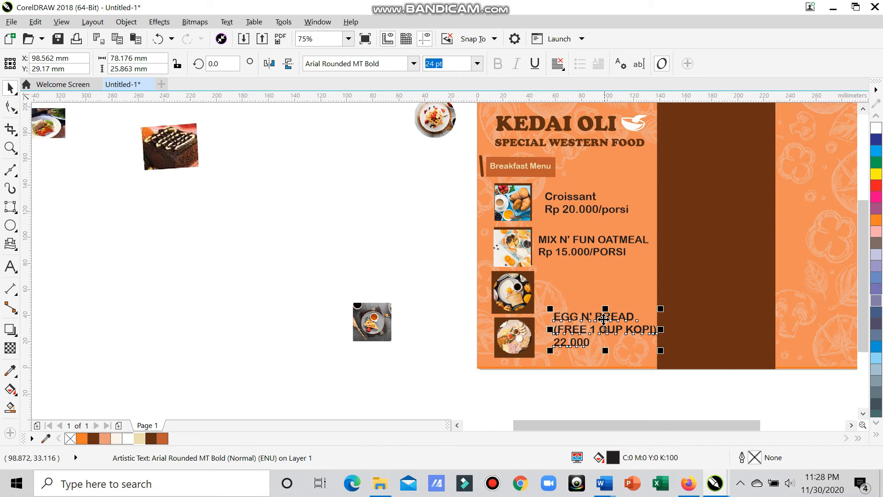
Step: Move the EGG N' BREAD text closer to its photo and left-align its lines
left_click(559, 64)
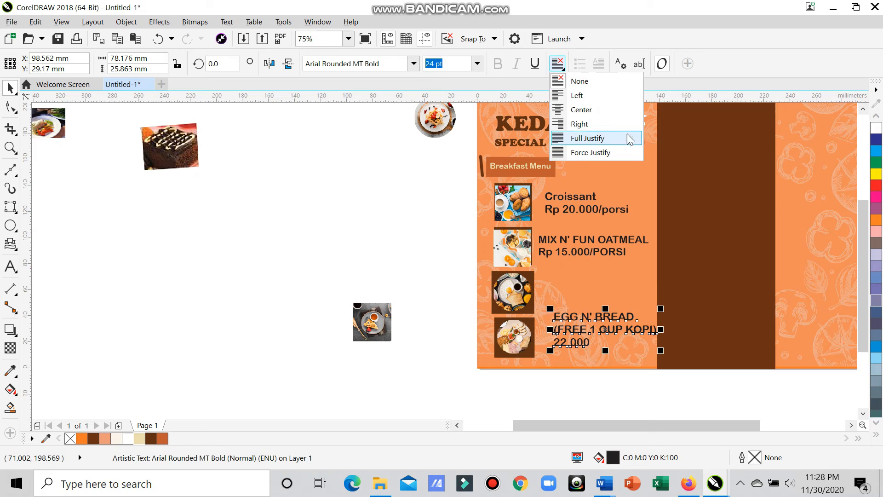
left_click(603, 110)
left_click_drag(607, 321, 593, 326)
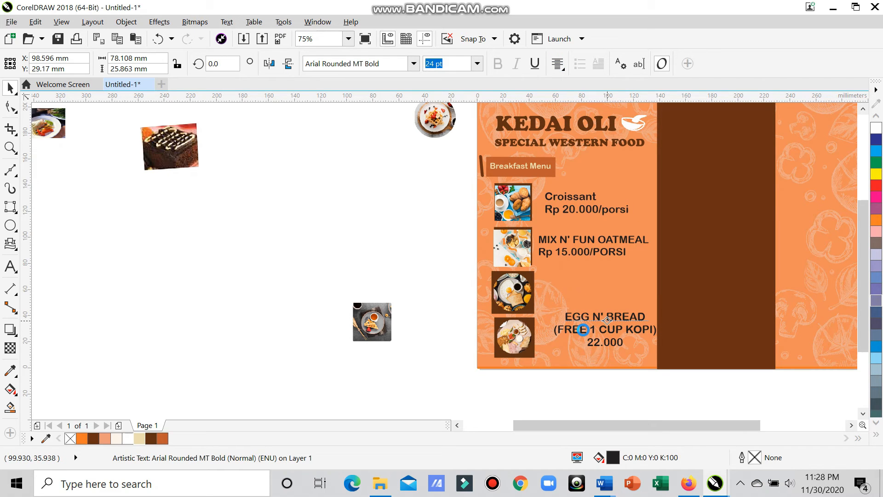
left_click_drag(565, 334, 580, 324)
left_click(565, 66)
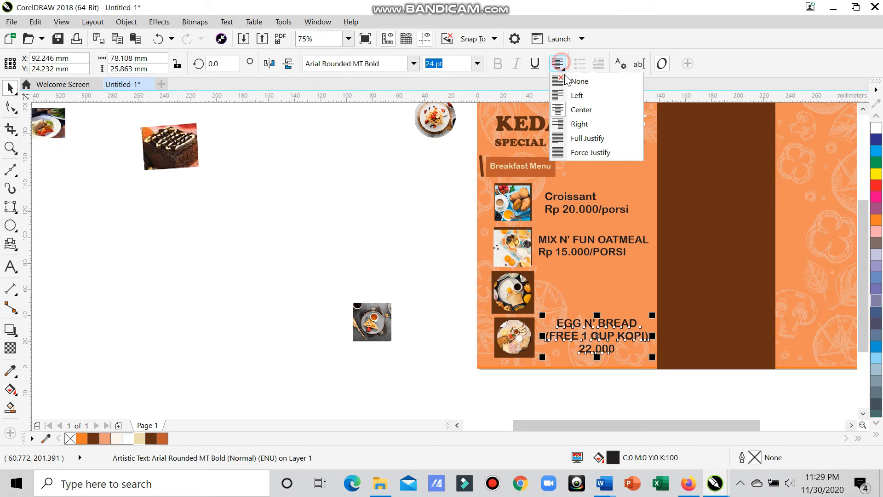
left_click(572, 94)
Step: Insert "Rp " before the EGG N' BREAD price so it reads "Rp 22.000"
left_click(594, 369)
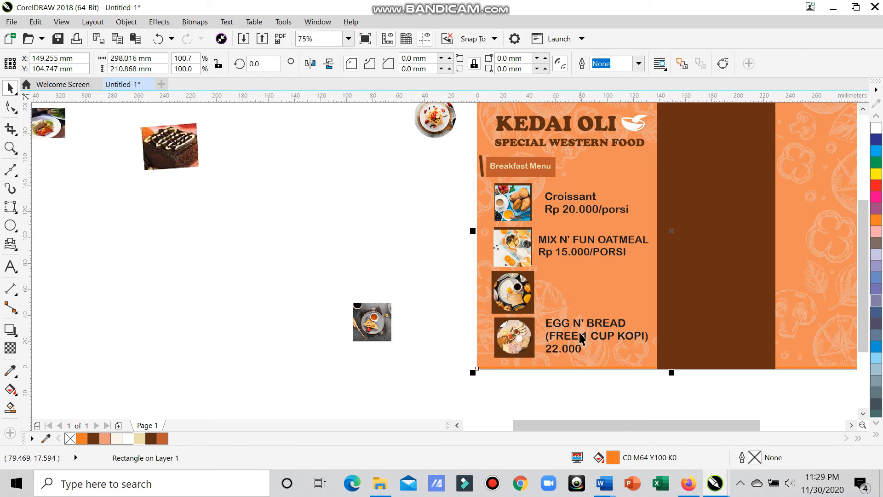
double_click(556, 354)
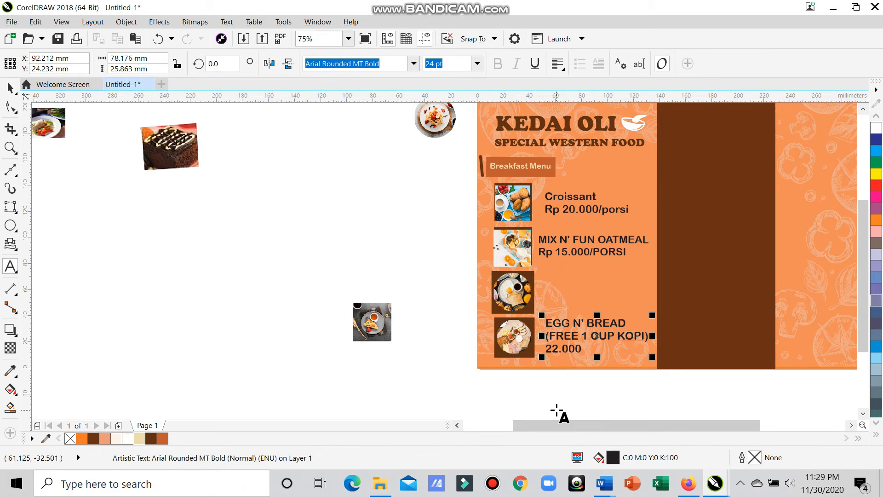
type("Rp")
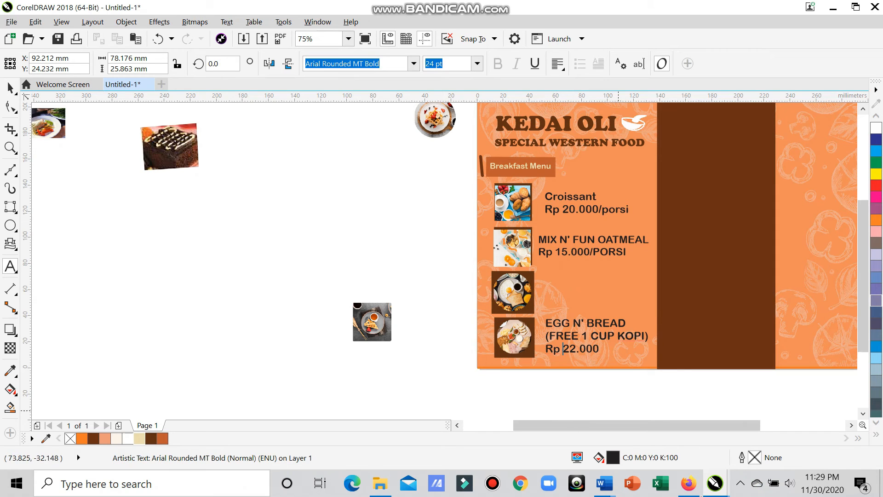
Step: Switch to the PHARMACODIN II DRAFT document in Word and copy the BUFFET CLASSIC 40.000/PORSI text
left_click(604, 483)
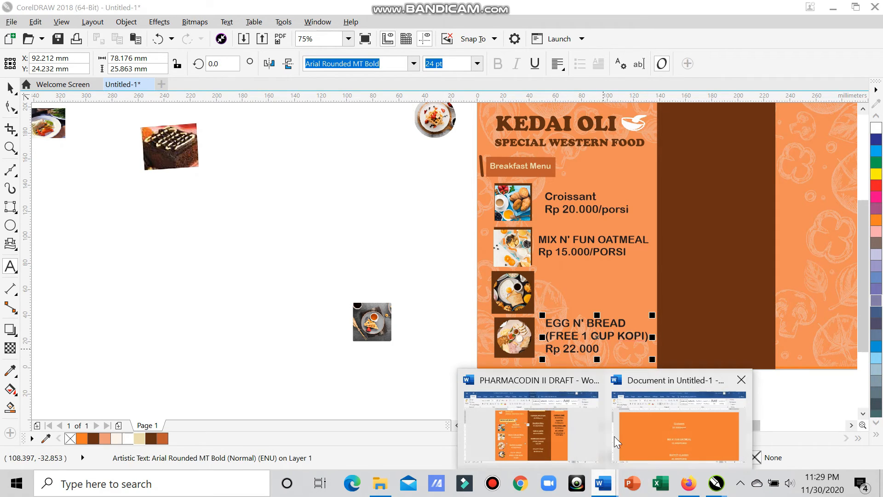
left_click(532, 426)
left_click_drag(304, 351, 392, 374)
key("ctrl+c")
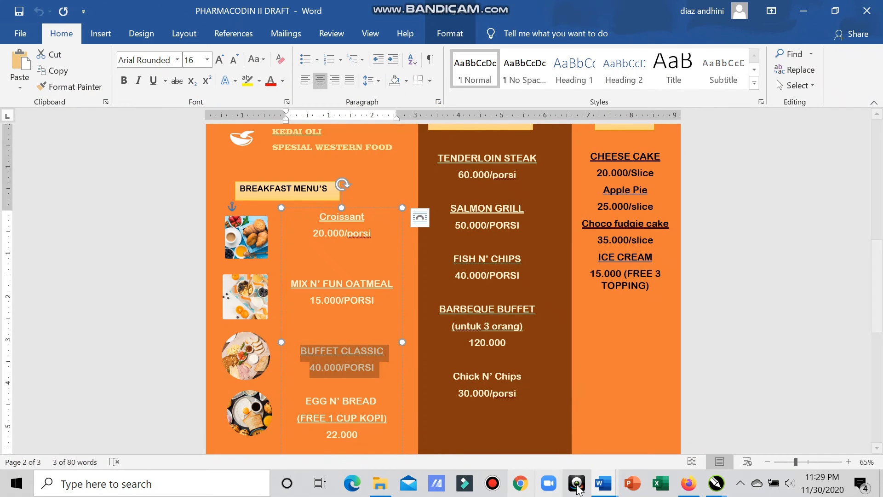
Step: Switch back to the Untitled-1 menu in CorelDRAW, end the text editing and deselect the EGG N' BREAD text
left_click(715, 483)
left_click(639, 425)
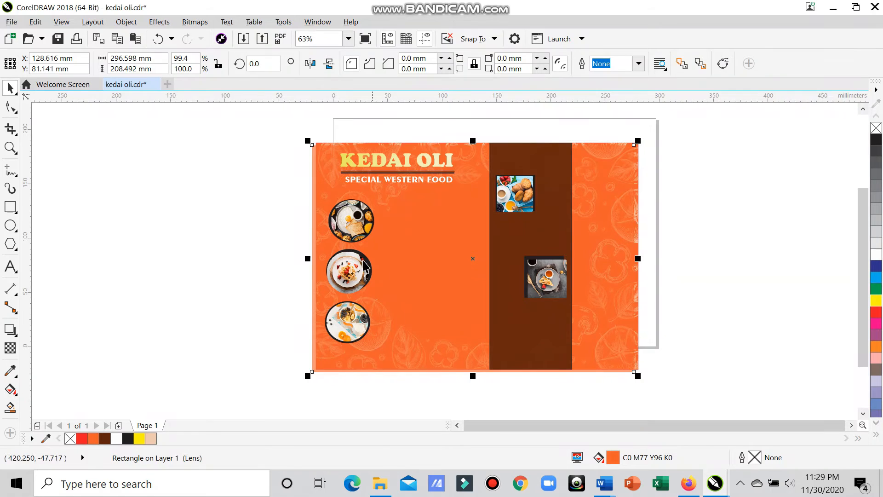
left_click(718, 484)
left_click(749, 427)
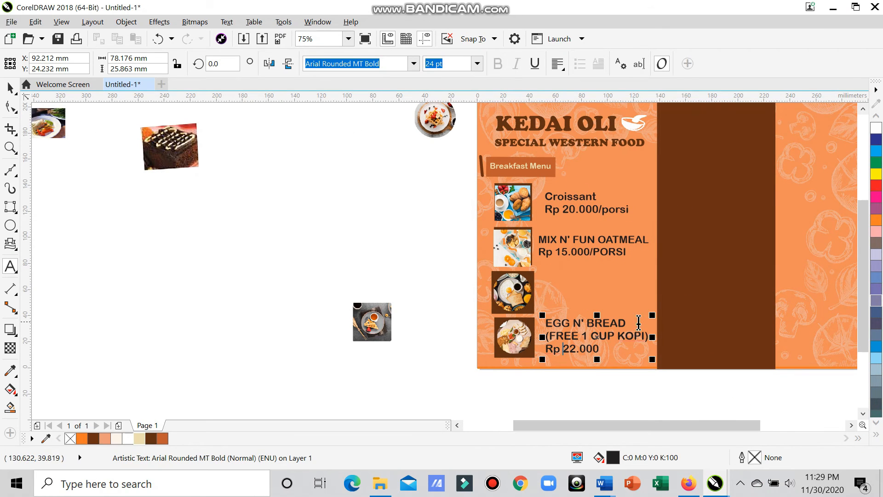
key("ctrl+space")
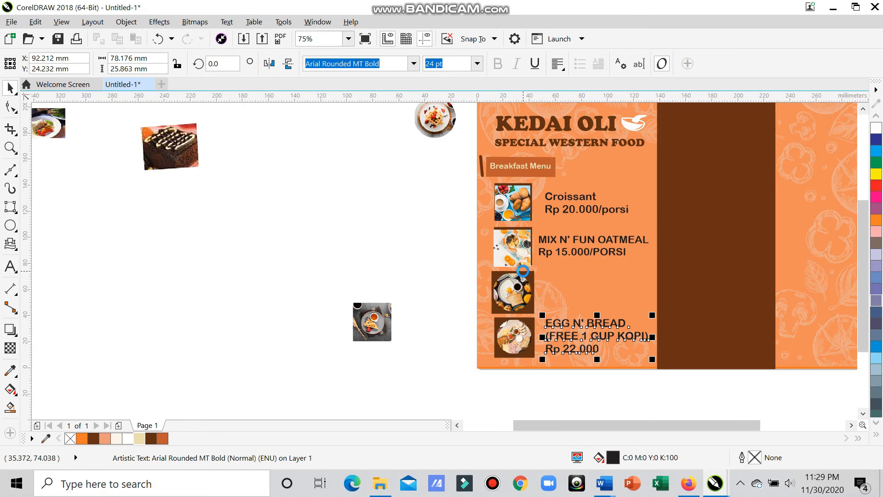
key("Escape")
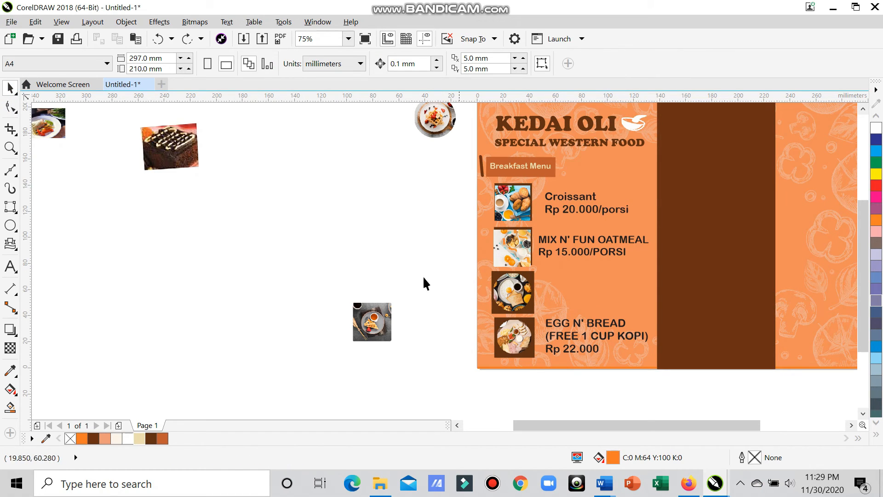
Step: Return to the BUFFET CLASSIC entry in the Word draft and place its text beside the third breakfast photo in the CorelDRAW menu
left_click(11, 267)
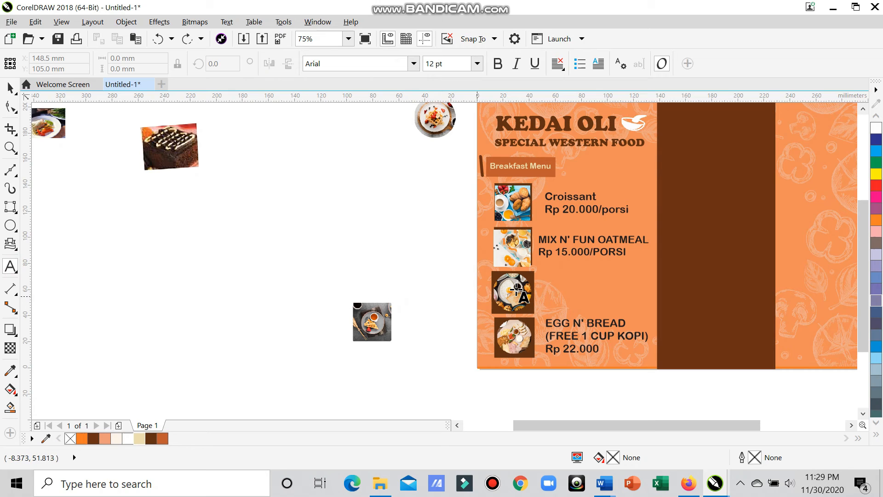
left_click(548, 276)
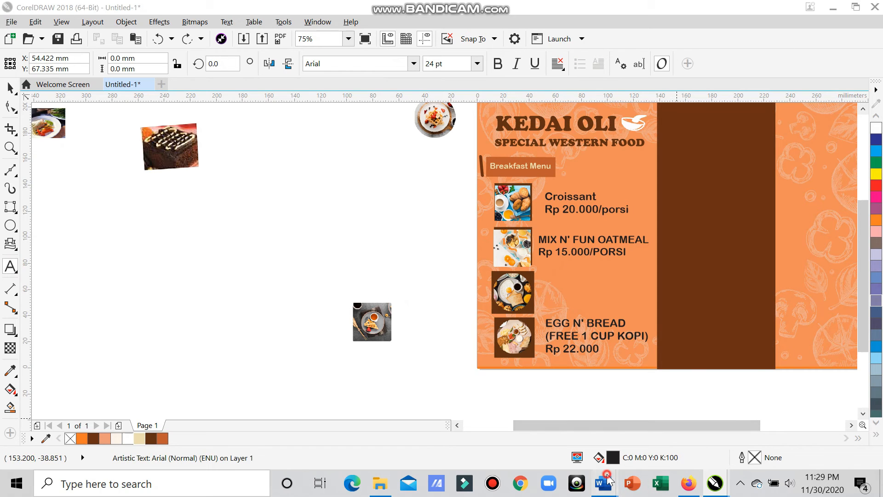
mouse_move(604, 483)
left_click(706, 410)
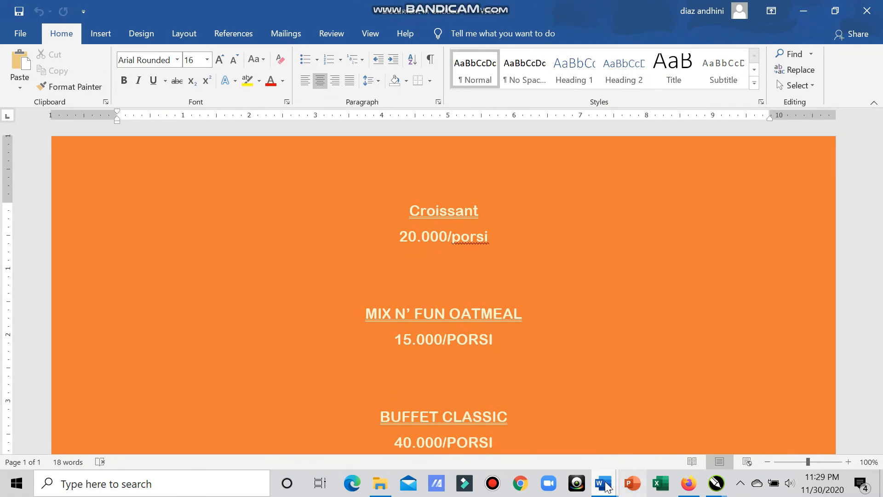
left_click(531, 444)
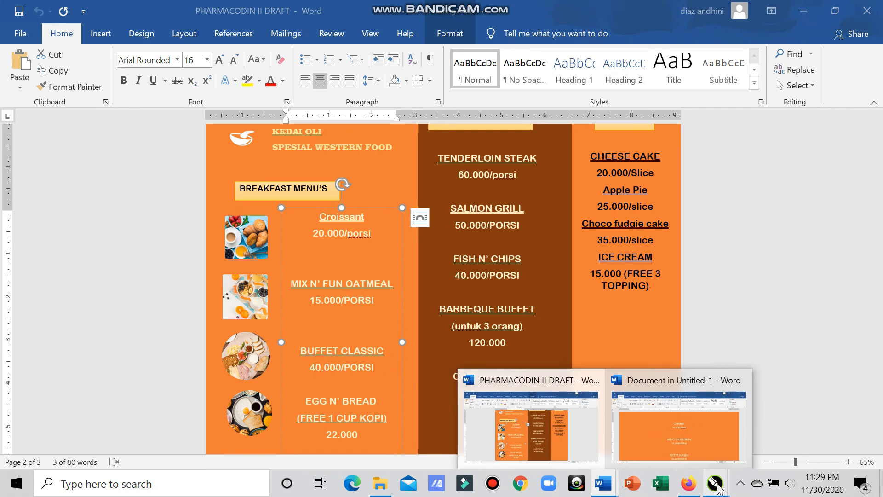
mouse_move(715, 483)
left_click(778, 430)
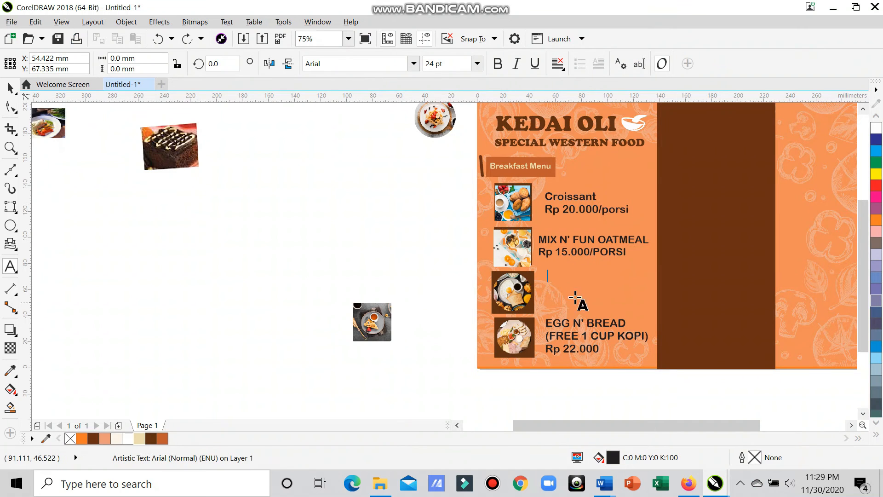
left_click(549, 276)
key("ctrl+v")
left_click(9, 87)
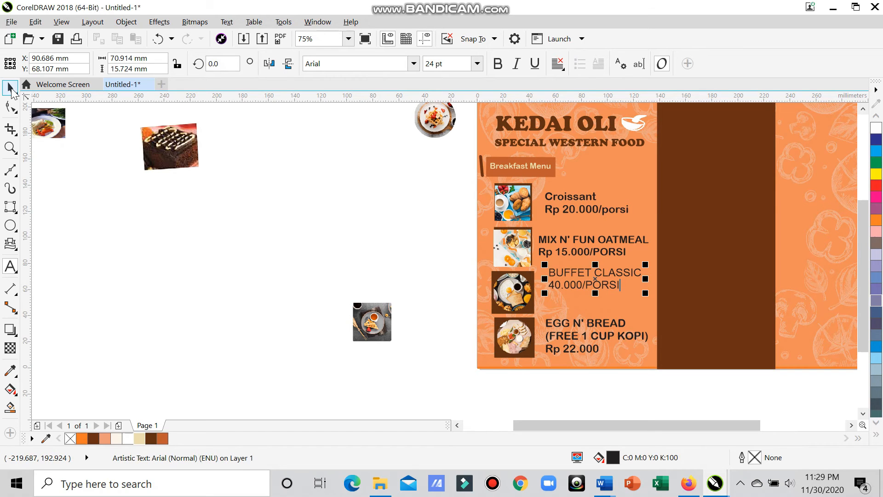
Step: Move the BUFFET CLASSIC text slightly down beside its photo and set its font to Arial Rounded MT Bold
left_click_drag(620, 274, 617, 286)
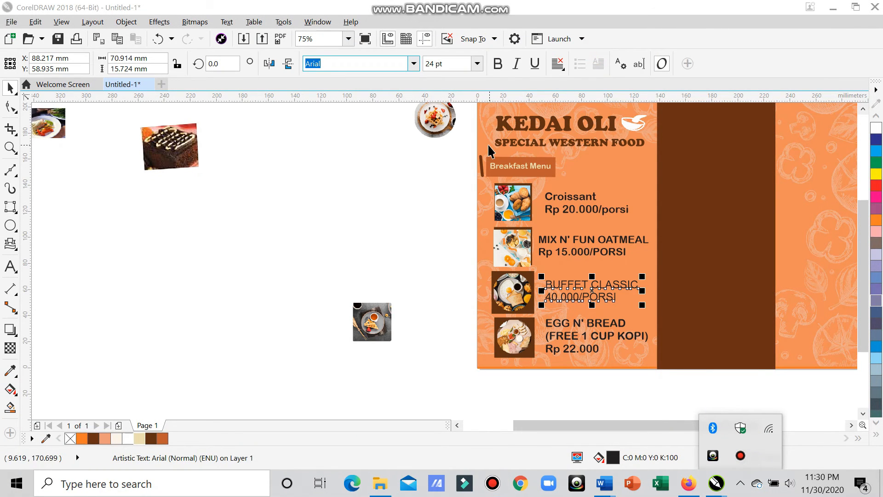
left_click(414, 64)
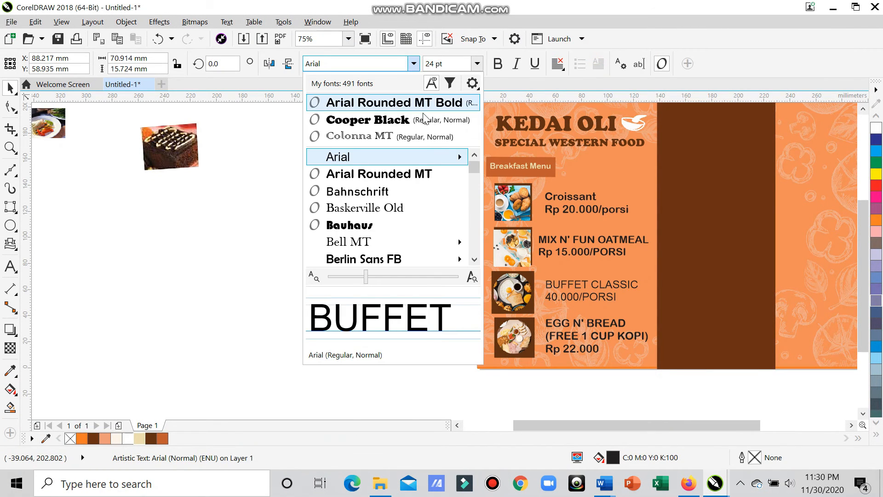
left_click(391, 122)
left_click(414, 64)
left_click(414, 103)
left_click(414, 63)
left_click(414, 120)
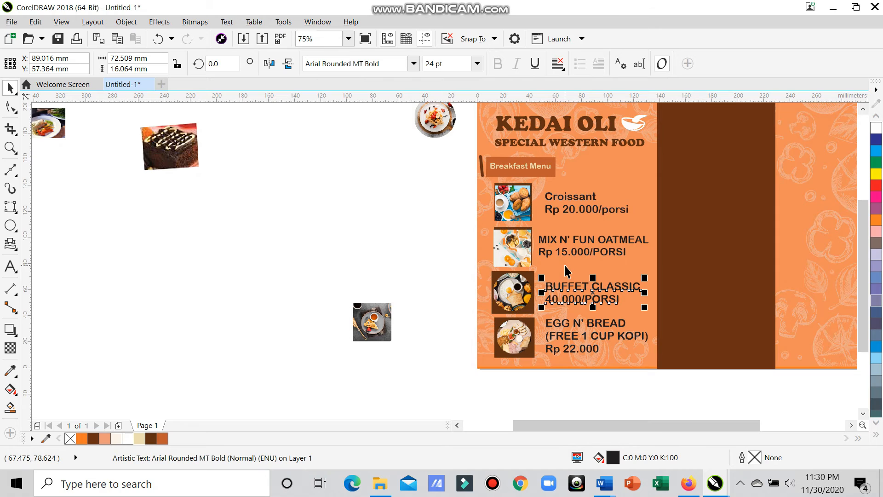
Step: Edit the BUFFET CLASSIC price line to read Rp 70.000/PORSI
left_click(606, 282)
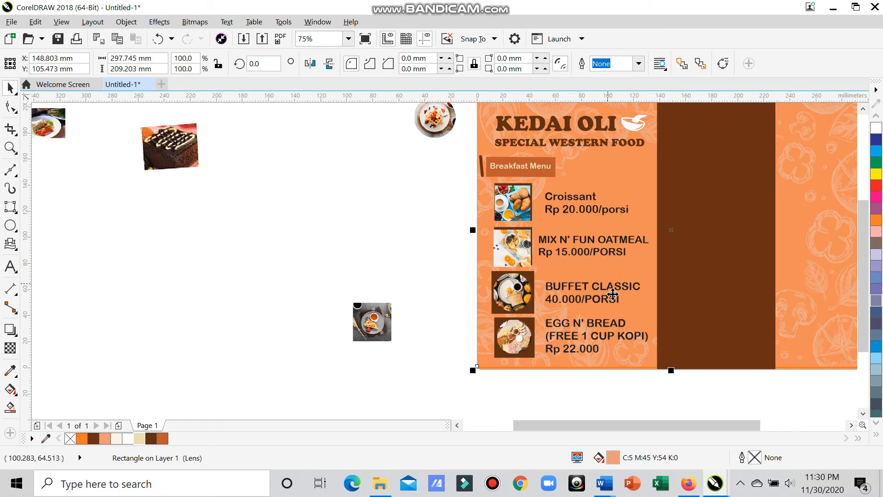
double_click(547, 300)
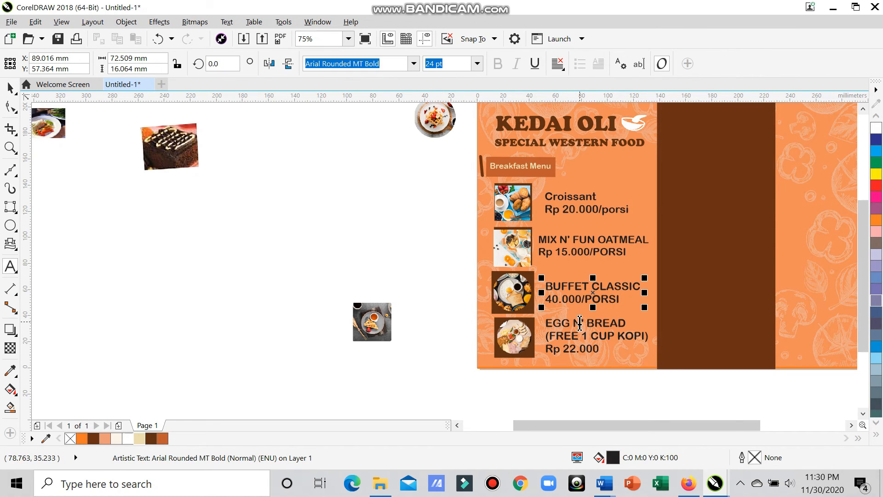
type("Rp")
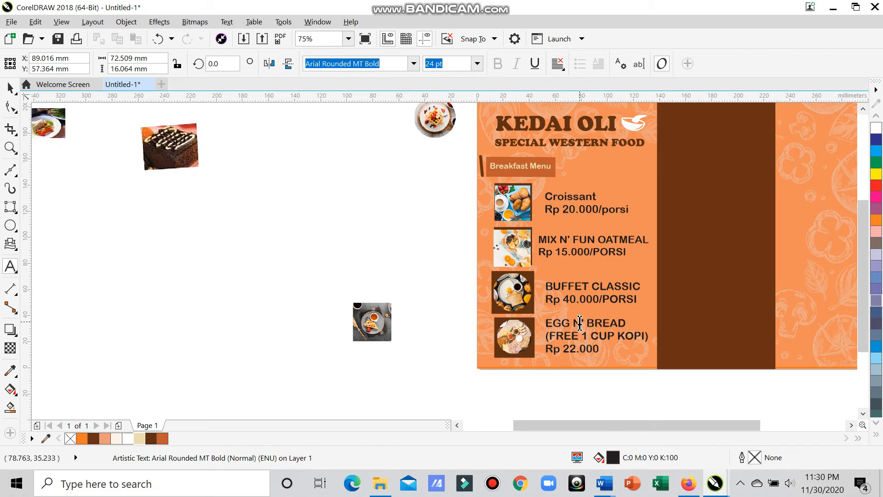
key("Delete")
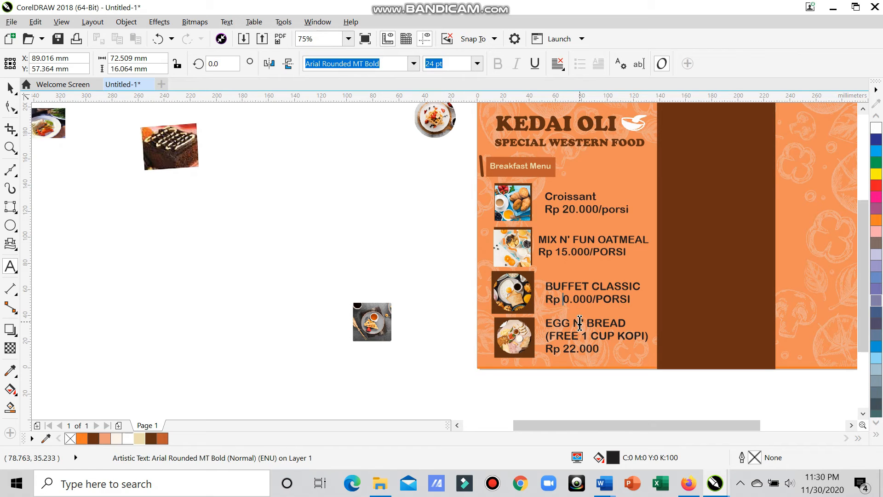
type("7")
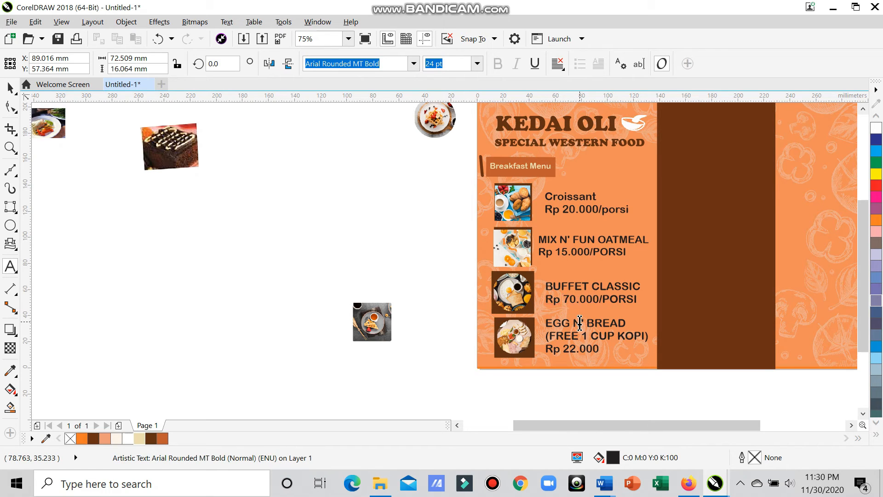
Step: Swap the last two entries, placing EGG N' BREAD beside the third breakfast photo and BUFFET CLASSIC beside the fourth
left_click(10, 88)
left_click_drag(603, 289, 739, 396)
double_click(598, 339)
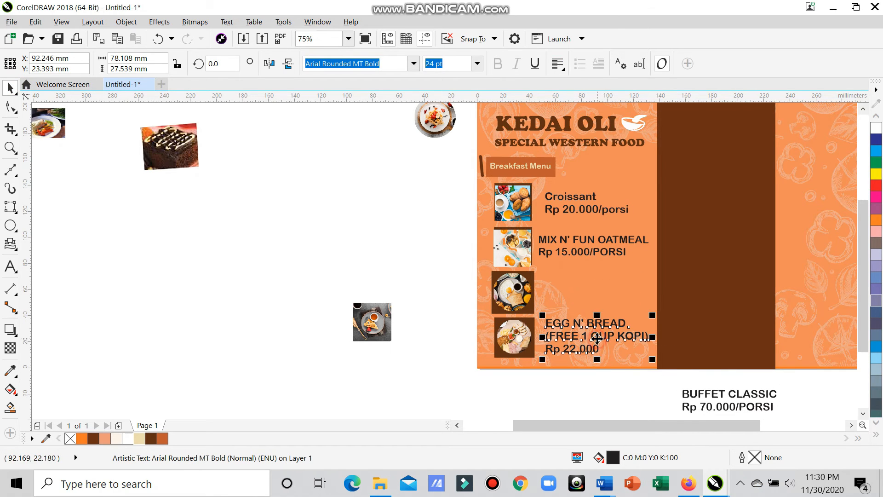
left_click_drag(599, 338, 595, 323)
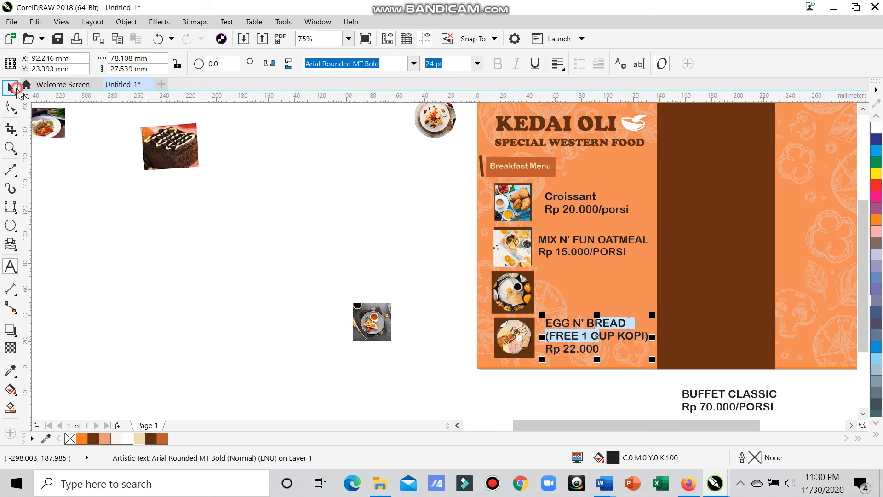
left_click(10, 88)
left_click_drag(560, 321, 559, 275)
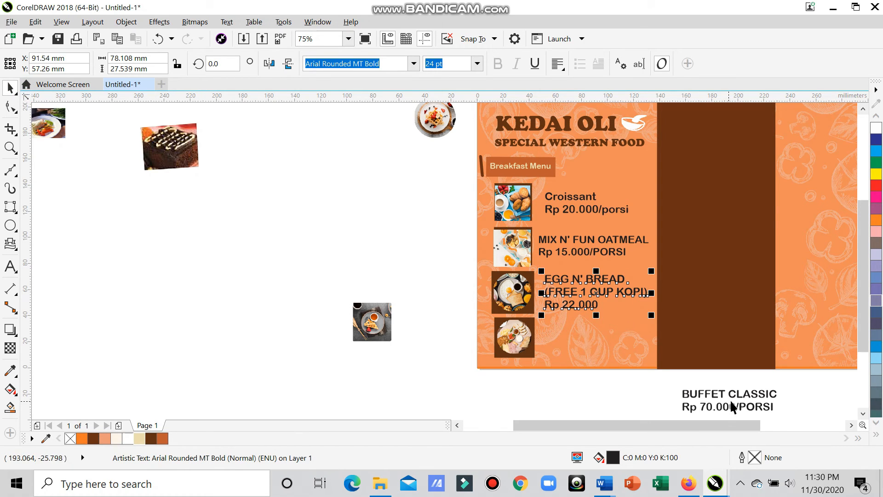
left_click_drag(762, 406, 625, 341)
key("Down")
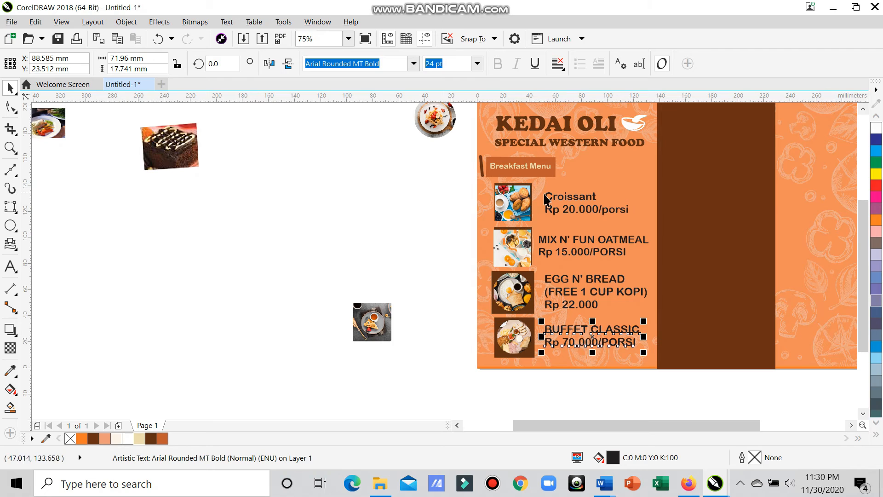
Step: Append "/porsi" to the Rp 22.000 price of the EGG N' BREAD entry
double_click(565, 197)
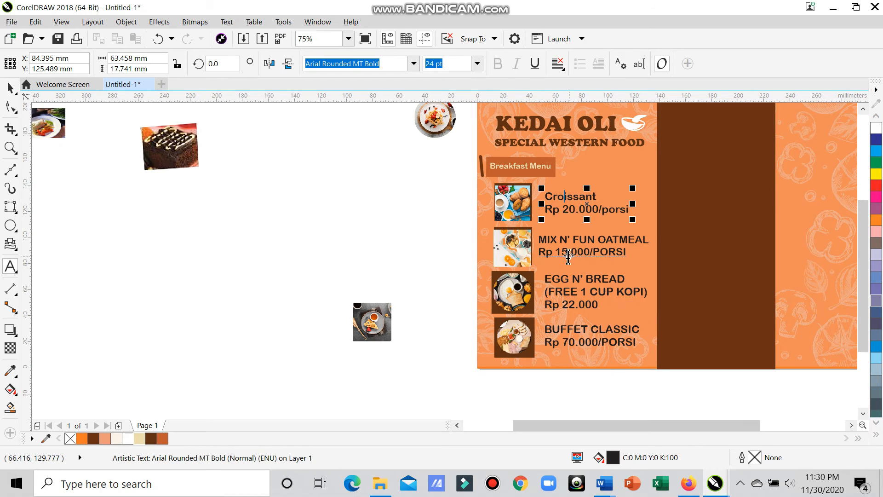
left_click(601, 194)
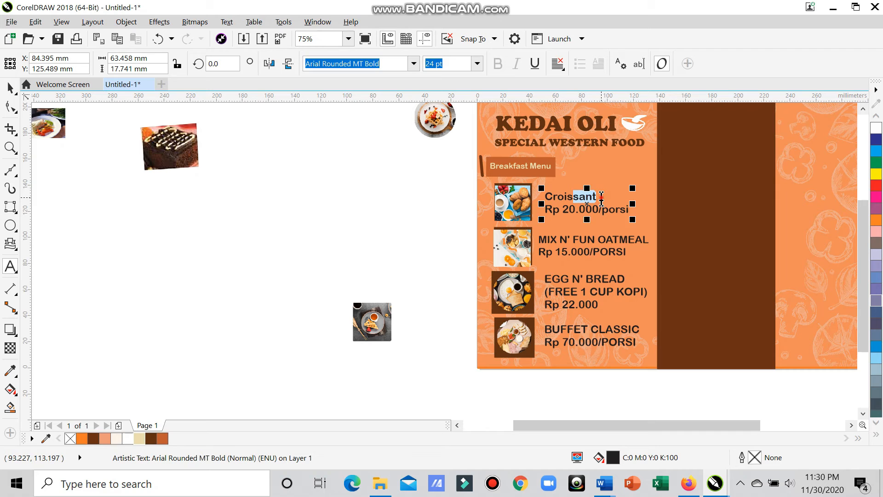
left_click(602, 196)
left_click(604, 211)
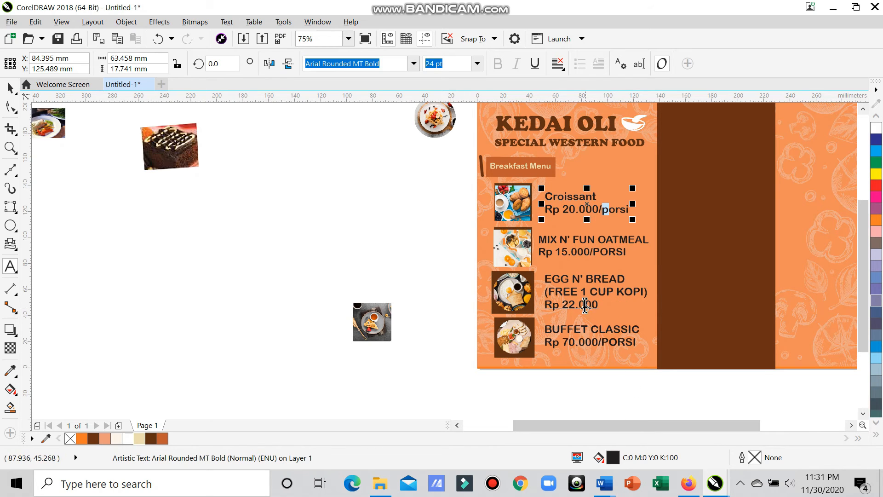
left_click(585, 305)
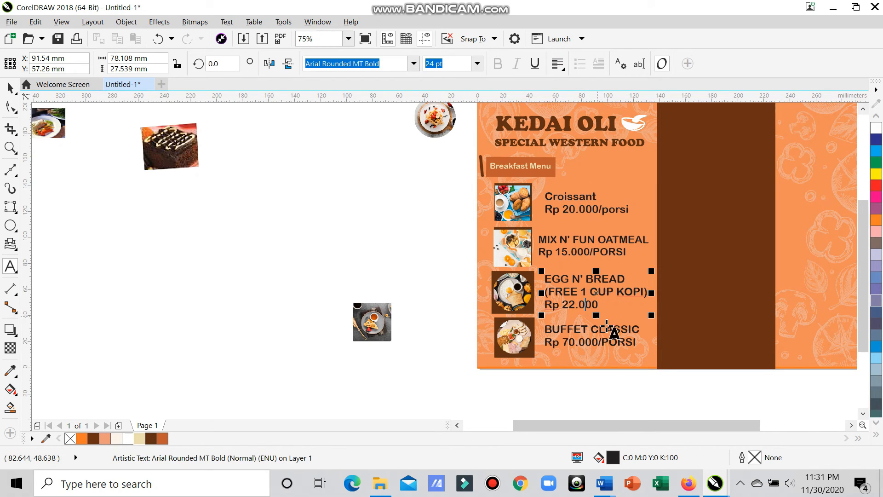
left_click(599, 305)
type("/porsi")
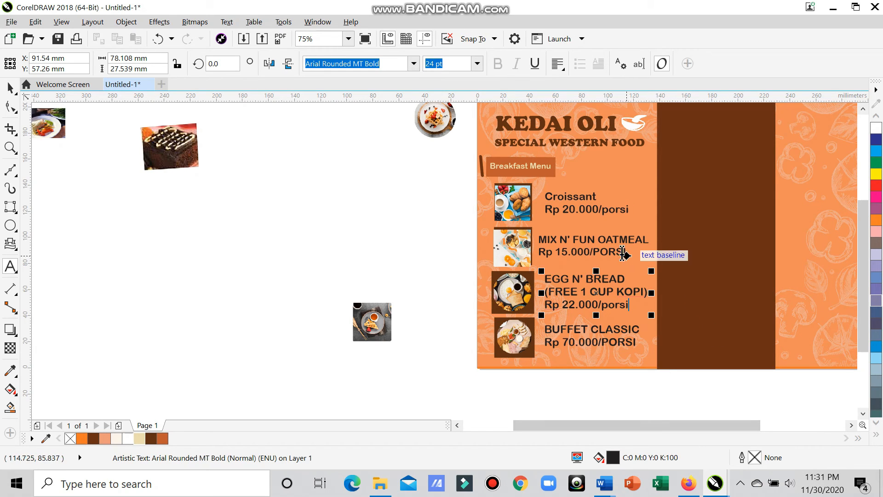
Step: Change PORSI to lowercase "porsi" in the MIX N' FUN OATMEAL and BUFFET CLASSIC prices, and end the text editing
left_click(630, 258)
key("BackSpace")
key("BackSpace")
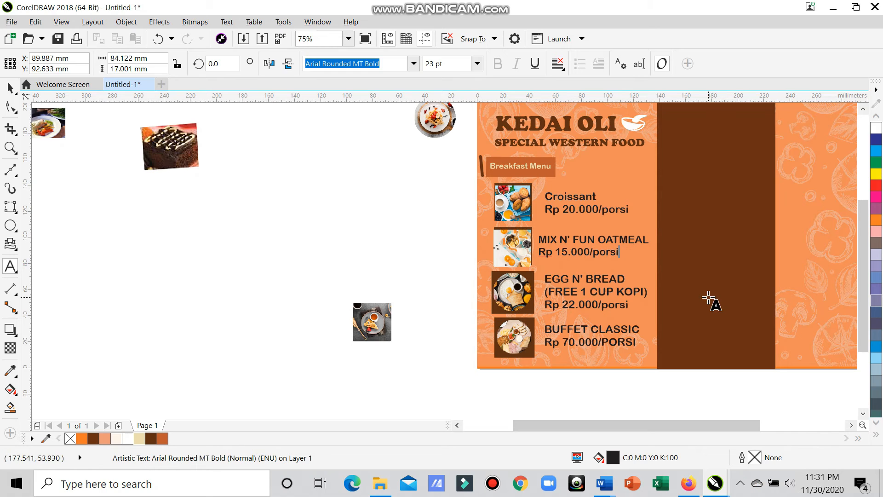
double_click(622, 340)
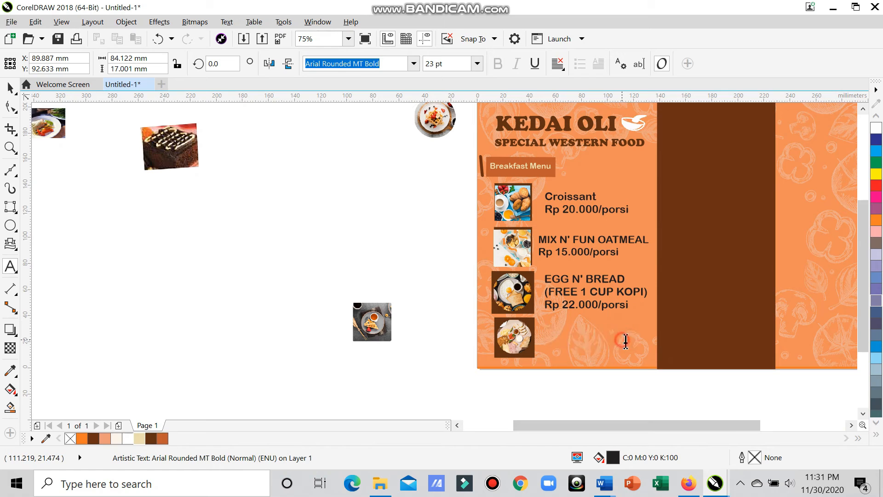
left_click(642, 344)
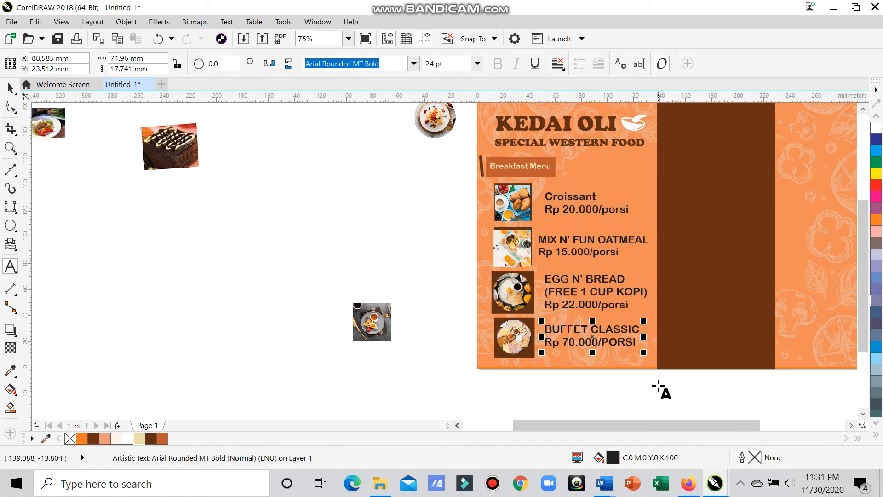
key("BackSpace")
key("BackSpace")
key("BackSpace")
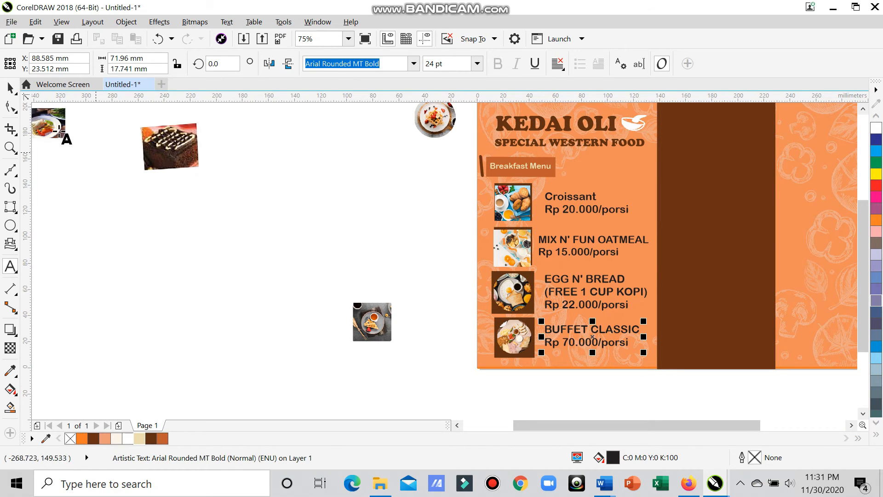
left_click(10, 88)
left_click(660, 367)
left_click_drag(671, 396, 523, 183)
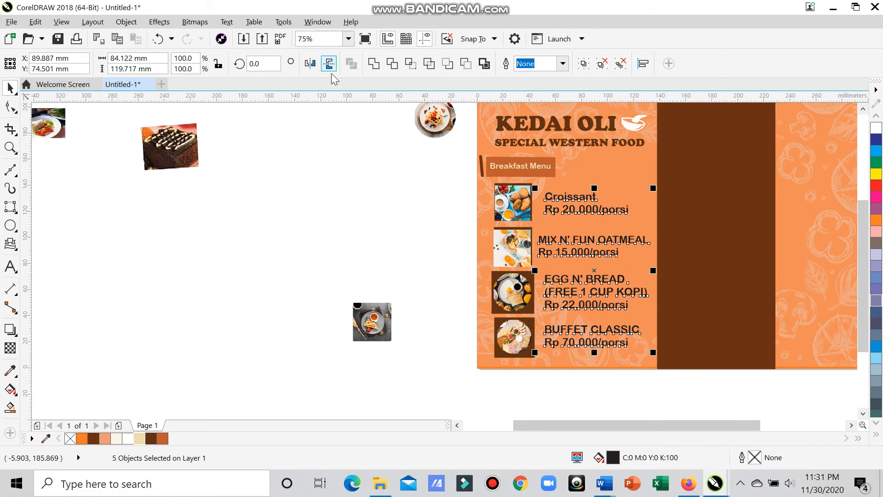
left_click(420, 250)
left_click_drag(689, 409, 529, 187)
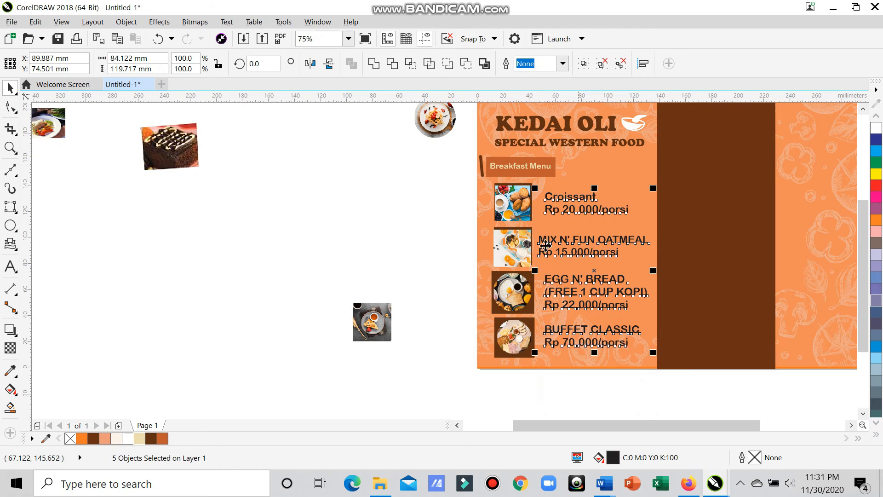
left_click_drag(590, 205, 593, 217)
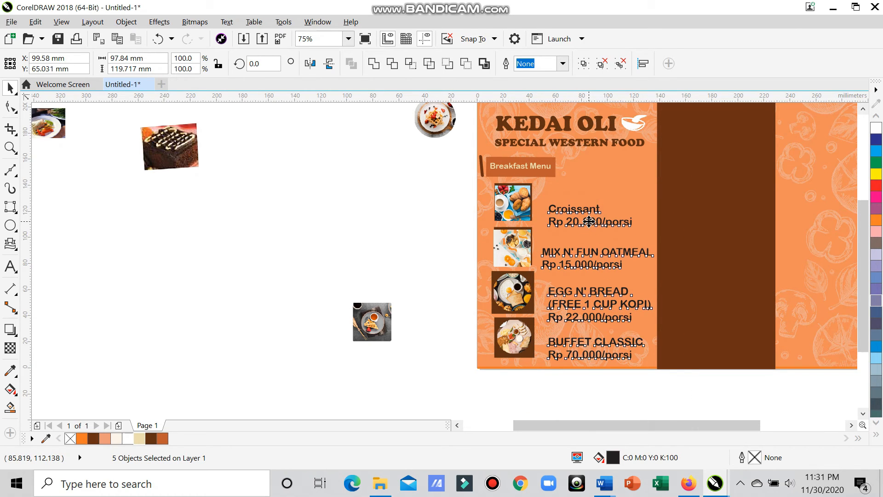
key("ctrl+z")
left_click(593, 406)
left_click(585, 345)
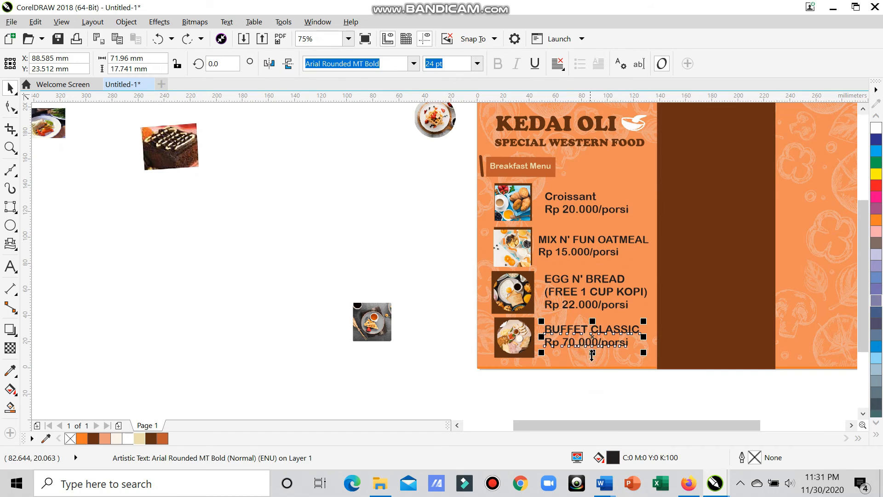
Step: Set the font of all four breakfast item texts to bold Constantia and deselect them
left_click(661, 398)
left_click_drag(646, 394, 539, 267)
left_click_drag(655, 395, 553, 228)
left_click_drag(539, 184, 537, 180)
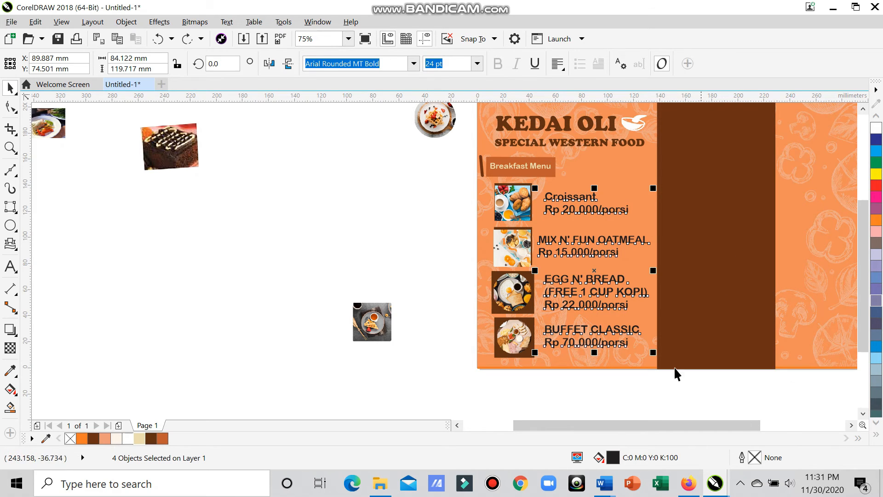
left_click(414, 64)
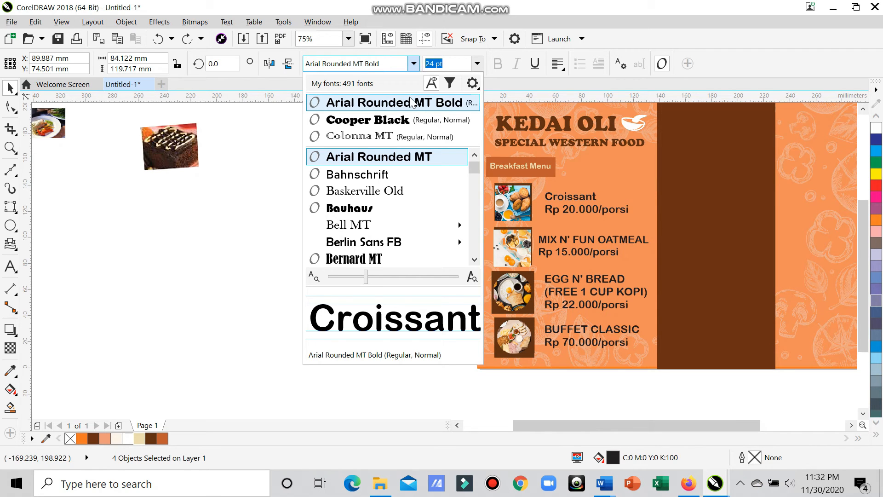
left_click(478, 167)
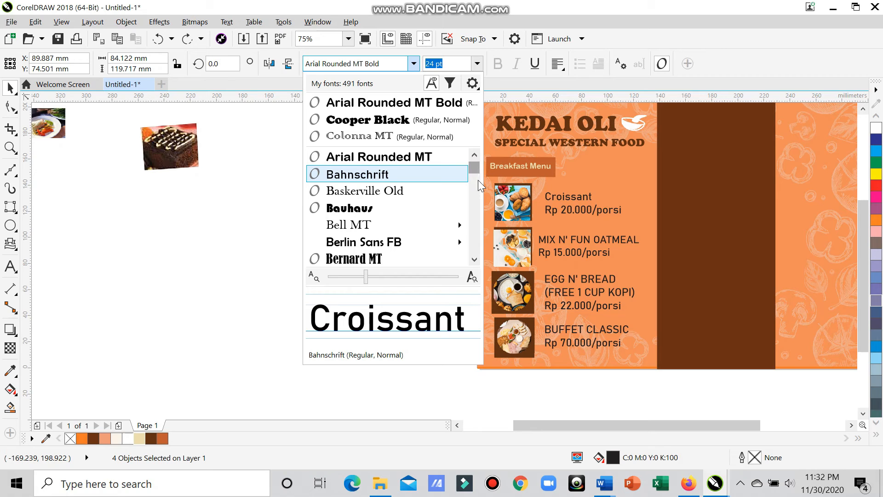
left_click(474, 260)
left_click(475, 260)
left_click(474, 261)
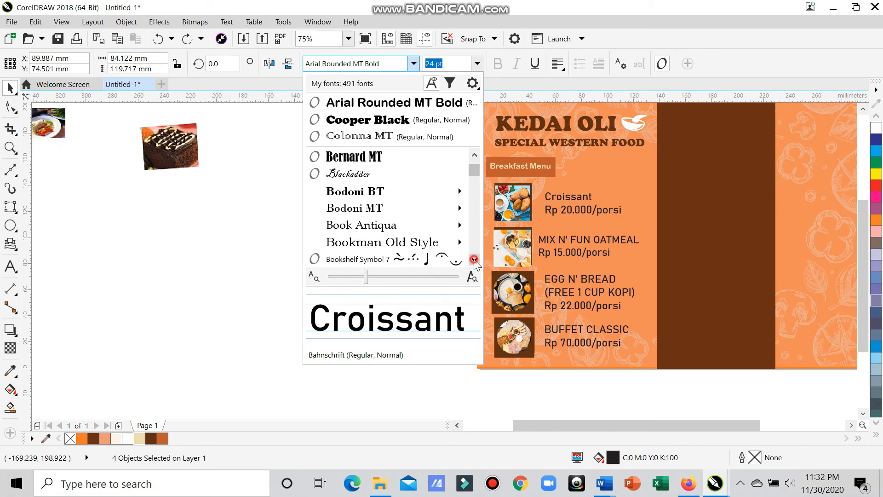
left_click(475, 260)
left_click(474, 261)
left_click(474, 261)
left_click(474, 260)
left_click(474, 260)
left_click(474, 260)
scroll(474, 261, "down", 3)
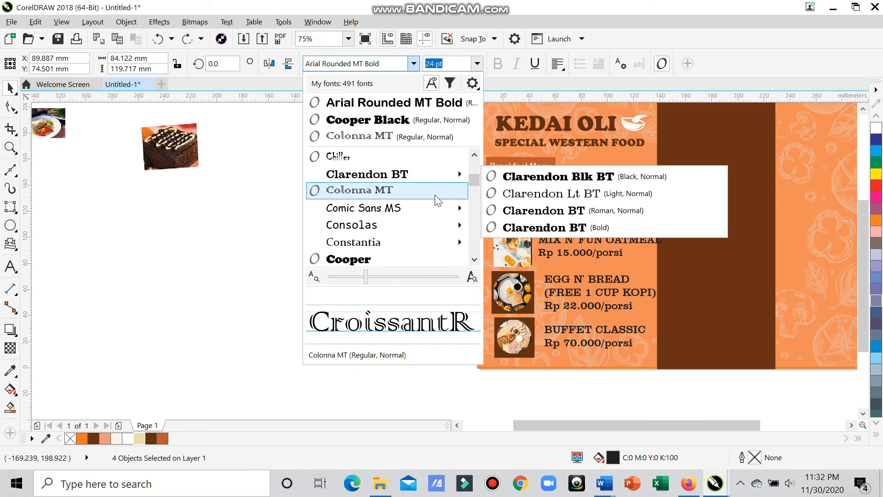
mouse_move(433, 214)
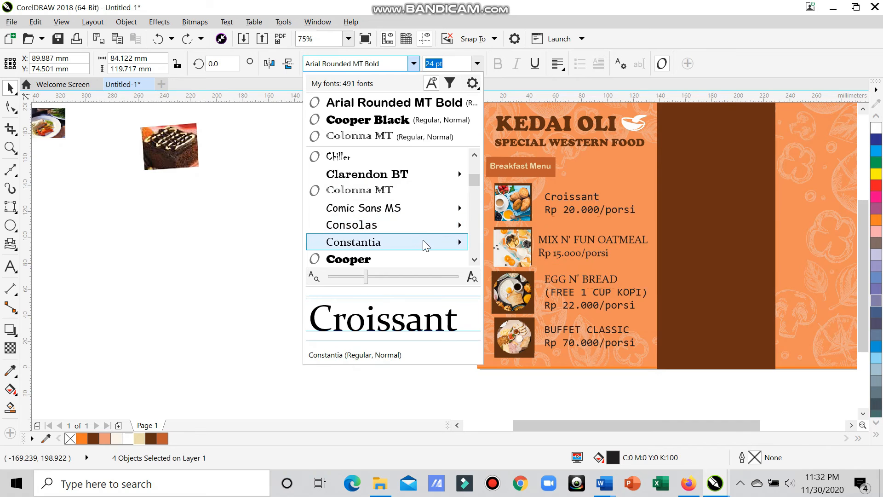
mouse_move(423, 240)
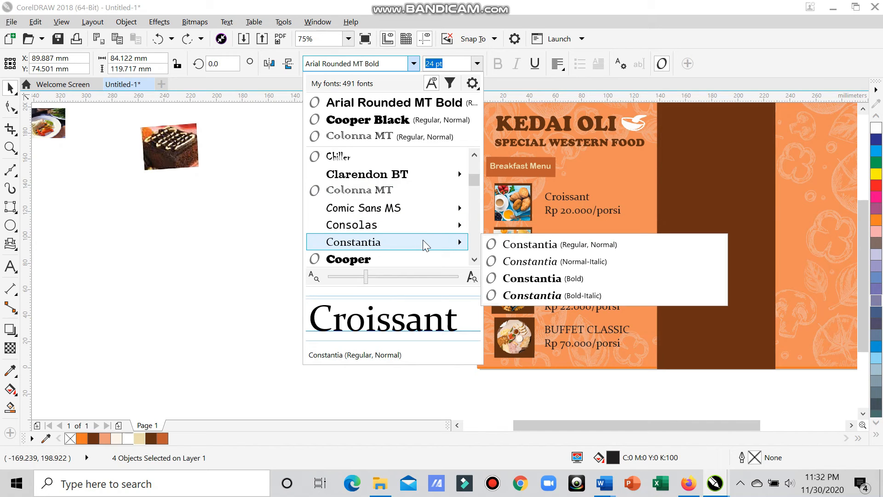
scroll(423, 240, "down", 1)
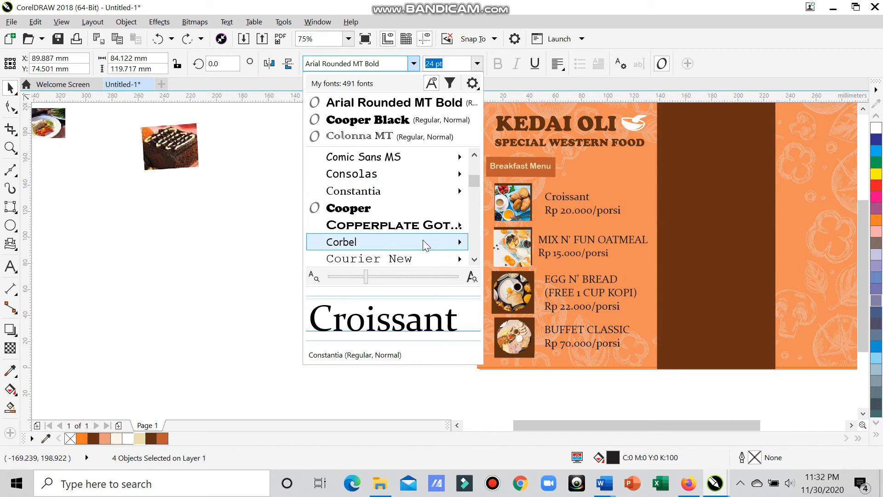
left_click(412, 192)
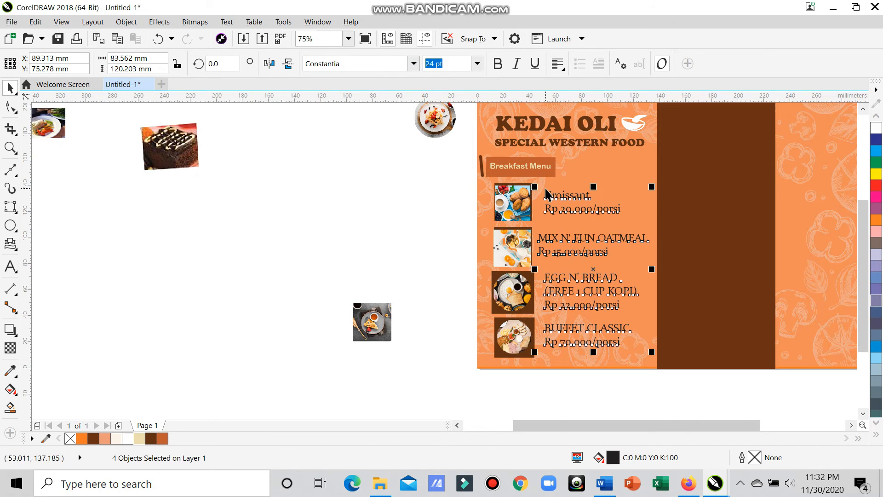
left_click(500, 61)
left_click(419, 283)
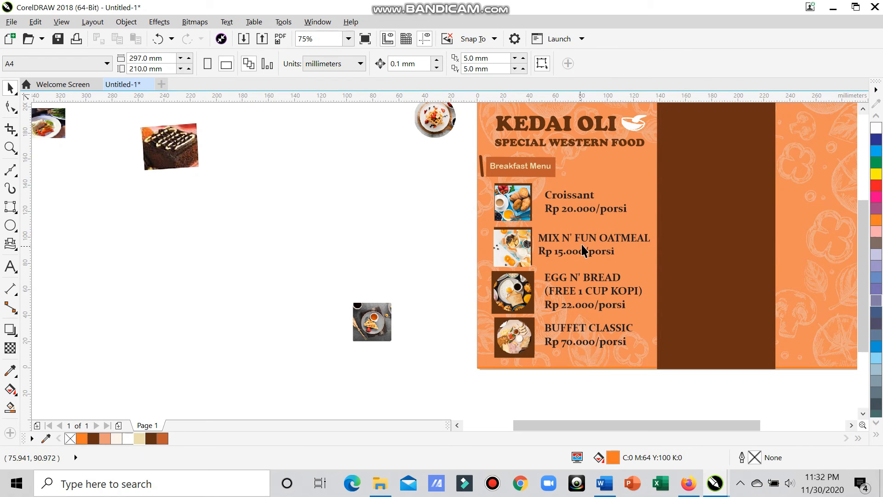
Step: Rewrite the name MIX N' FUN OATMEAL beside the second breakfast photo in title case as "Mix N' Fun Oatmeal"
double_click(552, 239)
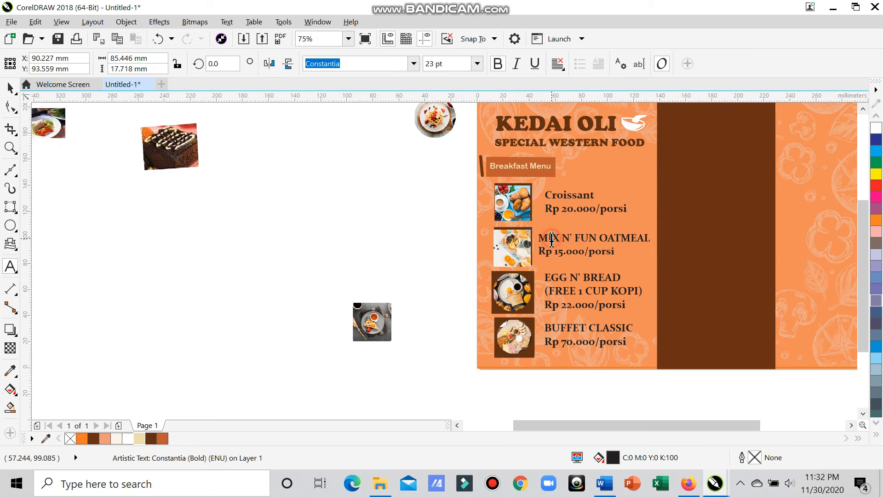
key("BackSpace")
key("BackSpace")
type("ix")
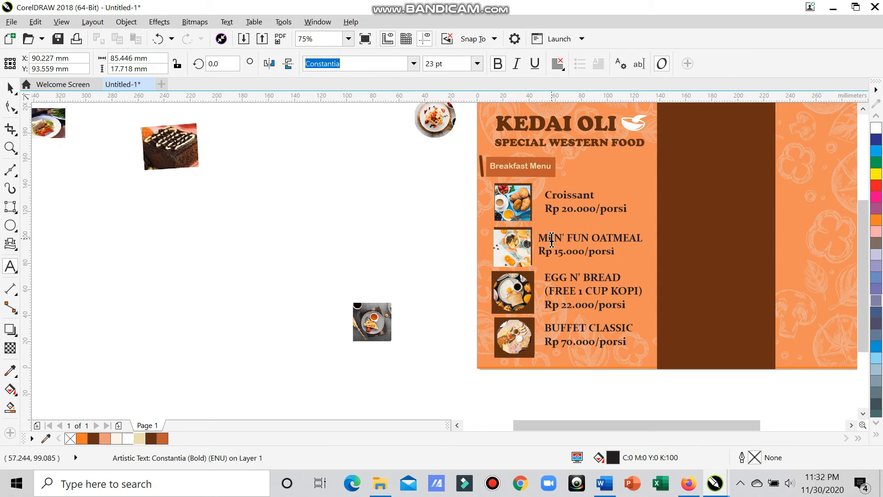
left_click(580, 235)
key("BackSpace")
key("BackSpace")
type("un")
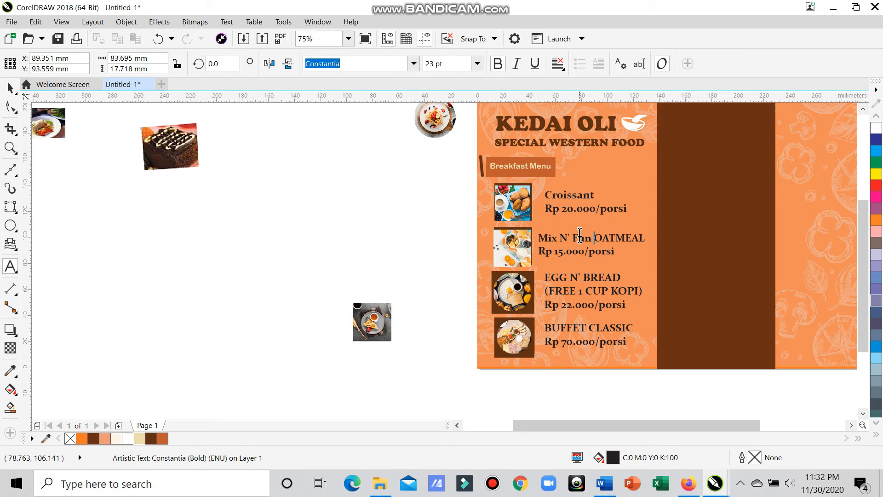
key("Right")
key("Right")
key("Delete")
key("Delete")
key("Delete")
key("Delete")
Step: Rewrite the name EGG N' BREAD beside the third breakfast photo as "Egg N' Bread"
left_click(561, 281)
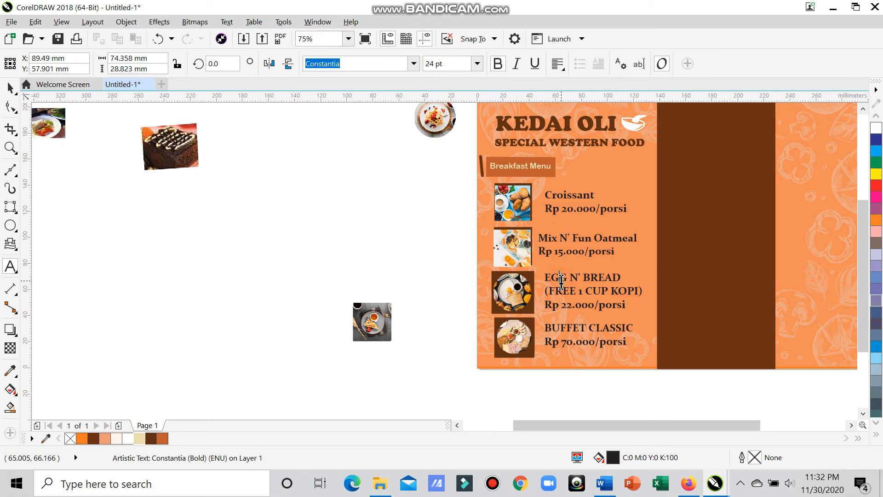
key("BackSpace")
key("BackSpace")
type("gg")
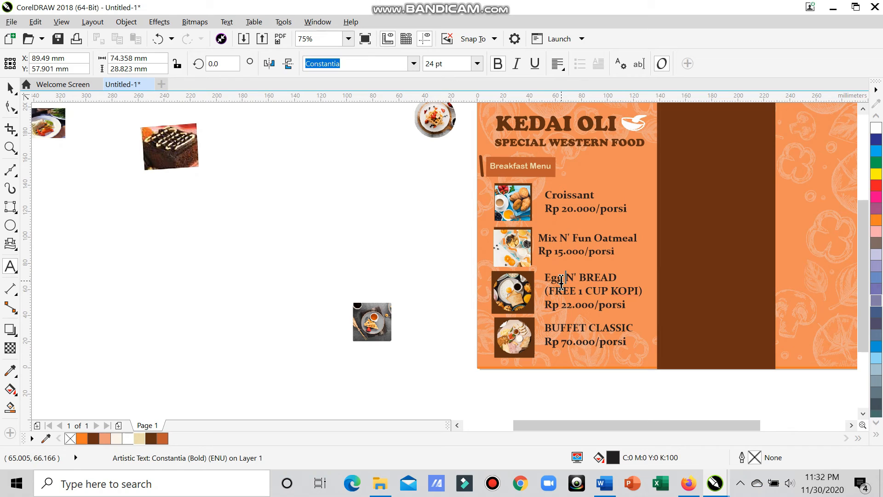
key("Delete")
key("Delete")
Step: Change CUP KOPI to lowercase in the Egg N' Bread note so it reads "(FREE 1 cup kopi)"
left_click(563, 289)
left_click(586, 291)
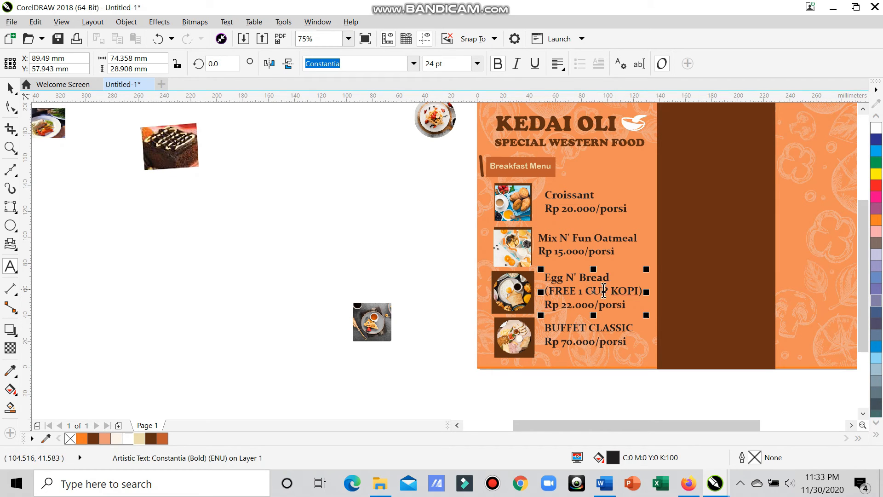
left_click_drag(639, 292, 586, 293)
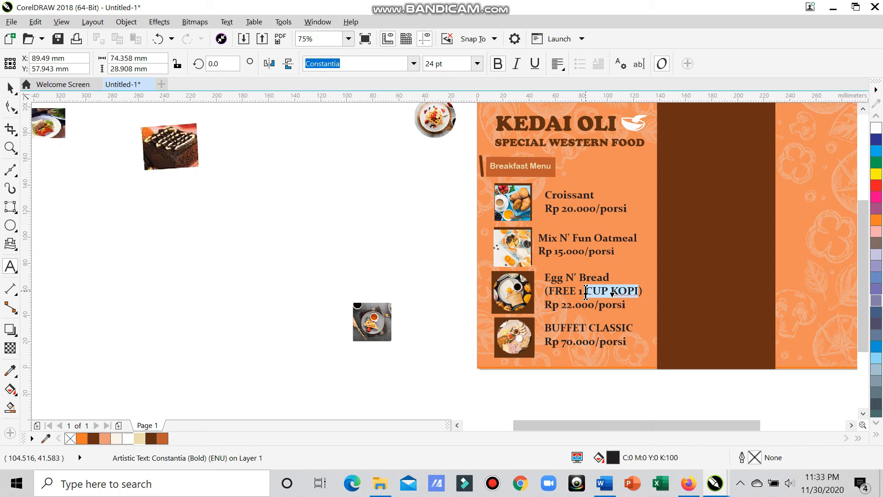
key("Delete")
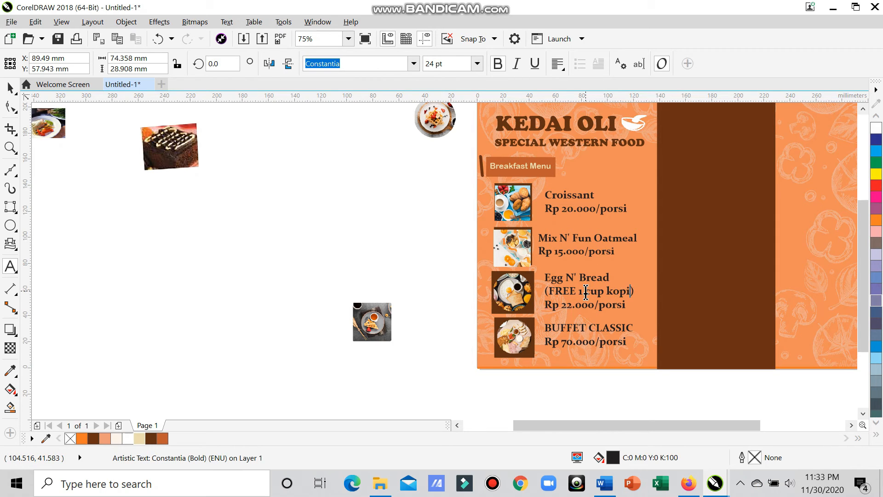
Step: Rewrite the name BUFFET CLASSIC beside the fourth breakfast photo as "Buffet Classic" and end the text editing
left_click(578, 329)
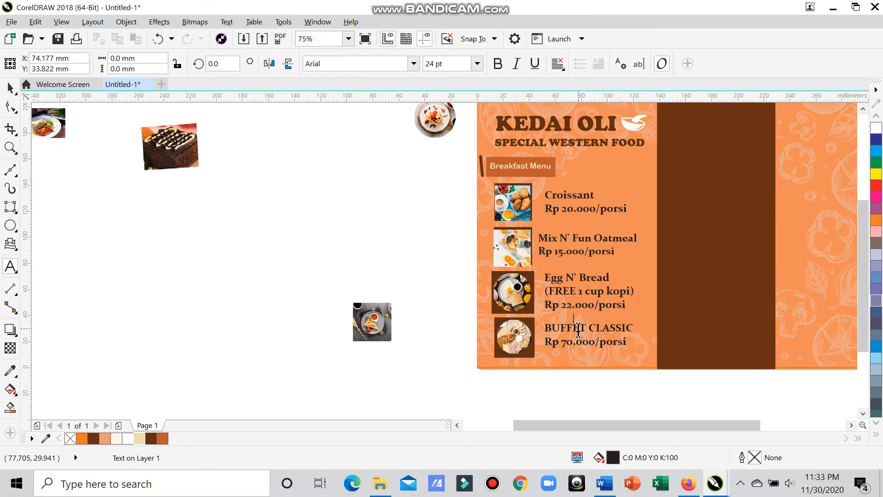
left_click_drag(589, 329, 554, 331)
key("Delete")
key("BackSpace")
type("uffet")
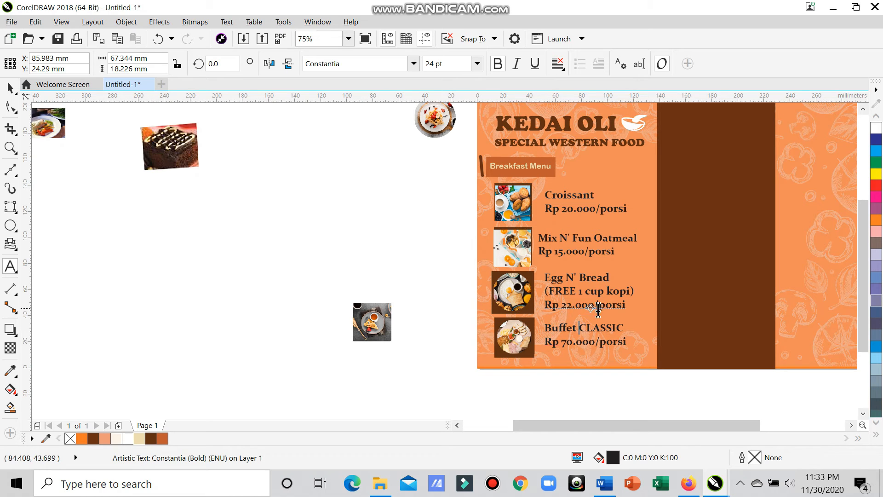
left_click(624, 329)
key("BackSpace")
key("BackSpace")
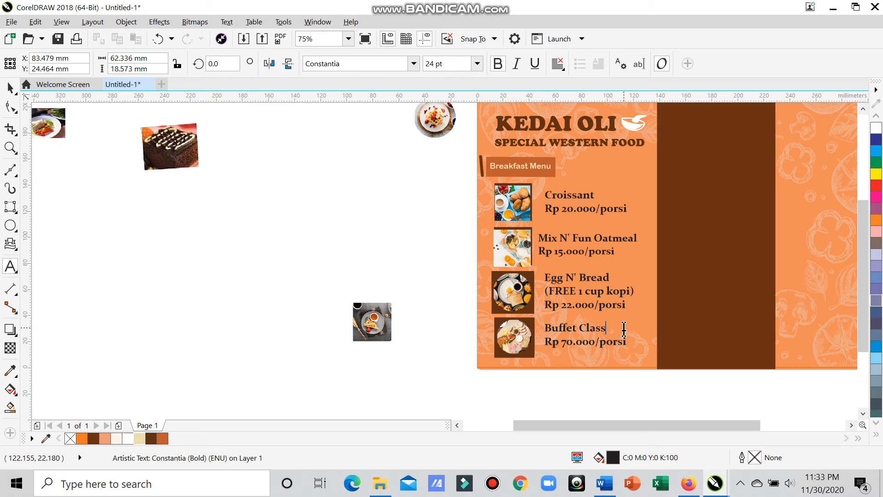
key("Escape")
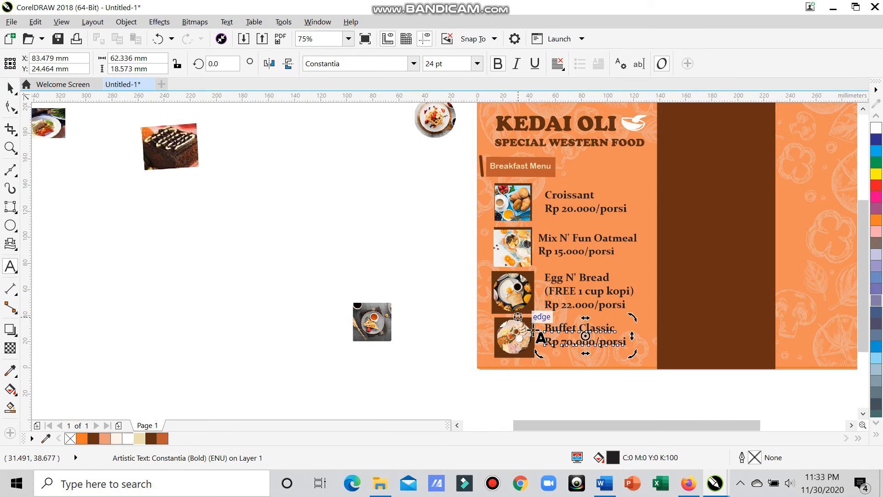
left_click(576, 398)
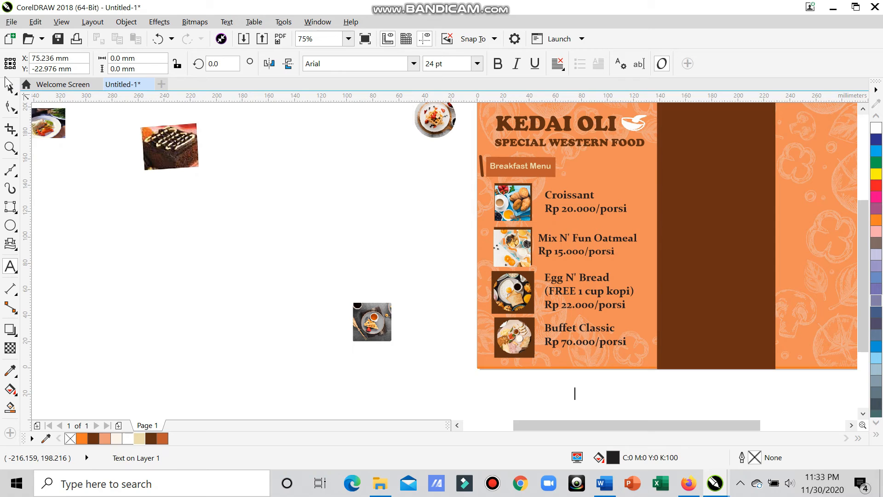
left_click(10, 87)
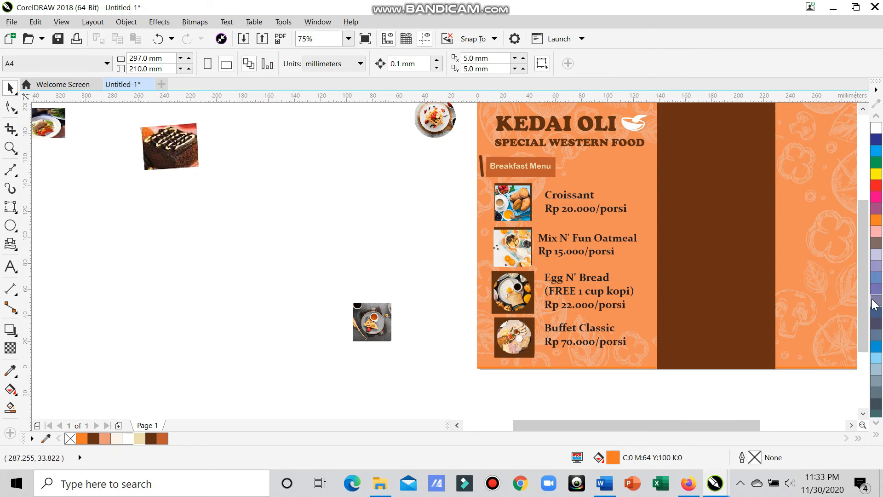
Step: Place a copy of the whole Breakfast Menu label, including its slanted bar, on the upper part of the brown column
left_click_drag(868, 300, 867, 285)
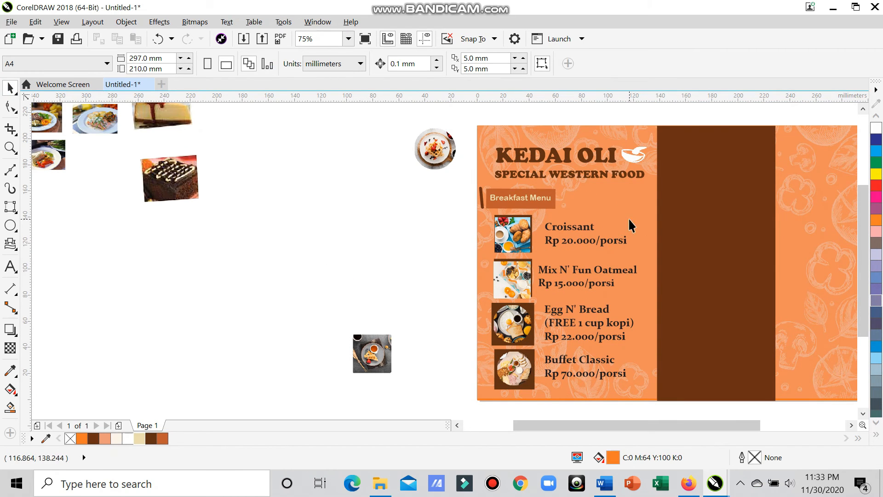
left_click(687, 209)
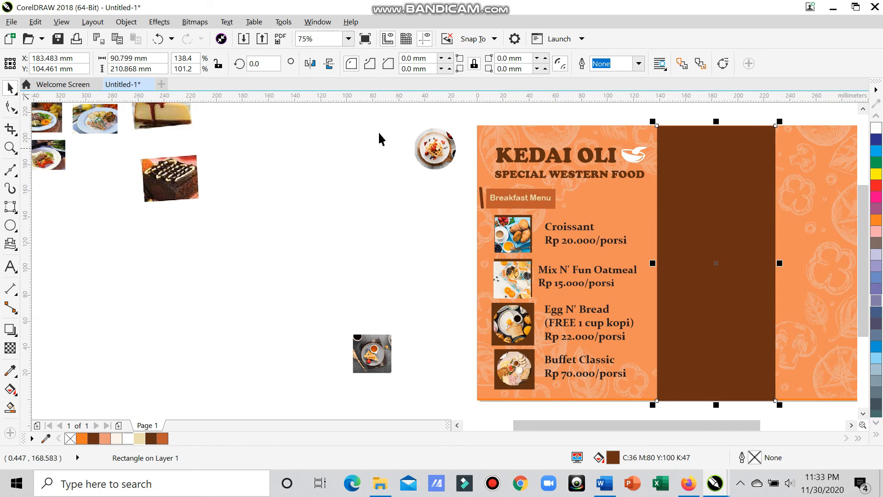
left_click_drag(435, 184, 581, 226)
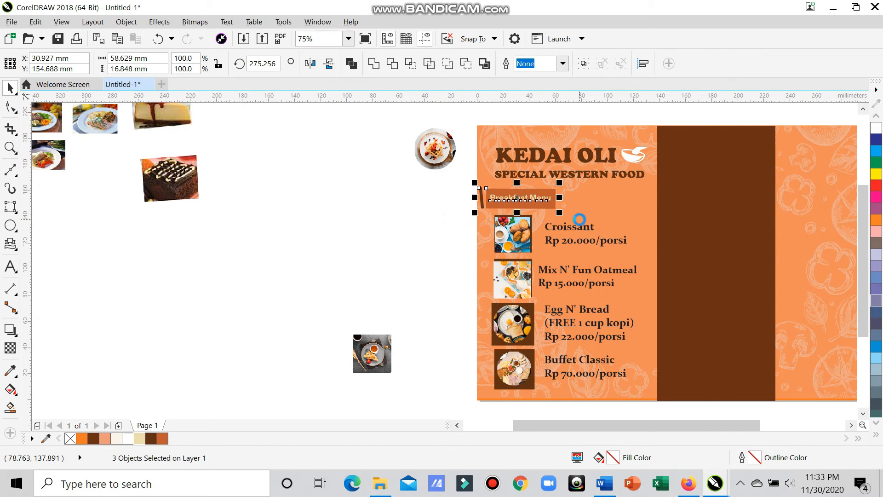
left_click_drag(538, 196, 740, 189)
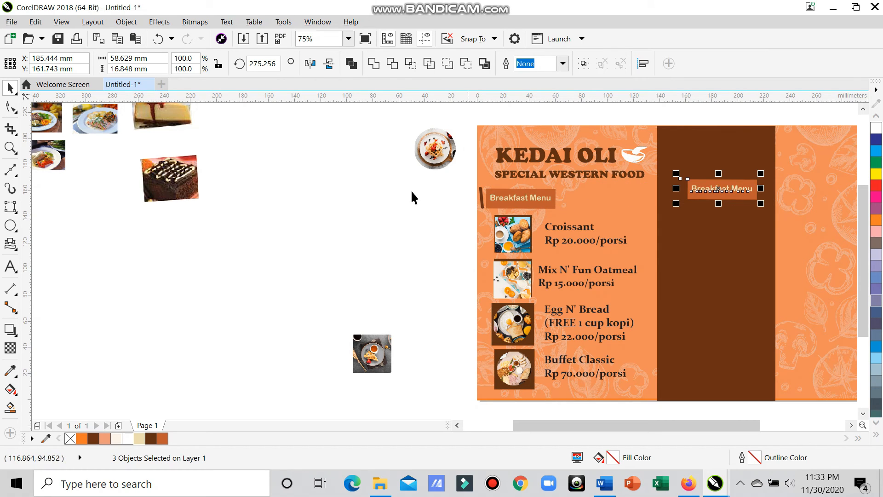
left_click(362, 195)
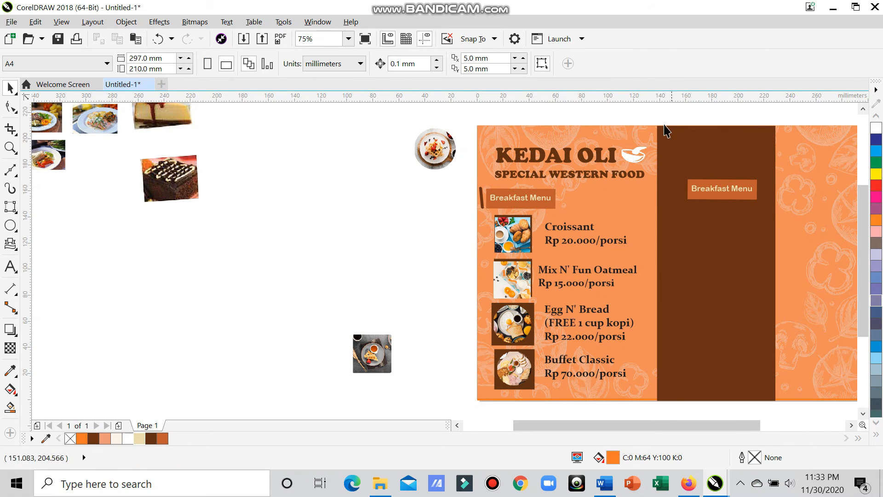
Step: Fill the slanted bar of the copied label with the cream colour C8 M9 Y36 K0 from the document palette
left_click(687, 202)
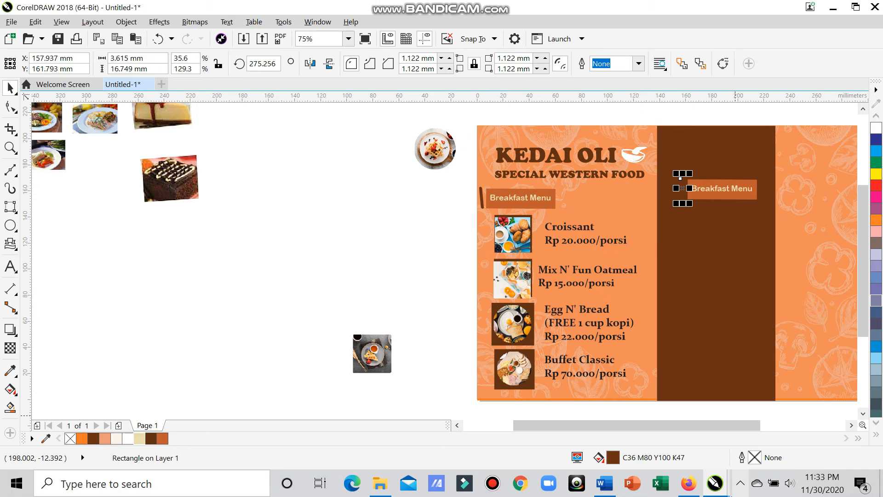
double_click(613, 456)
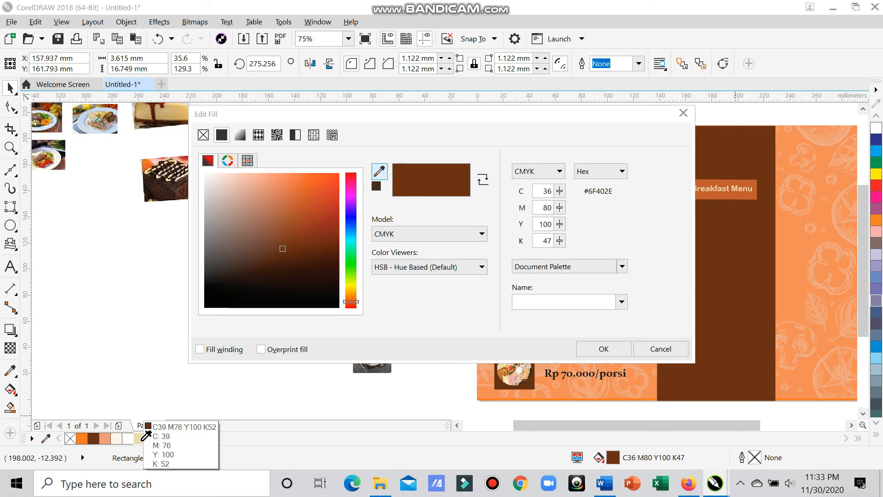
left_click(139, 438)
left_click(594, 350)
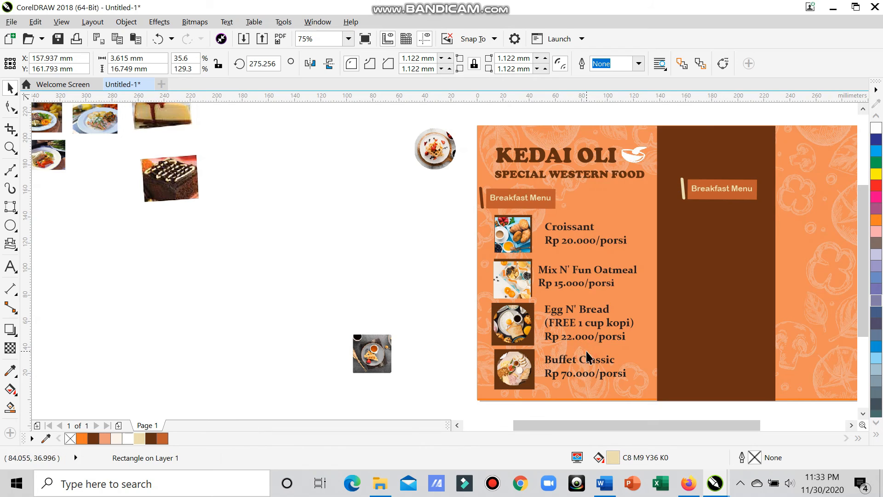
Step: Mirror the copied label horizontally, move it up near the brown column's upper edge, and deselect it
scroll(851, 225, "up", 1)
left_click_drag(666, 132, 751, 258)
left_click(310, 63)
left_click_drag(717, 218, 728, 179)
left_click(728, 128)
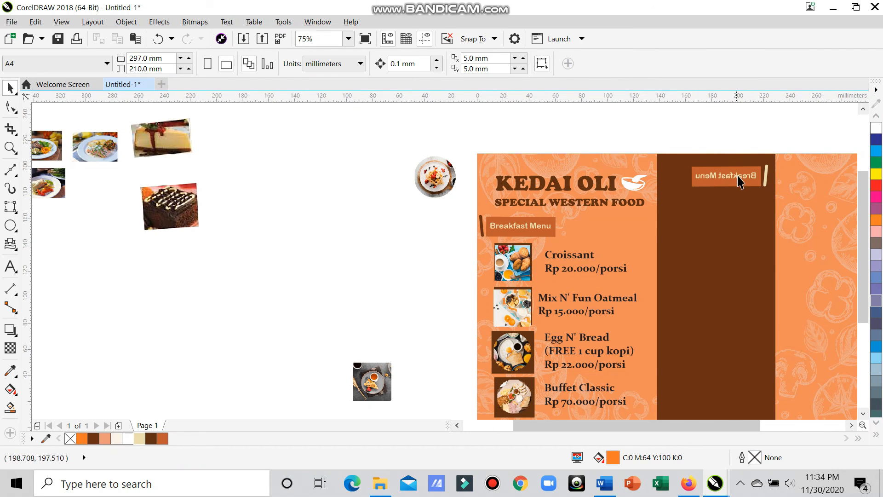
Step: Mirror only the copied label's text horizontally so that it reads the right way round
left_click(741, 176)
left_click(273, 64)
left_click(559, 63)
left_click(705, 126)
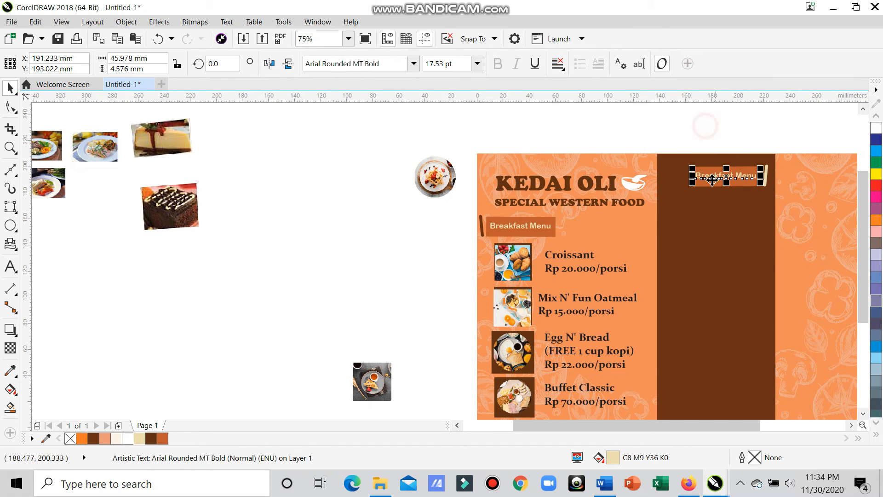
Step: Replace the word Breakfast in the copied label with "Lunch" so it reads "Lunch Menu"
double_click(713, 176)
left_click_drag(742, 176, 690, 176)
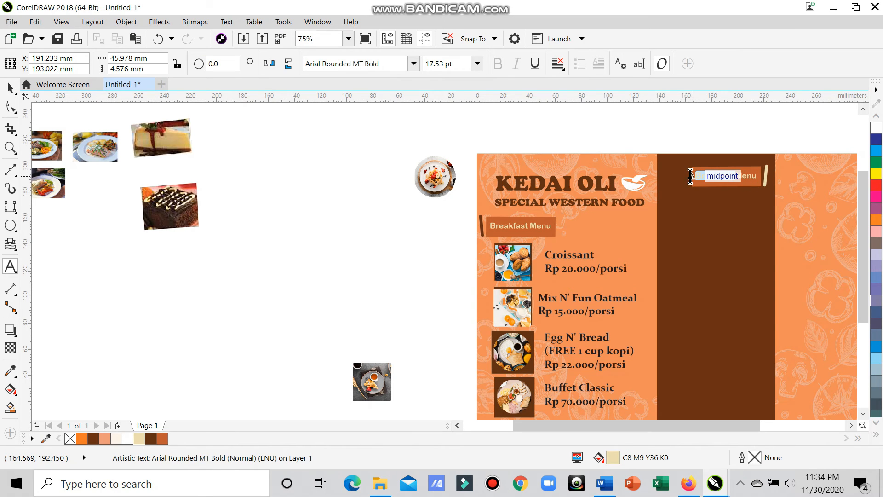
type("L")
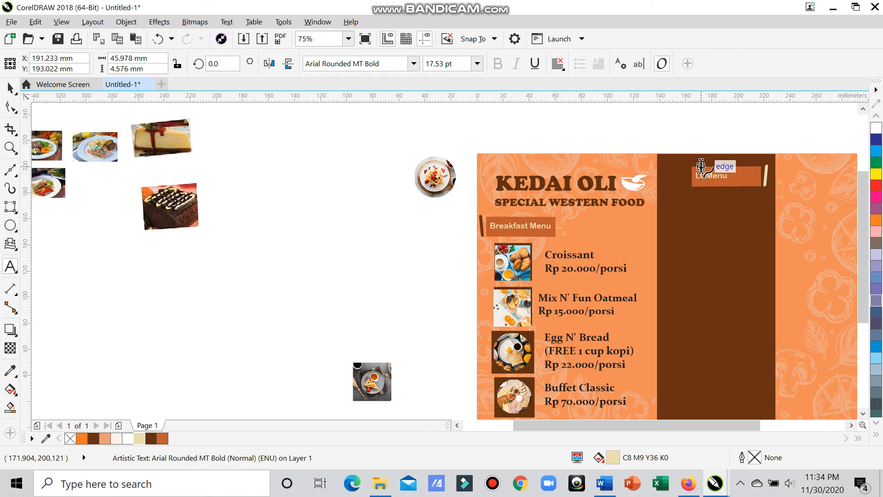
type("unch")
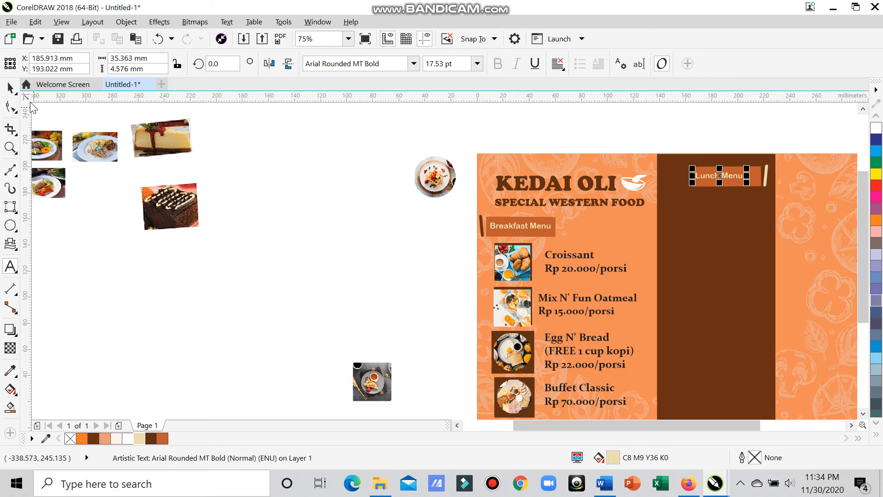
Step: Nudge the Lunch Menu text to the right until it is centred on its label, and deselect it
left_click(11, 88)
key("Right")
key("Right")
key("Right")
key("Right")
key("Right")
key("Right")
key("Right")
key("Right")
key("Right")
key("Right")
key("Right")
key("Right")
key("Right")
key("Right")
key("Right")
key("Right")
key("Right")
key("Right")
key("Right")
key("Right")
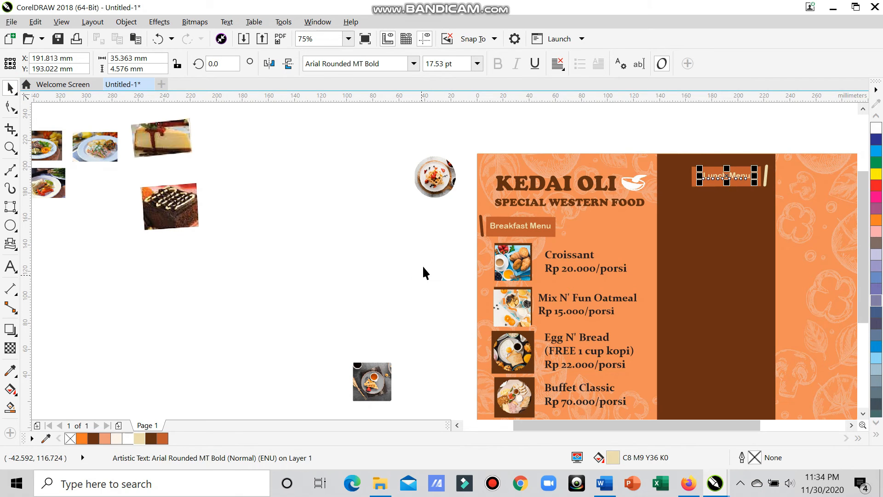
left_click(591, 139)
Step: Select the Lunch Menu text, label and bar together and adjust their position just inside the brown column's upper right corner
left_click(671, 127)
scroll(863, 203, "up", 1)
left_click_drag(681, 144, 761, 208)
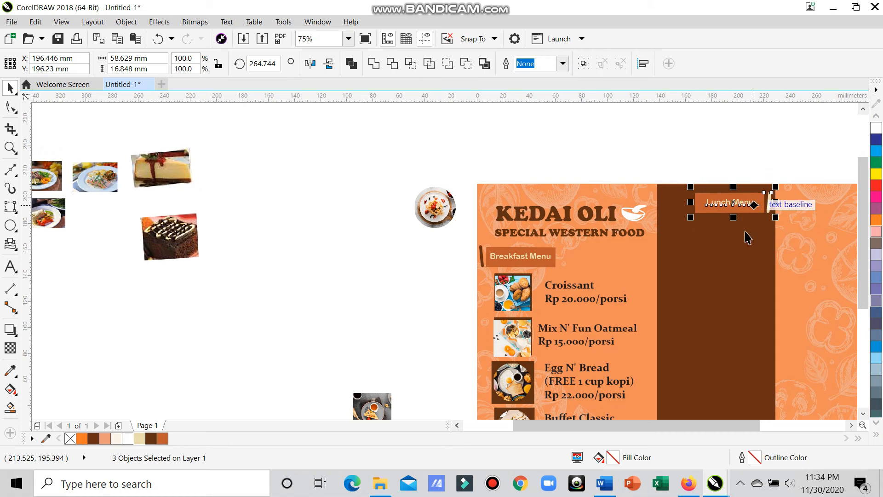
key("Left")
key("Left")
key("Left")
key("Left")
key("Left")
key("Left")
key("Left")
key("Left")
key("Left")
key("Left")
key("Left")
key("Left")
key("Left")
key("Left")
key("Left")
key("Left")
key("Left")
key("Left")
key("Left")
key("Left")
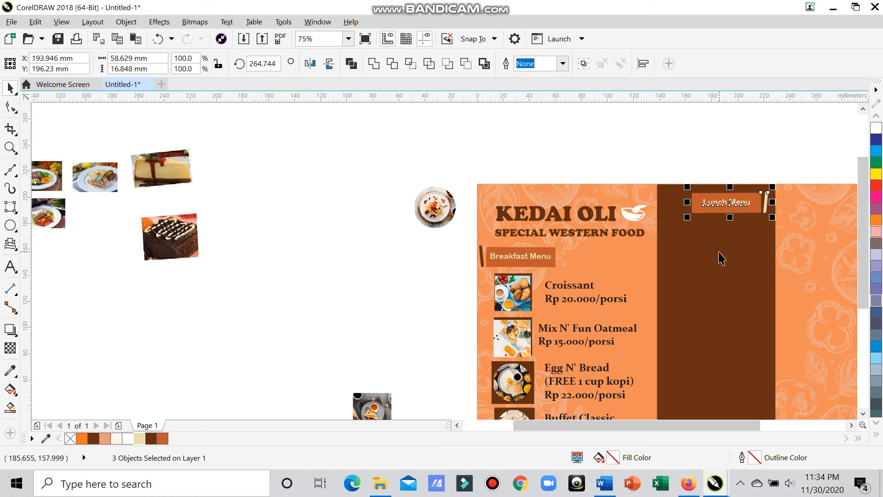
Step: Switch to the Word draft and copy the lunch item names and prices from TENDERLOIN STEAK through Chick N' Chips
left_click(605, 483)
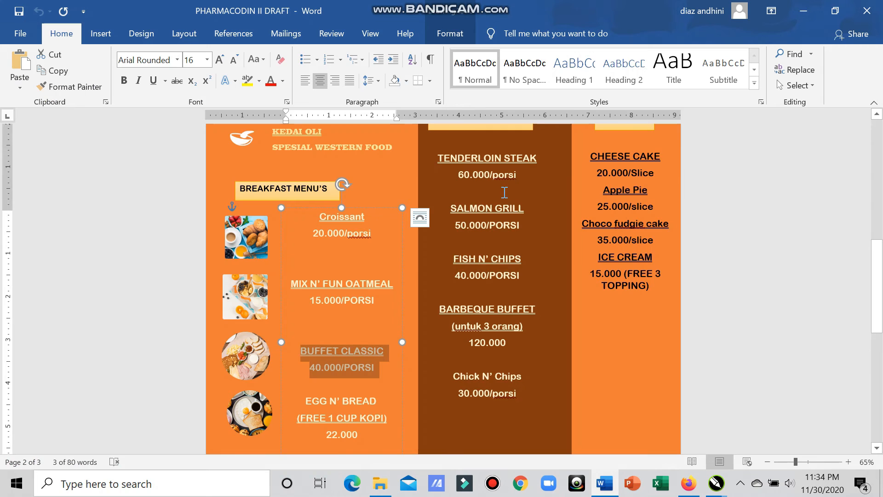
left_click(505, 192)
left_click_drag(475, 260, 435, 154)
key("ctrl+c")
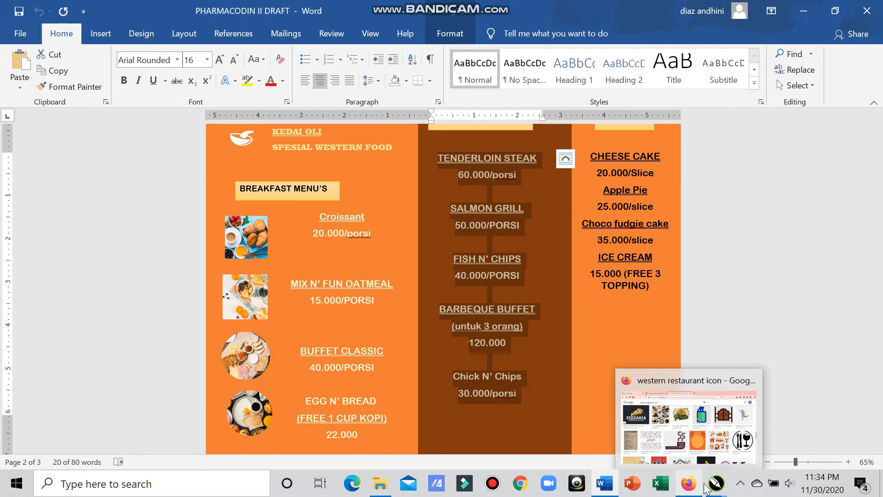
Step: Switch to the Untitled-1 CorelDRAW document, paste the copied lunch list as artistic text, and move it onto the empty area beside the page
mouse_move(714, 483)
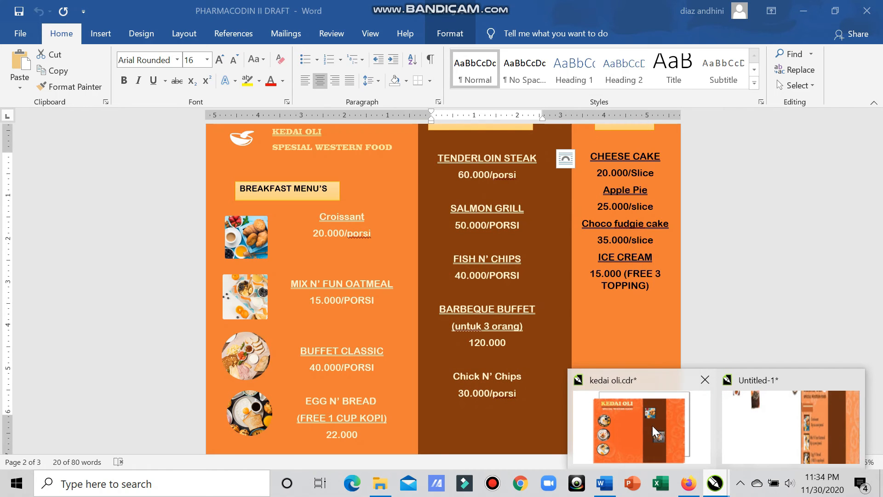
left_click(809, 426)
left_click(650, 155)
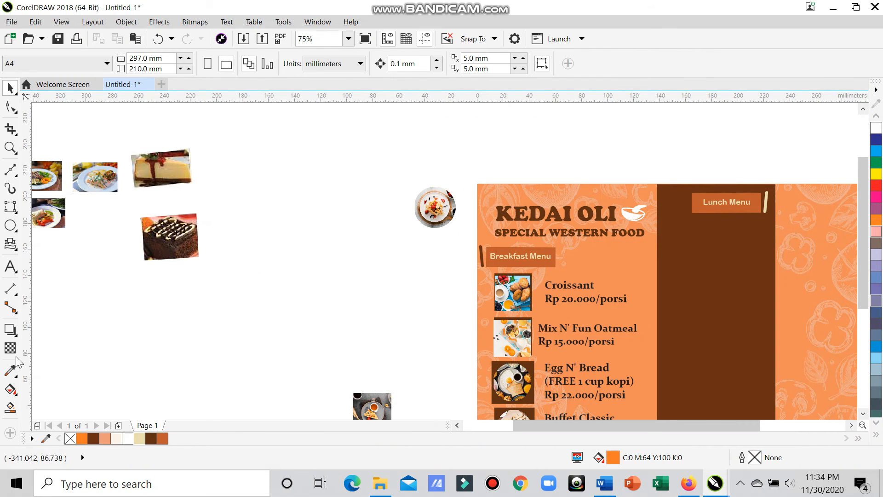
left_click(14, 266)
left_click(698, 252)
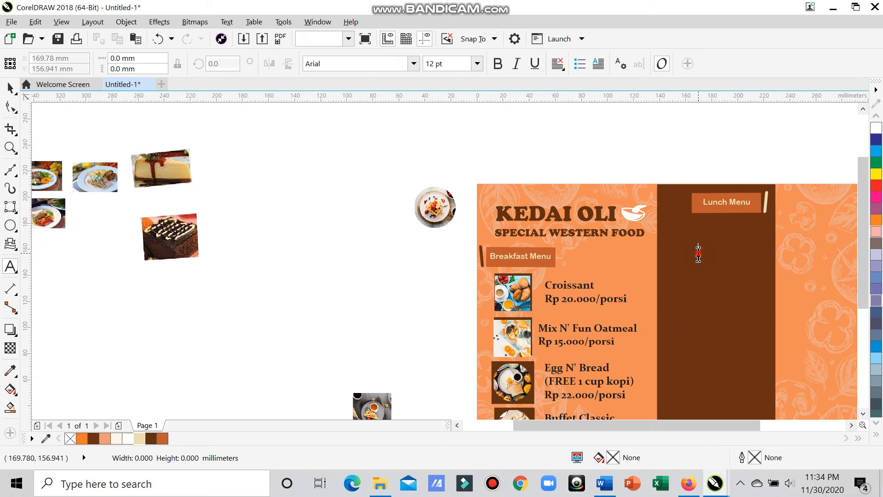
key("ctrl+v")
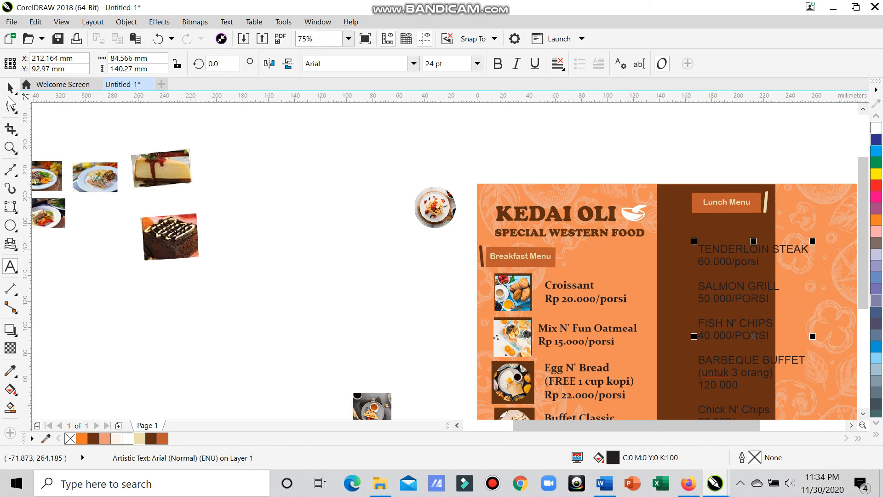
left_click_drag(765, 255, 296, 231)
Step: Move the square toast photo directly beneath the round pancake photo beside the page, and deselect it
left_click_drag(390, 394, 451, 251)
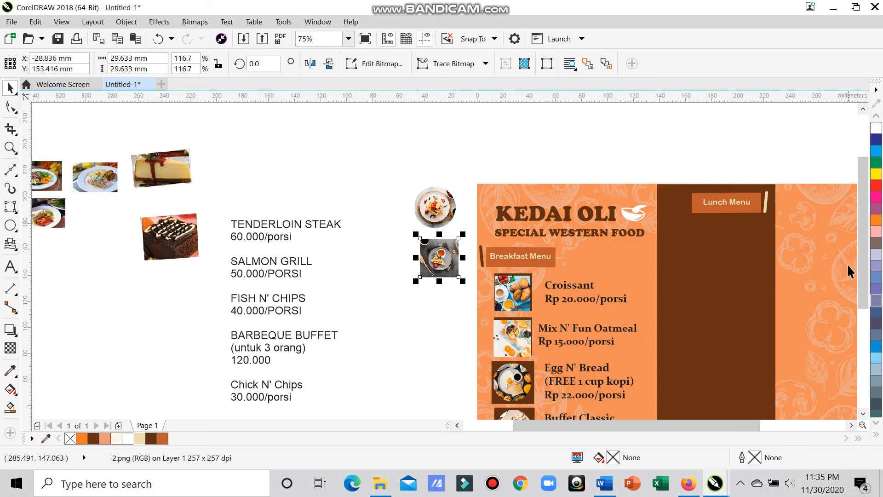
scroll(861, 271, "down", 3)
left_click_drag(735, 433, 752, 433)
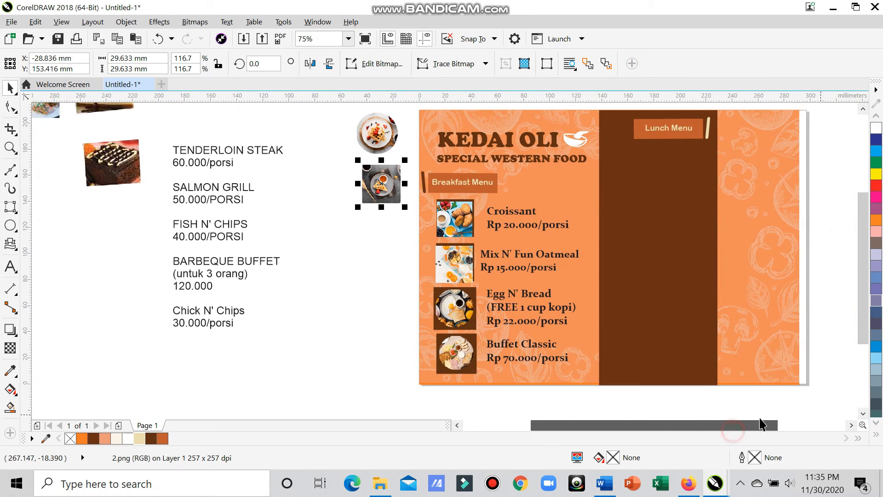
left_click_drag(859, 305, 861, 281)
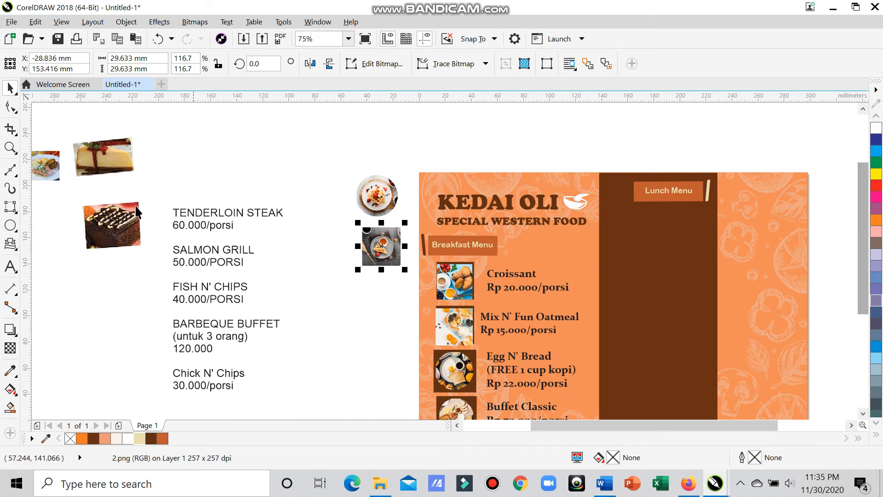
left_click(390, 144)
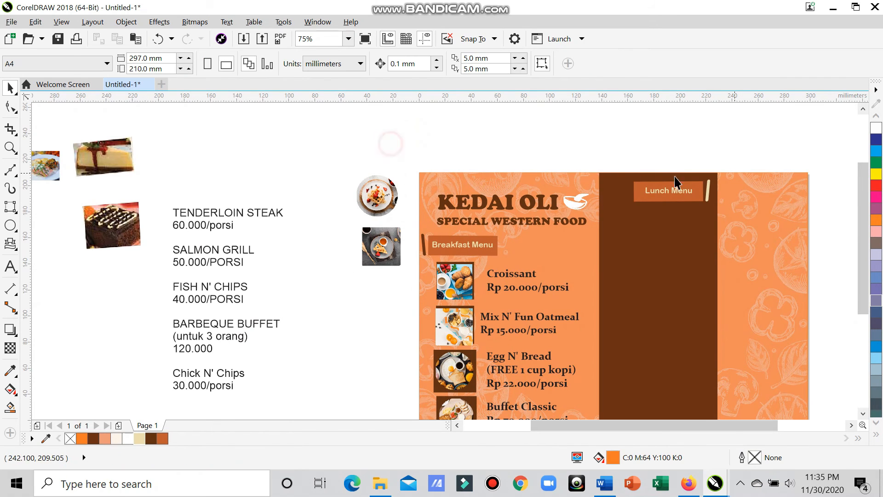
Step: Select the Lunch Menu text, label and bar together and place a copy of them in the orange column beside the brown one
left_click_drag(720, 214, 727, 218)
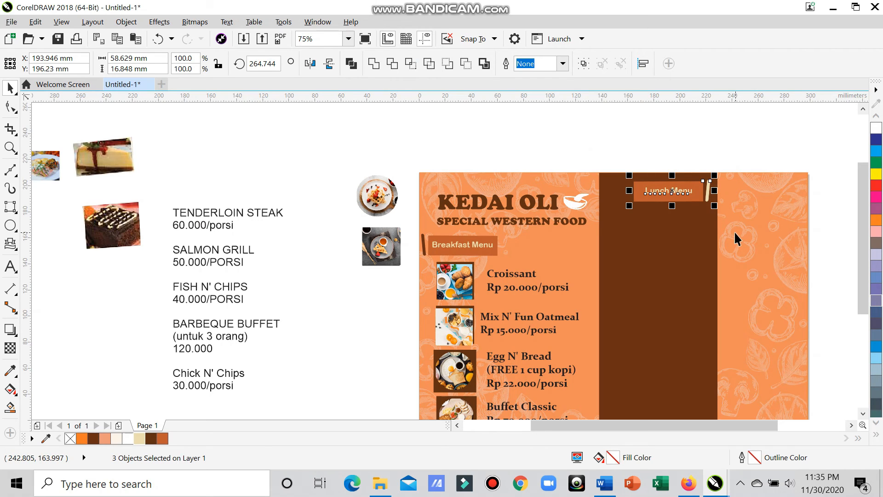
left_click_drag(685, 186, 783, 220)
right_click(783, 220)
Step: Mirror the original Lunch Menu group into the brown column's upper left corner and flip its text back so it reads correctly
left_click_drag(629, 152, 731, 226)
left_click(326, 65)
left_click_drag(654, 192, 628, 191)
left_click(646, 188)
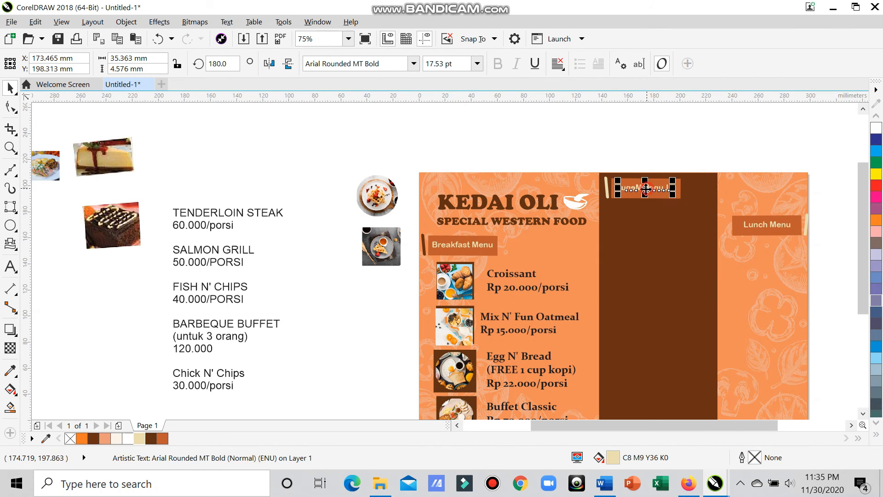
left_click(275, 65)
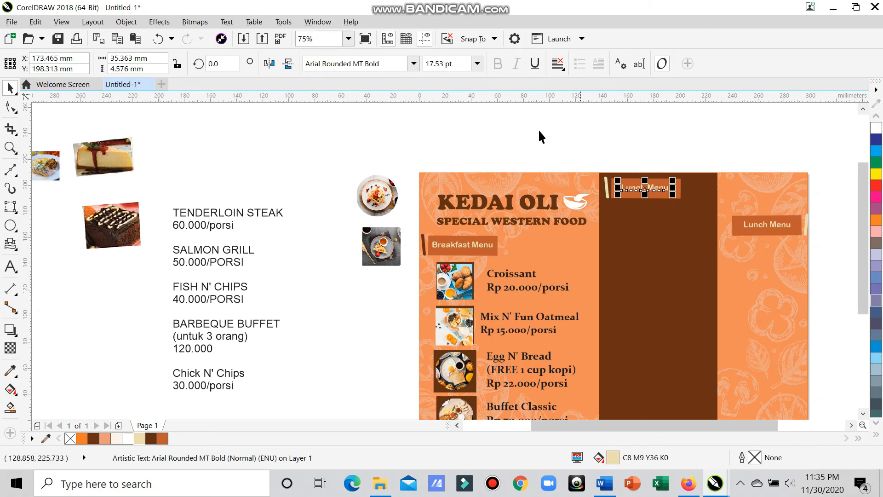
left_click(643, 143)
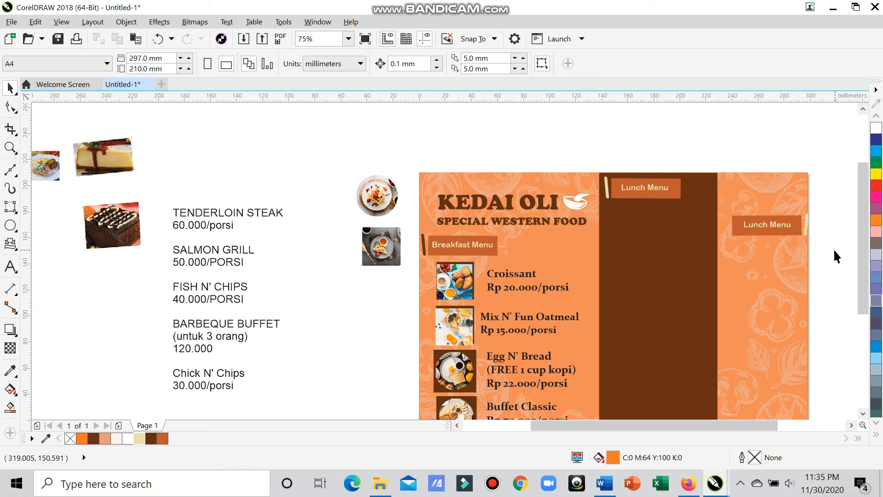
Step: Mirror the copied Lunch Menu group horizontally and move it to the upper left corner of the last orange column
left_click_drag(834, 257, 718, 201)
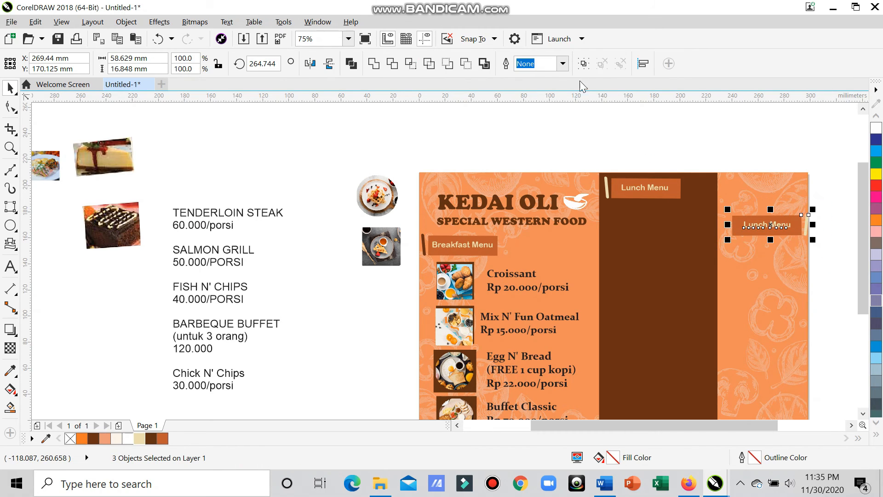
left_click(310, 64)
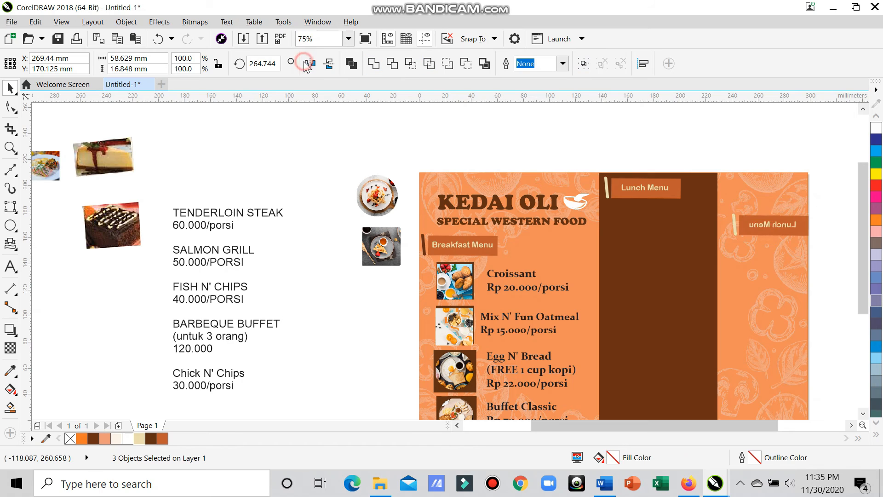
left_click_drag(773, 229, 764, 195)
left_click(747, 144)
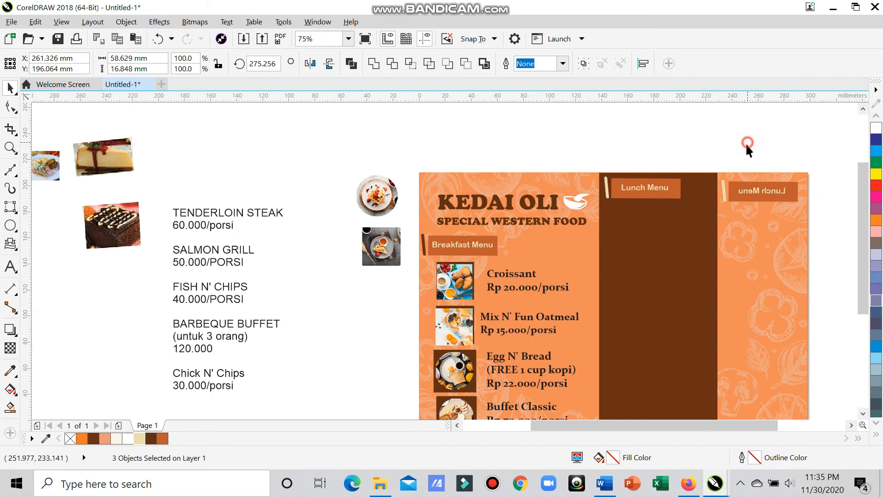
Step: Flip the copied label's mirrored text back to reading direction and replace it with "Dessert"
double_click(773, 192)
left_click(785, 193)
left_click(778, 195)
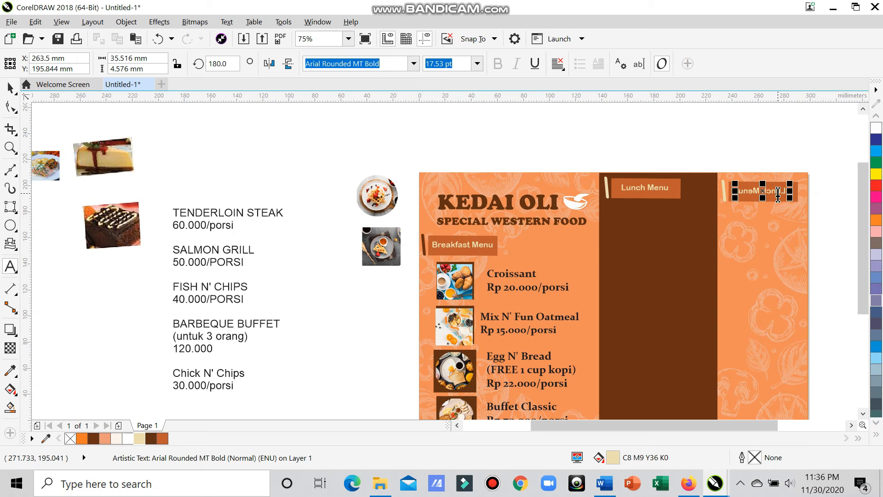
key("ctrl+a")
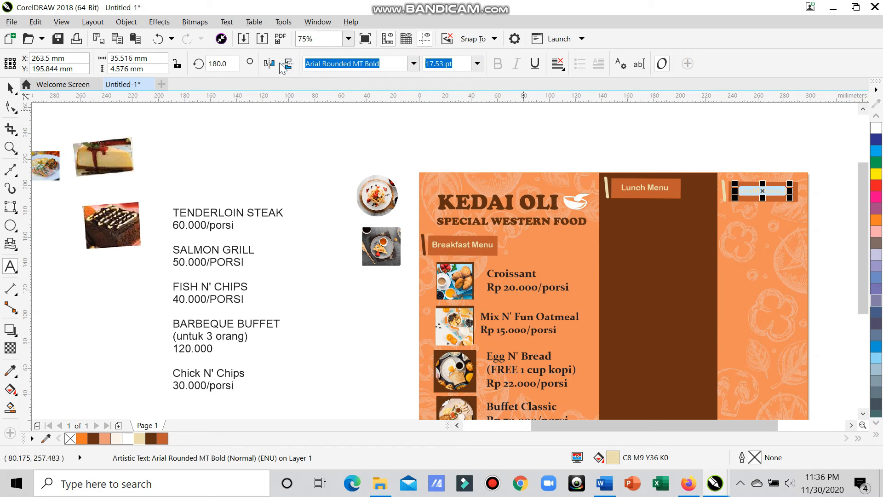
left_click(286, 65)
type("Dessert")
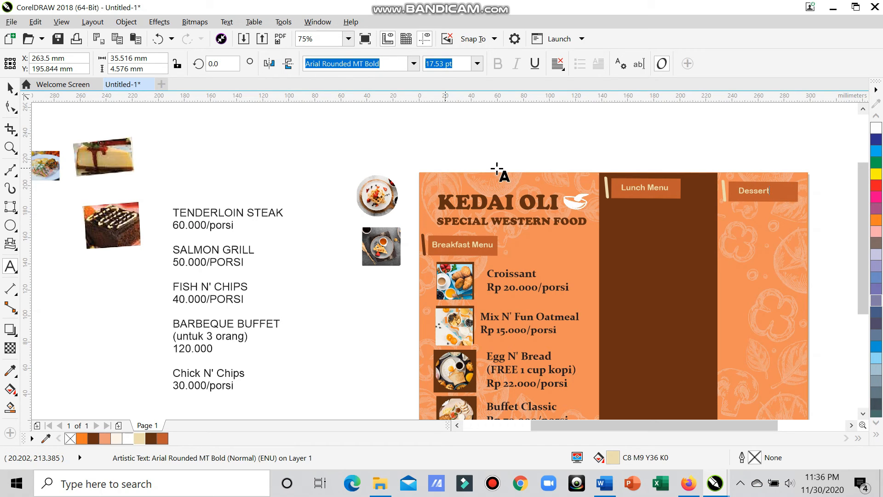
left_click(11, 88)
left_click(177, 113)
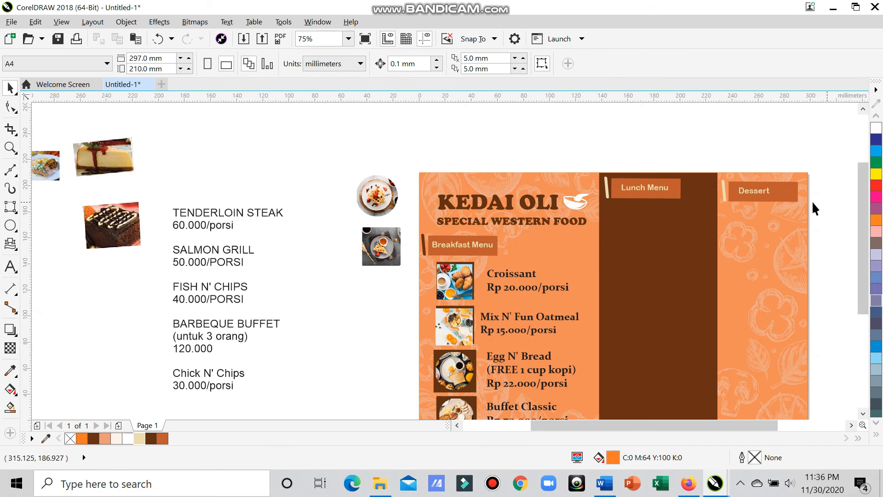
Step: Enlarge the Dessert text to about 23.64 pt and nudge it down and right until it is centred on its label
left_click(757, 192)
mouse_move(776, 184)
left_mouse_down()
mouse_move(802, 178)
mouse_move(791, 181)
left_mouse_up()
key("Down")
key("Down")
key("Down")
key("Down")
key("Down")
key("Down")
key("Down")
key("Down")
key("Down")
key("Down")
key("Down")
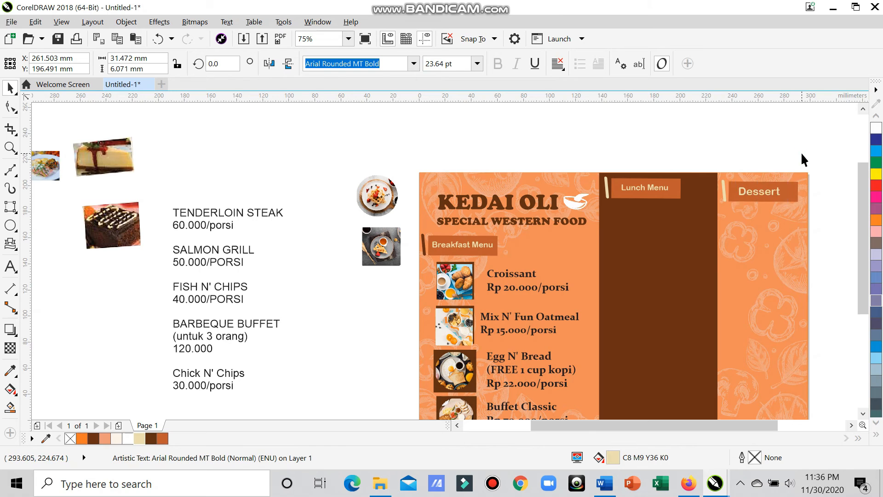
key("Right")
key("Right")
key("Right")
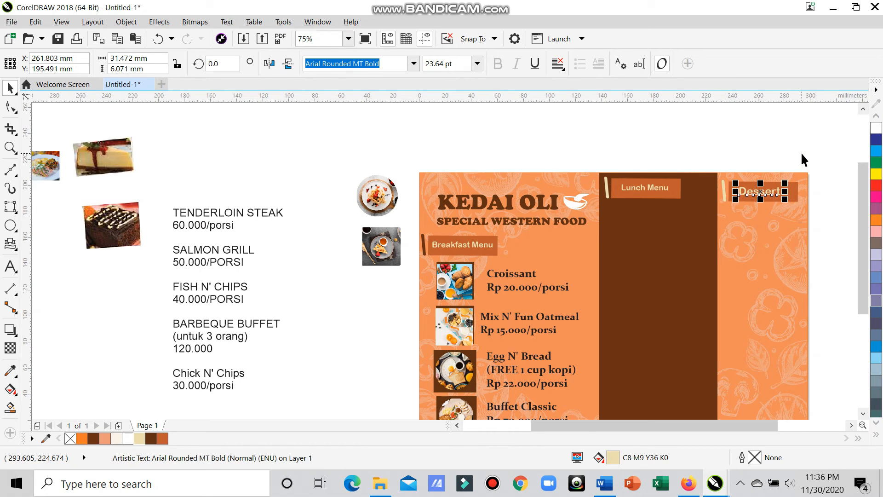
Step: Move the first lunch plate photo below the Lunch Menu label in the brown column and enlarge it to about 37 × 25 mm
left_click_drag(702, 428, 663, 429)
left_click_drag(98, 168, 755, 232)
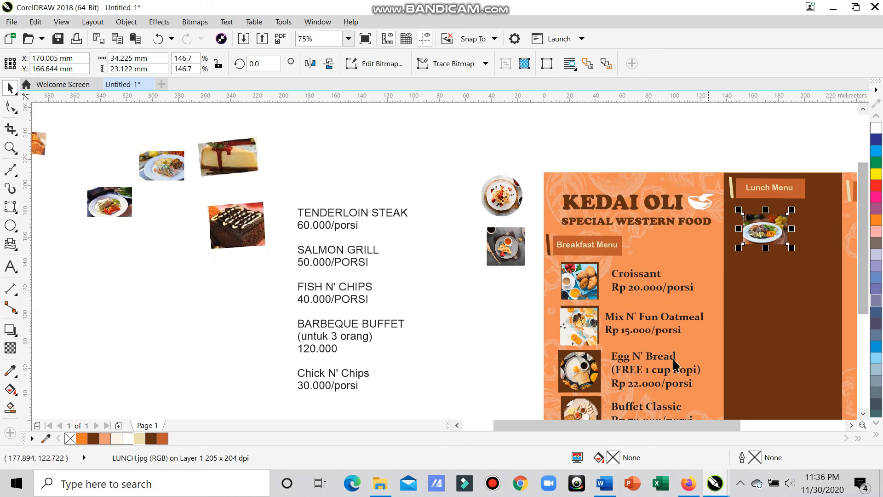
left_click_drag(637, 423, 680, 419)
mouse_move(654, 235)
left_mouse_down()
mouse_move(644, 235)
mouse_move(671, 256)
mouse_move(623, 227)
mouse_move(657, 232)
left_mouse_up()
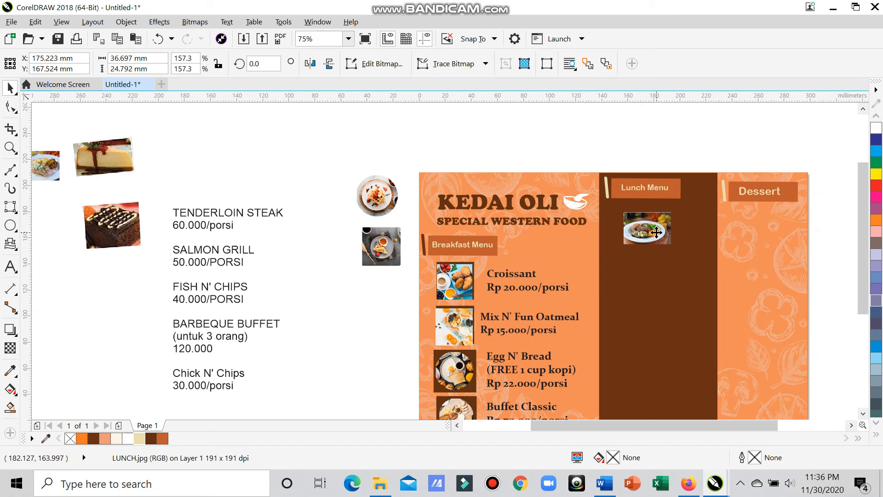
Step: Nudge the plate photo right until it is centred across the brown column, and deselect it
left_click(658, 234)
key("Right")
key("Right")
key("Right")
key("Right")
key("Right")
key("Right")
key("Right")
key("Right")
key("Right")
key("Right")
key("Right")
key("Right")
key("Right")
key("Right")
key("Right")
key("Right")
key("Right")
key("Right")
key("Right")
key("Right")
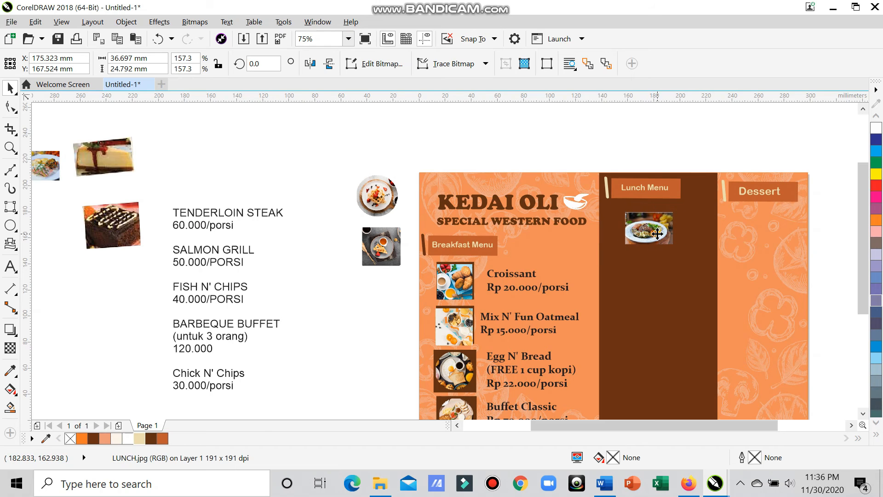
key("Right")
key("Right")
key("Right")
key("Right")
key("Right")
key("Right")
key("Right")
key("Right")
key("Right")
key("Right")
key("Right")
key("Right")
key("Right")
key("Right")
key("Right")
key("Right")
key("Right")
key("Right")
key("Right")
key("Right")
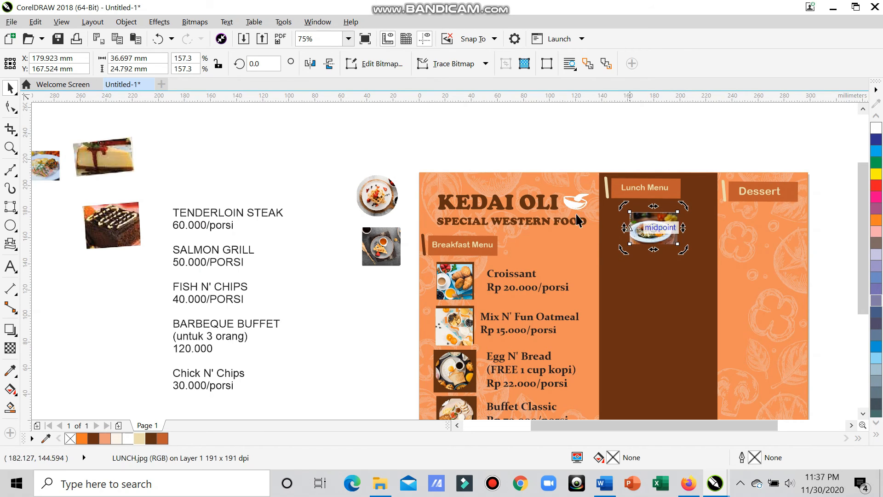
scroll(653, 322, "up", 3)
scroll(653, 322, "down", 3)
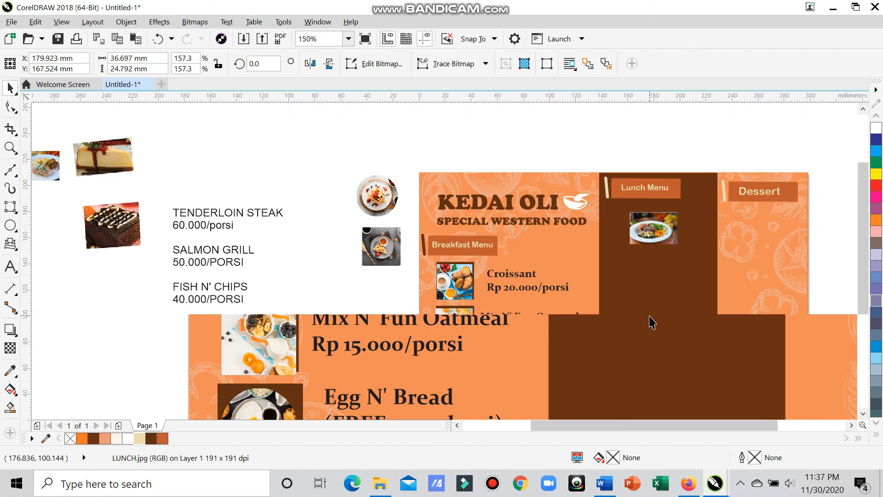
left_click(381, 313)
Step: Move the second lunch plate photo from beside the cheesecake into the brown column, well below the first photo
left_click_drag(720, 423, 586, 421)
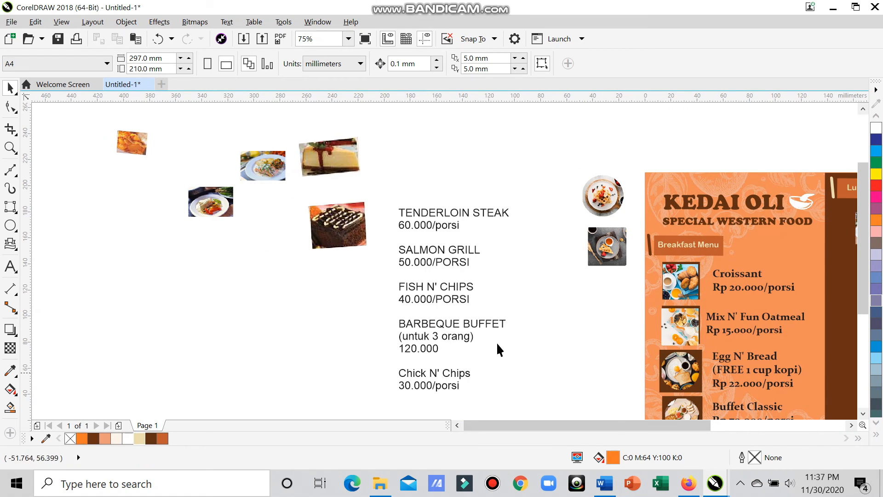
left_click_drag(276, 178, 582, 338)
left_click_drag(587, 422, 648, 421)
left_click_drag(374, 332, 684, 308)
Step: Enlarge the remaining lunch plate photo to about 61 × 40 mm and move it into the brown column below the second photo
left_click_drag(649, 429, 510, 449)
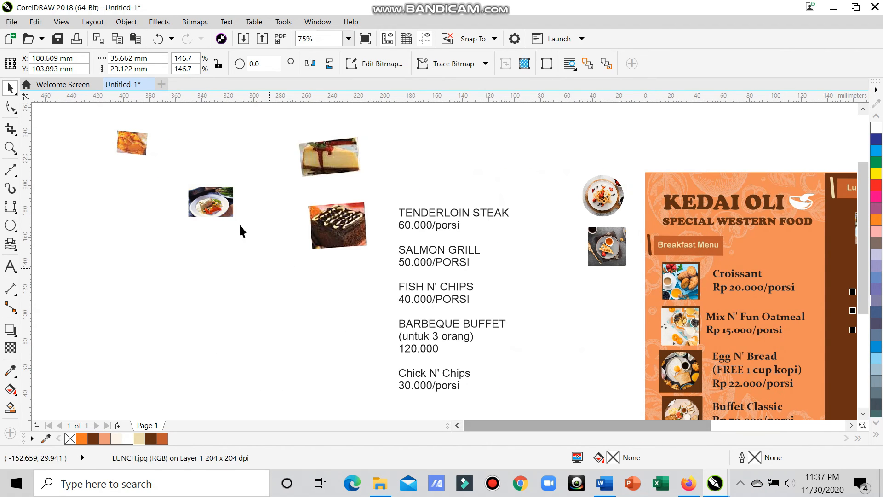
left_click_drag(217, 197, 549, 320)
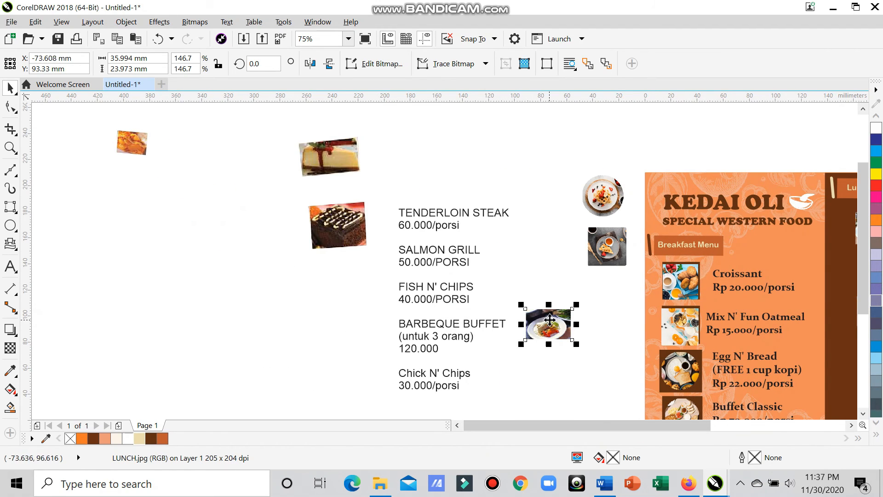
left_click_drag(575, 348, 607, 384)
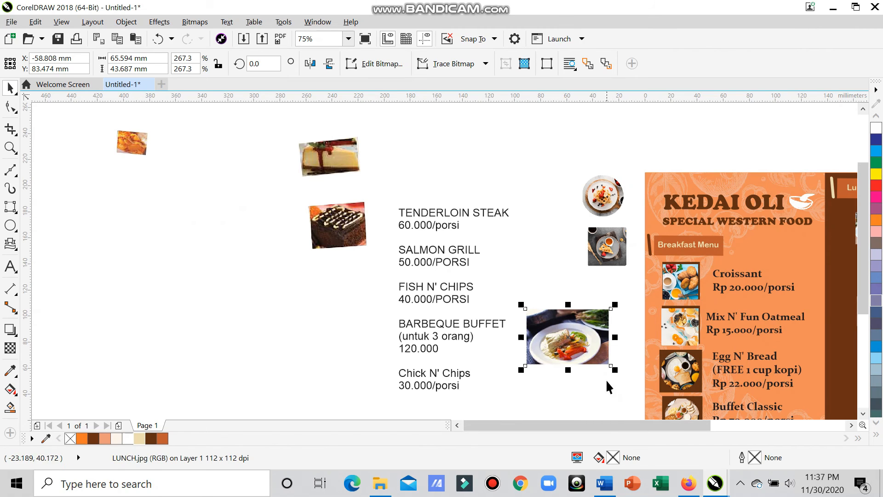
left_click(600, 352)
left_click_drag(614, 369, 616, 365)
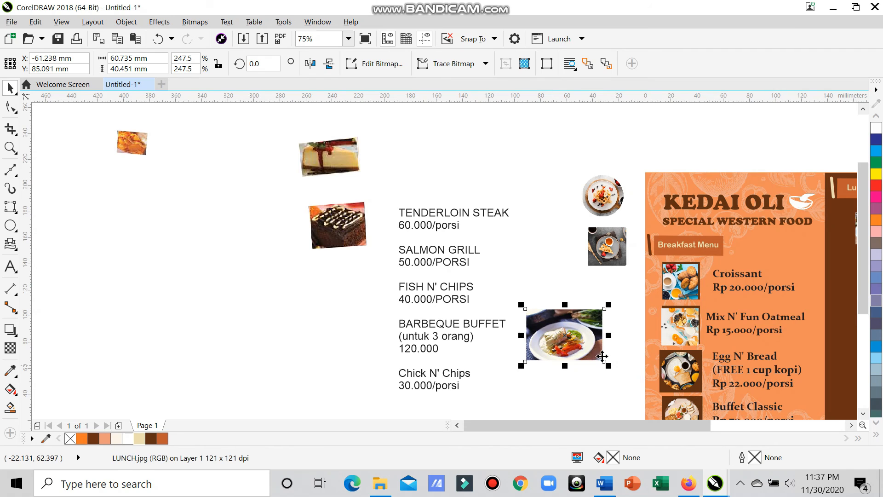
left_click(449, 297)
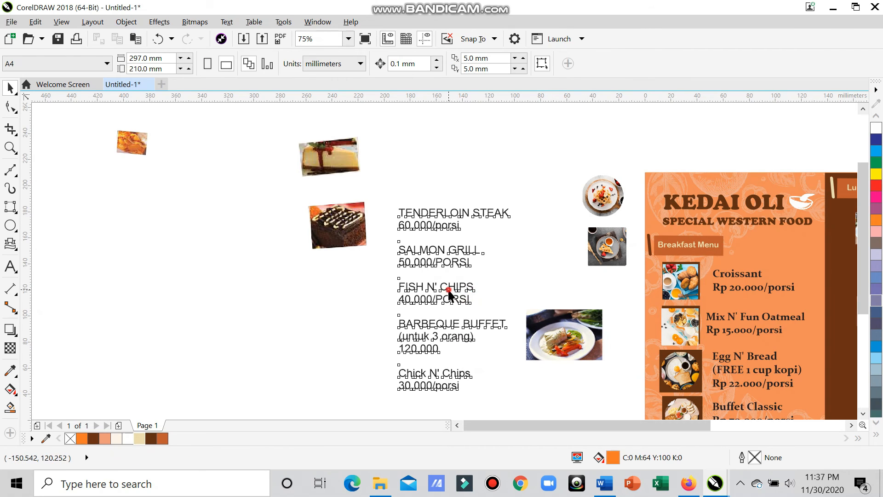
left_click(580, 373)
left_click_drag(606, 427, 651, 429)
left_click(410, 339)
left_click_drag(440, 341, 731, 377)
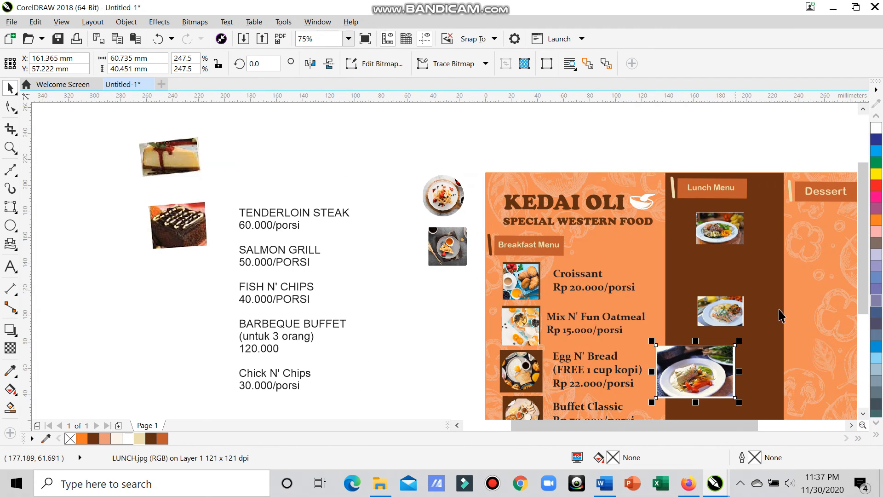
Step: Shrink the third lunch photo to fit the brown column and move the second and third photos up, evenly spaced beneath the first
left_click_drag(863, 251, 864, 295)
mouse_move(738, 312)
left_mouse_down()
mouse_move(714, 293)
mouse_move(726, 303)
left_mouse_up()
left_click_drag(716, 236, 716, 222)
left_click_drag(722, 291, 724, 271)
left_click(720, 203)
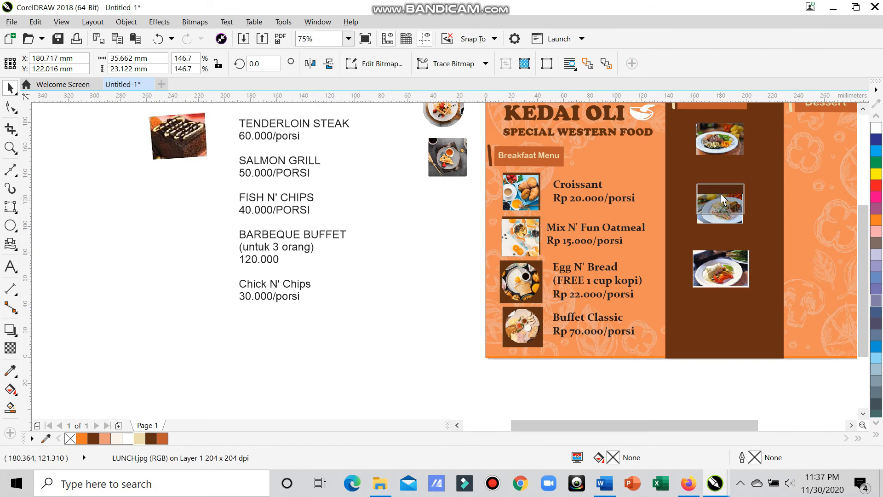
left_click_drag(718, 200, 734, 204)
key("Right")
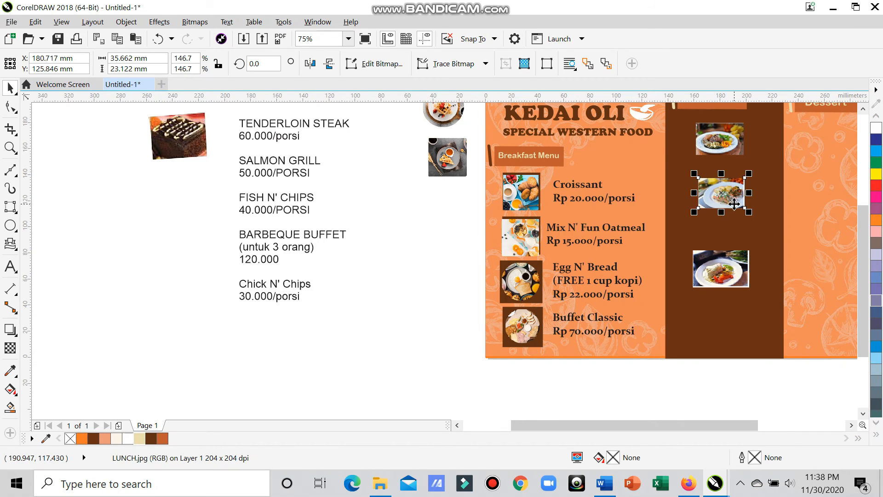
Step: Nudge the third lunch photo up the brown column, closer to the second photo
left_click(716, 271)
key("Up")
key("Up")
key("Up")
key("Up")
key("Up")
key("Up")
key("Up")
key("Up")
key("Up")
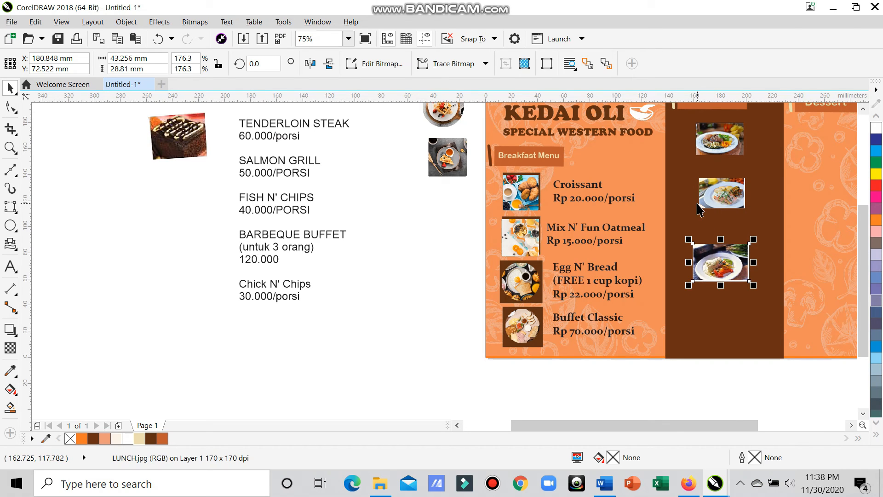
Step: Shrink the third lunch photo to about 39 × 26 mm and nudge it up beneath the second photo
left_click_drag(688, 233, 695, 243)
key("Up")
key("Up")
key("Up")
key("Up")
key("Up")
key("Up")
key("Up")
key("Up")
key("Up")
key("Up")
key("Up")
key("Up")
key("Up")
key("Up")
key("Up")
key("Up")
key("Up")
key("Up")
key("Up")
key("Up")
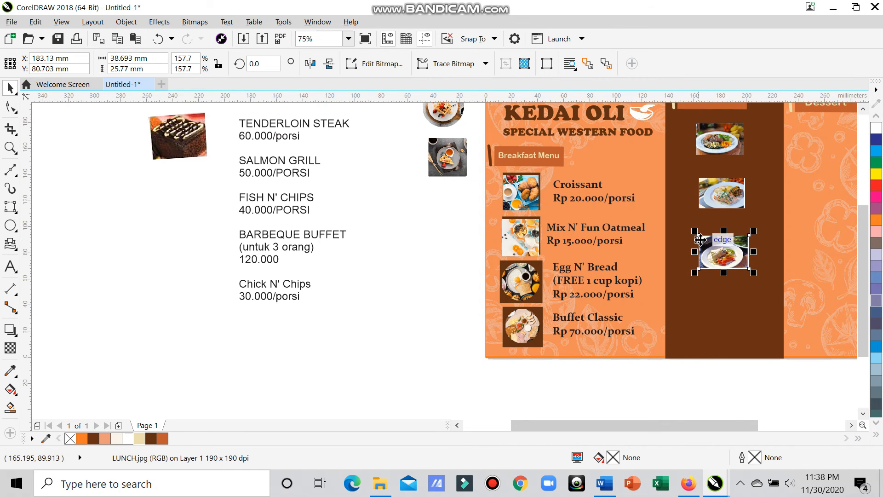
key("Up")
Step: Nudge the third lunch photo left until it lines up with the two photos above
key("Left")
key("Left")
key("Left")
key("Left")
key("Left")
key("Left")
key("Left")
key("Left")
key("Left")
key("Left")
key("Left")
key("Left")
key("Left")
key("Left")
key("Left")
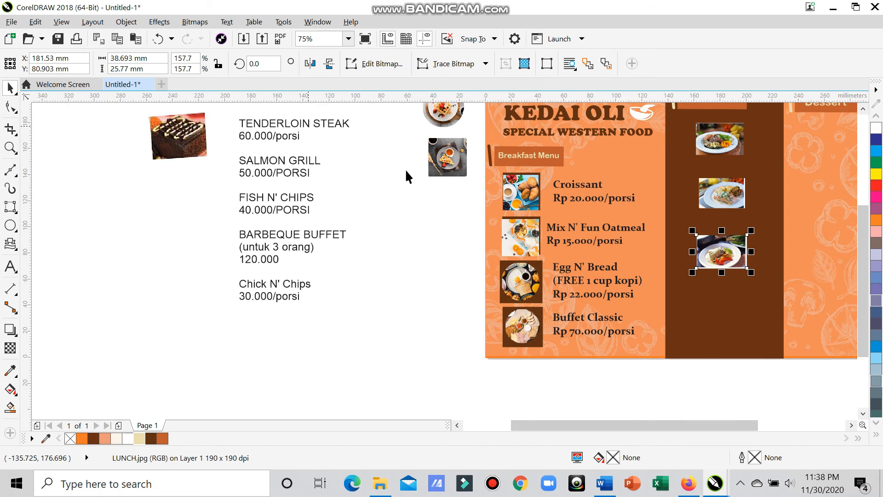
Step: Move the "TENDERLOIN STEAK 60.000/porsi" entry from the text list beside the page to below the first lunch photo
left_click_drag(865, 302, 864, 285)
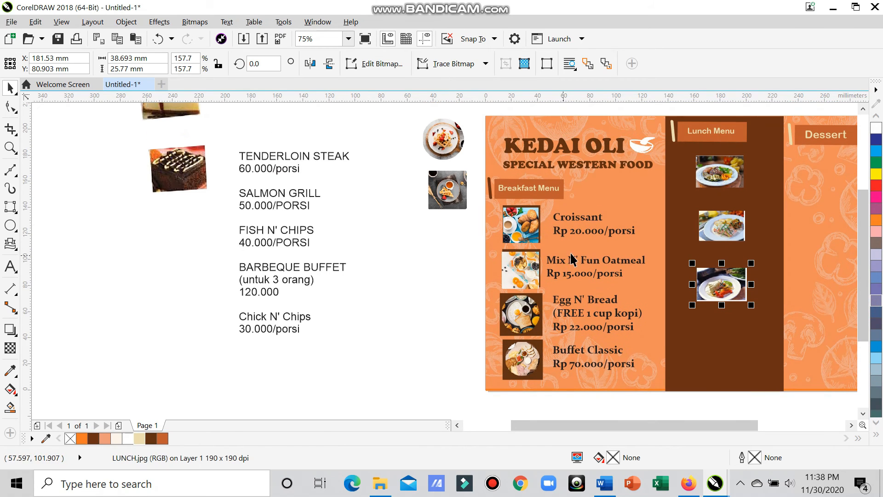
left_click(576, 228)
double_click(576, 233)
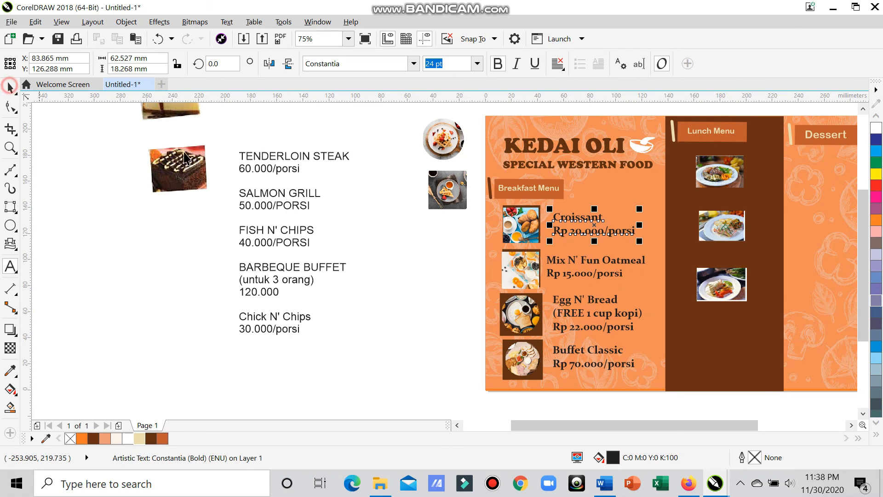
double_click(320, 156)
left_click_drag(307, 169, 237, 156)
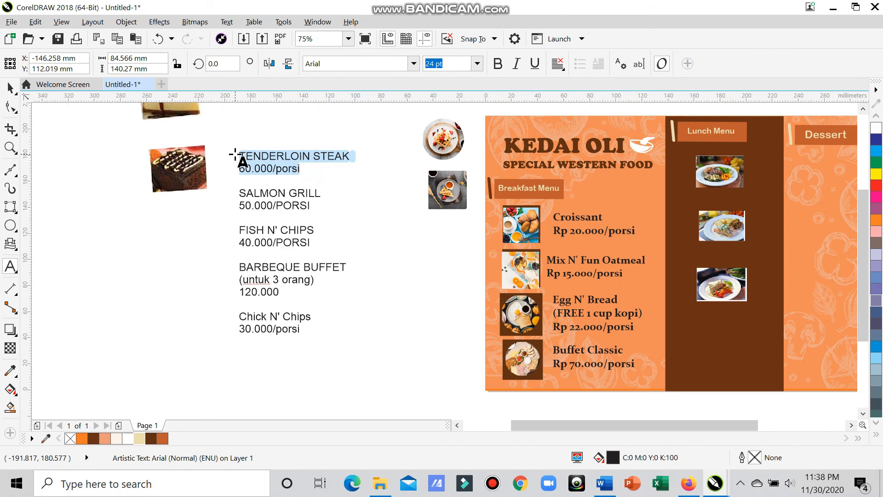
key("ctrl+x")
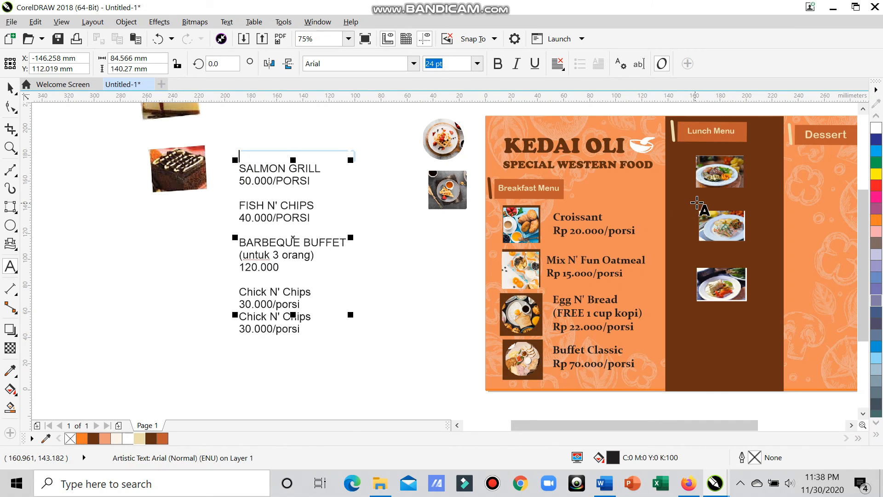
left_click(698, 202)
key("ctrl+v")
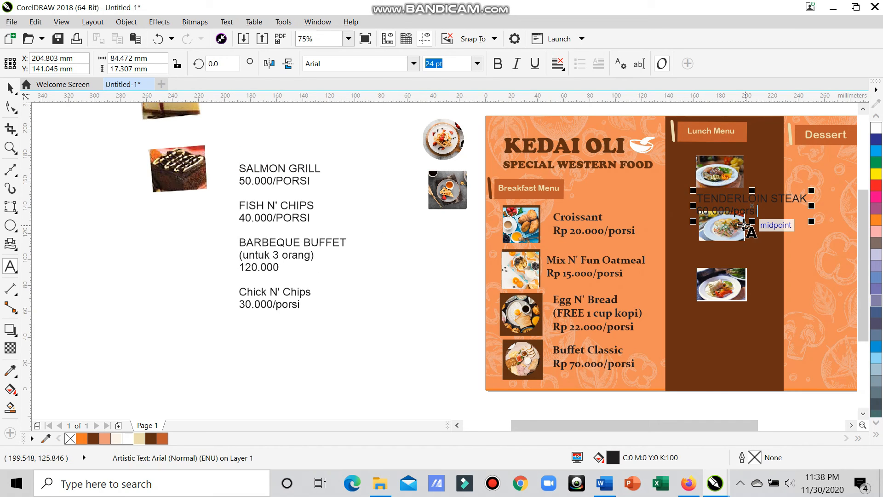
Step: Set the tenderloin steak text to 18 pt and colour it pale beige (C8 M9 Y36 K0)
key("ctrl+a")
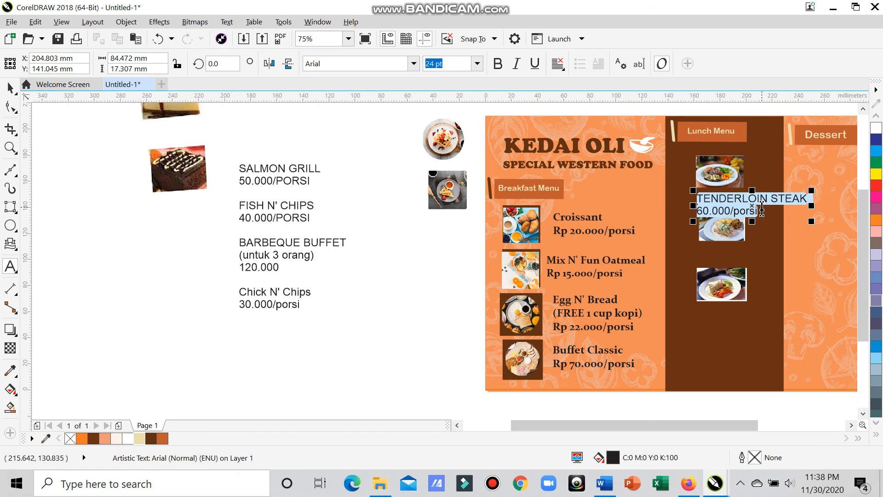
left_click(479, 64)
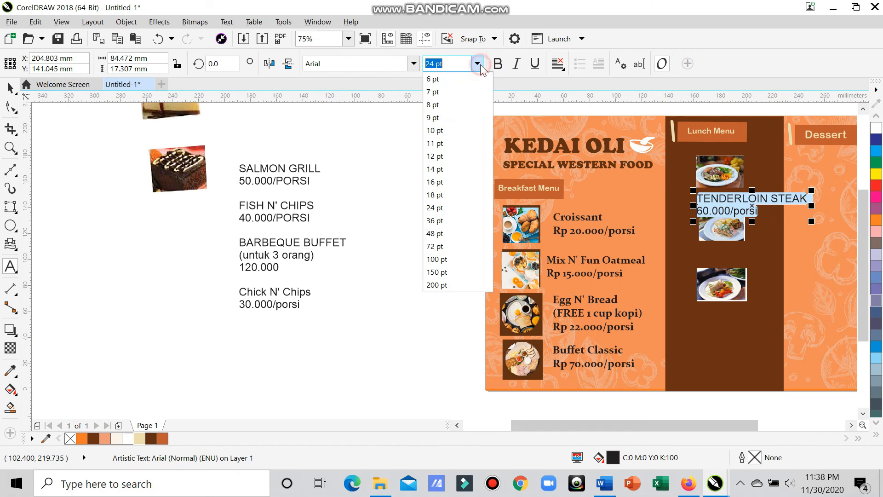
left_click(444, 194)
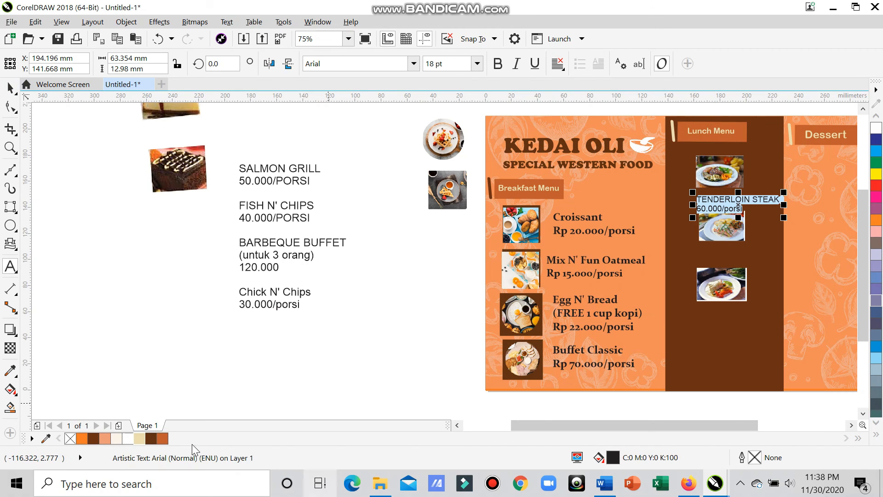
left_click(131, 438)
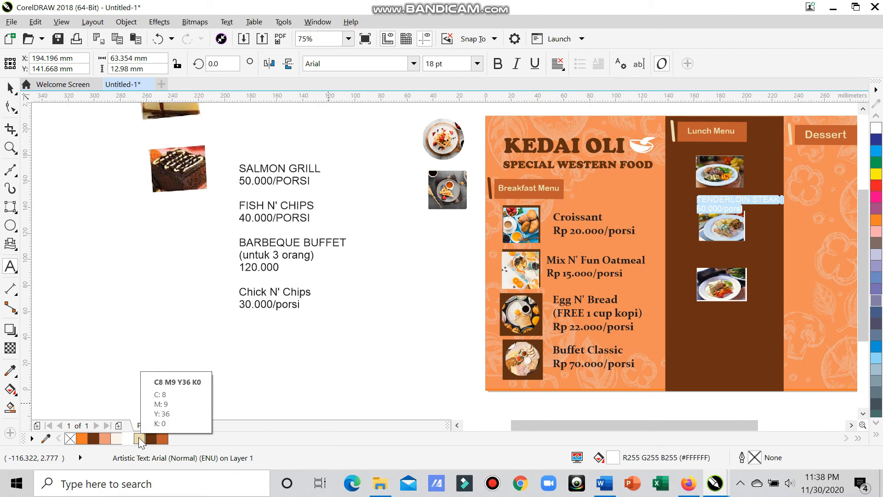
left_click(139, 438)
left_click(481, 352)
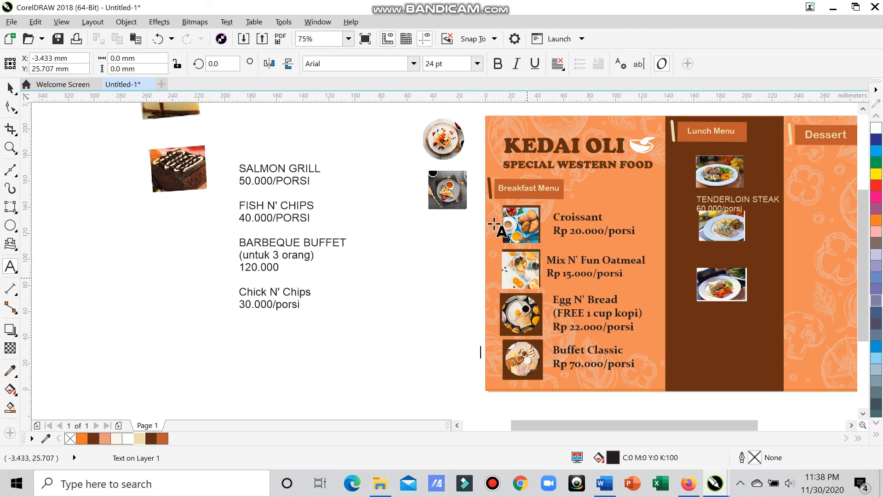
left_click(12, 88)
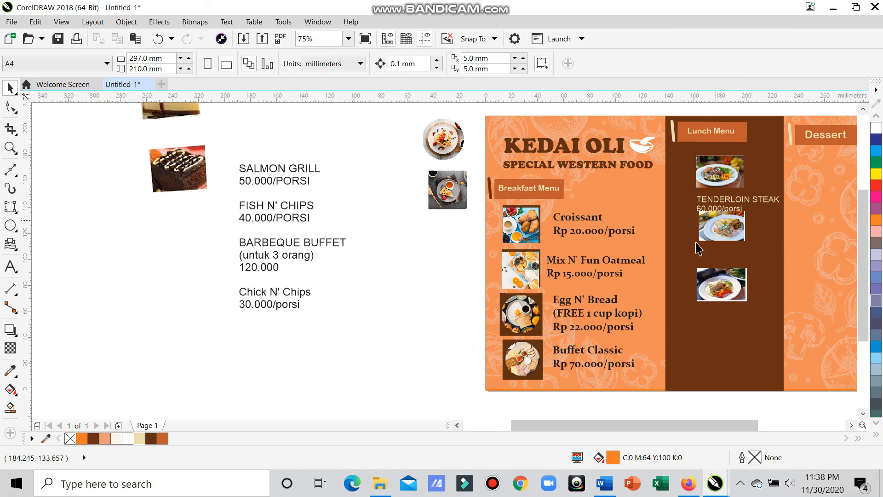
Step: Set the tenderloin steak text in Arial Rounded MT Bold, centre-align it and move it centrally beneath the first lunch photo
left_click(729, 215)
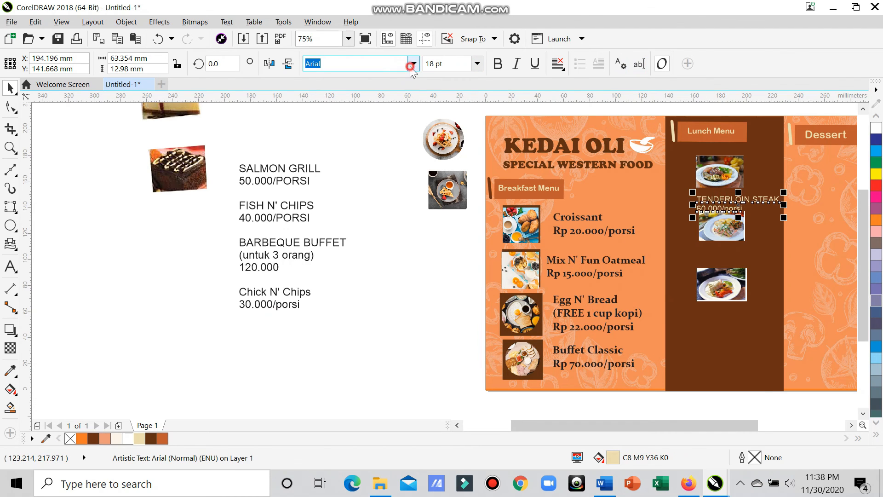
left_click(411, 65)
left_click(363, 120)
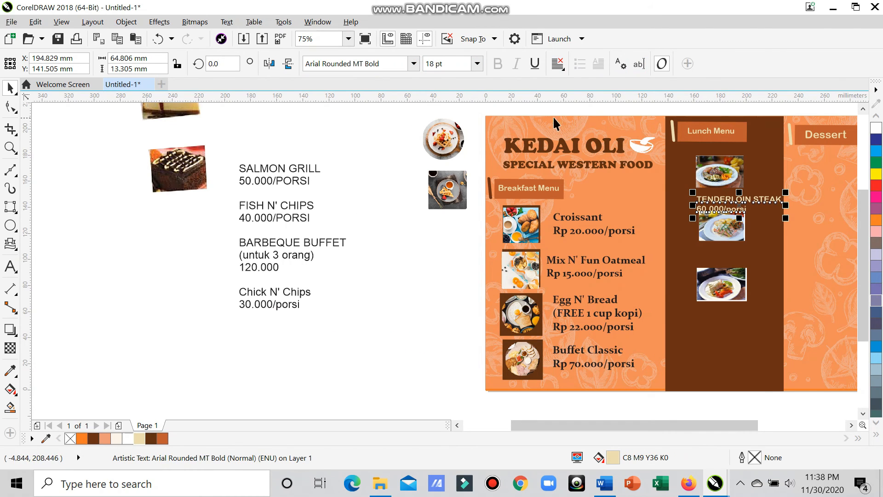
left_click(559, 66)
left_click(569, 109)
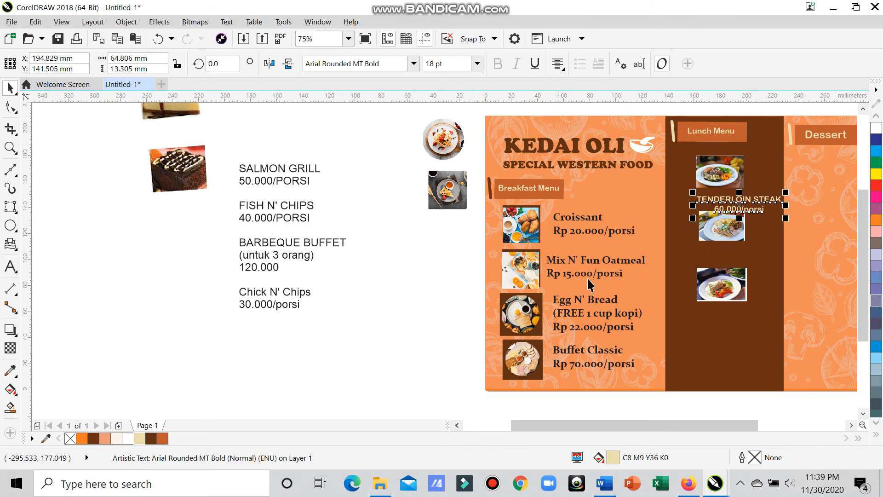
left_click_drag(758, 197, 739, 202)
Step: Nudge the second lunch photo down until it clears the tenderloin steak text
left_click(729, 230)
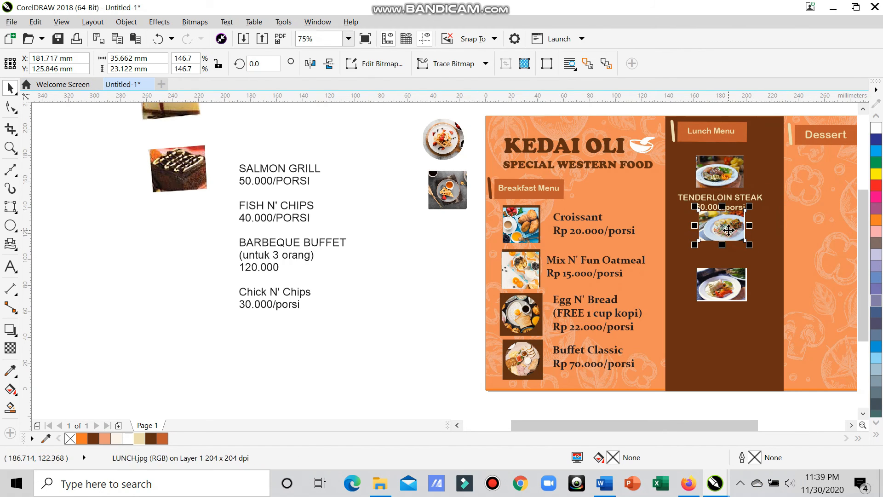
key("Down")
key("Down")
key("Down")
key("Down")
key("Down")
key("Down")
key("Down")
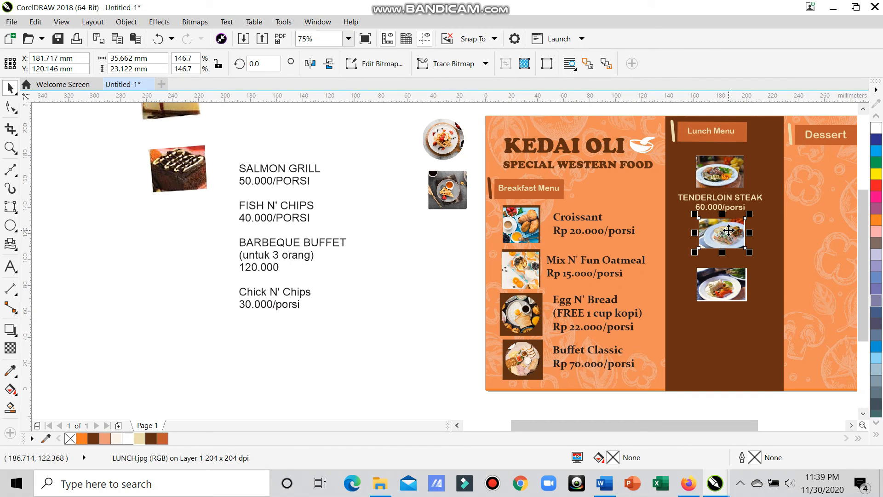
key("Down")
key("Down")
key("Down")
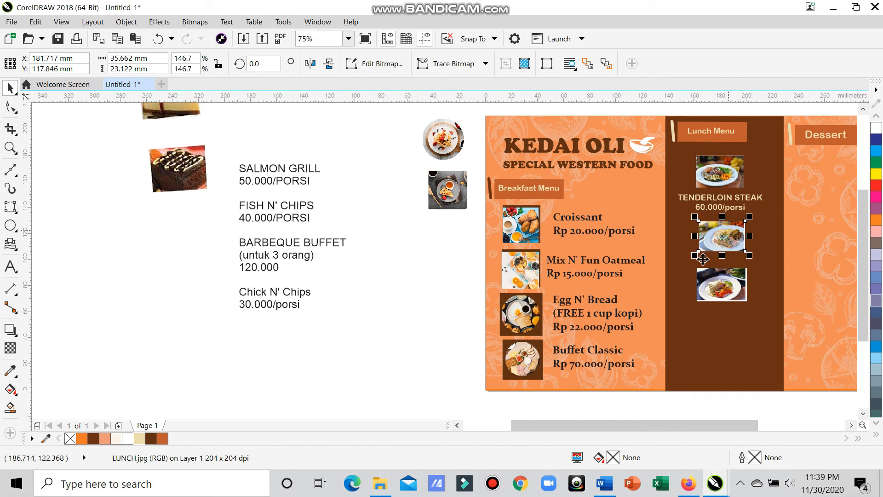
Step: Nudge the third lunch photo down to widen the gap below the second photo
left_click(713, 283)
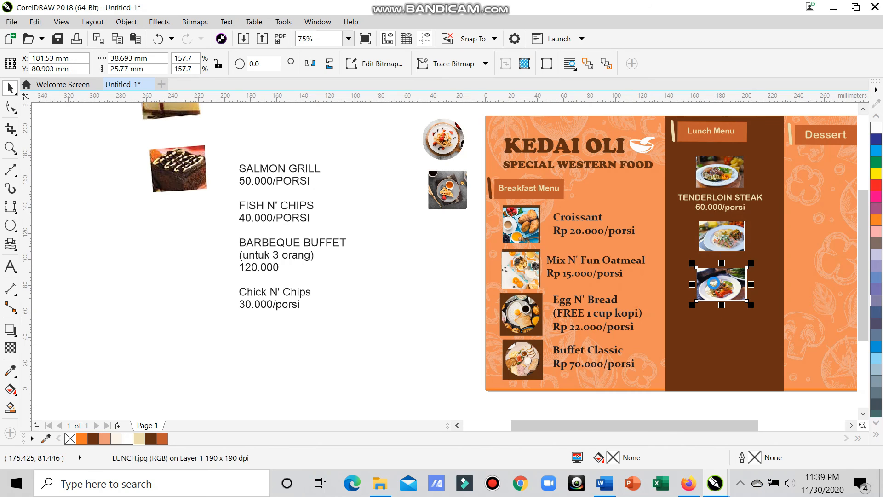
key("Down")
key("Down")
key("Down")
key("Down")
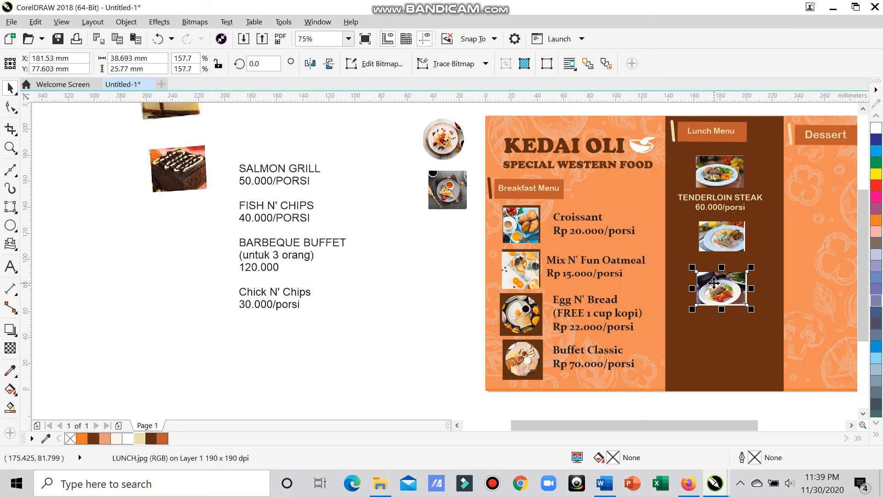
Step: Move the "SALMON GRILL 50.000/PORSI" entry from the text list to just below the second lunch photo
double_click(287, 168)
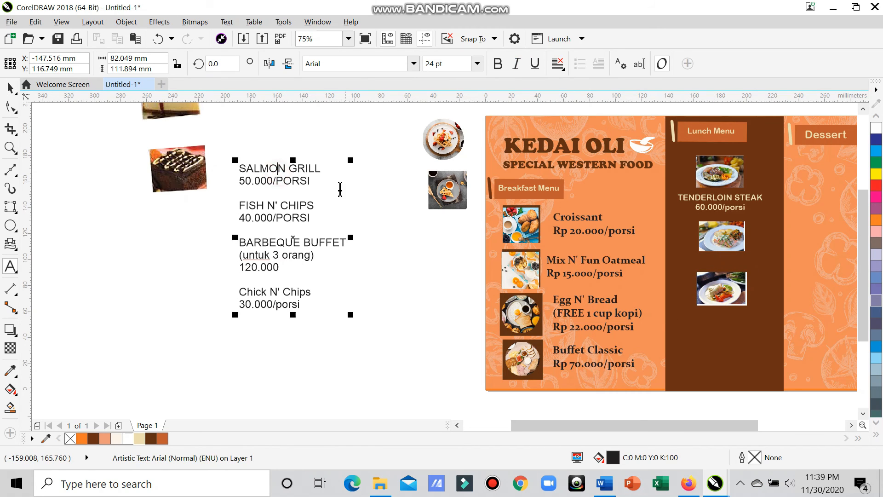
left_click_drag(335, 182, 243, 162)
key("ctrl+c")
key("Delete")
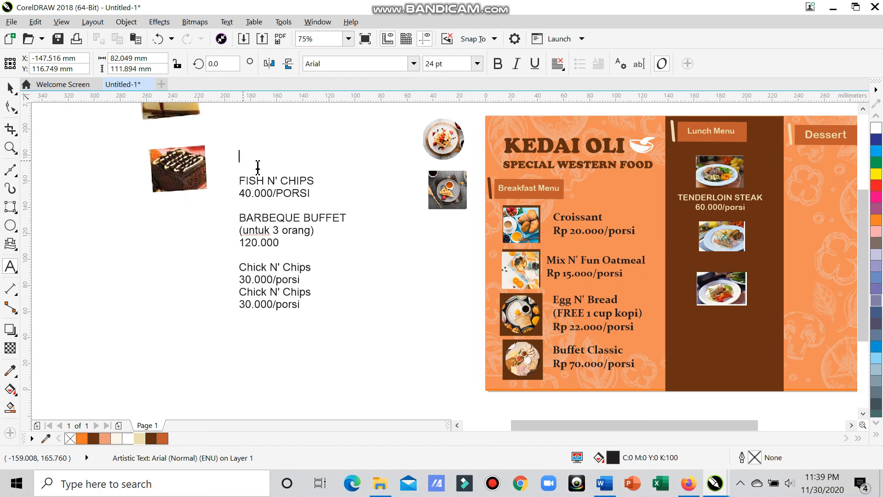
left_click(709, 262)
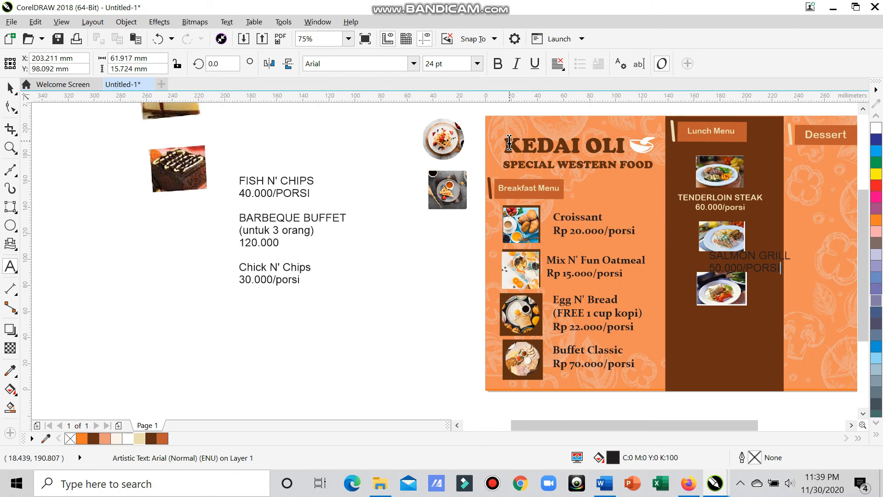
key("ctrl+v")
Step: Format the salmon grill text as 18 pt Arial Rounded MT Bold, centre-aligned, in pale beige (C8 M9 Y36 K0)
left_click(477, 63)
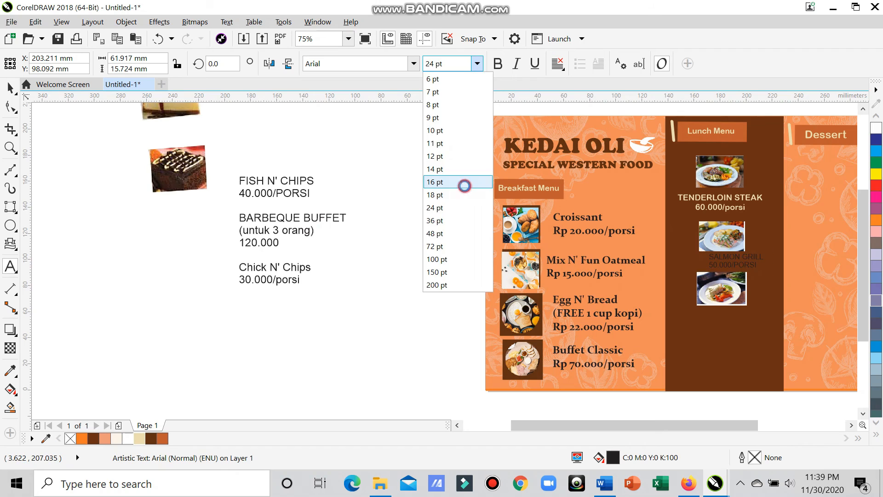
left_click(462, 184)
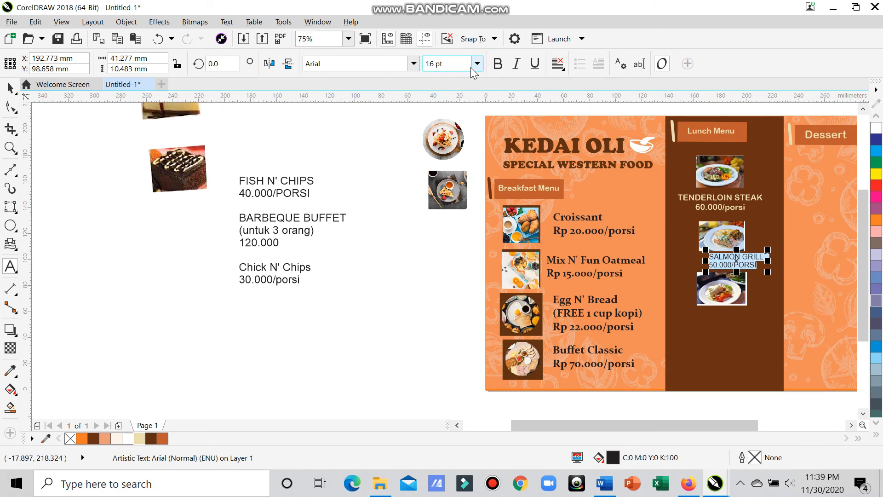
left_click(477, 64)
left_click(439, 193)
left_click(414, 66)
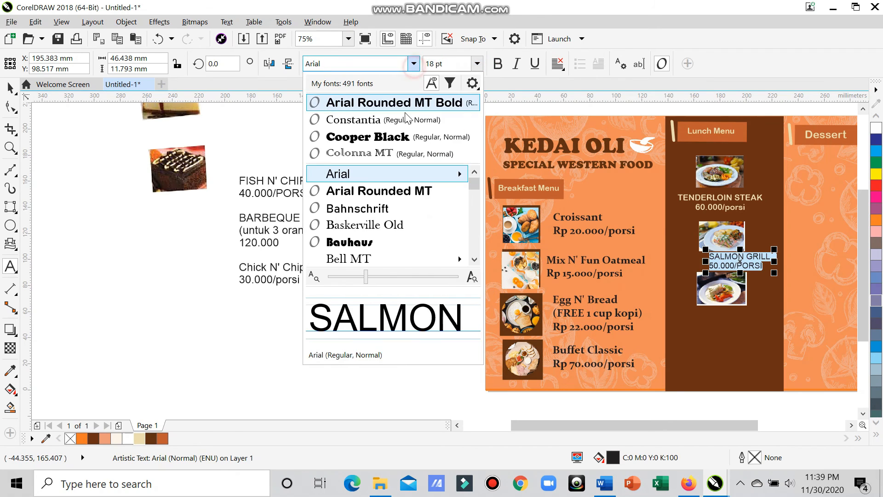
left_click(373, 101)
left_click(558, 66)
left_click(581, 110)
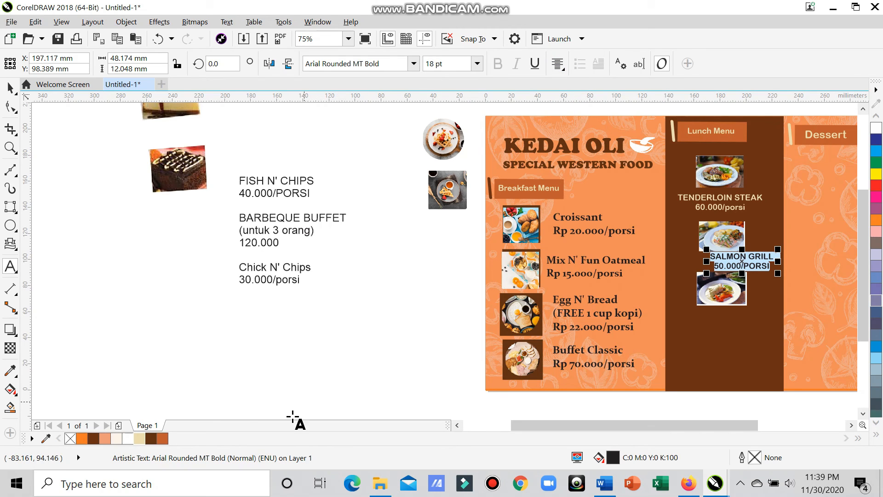
left_click(139, 438)
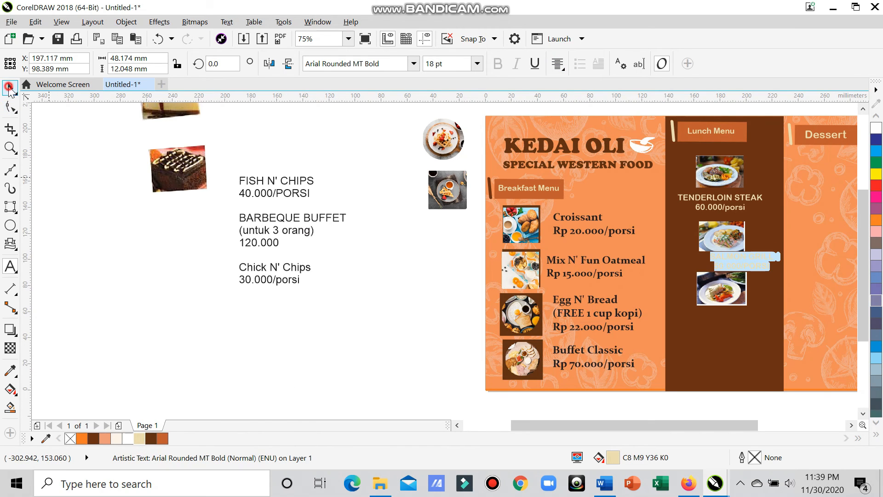
left_click(9, 86)
Step: Move the salmon grill text centrally beneath the second photo and nudge the third photo down to clear it
left_click_drag(753, 263, 734, 270)
left_click(732, 300)
key("Down")
key("Down")
key("Down")
key("Down")
key("Down")
key("Down")
key("Down")
key("Down")
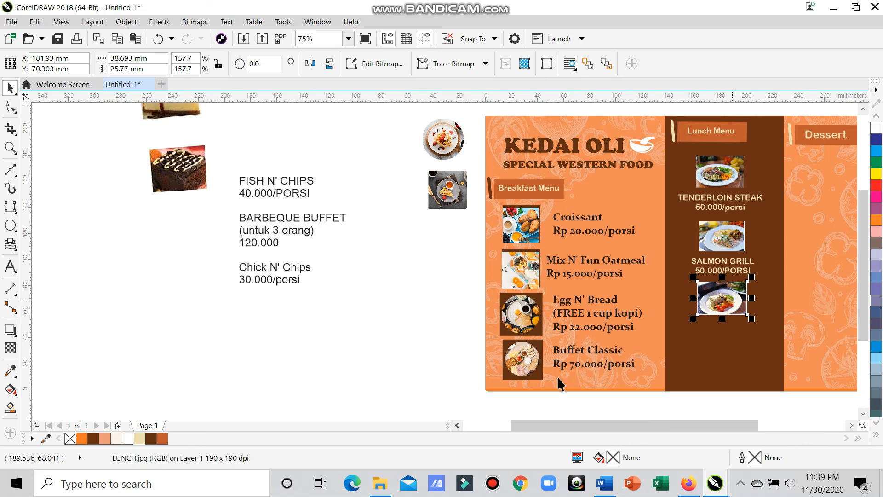
Step: Move the "FISH N' CHIPS 40.000/PORSI" entry from the text list to the brown column below the third lunch photo
double_click(285, 180)
left_click_drag(316, 189, 256, 172)
key("ctrl+c")
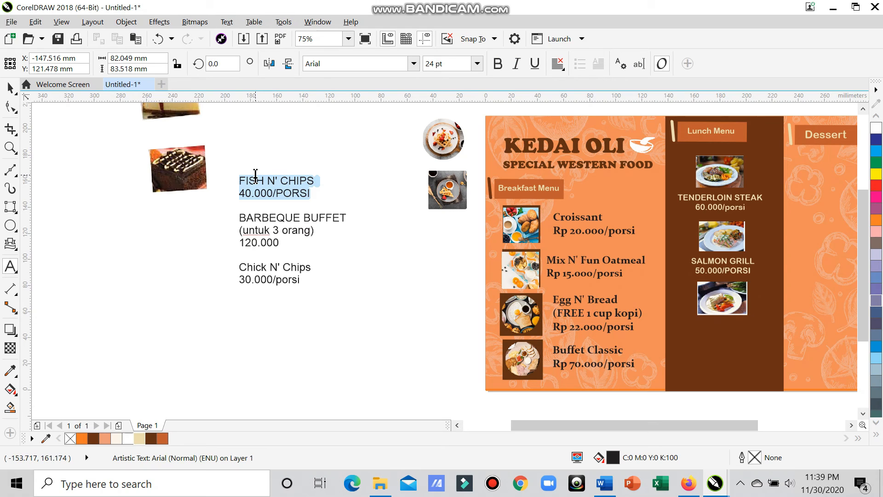
key("BackSpace")
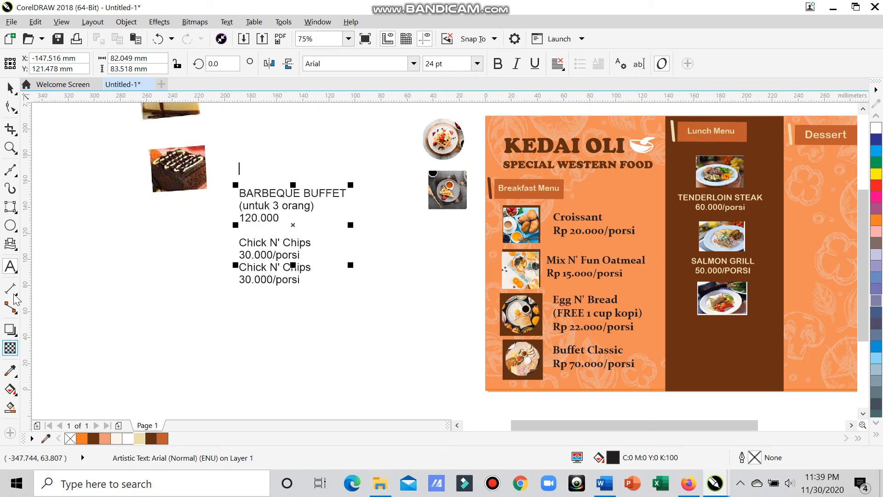
left_click(713, 346)
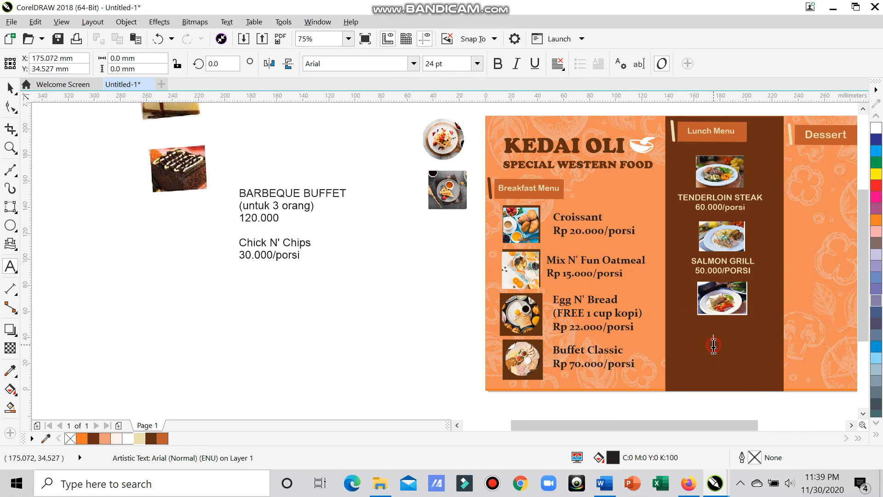
key("ctrl+v")
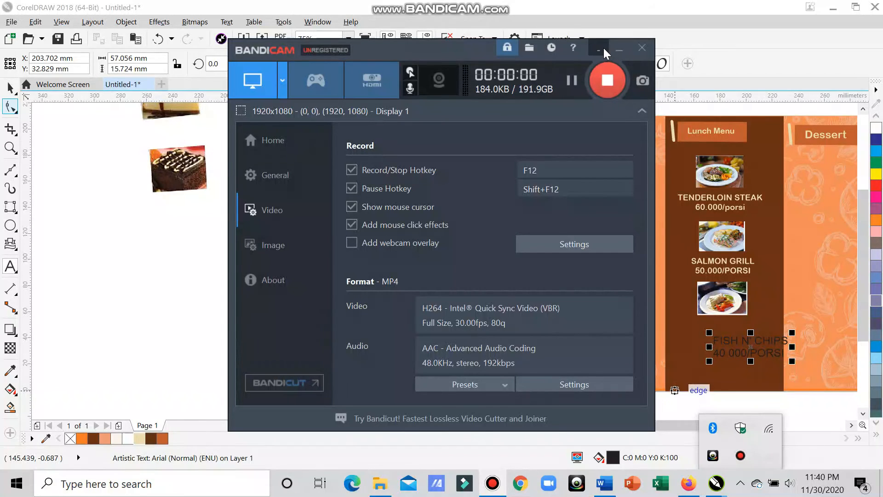
Step: Try to format the fish n' chips text as 18 pt Arial Rounded MT Bold in pale beige (C8 M9 Y36 K0)
left_click(608, 48)
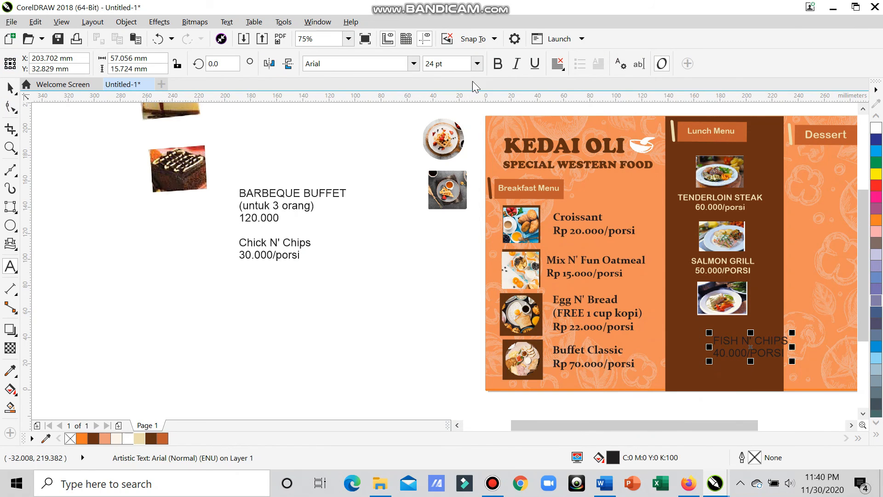
left_click(478, 63)
left_click(452, 195)
left_click(411, 63)
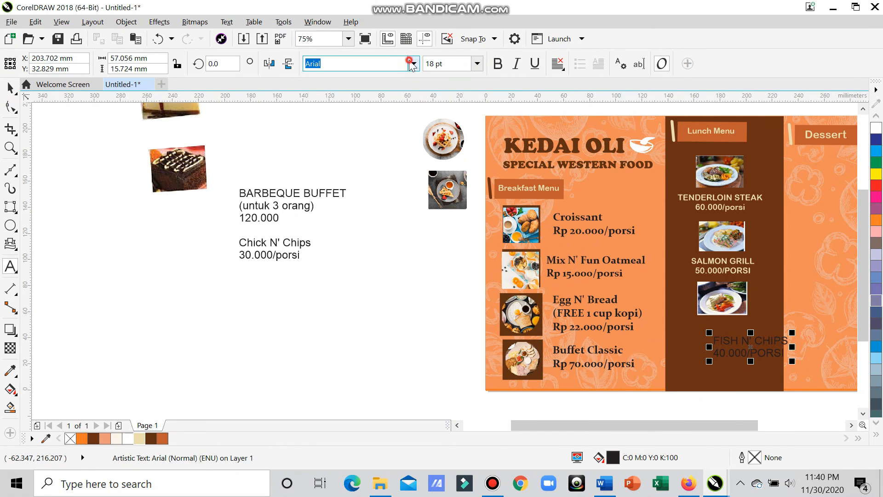
left_click(414, 63)
left_click(368, 103)
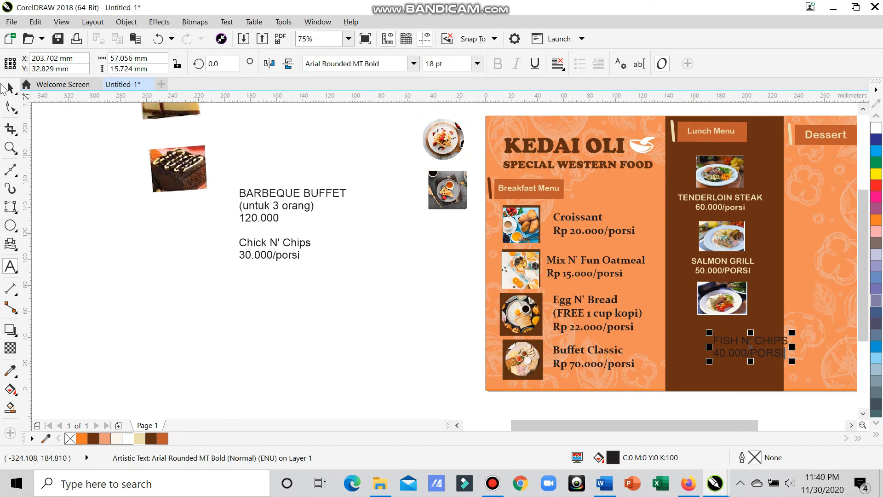
left_click(141, 439)
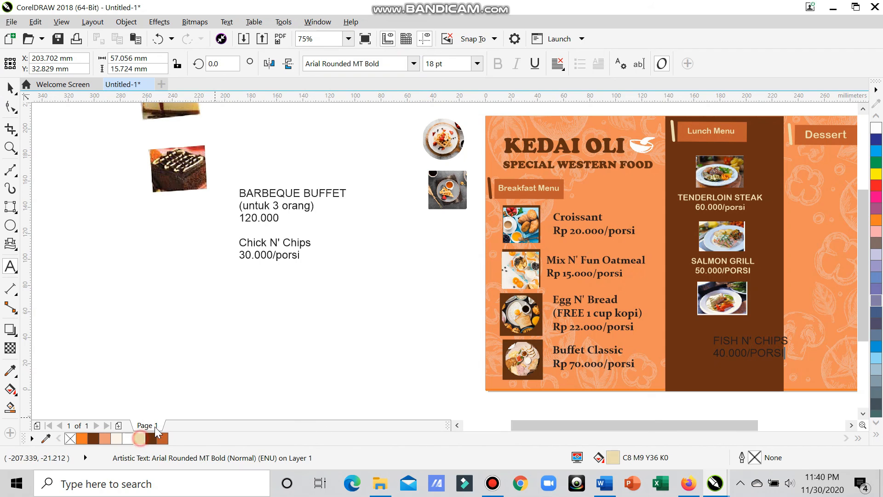
left_click(10, 87)
Step: Set the fish n' chips text to 18 pt, pale beige (C8 M9 Y36 K0) and centre alignment
left_click(477, 64)
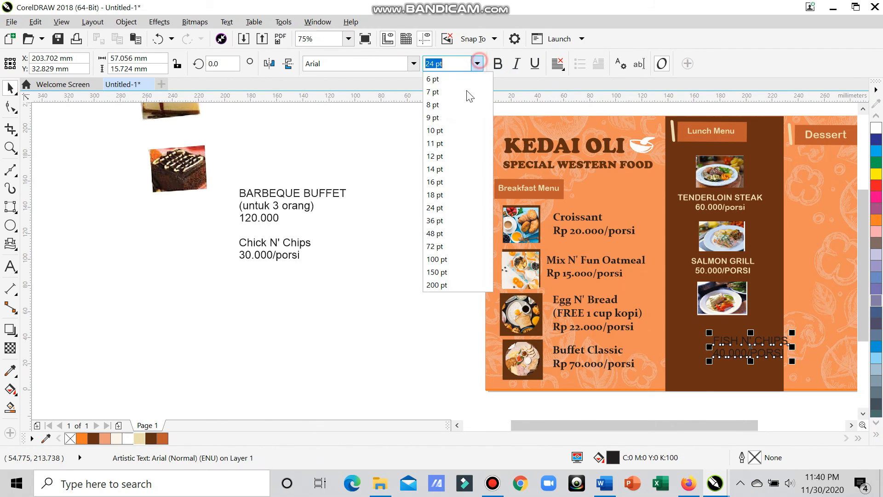
left_click(443, 193)
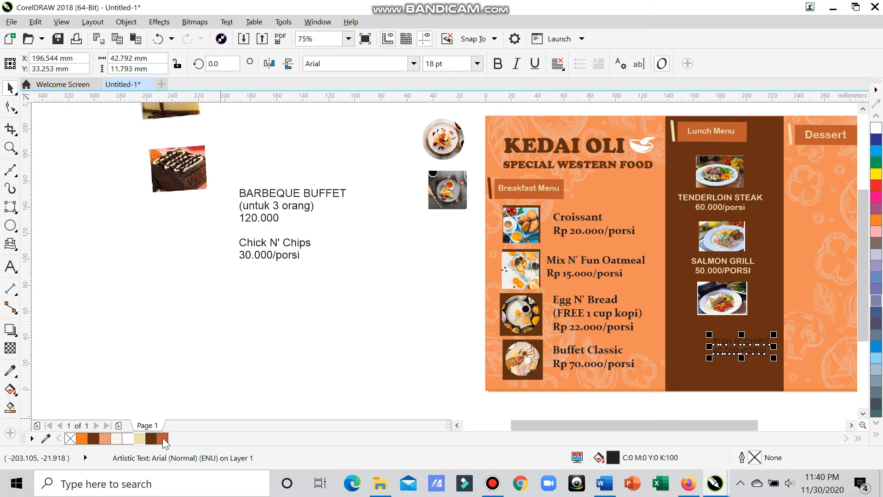
left_click(139, 439)
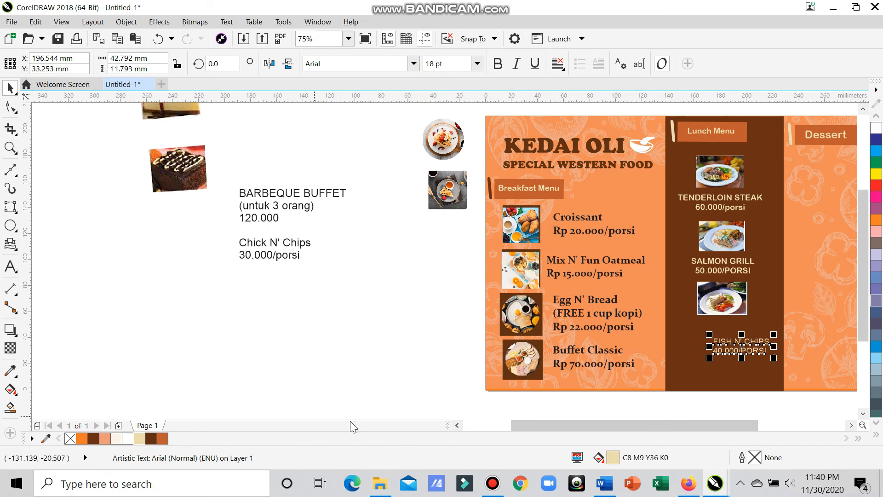
left_click(562, 67)
left_click(578, 108)
Step: Place the fish n' chips text centrally just beneath the third lunch photo and change its font to Arial Rounded MT Bold
left_click_drag(755, 341, 738, 332)
left_click(418, 69)
left_click(349, 103)
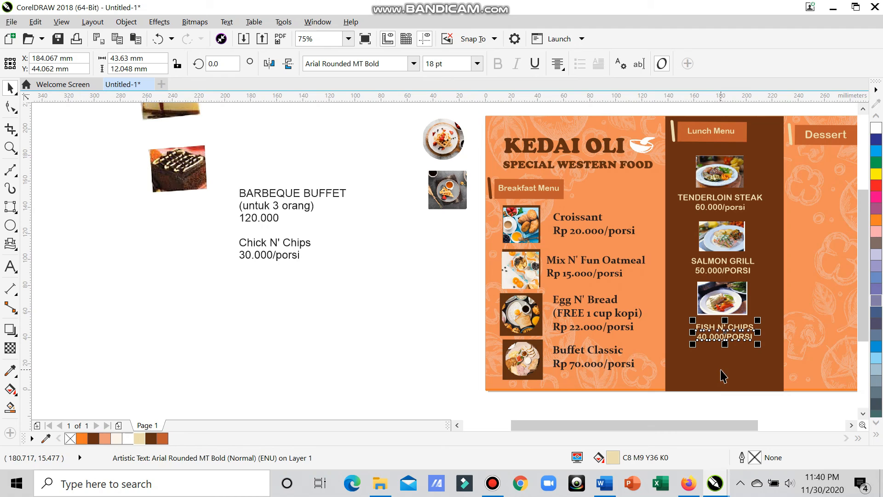
key("Up")
key("Up")
key("Up")
key("Up")
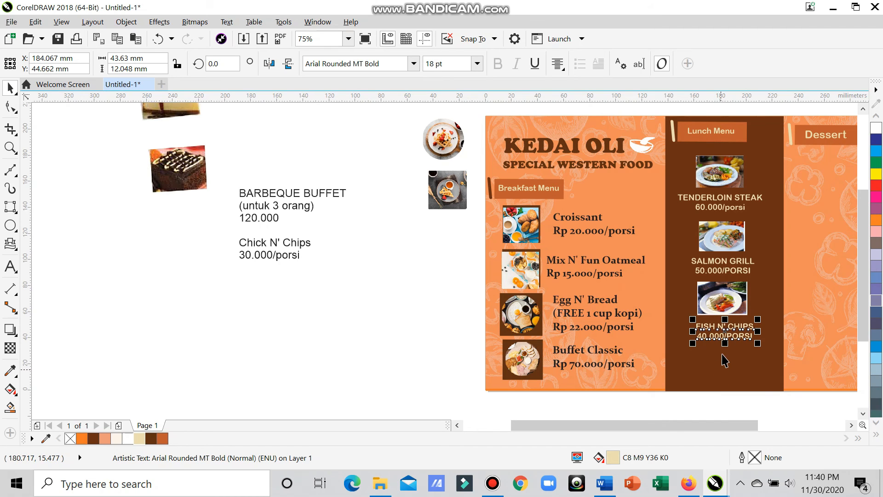
left_click(446, 256)
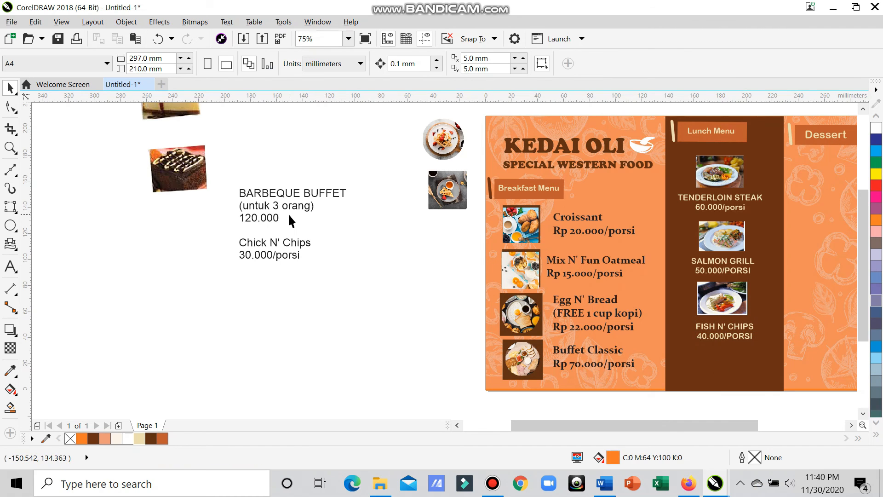
double_click(280, 247)
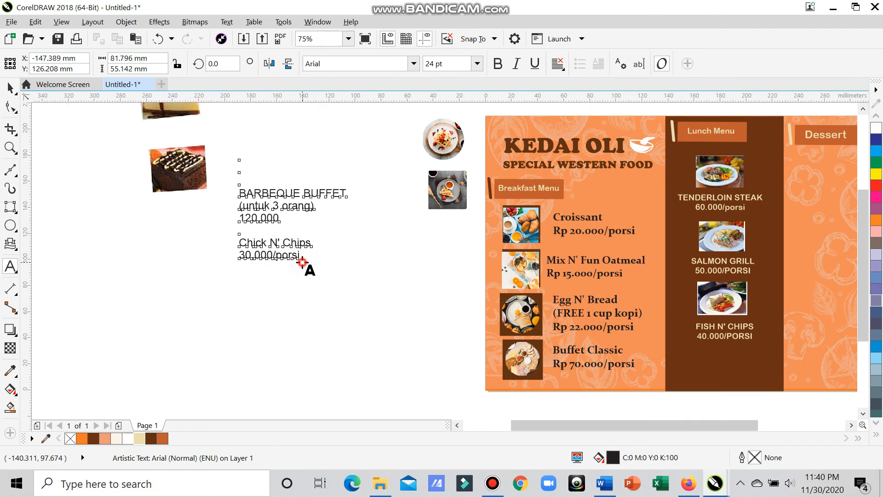
left_click_drag(301, 258, 244, 239)
left_click(10, 87)
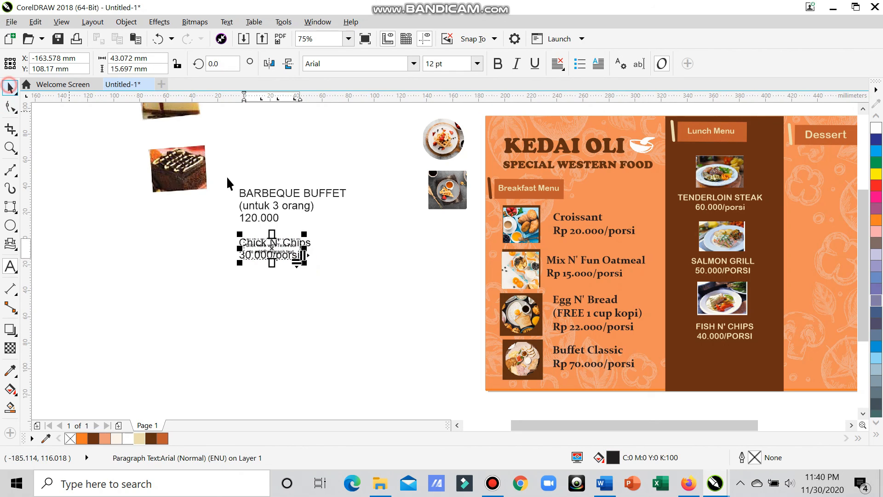
Step: Move the "BARBEQUE BUFFET (untuk 3 orang) 120.000" entry from the text list to the brown column below the fish n' chips text
left_click(268, 205)
double_click(279, 218)
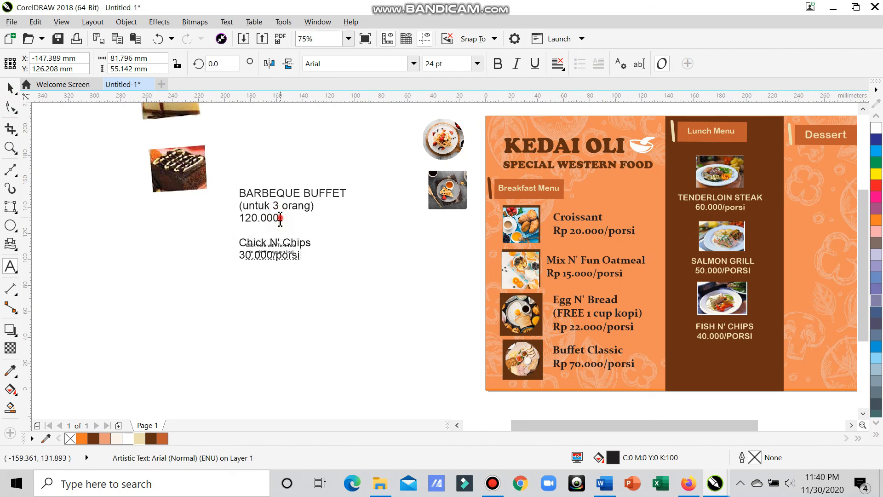
left_click_drag(279, 218, 240, 189)
key("ctrl+c")
key("Delete")
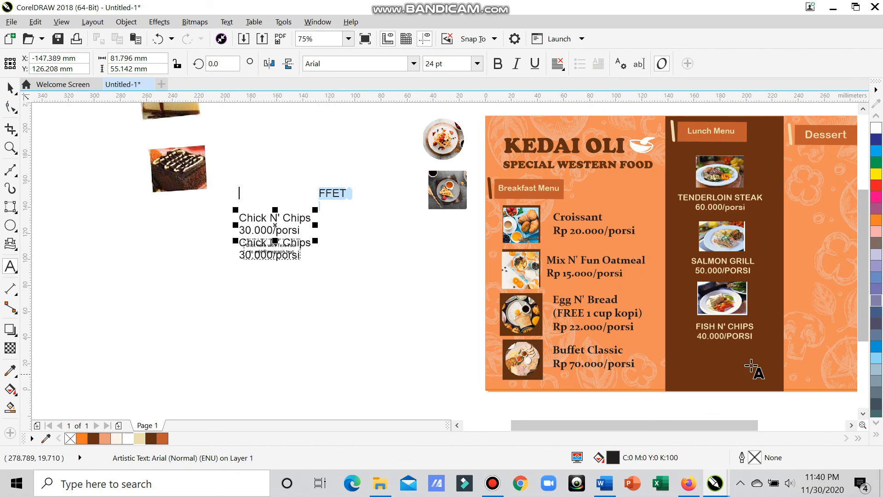
left_click(696, 360)
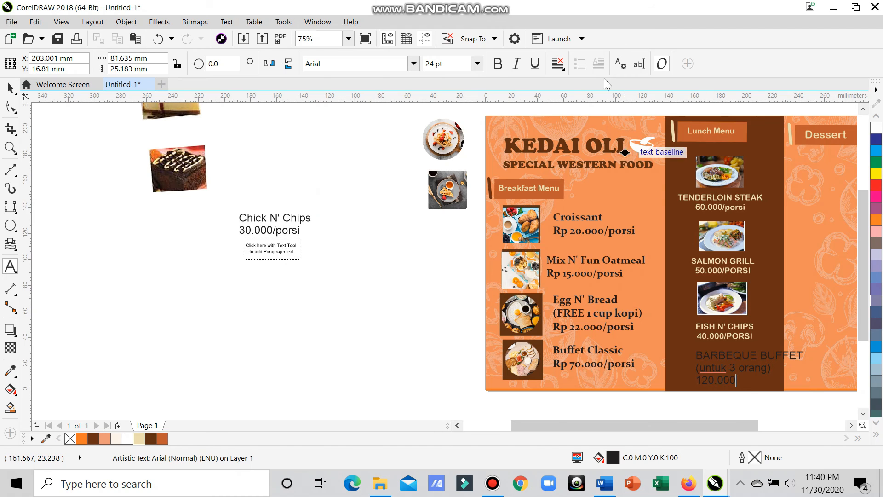
key("ctrl+v")
Step: Format the barbeque buffet text as centre-aligned 18 pt Arial Rounded MT Bold in pale beige (C8 M9 Y36 K0)
left_click(561, 67)
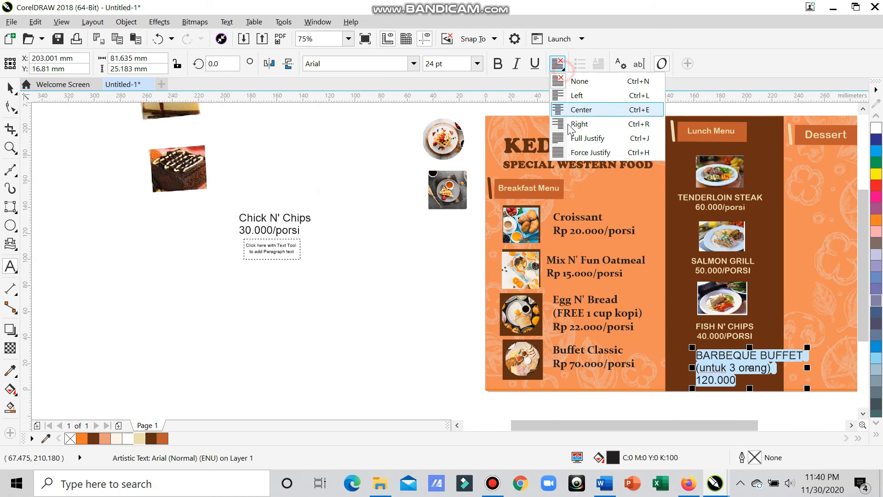
left_click(564, 109)
left_click(413, 64)
left_click(355, 99)
left_click(476, 64)
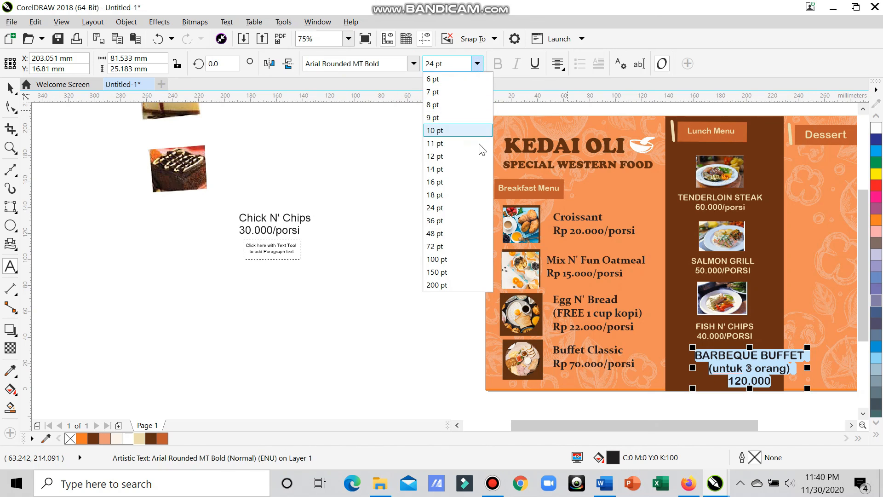
left_click(478, 195)
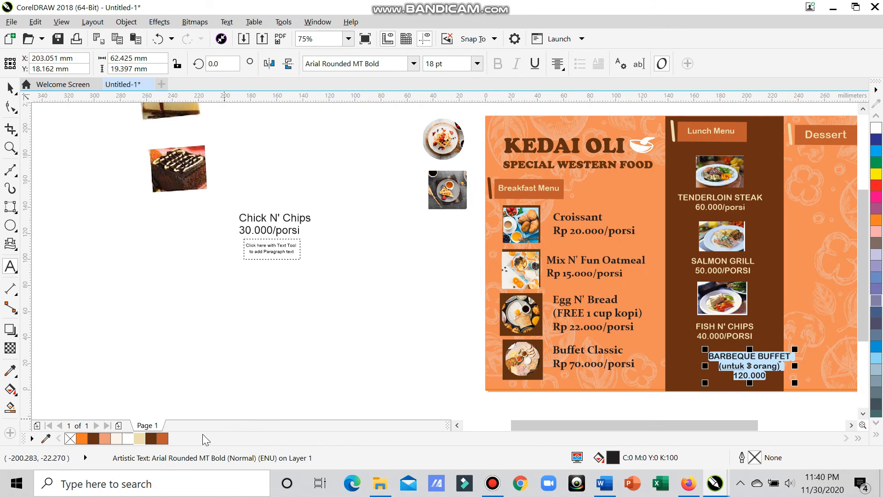
left_click(140, 438)
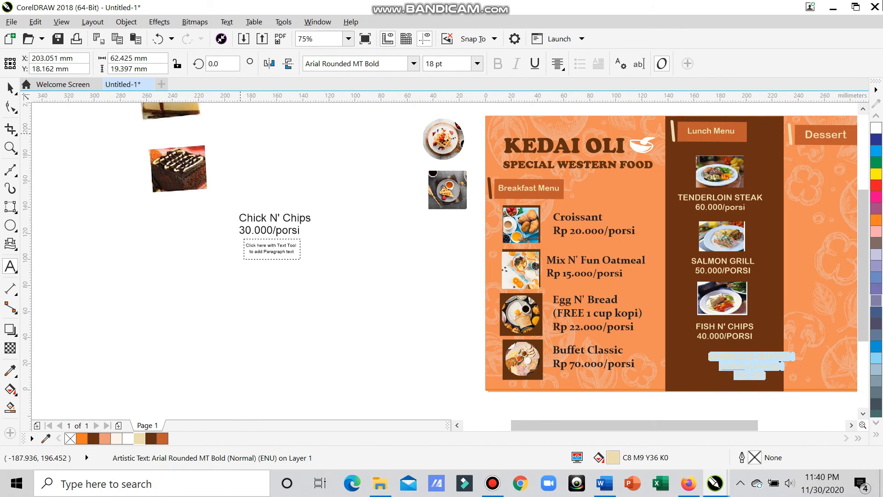
Step: Move the barbeque buffet text to the middle of the brown column beneath the fish n' chips entry
left_click(10, 88)
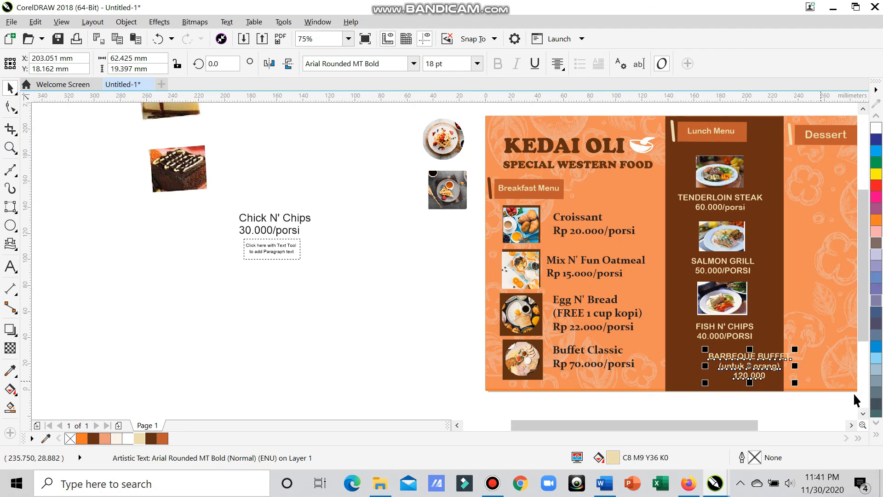
left_click_drag(766, 367, 742, 362)
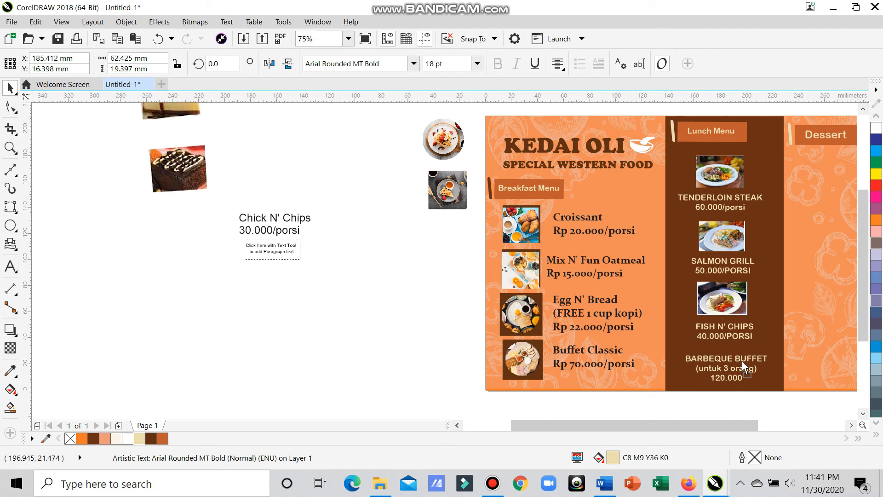
left_click(317, 281)
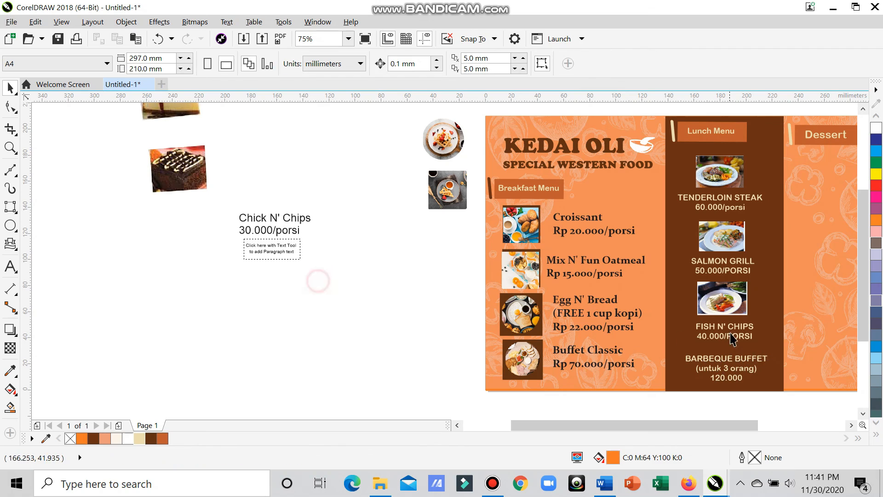
Step: Add the "Rp" currency prefix before the fish n' chips price of 40.000
left_click(702, 342)
key("F8")
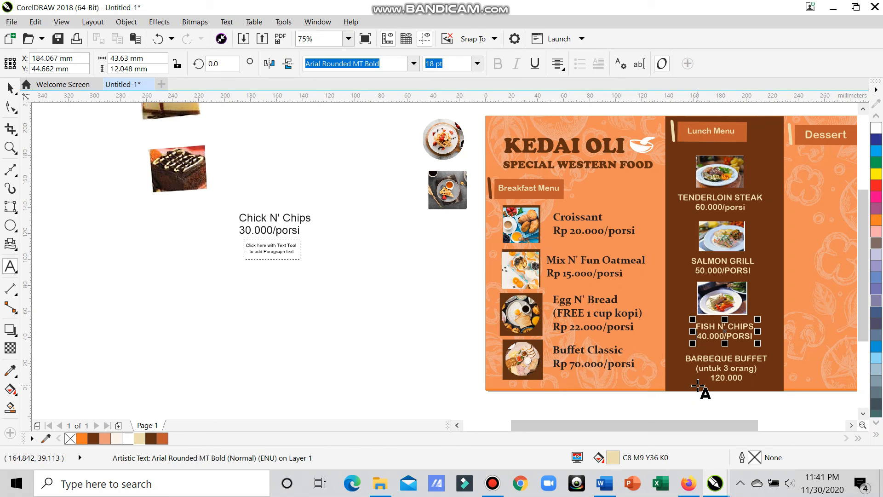
key("Home")
type("Rp")
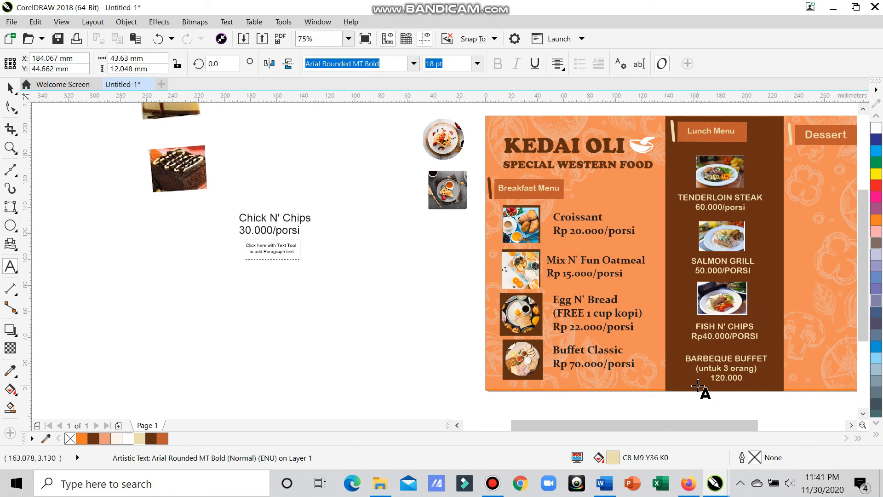
Step: Add the "Rp" prefix before the salmon grill price of 50.000, keeping the price on its own line
left_click(699, 275)
left_click_drag(699, 275, 708, 322)
key("Left")
type("R")
key("BackSpace")
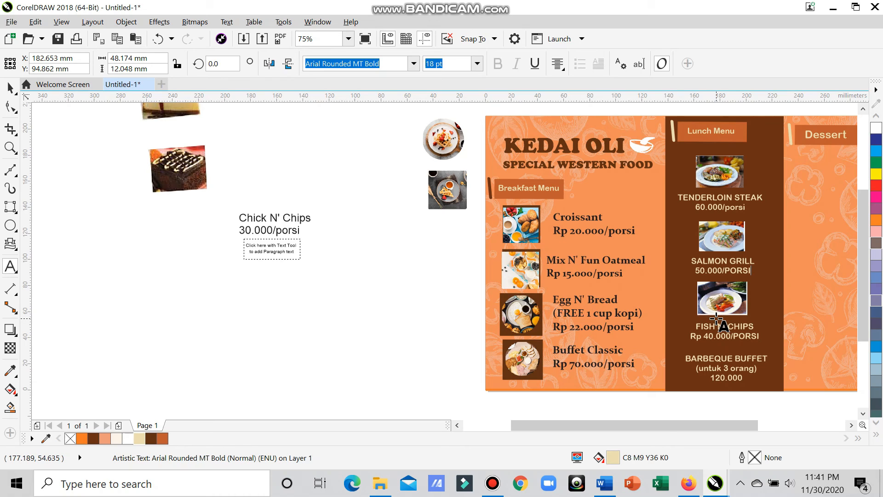
type("r")
key("BackSpace")
key("BackSpace")
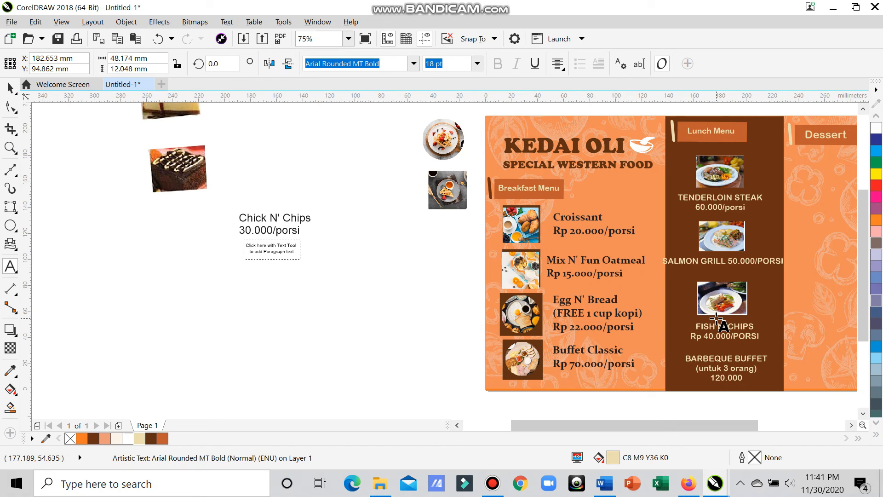
key("Return")
type("r")
key("BackSpace")
type("Rp")
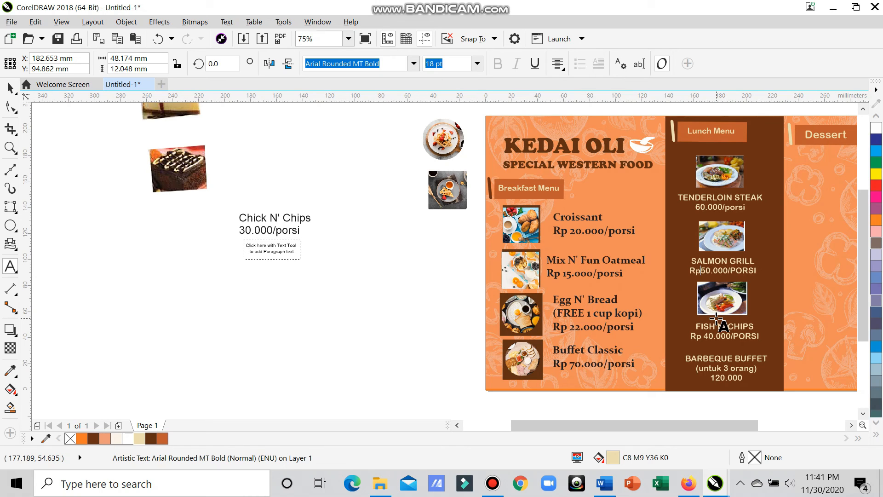
Step: Add the "Rp" prefix before the tenderloin steak price of 60.000 and the barbeque buffet price of 120.000
left_click(699, 208)
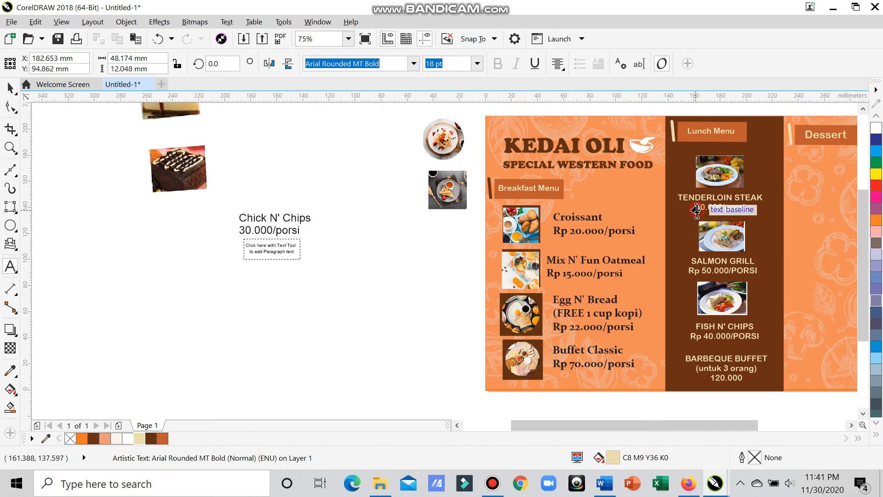
type("Rp")
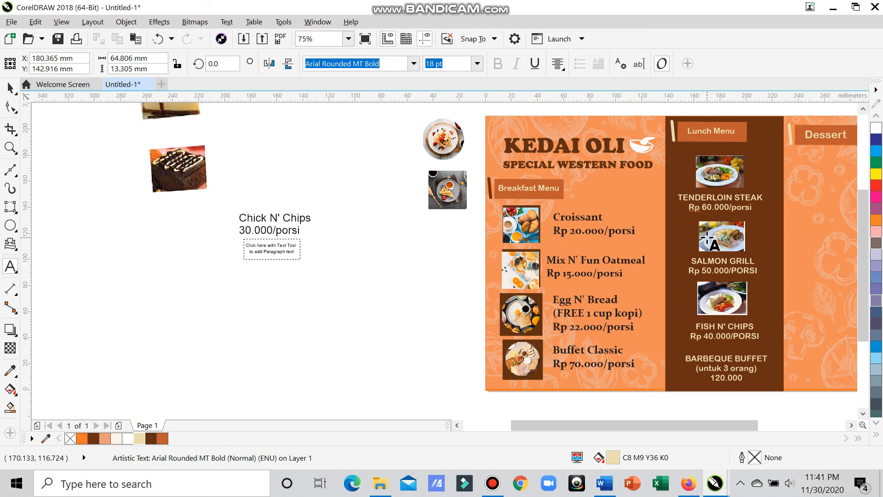
left_click(711, 377)
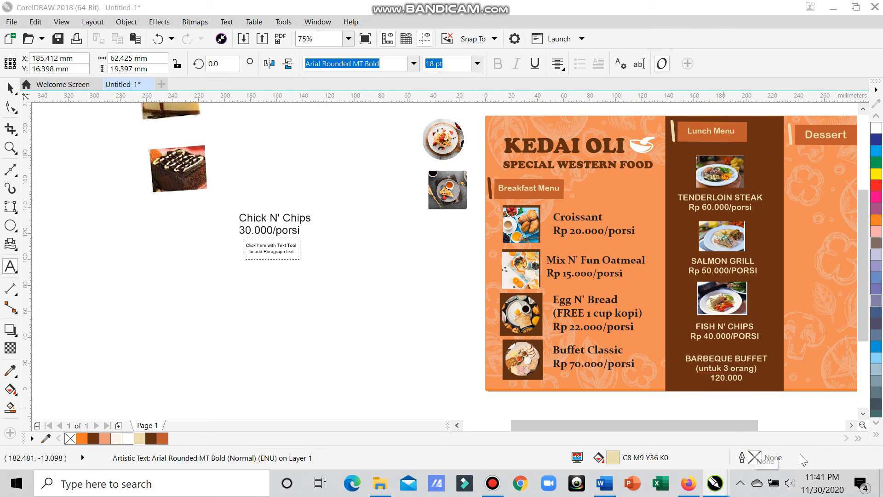
double_click(711, 381)
key("Left")
type("R")
key("BackSpace")
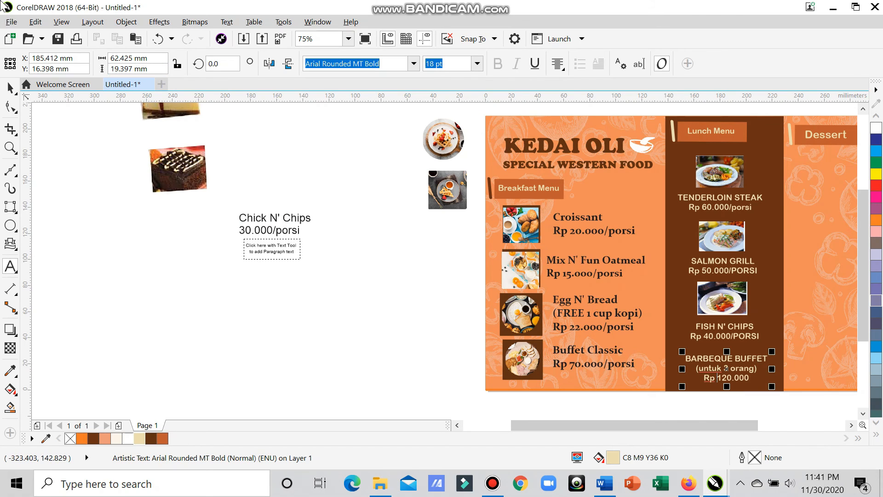
Step: Delete the leftover Chick N' Chips text from the list beside the page
left_click(11, 88)
left_click(278, 230)
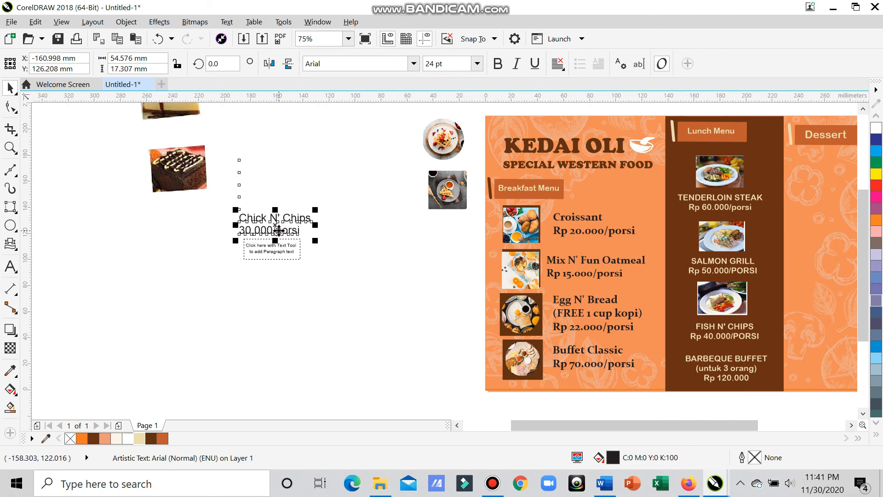
key("Delete")
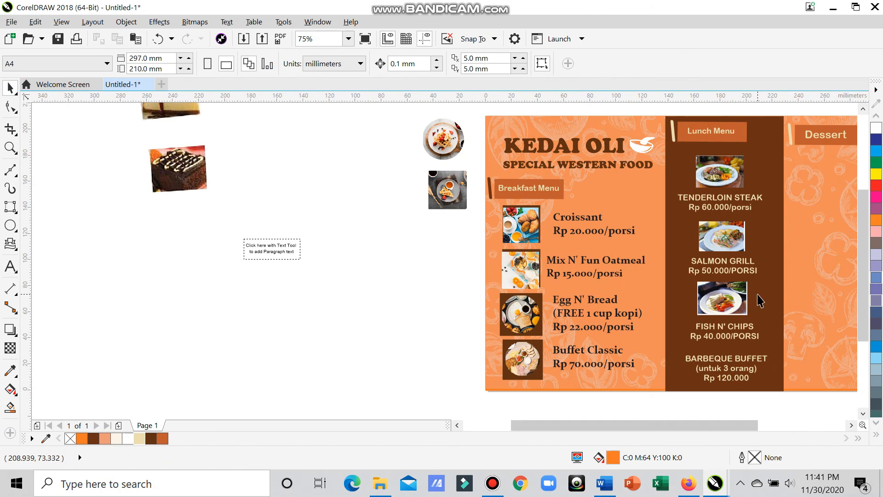
Step: Rotate the barbeque buffet text slightly clockwise to an angle of 358.619 degrees
left_click(726, 373)
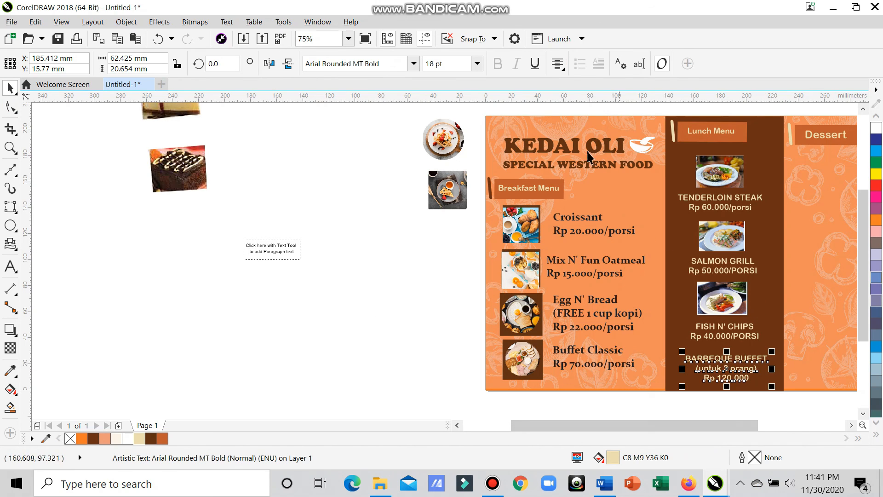
left_click(757, 359)
left_click_drag(772, 352, 773, 352)
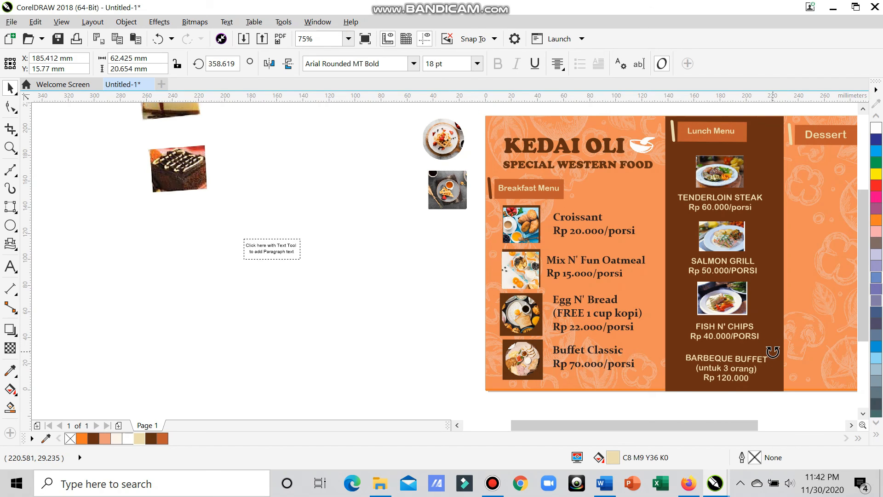
Step: Move the cheesecake and chocolate cake photos from beside the page into the Dessert column, cheesecake under the heading and chocolate cake below
left_click(405, 255)
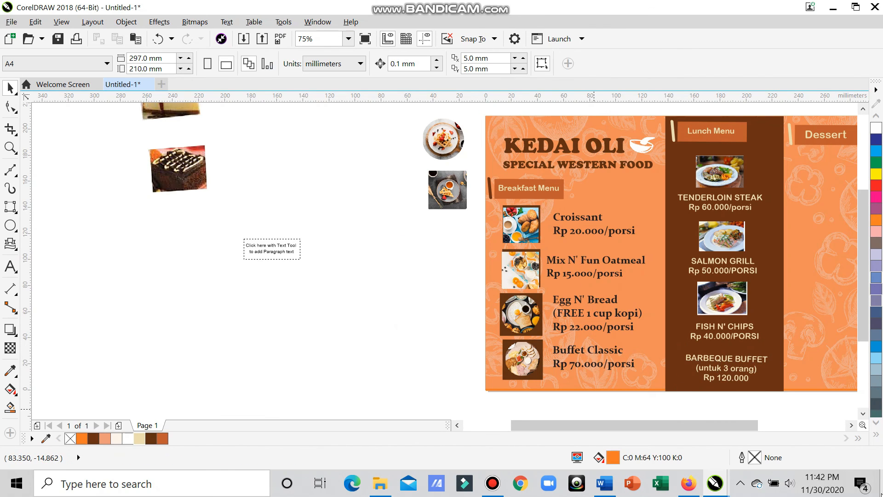
left_click_drag(751, 425, 769, 424)
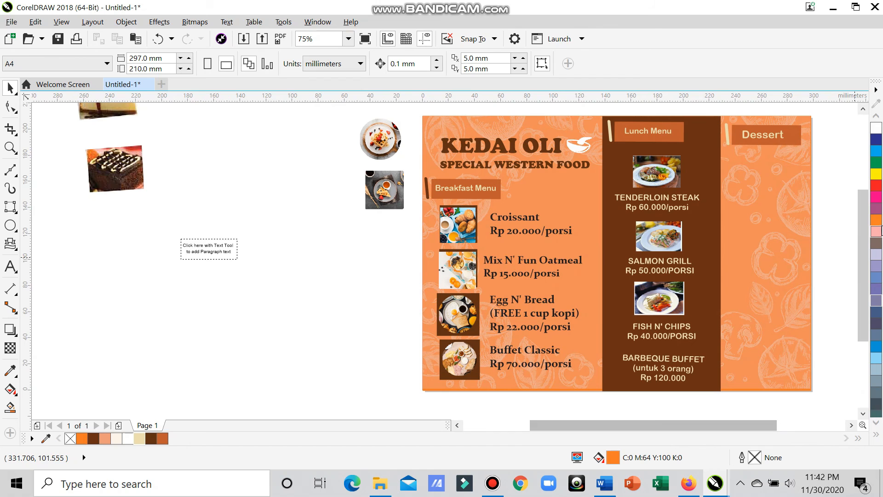
left_click_drag(863, 257, 863, 244)
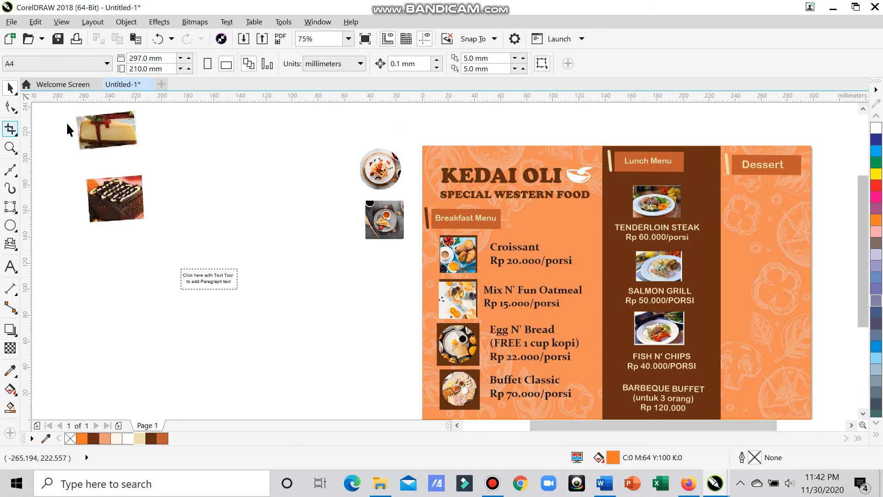
left_click_drag(92, 135, 741, 211)
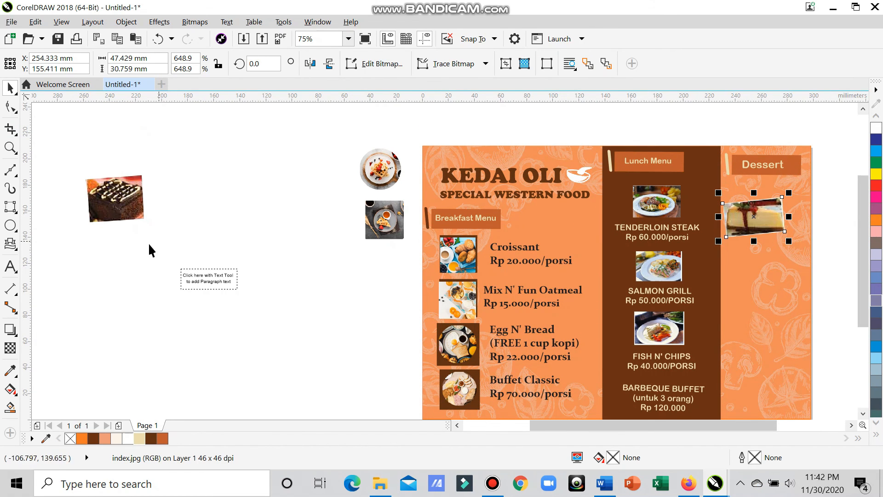
left_click_drag(125, 219, 767, 346)
left_click_drag(753, 222, 760, 214)
Step: Place the round waffle photo in the Dessert column between the cheesecake and chocolate cake photos
scroll(260, 286, "down", 1)
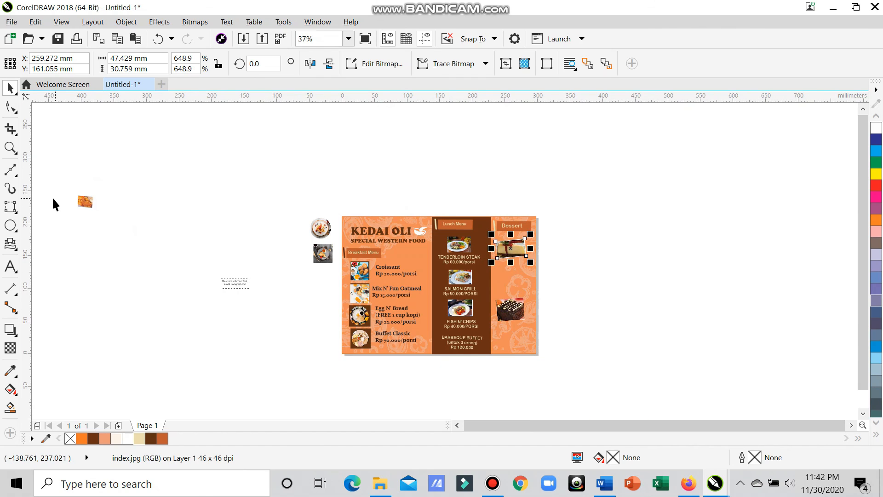
scroll(102, 231, "up", 1)
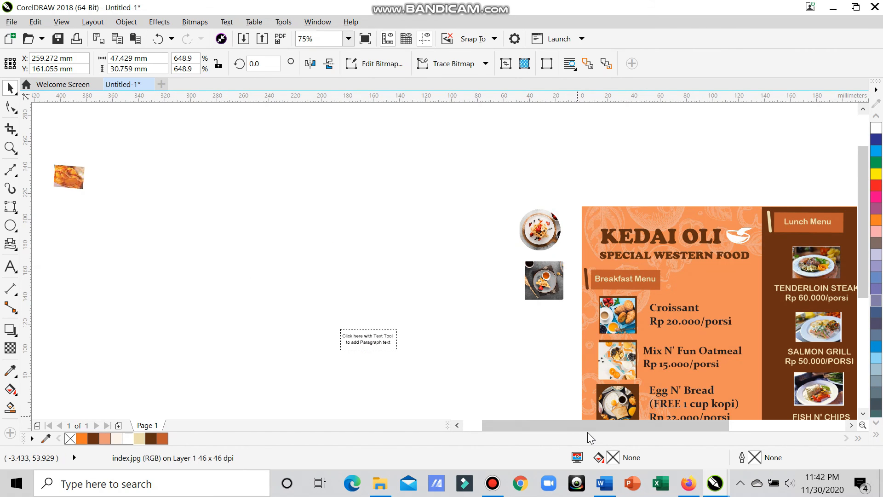
left_click_drag(606, 426, 630, 425)
left_click_drag(451, 248, 803, 383)
scroll(789, 394, "up", 1)
left_click_drag(653, 426, 701, 426)
left_click_drag(516, 338, 584, 266)
left_click(586, 278)
Step: Shift the cheesecake photo slightly toward the page edge and lower the chocolate cake photo to line up with it
left_click_drag(587, 180, 600, 175)
scroll(575, 305, "down", 2)
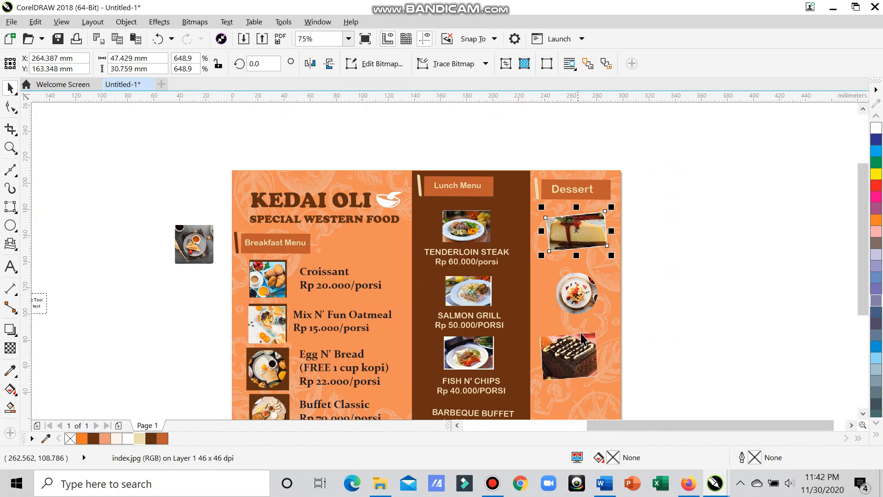
left_click_drag(588, 362, 593, 370)
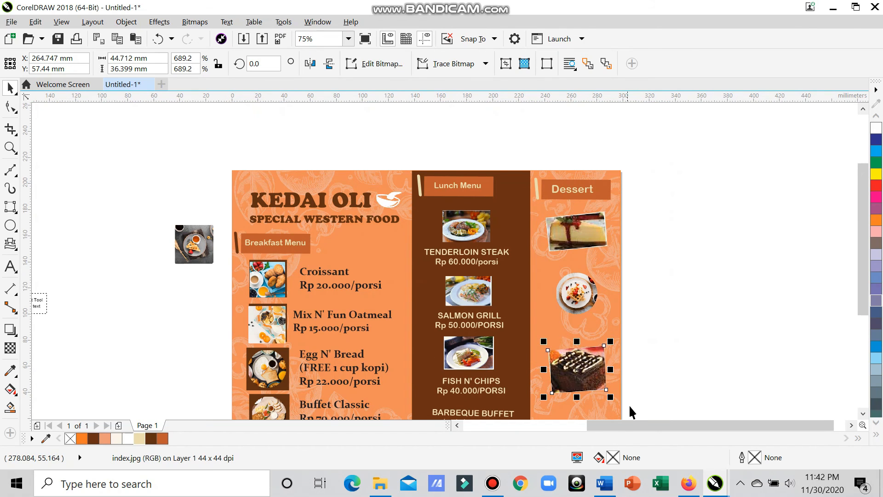
Step: Move the small apple pie photo from the far side of the pasteboard into the Dessert column beside the waffle photo
left_click_drag(624, 425, 523, 410)
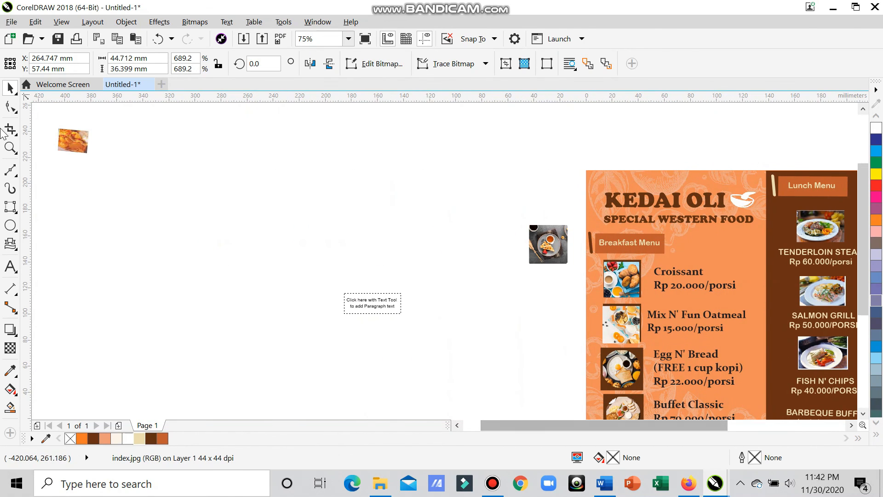
left_click_drag(73, 140, 664, 290)
scroll(674, 337, "up", 2)
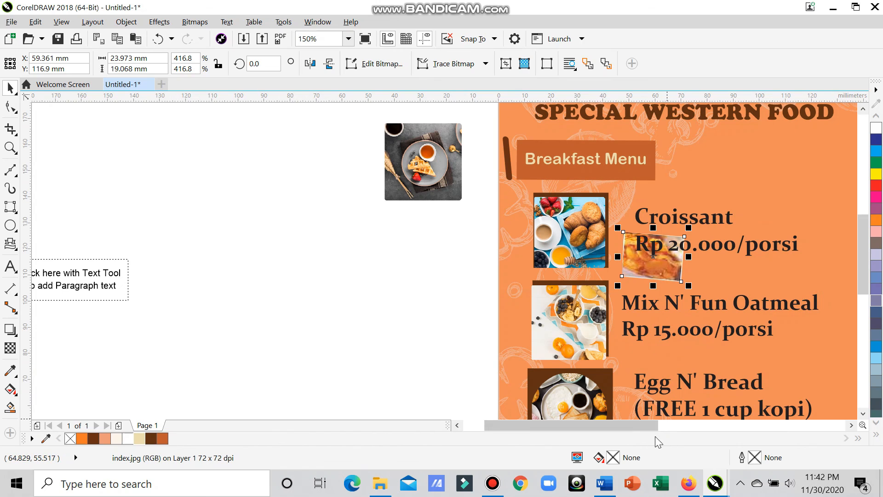
left_click_drag(619, 424, 667, 424)
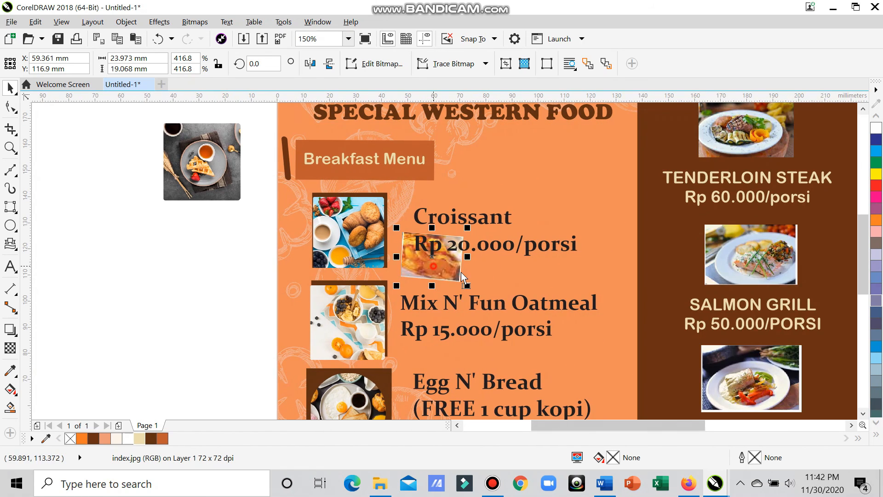
left_click_drag(461, 272, 805, 327)
left_click_drag(618, 418, 659, 414)
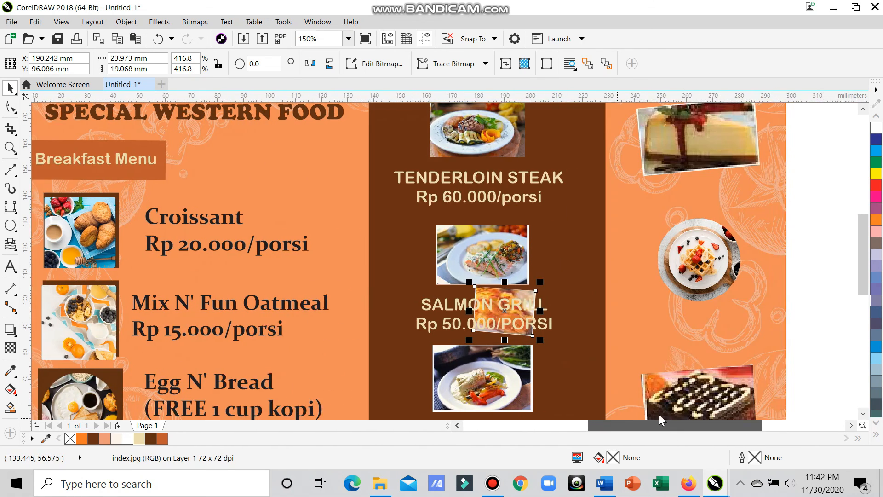
left_click_drag(475, 292, 635, 287)
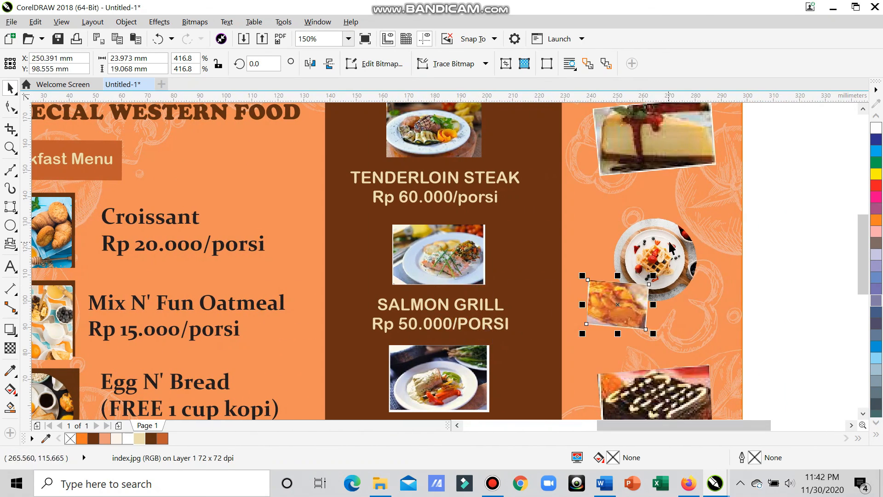
Step: Delete the round waffle photo and put the apple pie photo in its place, enlarged to about 42 × 33 mm
left_click(669, 241)
key("Delete")
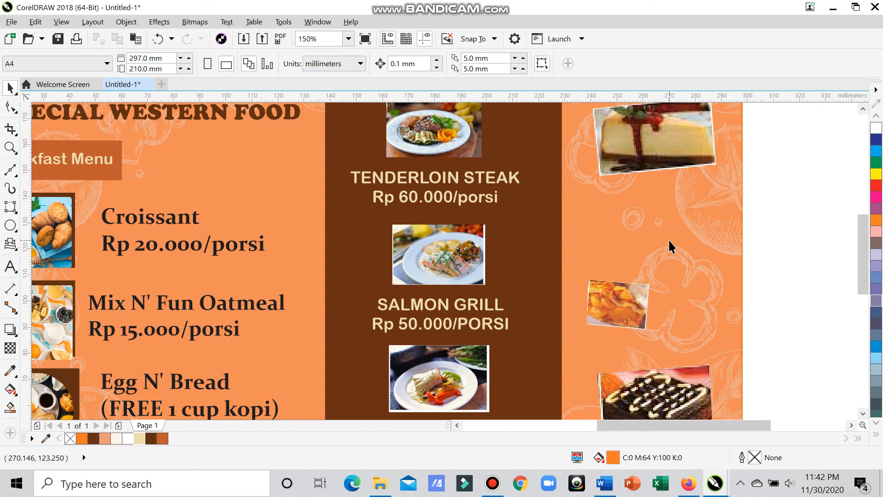
left_click_drag(636, 313, 670, 292)
scroll(674, 296, "down", 2)
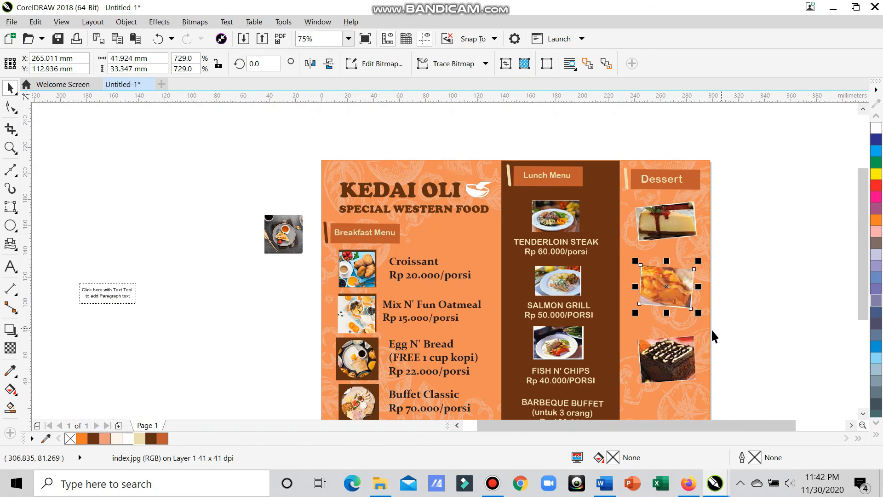
Step: Lower the apple pie and chocolate cake photos to leave room for text under each dessert photo
scroll(874, 314, "down", 1)
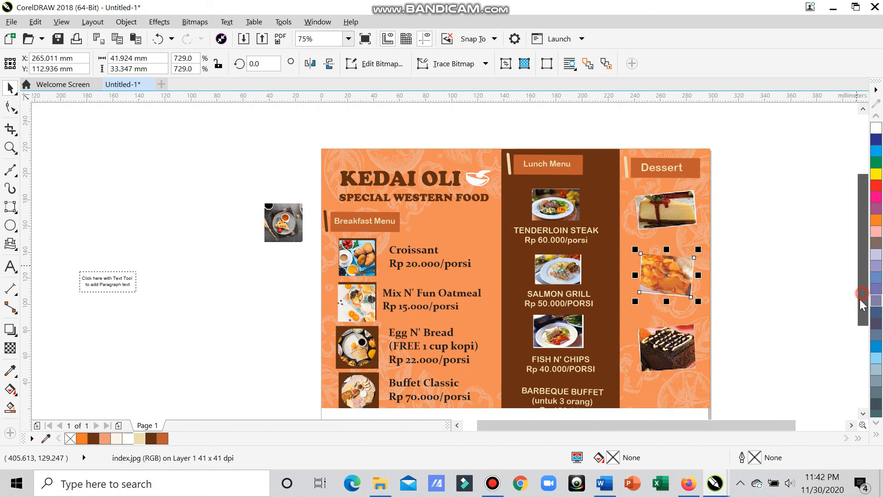
left_click(655, 349)
left_click_drag(655, 348, 654, 364)
left_click_drag(663, 267, 663, 279)
left_click(654, 358)
left_click_drag(655, 363, 656, 359)
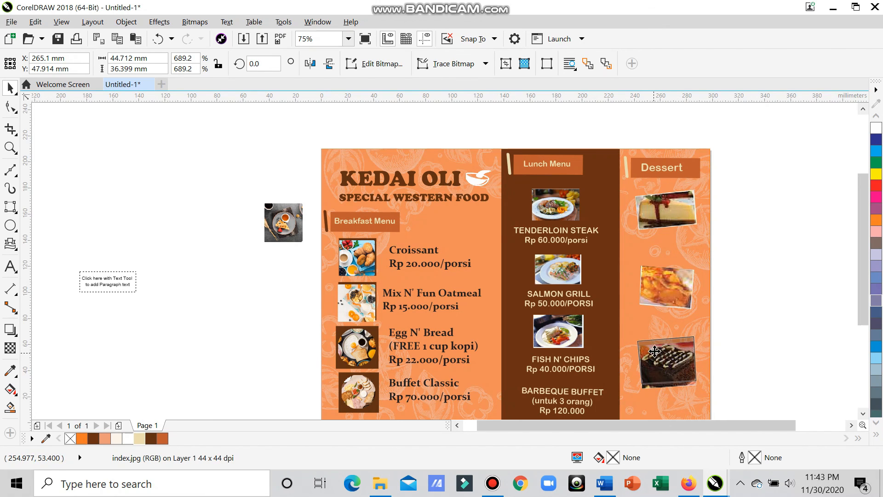
Step: Delete the leftover square waffle photo and the empty paragraph text frame beside the page
left_click_drag(26, 179, 295, 322)
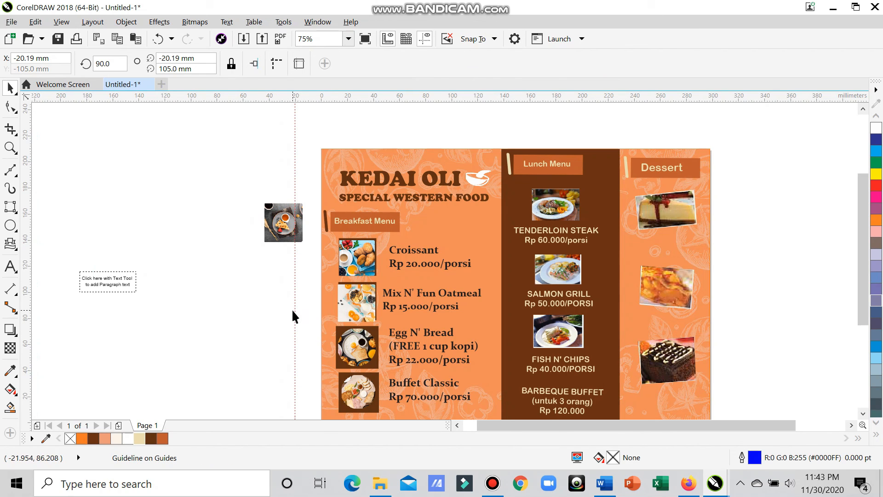
key("ctrl+z")
left_click_drag(243, 341, 321, 332)
key("Delete")
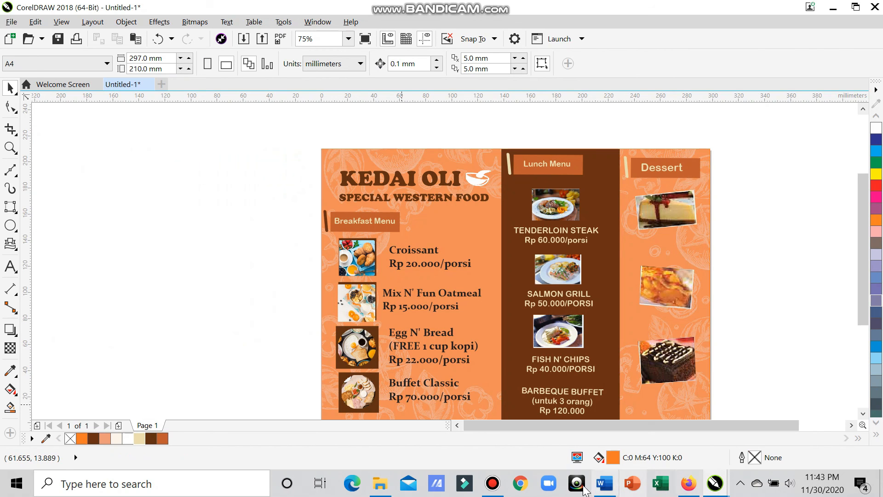
Step: Switch to the Word draft and copy the dessert list from CHEESE CAKE through the ice cream price with free topping
left_click(604, 483)
left_click(650, 283)
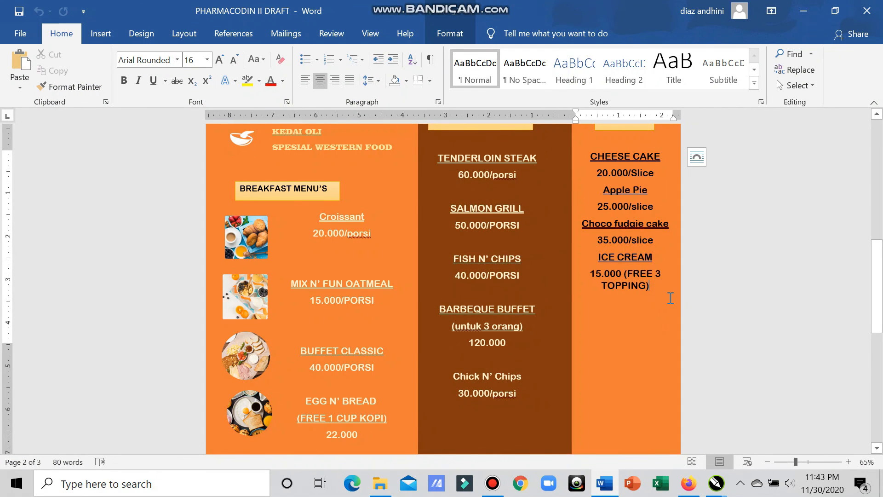
left_click_drag(659, 296, 598, 151)
key("ctrl+c")
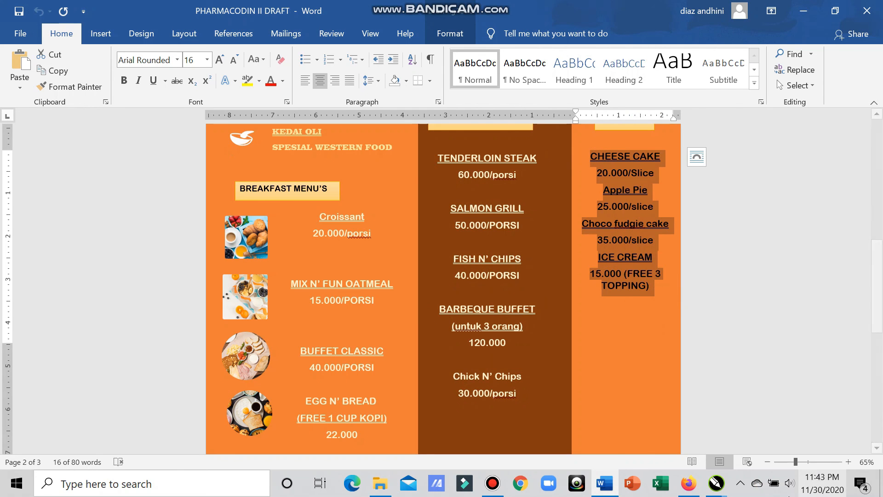
Step: Return to CorelDRAW and paste the dessert list as artistic text on the empty area beside the Dessert column
left_click(716, 483)
left_click(738, 426)
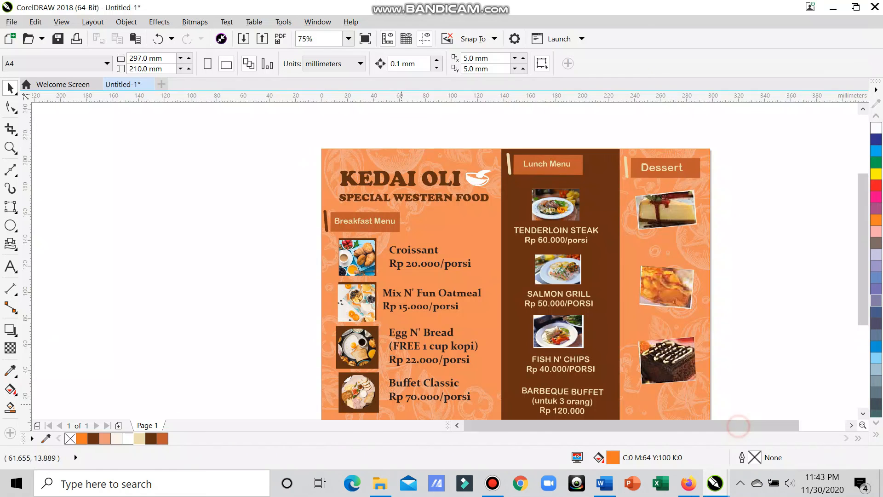
left_click(8, 267)
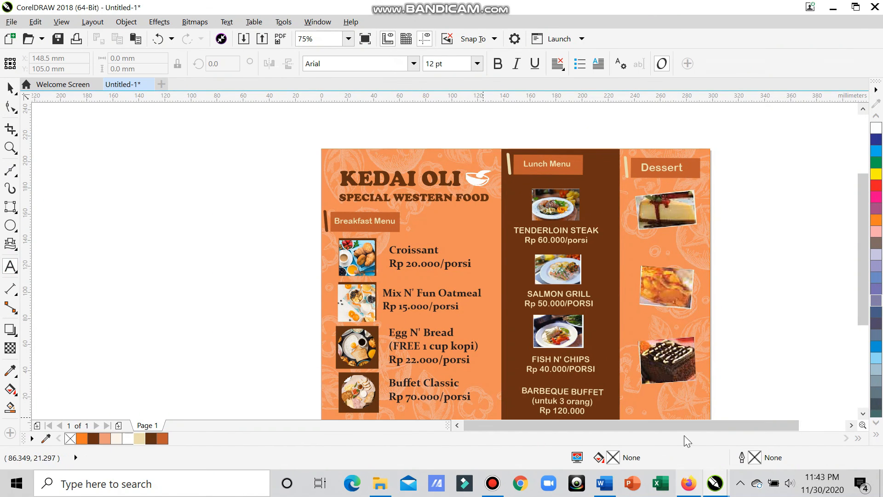
left_click(663, 403)
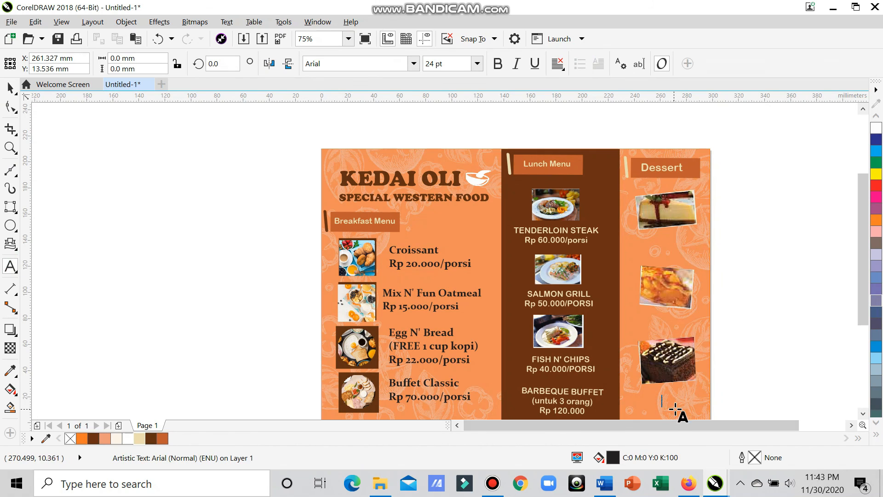
left_click(764, 187)
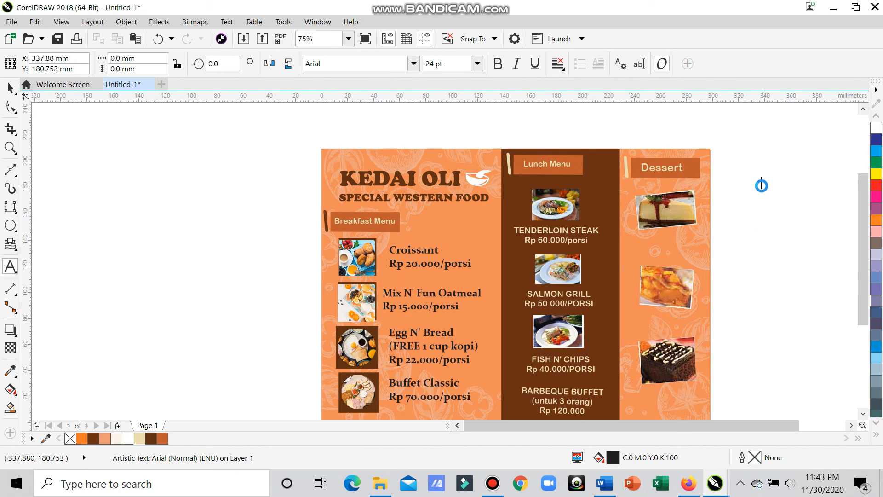
key("ctrl+v")
key("ctrl+space")
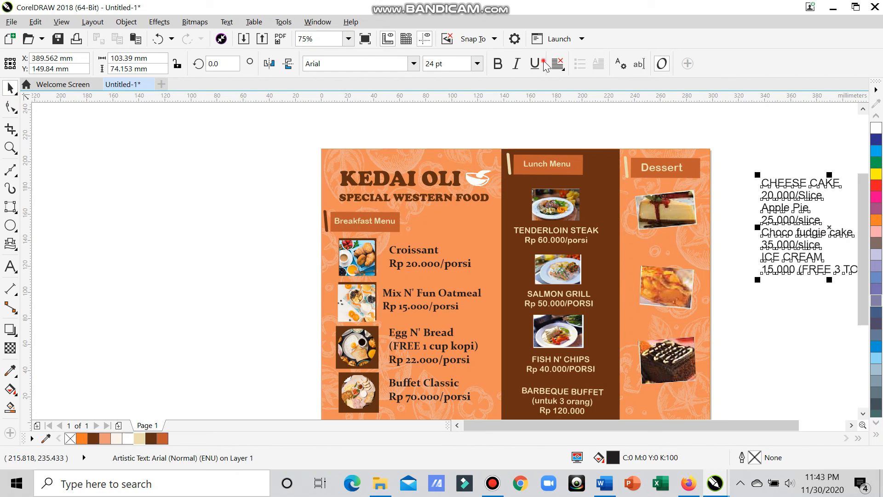
Step: Center the dessert list text and set it to 18 pt Arial Rounded MT Bold
left_click(557, 64)
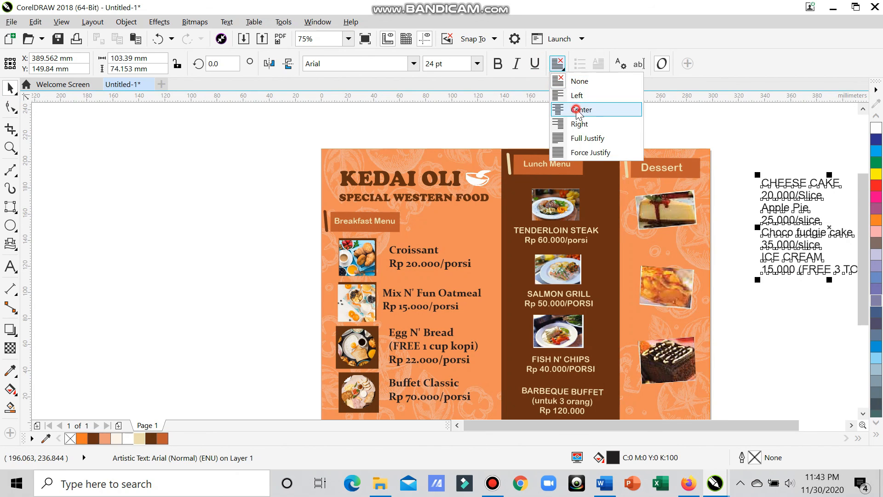
left_click(578, 110)
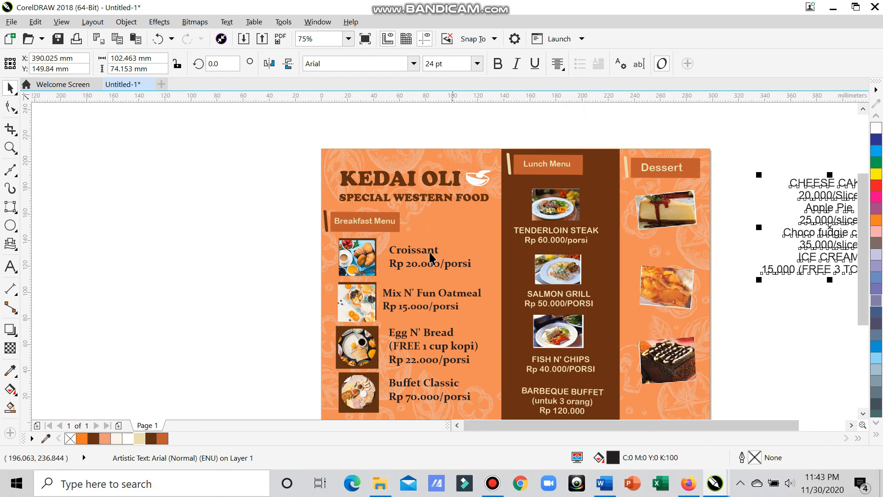
left_click(478, 64)
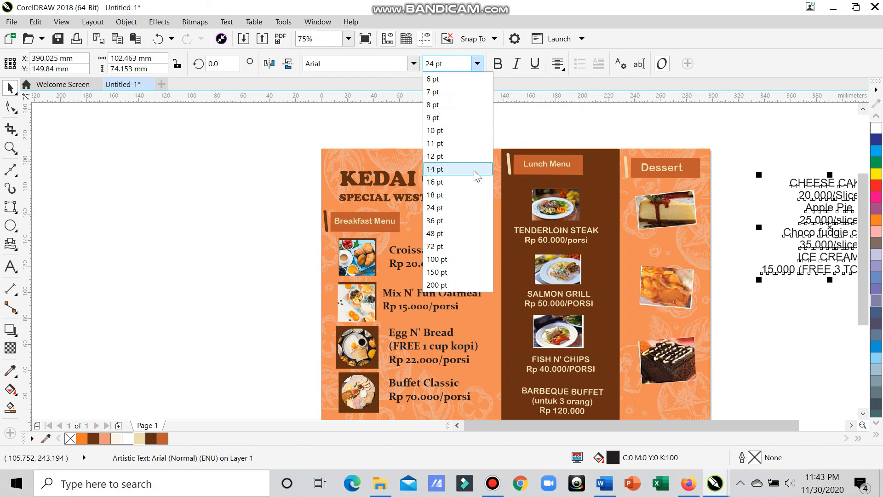
left_click(475, 195)
left_click(414, 64)
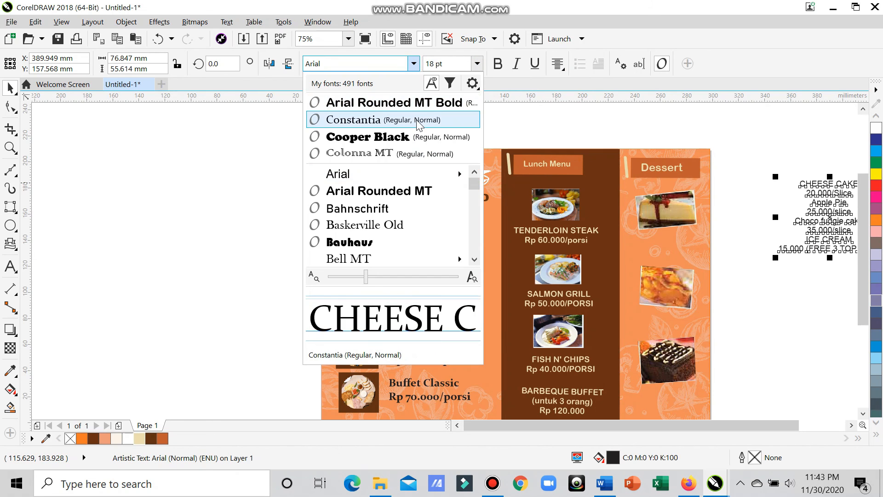
left_click(408, 100)
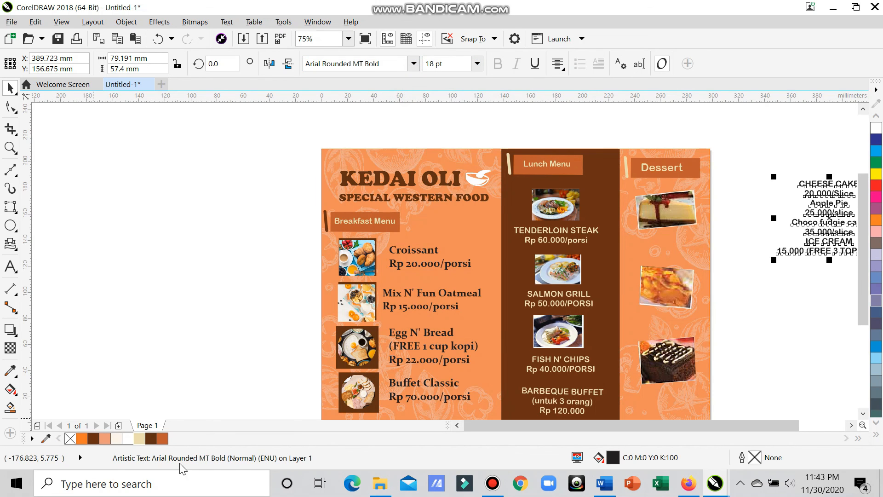
Step: Fill the dessert list text with the dark brown C39 M76 Y100 K52 and move it close to the Dessert column
left_click(153, 442)
left_click(181, 332)
left_click_drag(687, 426, 738, 426)
left_click_drag(721, 191, 650, 249)
Step: Replace "Slice" with "potong" in the cheese cake price line so it reads 20.000/potong
double_click(636, 255)
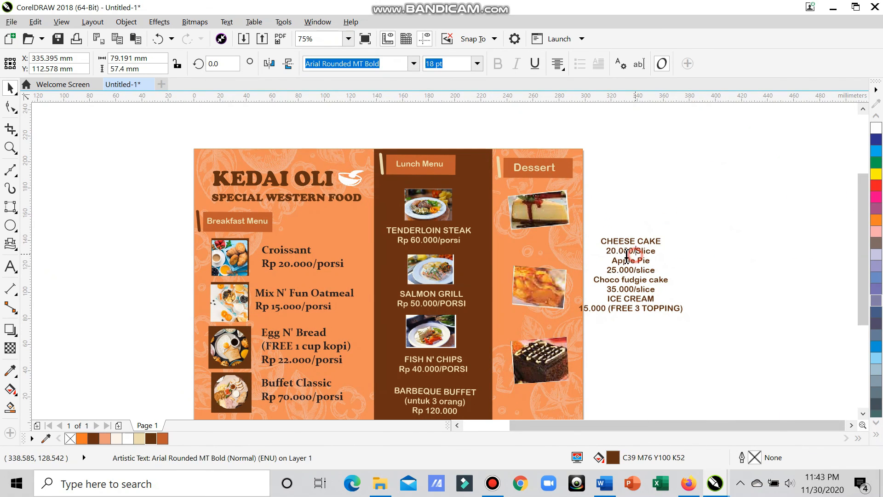
left_click(610, 252)
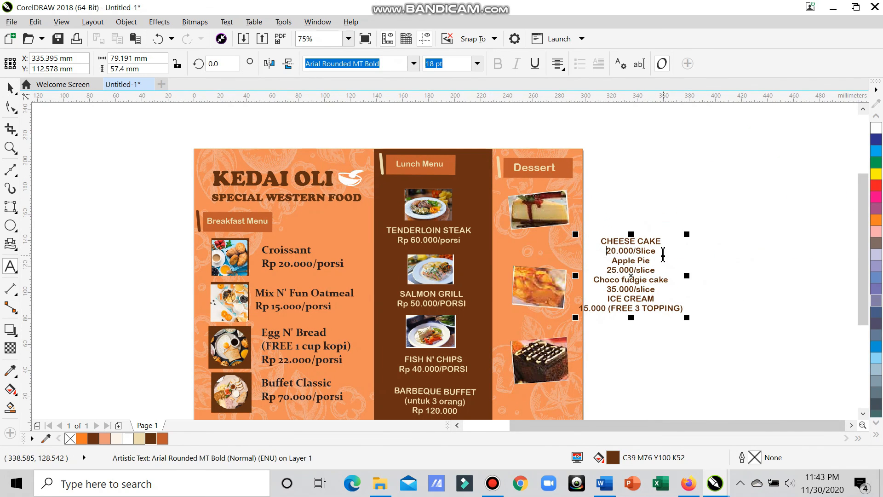
left_click_drag(663, 255, 640, 252)
type("p")
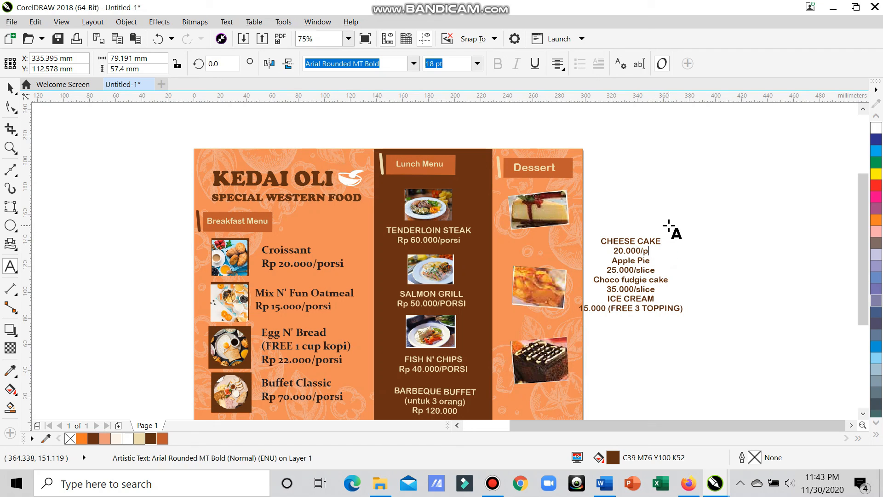
type("otong")
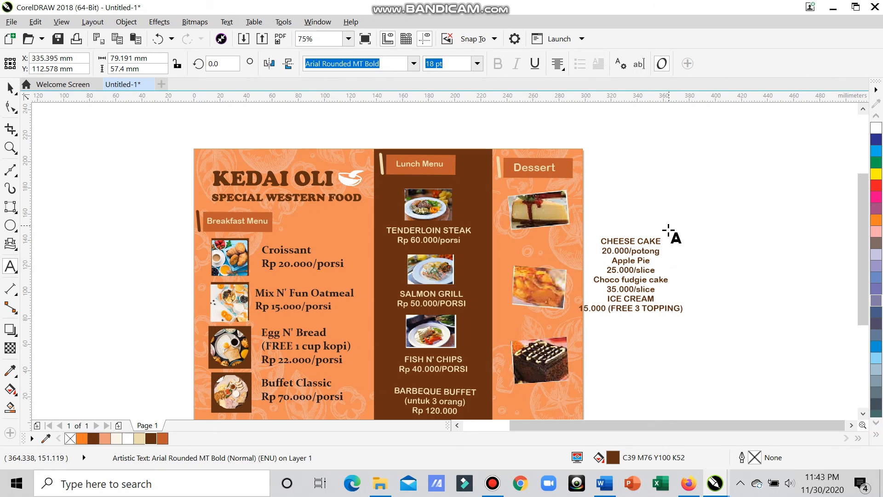
Step: Add "Rp" before the cheese cake and Apple Pie prices in the dessert list
left_click(598, 251)
type("Rp")
left_click(606, 276)
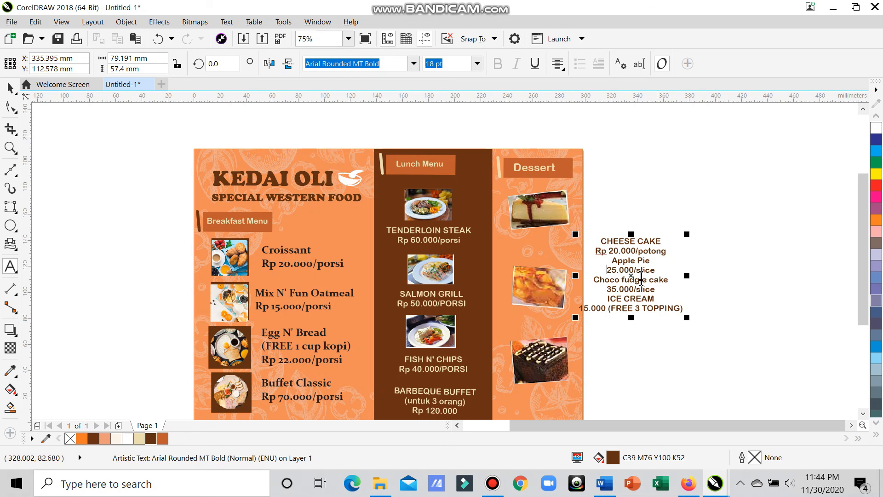
type("Rp")
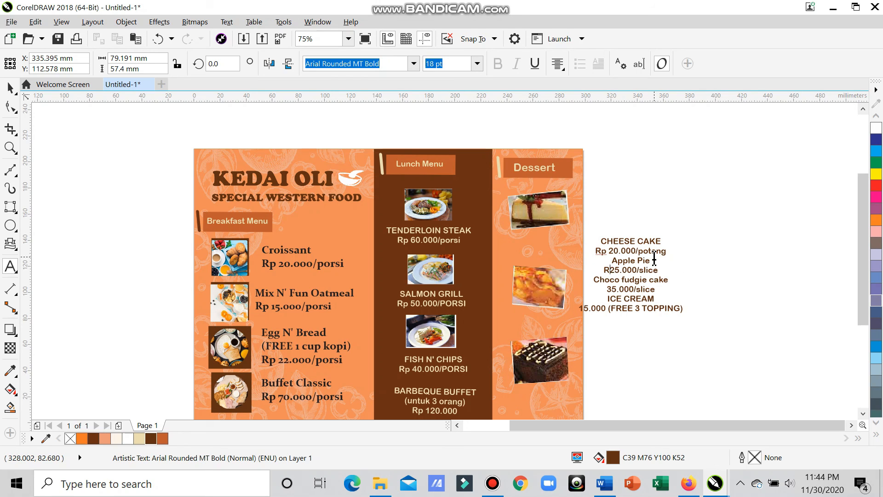
Step: Replace "slice" with "potong" in the Apple Pie price line so it reads Rp 25.000/potong
left_click(663, 271)
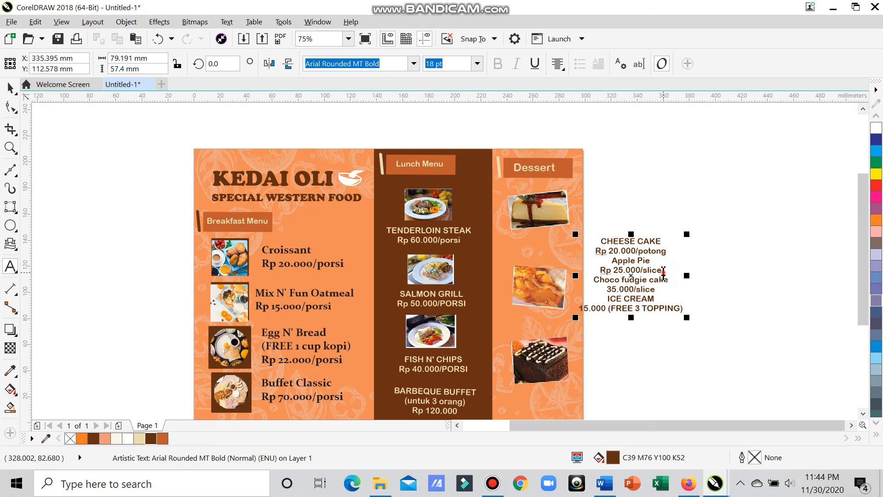
key("BackSpace")
key("BackSpace")
key("BackSpace")
key("BackSpace")
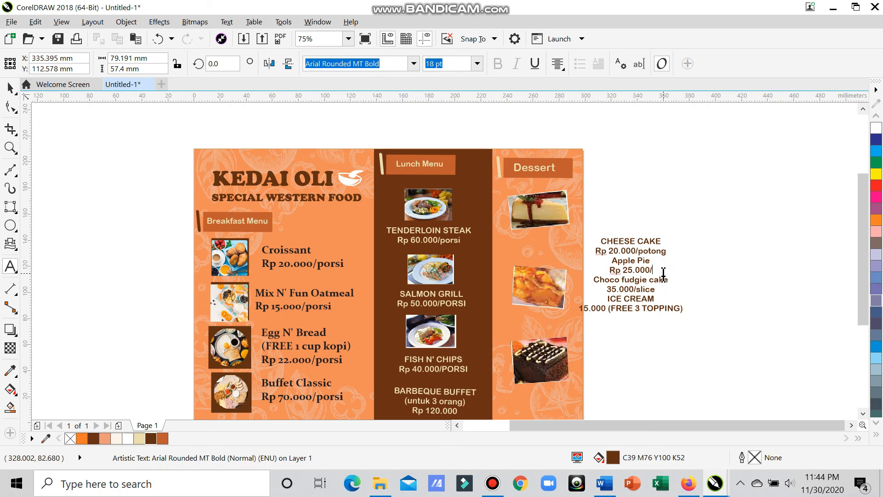
type("potong")
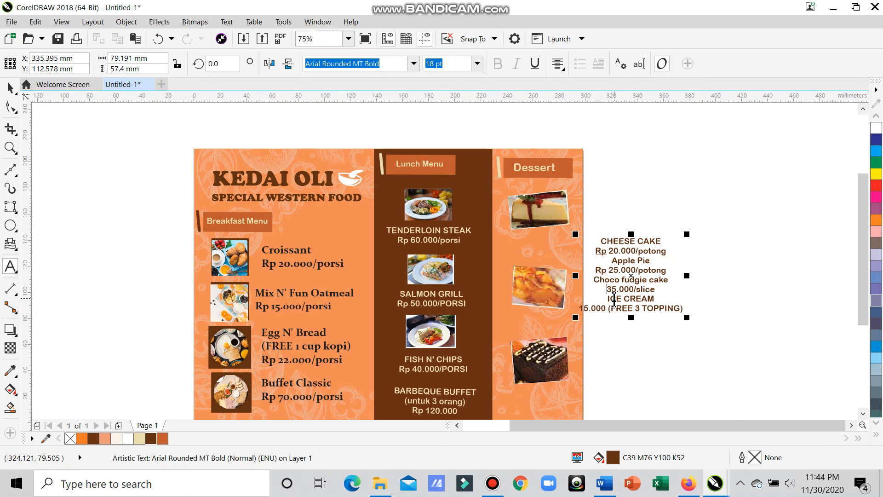
Step: Change the Choco fudgie cake price line to read Rp 35.000/potong
left_click(614, 295)
type("Rp")
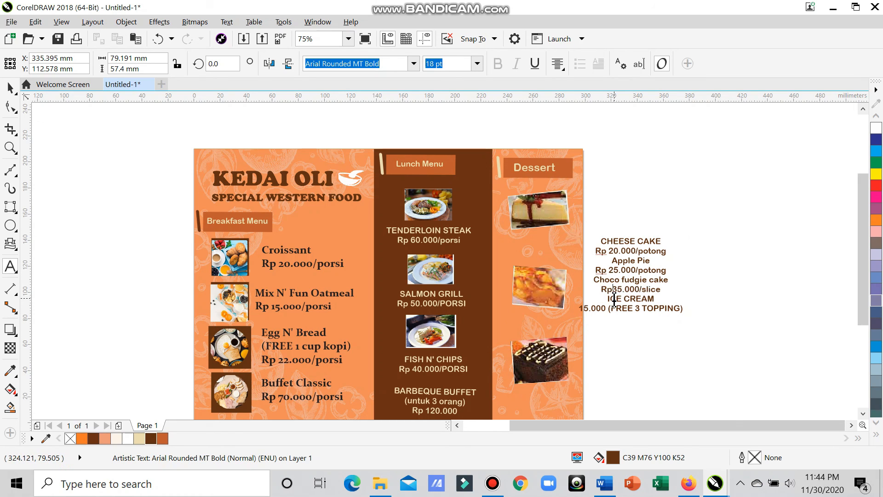
left_click(662, 290)
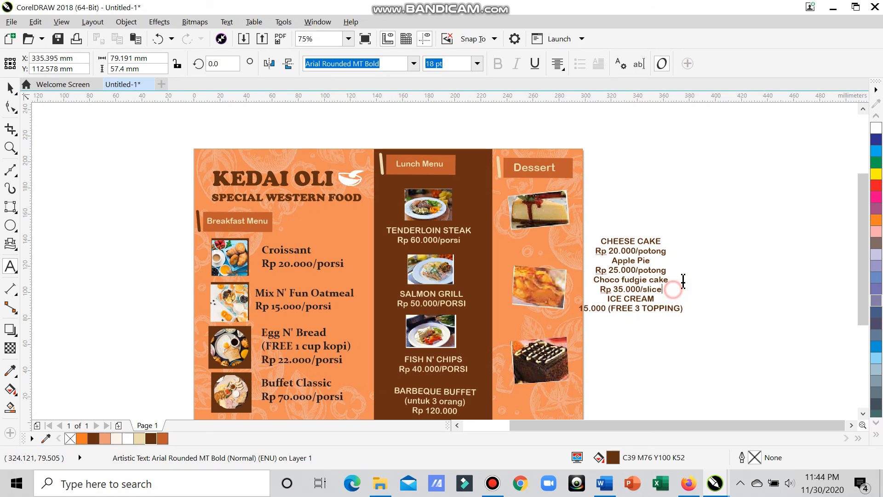
key("BackSpace")
key("BackSpace")
key("BackSpace")
key("BackSpace")
key("BackSpace")
type("potong")
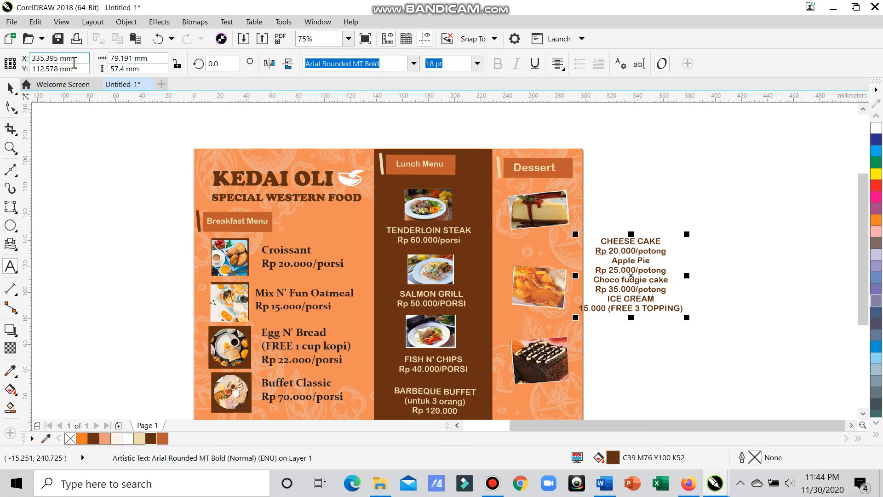
Step: Copy the CHEESE CAKE name and price lines and delete them from the dessert list
left_click(10, 88)
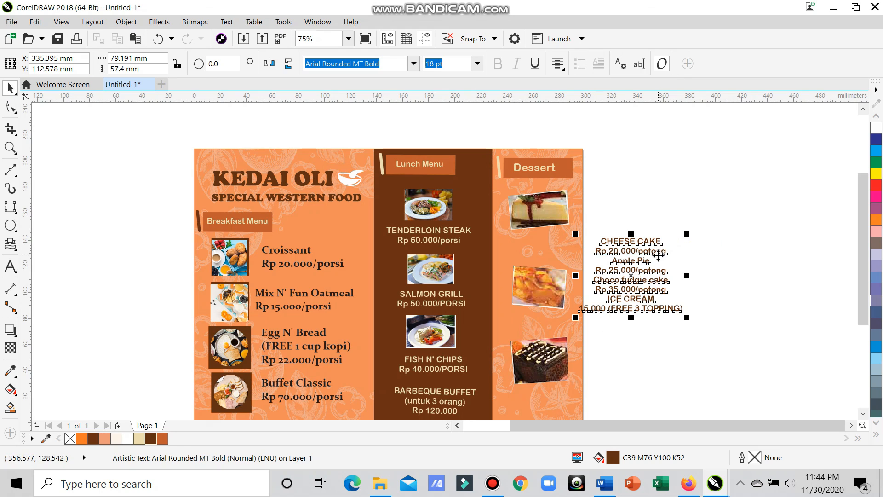
double_click(657, 255)
left_click(666, 250)
left_click_drag(666, 250, 597, 240)
key("ctrl+c")
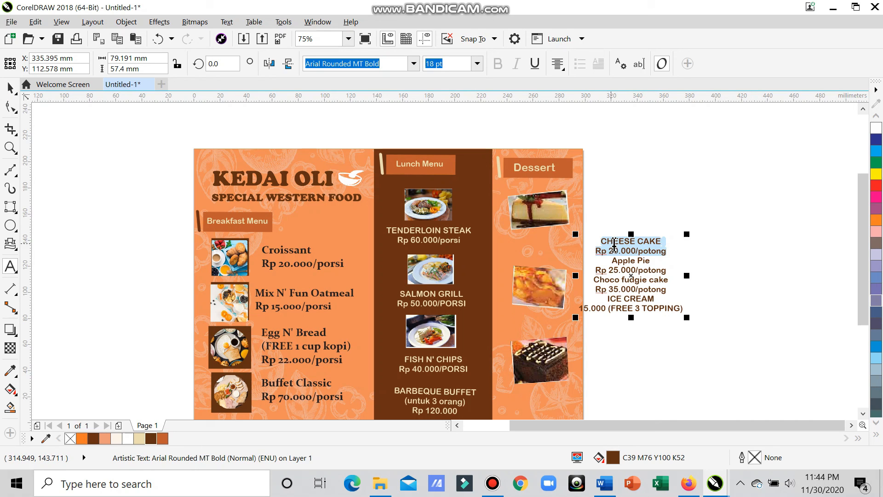
key("Delete")
key("Delete")
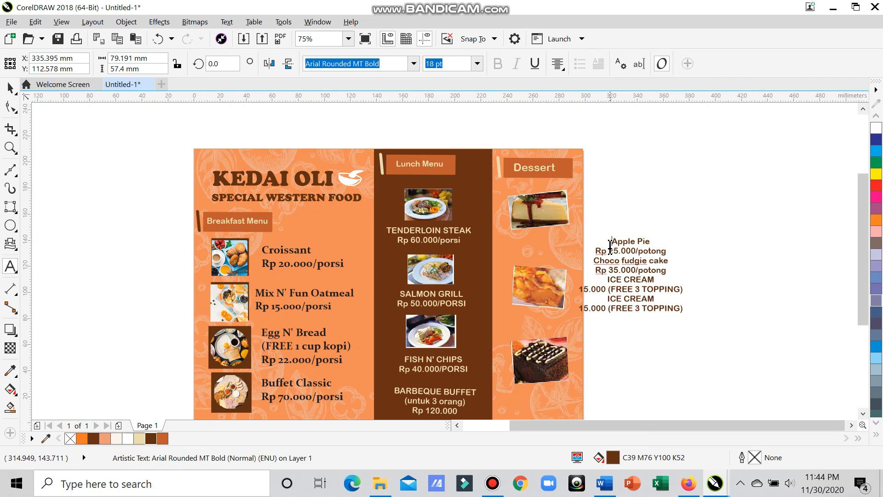
Step: Paste the cheese cake lines as separate text and centre them beneath the cheese cake photo
left_click(630, 189)
left_click(511, 244)
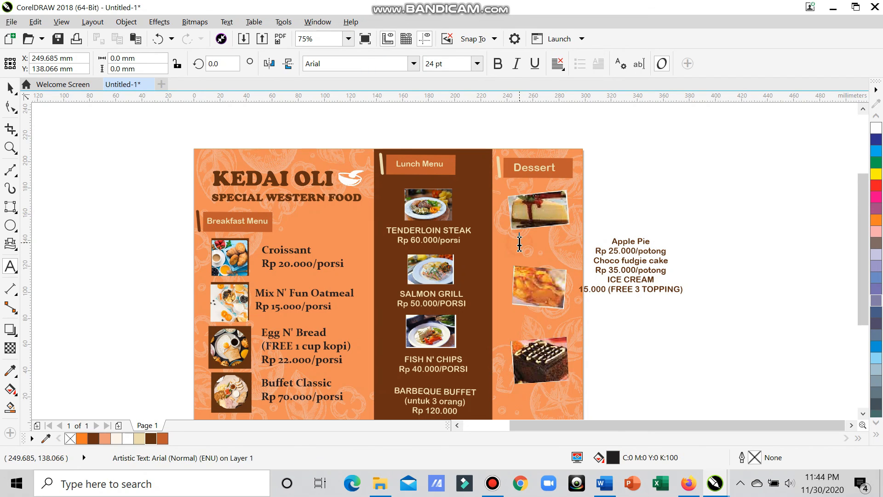
key("ctrl+v")
left_click(12, 85)
left_click_drag(547, 238, 565, 241)
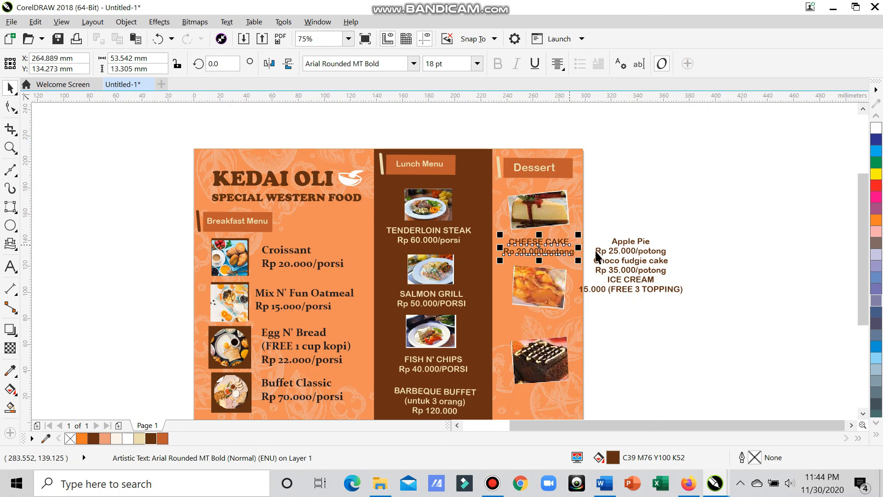
Step: Set the cheese cake text beneath its photo to bold Constantia
double_click(619, 251)
left_click(560, 251)
left_click(11, 86)
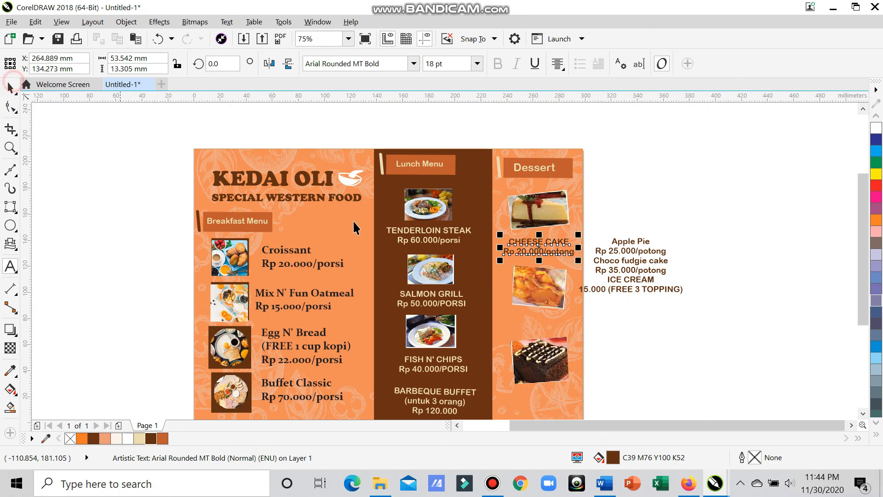
left_click(93, 438)
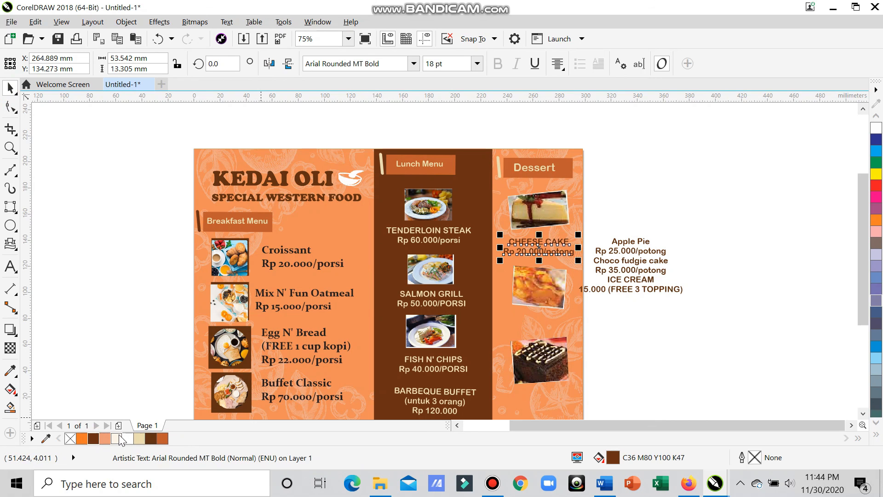
left_click(152, 439)
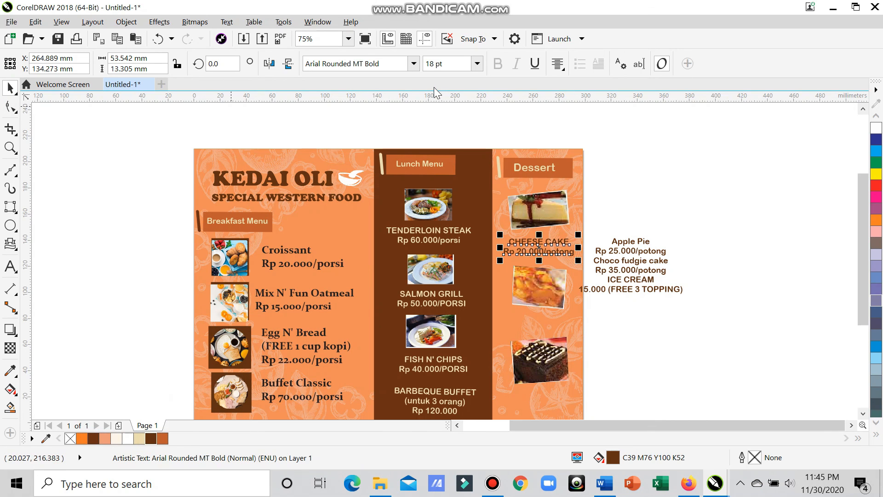
left_click(414, 64)
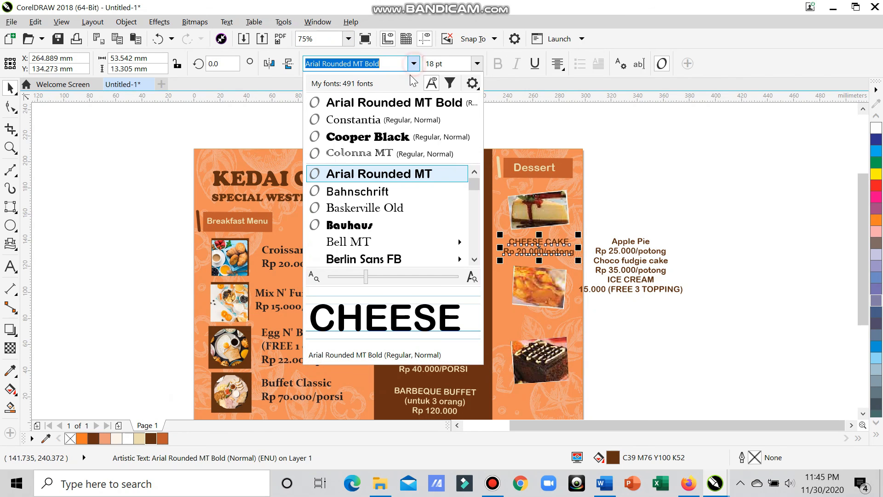
left_click(412, 121)
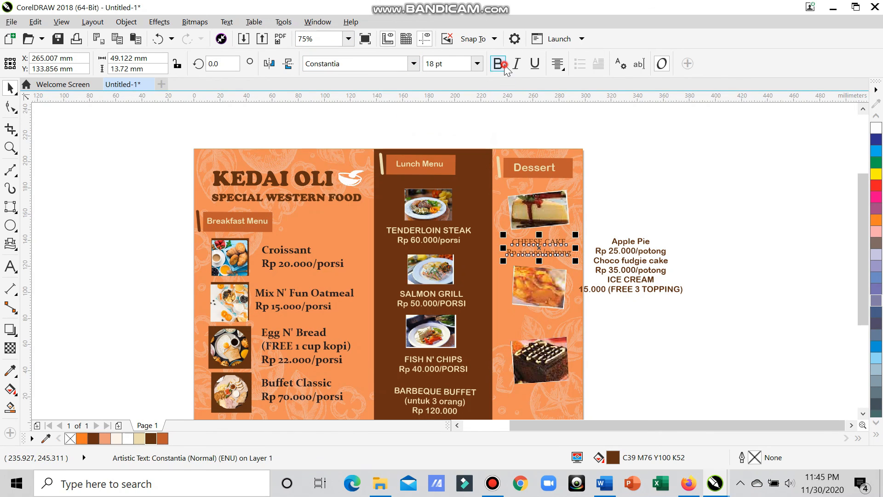
left_click(499, 64)
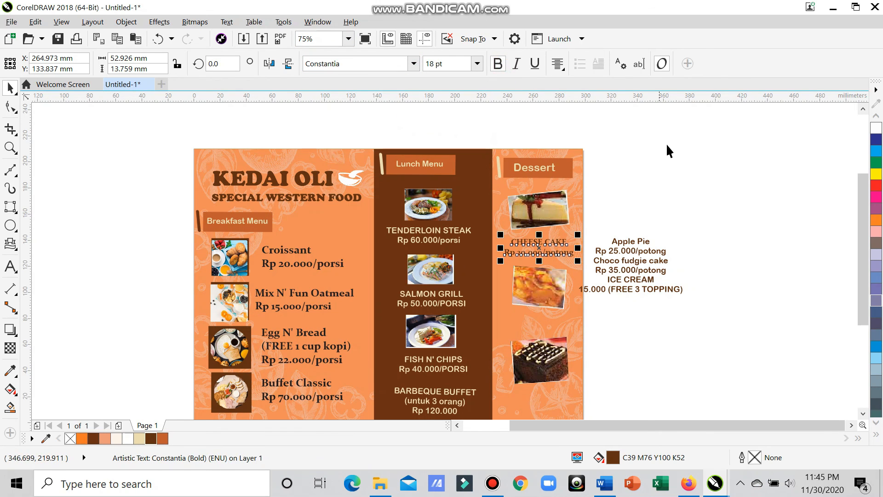
Step: Edit the cheese cake text's fill to a very dark brown, R43 G16 B3 (#2B1003)
double_click(613, 457)
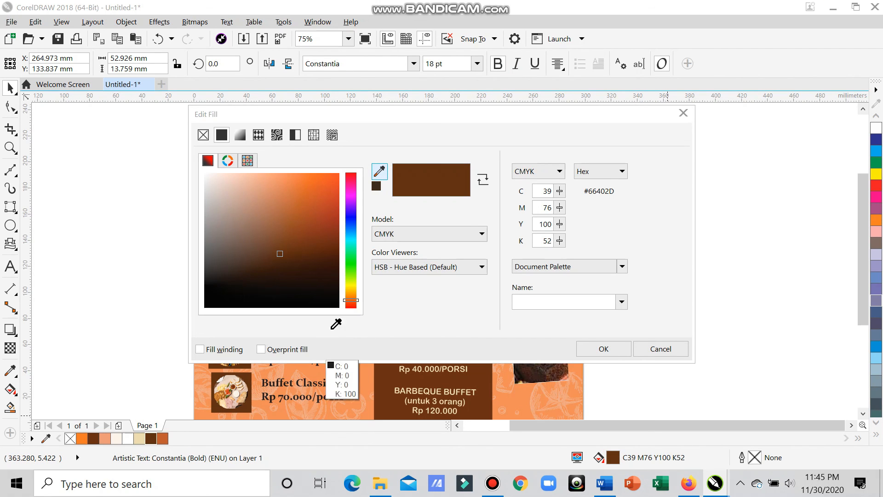
left_click(326, 285)
left_click(319, 279)
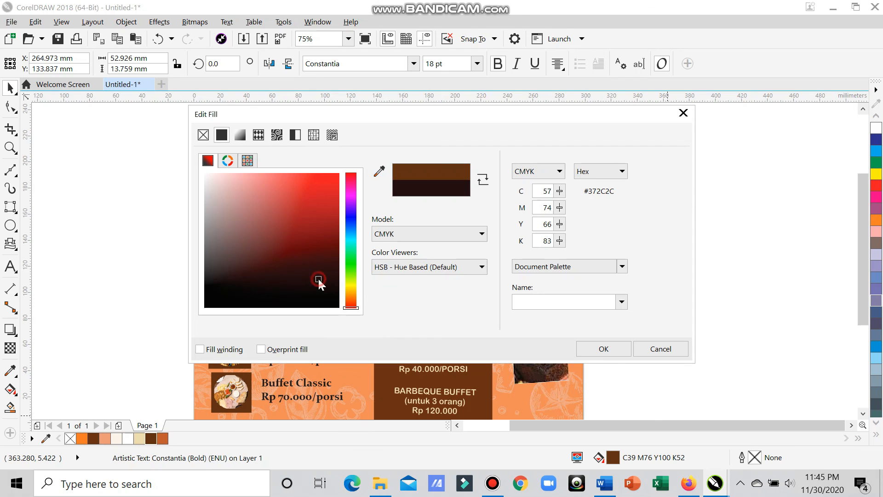
left_click(351, 294)
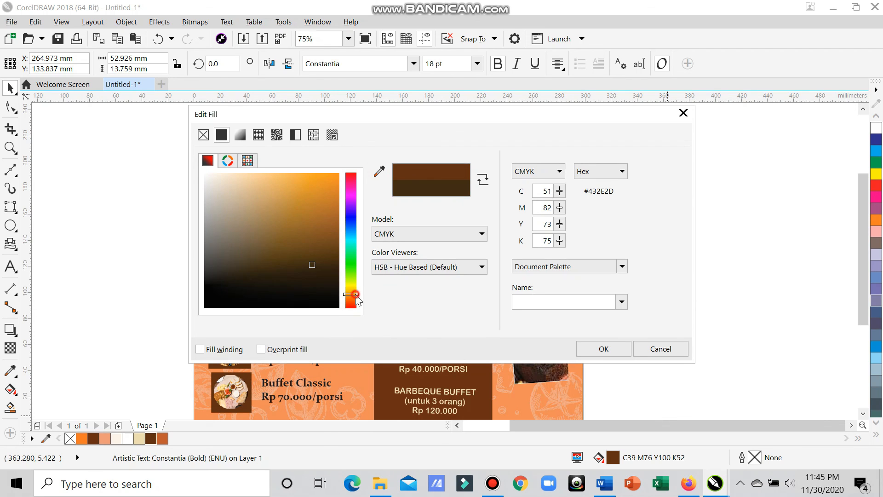
left_click(328, 272)
left_click(327, 278)
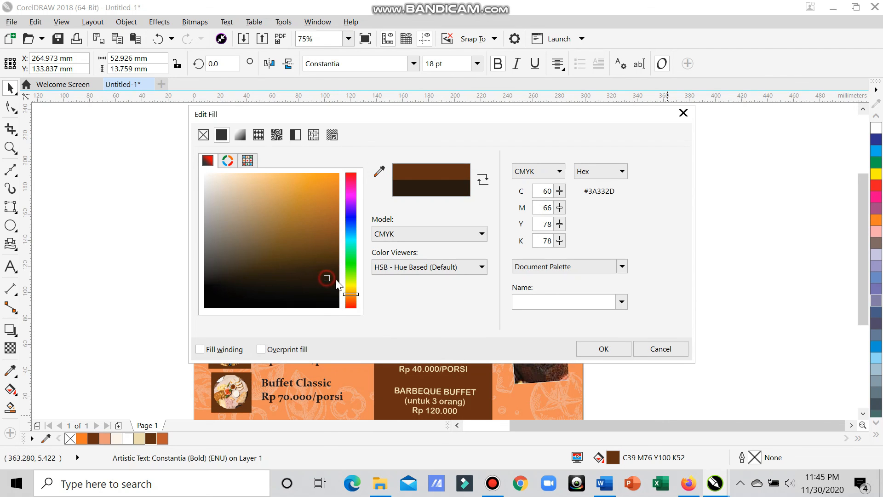
left_click(381, 173)
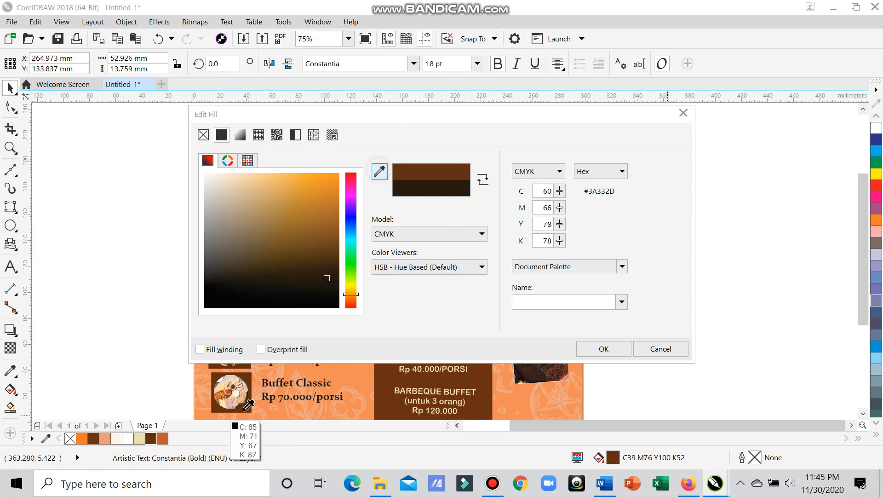
left_click(256, 397)
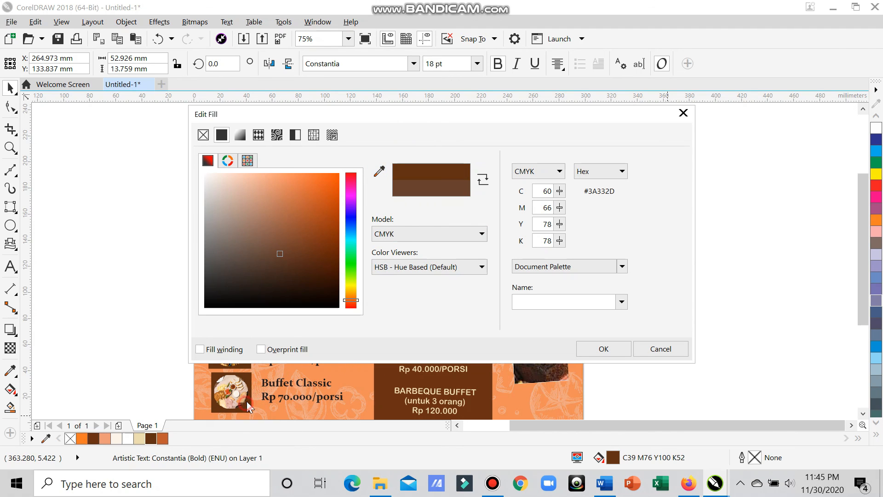
left_click(324, 288)
left_click(322, 276)
left_click(330, 285)
left_click(603, 349)
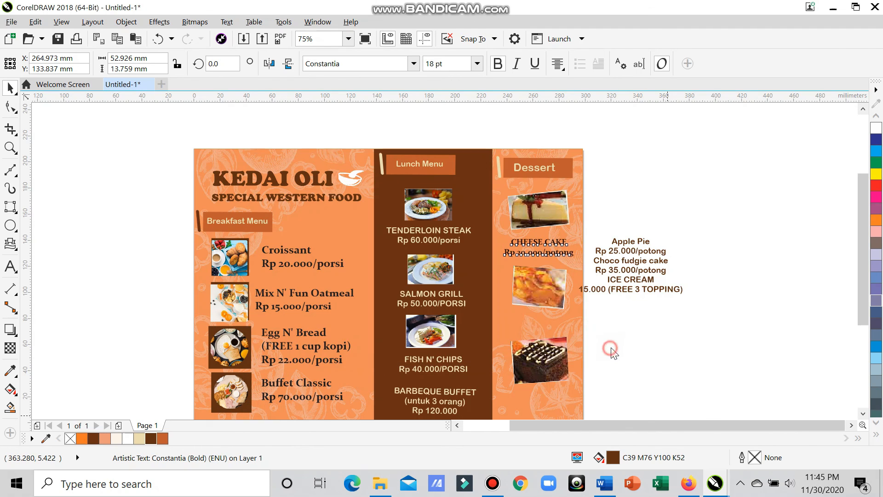
Step: Copy the Apple Pie name and price lines from the list and paste them as text beneath the pie photo
left_click(613, 230)
left_click(641, 251)
double_click(611, 242)
left_click_drag(610, 242, 670, 252)
key("ctrl+c")
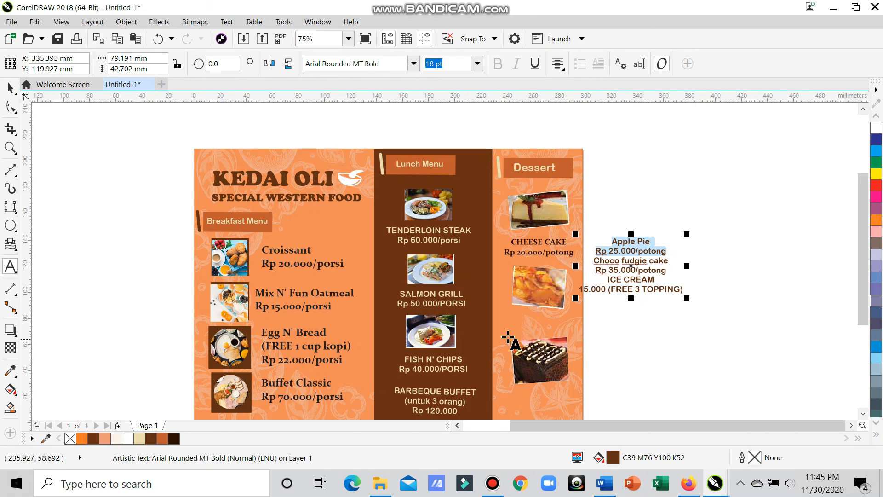
left_click(533, 316)
key("ctrl+v")
left_click(10, 87)
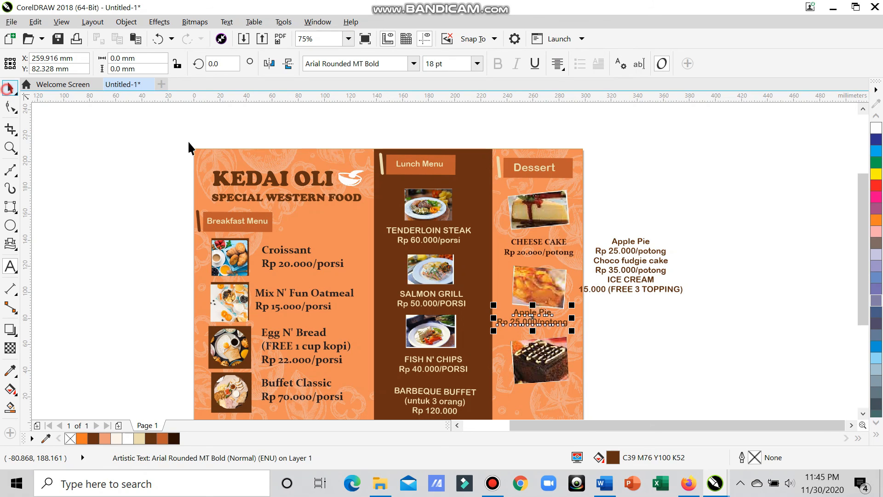
Step: Fill the pasted Apple Pie text with very dark brown R43 G16 B3 and nudge it down and right beneath the pie photo
left_click(174, 438)
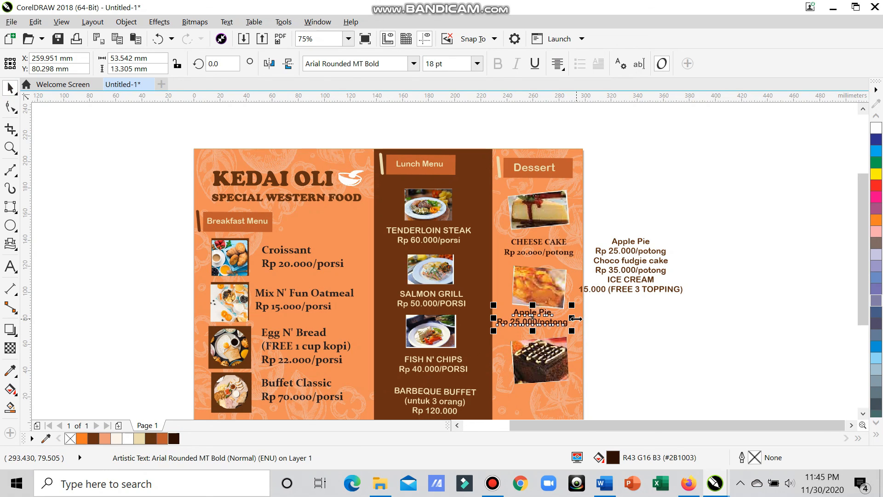
key("Down")
key("Down")
key("Down")
key("Down")
key("Down")
key("Down")
key("Down")
key("Down")
key("Down")
key("Down")
key("Down")
key("Down")
key("Down")
key("Down")
key("Down")
key("Down")
key("Down")
key("Down")
key("Down")
key("Down")
key("Right")
key("Right")
key("Right")
key("Right")
key("Right")
key("Right")
key("Right")
key("Right")
key("Right")
key("Right")
key("Right")
key("Right")
key("Right")
key("Right")
key("Right")
key("Right")
key("Right")
key("Right")
key("Right")
key("Right")
key("Right")
key("Right")
key("Right")
key("Right")
key("Right")
key("Right")
key("Right")
key("Right")
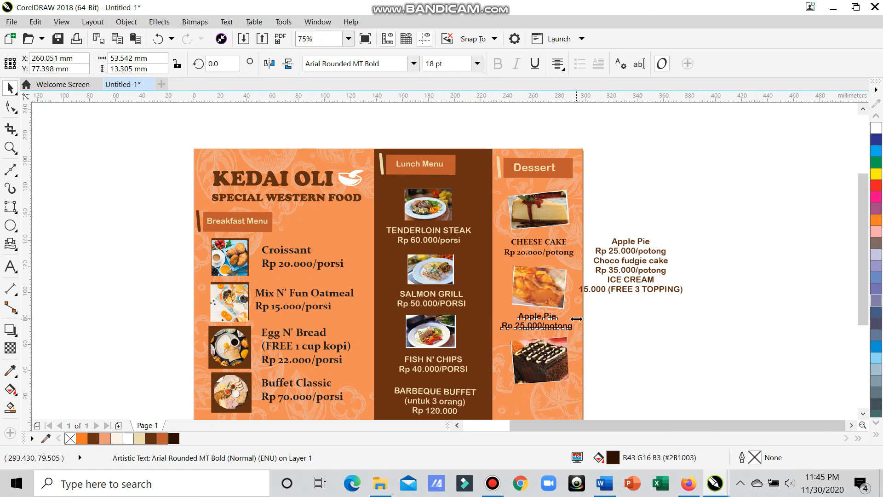
key("Down")
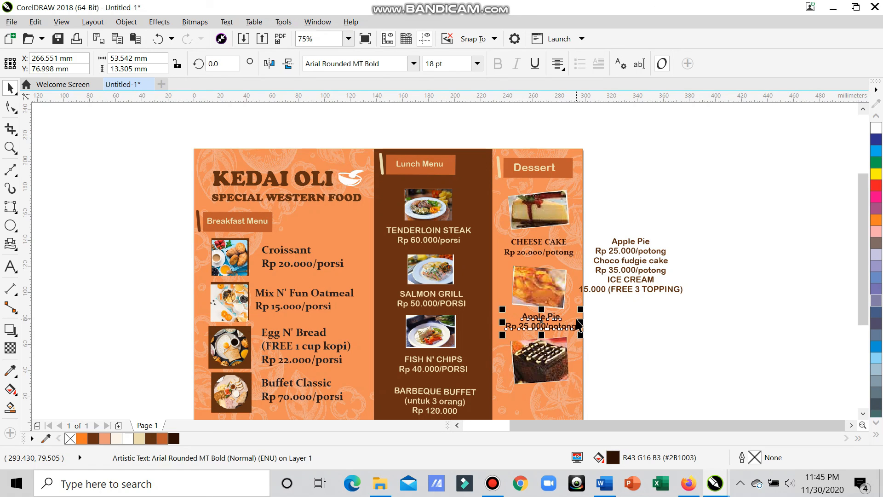
Step: Delete the Apple Pie name and price lines from the dessert list beside the page
double_click(612, 240)
left_click_drag(633, 251, 671, 253)
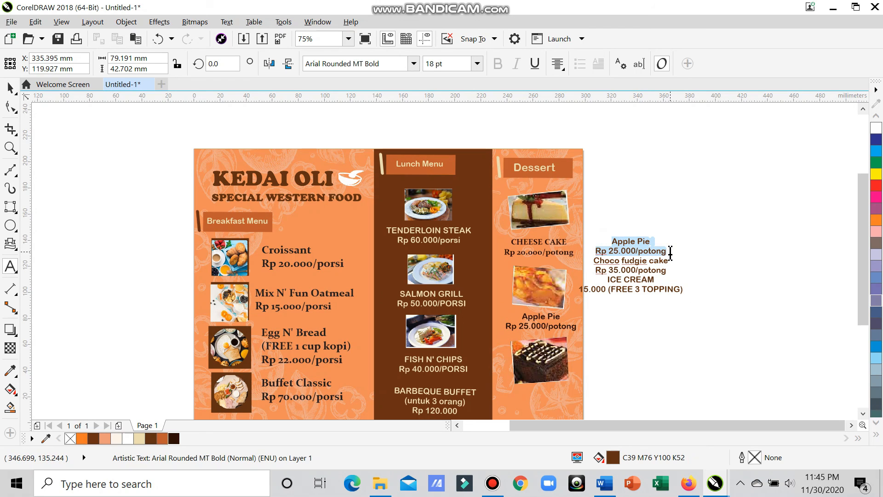
key("Delete")
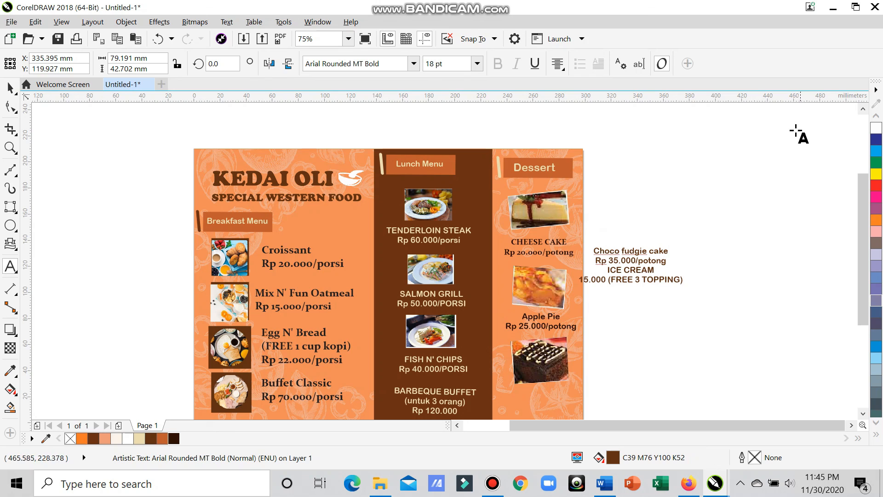
Step: Move the Choco fudgie cake name and price lines out of the list to beneath the chocolate cake photo
left_click_drag(590, 251, 676, 263)
key("ctrl+c")
key("Delete")
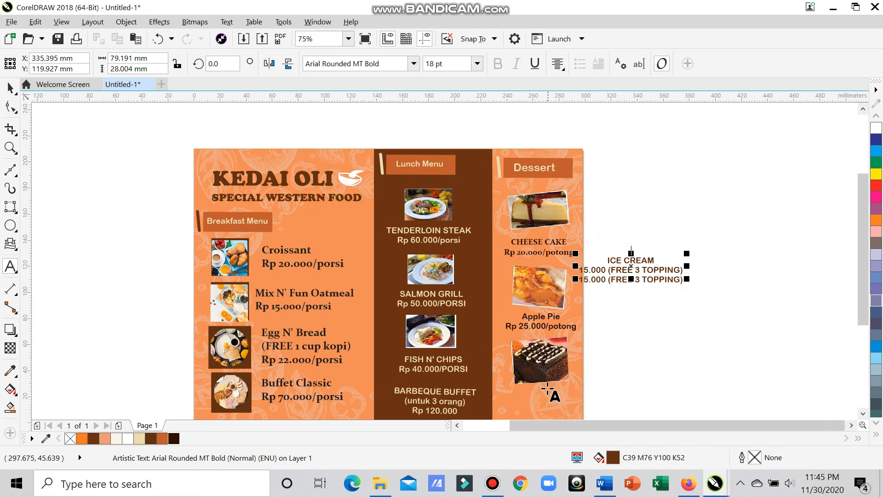
left_click(541, 386)
key("ctrl+v")
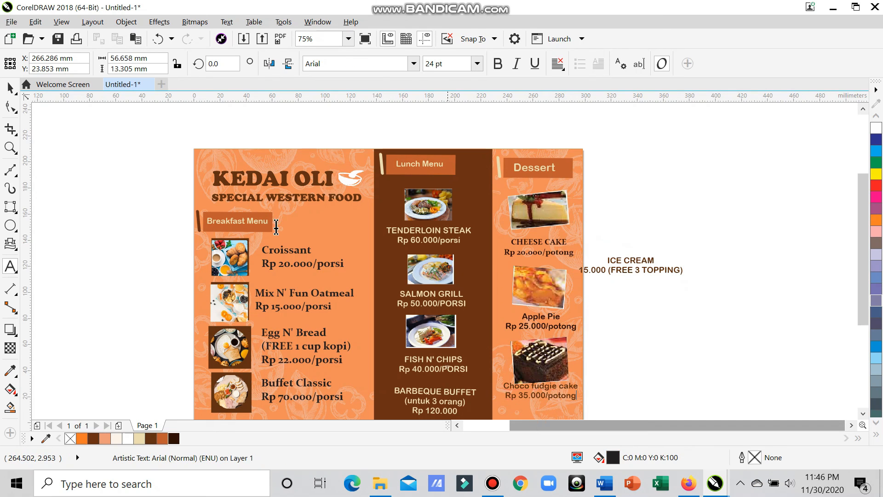
Step: Fill the Choco fudgie cake name and price with very dark brown R43 G16 B3 and nudge the text slightly left
left_click(10, 88)
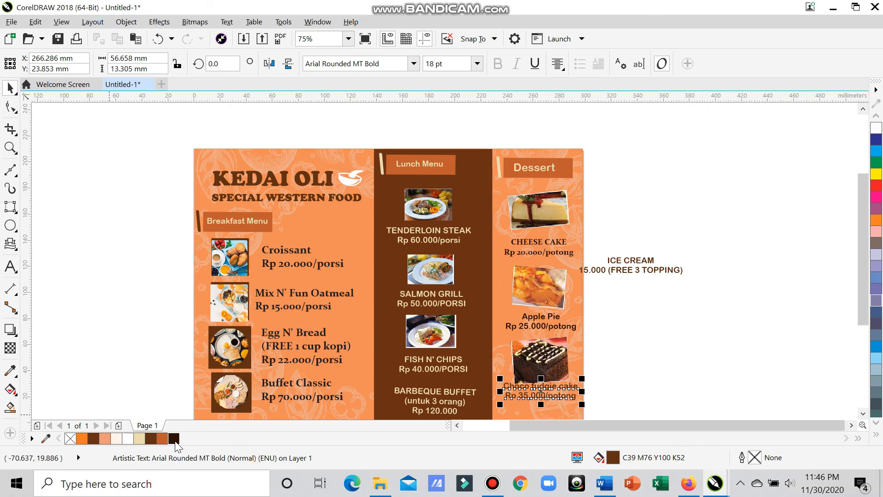
left_click(174, 438)
scroll(541, 349, "down", 3)
mouse_move(543, 335)
left_mouse_down()
mouse_move(541, 346)
mouse_move(540, 335)
left_mouse_up()
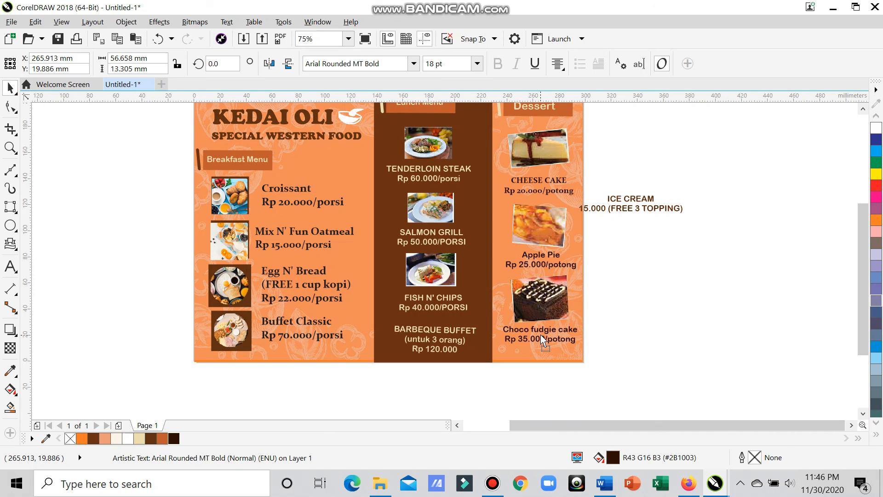
Step: Delete the leftover ICE CREAM name and price text beside the page
left_click_drag(740, 264, 577, 171)
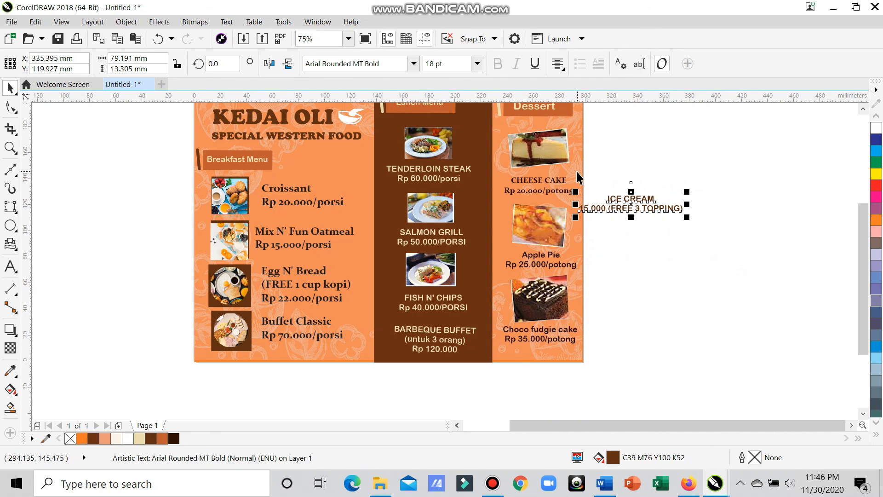
key("Delete")
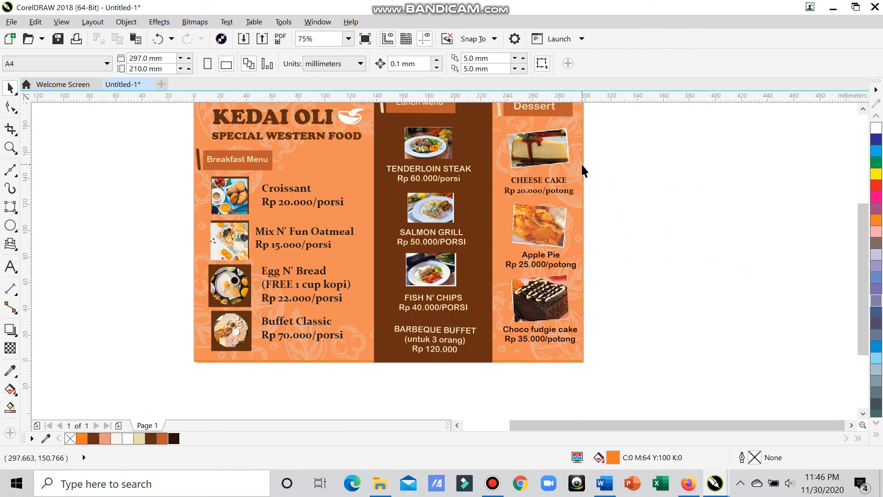
Step: Review the whole menu page across its Breakfast, Lunch and Dessert columns
scroll(647, 158, "up", 3)
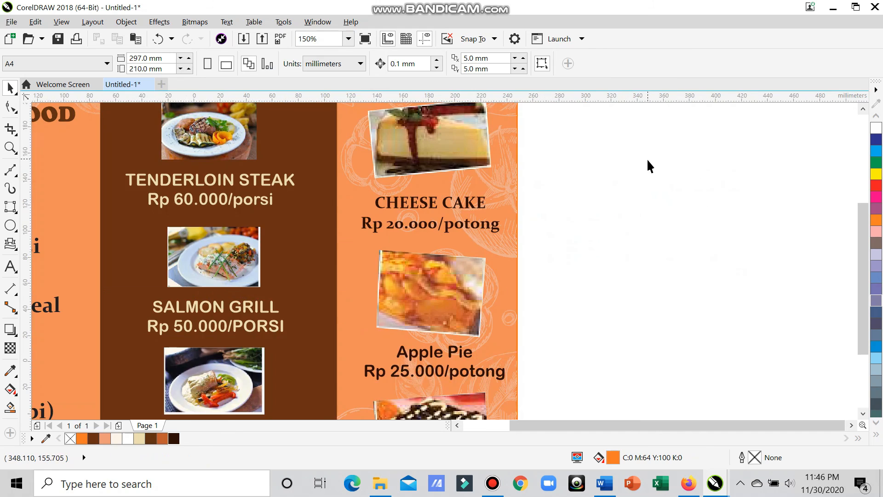
scroll(841, 254, "down", 5)
scroll(782, 242, "up", 3)
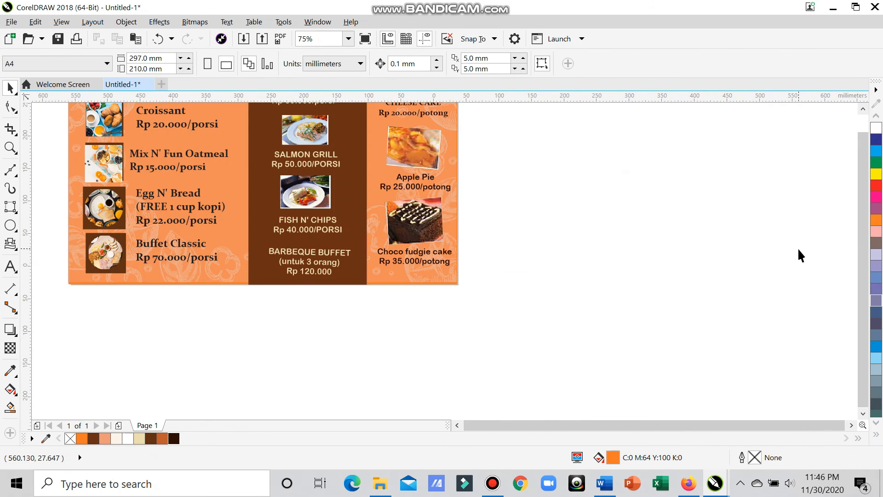
scroll(809, 251, "down", 3)
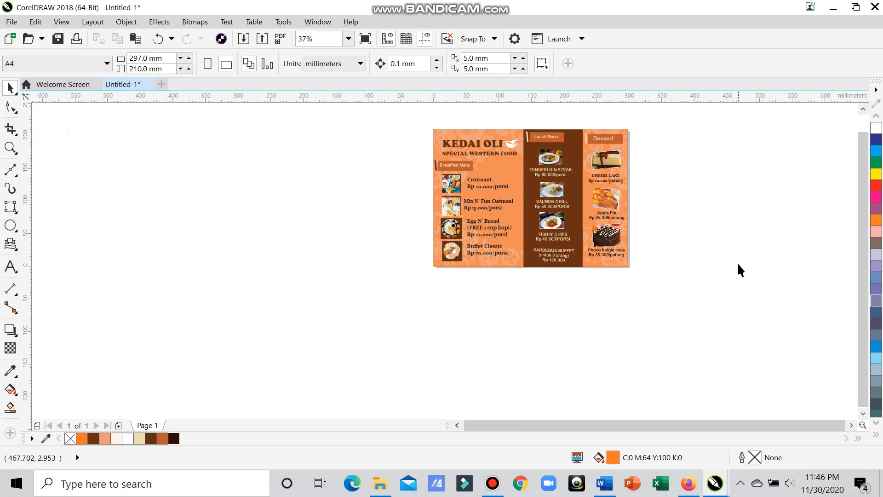
scroll(738, 269, "up", 3)
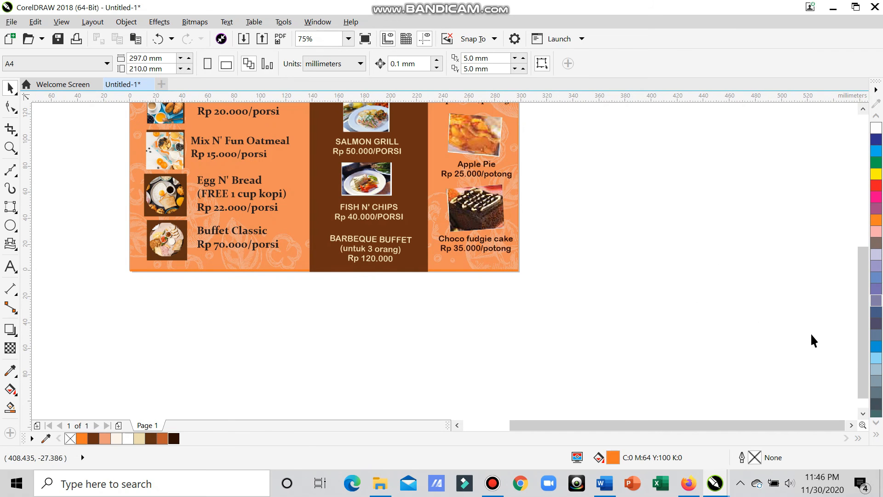
scroll(854, 295, "right", 3)
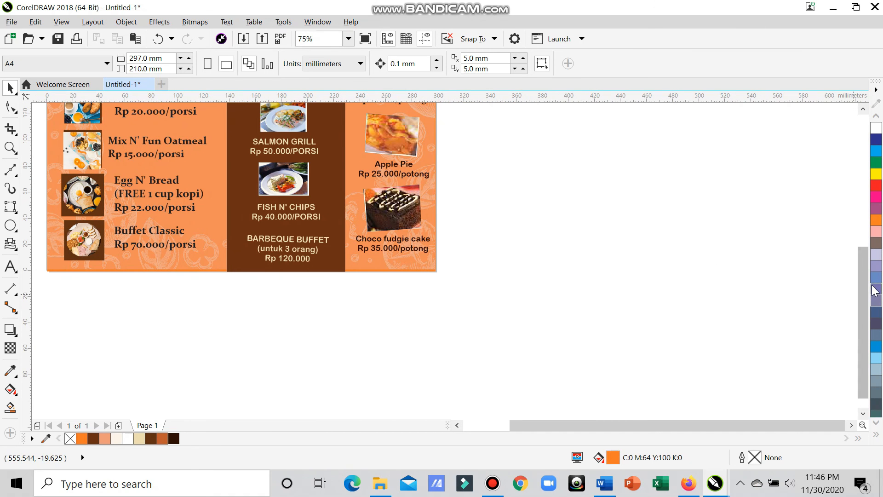
left_click_drag(863, 291, 861, 218)
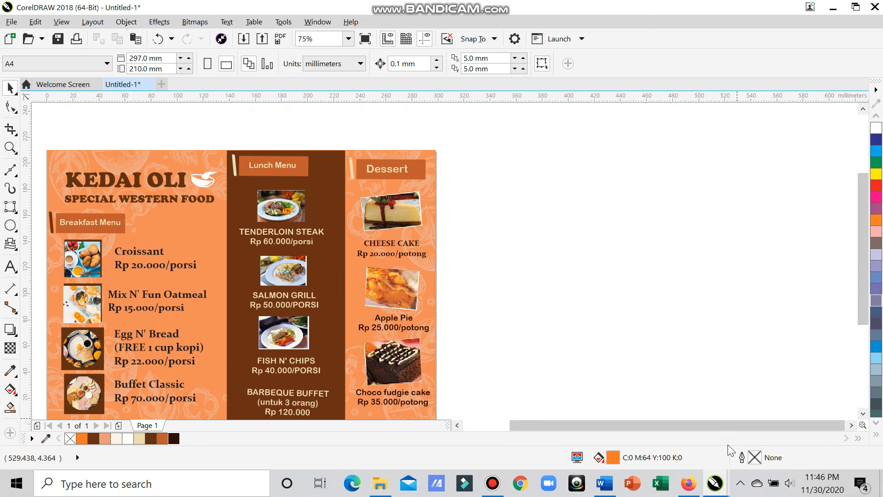
scroll(717, 416, "left", 7)
left_click_drag(193, 122, 600, 174)
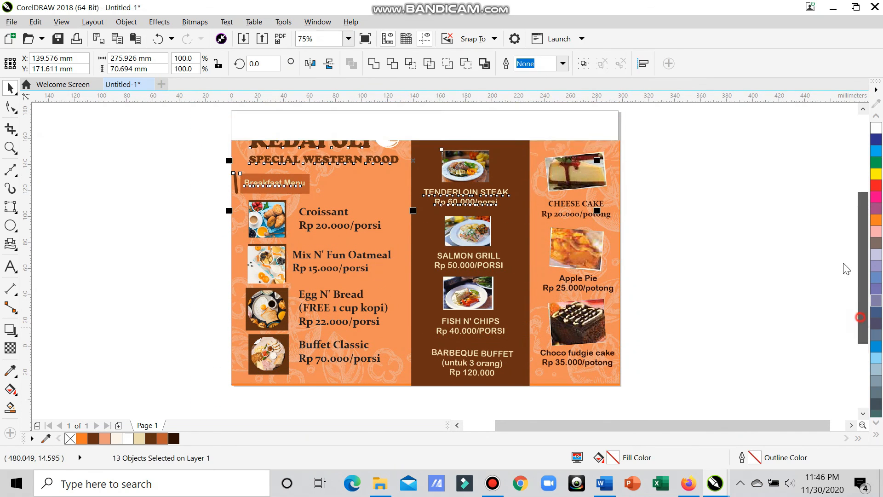
scroll(847, 269, "up", 2)
left_click(671, 250)
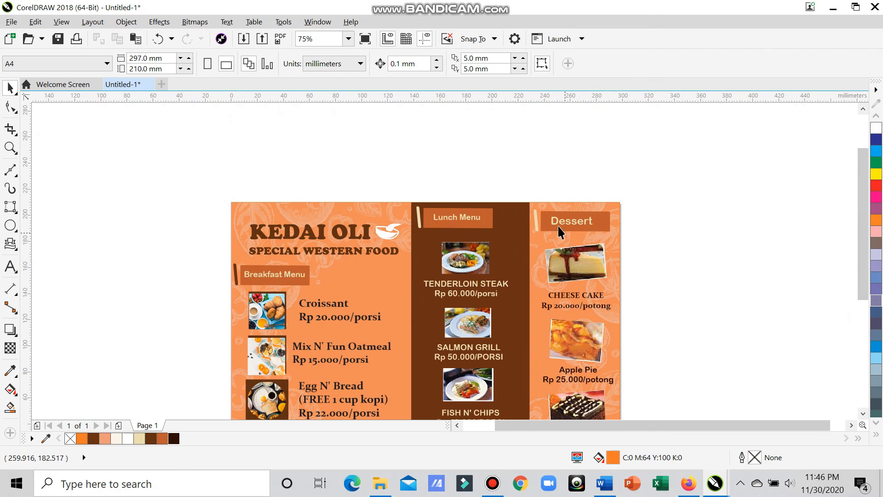
Step: Fill the thin slanted bar beside the Dessert heading with dark brown and deselect it
left_click(535, 224)
left_click(148, 438)
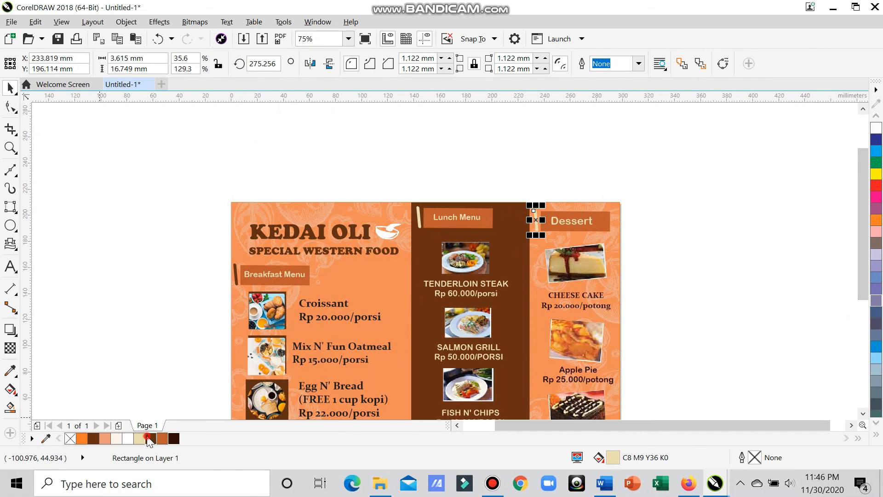
left_click(140, 276)
Step: Select every object of the menu design and group them together
left_click_drag(150, 132, 667, 346)
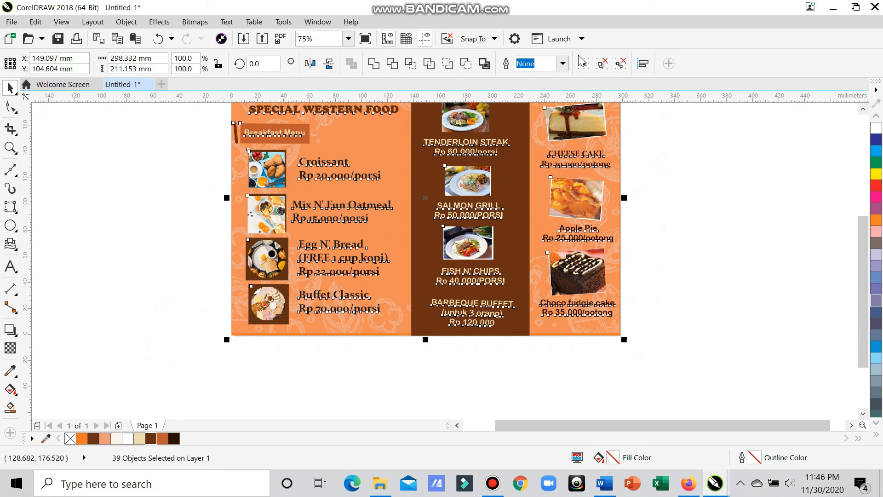
key("ctrl+g")
left_click_drag(865, 260, 854, 227)
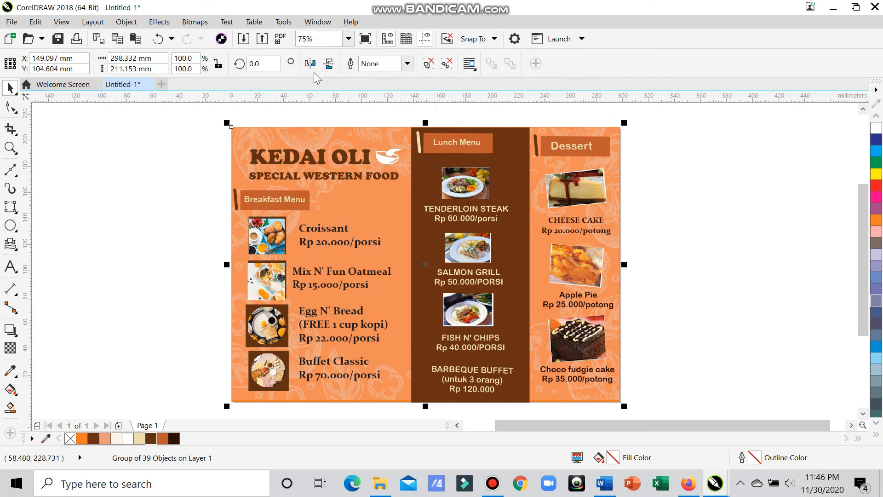
Step: Start exporting the grouped menu with PNG - Portable Network Graphics as the file type
left_click(260, 39)
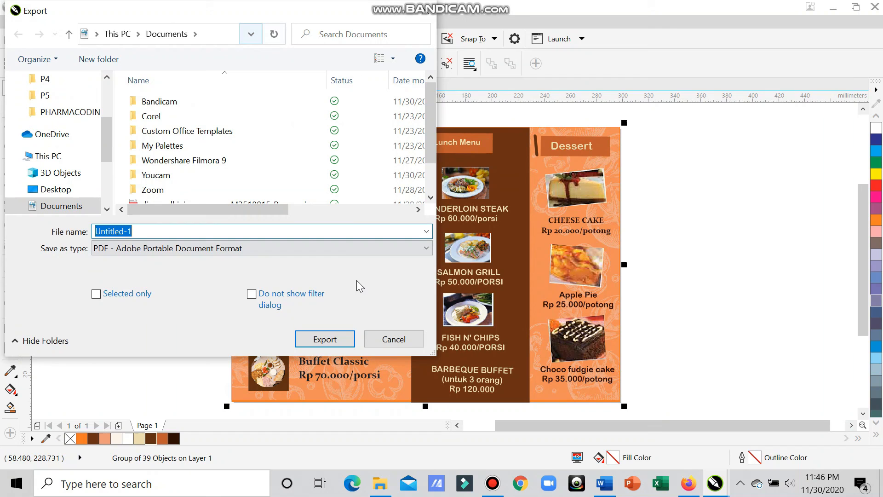
left_click(344, 245)
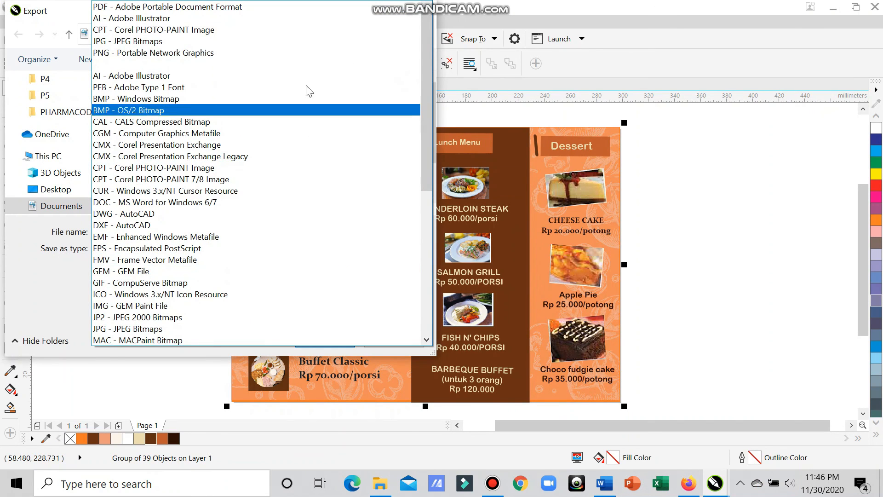
left_click(329, 53)
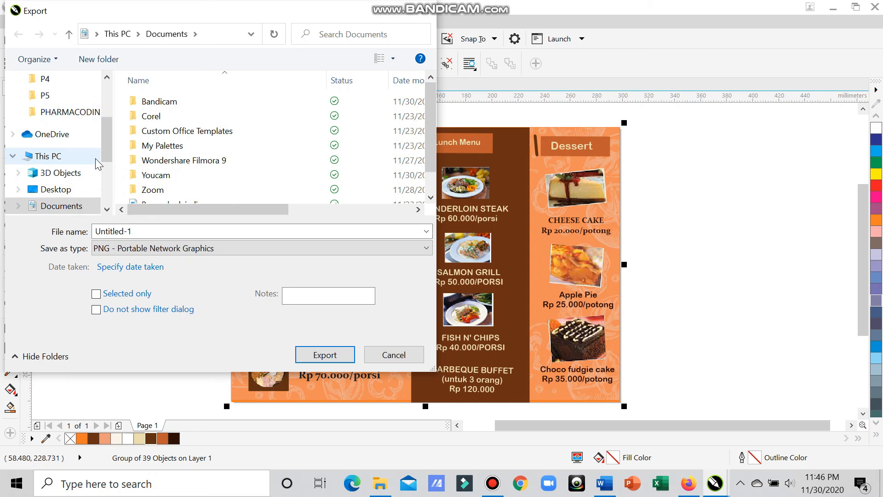
Step: Choose the PHARMACODIN KIT #2 folder on DATA (D:) as the export destination
scroll(94, 168, "down", 3)
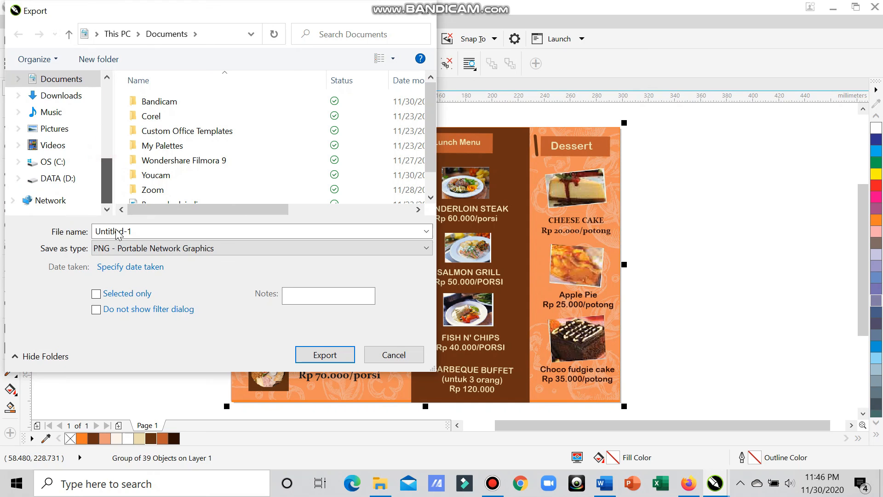
left_click(86, 183)
scroll(236, 182, "down", 1)
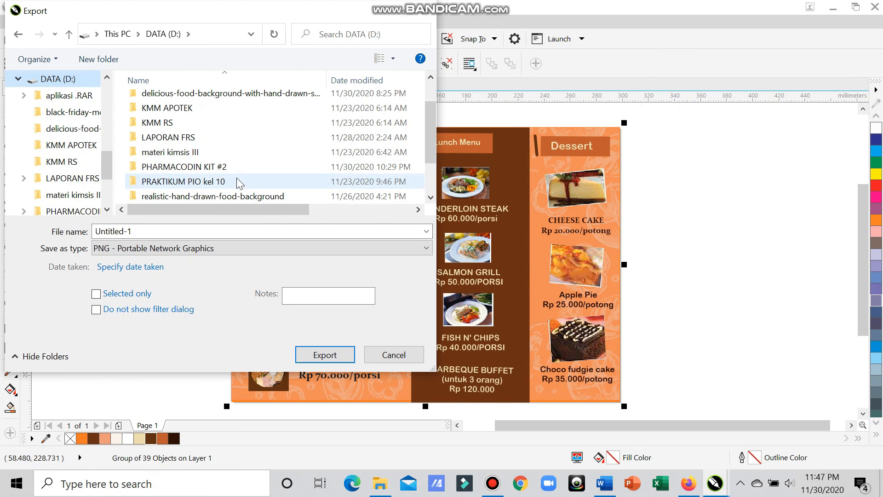
left_click(259, 181)
left_click(258, 167)
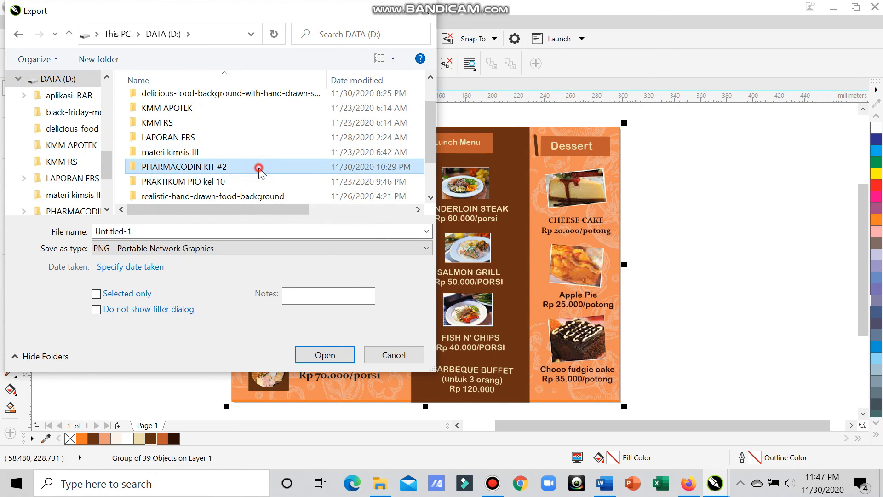
double_click(258, 167)
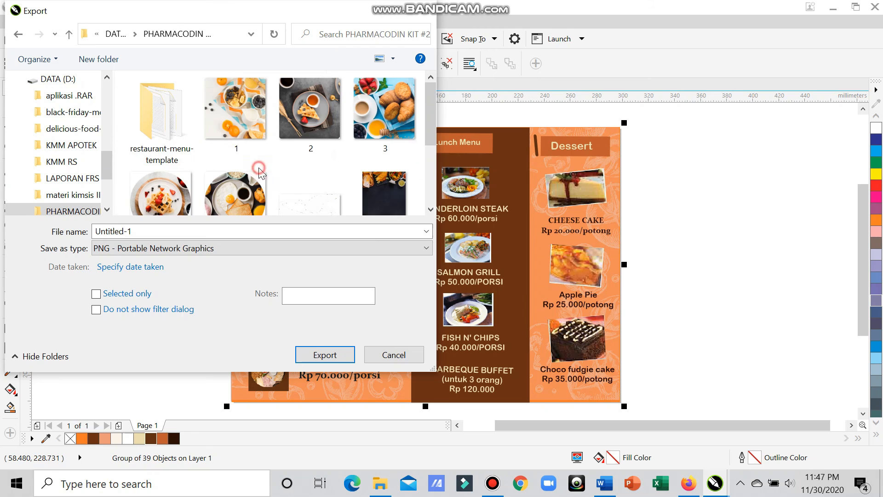
Step: Name the export file "flyer kedai oli", limit it to the selected objects and proceed to the PNG export settings
left_click(267, 229)
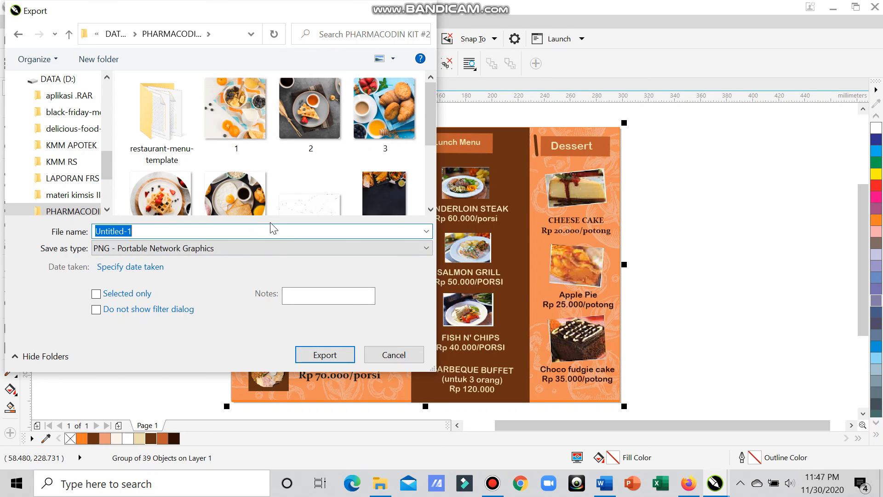
type("flyer kedai oli")
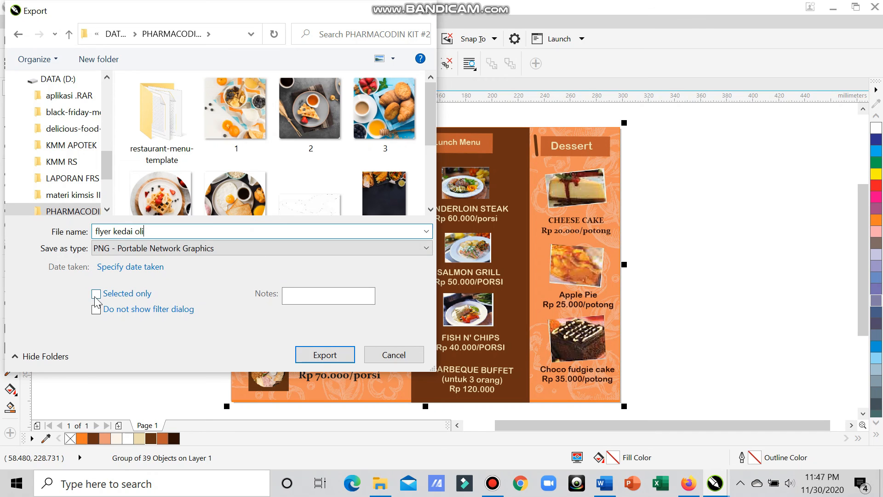
left_click(95, 294)
left_click(308, 357)
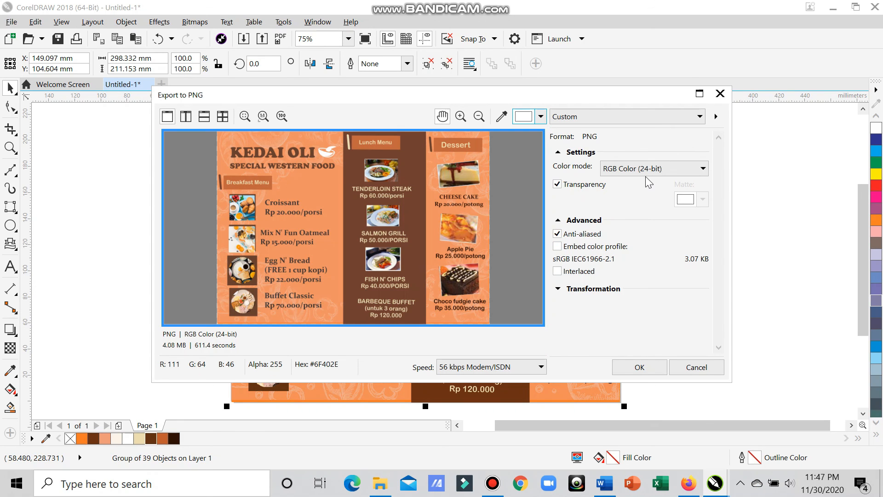
Step: Try the PNG export options in RGB Color (24-bit) mode by switching transparency and anti-aliasing off and back on
left_click(628, 171)
left_click(646, 213)
left_click(557, 185)
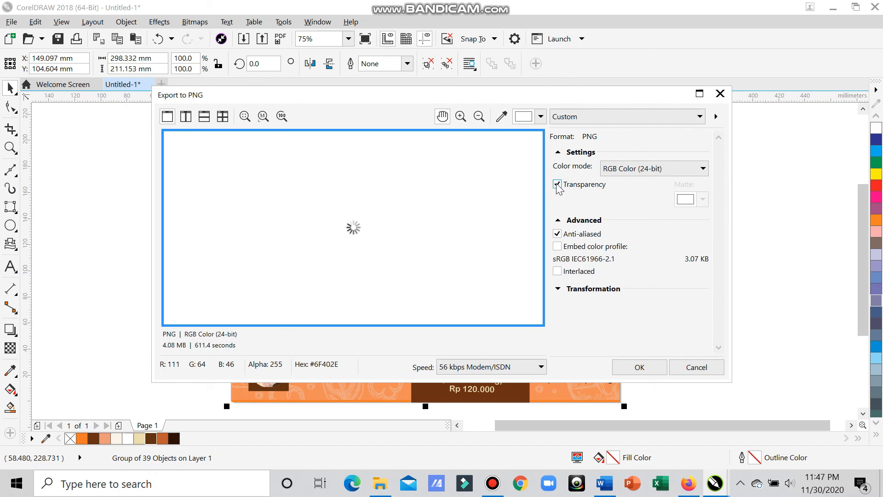
left_click(558, 184)
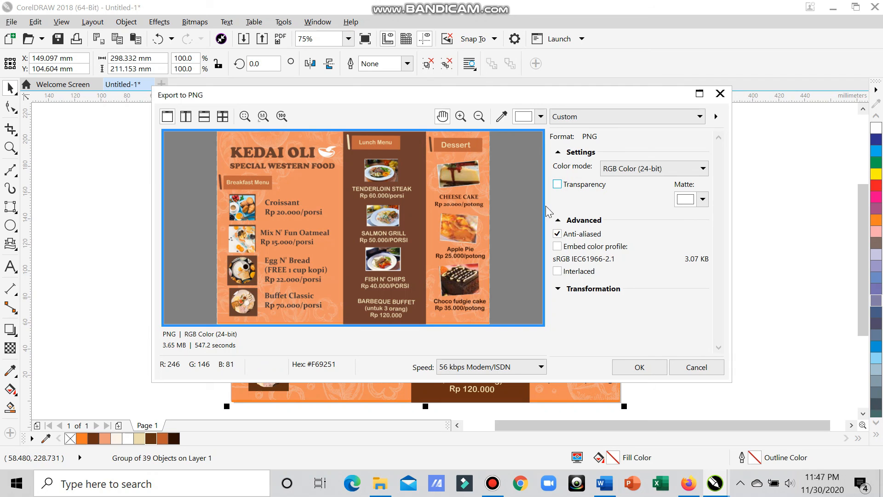
left_click(557, 184)
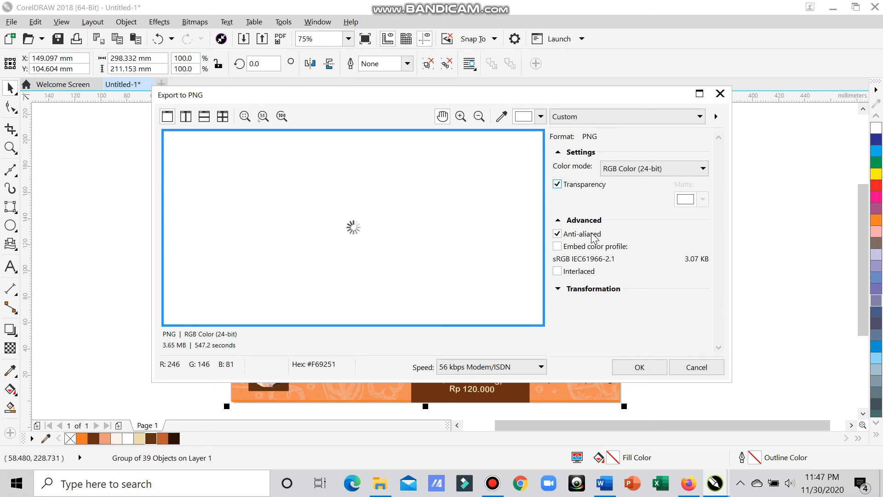
left_click(556, 236)
left_click(557, 234)
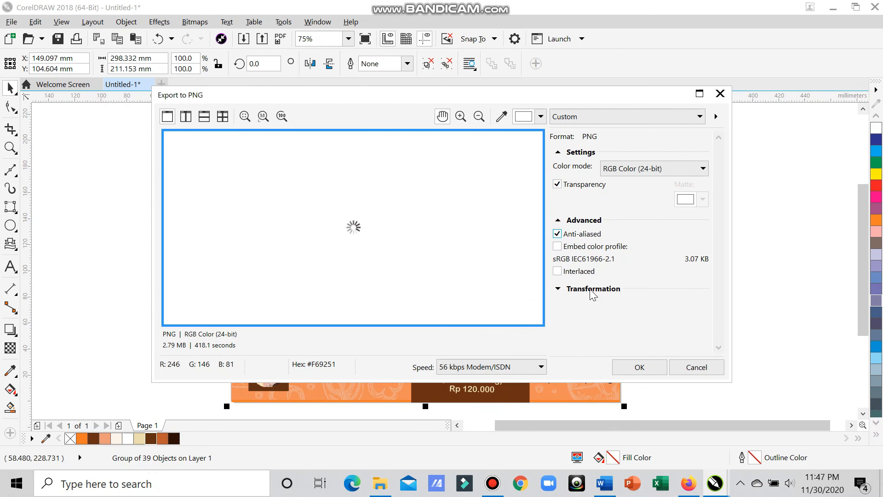
Step: Switch Maintain aspect ratio off and back on in the transformation settings, scaling the export to 71% (211.24 x 149.52 mm)
left_click(558, 289)
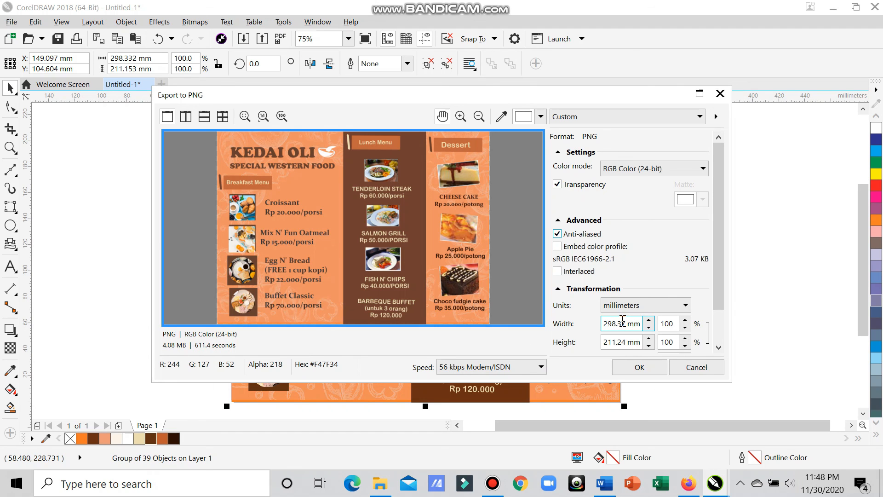
left_click_drag(713, 296, 713, 317)
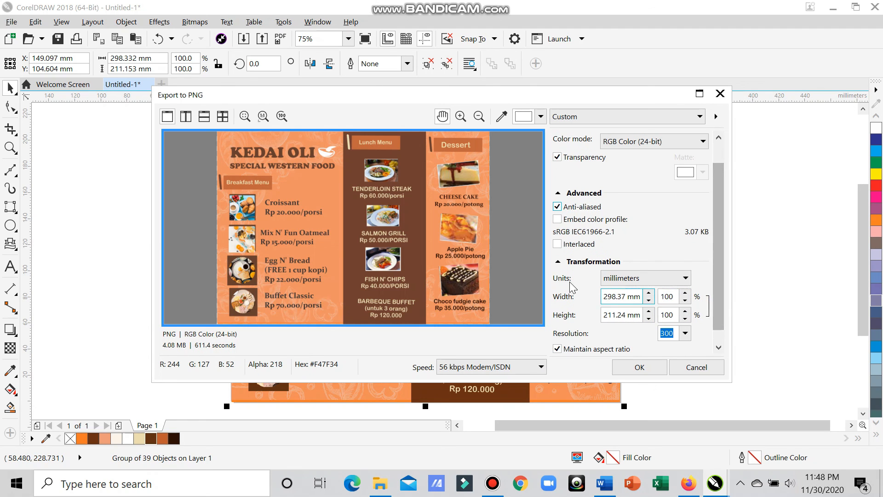
left_click(558, 349)
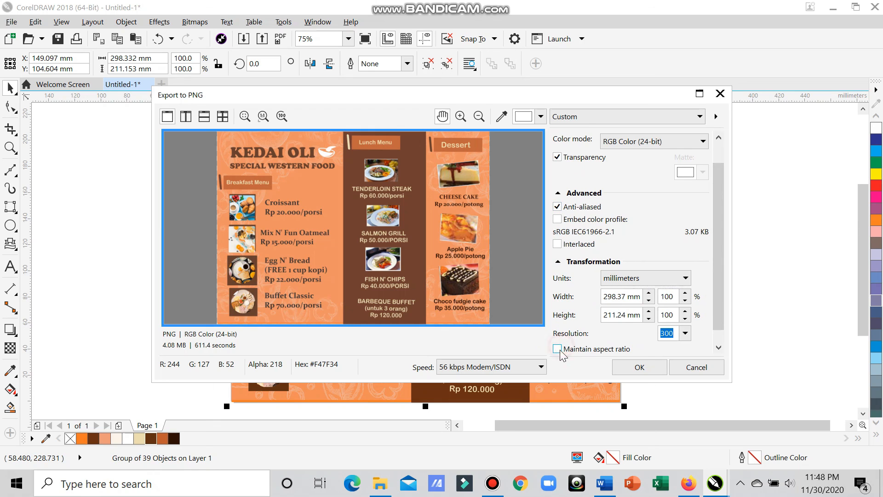
left_click(558, 349)
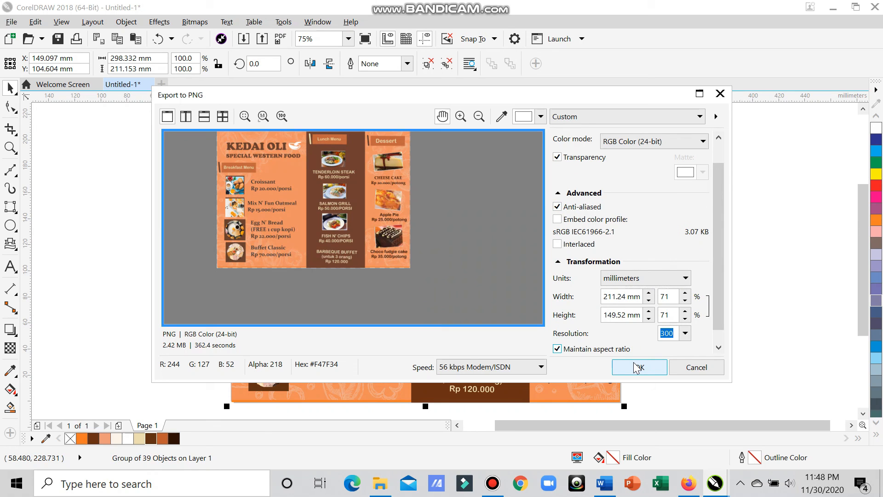
Step: Enlarge the PNG export preview around the Cheese Cake entry in the Dessert column to check its sharpness
left_click_drag(719, 296, 727, 333)
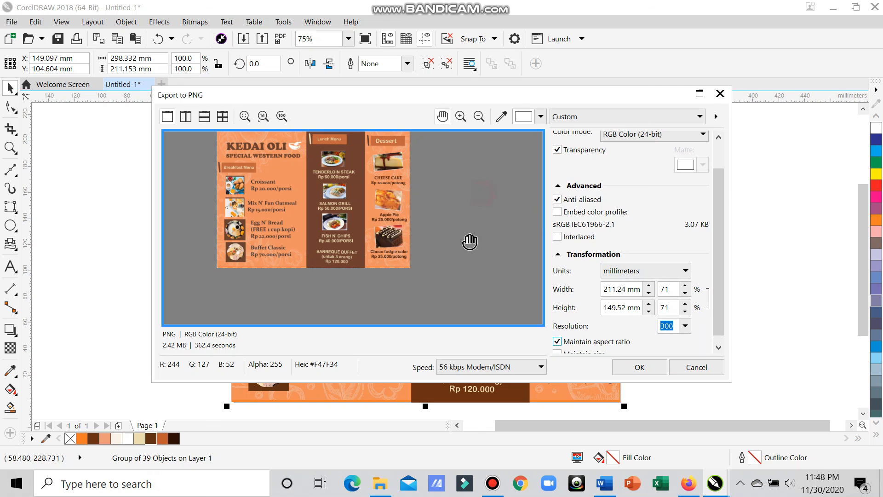
left_click_drag(379, 237, 413, 164)
left_click(460, 116)
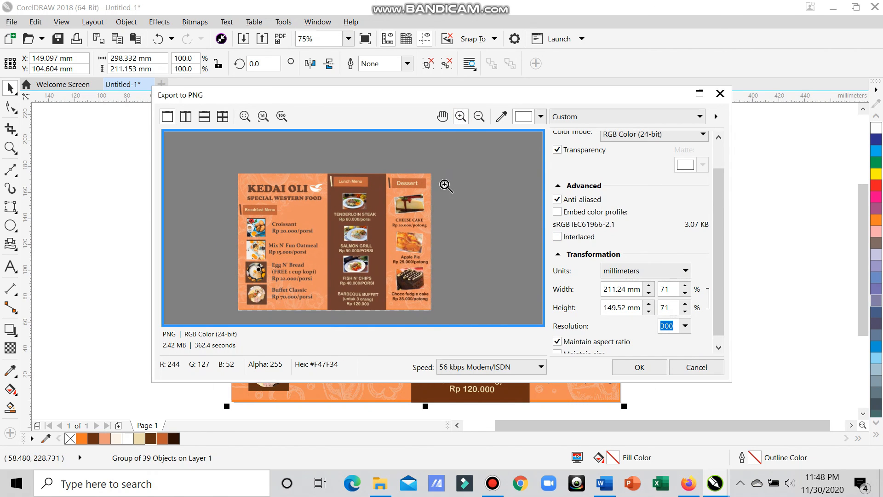
left_click(404, 227)
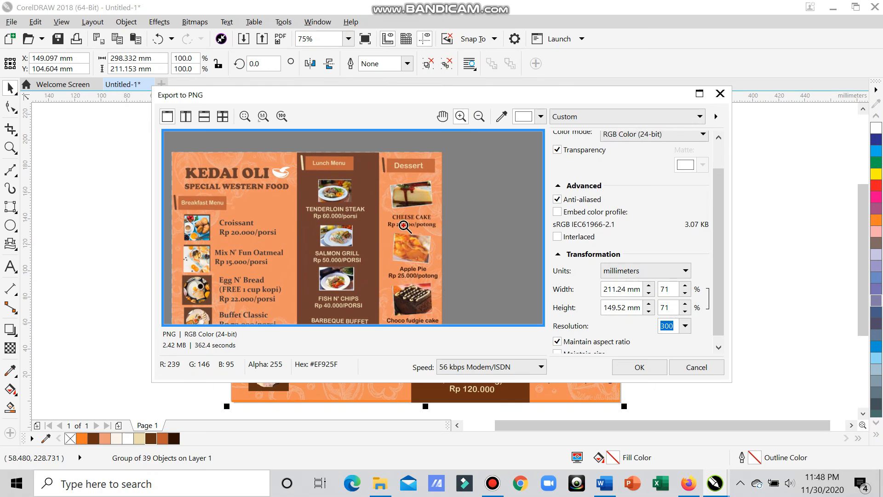
left_click(405, 227)
left_click(389, 235)
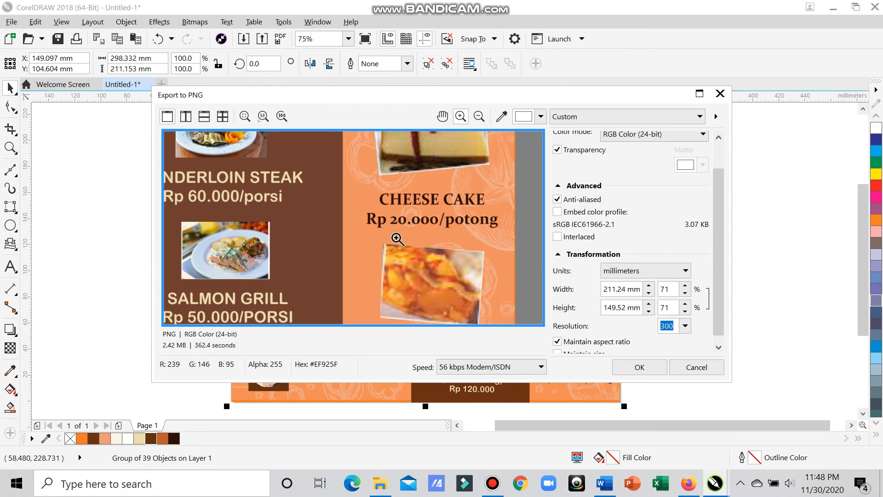
Step: Inspect the lower Lunch Menu and Dessert entries in the enlarged preview, and export the PNG at 300 dpi resolution
left_click(443, 118)
left_click_drag(428, 233, 471, 207)
left_click_drag(439, 258, 379, 157)
left_click_drag(406, 259, 388, 147)
left_click_drag(416, 283, 410, 213)
mouse_move(422, 258)
left_mouse_down()
mouse_move(421, 178)
mouse_move(430, 257)
left_mouse_up()
left_click_drag(498, 240, 353, 252)
left_click_drag(529, 257, 503, 290)
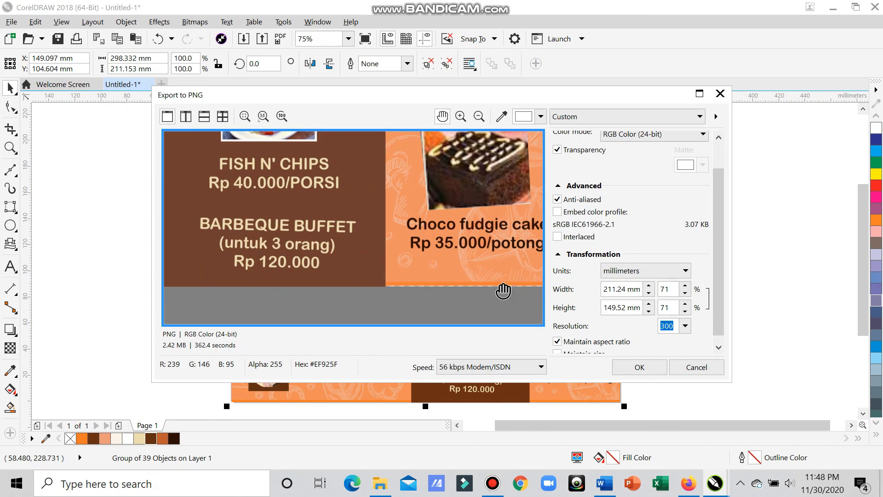
left_click(653, 367)
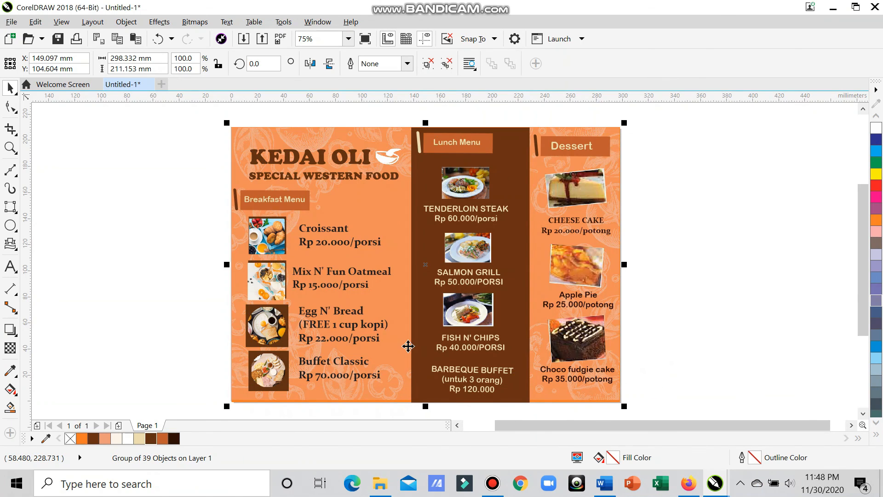
Step: Close the menu document, saving it in Documents as the CorelDRAW (CDR) file "flyer kedai oli"
left_click(148, 84)
left_click(399, 274)
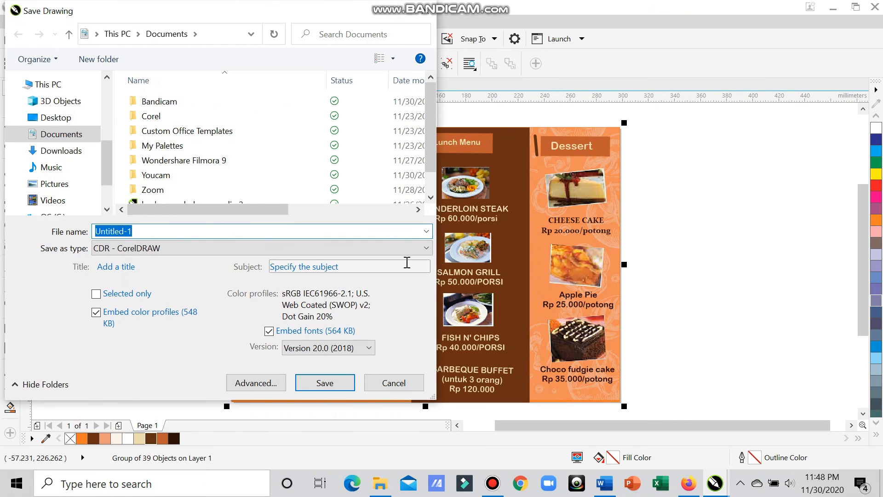
type("flyer kedai oli")
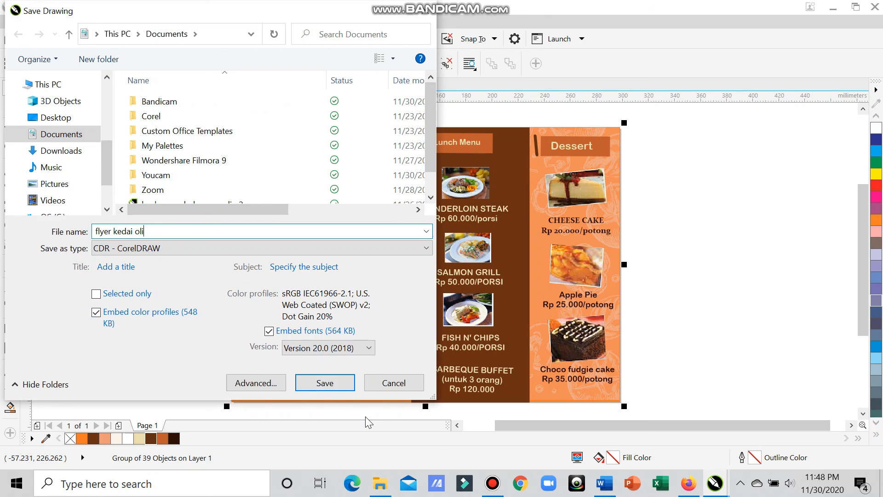
left_click(342, 384)
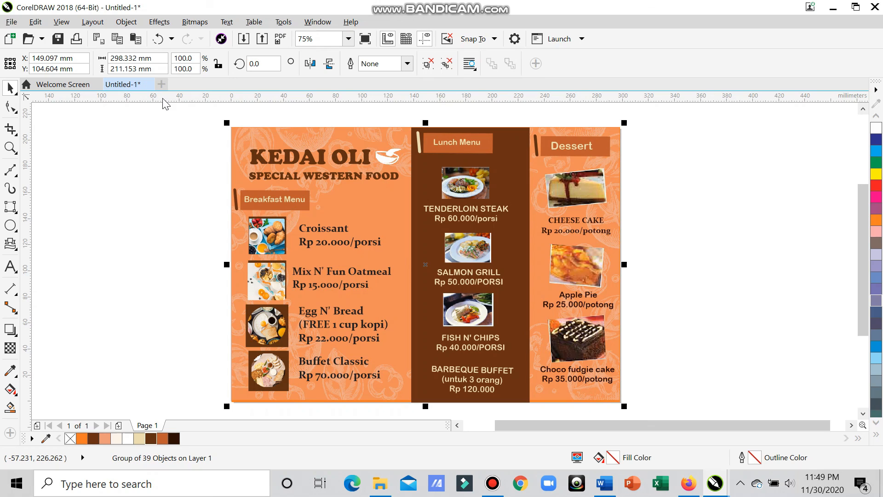
left_click(221, 141)
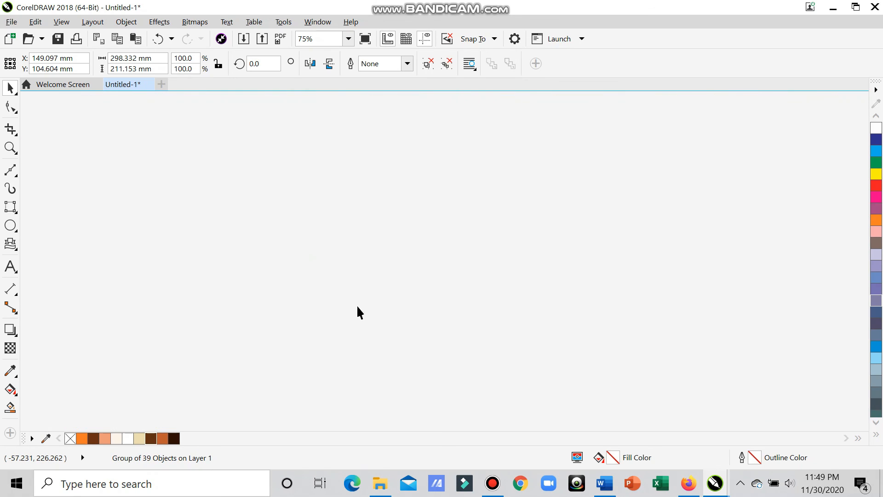
left_click(742, 485)
left_click(740, 455)
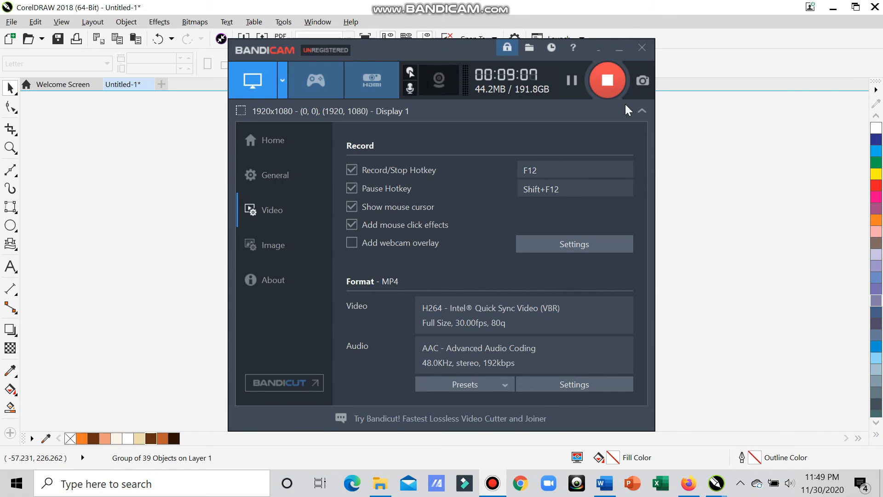